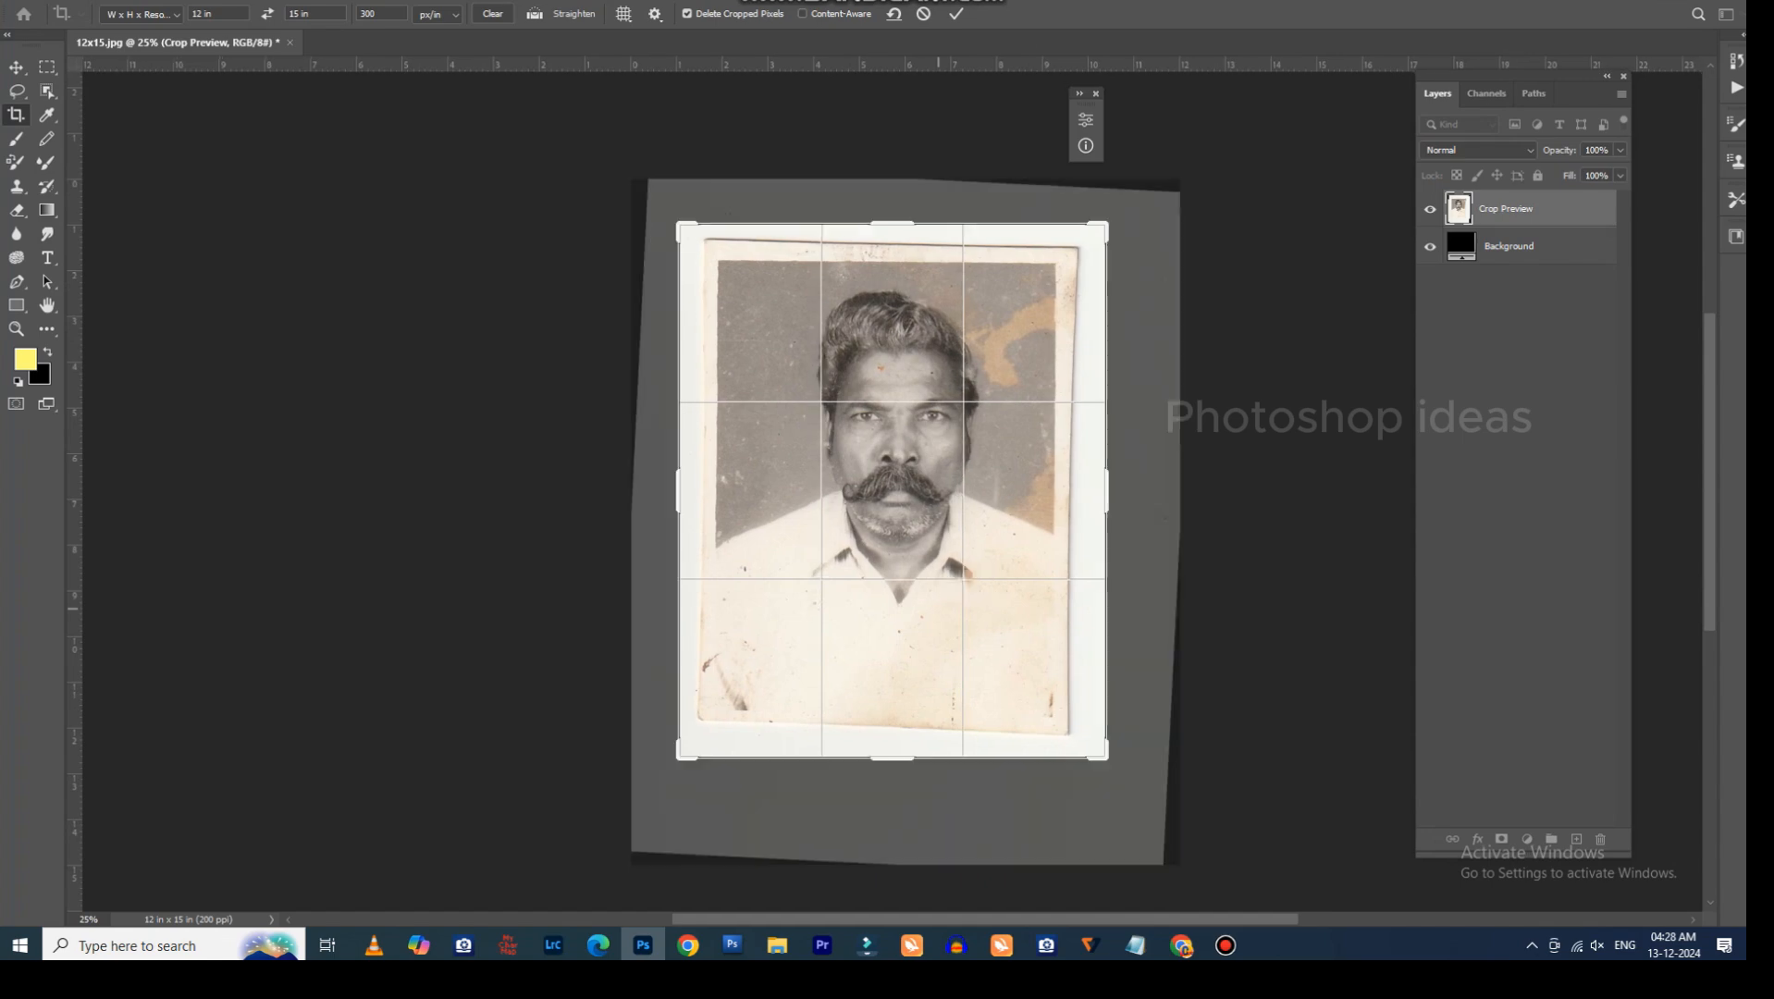
Apply the 12 x 15 in crop at 300 px/in around the old portrait print.
key(Return)
drag(1025, 629, 501, 506)
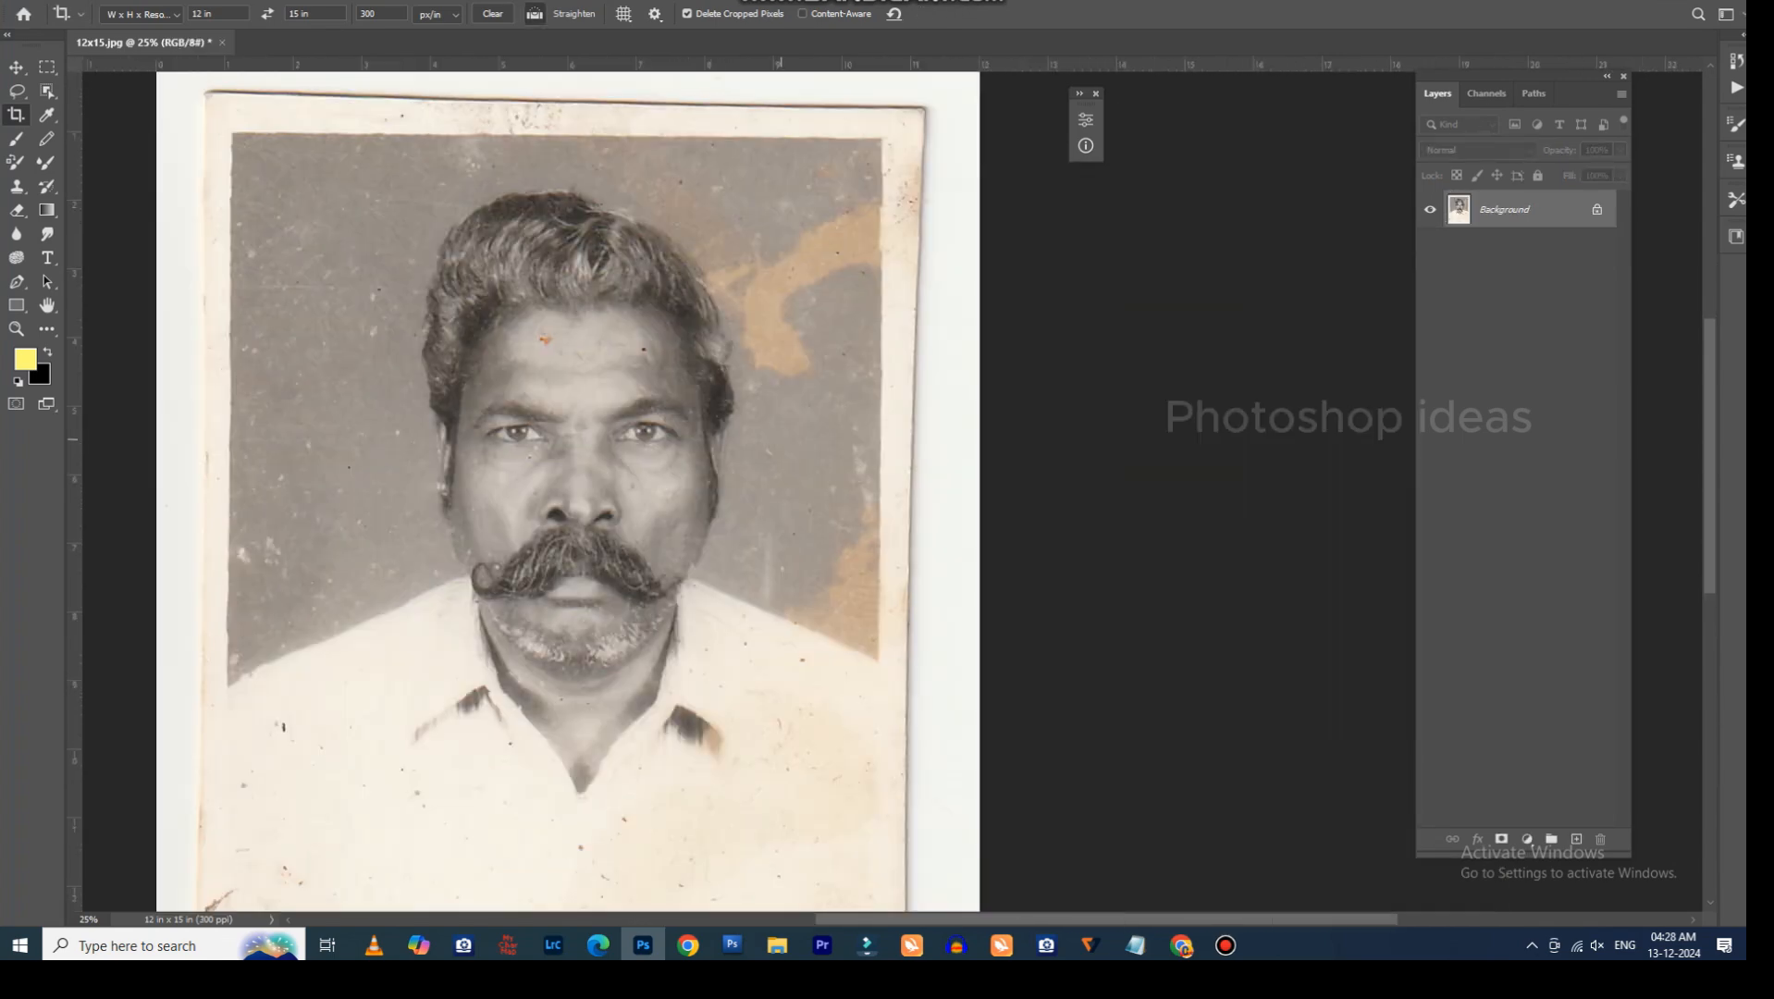
Set the black point in Levels by sampling the dark hair beside the ear, and adjust the midtones slightly.
key(ctrl+plus)
key(ctrl+plus)
drag(446, 365, 776, 550)
key(ctrl+l)
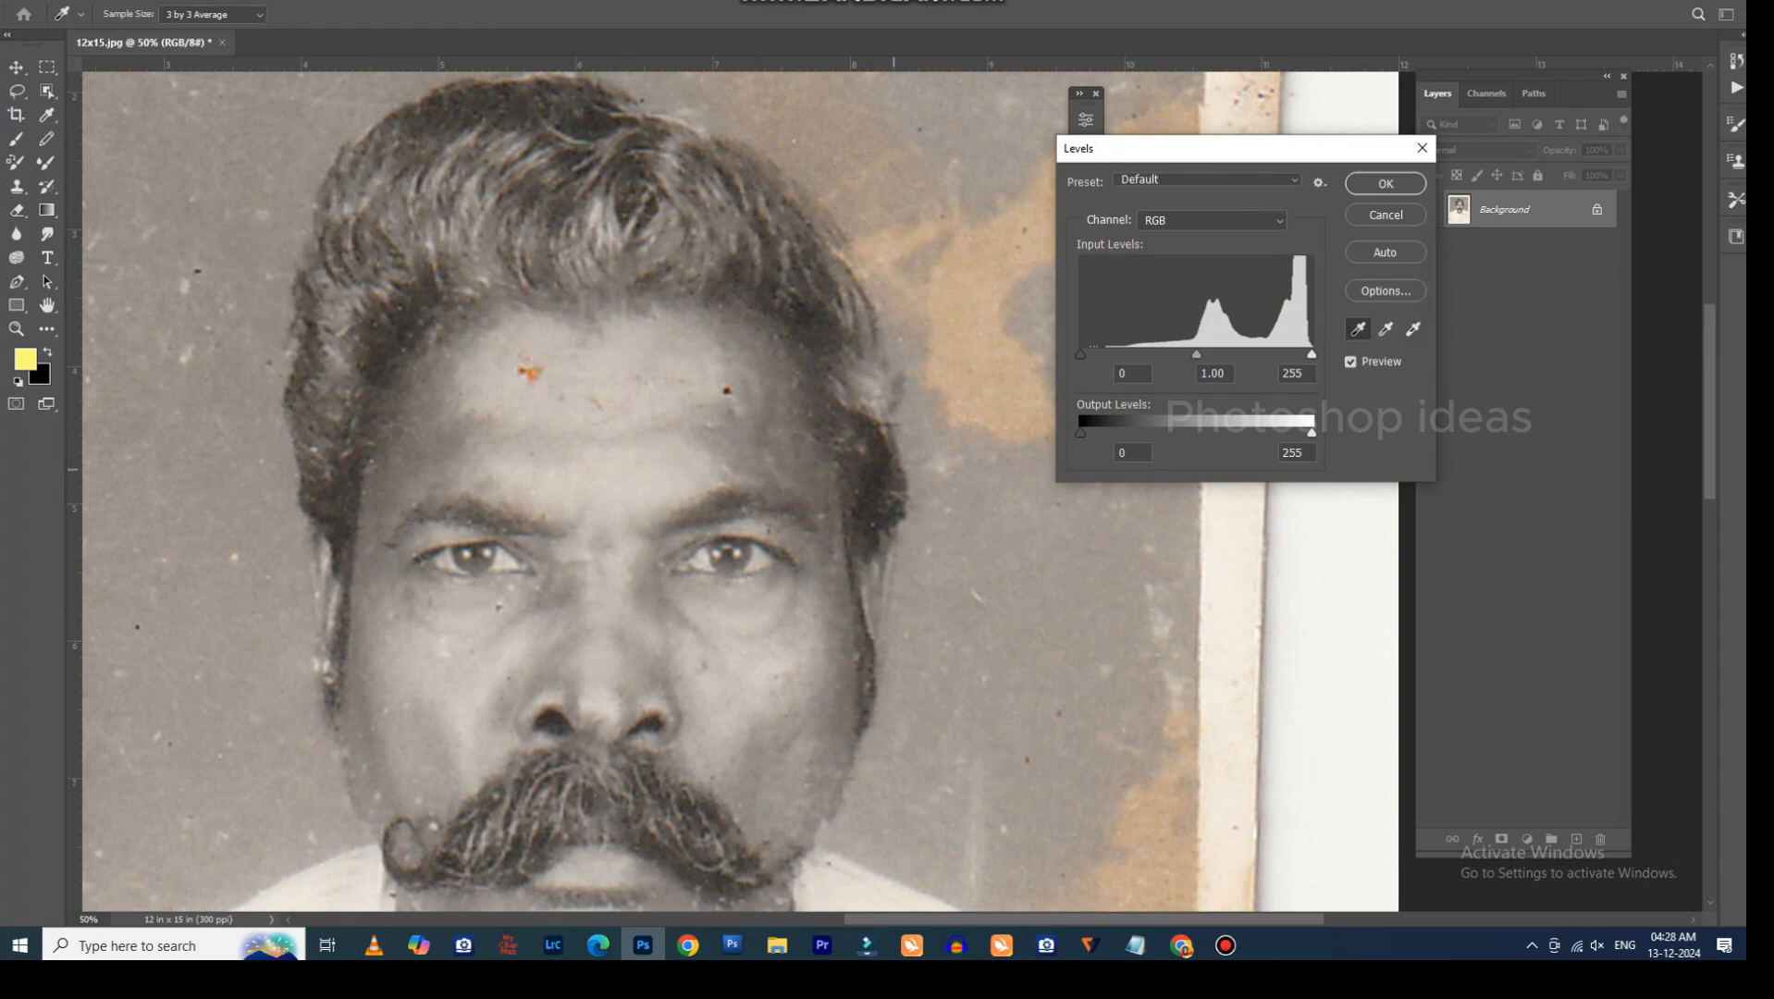
click(863, 500)
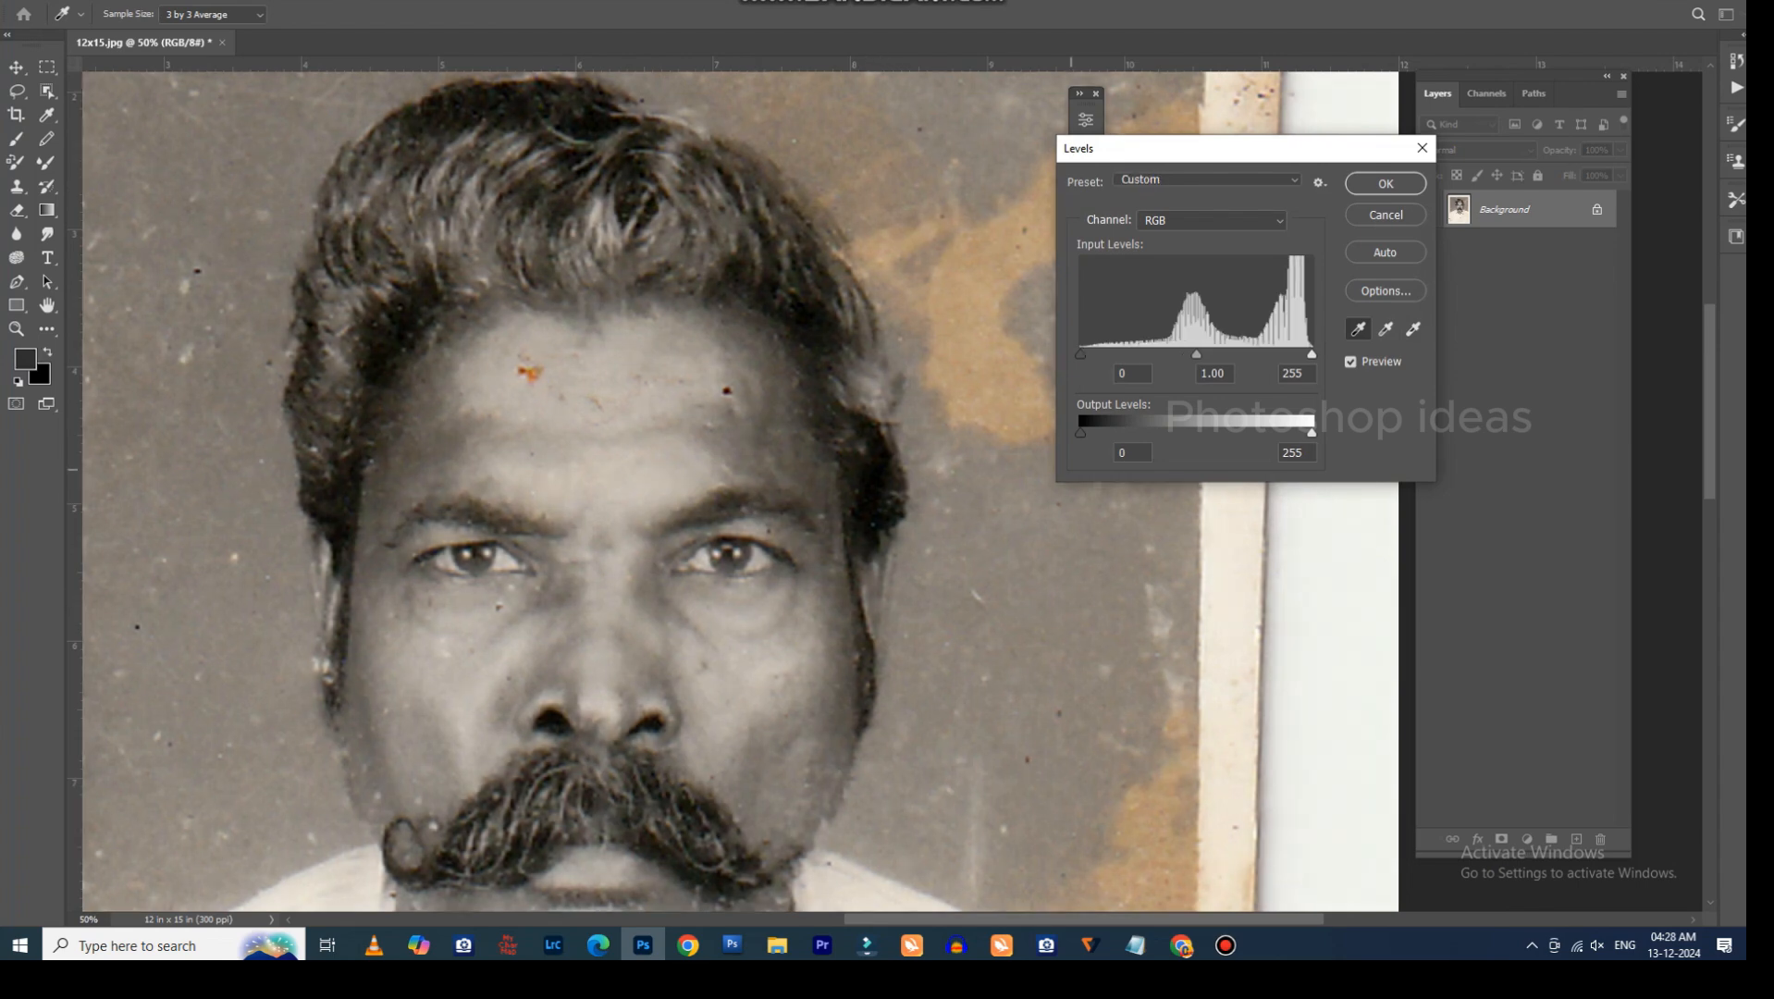
drag(1196, 354, 1186, 355)
key(Return)
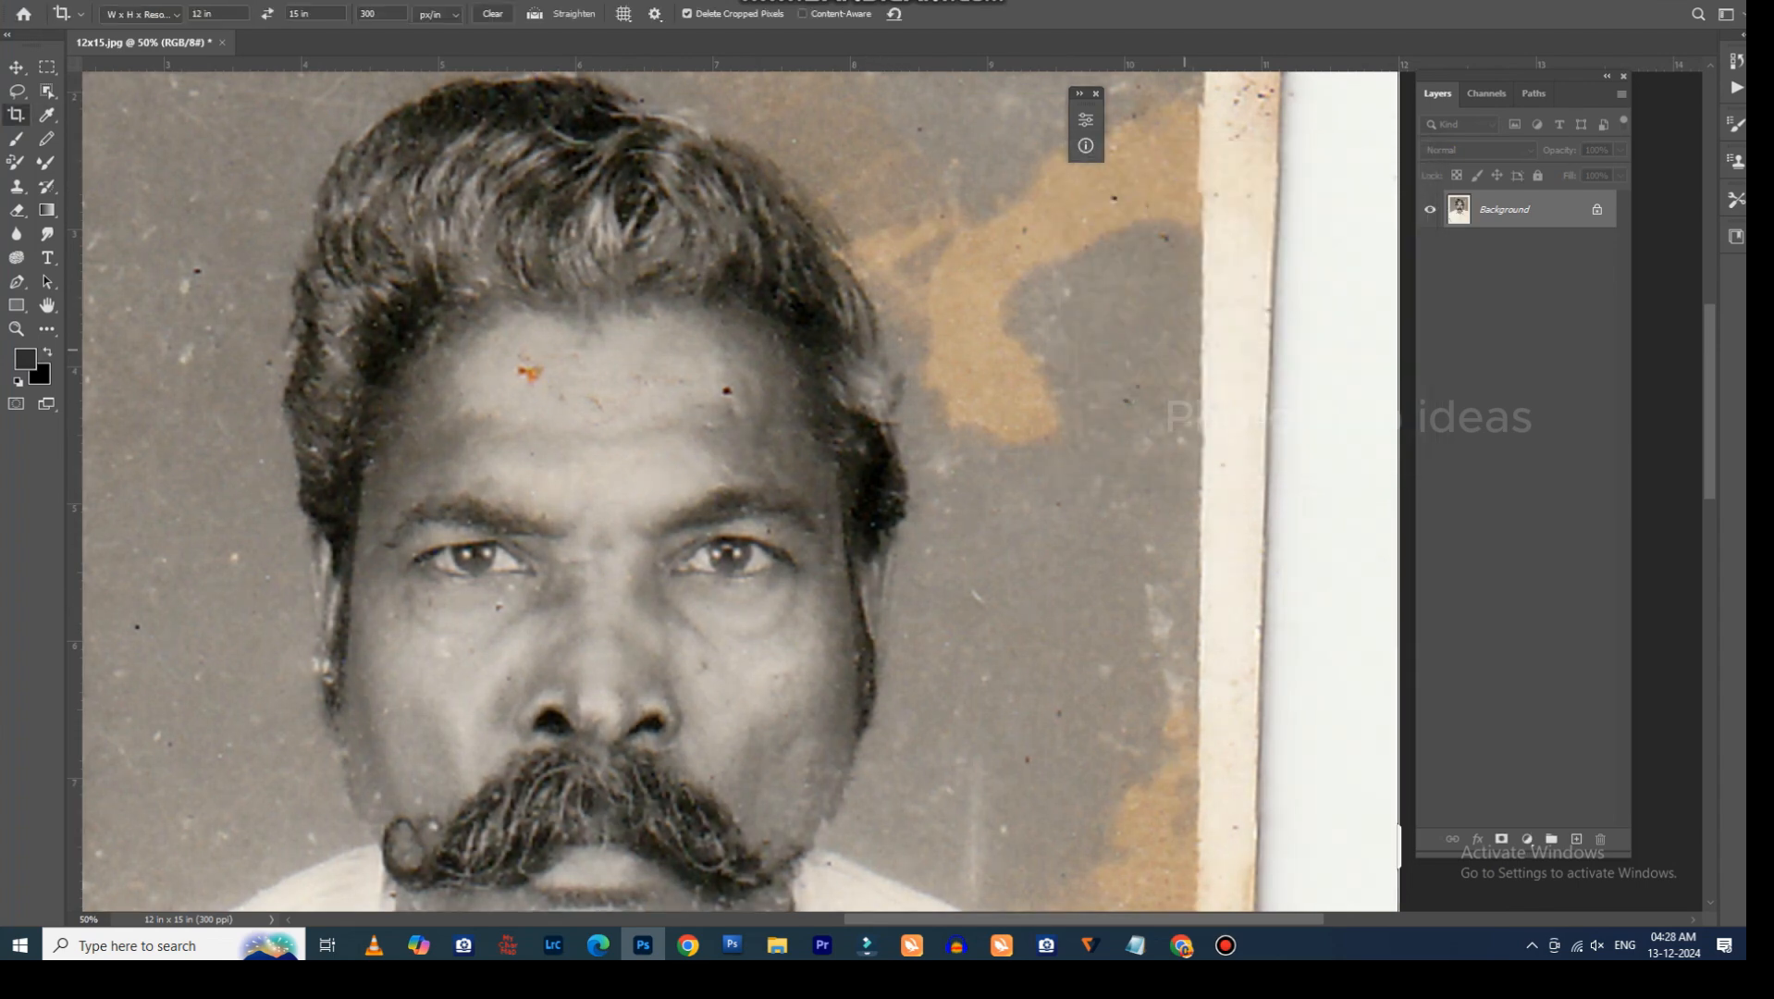
Remove the orange spot on the forehead with the Patch tool, using clean skin nearby.
mouse_move(623, 385)
mouse_down()
mouse_move(773, 424)
mouse_move(858, 374)
mouse_move(823, 352)
mouse_move(787, 392)
mouse_move(759, 342)
mouse_move(789, 359)
mouse_up()
key(ctrl+plus)
scroll(859, 374, up, 1)
key(ctrl+plus)
key(Escape)
key(j)
mouse_move(774, 370)
mouse_down()
mouse_move(820, 396)
mouse_move(723, 380)
mouse_move(737, 330)
mouse_up()
key(ctrl+d)
Patch the small blemishes around the upper middle of the forehead.
drag(746, 359, 773, 418)
mouse_move(713, 294)
mouse_down()
mouse_move(641, 349)
mouse_move(647, 259)
mouse_up()
drag(648, 300, 640, 361)
drag(606, 367, 610, 365)
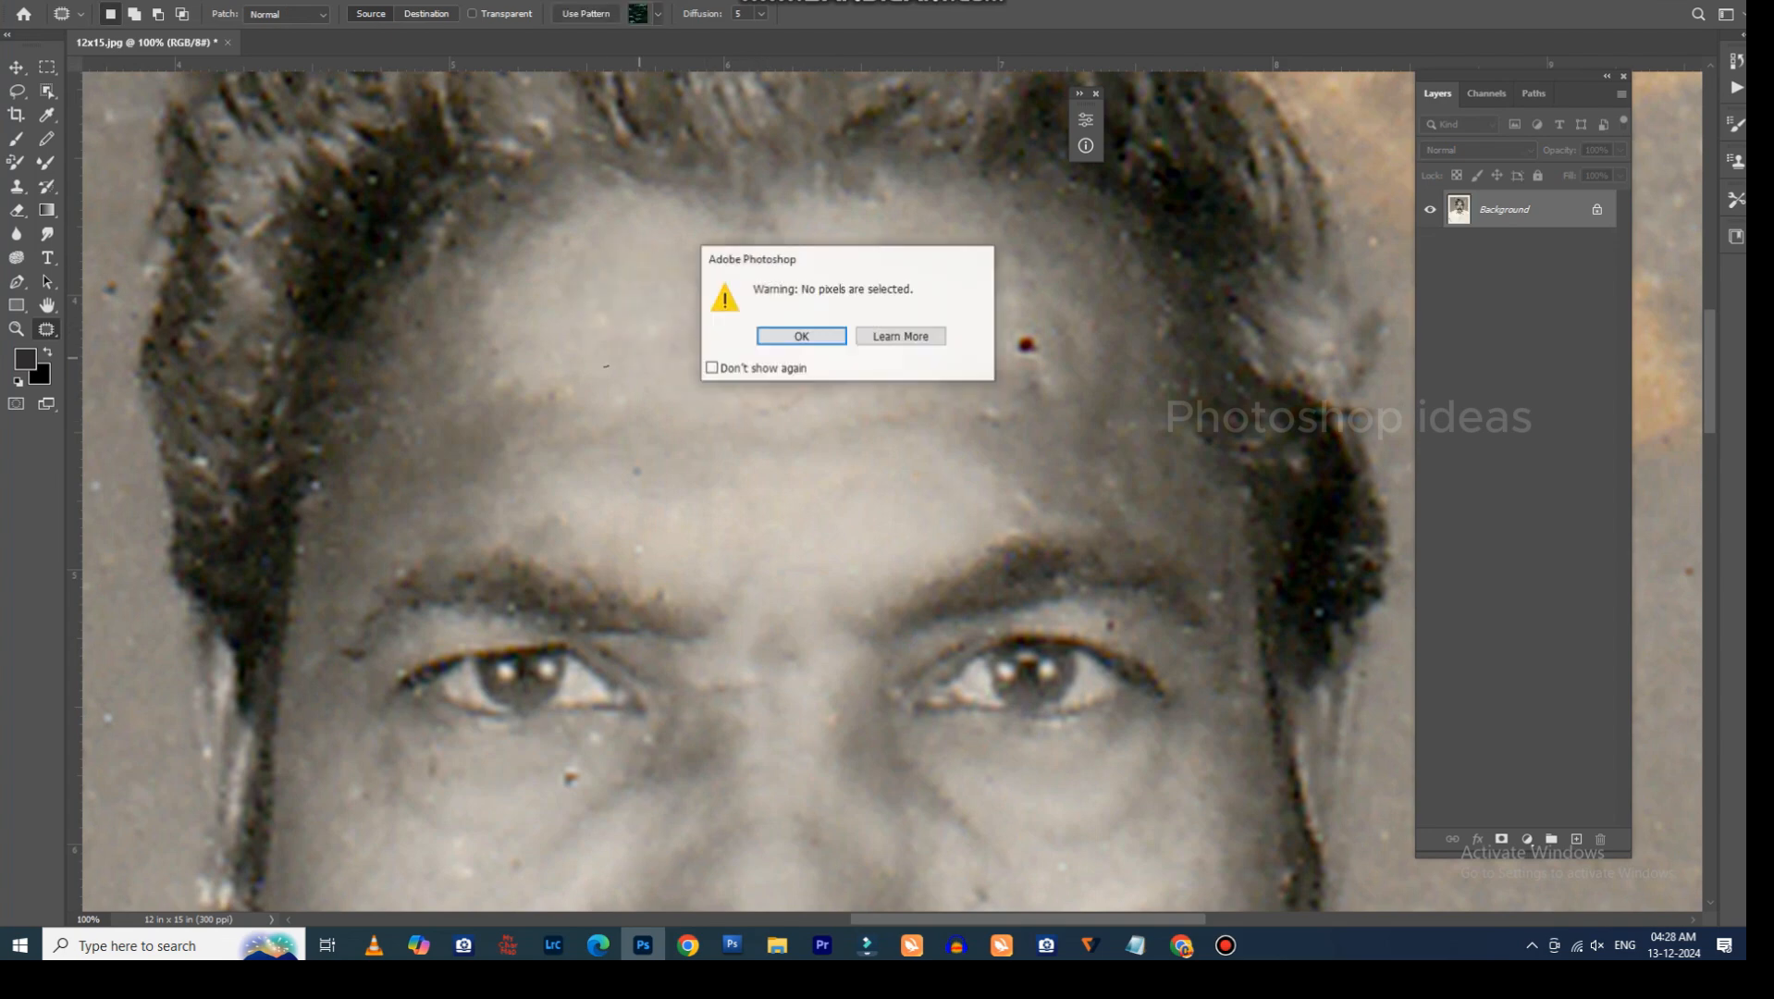
key(Return)
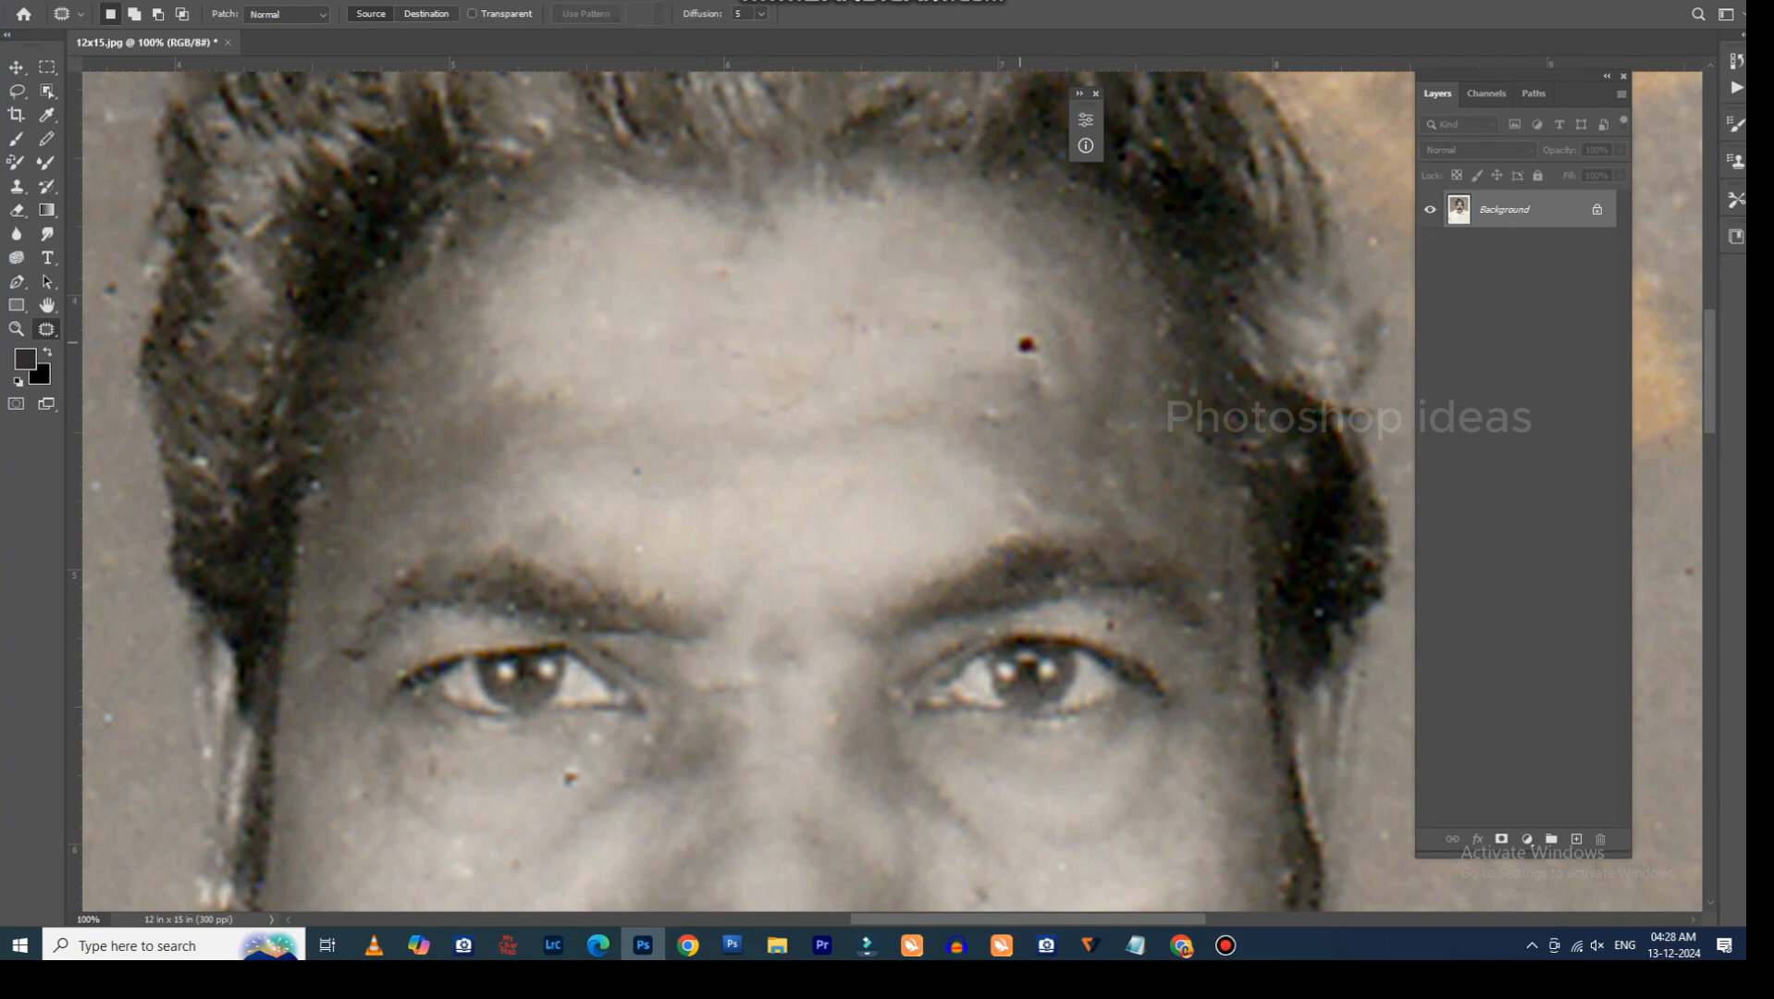
Patch the dark spot near the forehead's right side and the faint marks beside it.
drag(983, 371, 1013, 306)
drag(1016, 341, 975, 327)
mouse_move(984, 298)
mouse_down()
mouse_move(979, 342)
mouse_move(833, 306)
mouse_up()
drag(883, 333, 845, 391)
mouse_move(822, 257)
mouse_down()
mouse_move(760, 348)
mouse_move(770, 246)
mouse_move(855, 374)
mouse_move(787, 278)
mouse_up()
mouse_move(797, 377)
mouse_down()
mouse_move(754, 380)
mouse_move(768, 257)
mouse_move(835, 335)
mouse_up()
Patch the dark speck on the skin below the left-hand eye of the portrait.
drag(872, 535, 884, 276)
key(ctrl+plus)
mouse_move(580, 774)
mouse_down()
mouse_move(839, 371)
mouse_move(798, 367)
mouse_move(757, 329)
mouse_up()
key(ctrl+minus)
key(ctrl+minus)
key(ctrl+d)
key(ctrl+plus)
drag(818, 251, 760, 243)
drag(734, 569, 793, 402)
drag(789, 400, 766, 421)
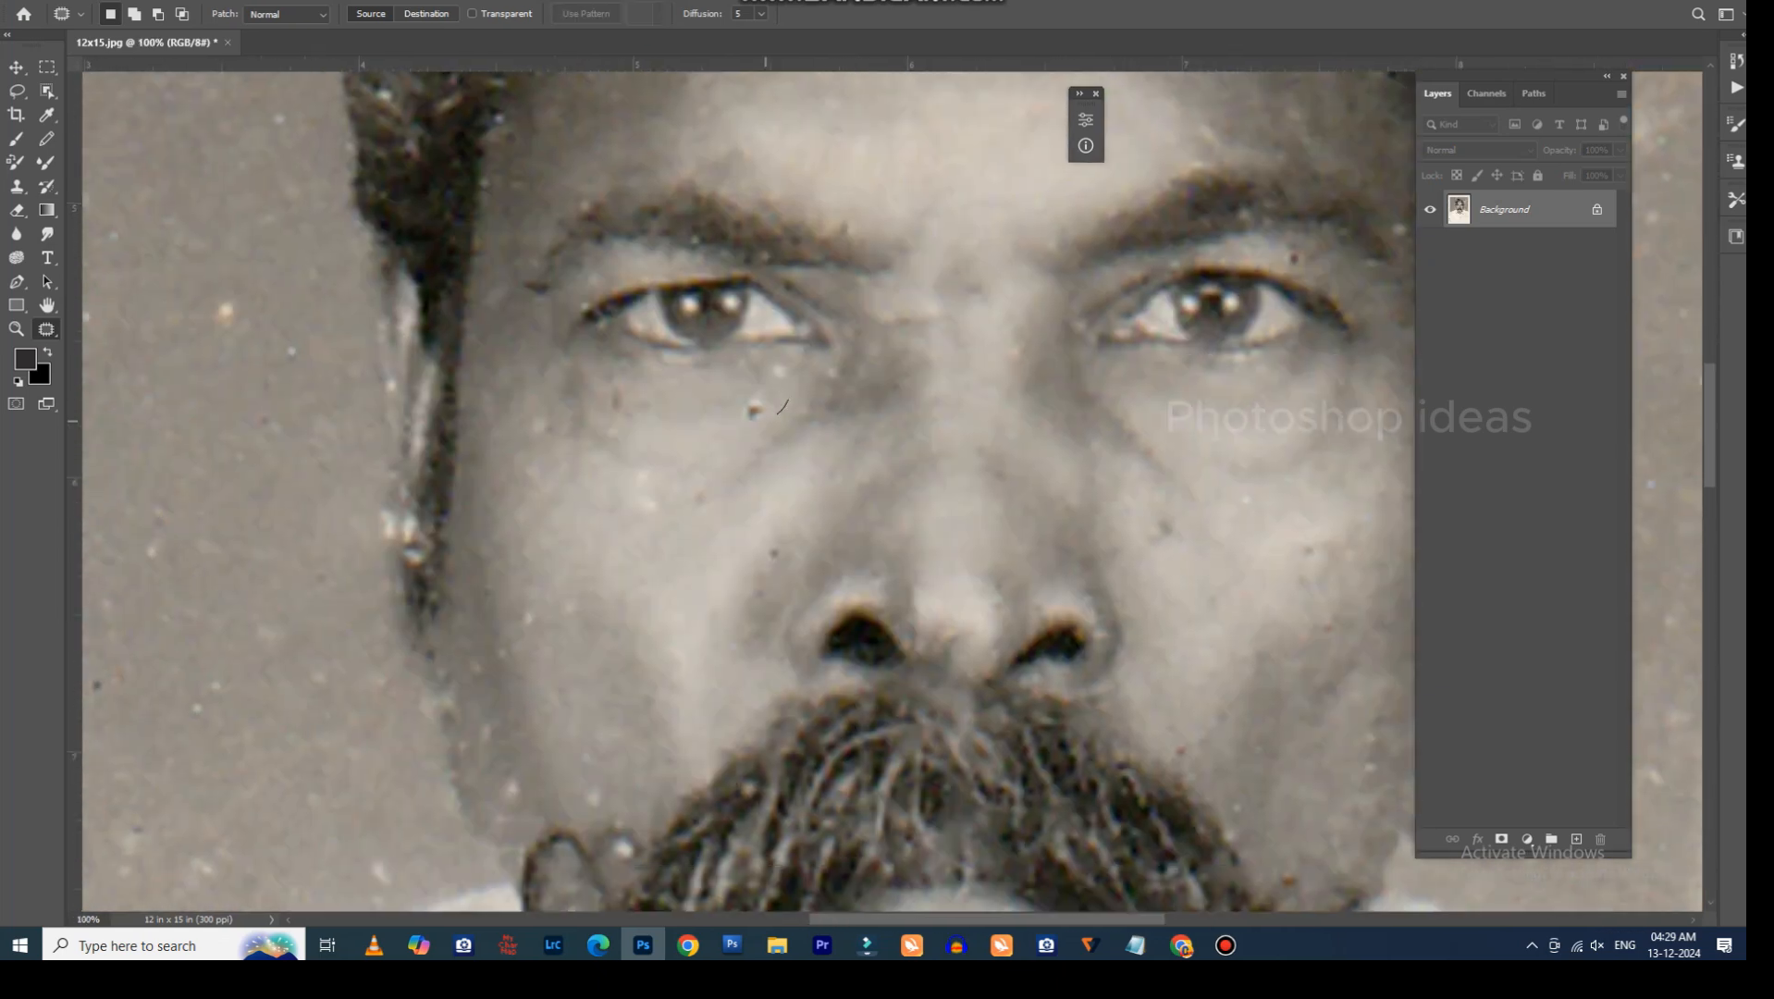
drag(822, 355, 833, 369)
drag(787, 389, 770, 416)
key(ctrl+d)
Patch the remaining small marks on the upper cheek below the left-hand eye.
drag(770, 417, 881, 418)
mouse_move(946, 365)
mouse_down()
mouse_move(923, 383)
mouse_move(923, 364)
mouse_up()
key(ctrl+d)
mouse_move(776, 414)
mouse_down()
mouse_move(724, 402)
mouse_move(773, 407)
mouse_up()
drag(744, 405, 777, 426)
key(ctrl+d)
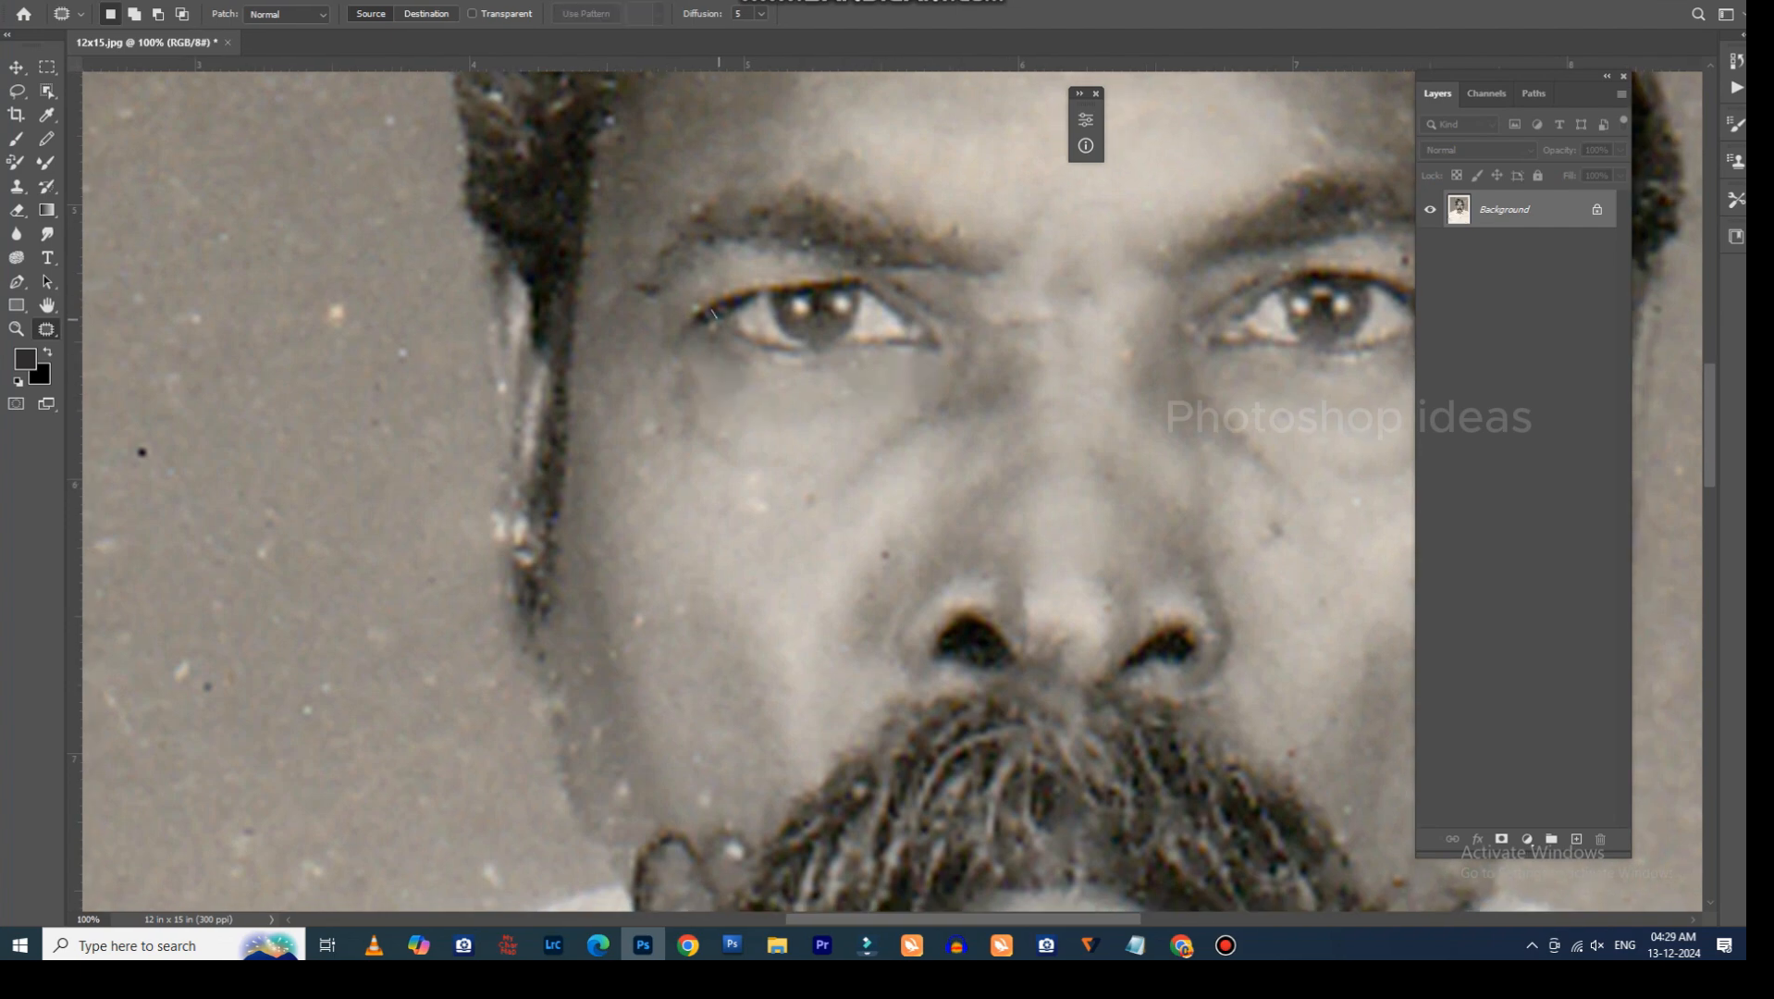
Patch the specks around the left-hand eye's outer corner, upper eyelid and eyebrow.
click(720, 320)
key(Return)
key(ctrl+plus)
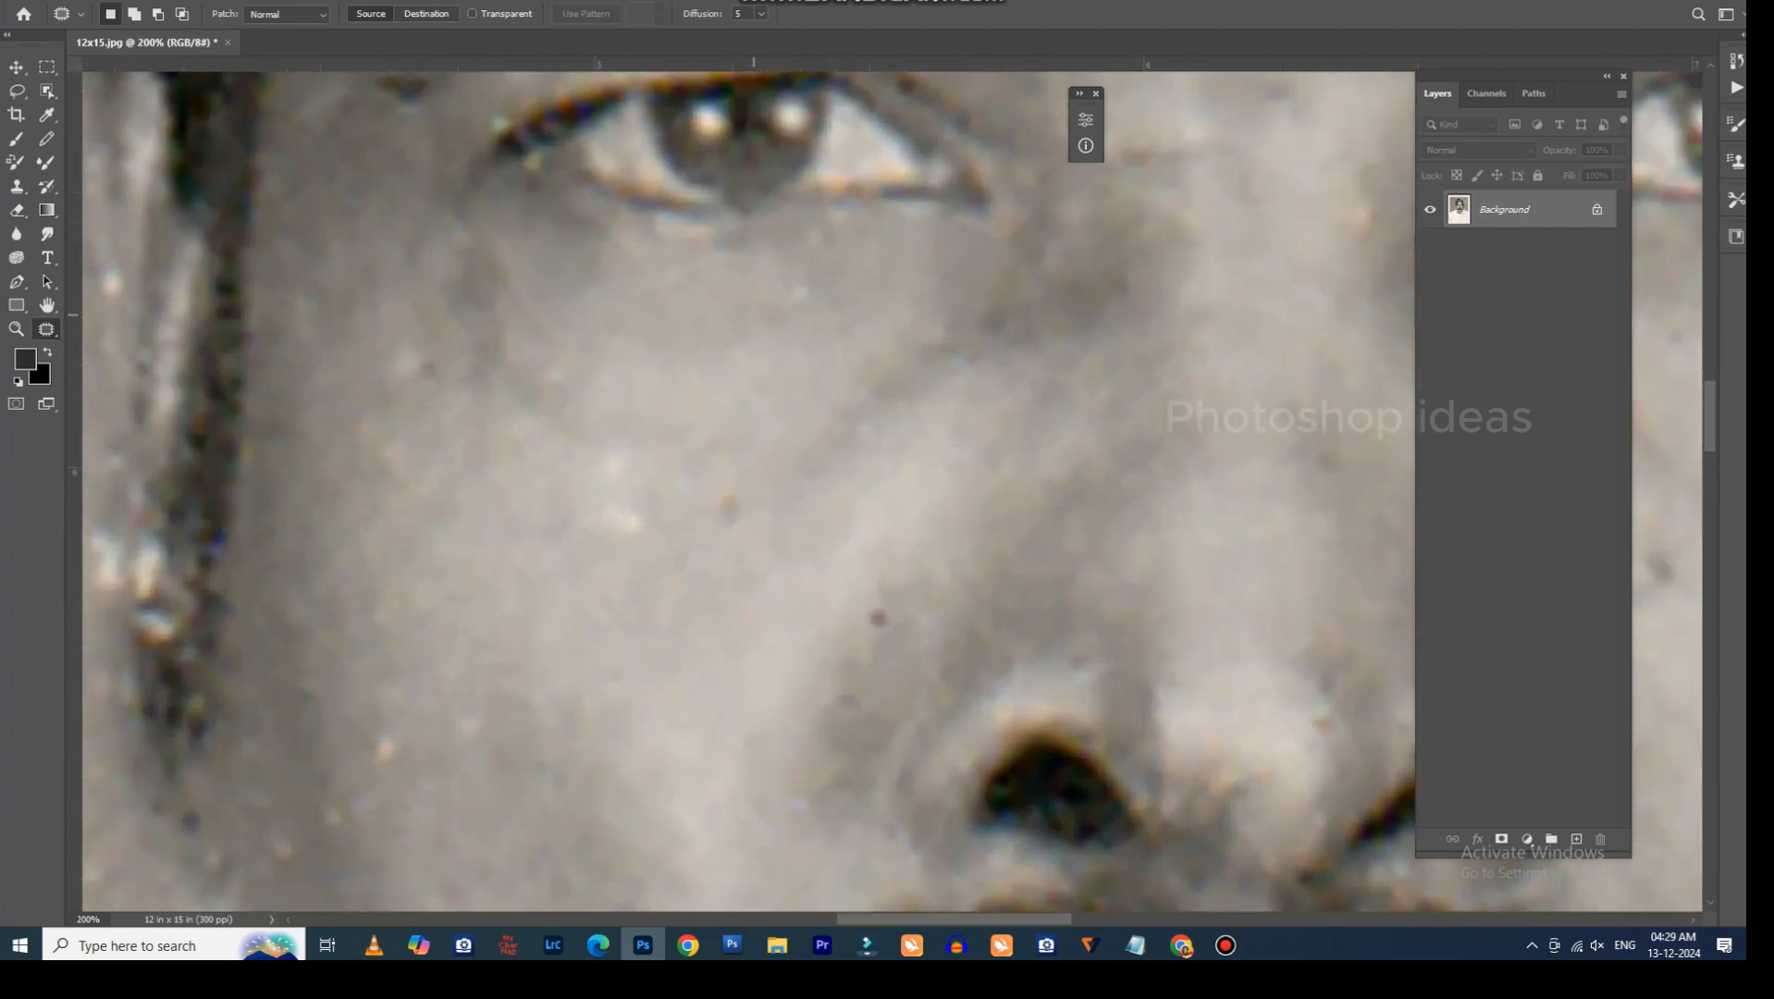
mouse_move(746, 344)
mouse_down()
mouse_move(752, 372)
mouse_move(726, 375)
mouse_up()
drag(736, 301, 662, 343)
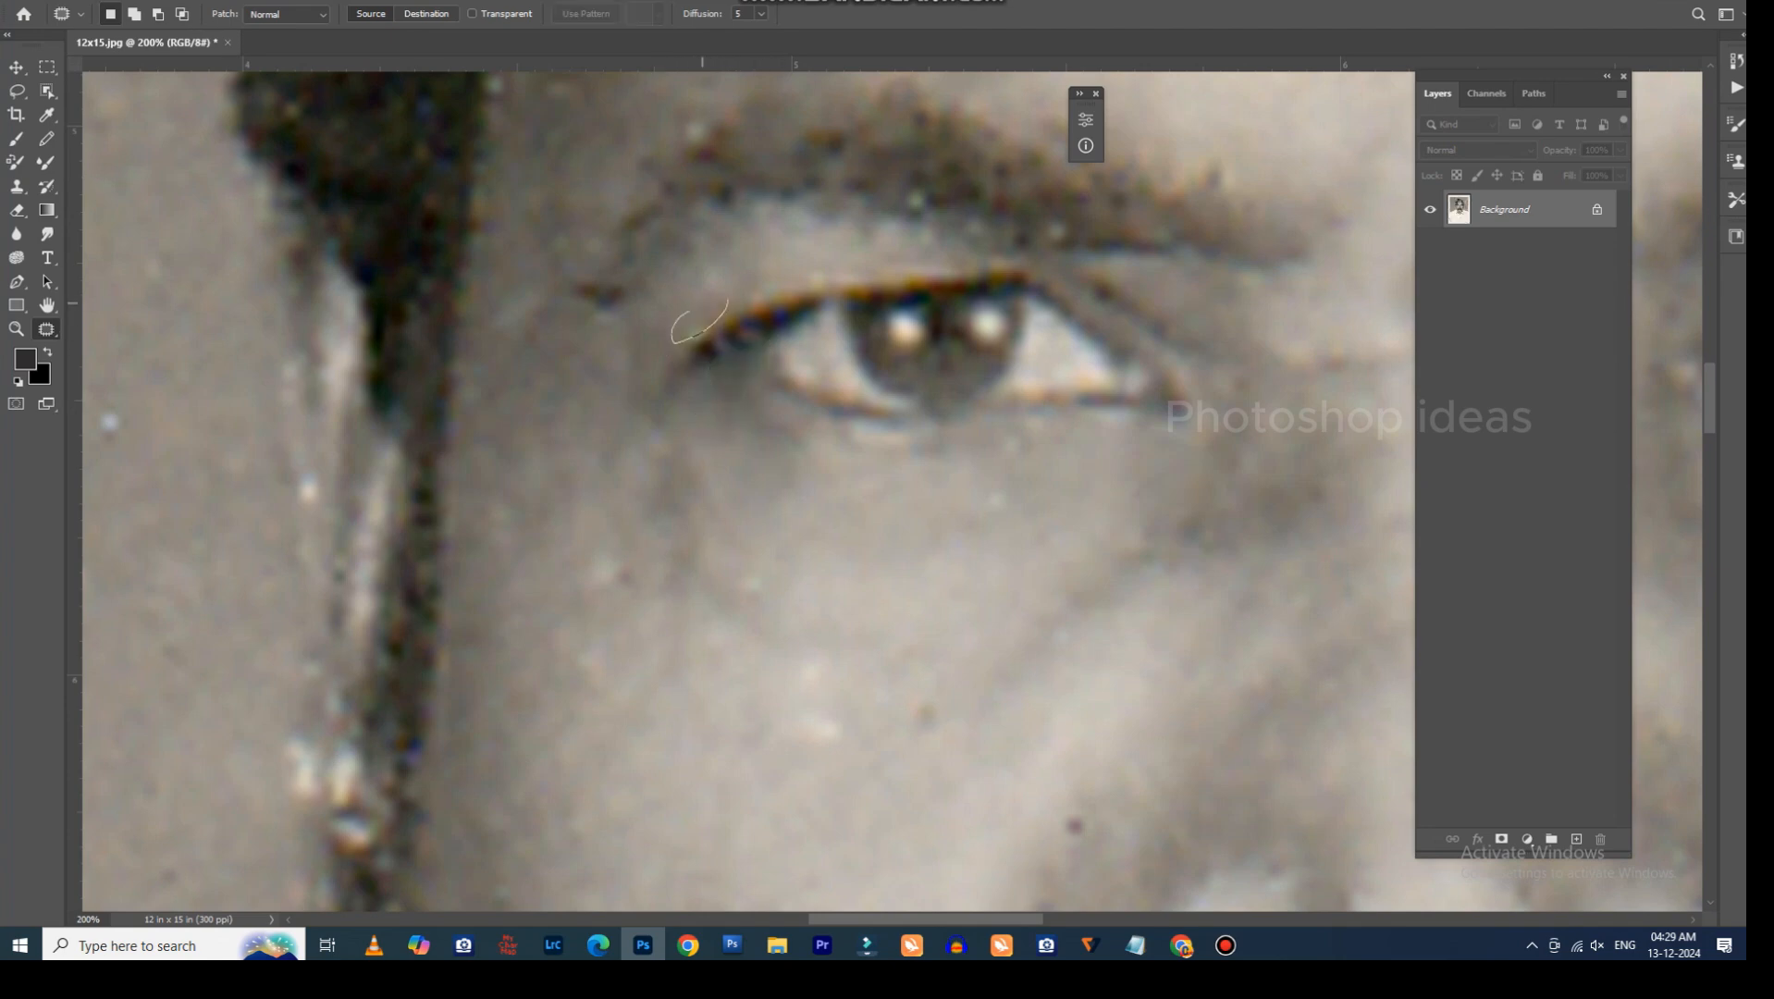
key(Return)
drag(1001, 202, 993, 206)
drag(925, 207, 833, 233)
key(ctrl+d)
mouse_move(683, 159)
mouse_down()
mouse_move(745, 120)
mouse_move(690, 158)
mouse_up()
drag(713, 139, 676, 145)
key(ctrl+d)
Patch the small dark and light marks on the left-hand cheek beneath the eye.
drag(796, 567, 791, 564)
drag(768, 564, 823, 579)
key(ctrl+d)
mouse_move(1045, 468)
mouse_down()
mouse_move(1017, 464)
mouse_move(999, 540)
mouse_up()
key(ctrl+d)
mouse_move(970, 735)
mouse_down()
mouse_move(952, 497)
mouse_move(895, 502)
mouse_move(874, 440)
mouse_up()
key(ctrl+minus)
Patch the light specks across the middle of the left-hand cheek with clean skin.
drag(855, 468, 807, 483)
key(ctrl+d)
drag(948, 464, 916, 440)
drag(914, 454, 872, 496)
key(ctrl+d)
mouse_move(791, 428)
mouse_down()
mouse_move(733, 412)
mouse_move(770, 388)
mouse_up()
drag(761, 416, 766, 450)
key(ctrl+d)
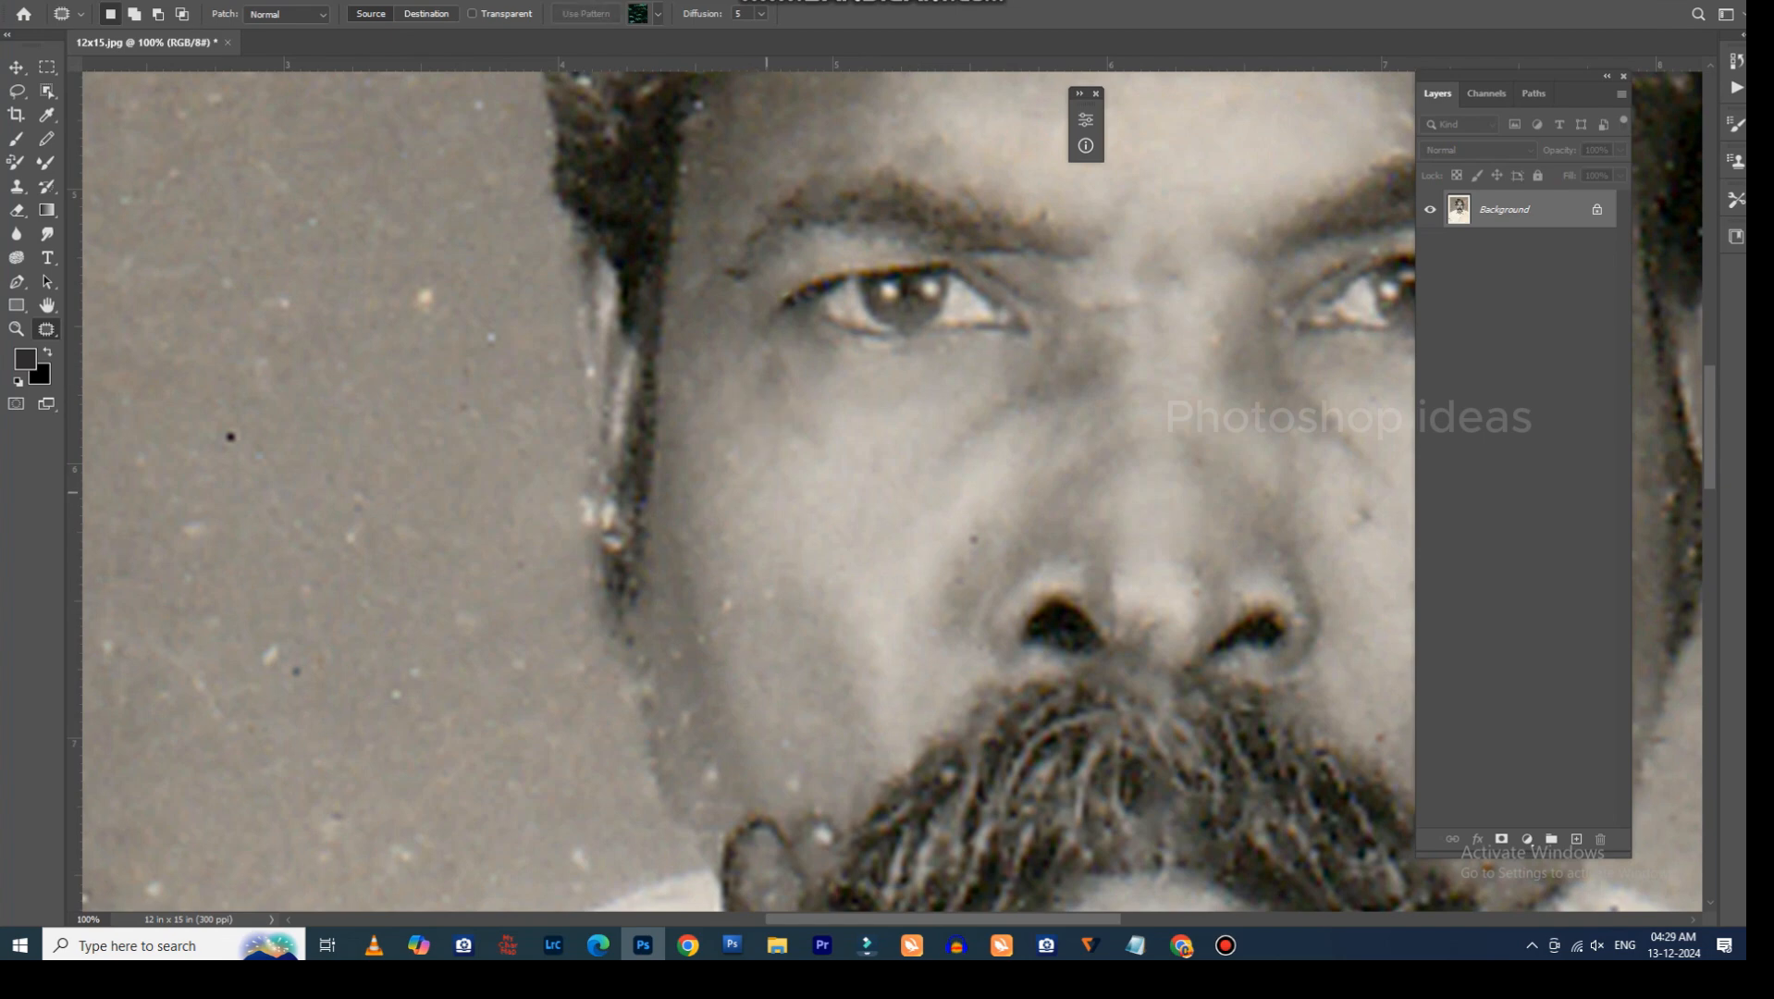
Patch the lower left-hand cheek and the white spots beside the moustache curl.
mouse_move(797, 582)
mouse_down()
mouse_move(762, 626)
mouse_move(773, 544)
mouse_up()
drag(759, 576, 777, 547)
drag(888, 555, 783, 324)
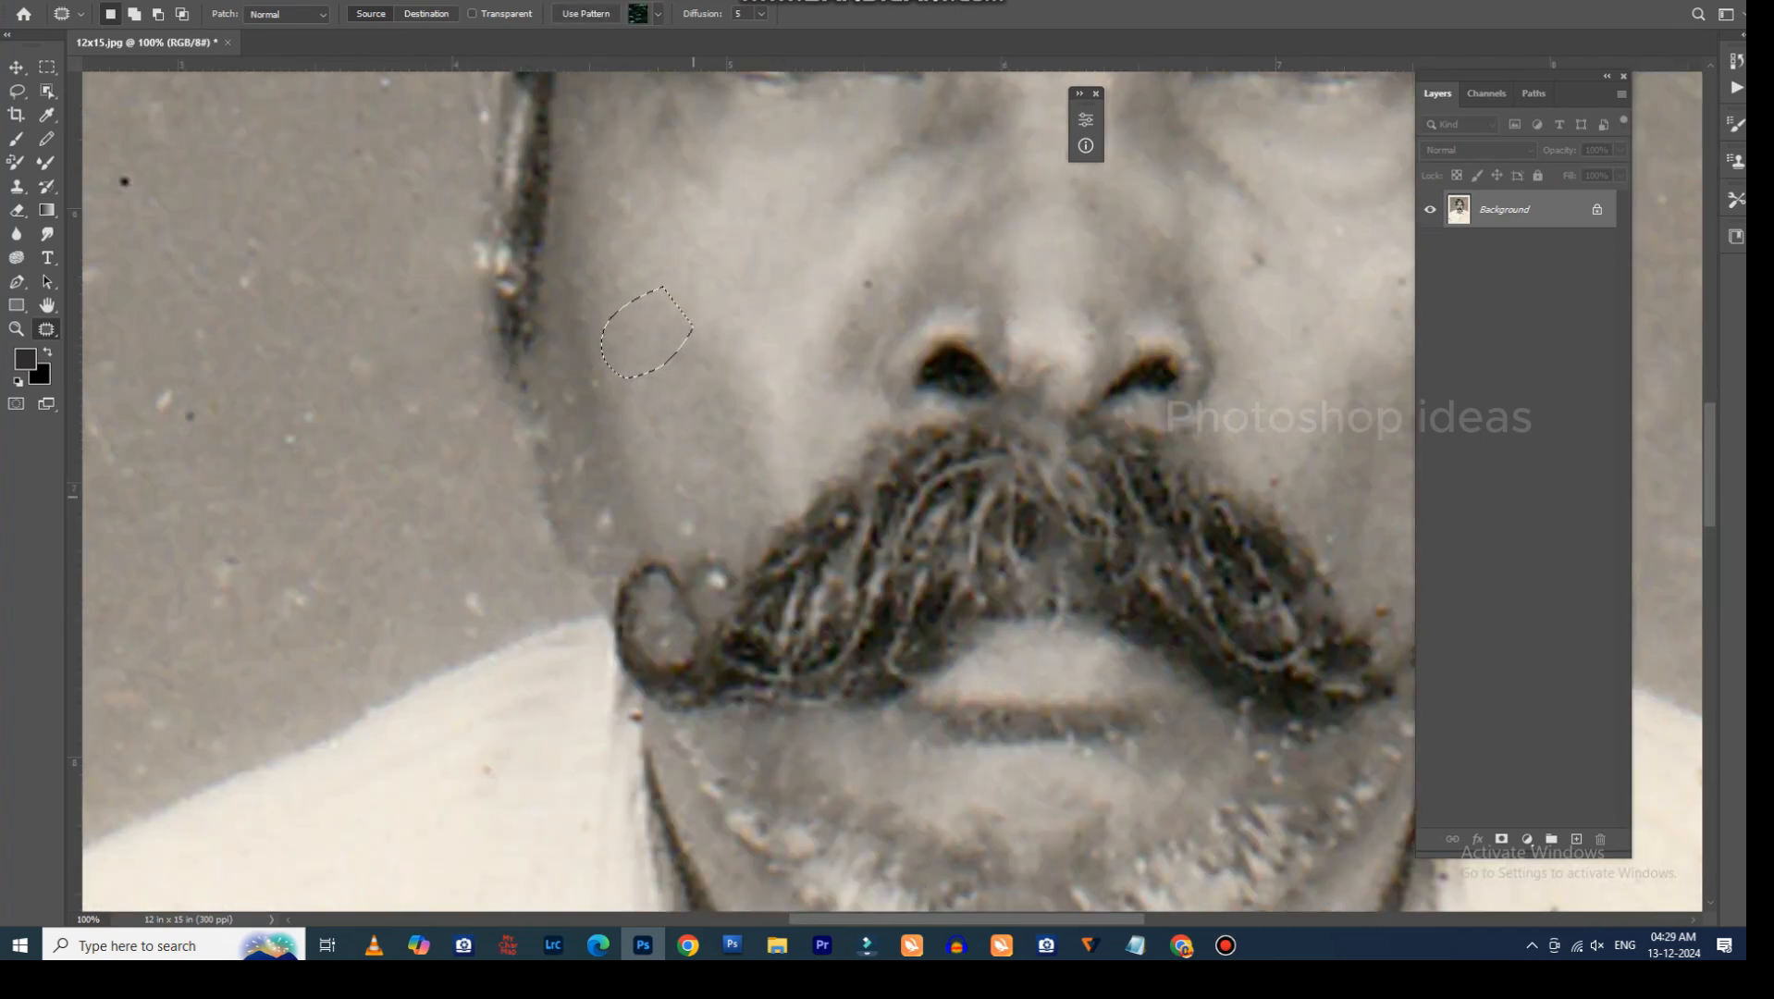
drag(640, 482, 705, 512)
drag(685, 495, 743, 335)
mouse_move(732, 569)
mouse_down()
mouse_move(694, 564)
mouse_move(729, 578)
mouse_up()
key(ctrl+d)
Patch the light specks along the left-hand jaw edge above the moustache curl.
drag(715, 581, 602, 508)
drag(597, 523, 603, 446)
key(ctrl+d)
mouse_move(592, 409)
mouse_down()
mouse_move(593, 454)
mouse_move(562, 402)
mouse_up()
key(ctrl+d)
Patch the dark spot on the cheek beside the left-hand nostril.
drag(1249, 241, 842, 398)
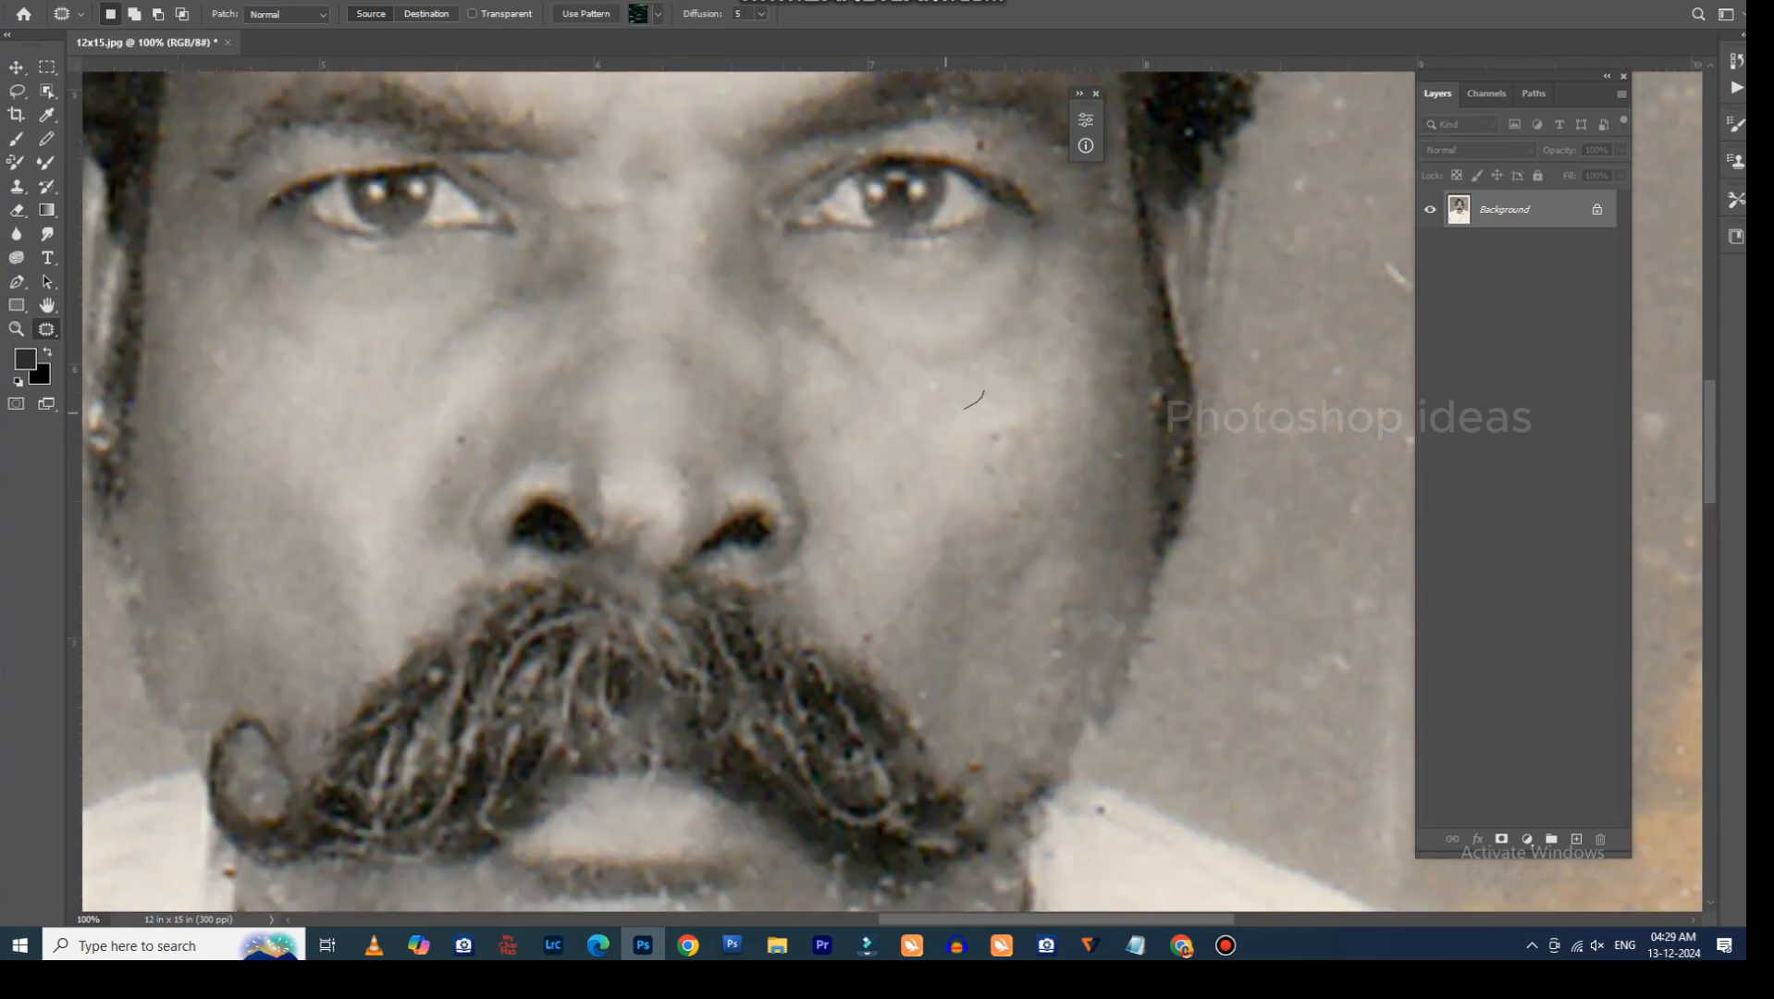
drag(789, 457, 697, 416)
drag(392, 382, 343, 423)
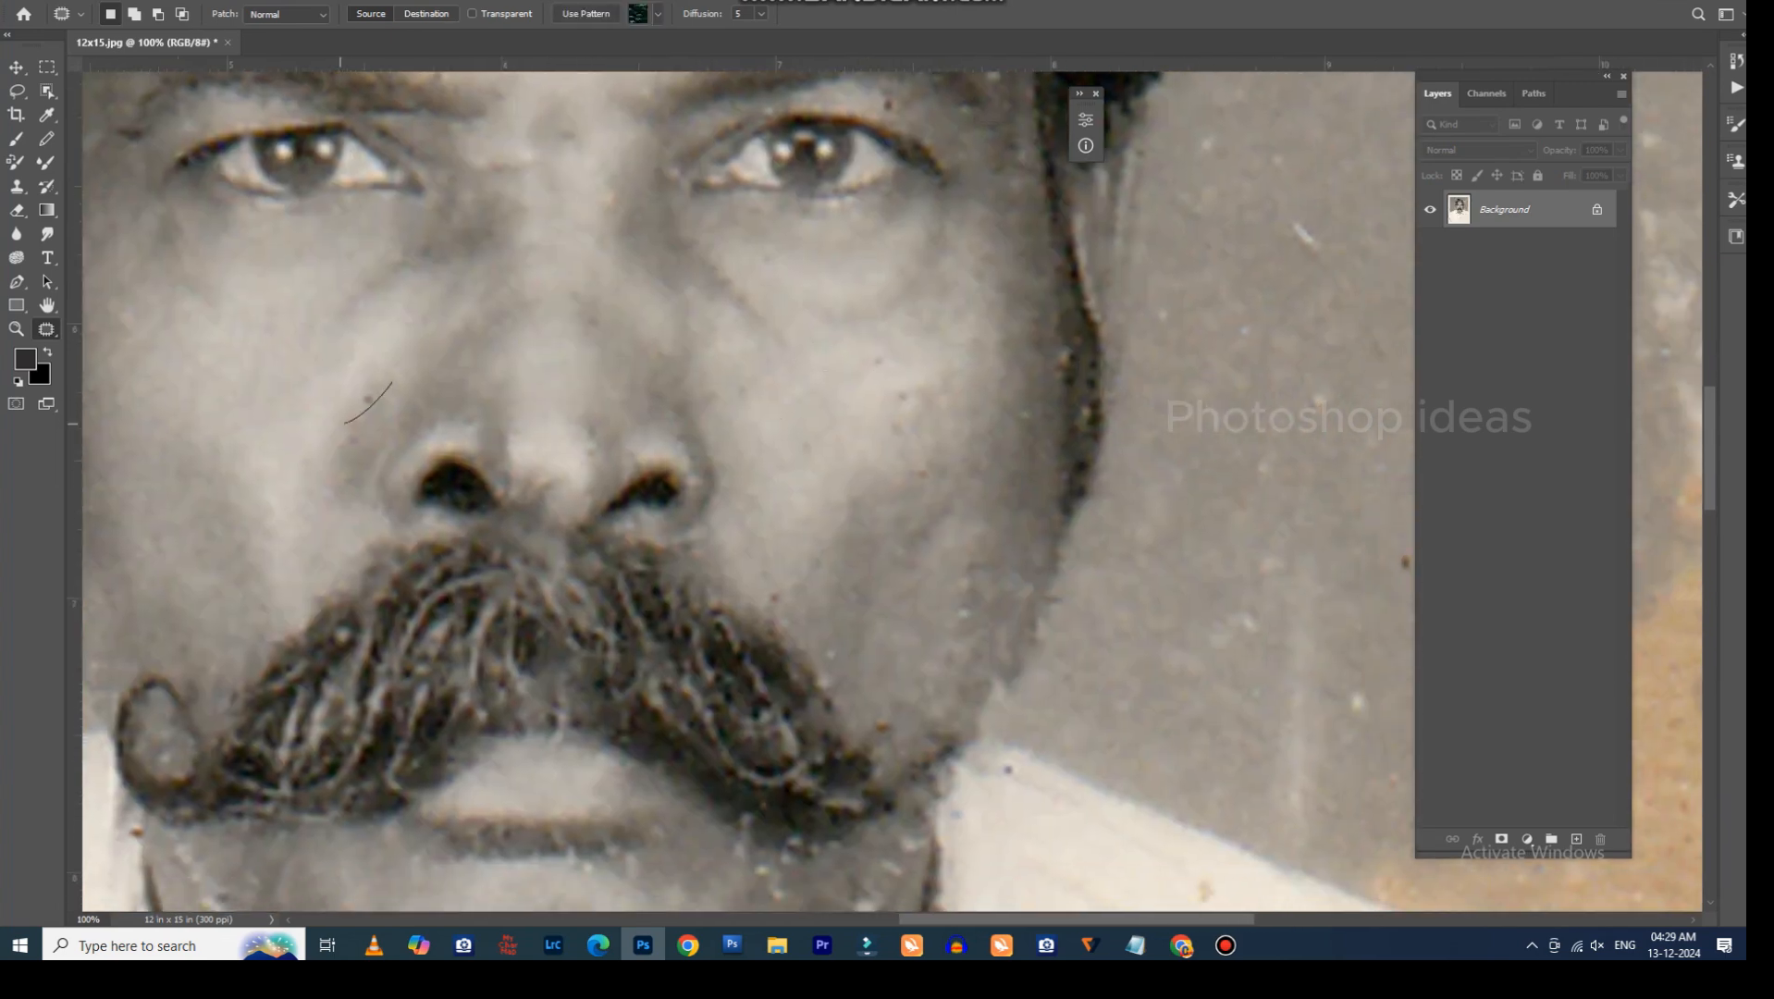
drag(396, 368, 449, 342)
key(ctrl+d)
Patch the specks on the right-hand cheek and jaw near the moustache's end.
mouse_move(839, 648)
mouse_down()
mouse_move(895, 712)
mouse_move(911, 647)
mouse_up()
drag(958, 523, 1005, 589)
drag(967, 567, 910, 654)
mouse_move(922, 400)
mouse_down()
mouse_move(920, 473)
mouse_move(879, 364)
mouse_up()
drag(899, 430, 853, 463)
key(ctrl+d)
Patch the remaining small blemishes on the face's right side around the upper cheek.
mouse_move(996, 376)
mouse_down()
mouse_move(900, 559)
mouse_move(953, 541)
mouse_up()
drag(965, 552, 935, 509)
key(ctrl+d)
mouse_move(874, 324)
mouse_down()
mouse_move(900, 539)
mouse_move(928, 461)
mouse_up()
drag(925, 483, 946, 518)
mouse_move(979, 407)
mouse_down()
mouse_move(980, 444)
mouse_move(1023, 417)
mouse_up()
key(ctrl+d)
Patch the dark spot on the front of the neck below the beard.
drag(830, 515, 990, 533)
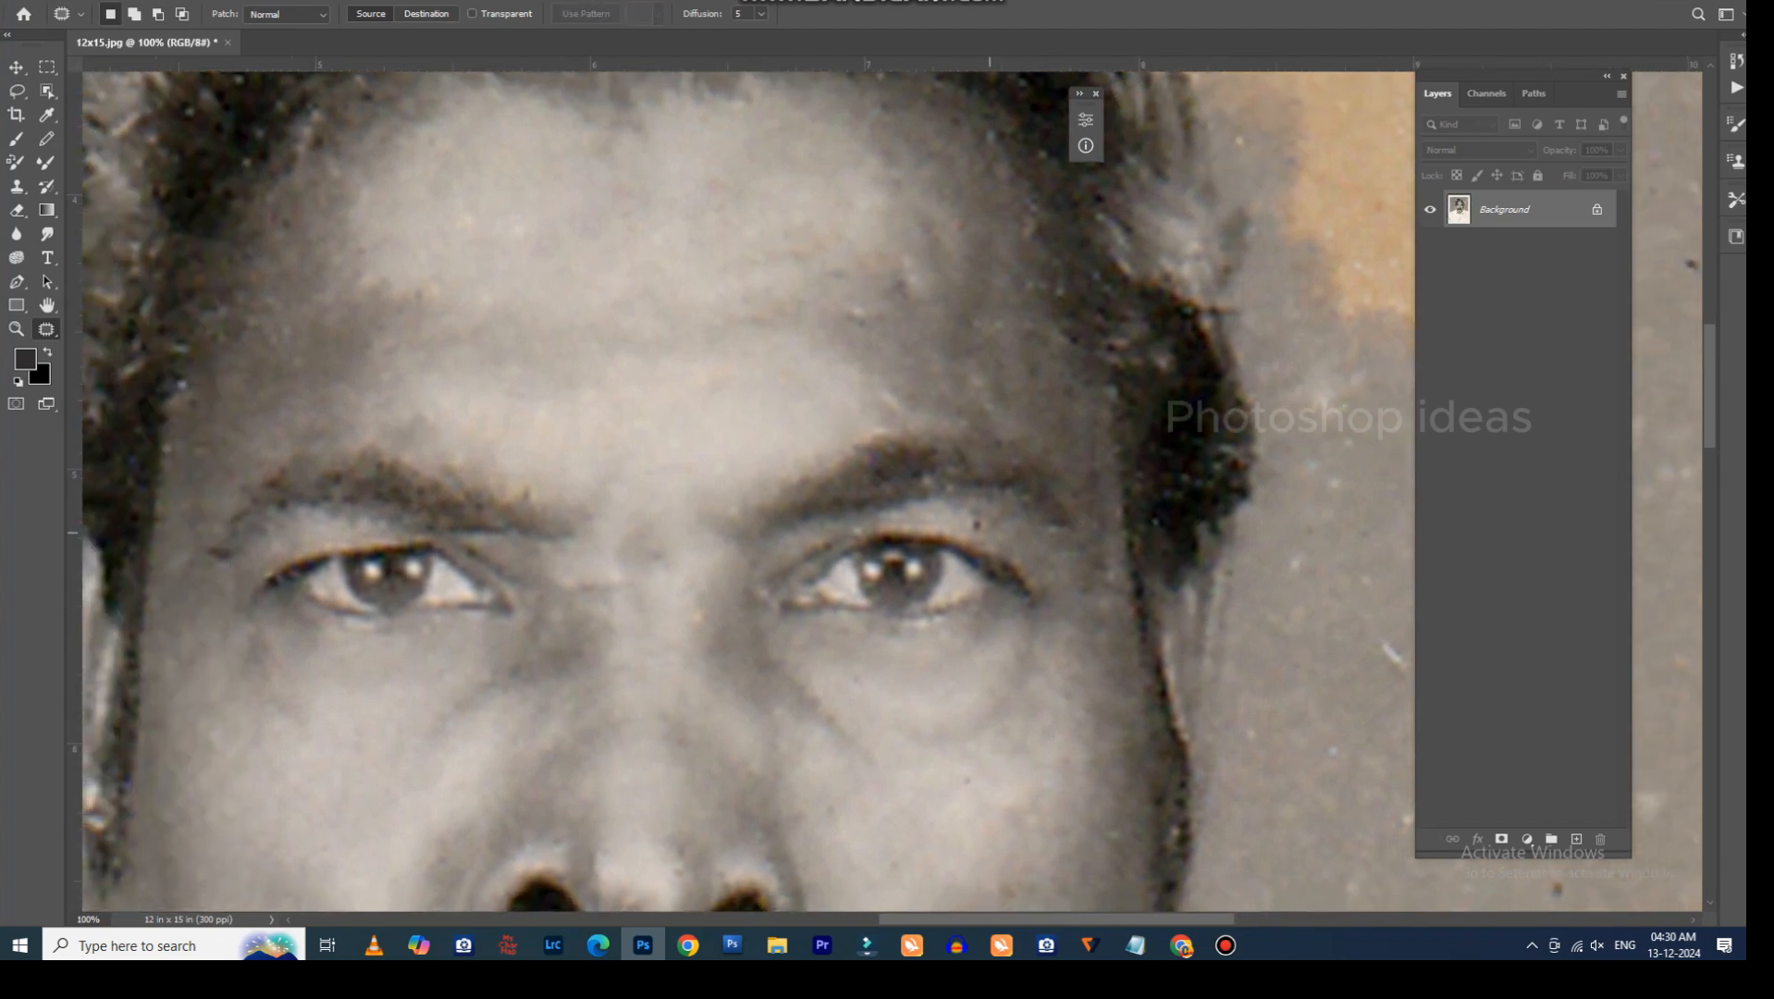
key(ctrl+minus)
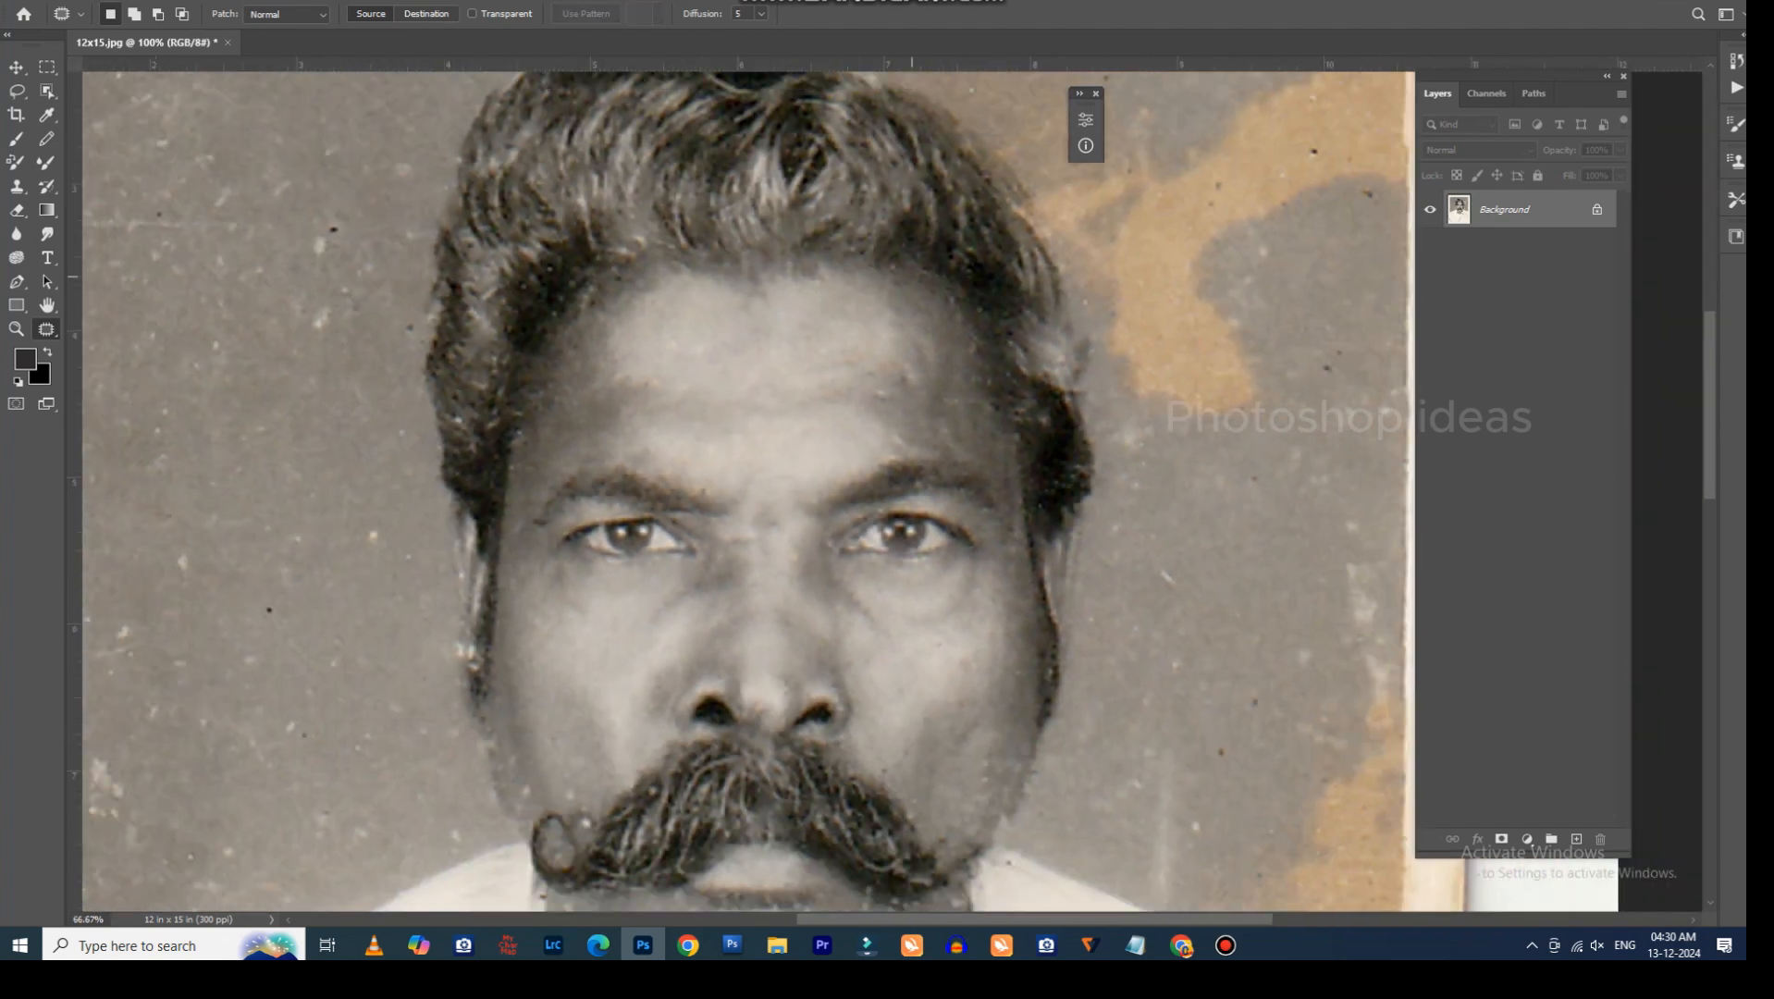
key(ctrl+minus)
drag(1010, 545, 1081, 144)
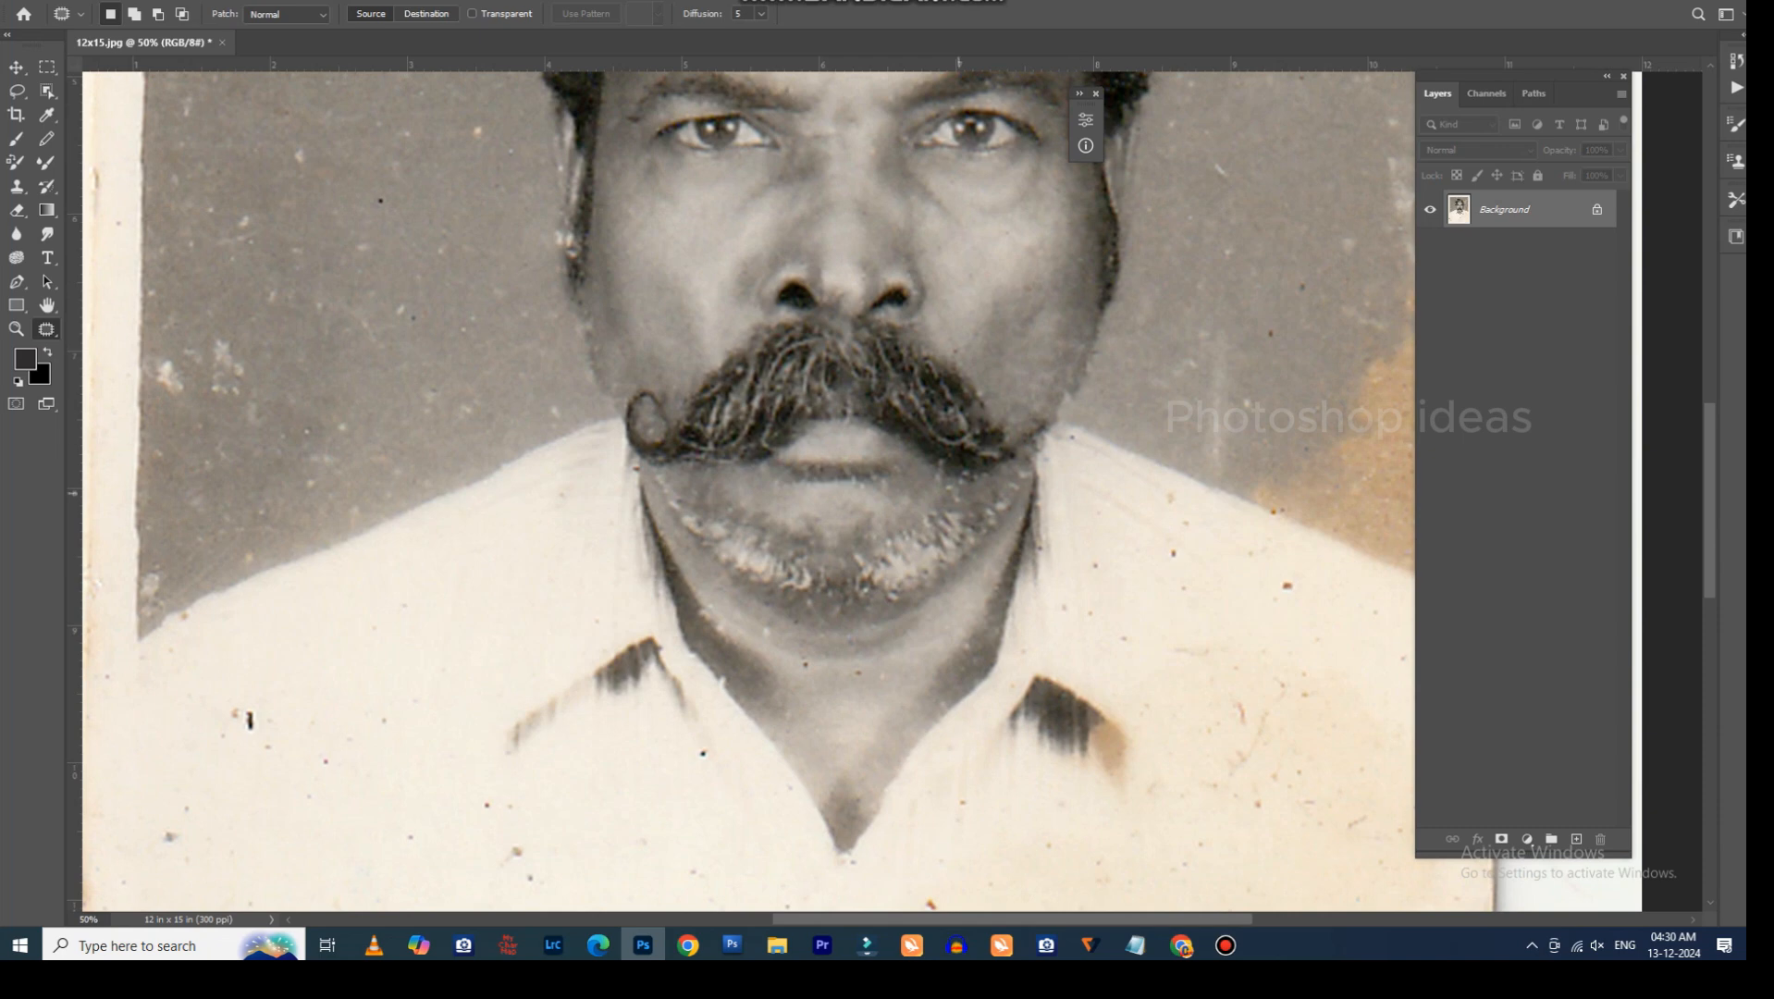
key(ctrl+plus)
drag(896, 727, 894, 729)
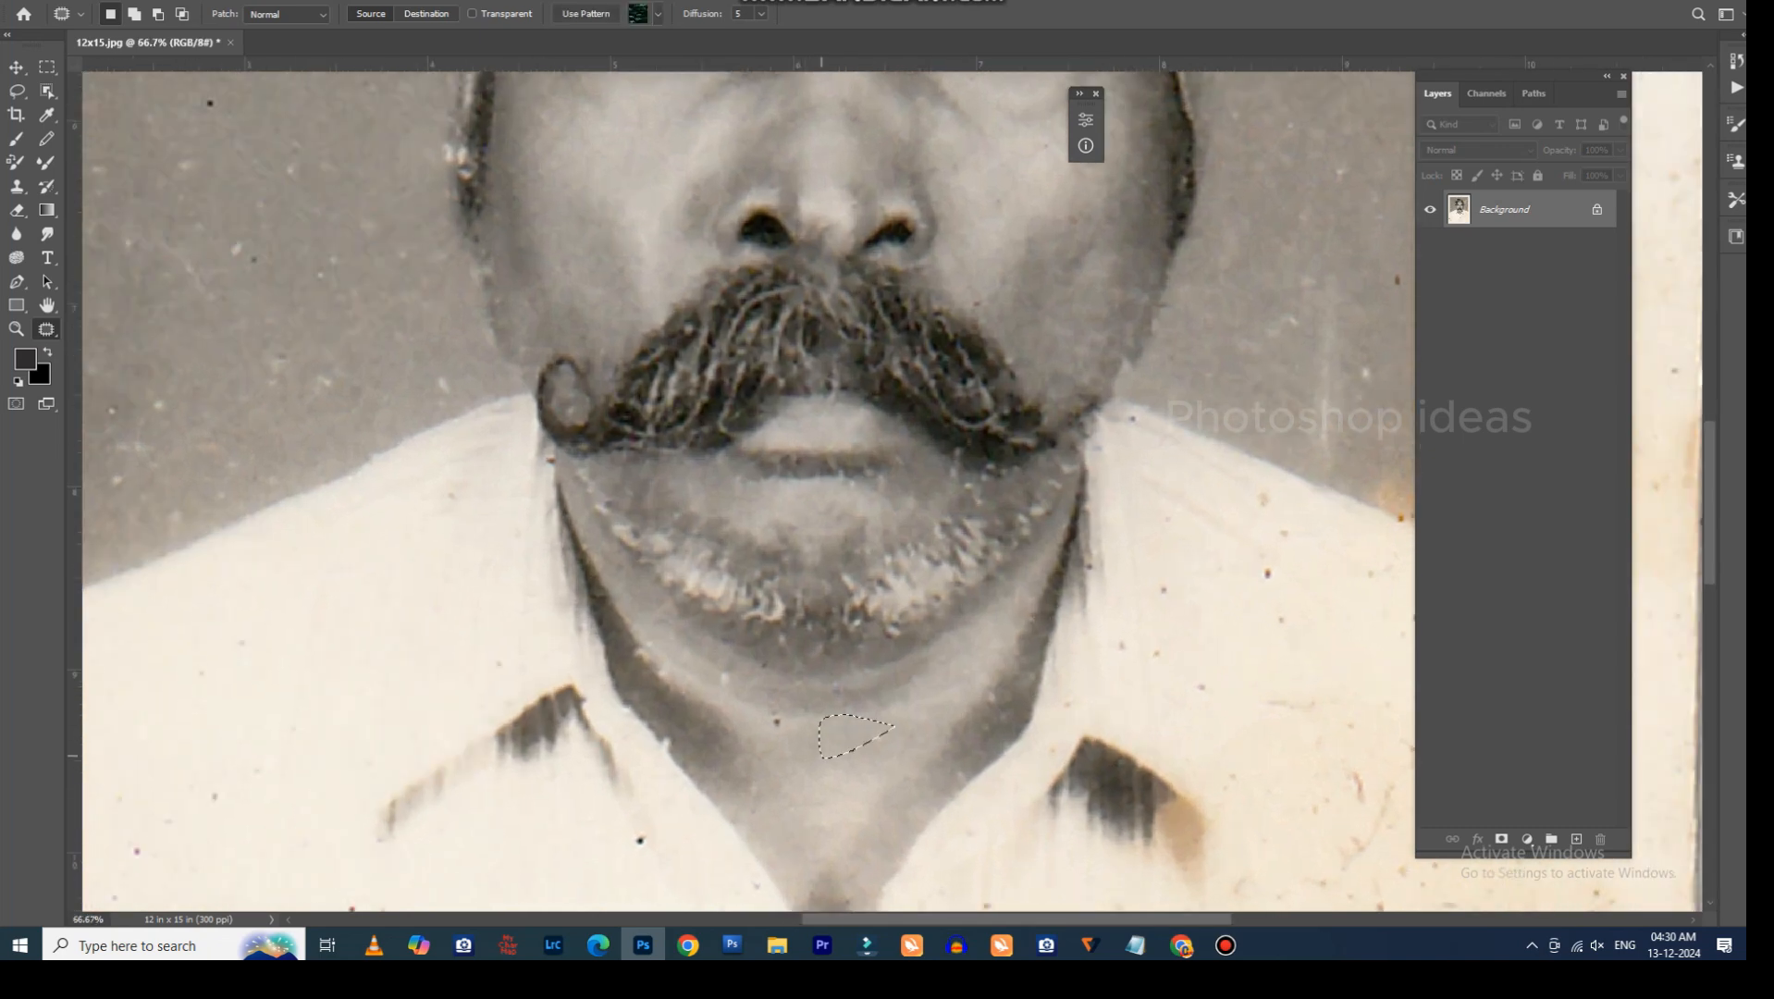
drag(756, 729, 787, 717)
mouse_move(776, 726)
mouse_down()
mouse_move(740, 683)
mouse_move(766, 700)
mouse_up()
key(ctrl+d)
Deepen the photo's shadows in Levels by setting the RGB shadow input to 7.
mouse_move(853, 532)
mouse_down()
mouse_move(837, 698)
mouse_move(812, 677)
mouse_move(748, 807)
mouse_up()
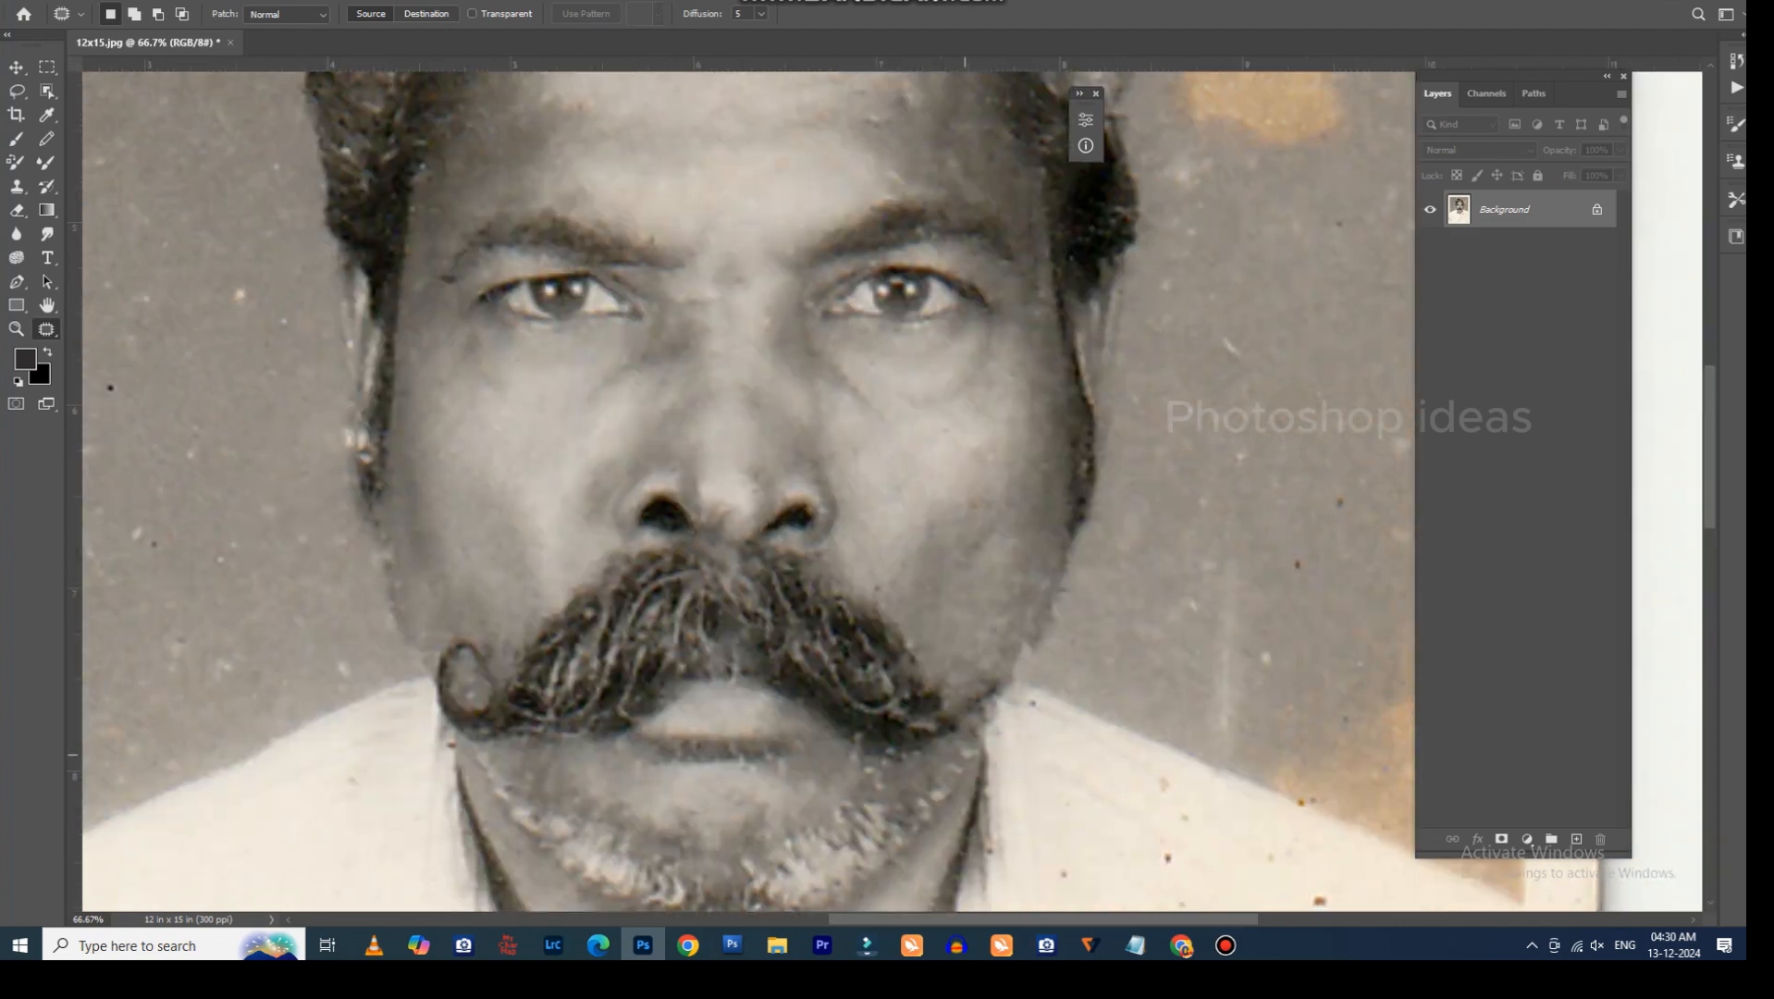
key(ctrl+minus)
key(ctrl+minus)
key(ctrl+minus)
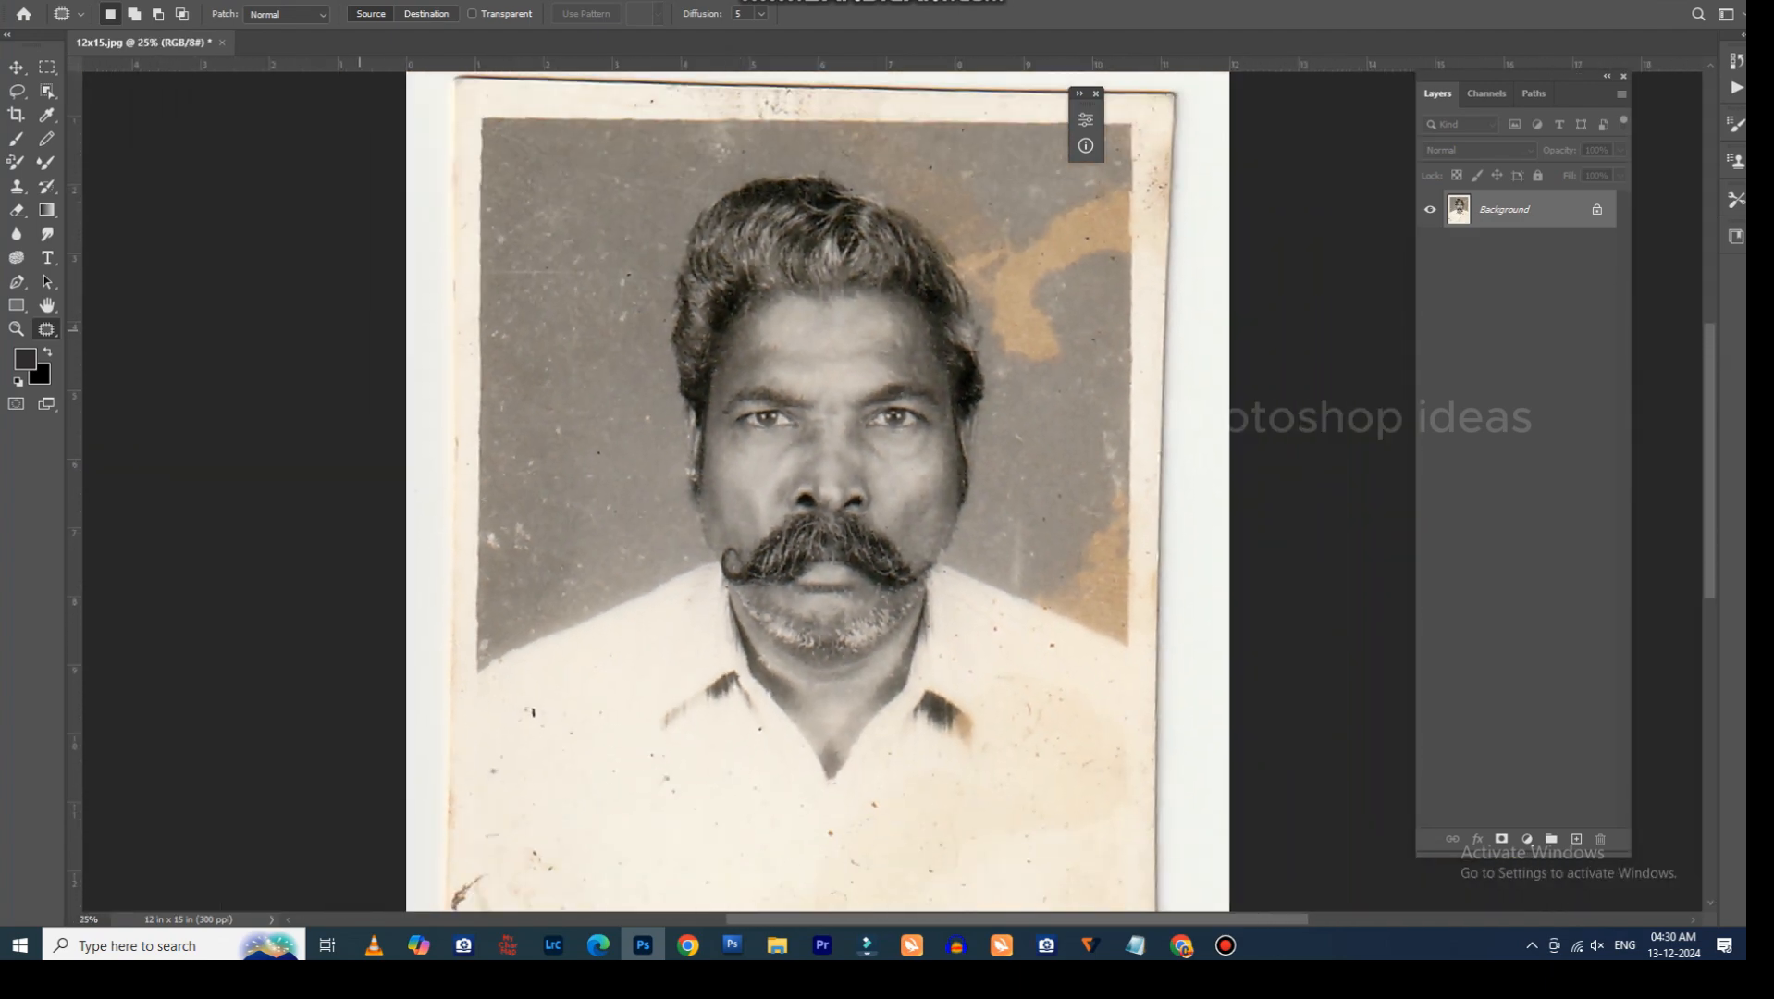
key(ctrl+plus)
key(ctrl+plus)
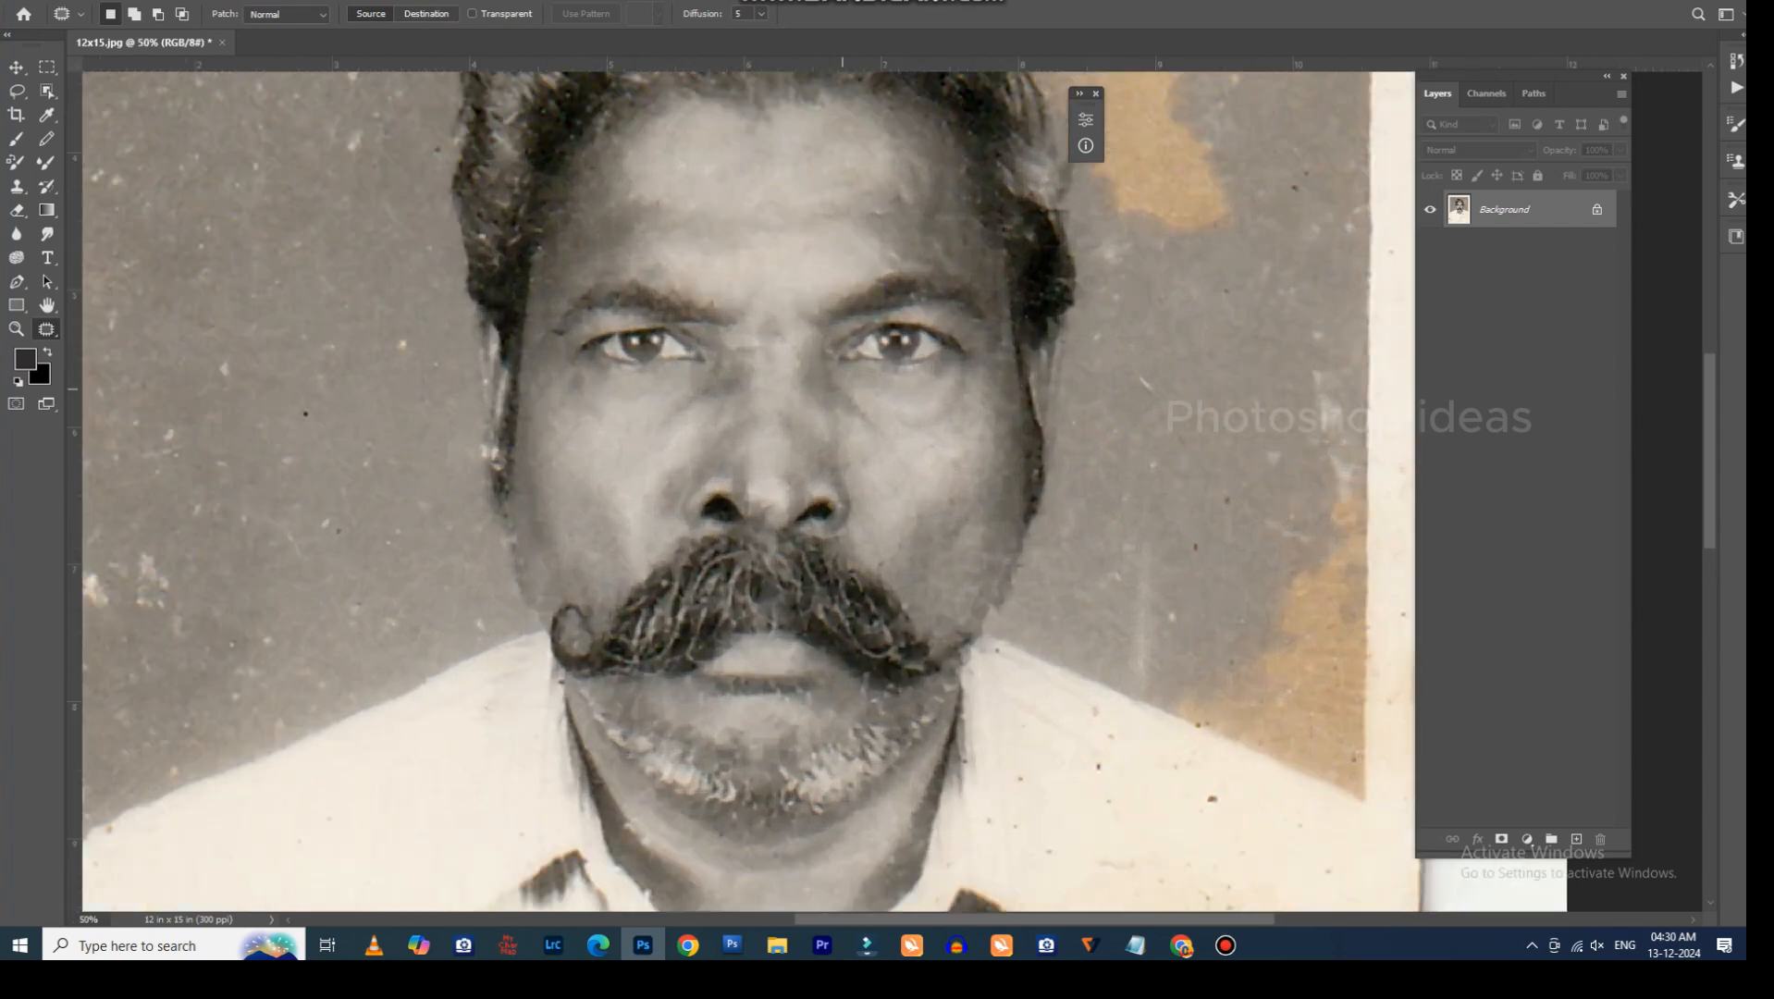
scroll(749, 490, up, 5)
key(ctrl+l)
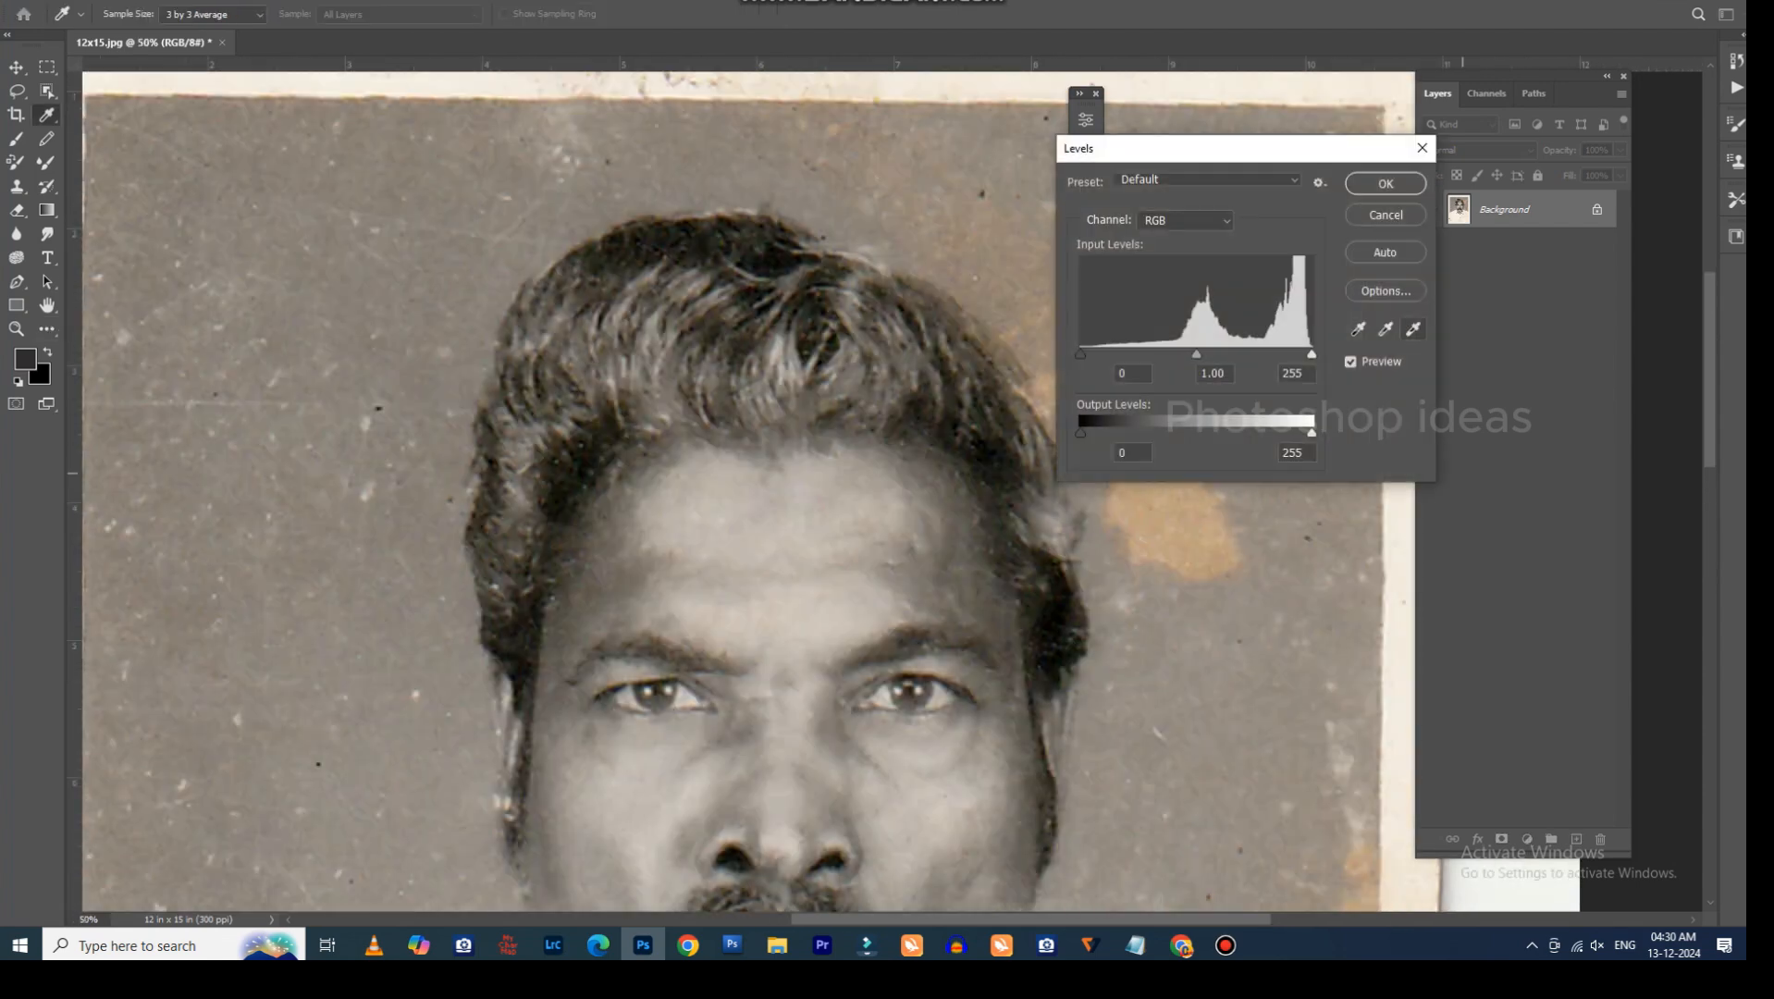
click(1080, 354)
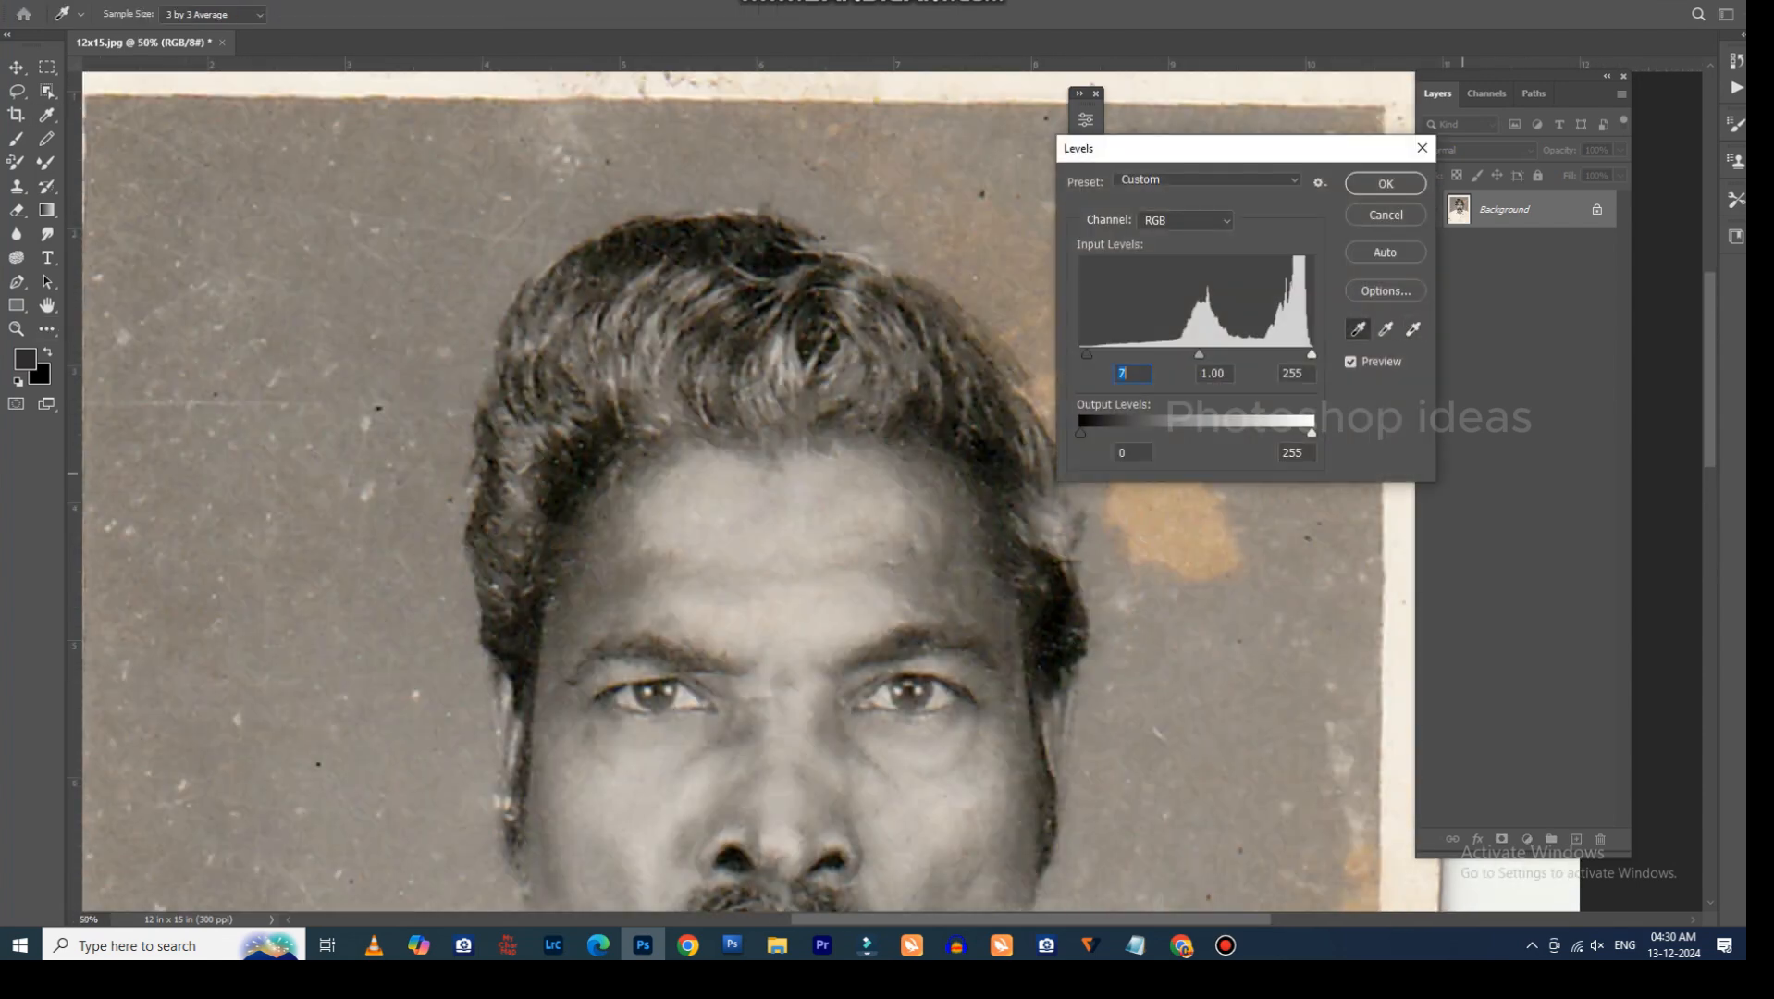
key(Return)
Use the Camera Raw filter to set exposure to +0.20, contrast to +22 and clarity to +14.
scroll(749, 490, down, 5)
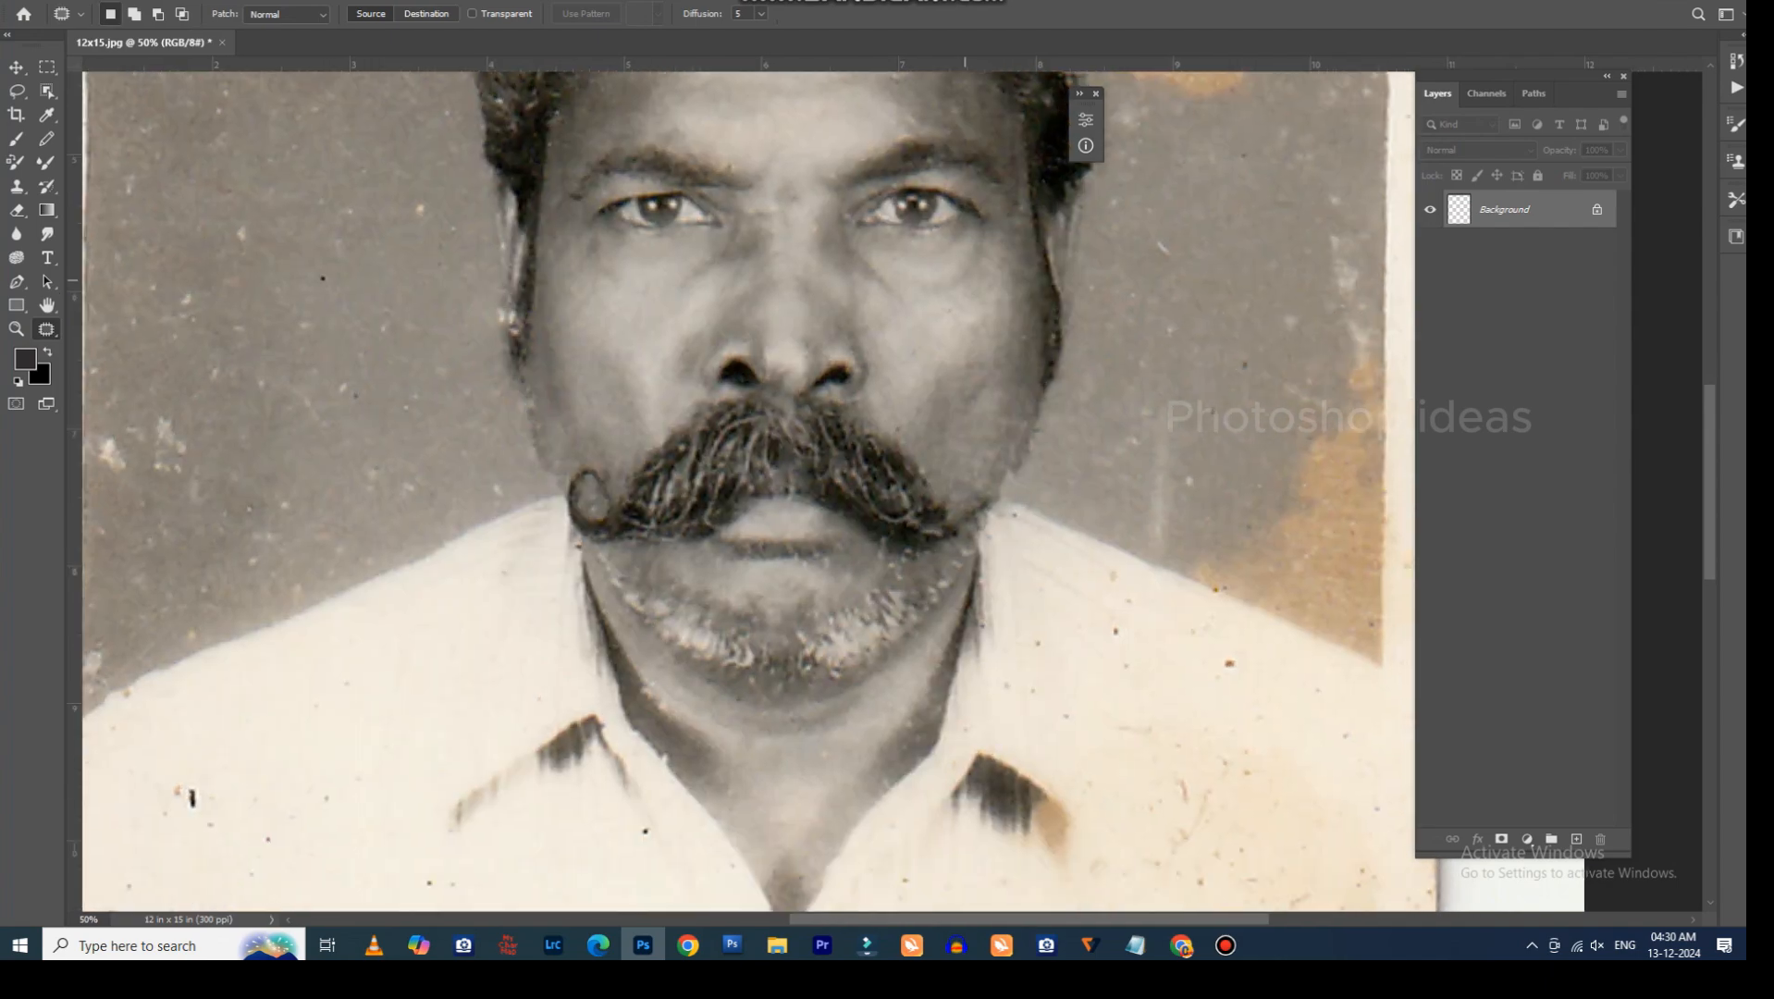
key(ctrl+minus)
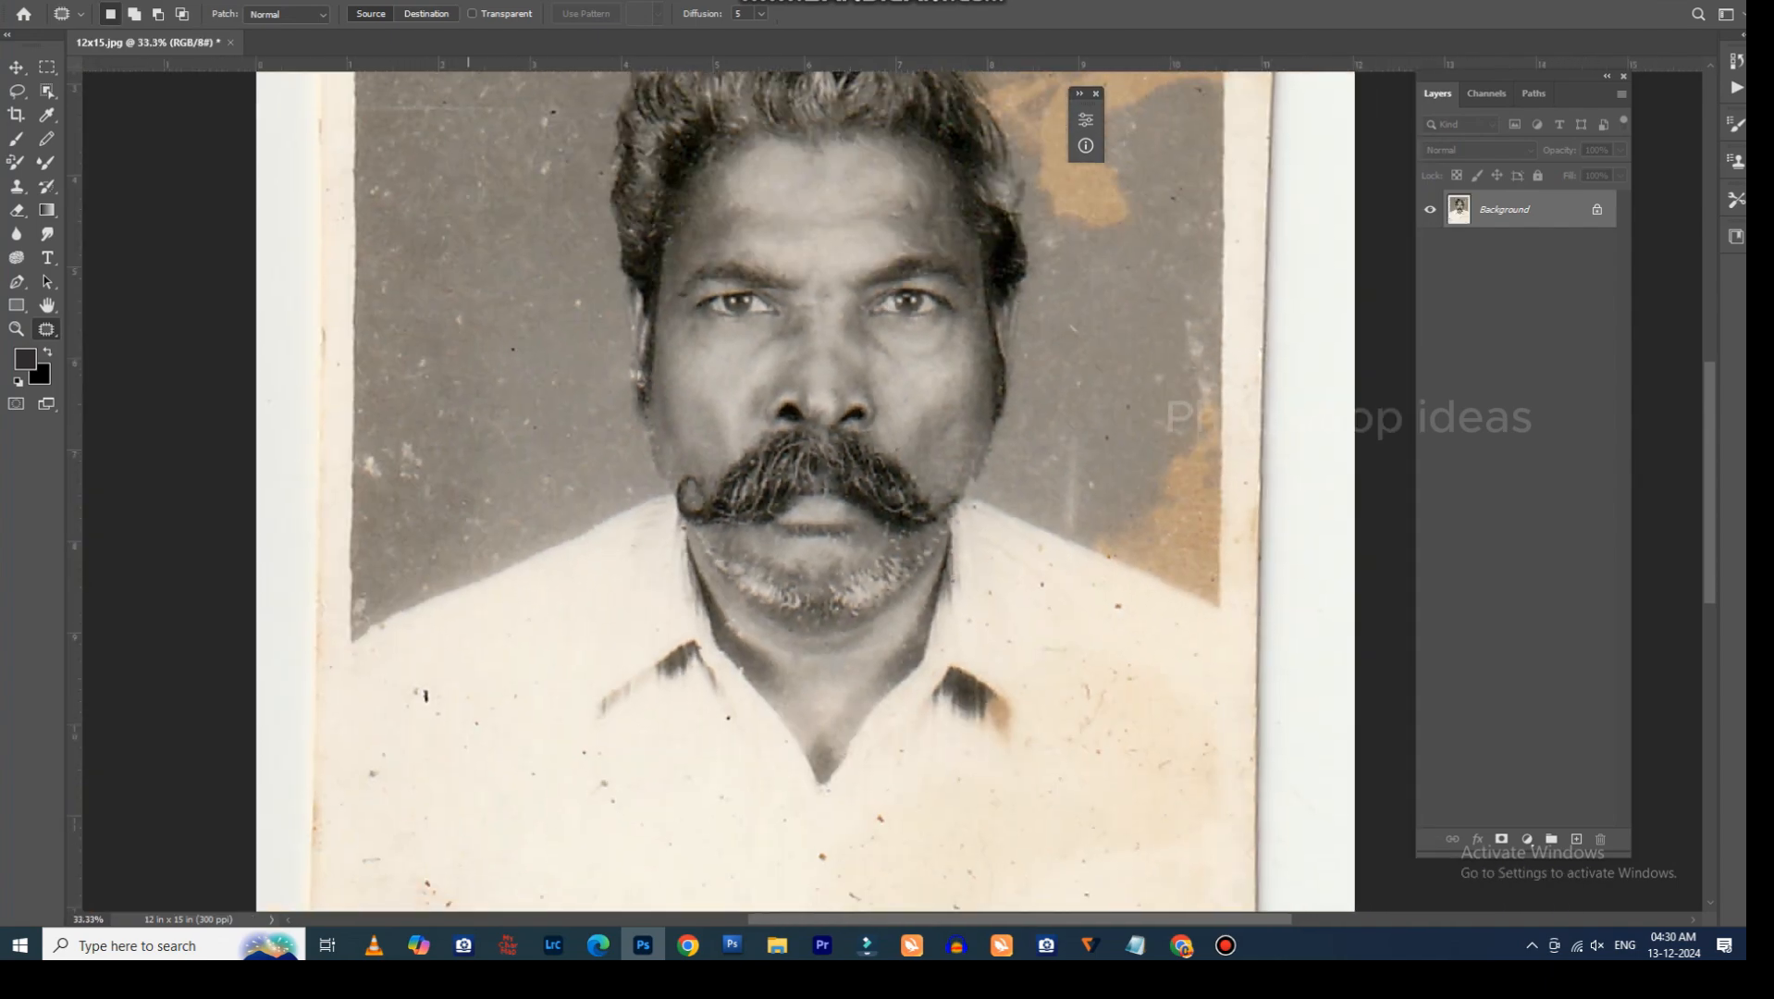
click(252, 2)
click(352, 123)
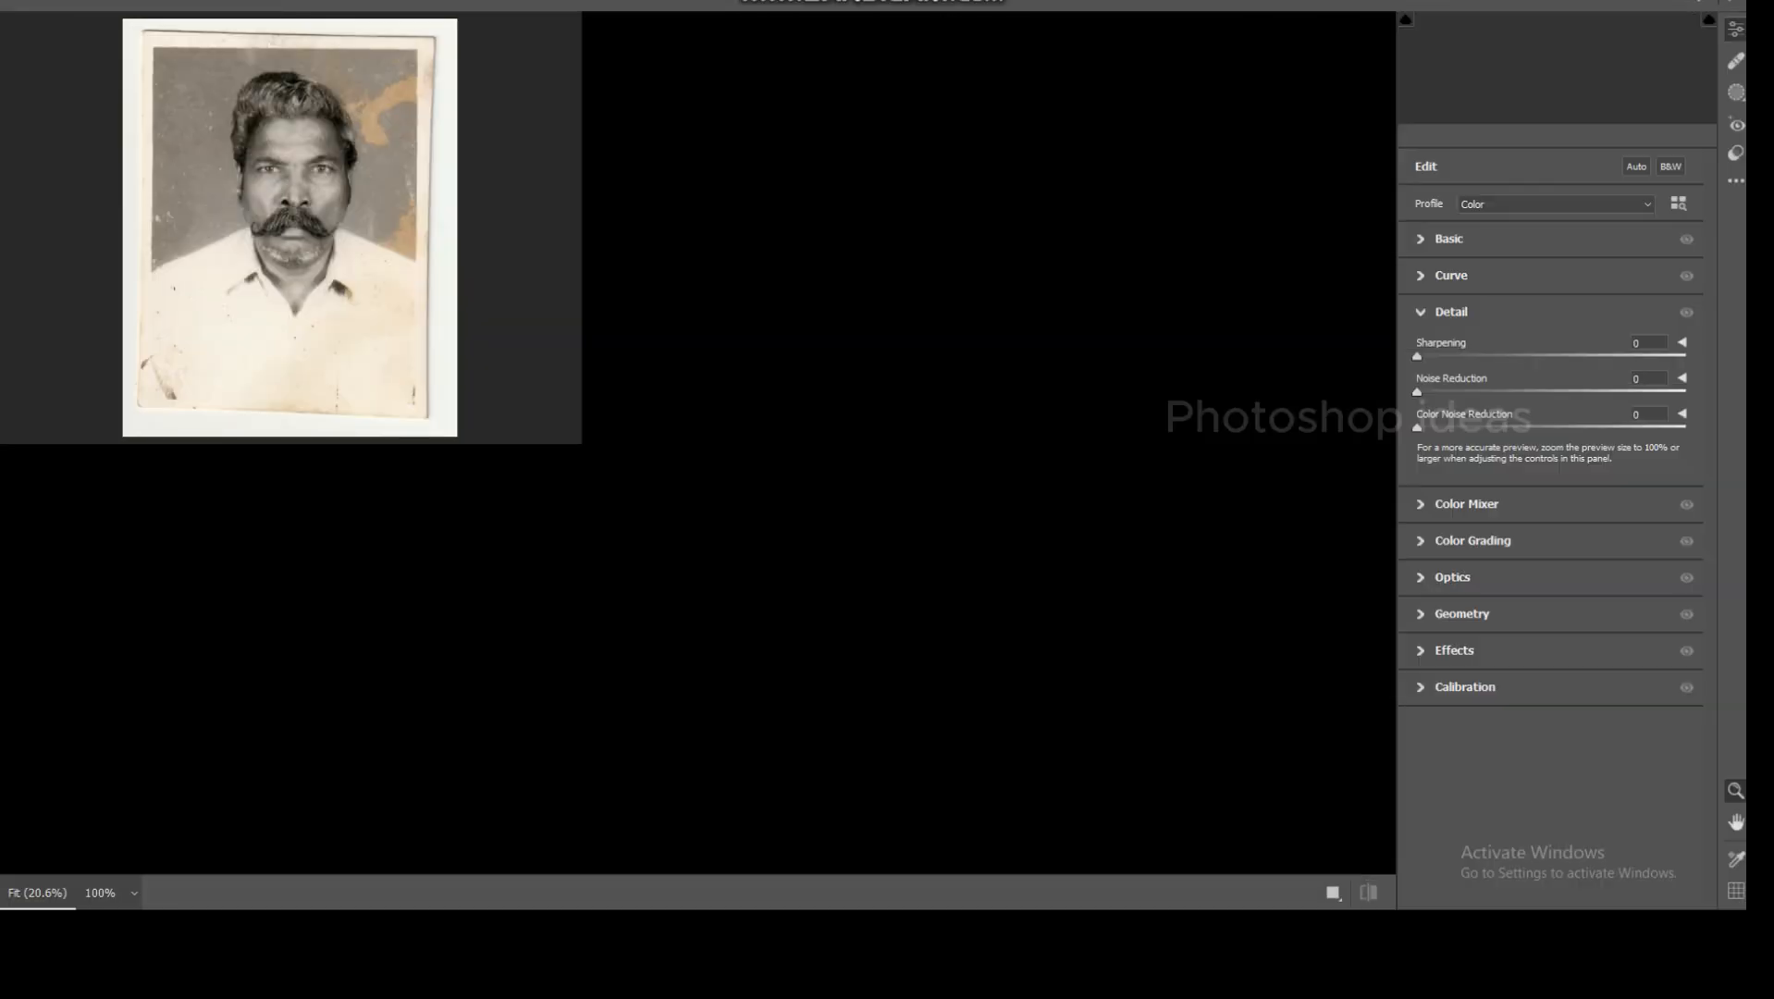
key(ctrl+1)
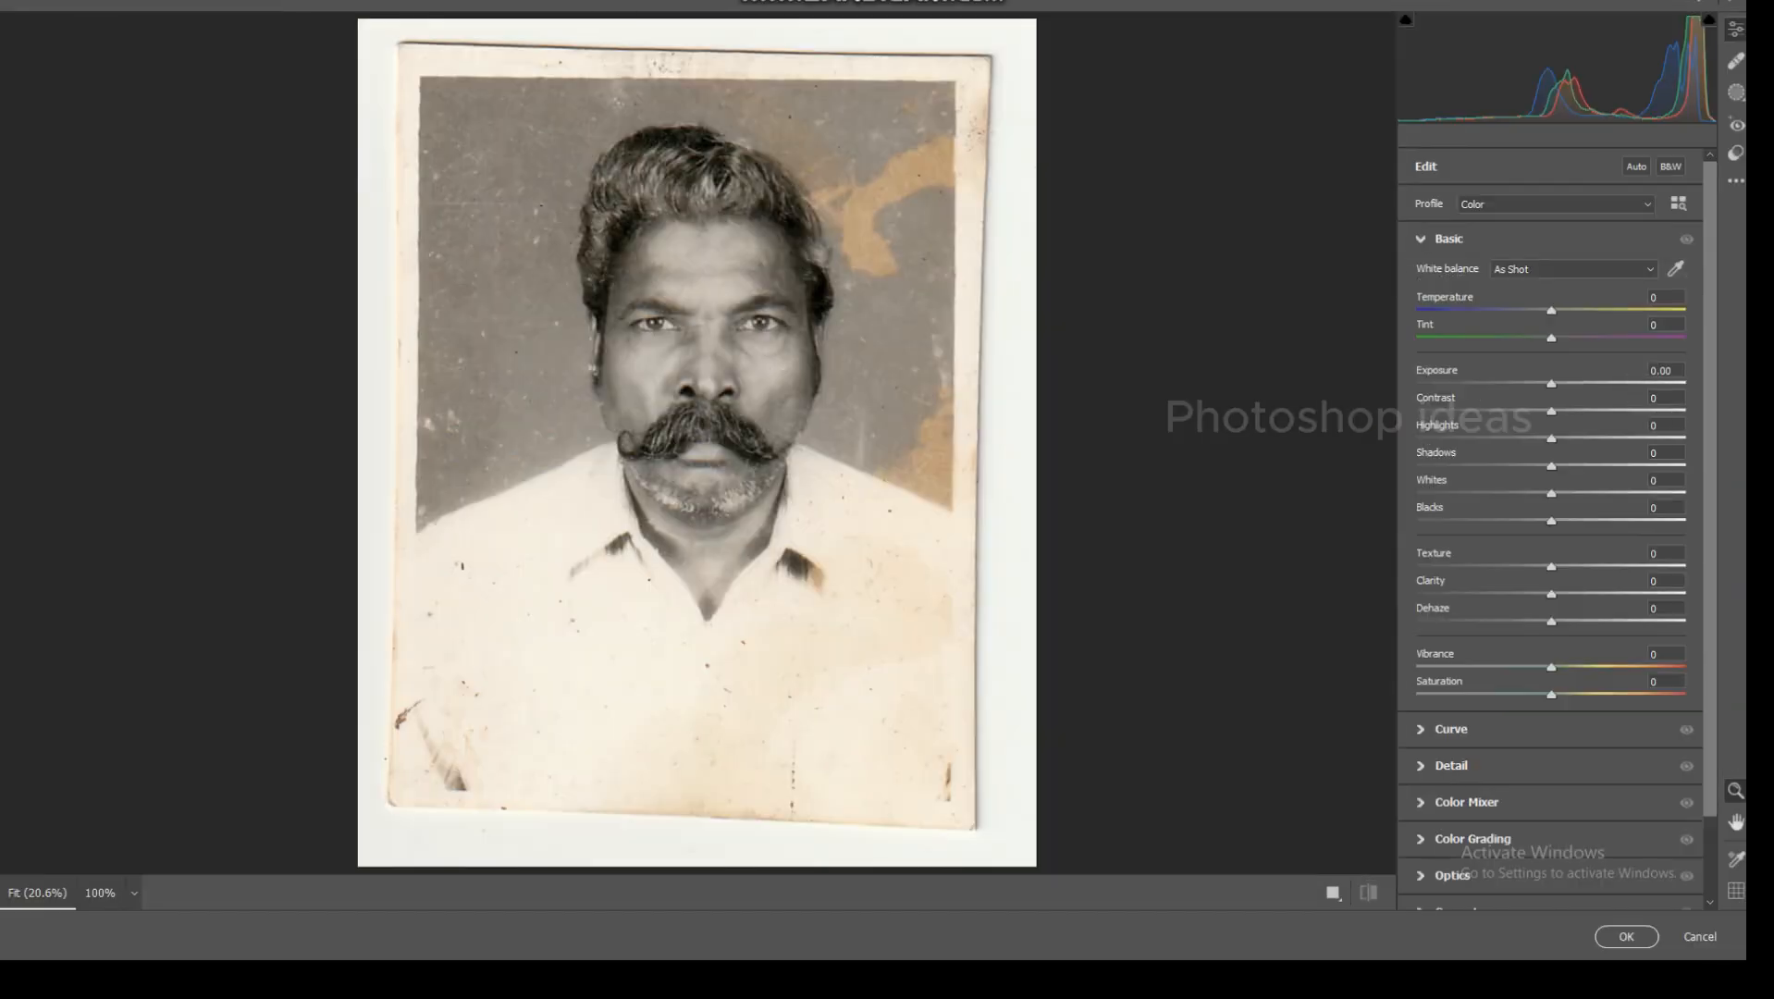
mouse_move(1551, 411)
mouse_down()
mouse_move(1585, 411)
mouse_move(1557, 383)
mouse_up()
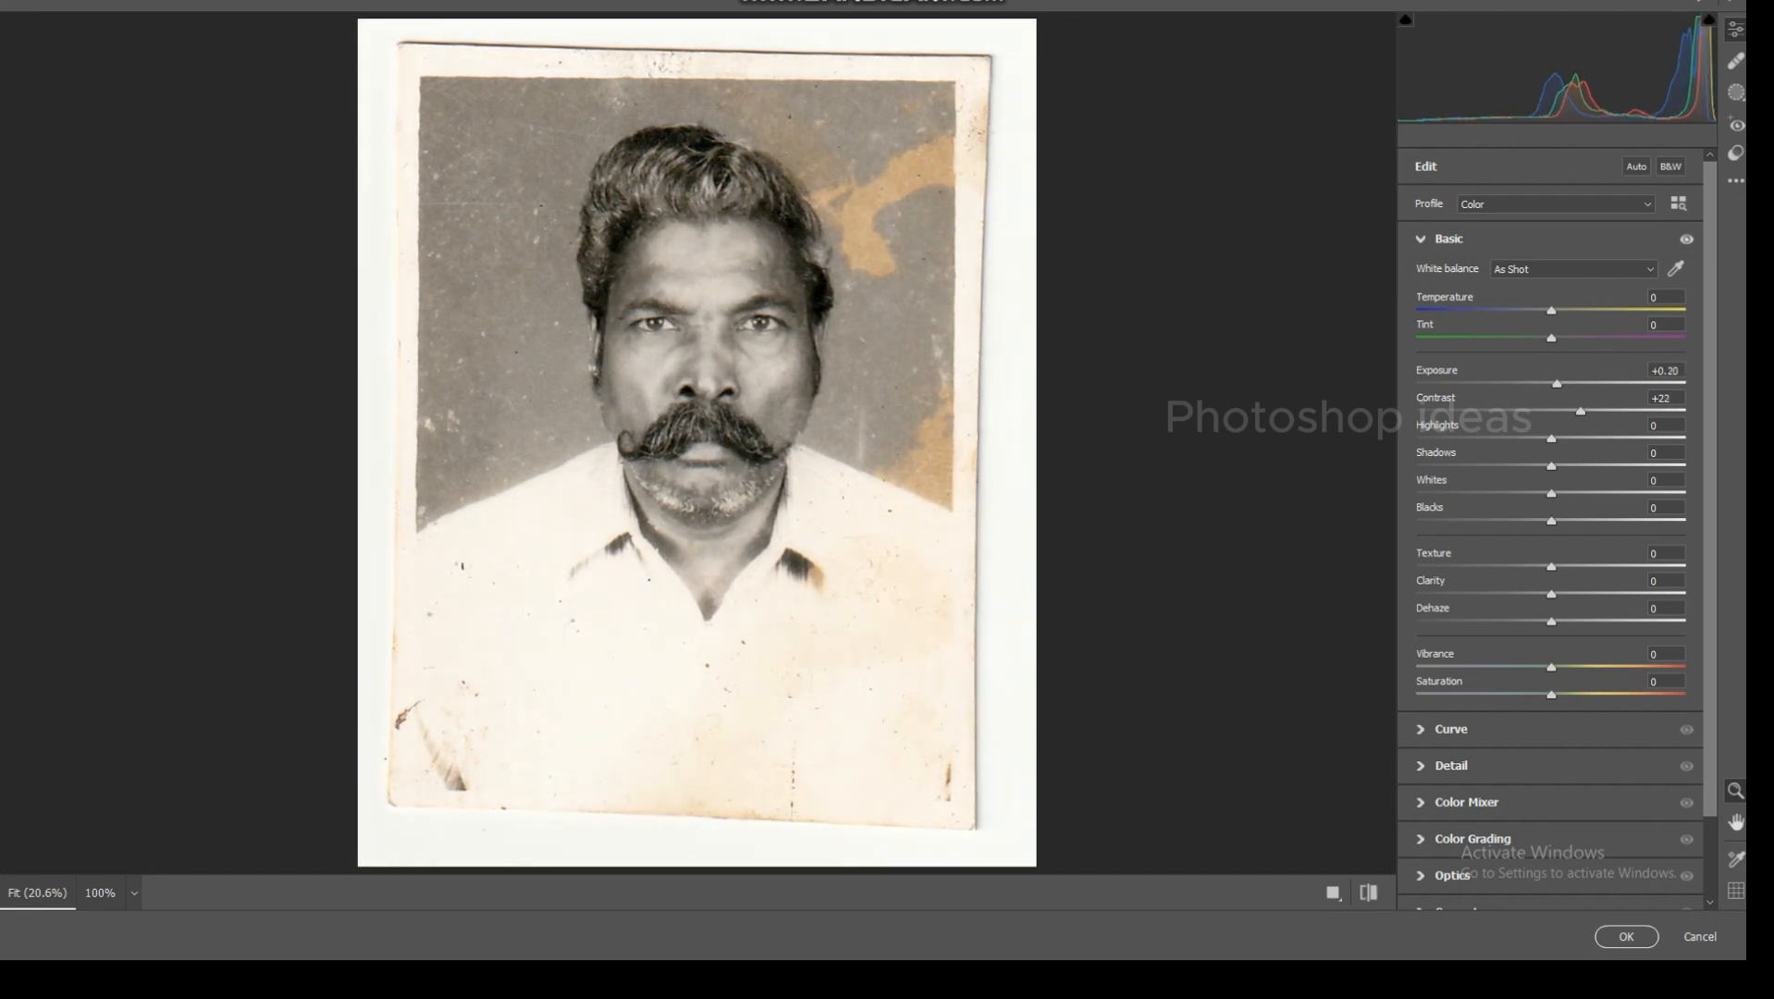
drag(1551, 594, 1572, 594)
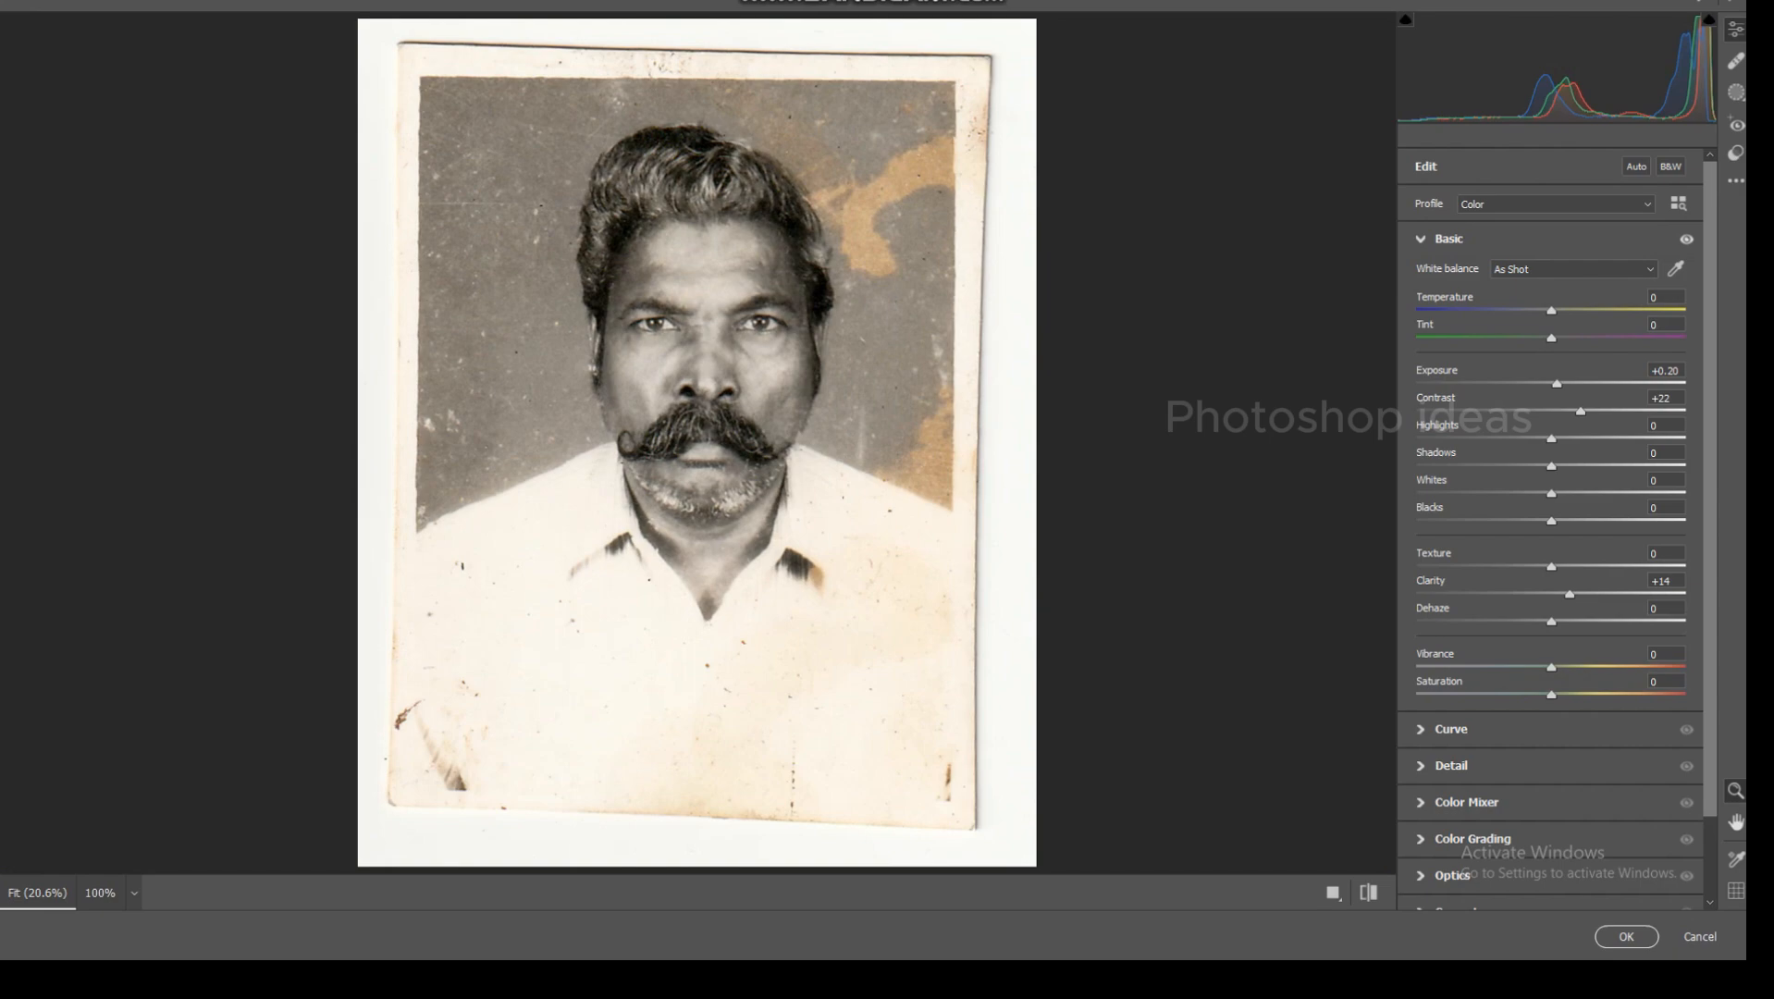
Set sharpening to 148, check the detail around the eyes and apply the Camera Raw adjustments.
click(1451, 765)
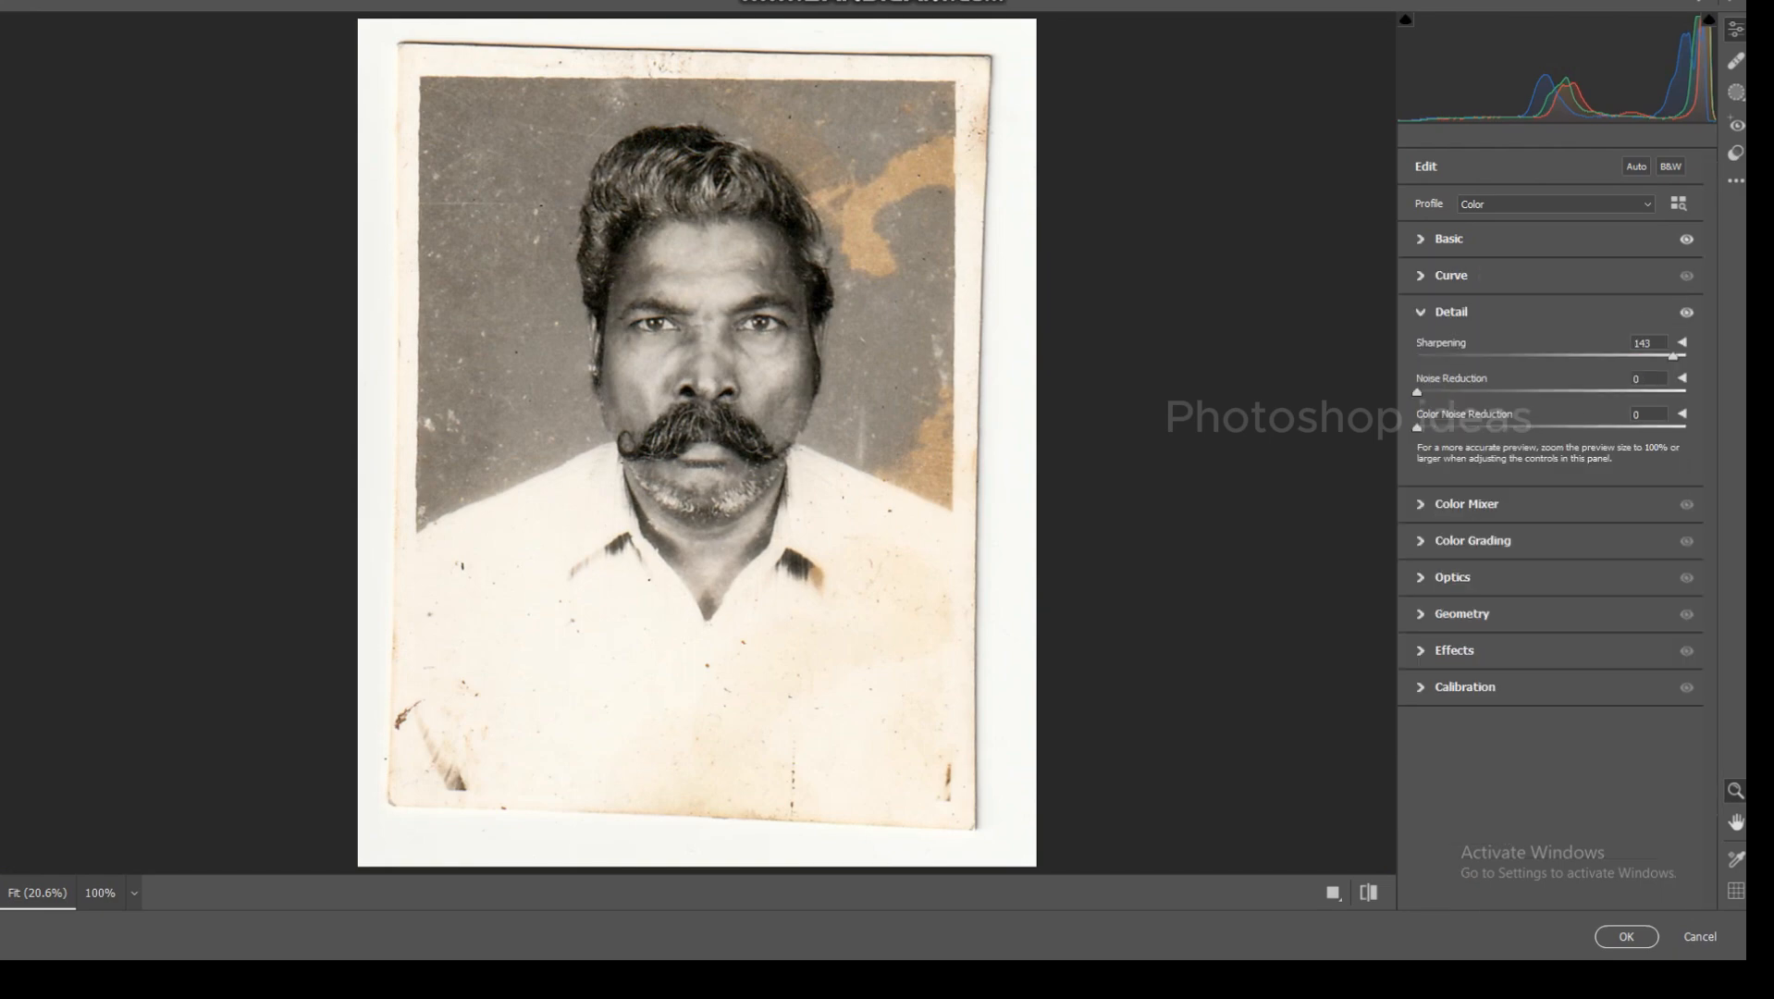
click(744, 324)
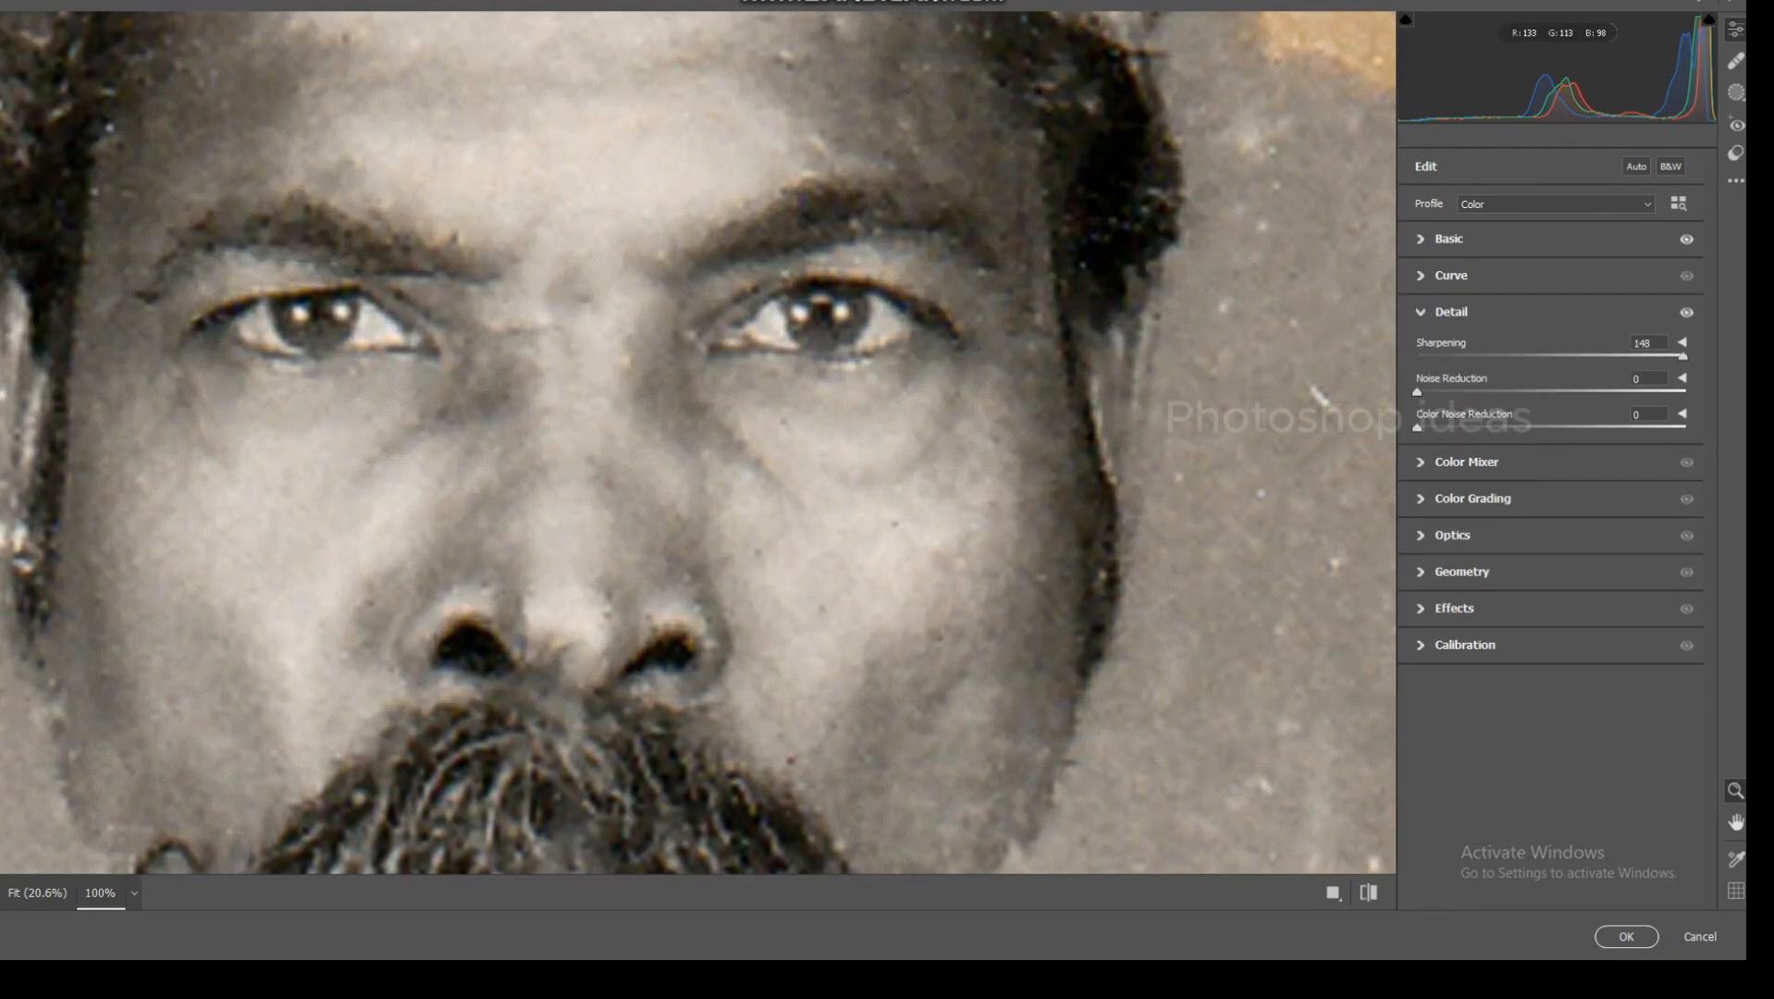
click(744, 324)
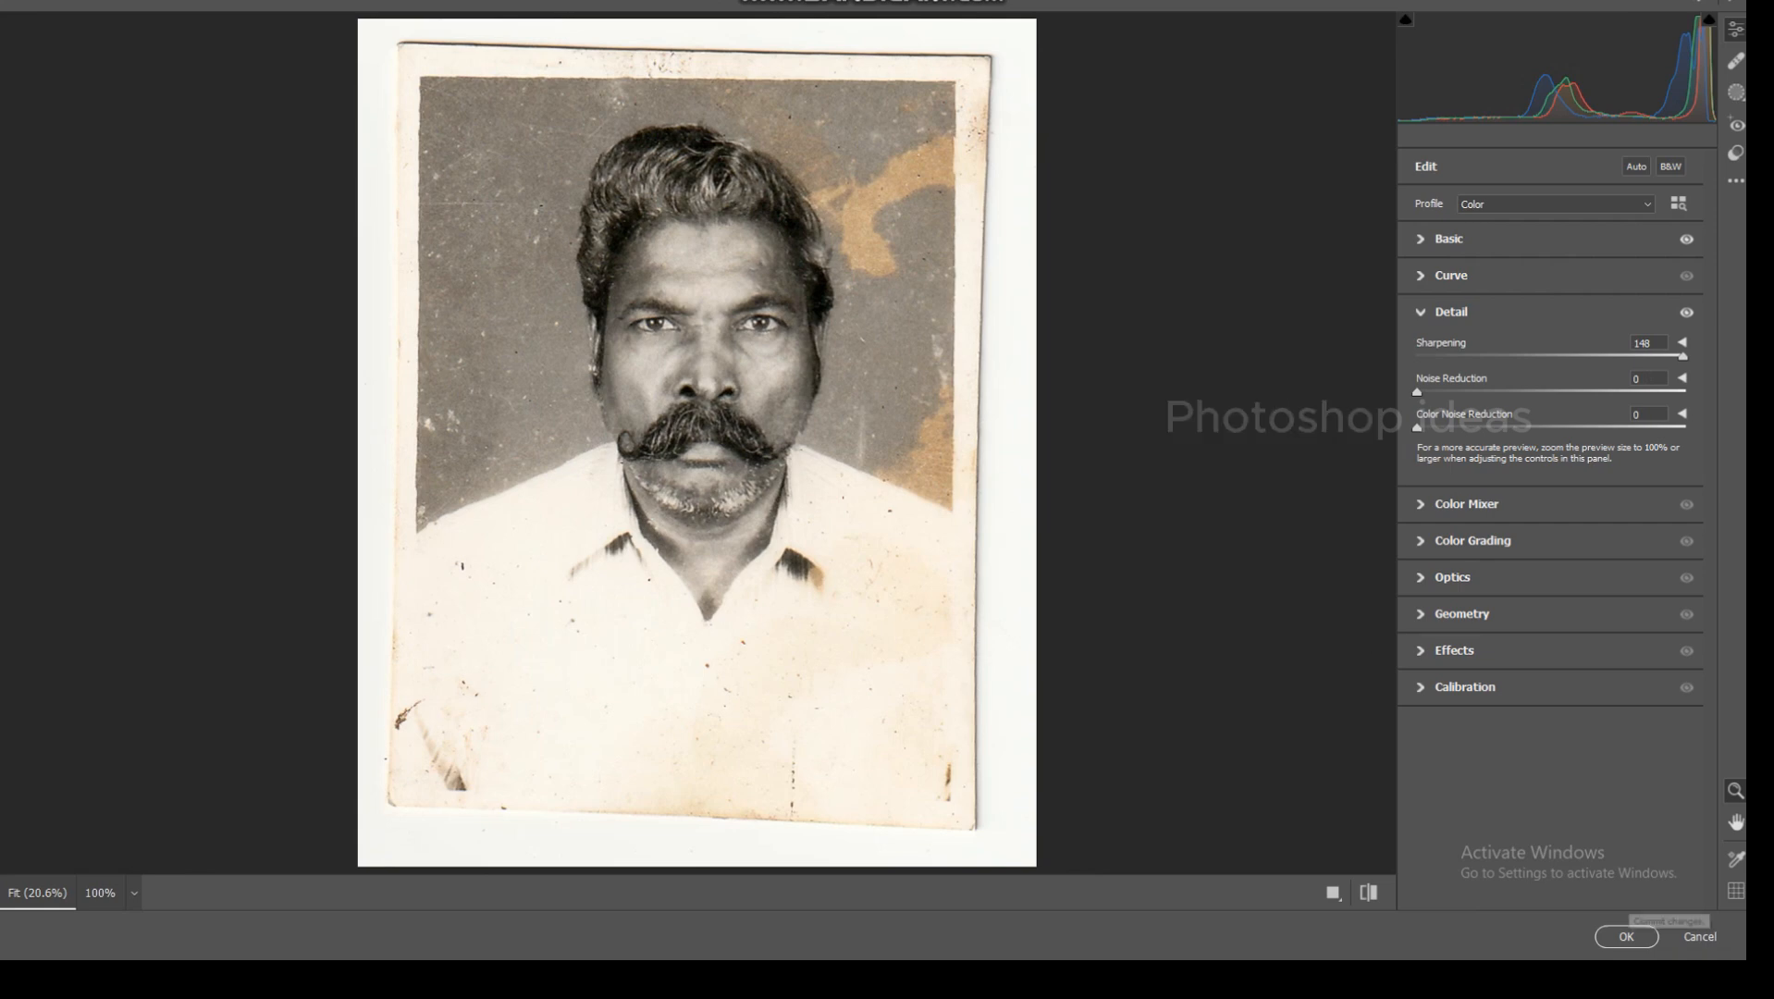
click(1626, 936)
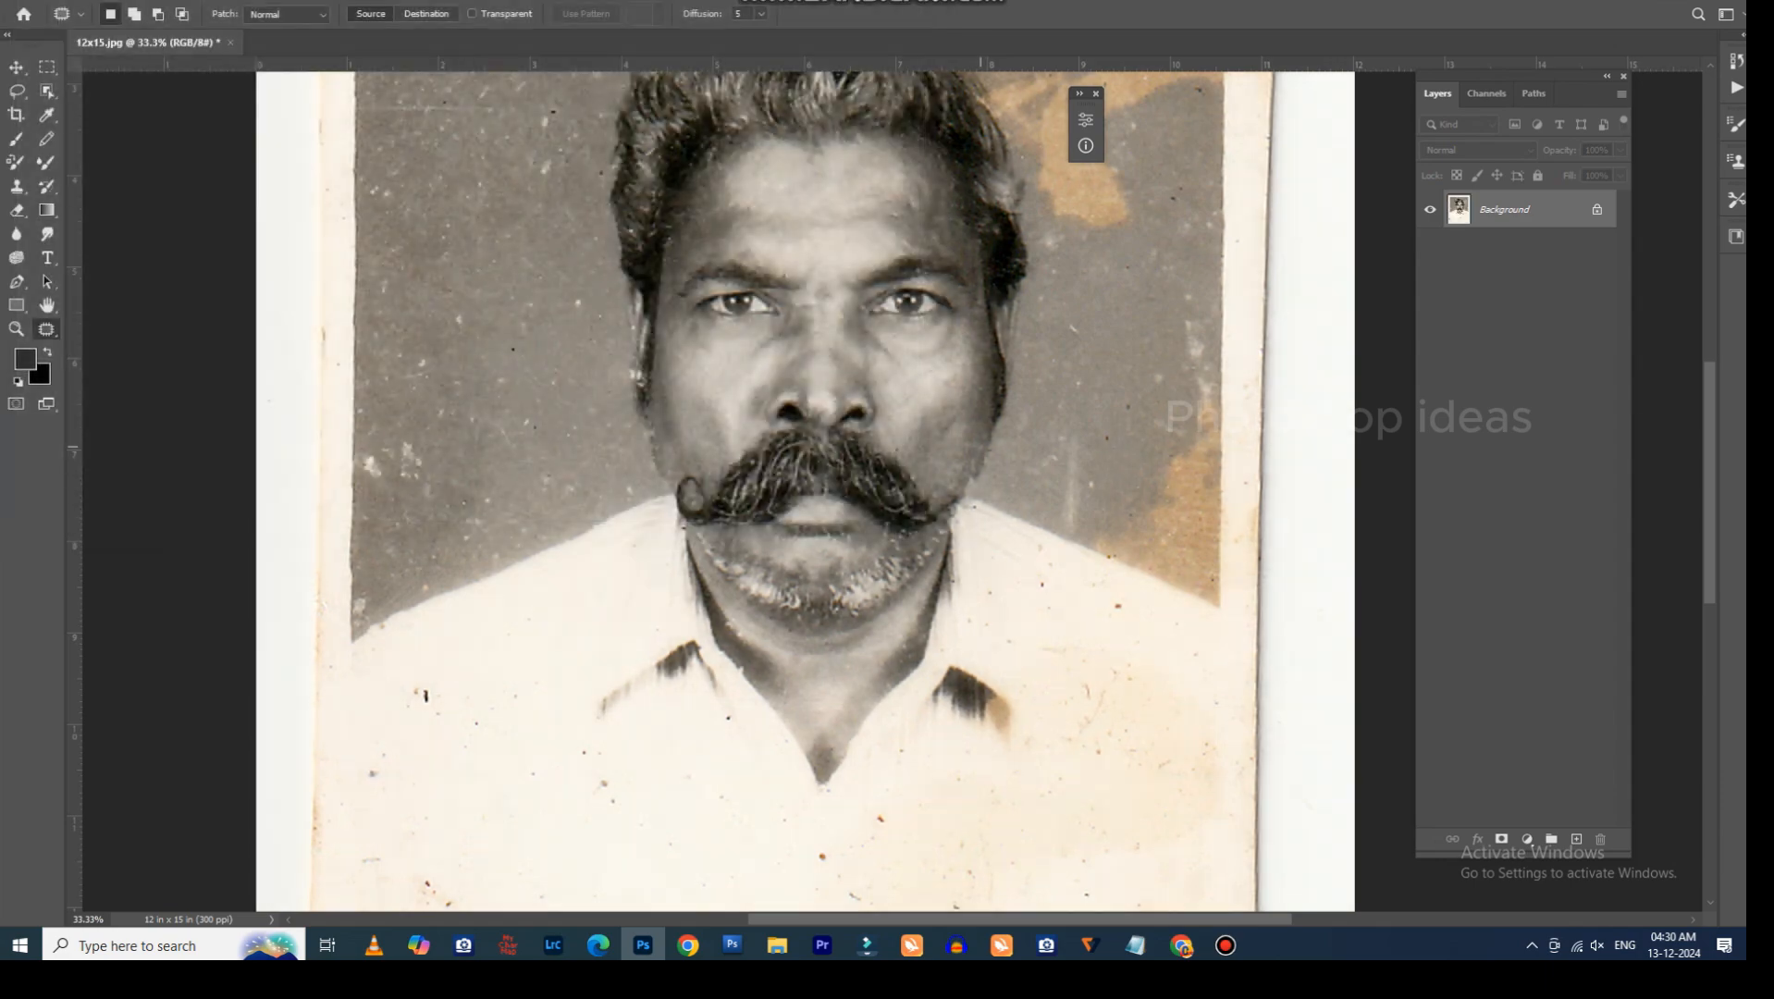
drag(976, 526, 927, 448)
key(p)
key(ctrl+plus)
key(ctrl+minus)
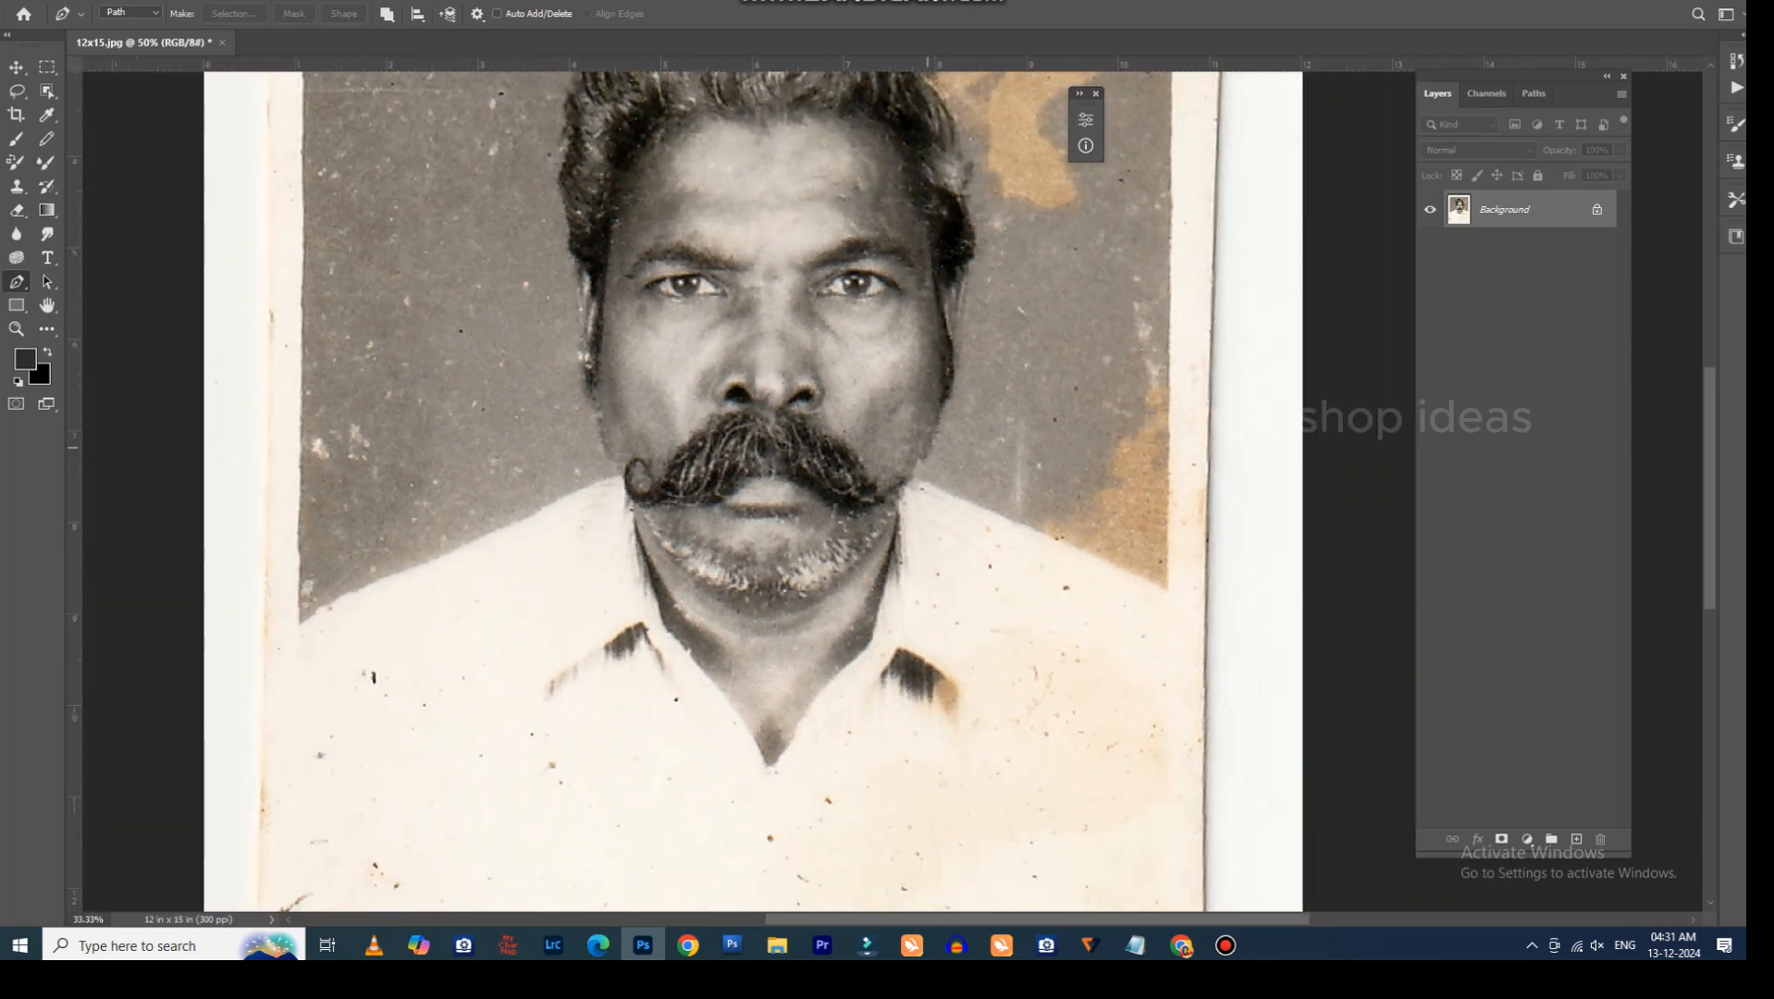
key(j)
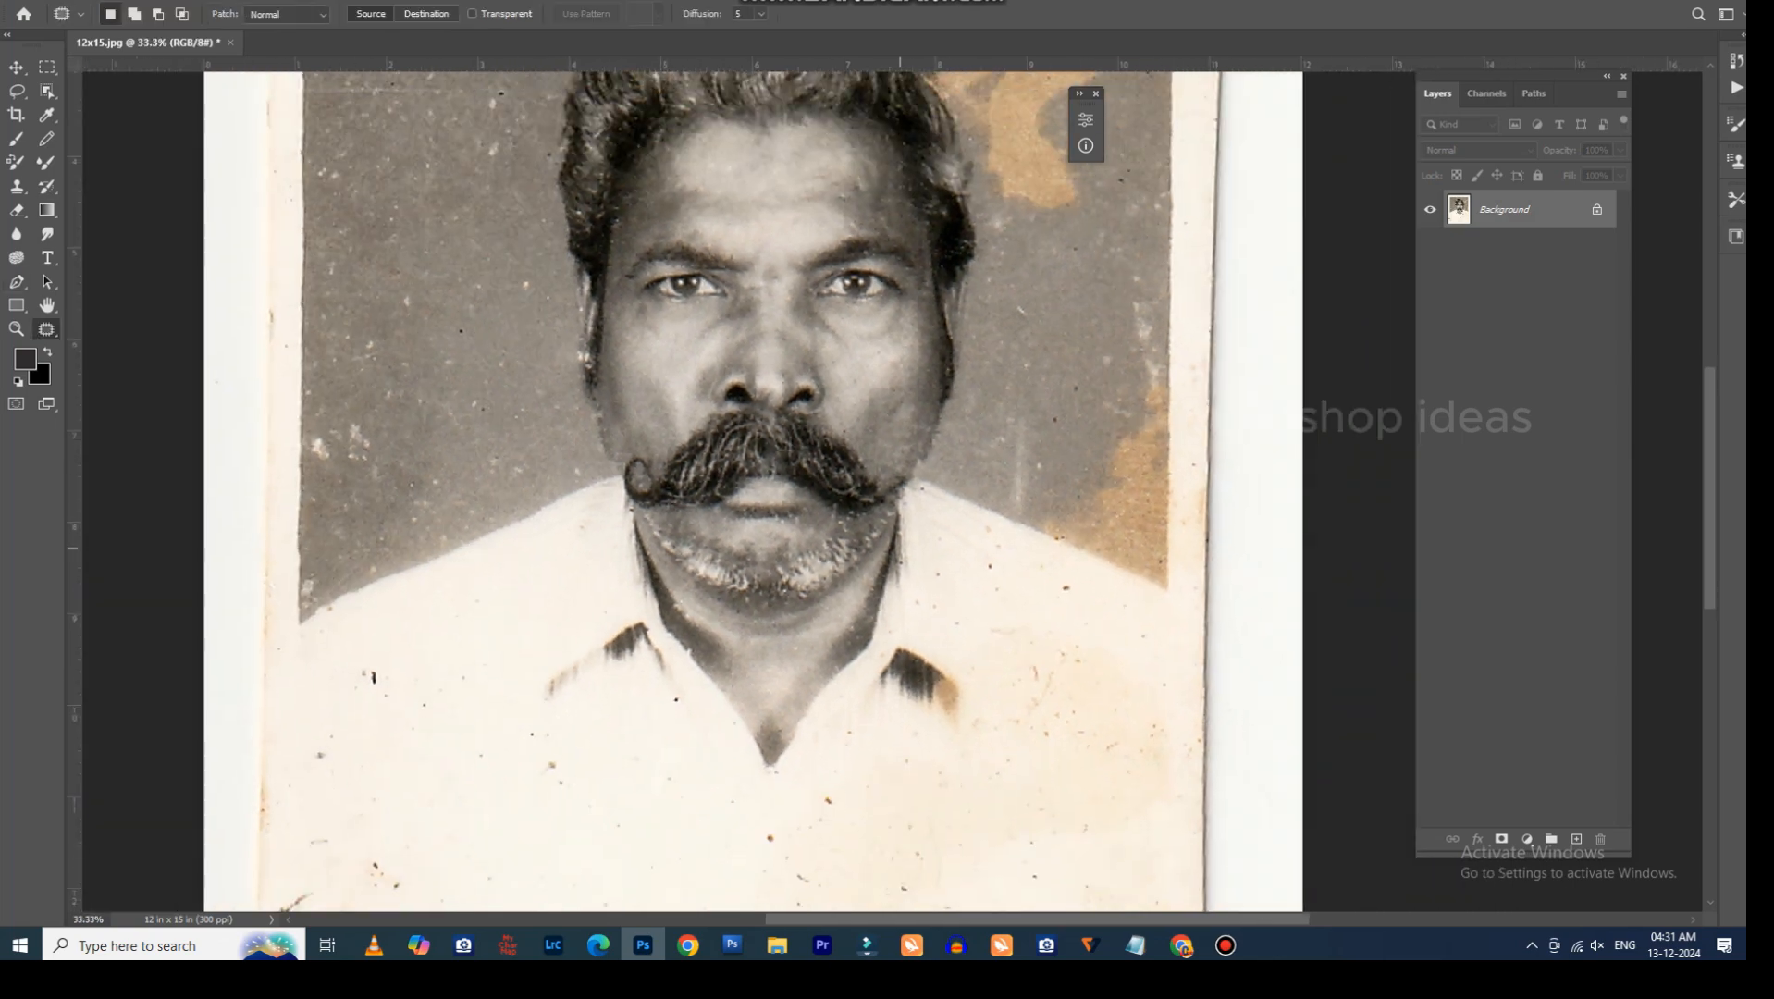
Start a Pen path at the shirt's outer corner beside the brown stain and trace the shoulder line up to the jaw.
drag(900, 548, 760, 506)
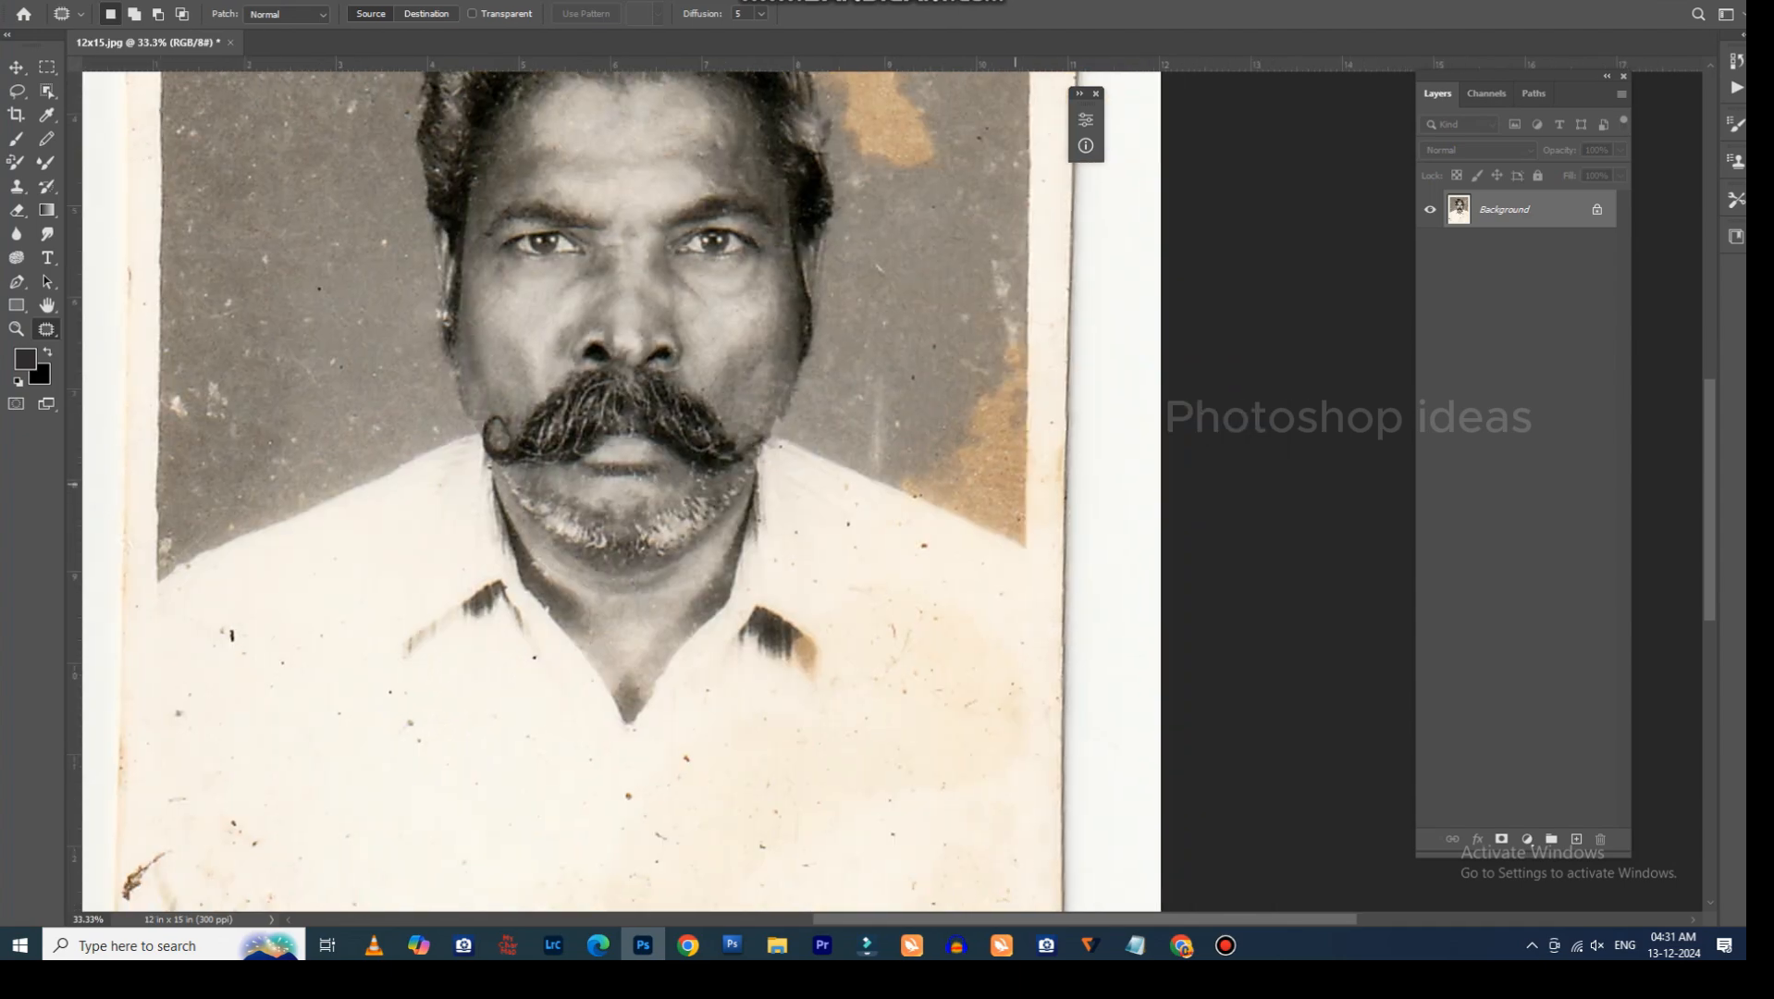
key(p)
key(ctrl+plus)
key(ctrl+plus)
key(ctrl+plus)
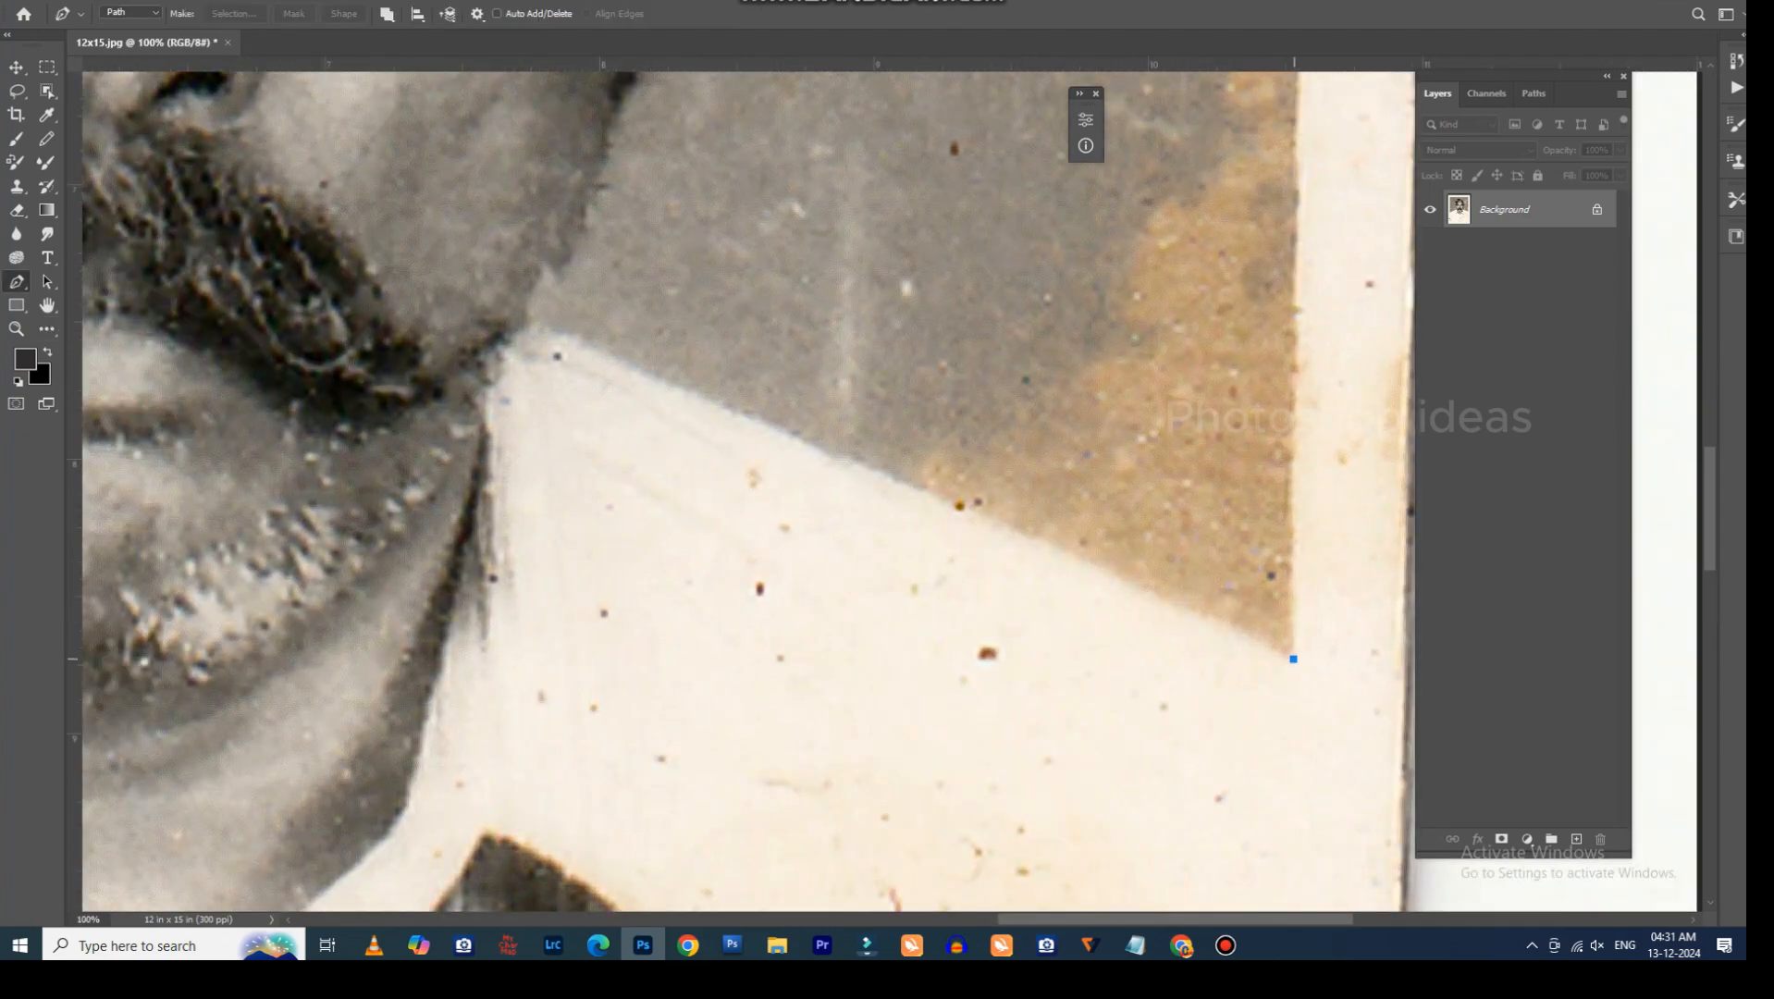
click(559, 338)
drag(524, 323, 804, 355)
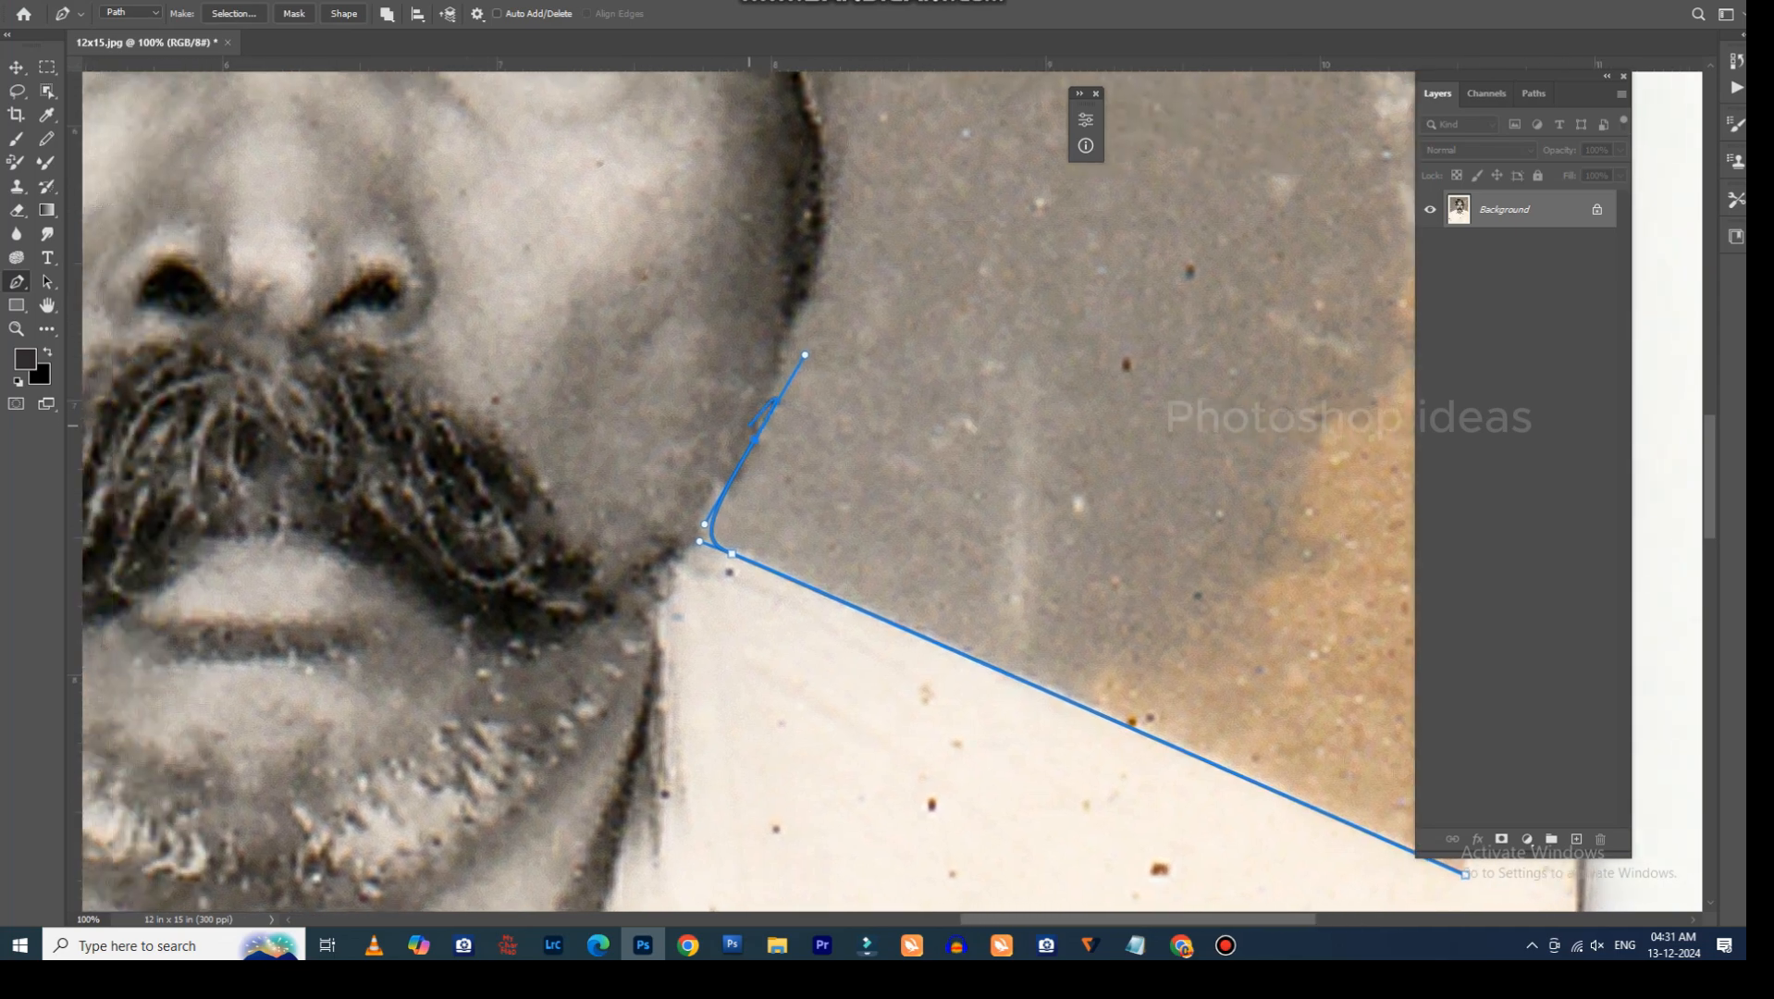
key(ctrl+z)
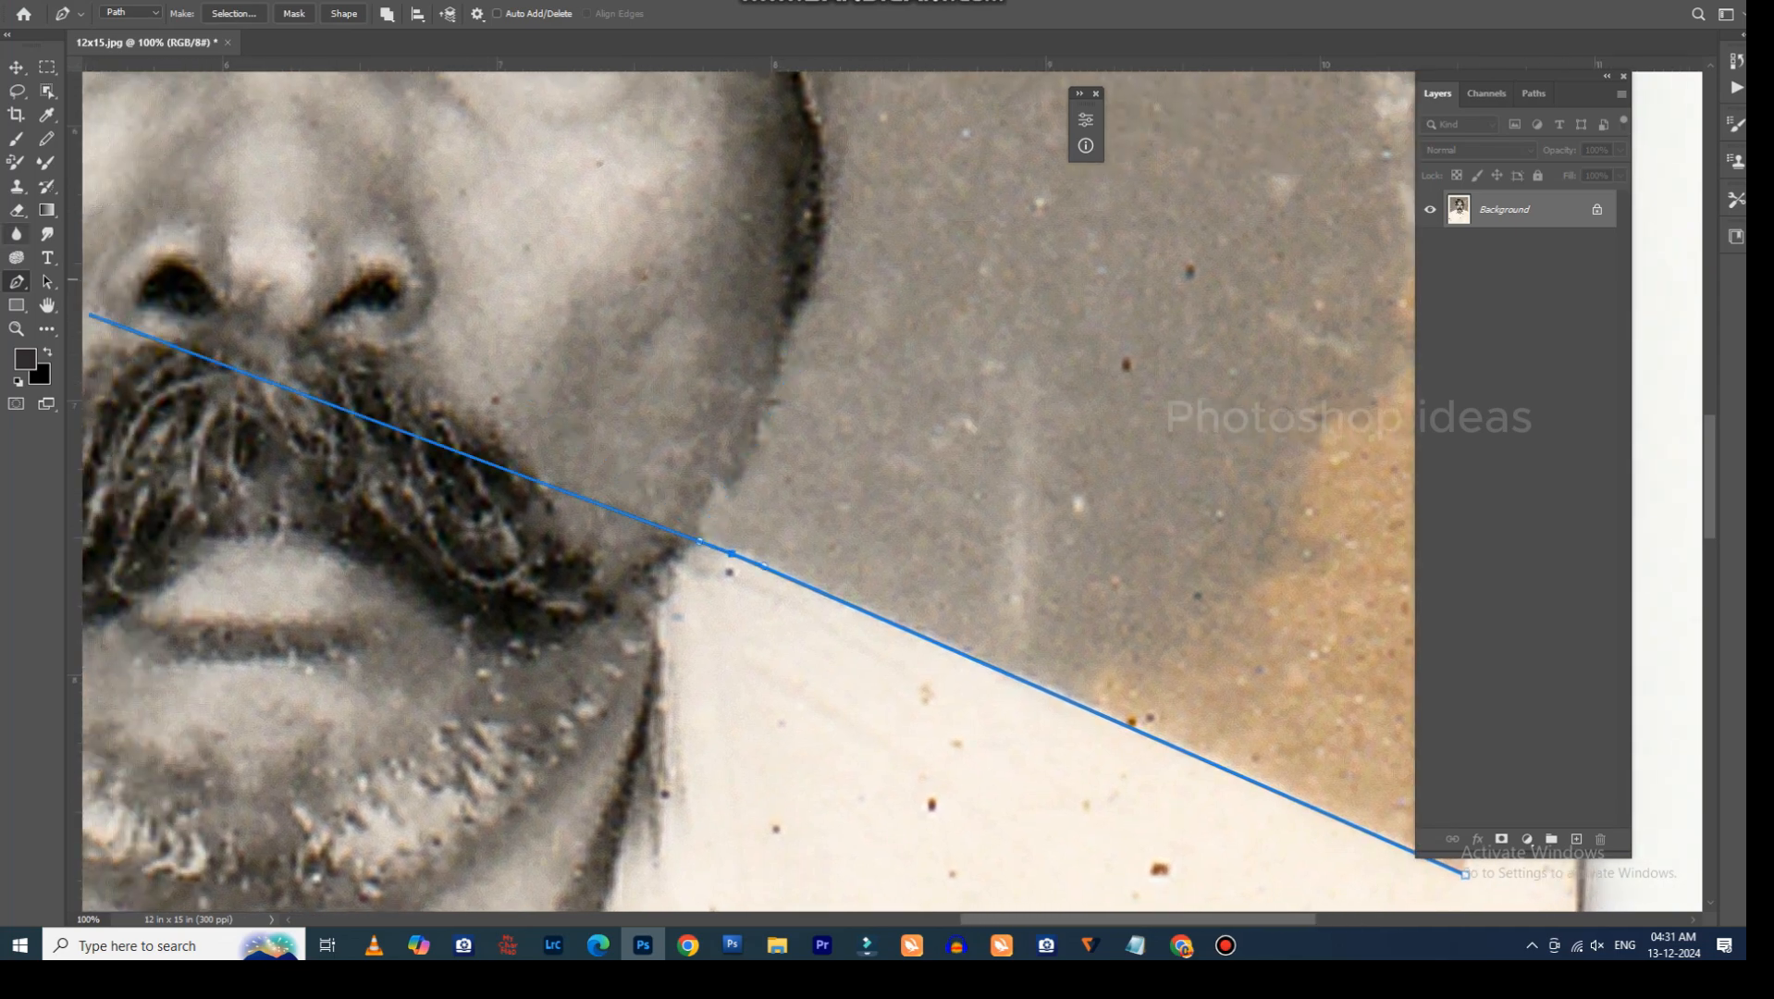
right_click(17, 281)
click(101, 299)
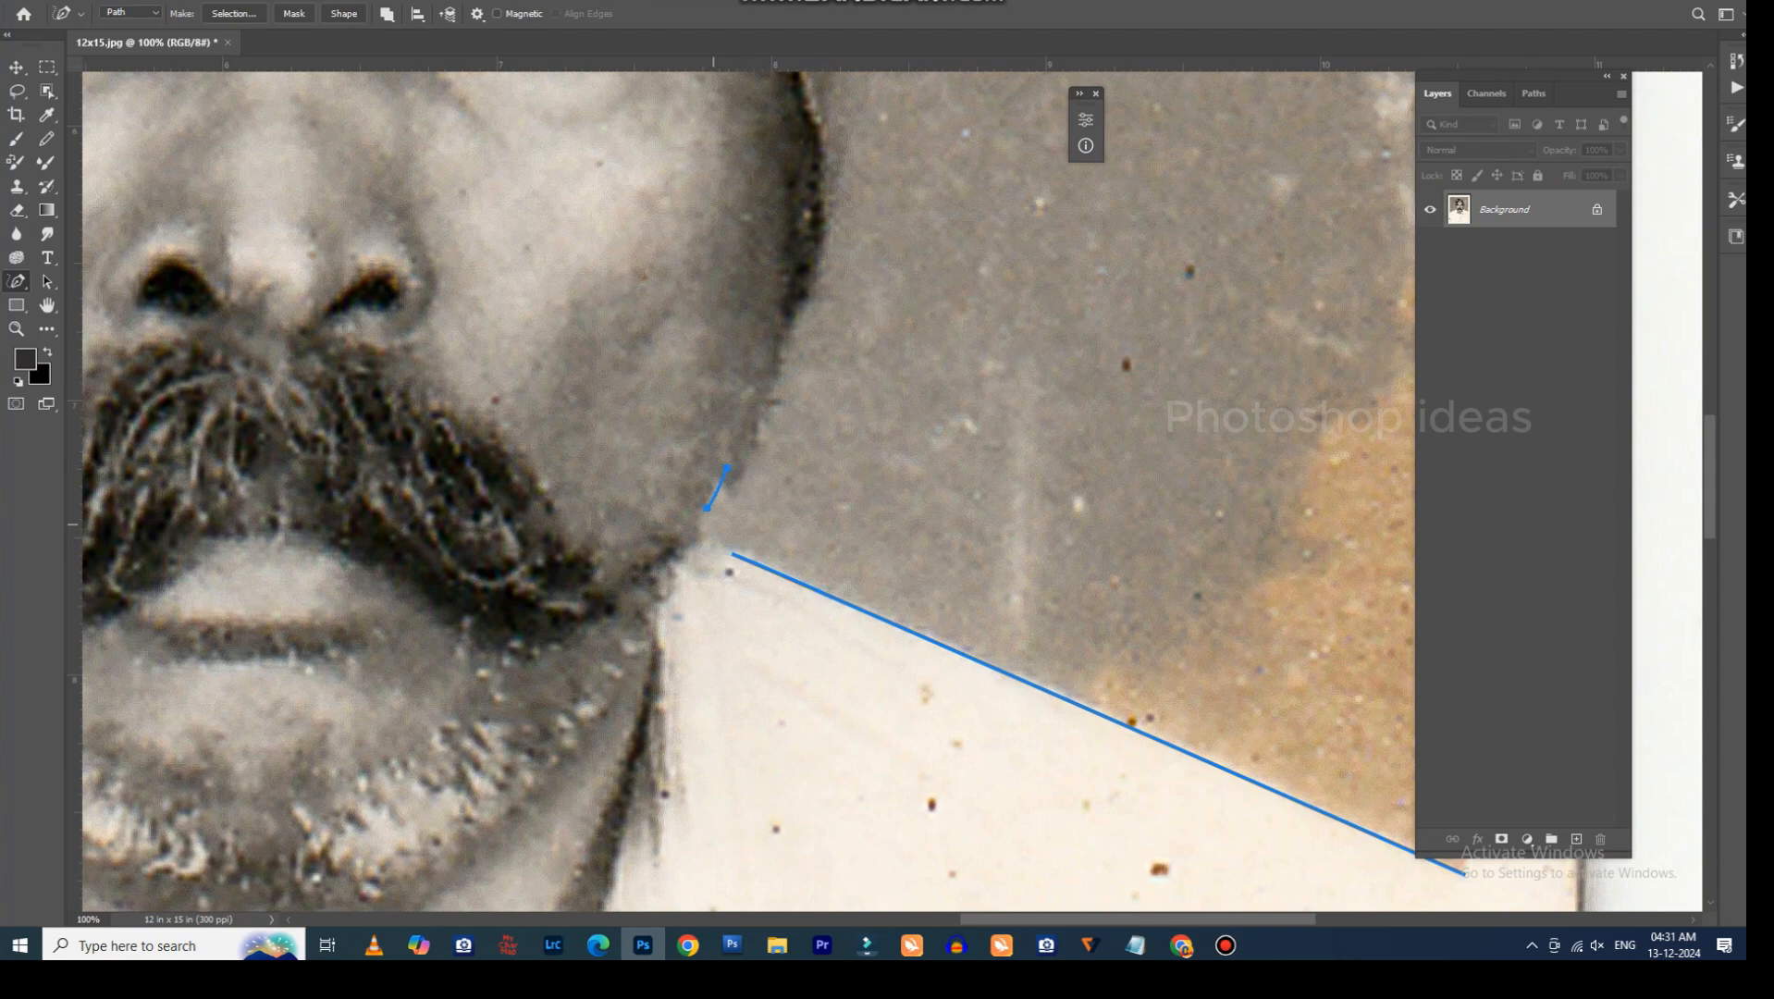
key(ctrl+z)
right_click(17, 282)
click(92, 326)
drag(185, 278, 1502, 372)
right_click(17, 282)
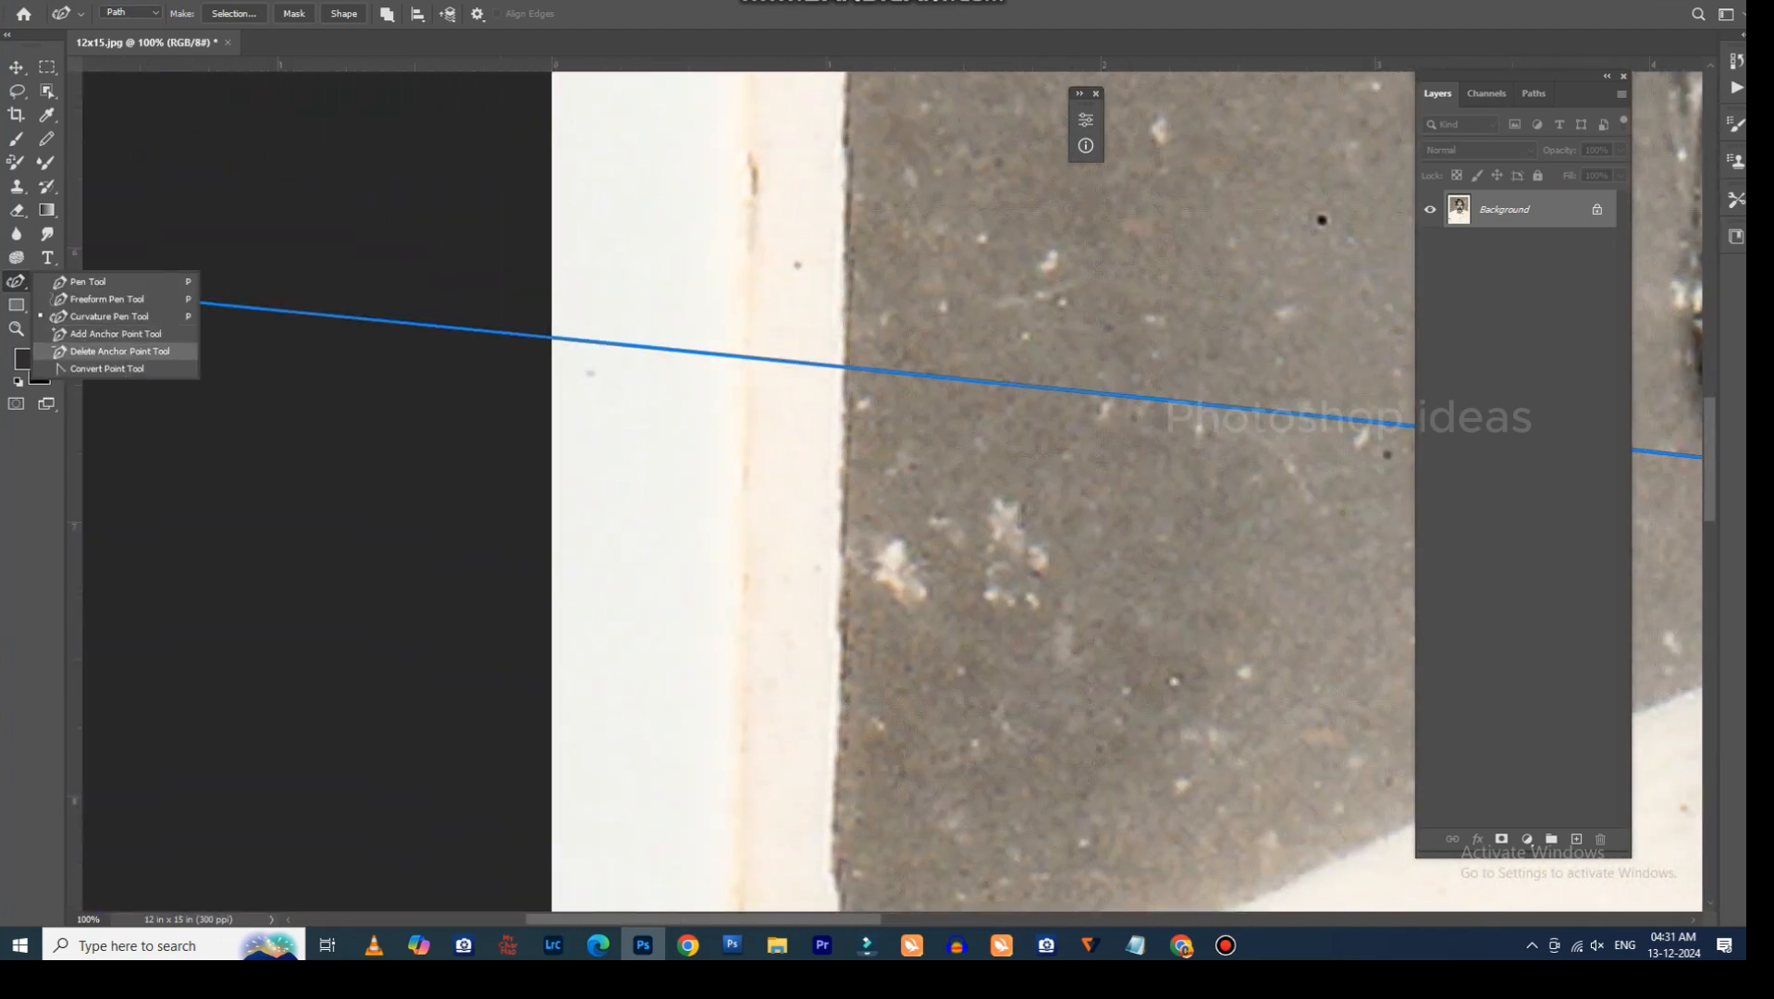
click(92, 357)
drag(1087, 427, 339, 488)
key(ctrl+z)
Delete the surplus anchor points from the curve at the jaw so the path ends where the shoulder meets the face.
drag(1082, 555, 87, 519)
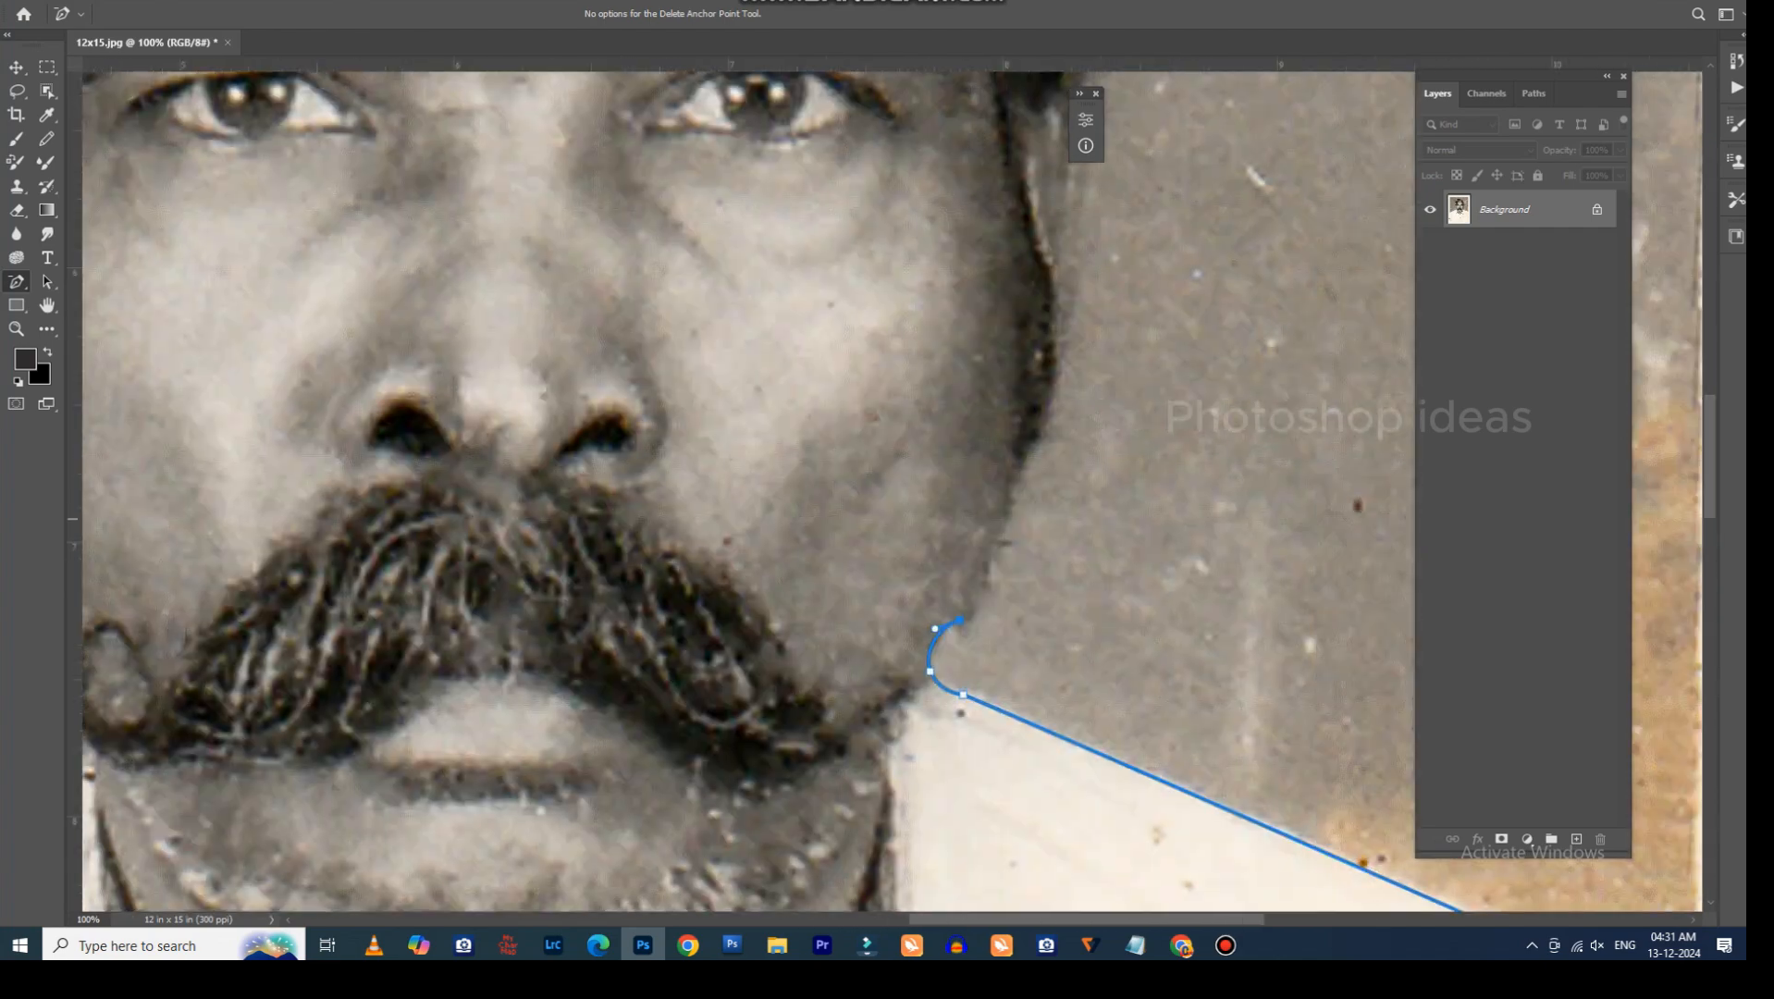
right_click(17, 282)
click(93, 352)
right_click(16, 282)
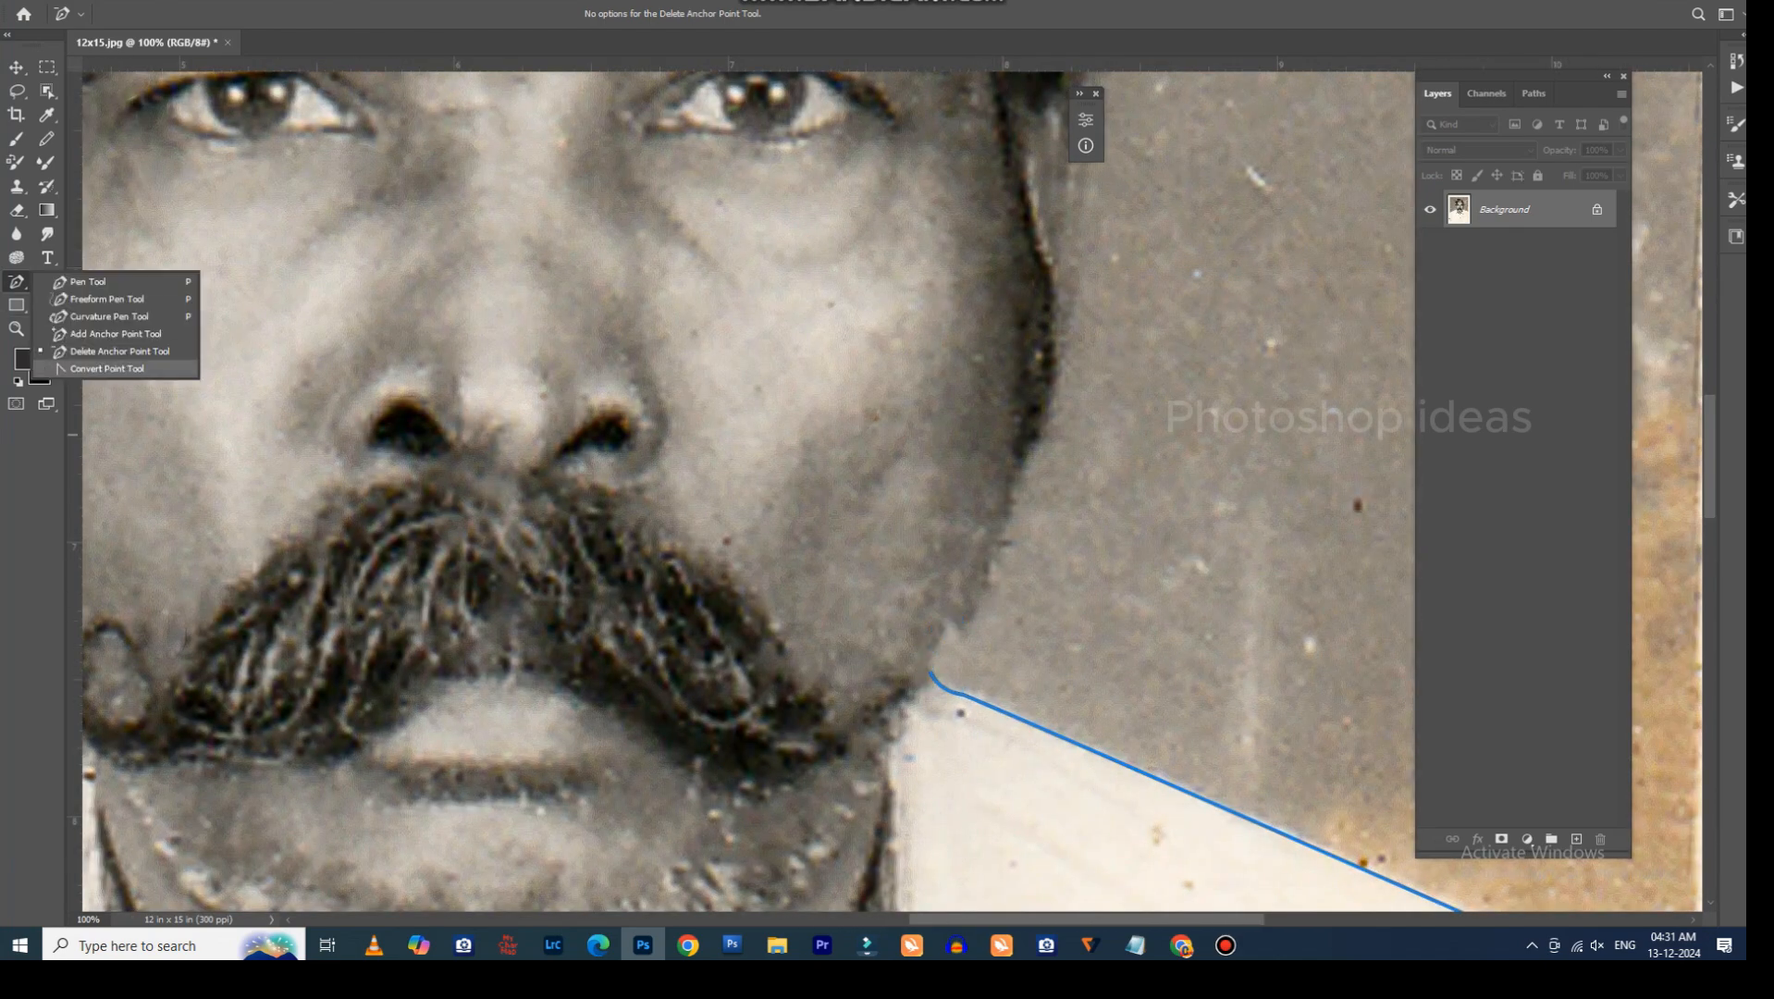
click(92, 351)
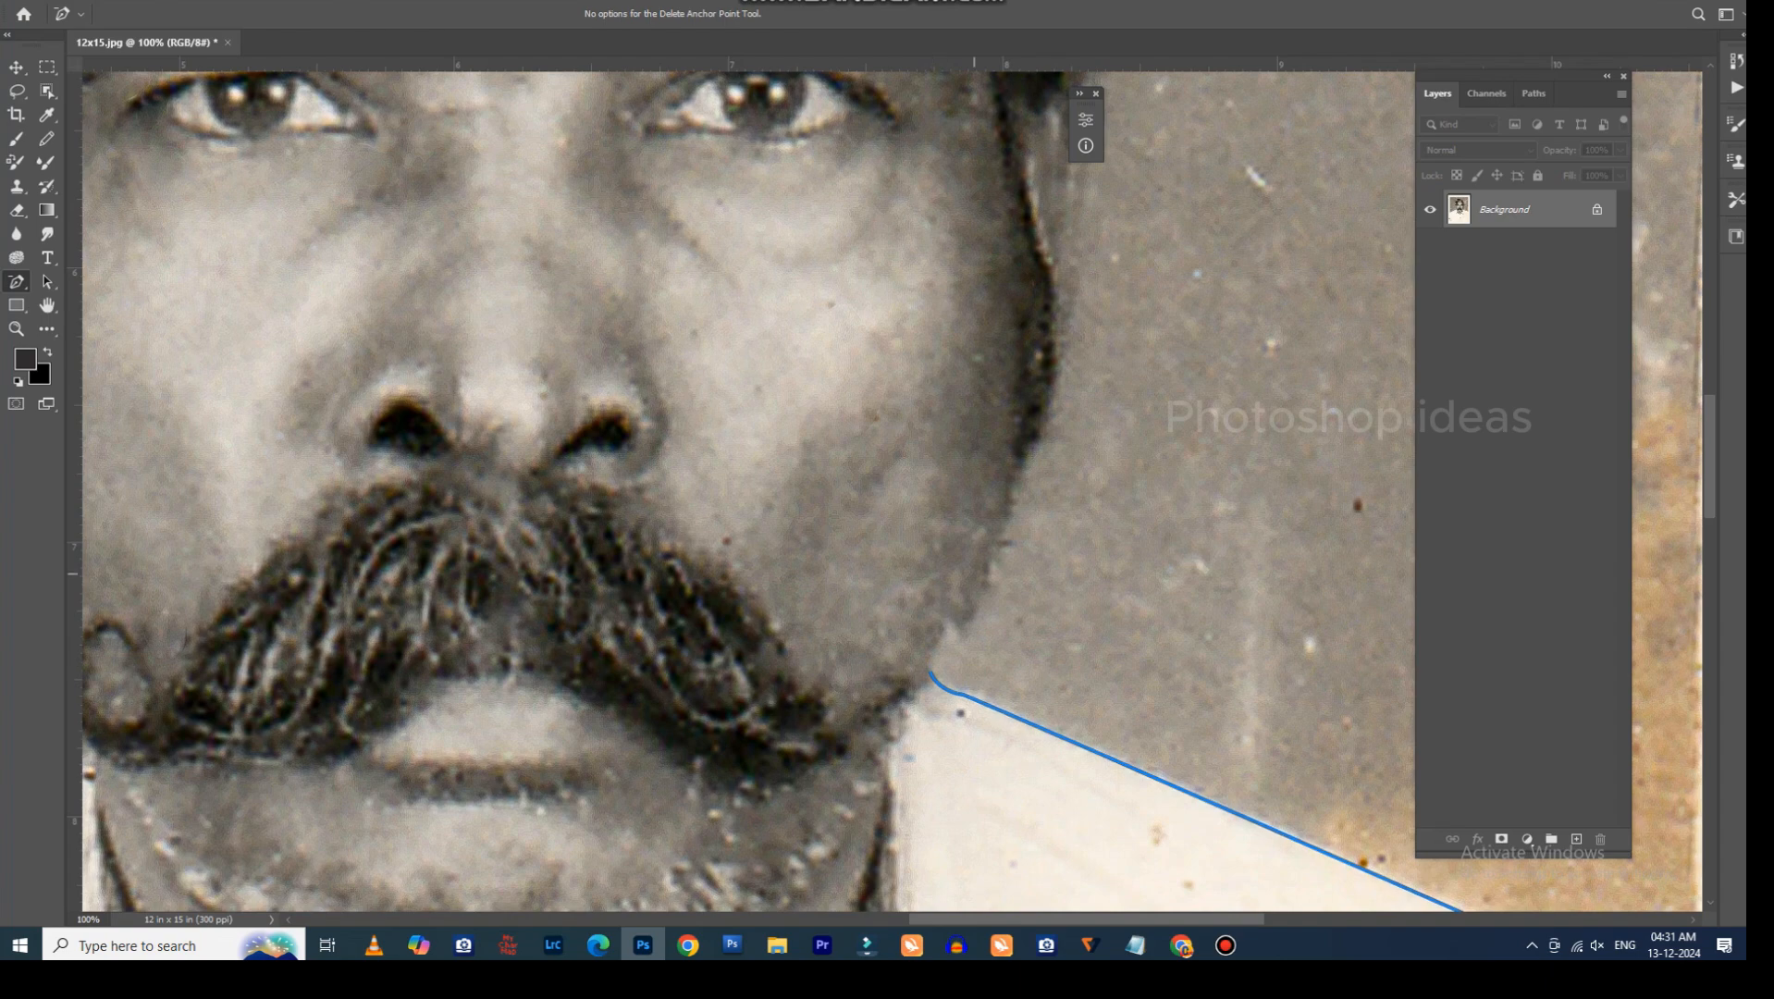
Continue the Pen path up the jaw and cheek to the lower ear on the stained side of the photo.
right_click(16, 281)
click(83, 281)
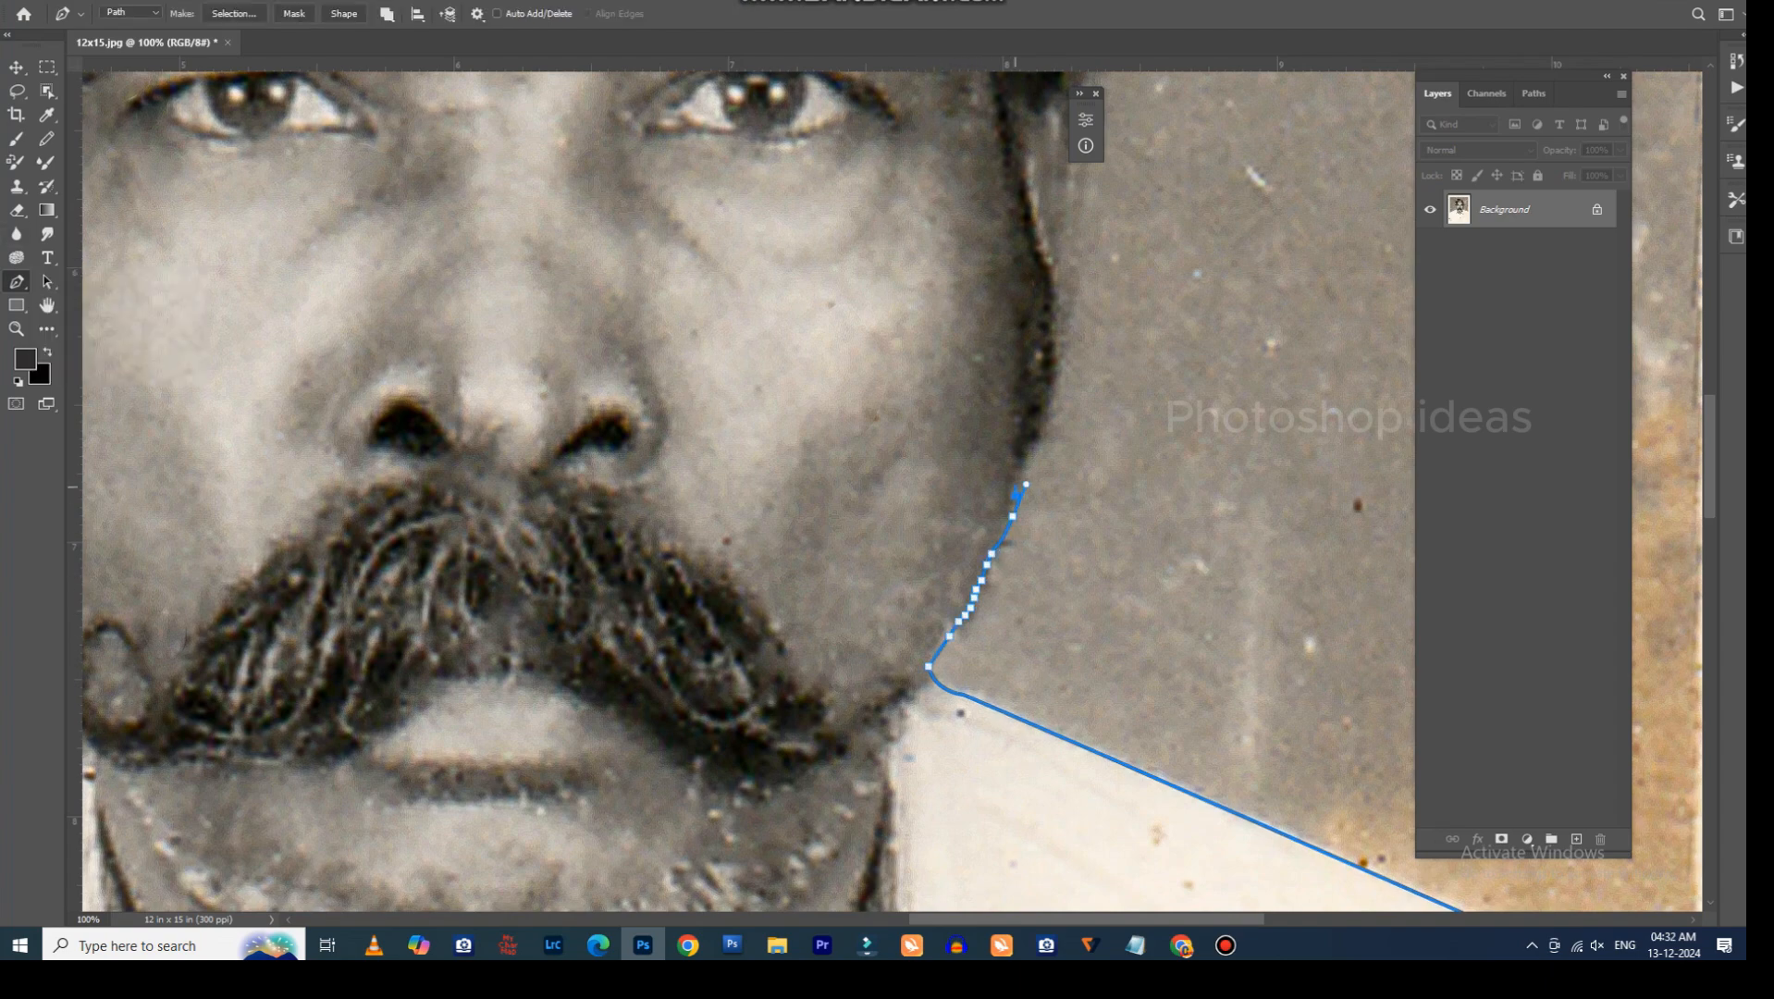
click(1023, 457)
click(1036, 445)
click(1051, 406)
click(1055, 389)
click(1056, 373)
click(1056, 348)
click(1056, 321)
drag(1055, 315, 947, 562)
key(ctrl+Return)
key(ctrl+z)
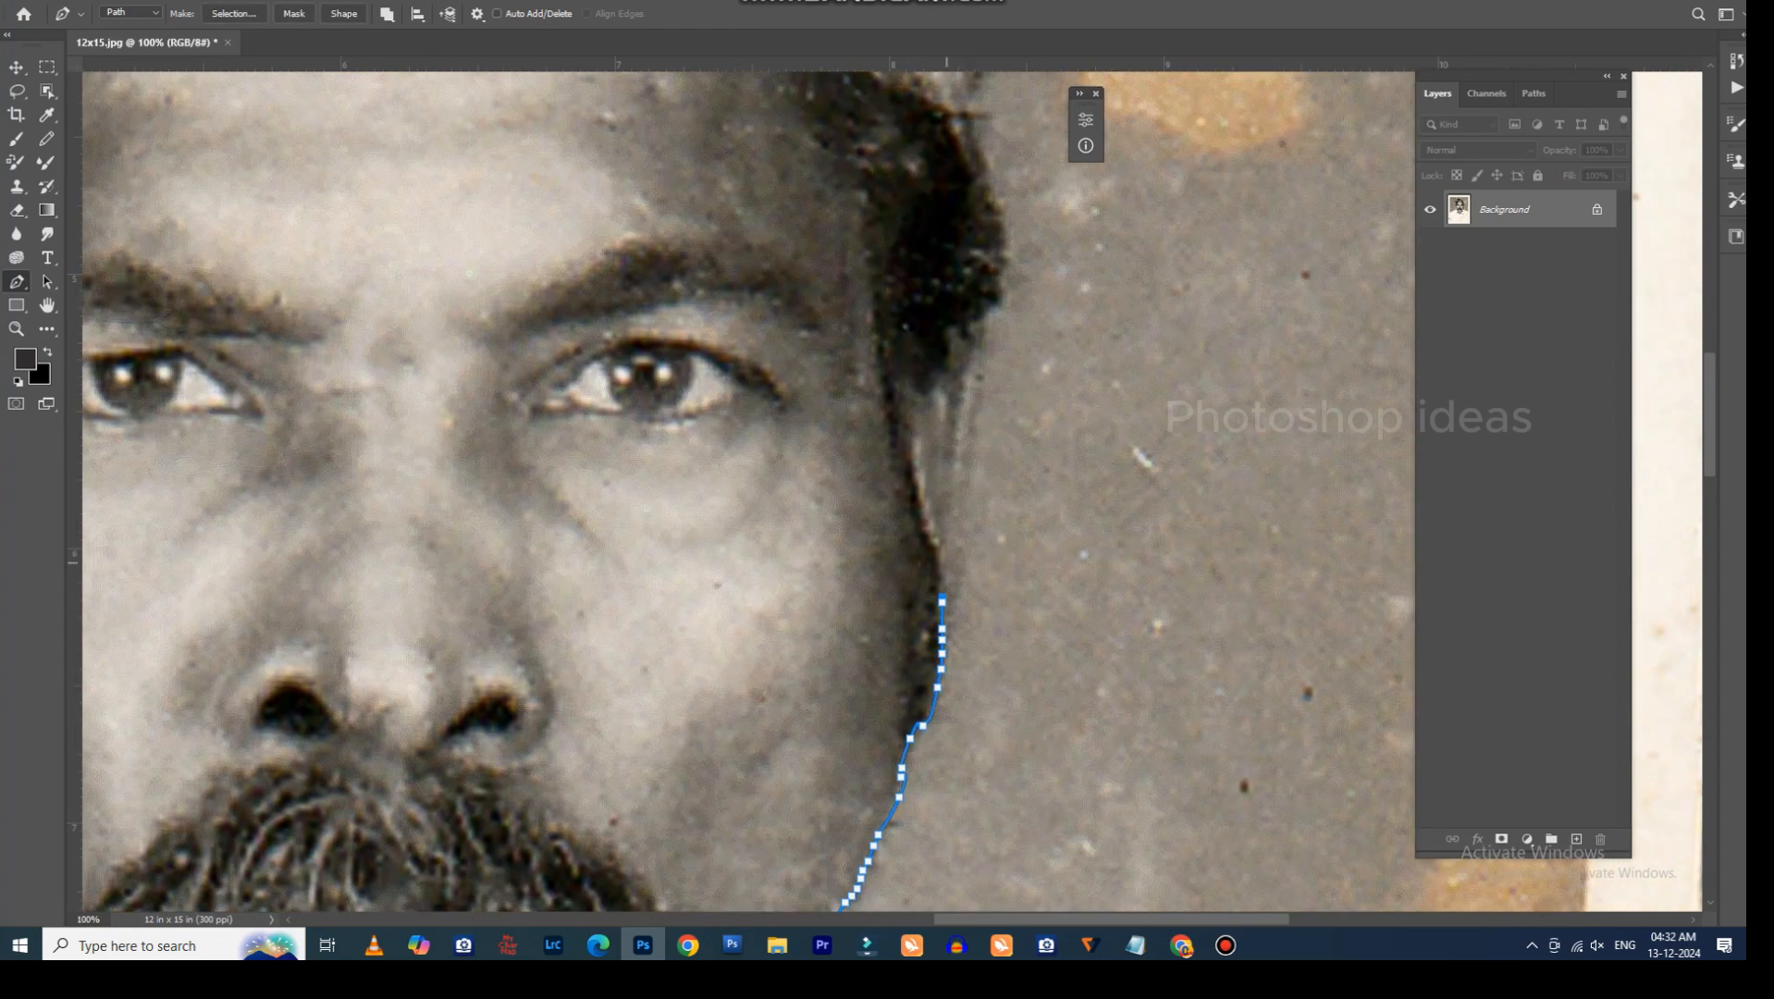
Trace the outer edge of the ear on the stained side up to just below the side hair.
key(ctrl+plus)
key(ctrl+plus)
click(1036, 710)
drag(1028, 661, 1024, 645)
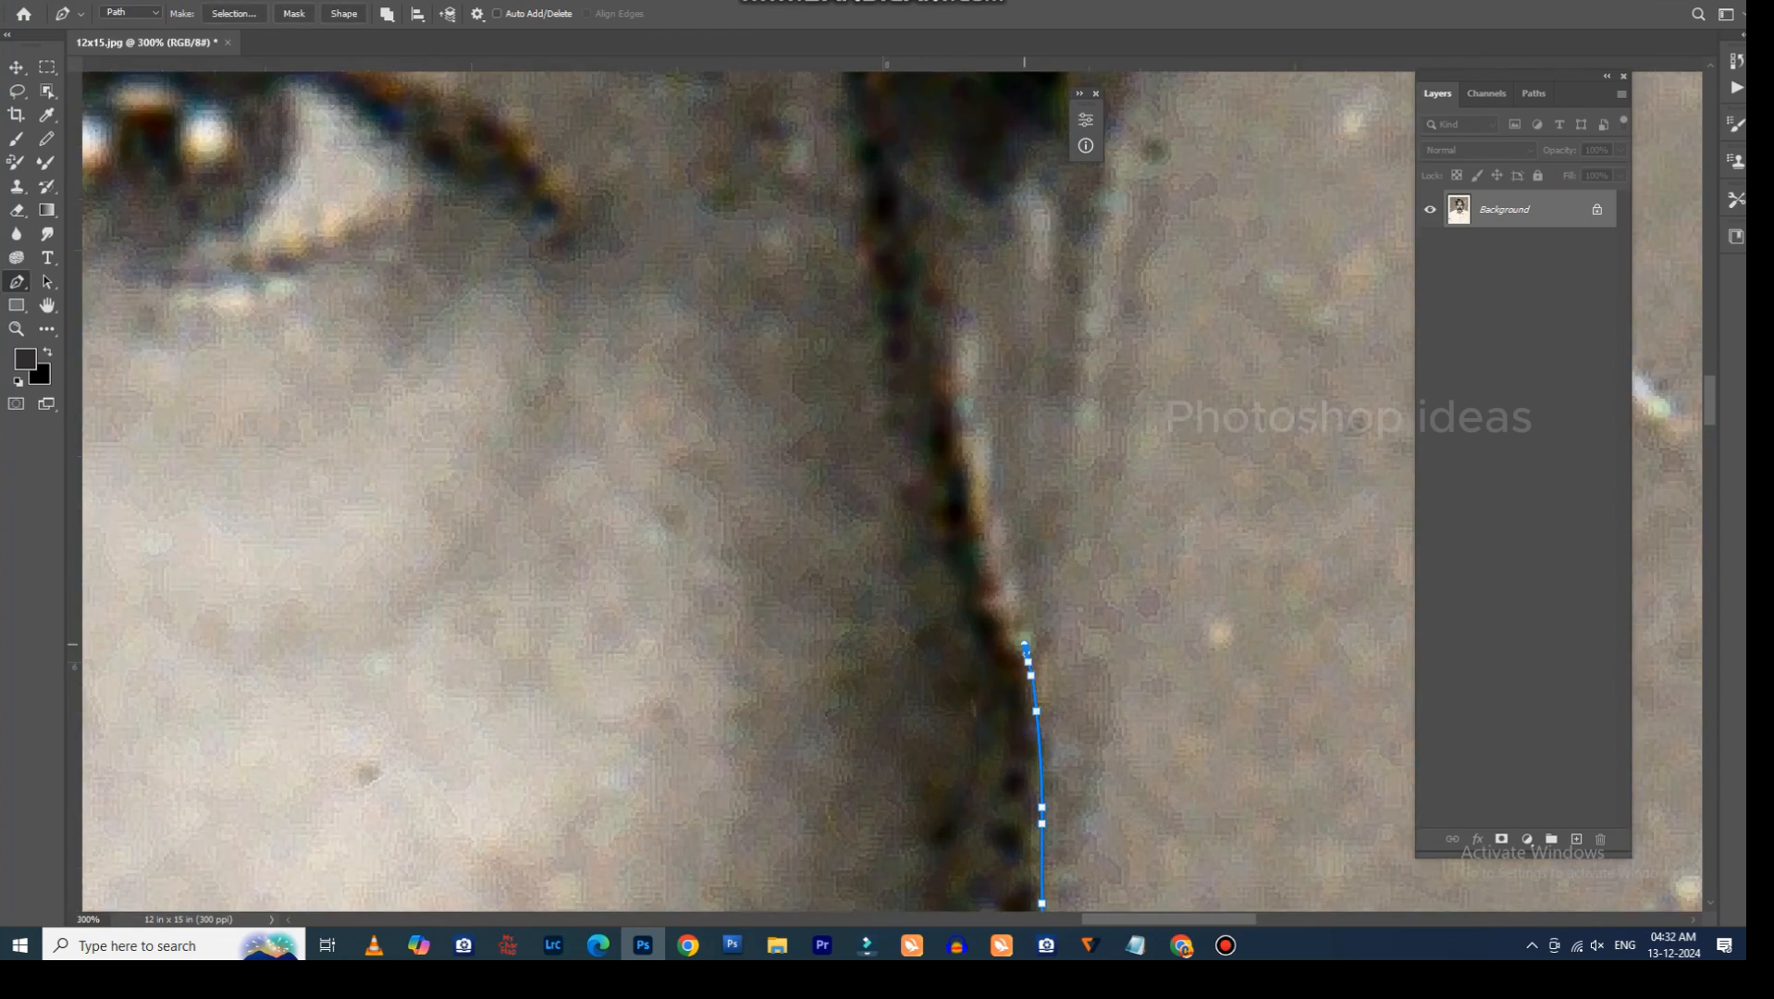
click(995, 538)
drag(977, 468, 952, 259)
click(968, 446)
click(962, 418)
click(953, 318)
key(ctrl+minus)
key(ctrl+minus)
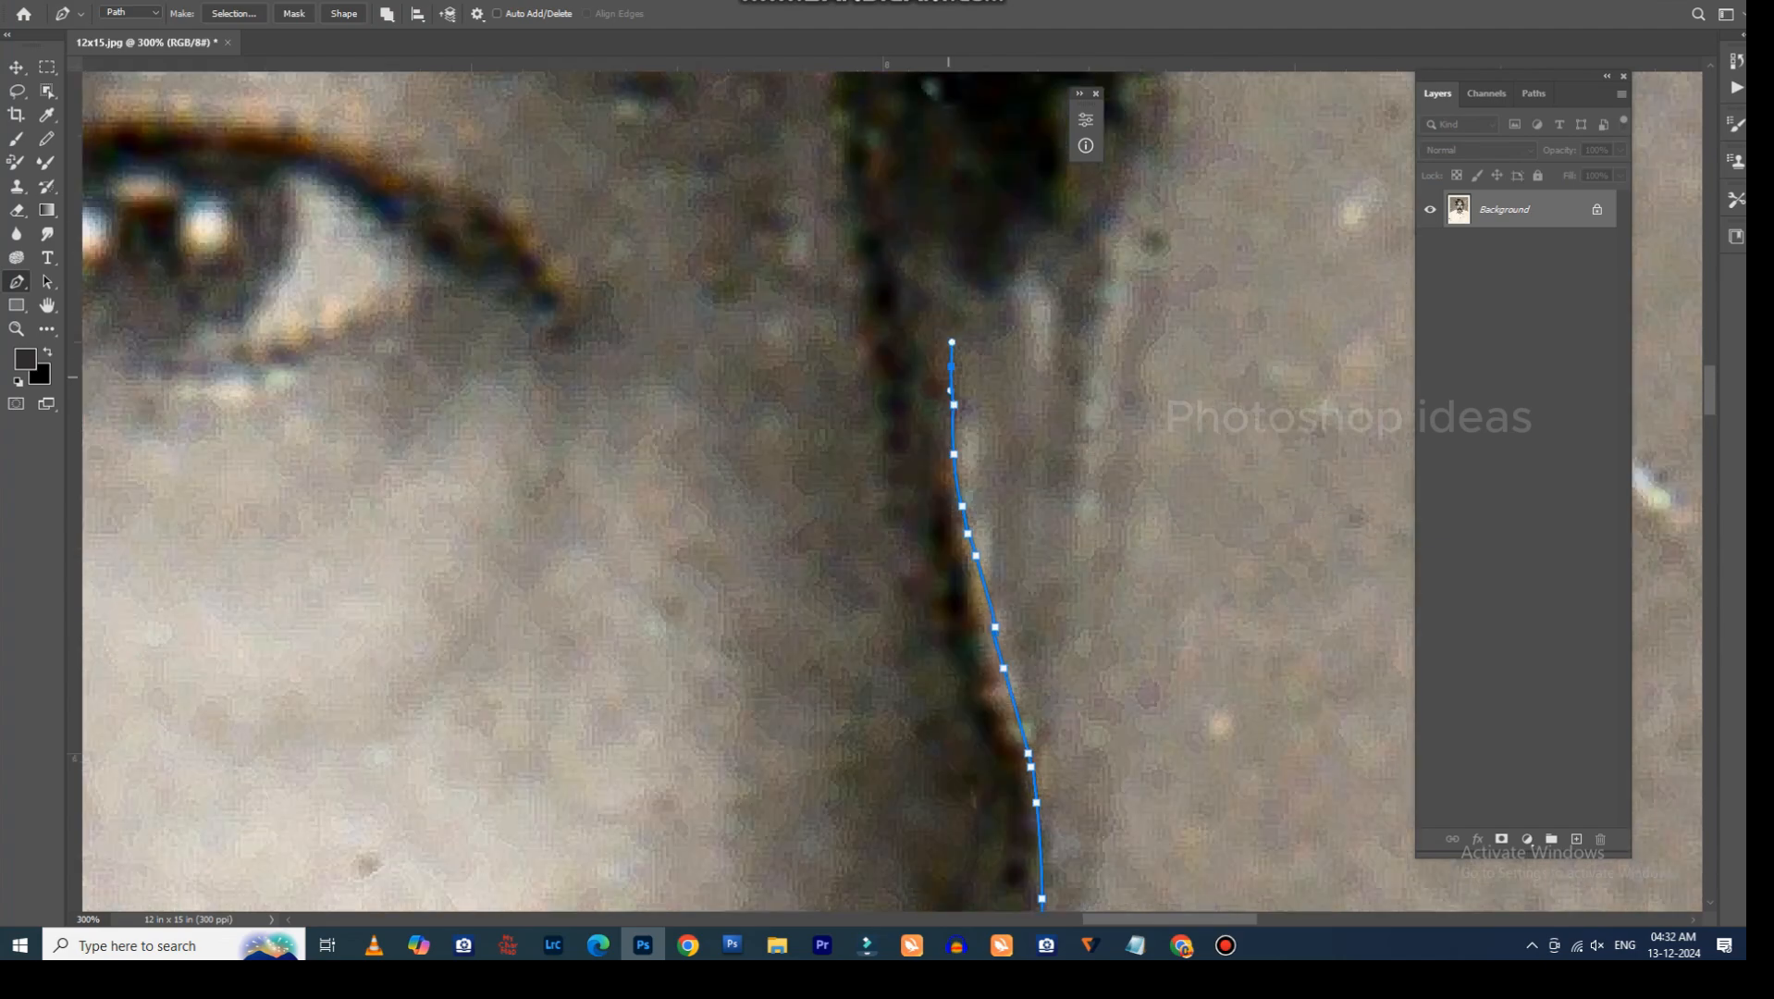
Extend the path around the underside of the side hair above the ear, following its outer contour.
key(ctrl+plus)
key(ctrl+plus)
drag(992, 391, 1035, 363)
click(1011, 380)
drag(1033, 378, 1054, 365)
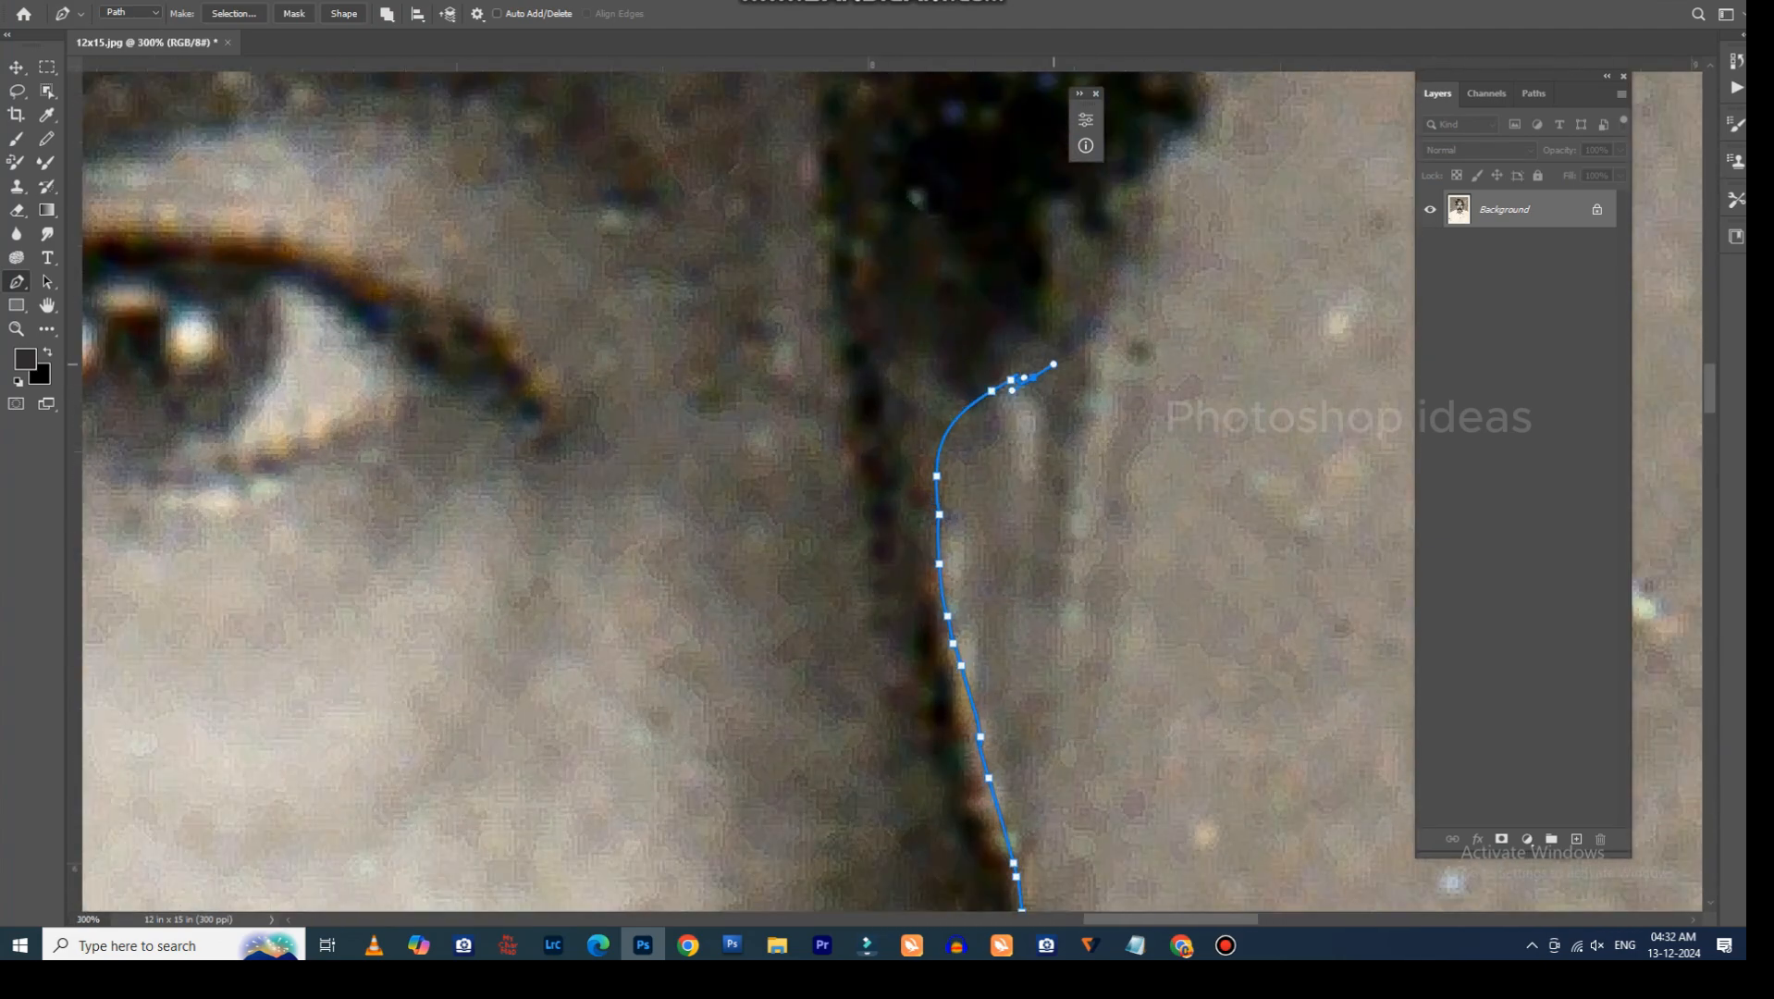
click(1068, 356)
click(1083, 342)
click(1096, 322)
drag(1107, 302, 1109, 283)
click(1113, 251)
drag(1113, 223, 1114, 215)
click(1121, 198)
click(1138, 173)
click(1201, 115)
click(1203, 104)
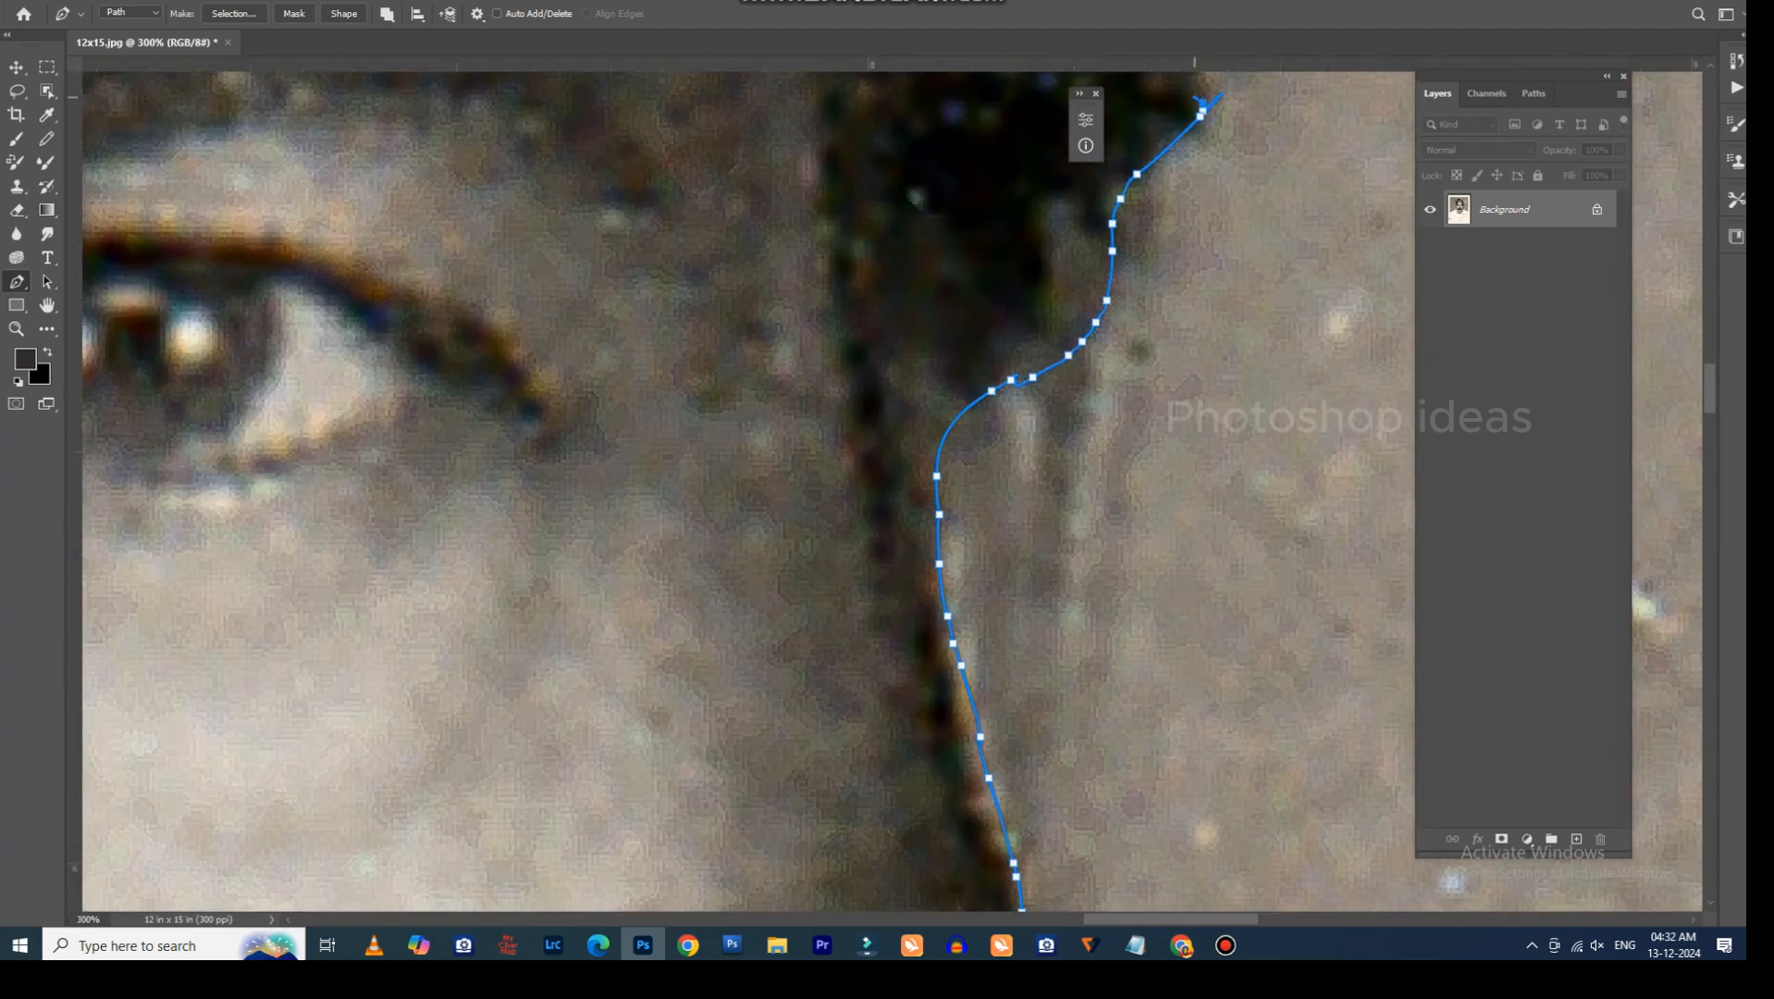
Carry the path up the side of the hair past the brown stain and over the upper curve of the head.
drag(1212, 96, 1017, 664)
drag(1025, 476, 1034, 433)
click(1003, 425)
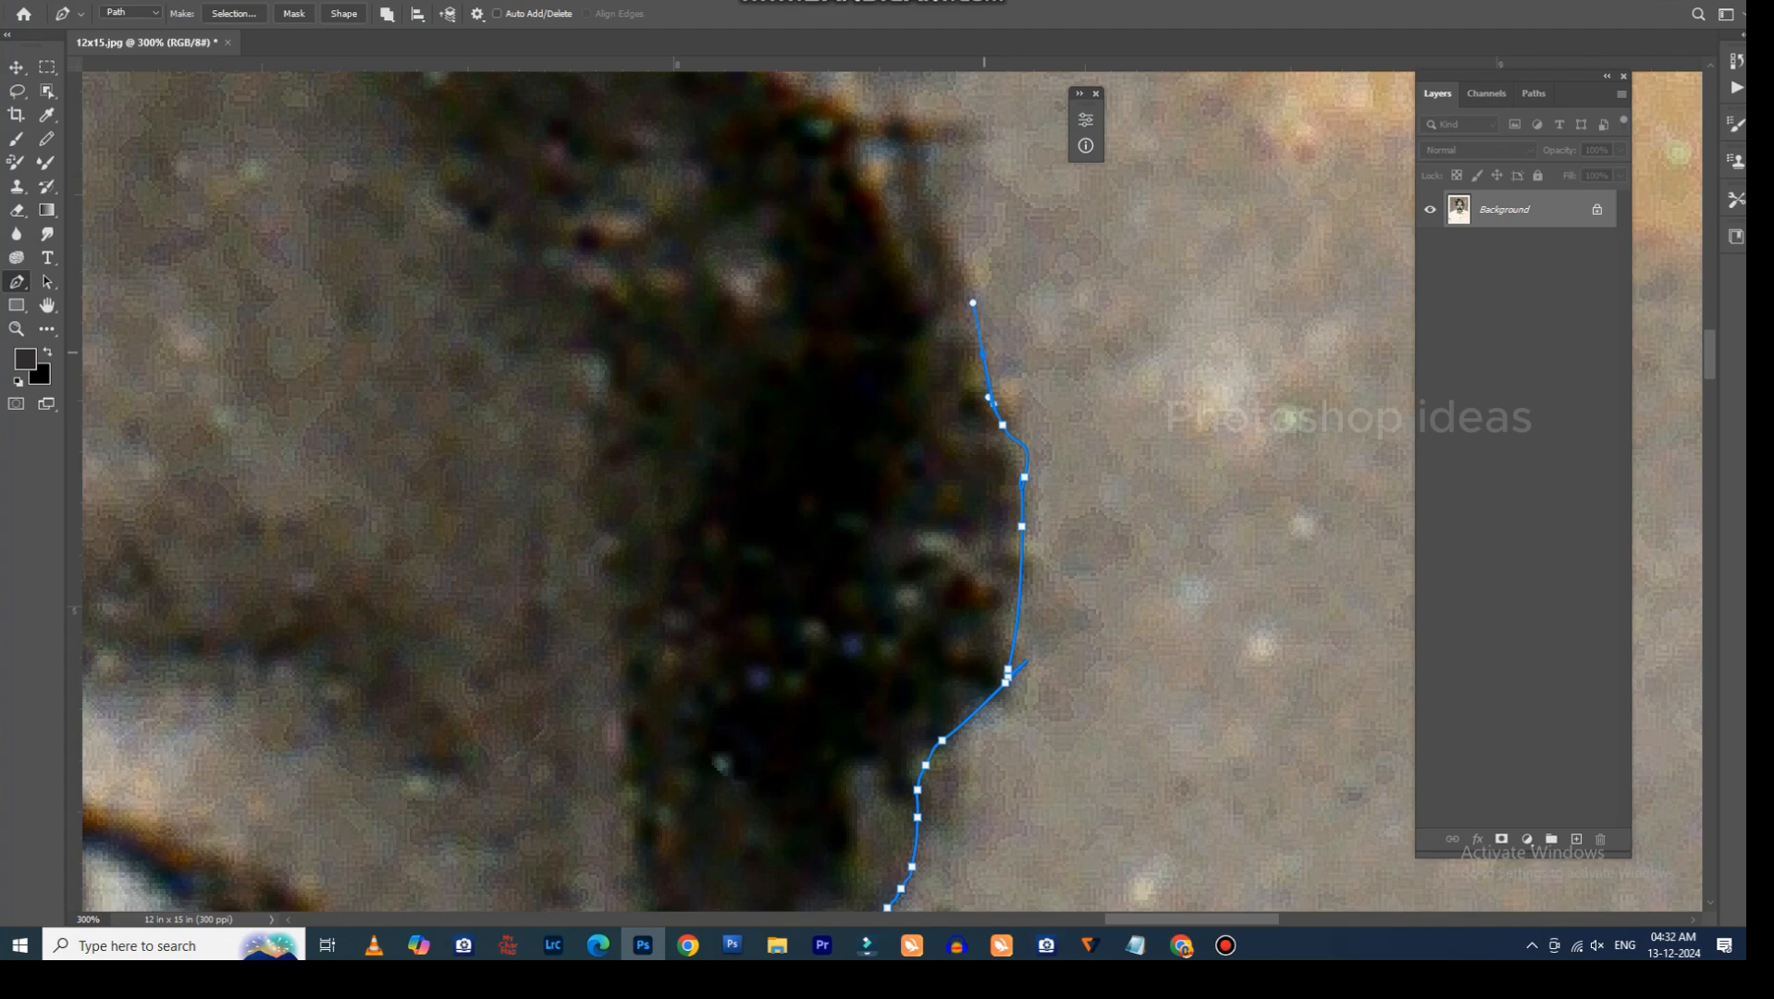
key(ctrl+minus)
key(ctrl+minus)
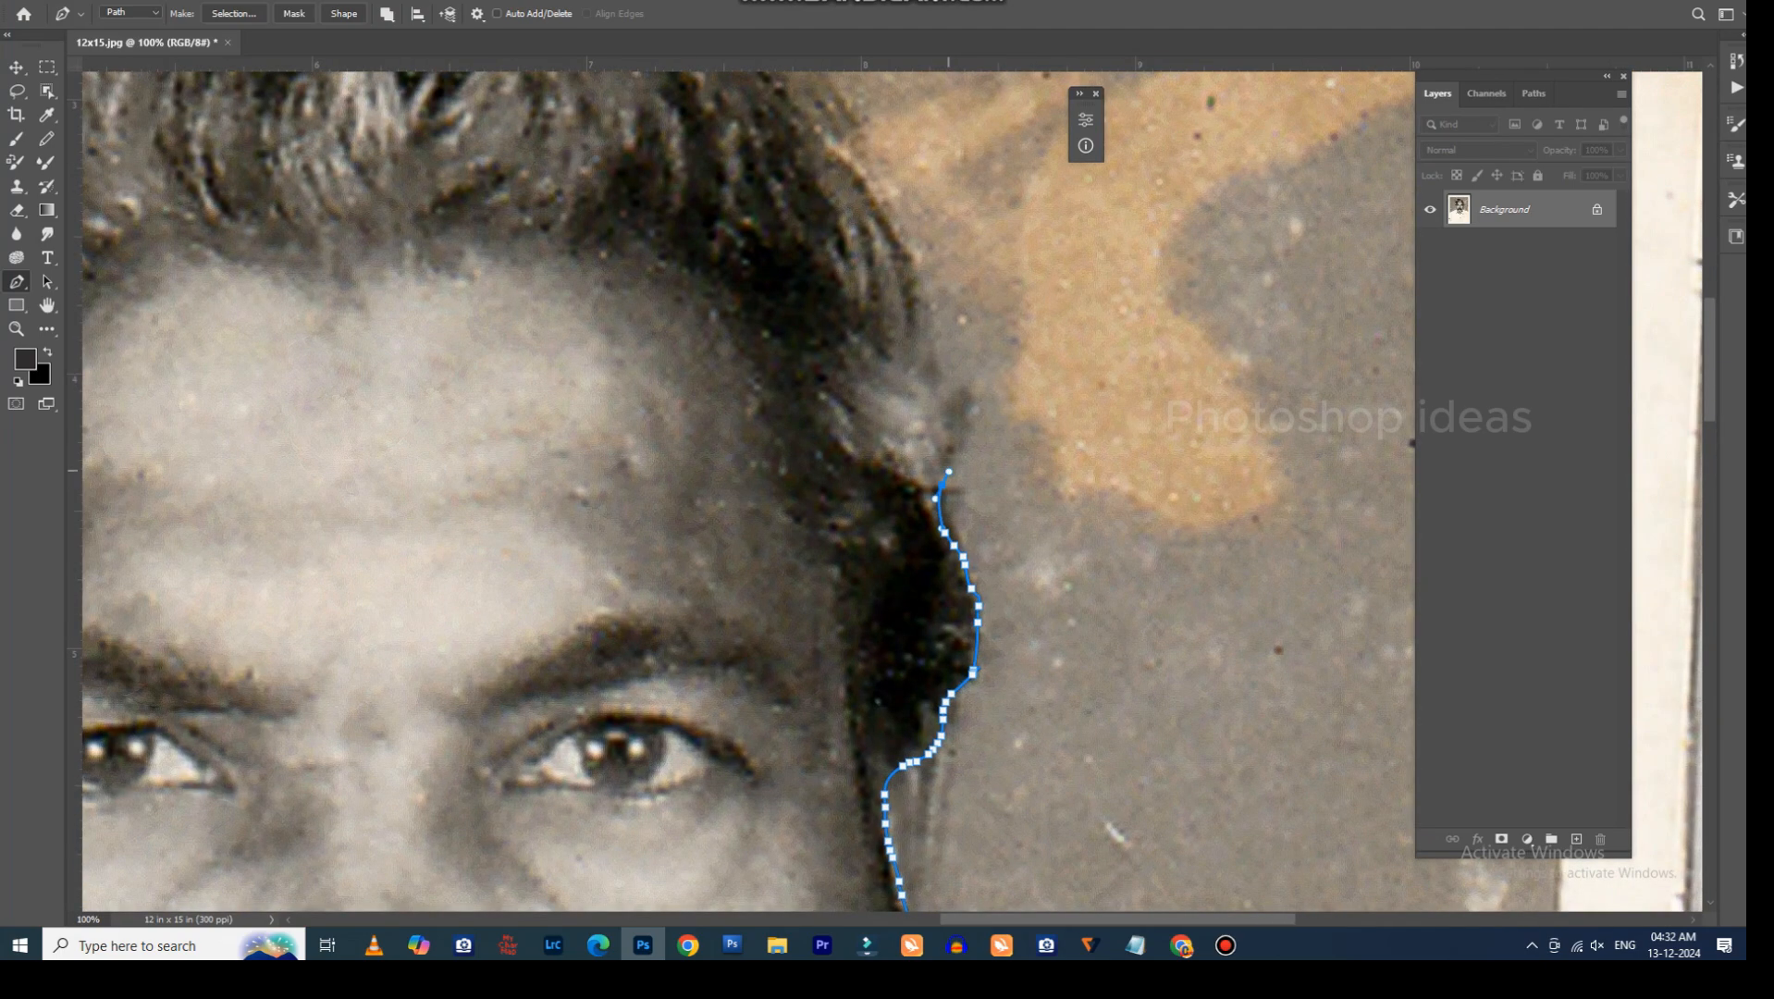
click(950, 466)
drag(946, 418, 938, 377)
drag(863, 107, 873, 382)
click(928, 579)
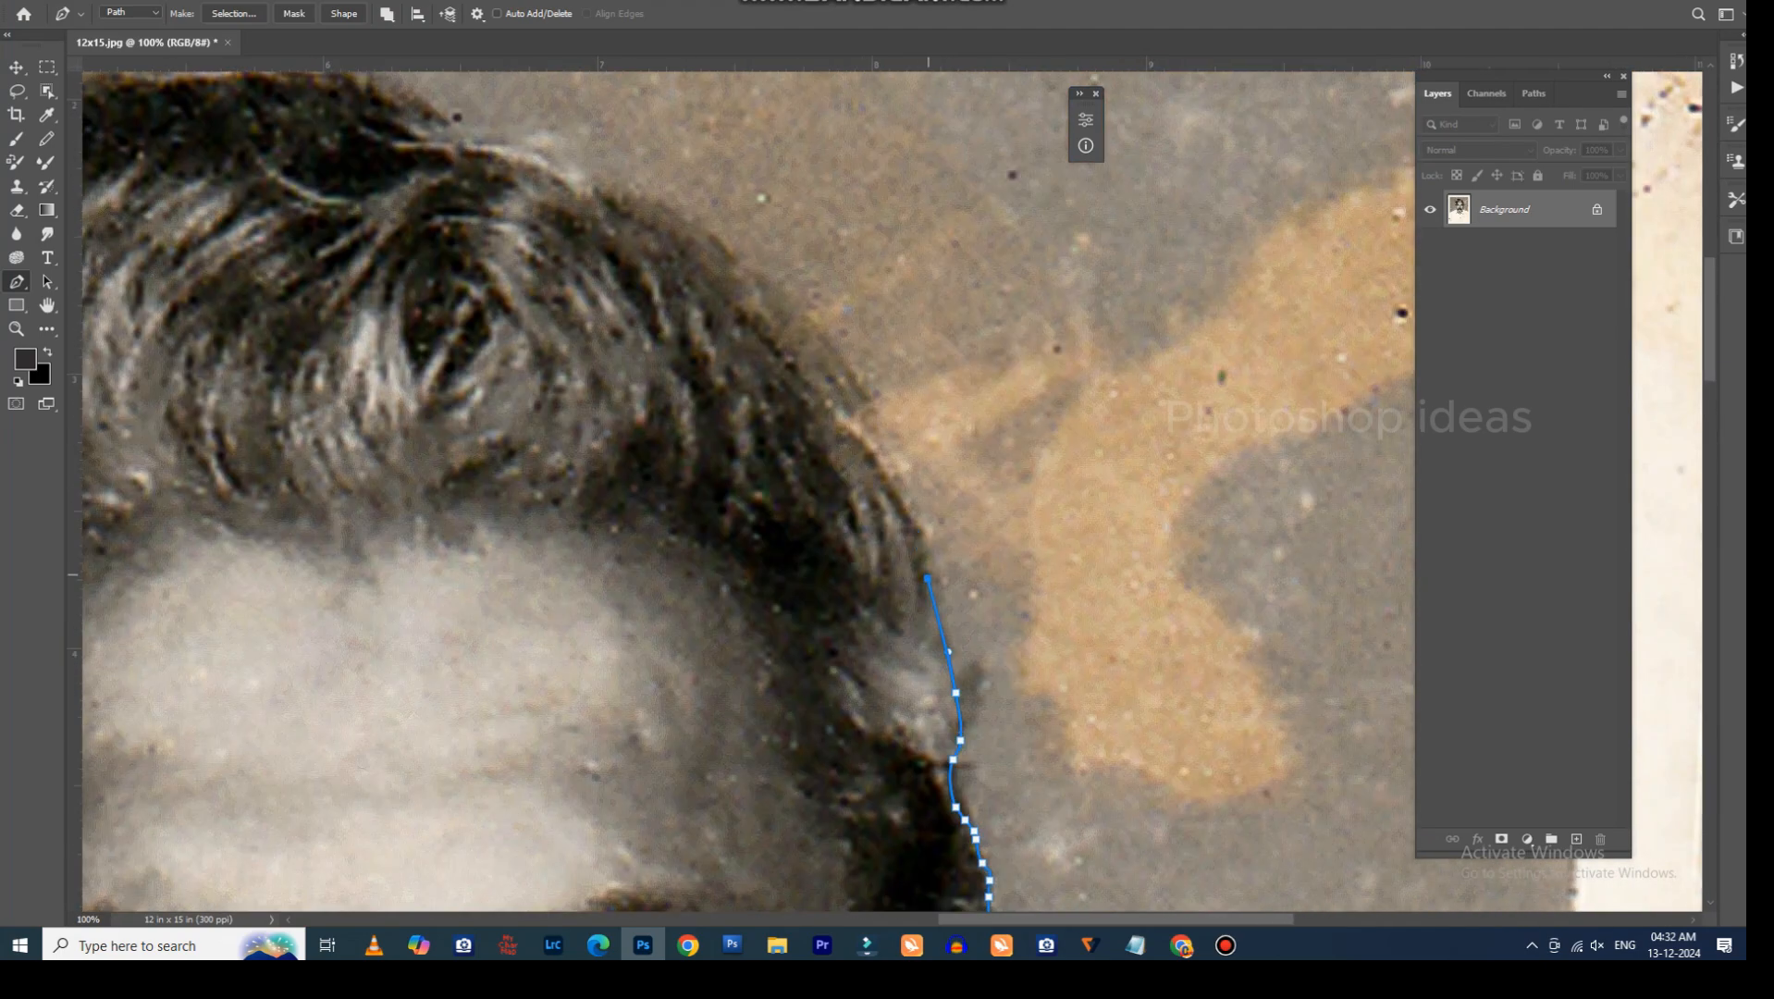
click(883, 421)
drag(760, 272, 997, 608)
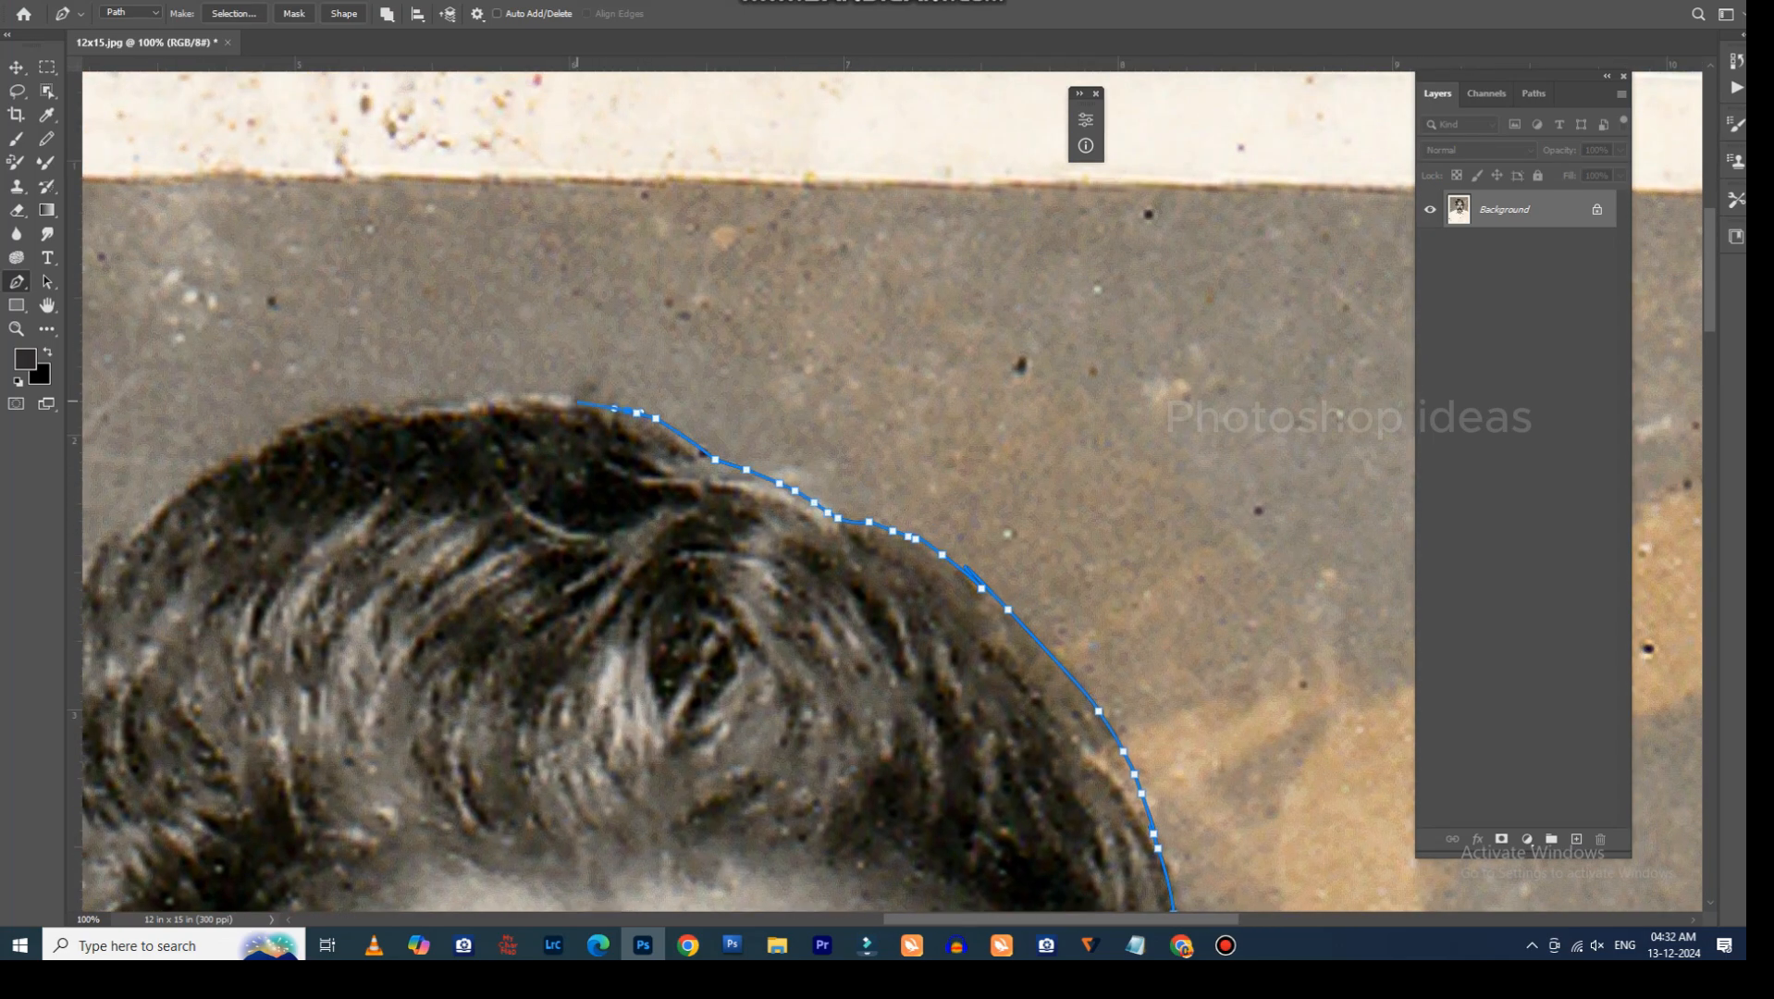
Trace the top outline of the hair across the crown to the opposite side of the head.
click(510, 395)
click(451, 389)
click(427, 405)
click(401, 406)
drag(392, 413, 755, 315)
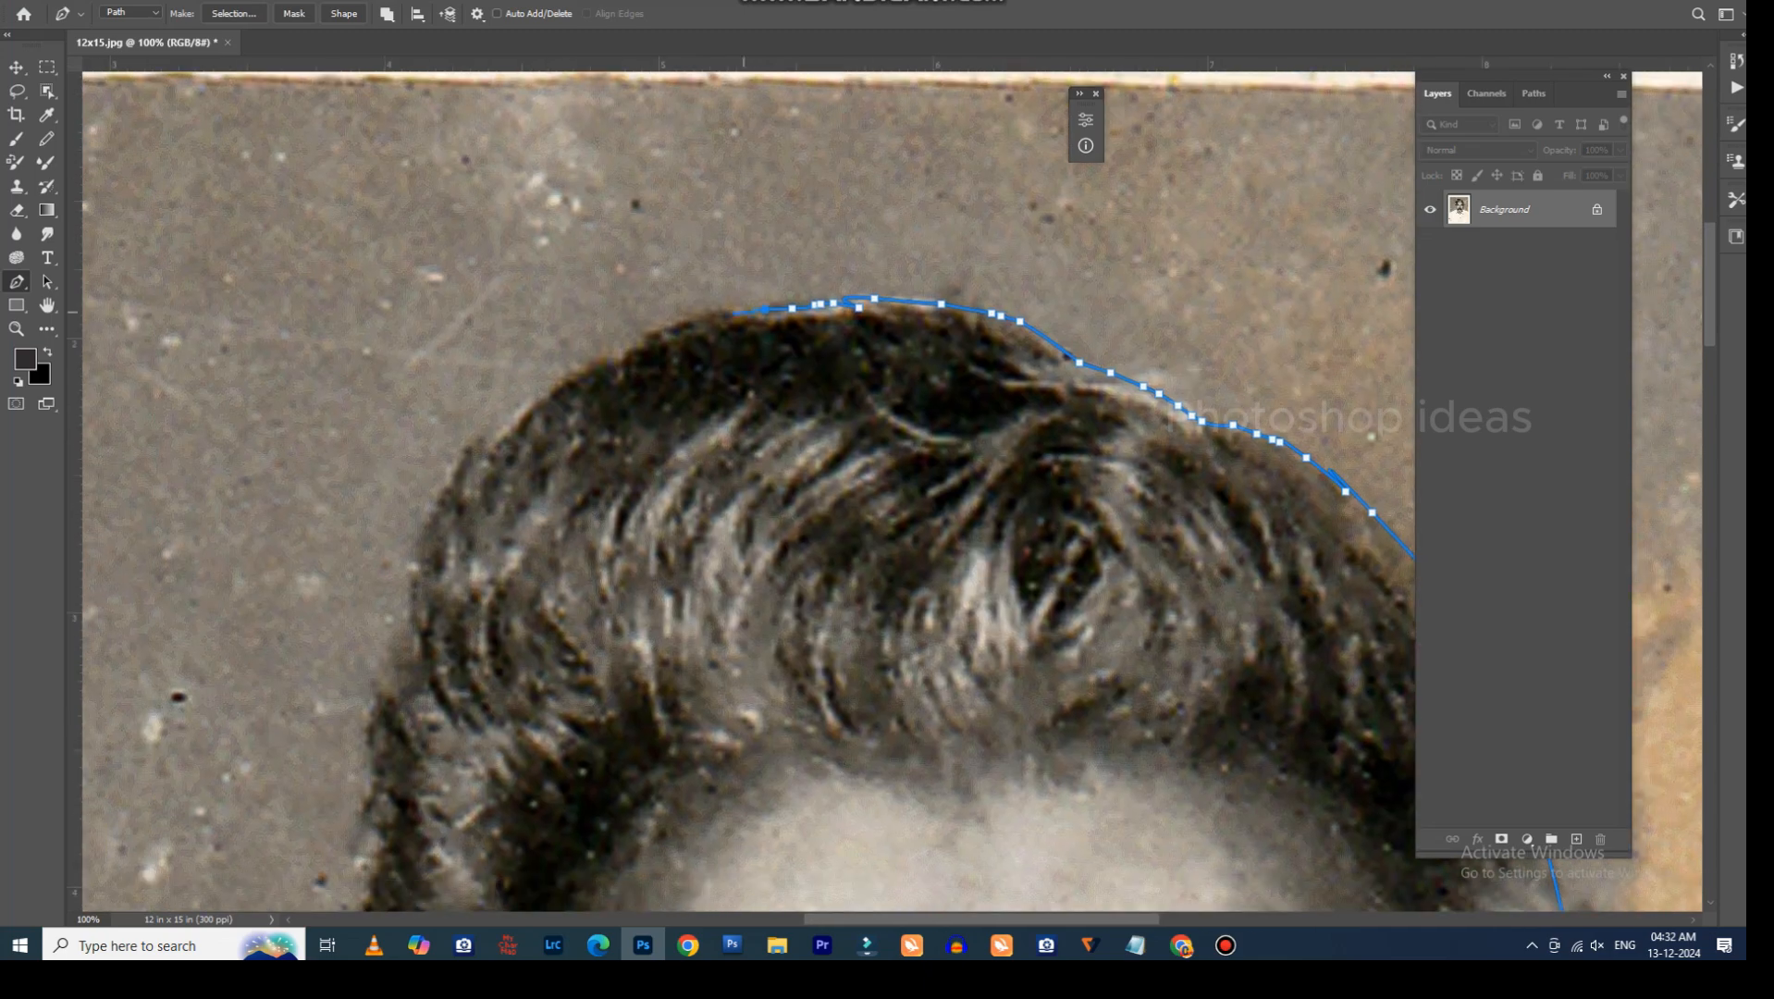
click(740, 306)
click(701, 323)
click(679, 329)
click(489, 431)
click(445, 477)
click(442, 489)
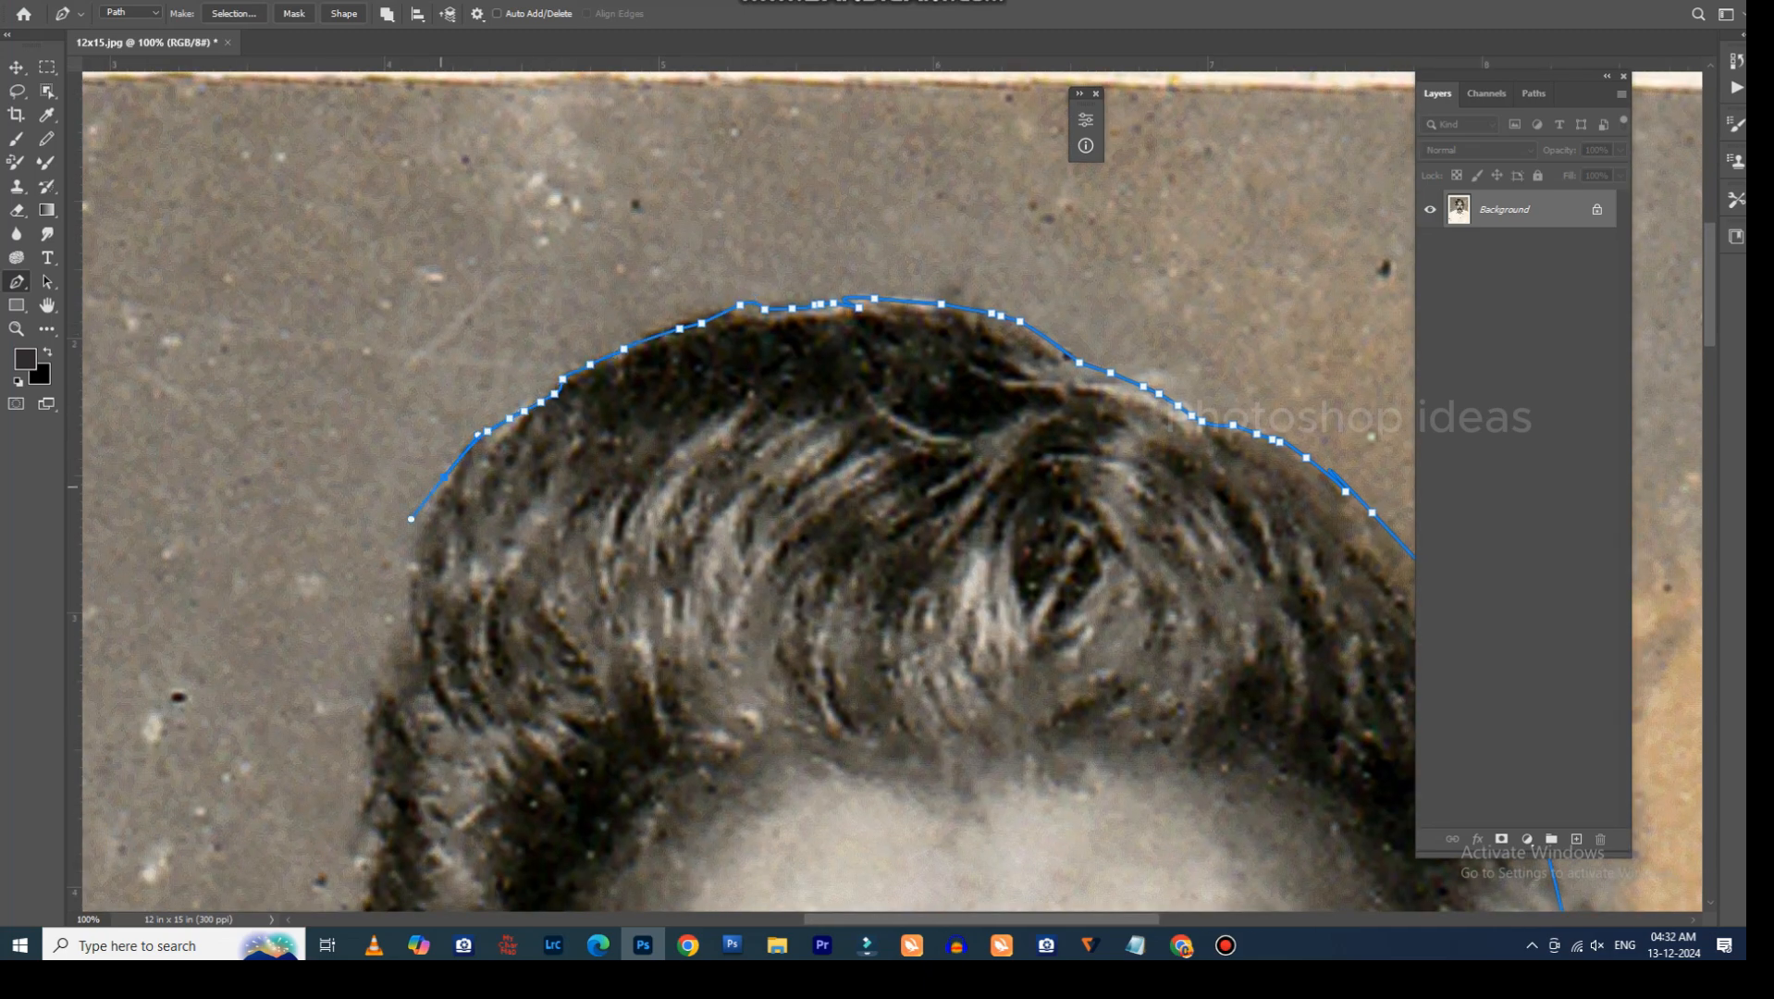
Continue the path down the upper side of the hair on the unstained side of the photo.
click(435, 508)
click(430, 521)
click(421, 536)
drag(413, 555, 407, 575)
drag(403, 585, 766, 310)
click(761, 334)
click(747, 366)
click(737, 401)
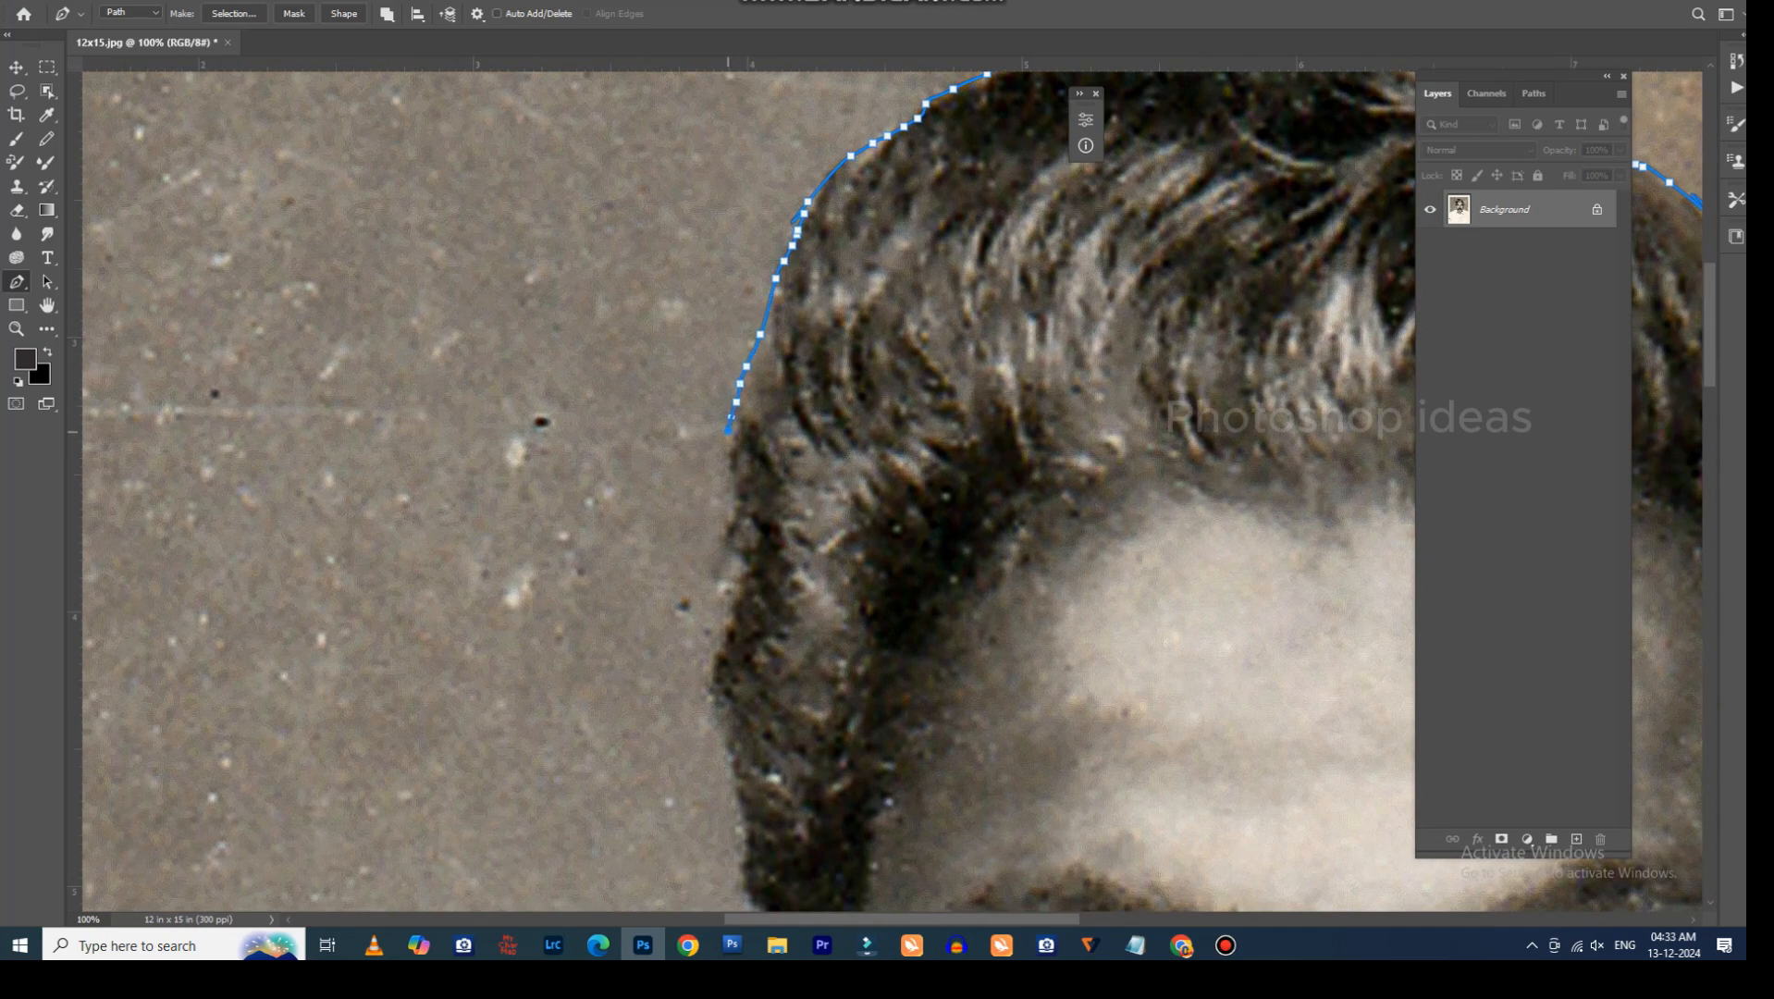
click(728, 425)
click(732, 460)
click(731, 495)
click(735, 555)
click(724, 611)
Trace the lower side hair down to the top of the ear on the unstained side.
drag(799, 636, 741, 426)
click(752, 379)
click(757, 476)
click(763, 516)
click(768, 541)
drag(769, 564, 769, 586)
drag(779, 631, 784, 457)
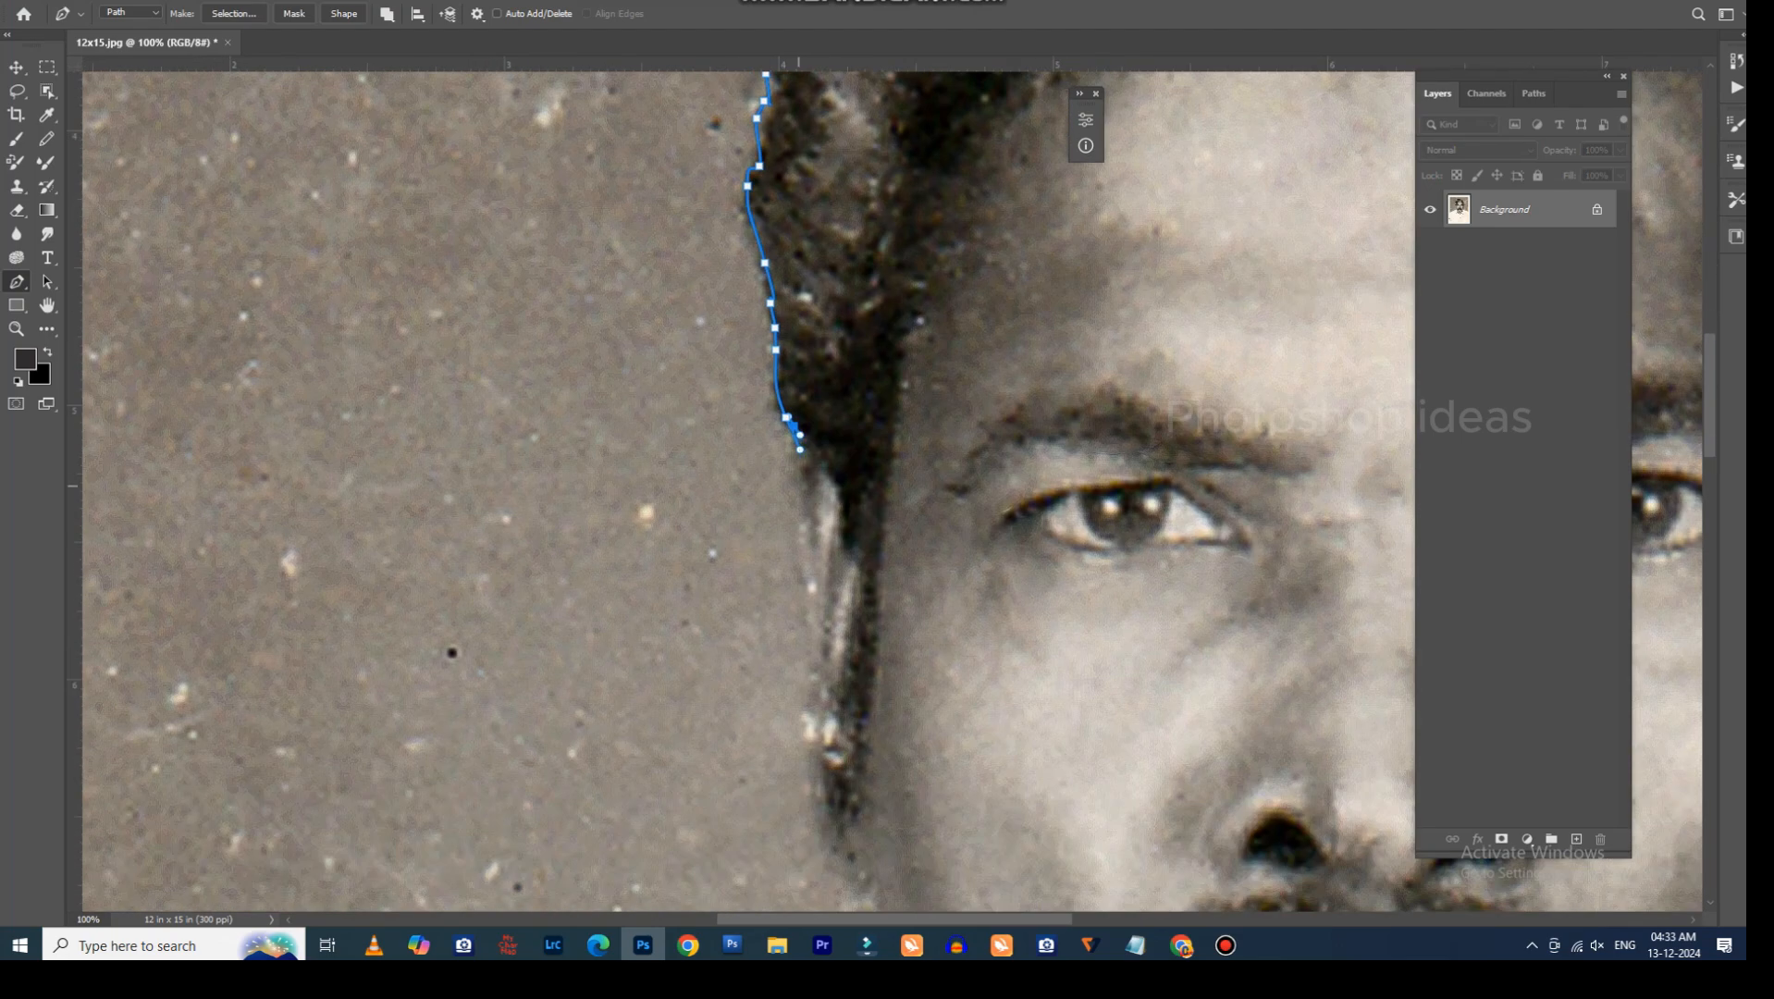
Extend the path along the ear on the unstained side and onto the cheek below it.
click(801, 555)
click(810, 637)
drag(842, 680, 752, 329)
drag(755, 362, 759, 411)
click(758, 412)
click(762, 438)
click(772, 471)
click(779, 489)
click(788, 542)
Follow the cheek and jaw with the path down to the curled tip of the moustache.
drag(797, 578, 736, 303)
click(747, 344)
click(751, 362)
click(767, 389)
click(782, 410)
click(798, 435)
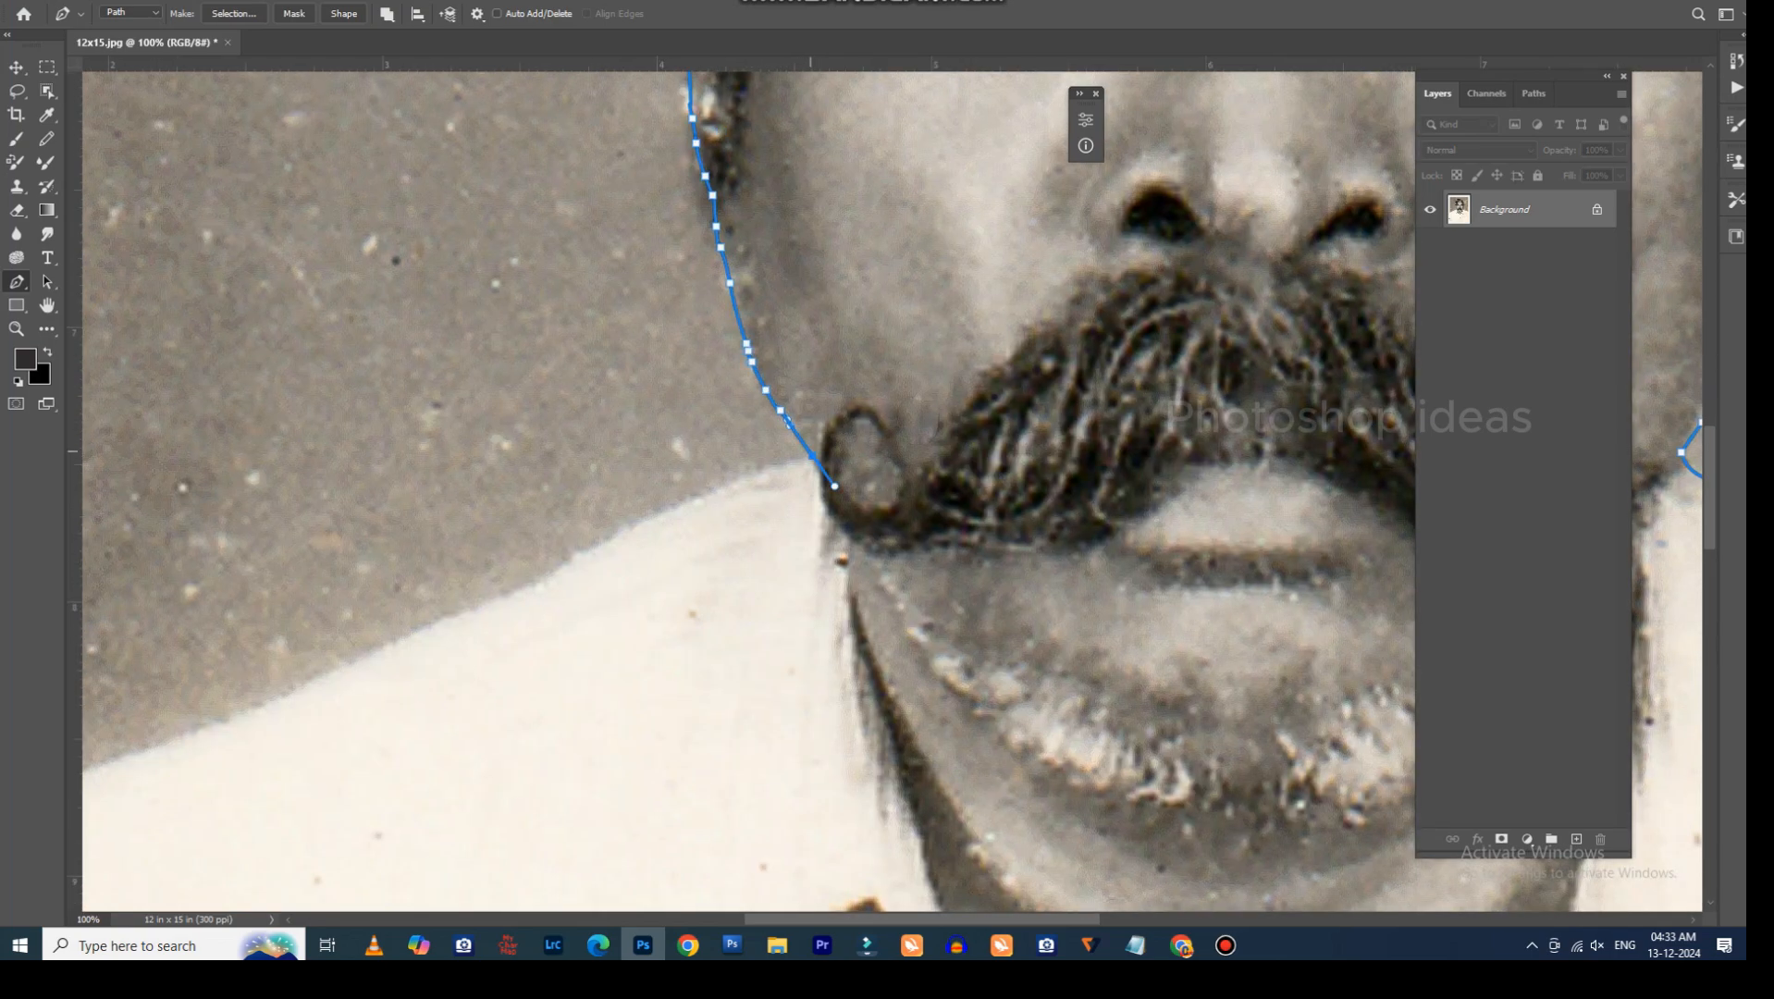
Trace the shoulder line on the unstained side from the neck outward and past the photo's inner border.
drag(798, 435, 1069, 377)
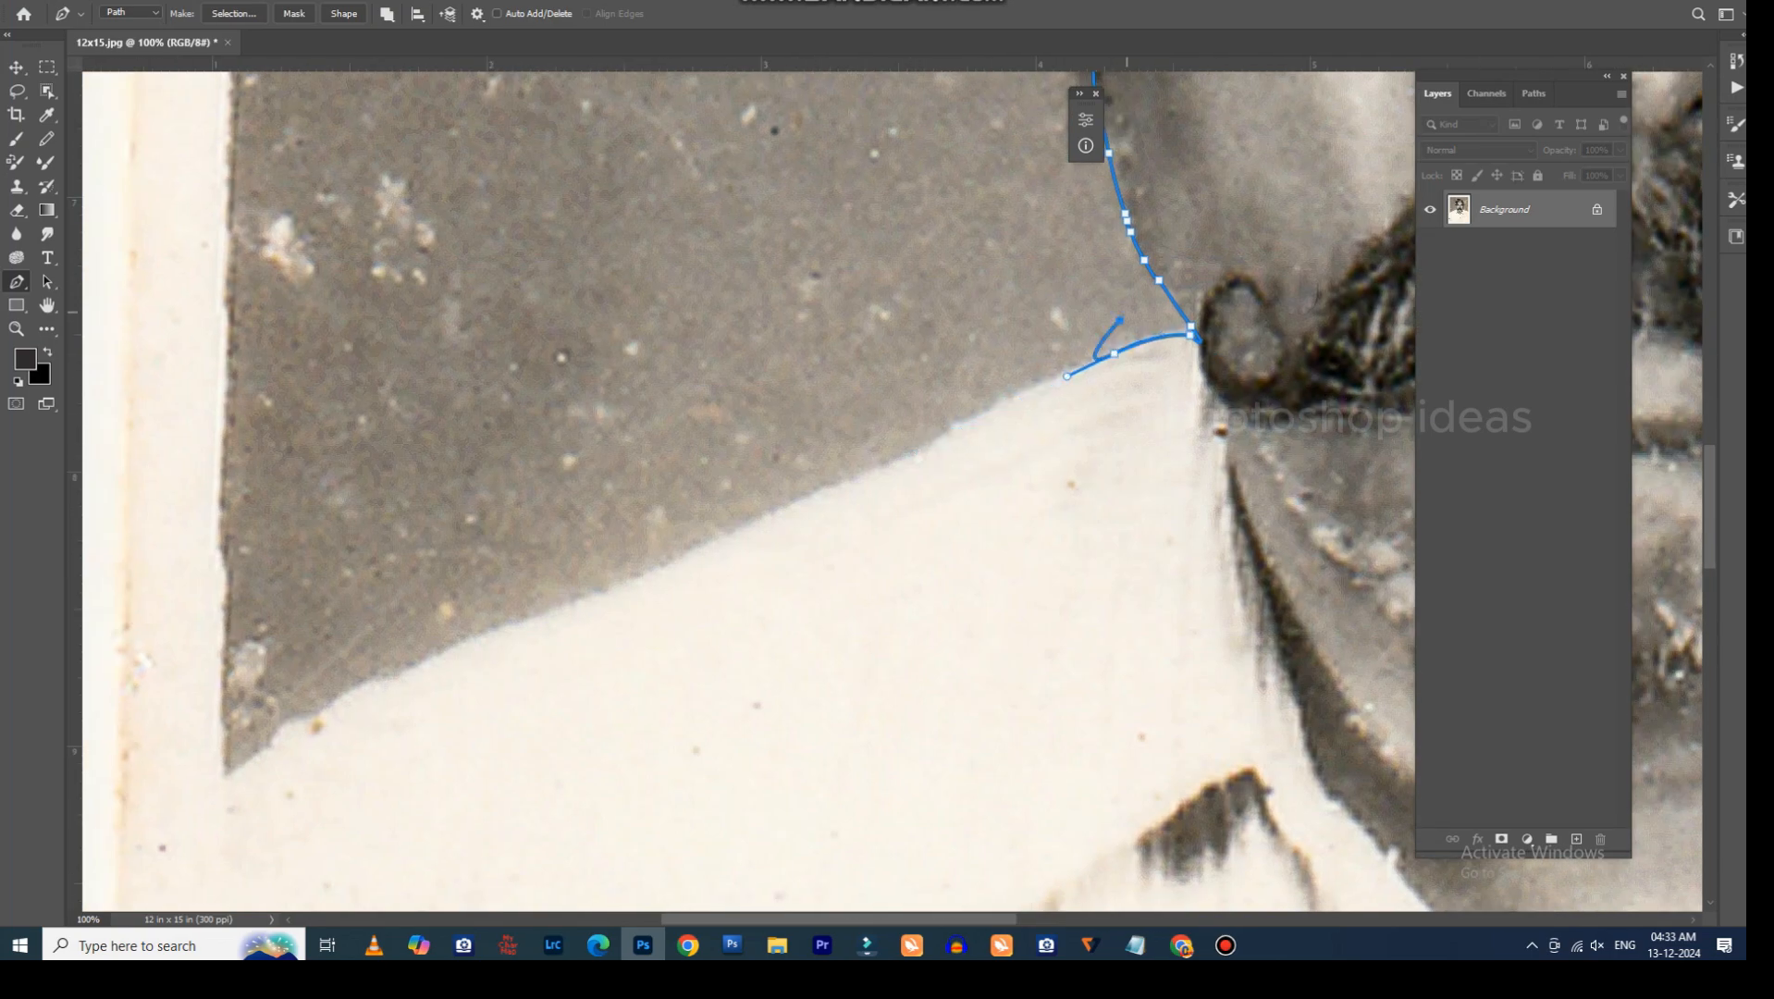
click(1162, 256)
key(ctrl+z)
drag(771, 522, 378, 598)
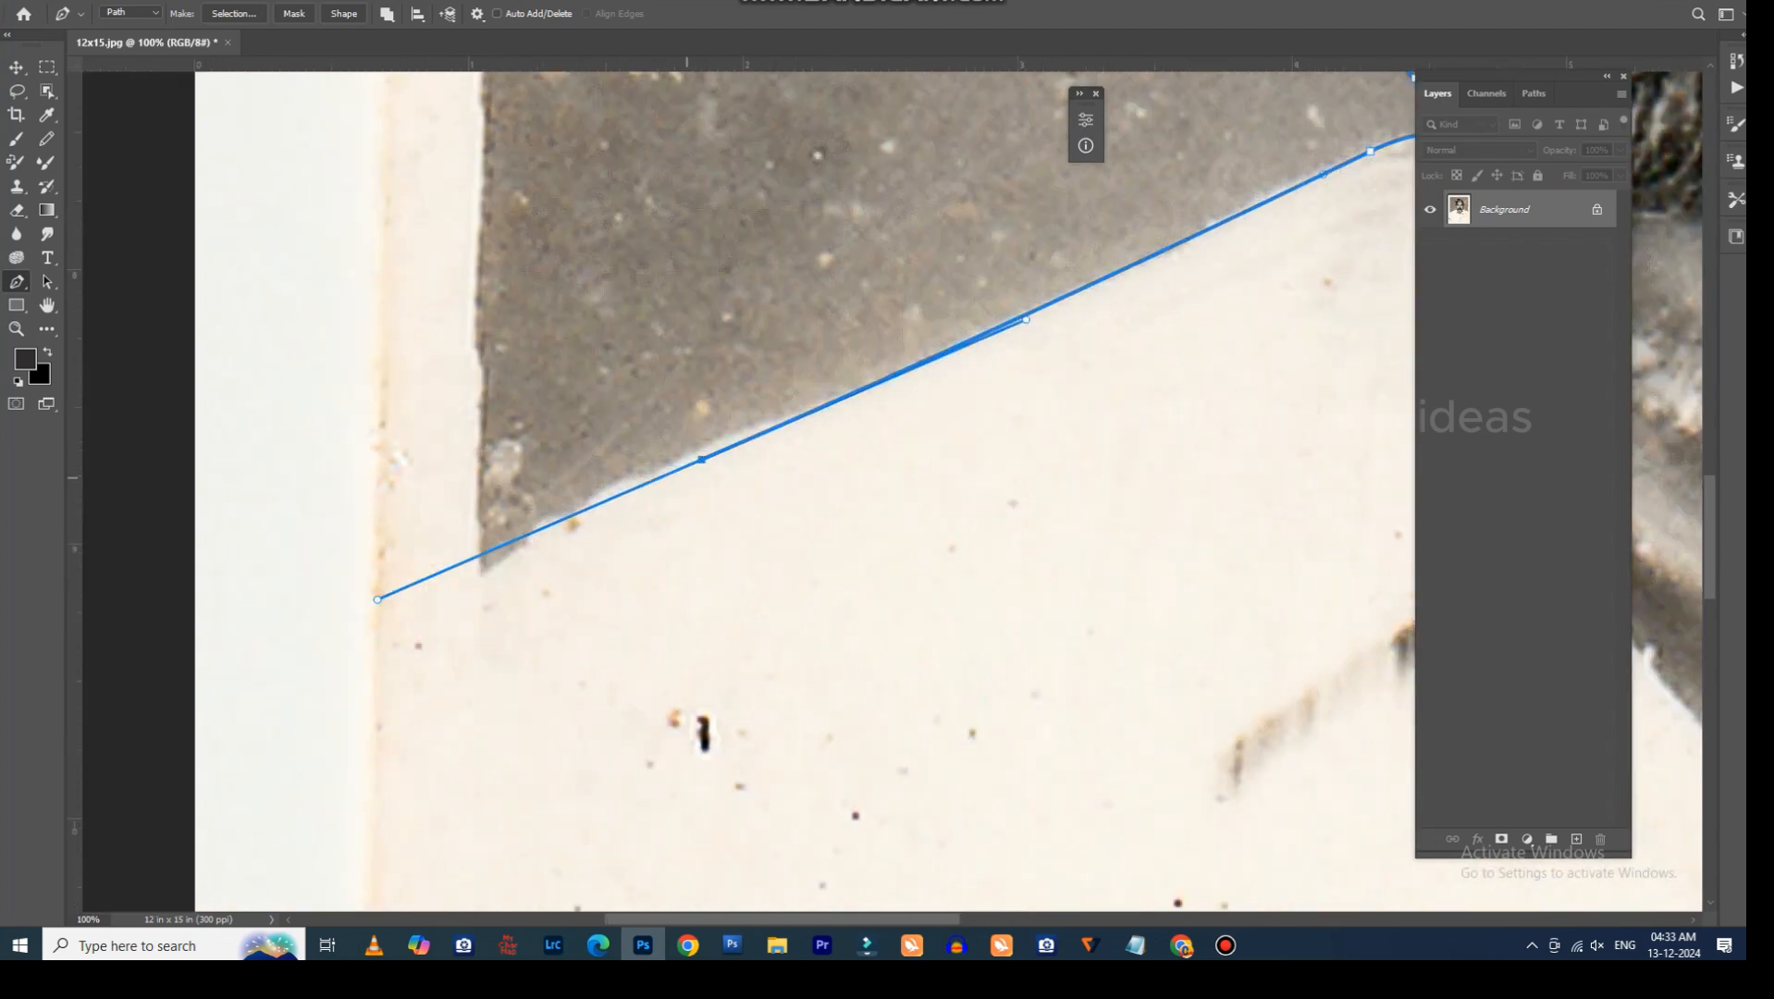
click(360, 818)
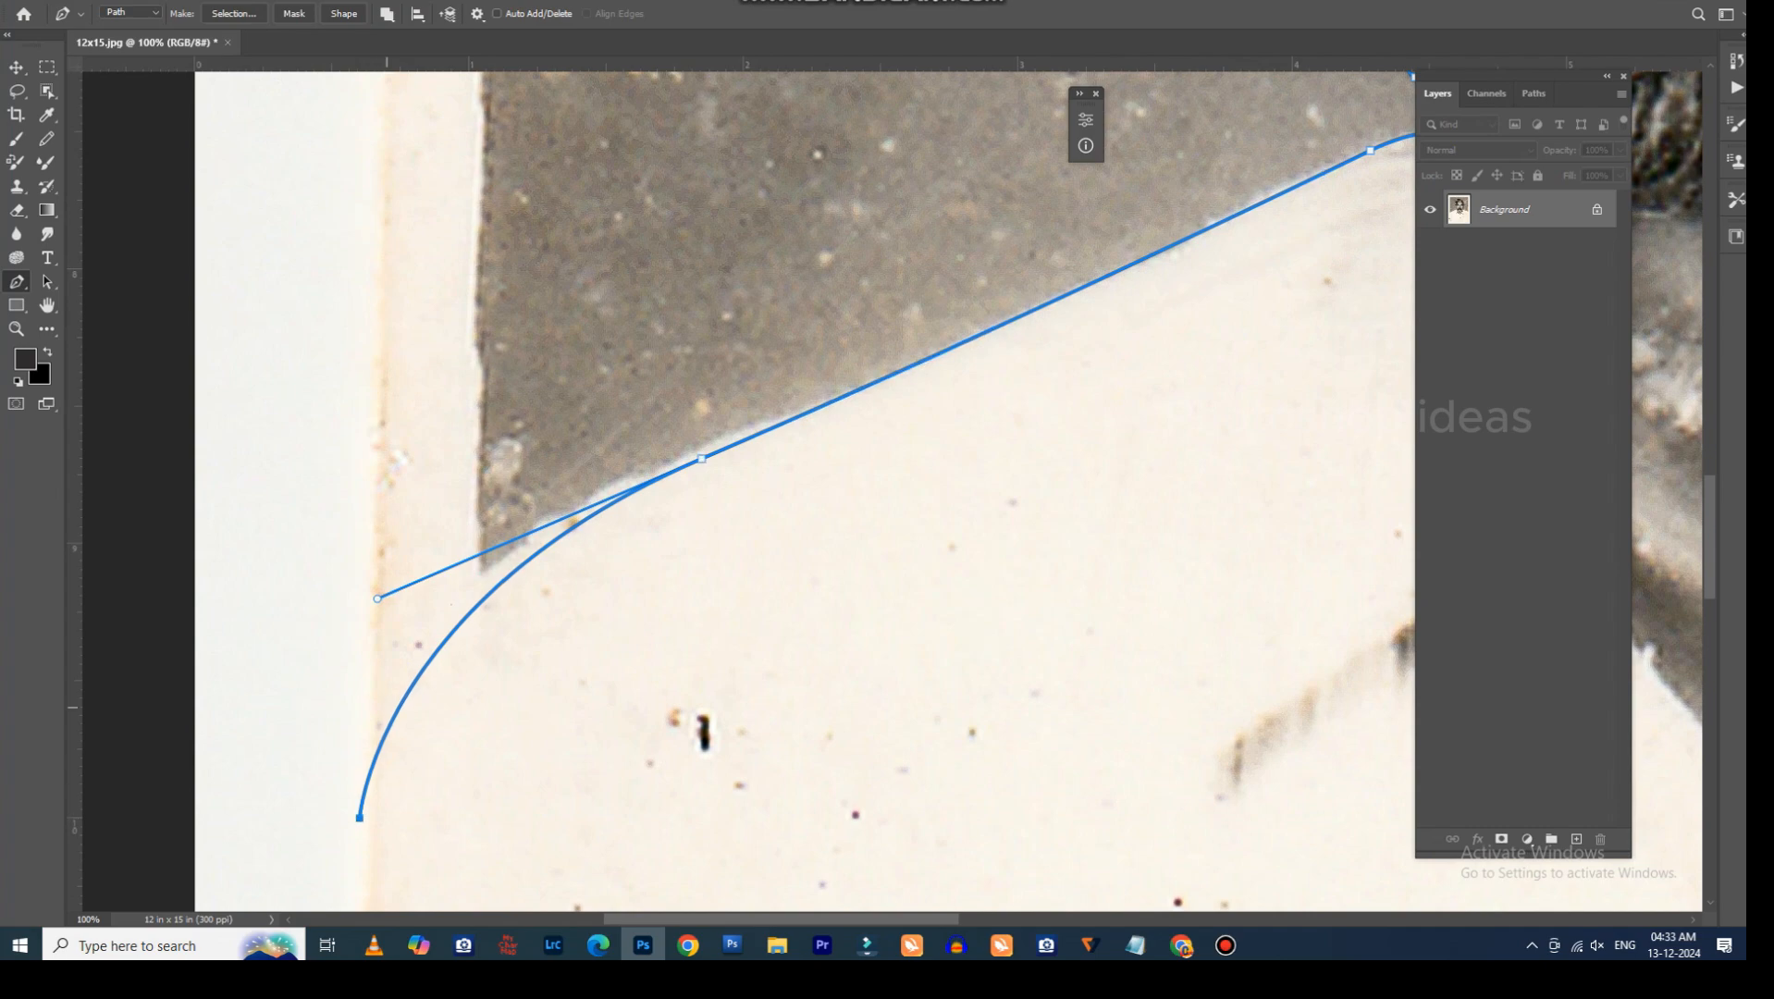
drag(361, 818, 346, 252)
Close the path around the shirt below the canvas edge and convert it into a selection of the man.
key(ctrl+minus)
key(ctrl+minus)
key(ctrl+minus)
key(ctrl+minus)
key(ctrl+minus)
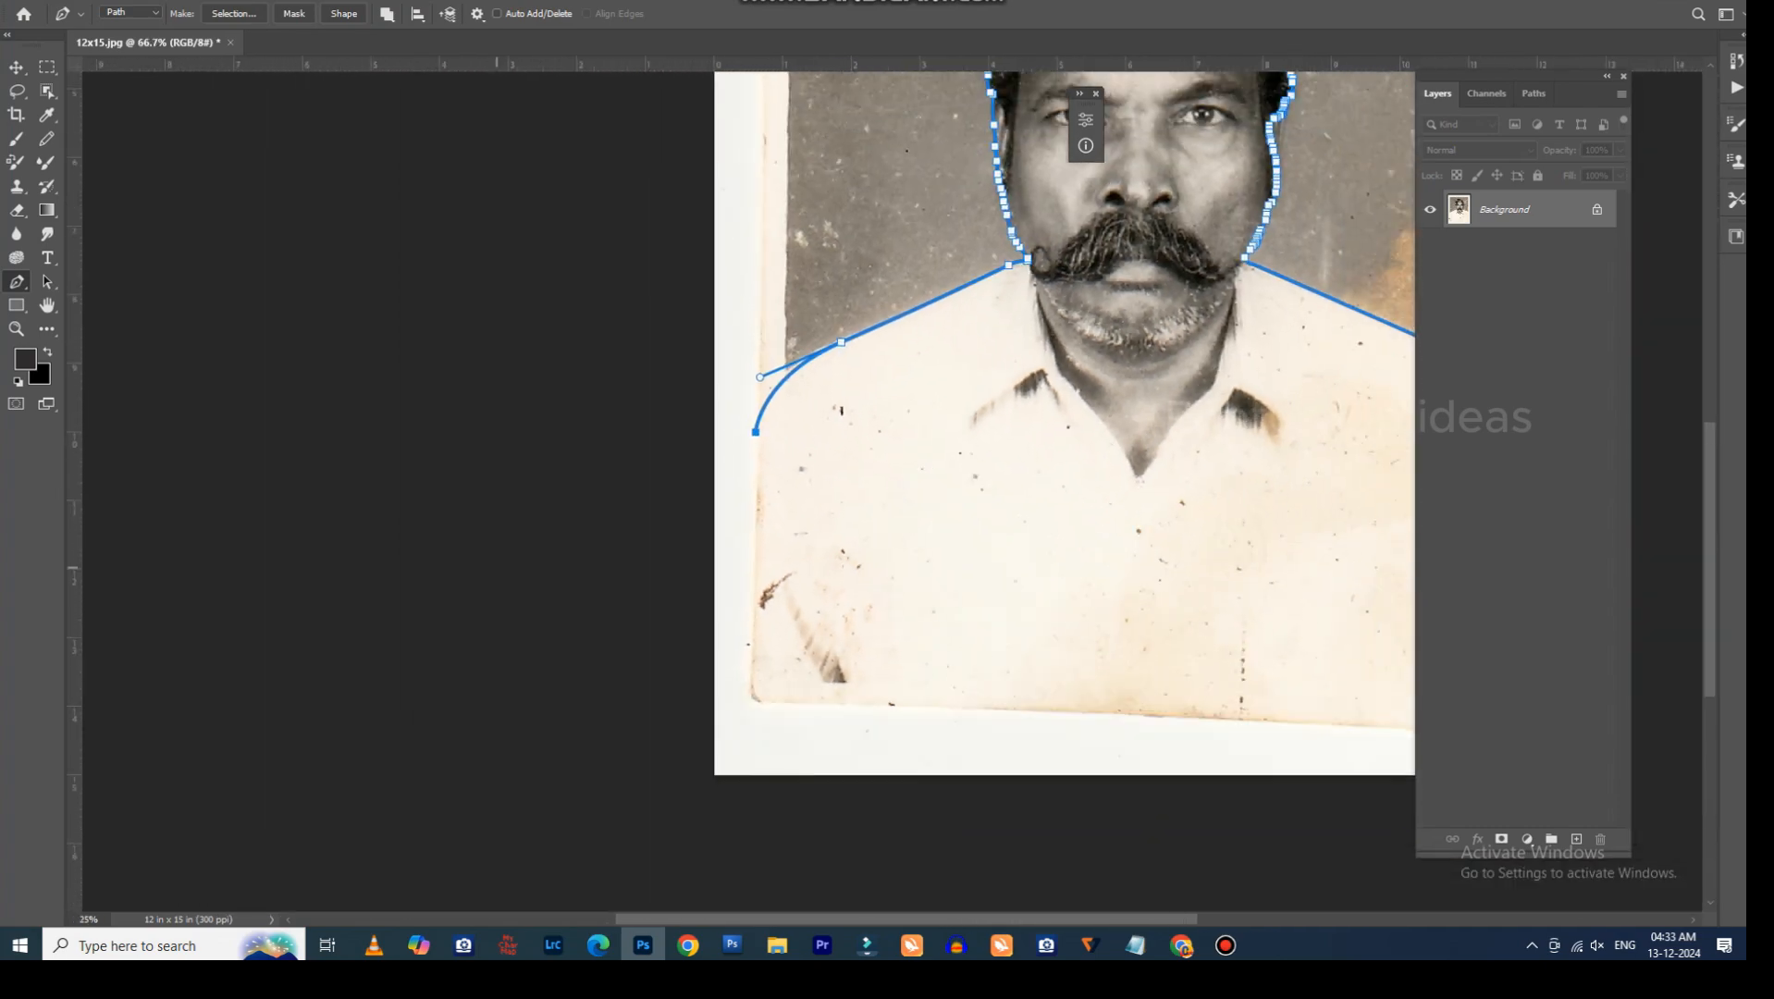
drag(836, 833, 843, 677)
drag(1057, 681, 1006, 857)
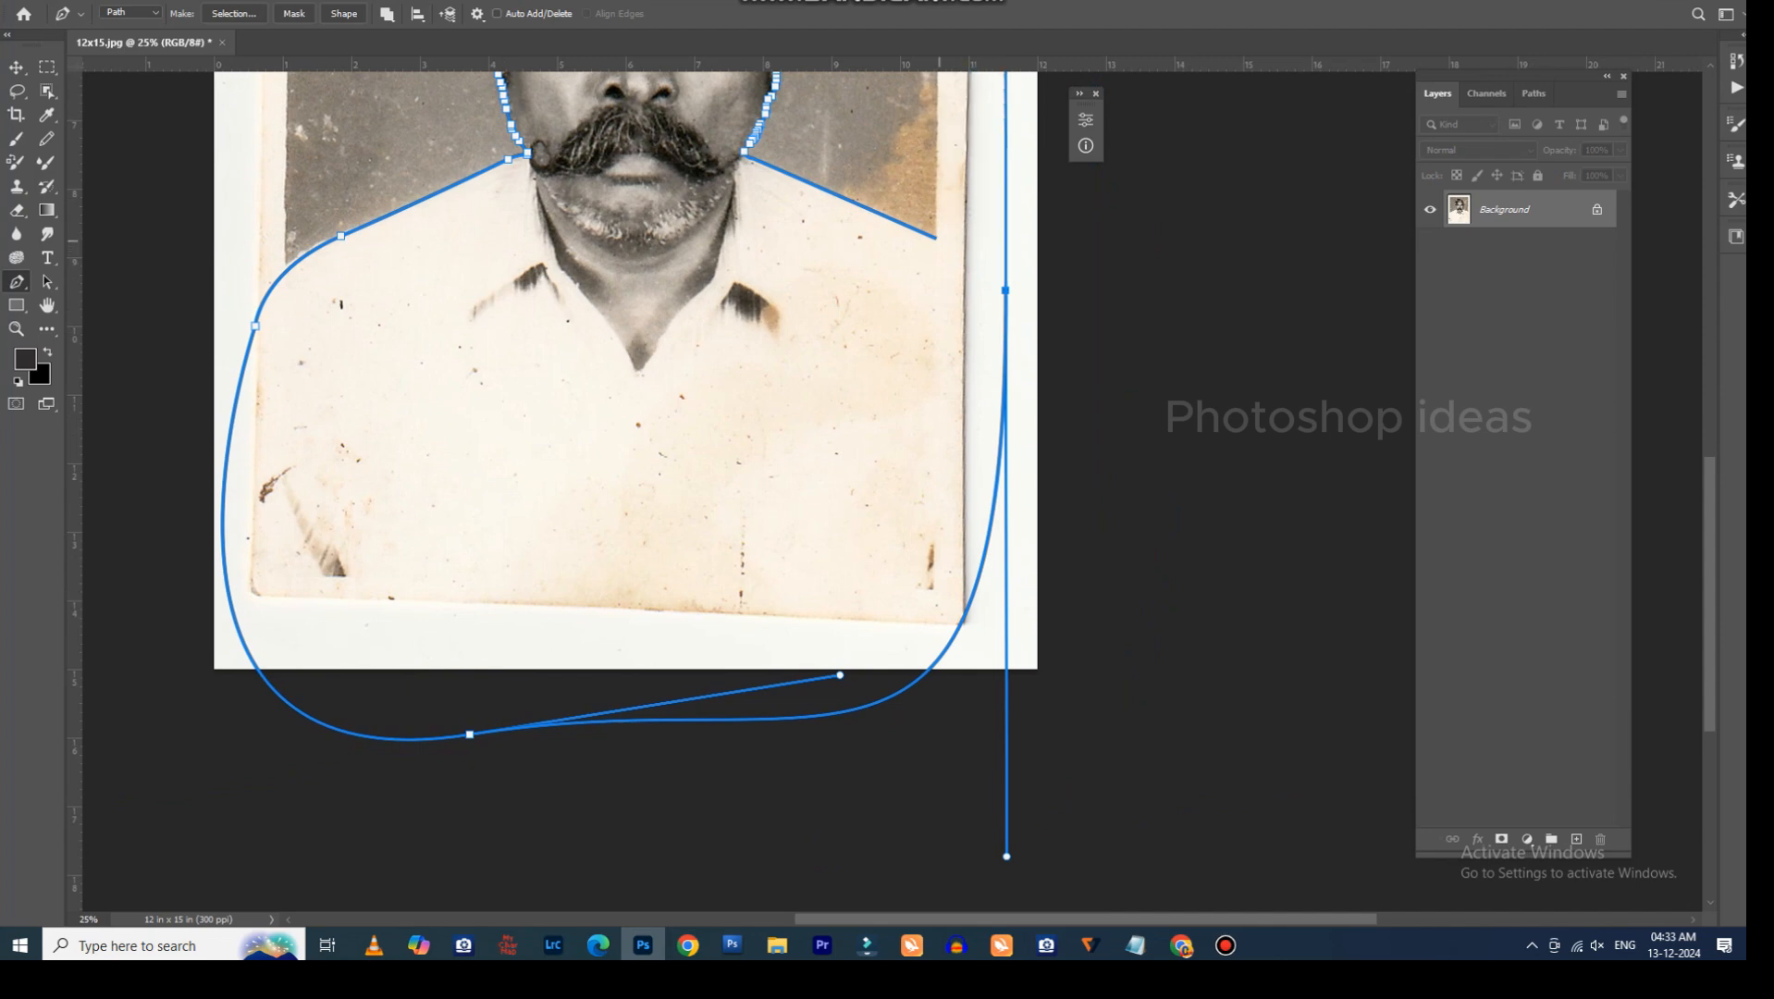
click(937, 239)
key(ctrl+Return)
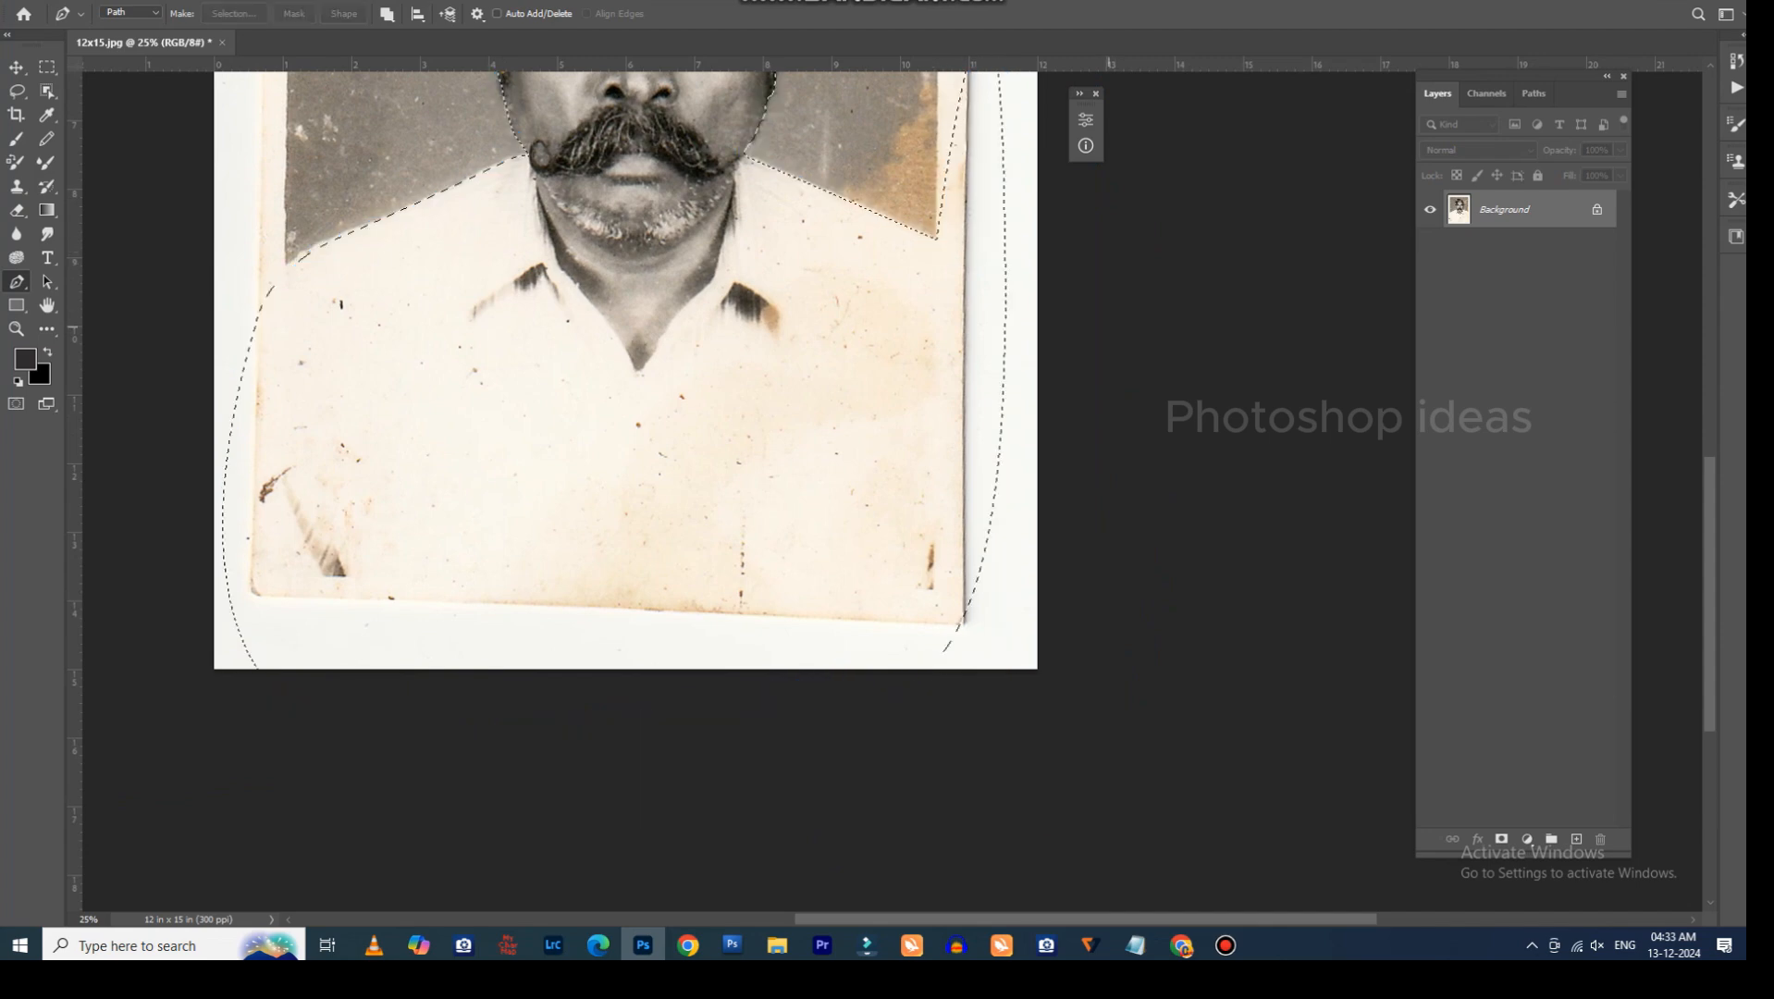
scroll(629, 491, up, 4)
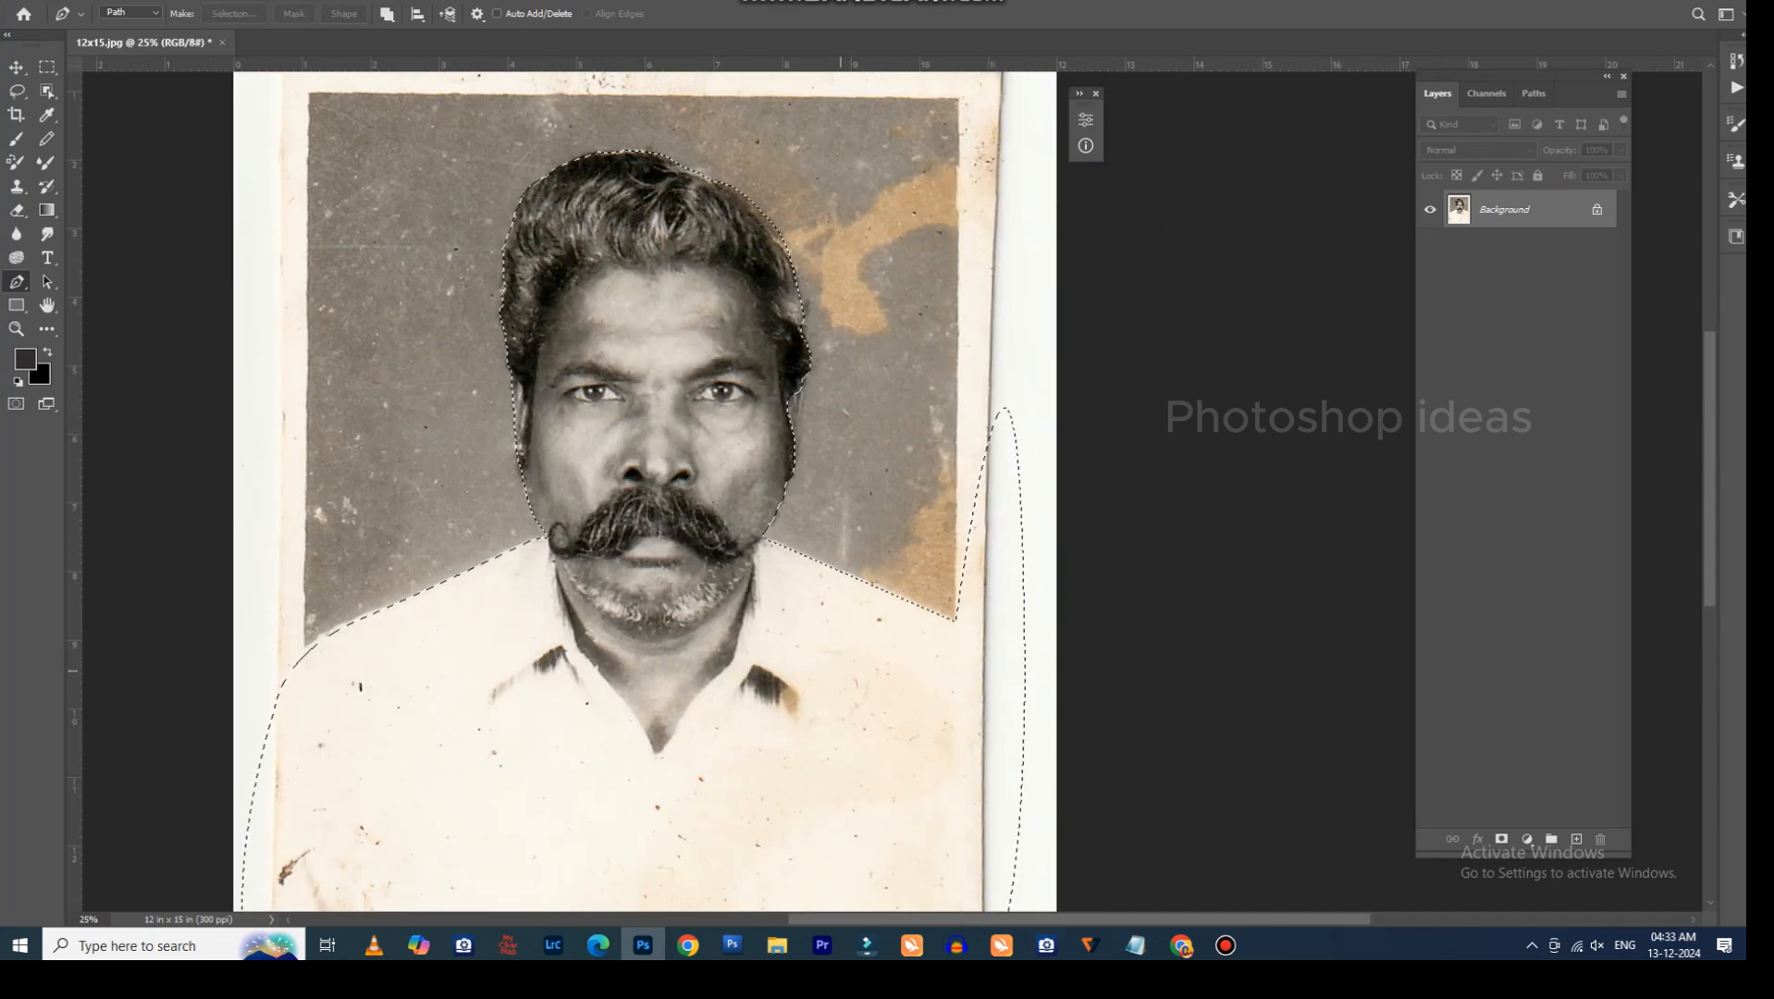
key(ctrl+alt+d)
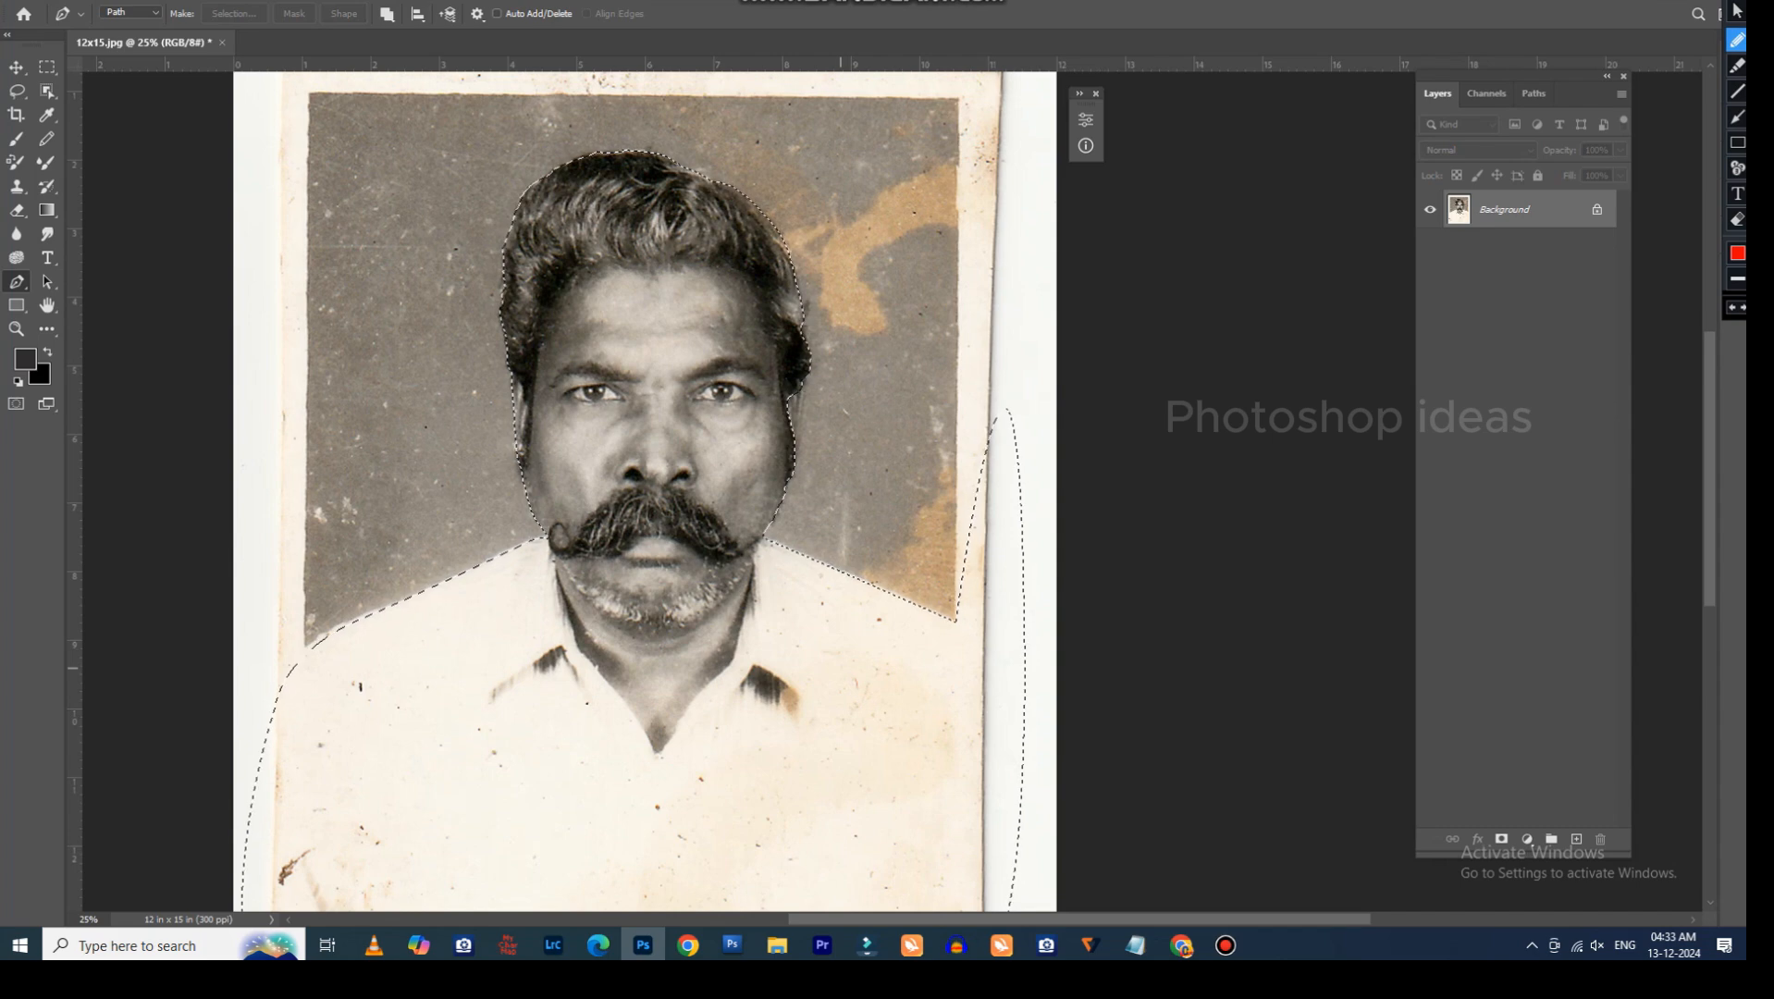
key(ctrl+alt+d)
key(ctrl+alt+d)
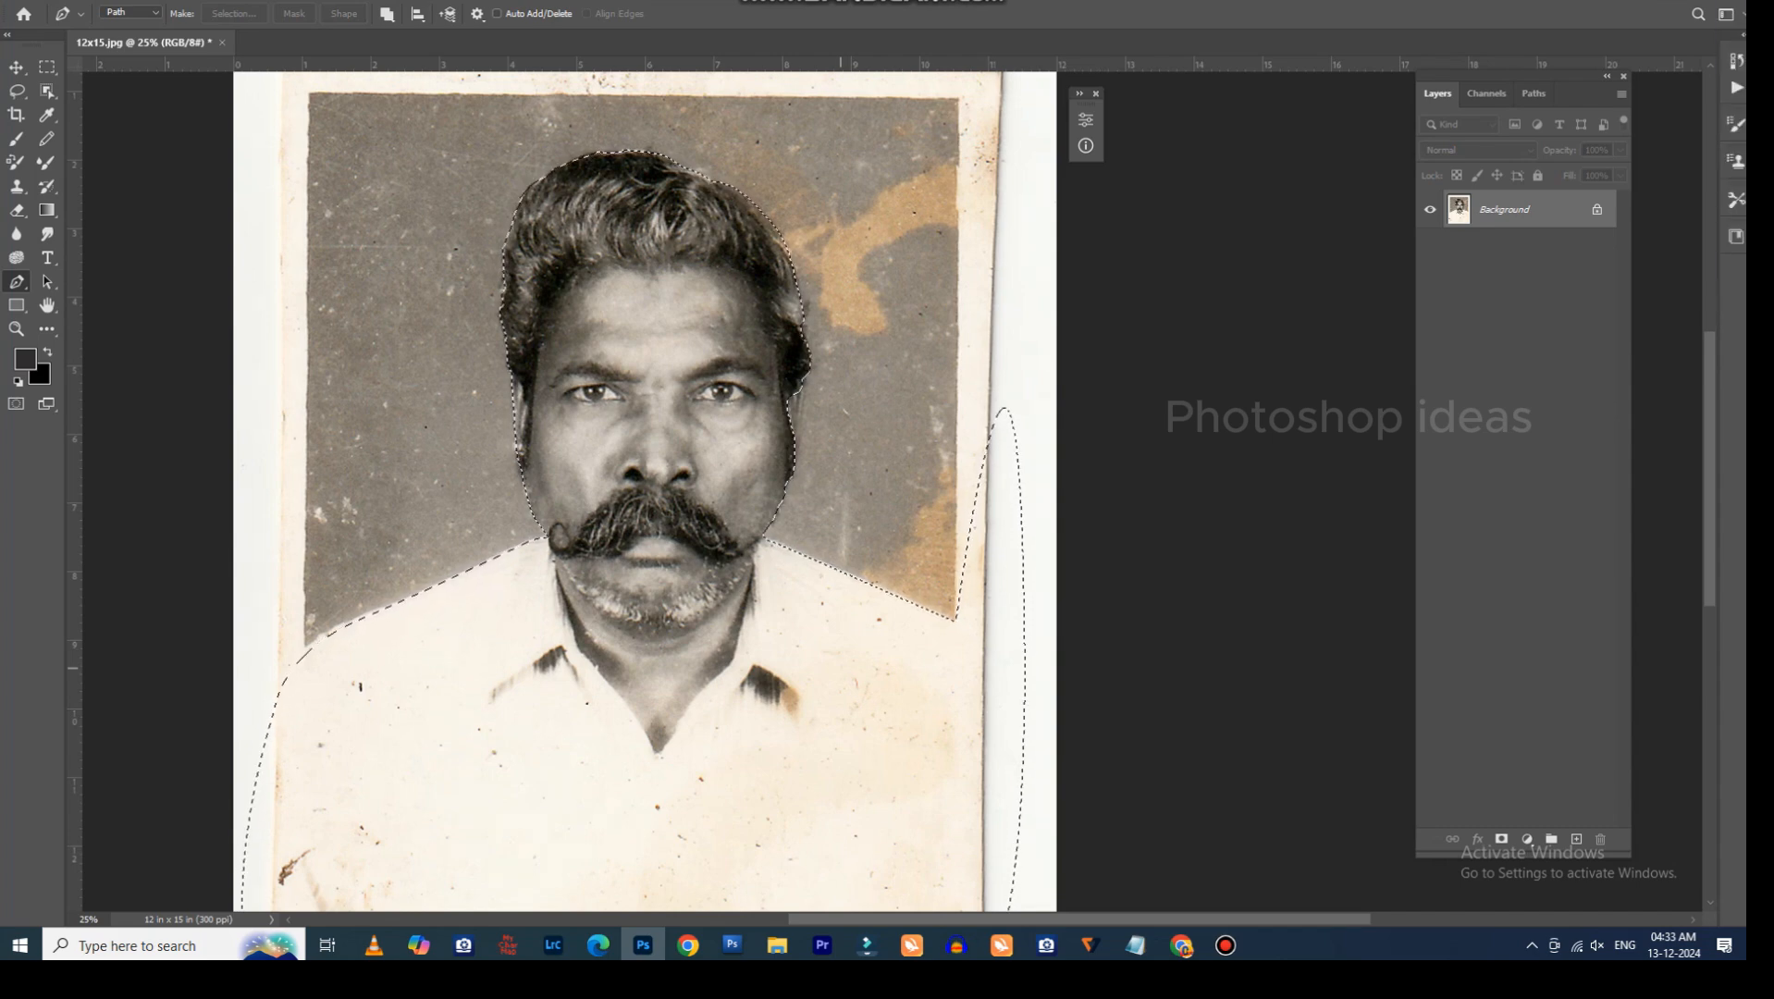
key(ctrl+d)
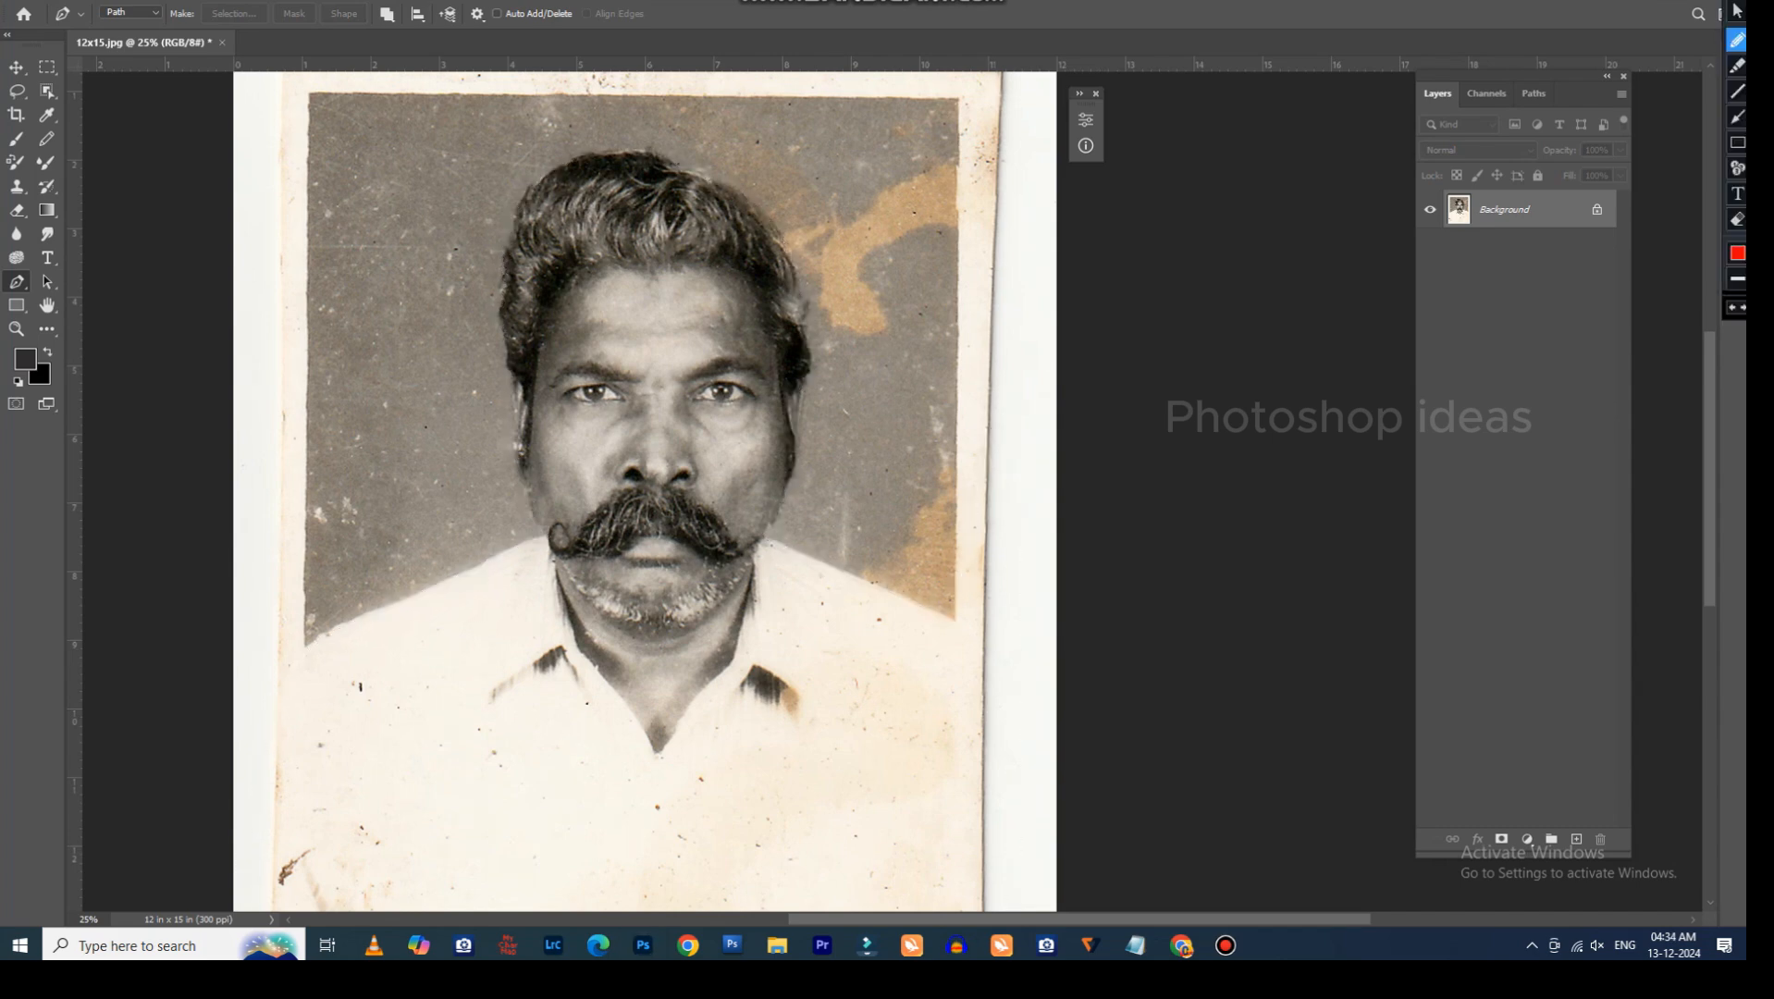
click(1737, 11)
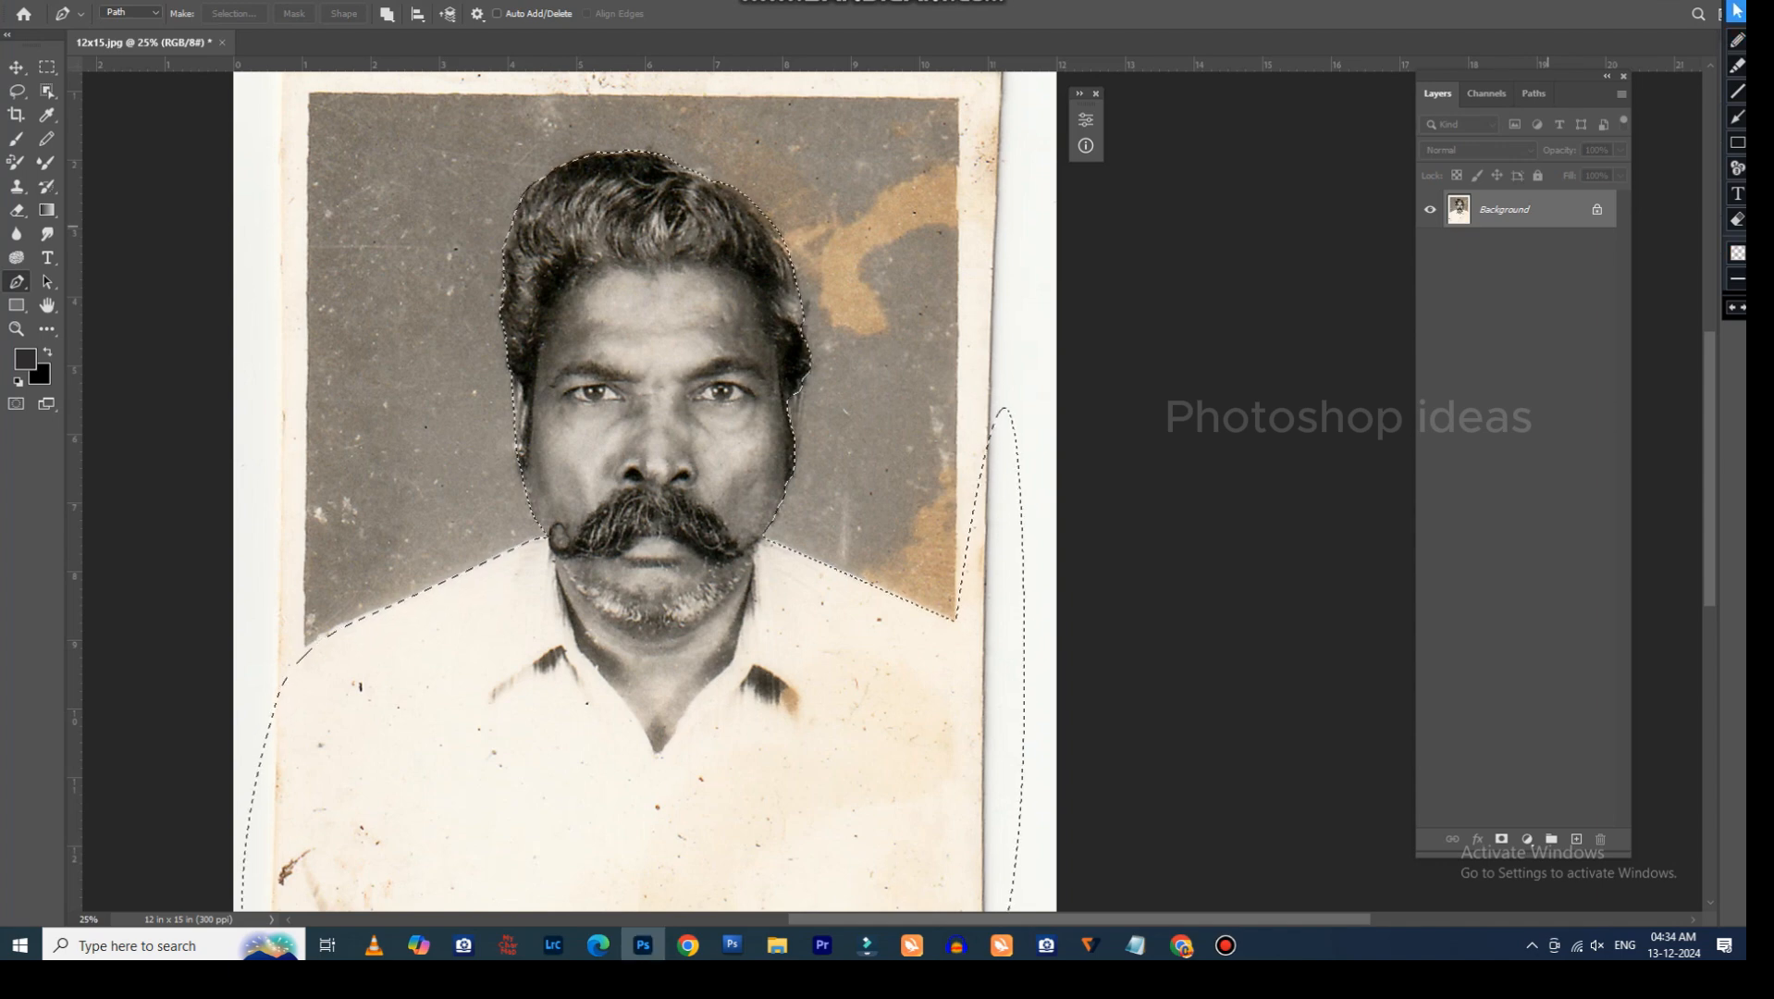
Copy the selected man onto a new layer above the original photo.
key(ctrl+j)
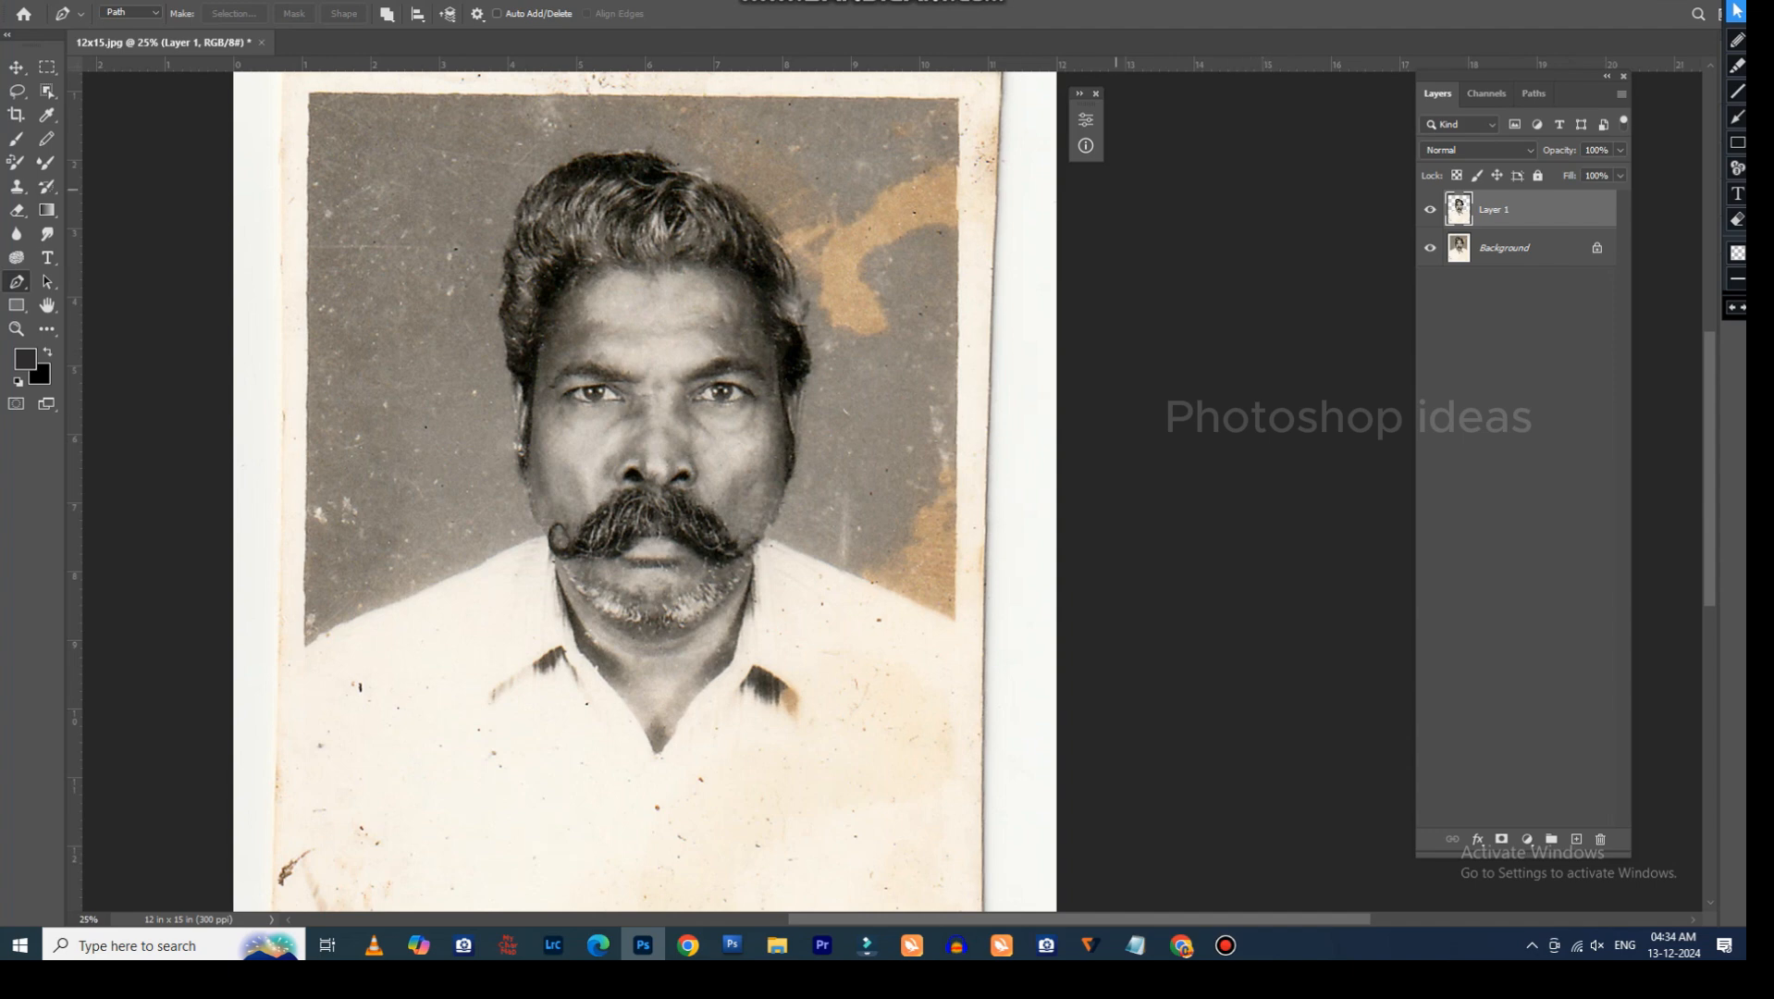
drag(843, 248, 1023, 306)
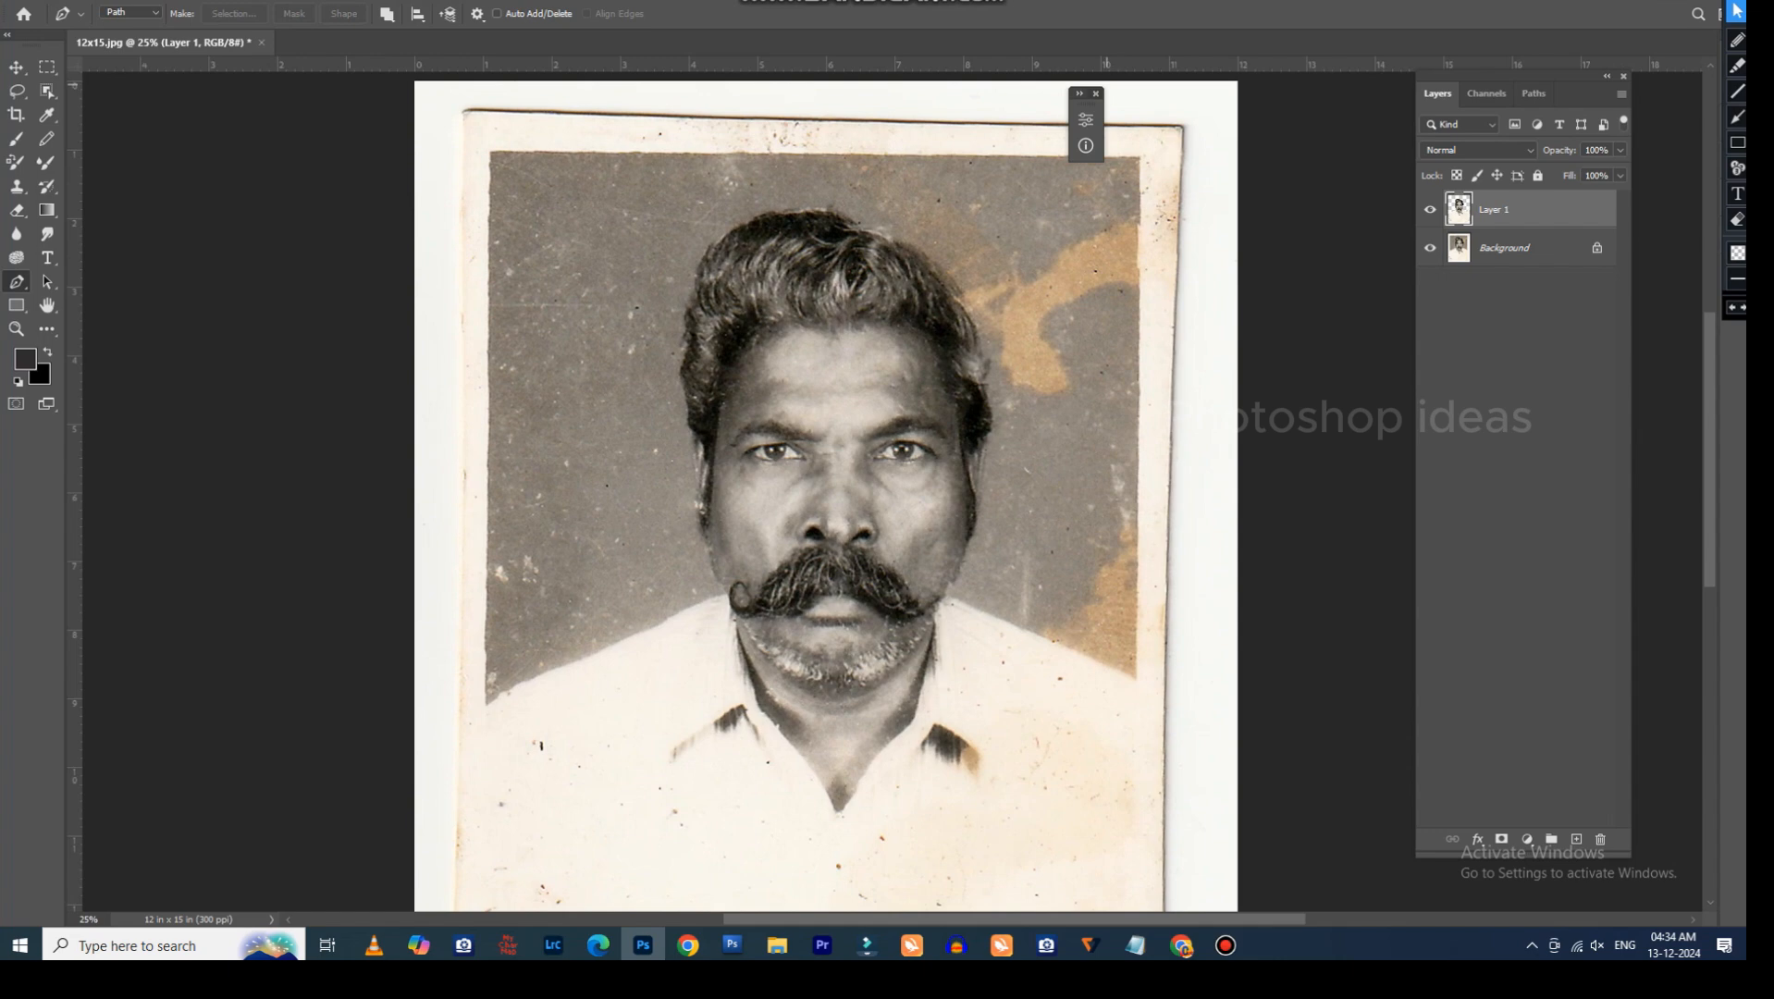
key(ctrl+plus)
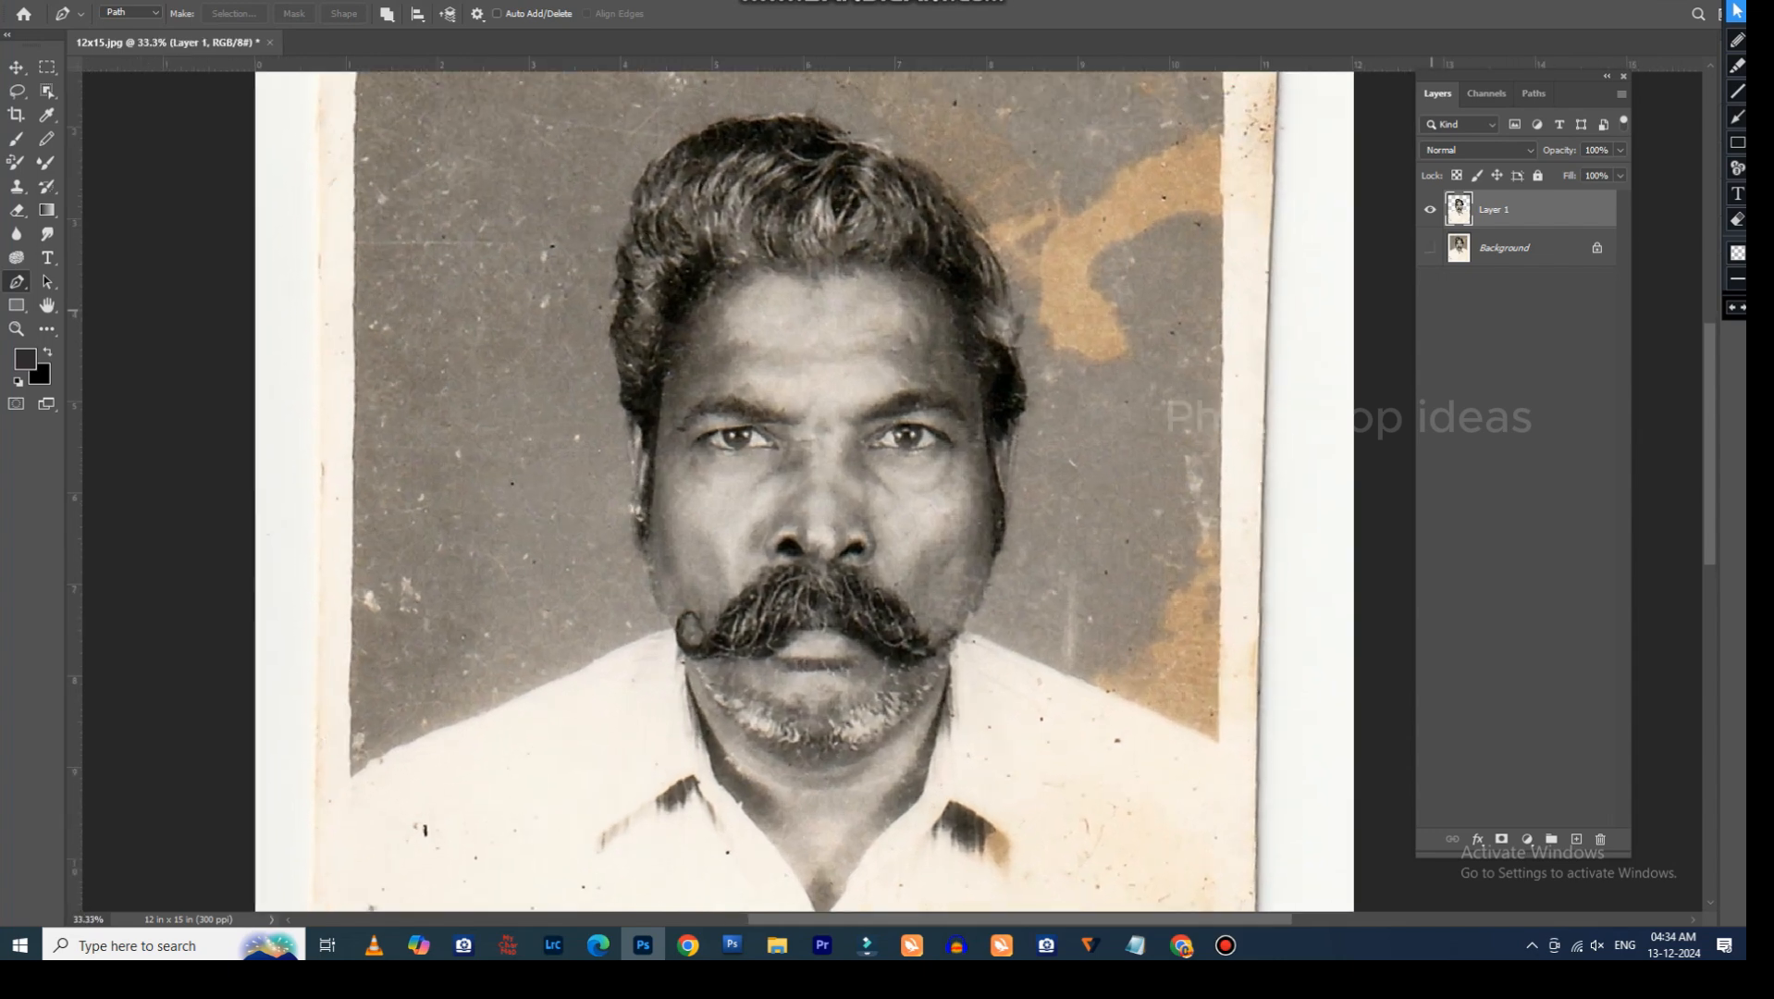
Examine the cutout's edges by alternately hiding and showing the original photo layer beneath the man.
click(1430, 248)
click(1430, 248)
click(1430, 248)
key(ctrl+minus)
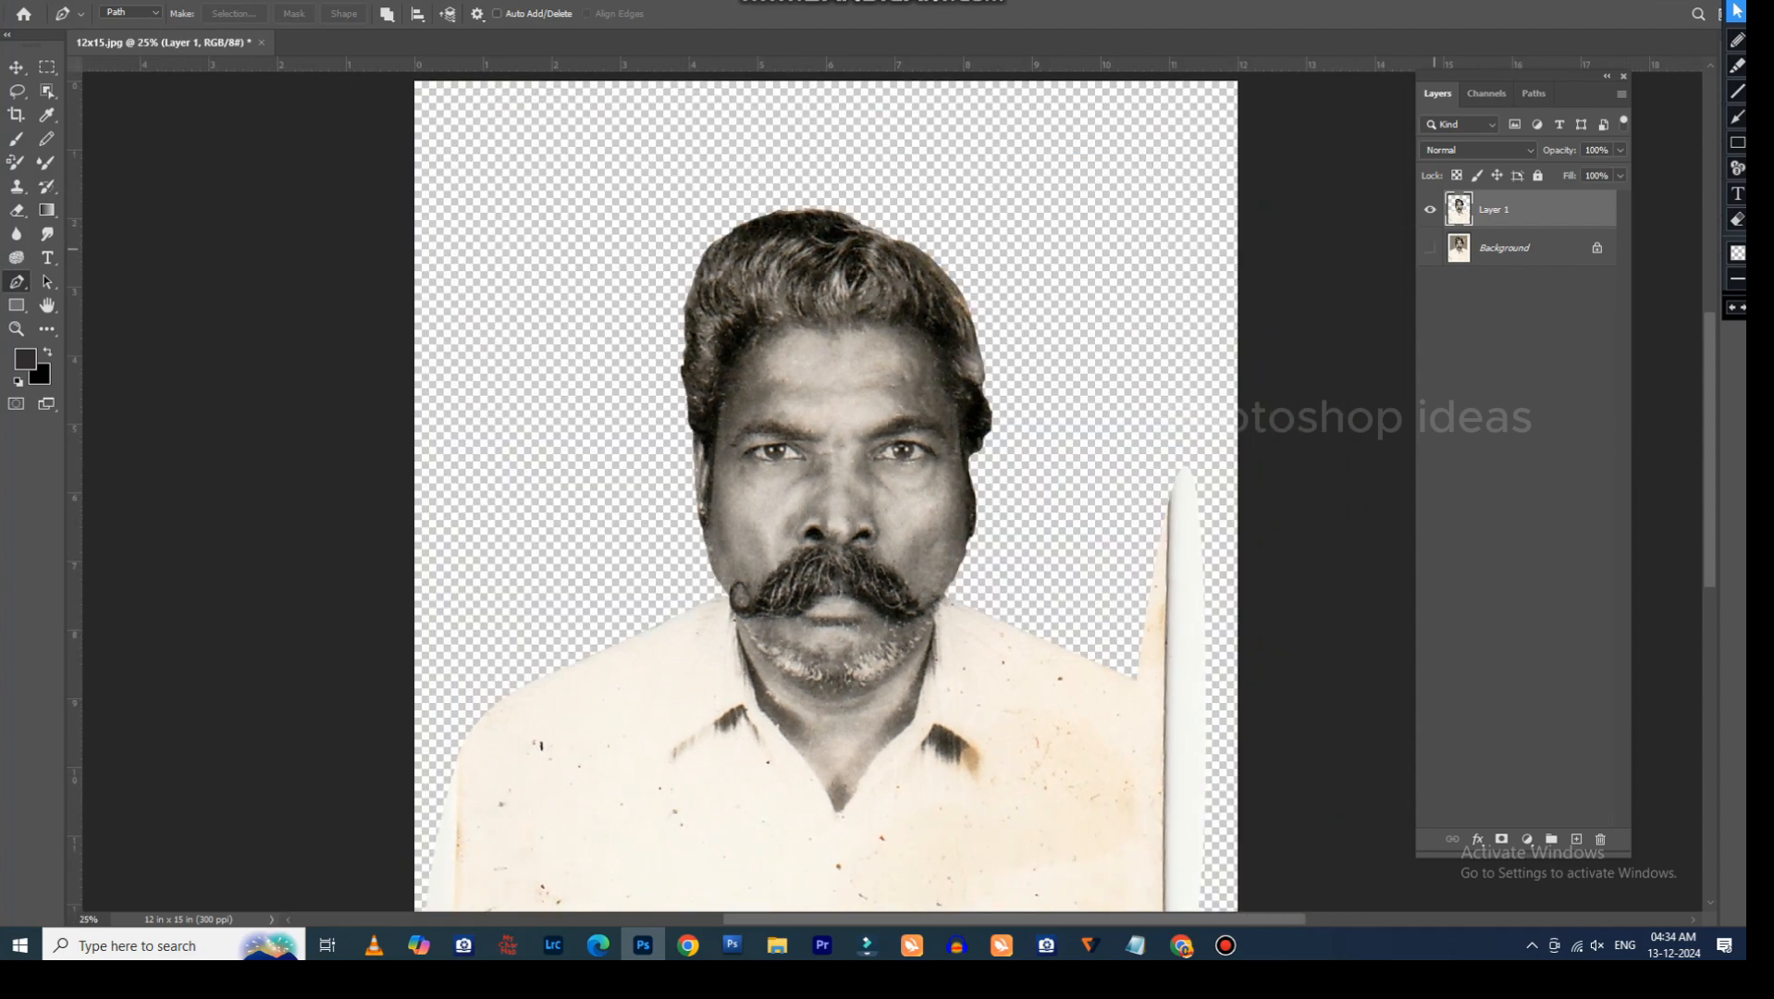
click(1430, 248)
key(ctrl+plus)
click(1430, 248)
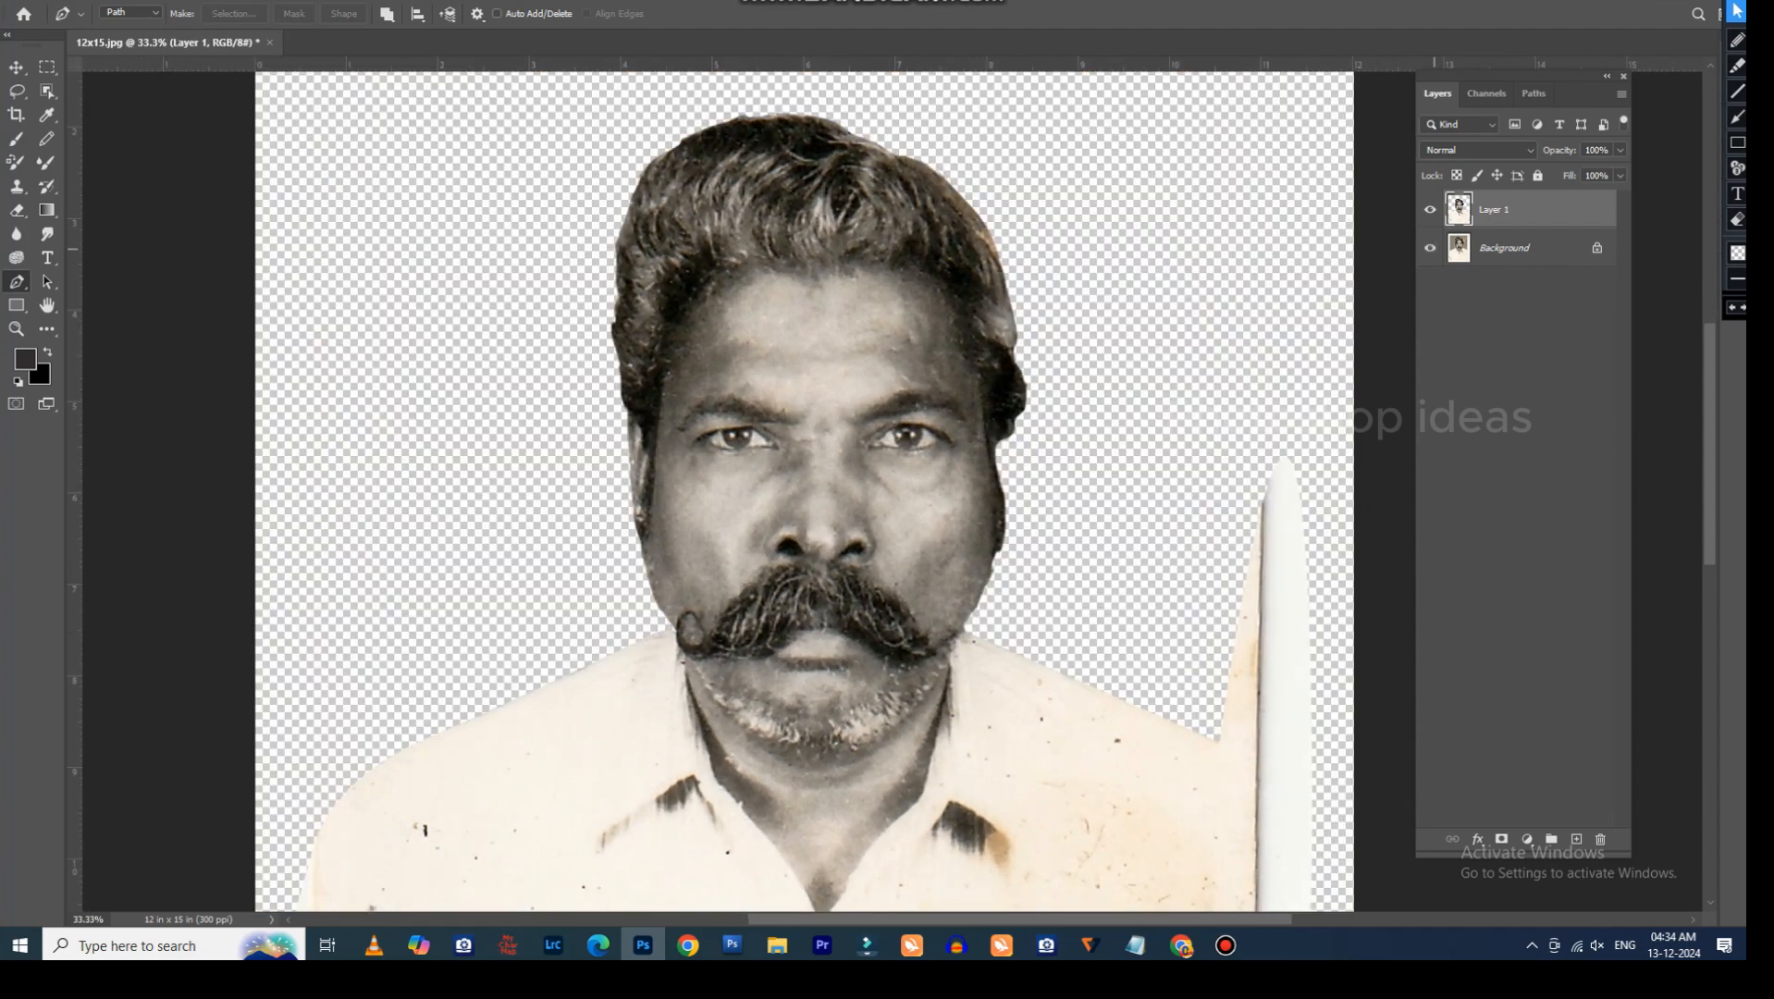
click(1431, 248)
click(1430, 248)
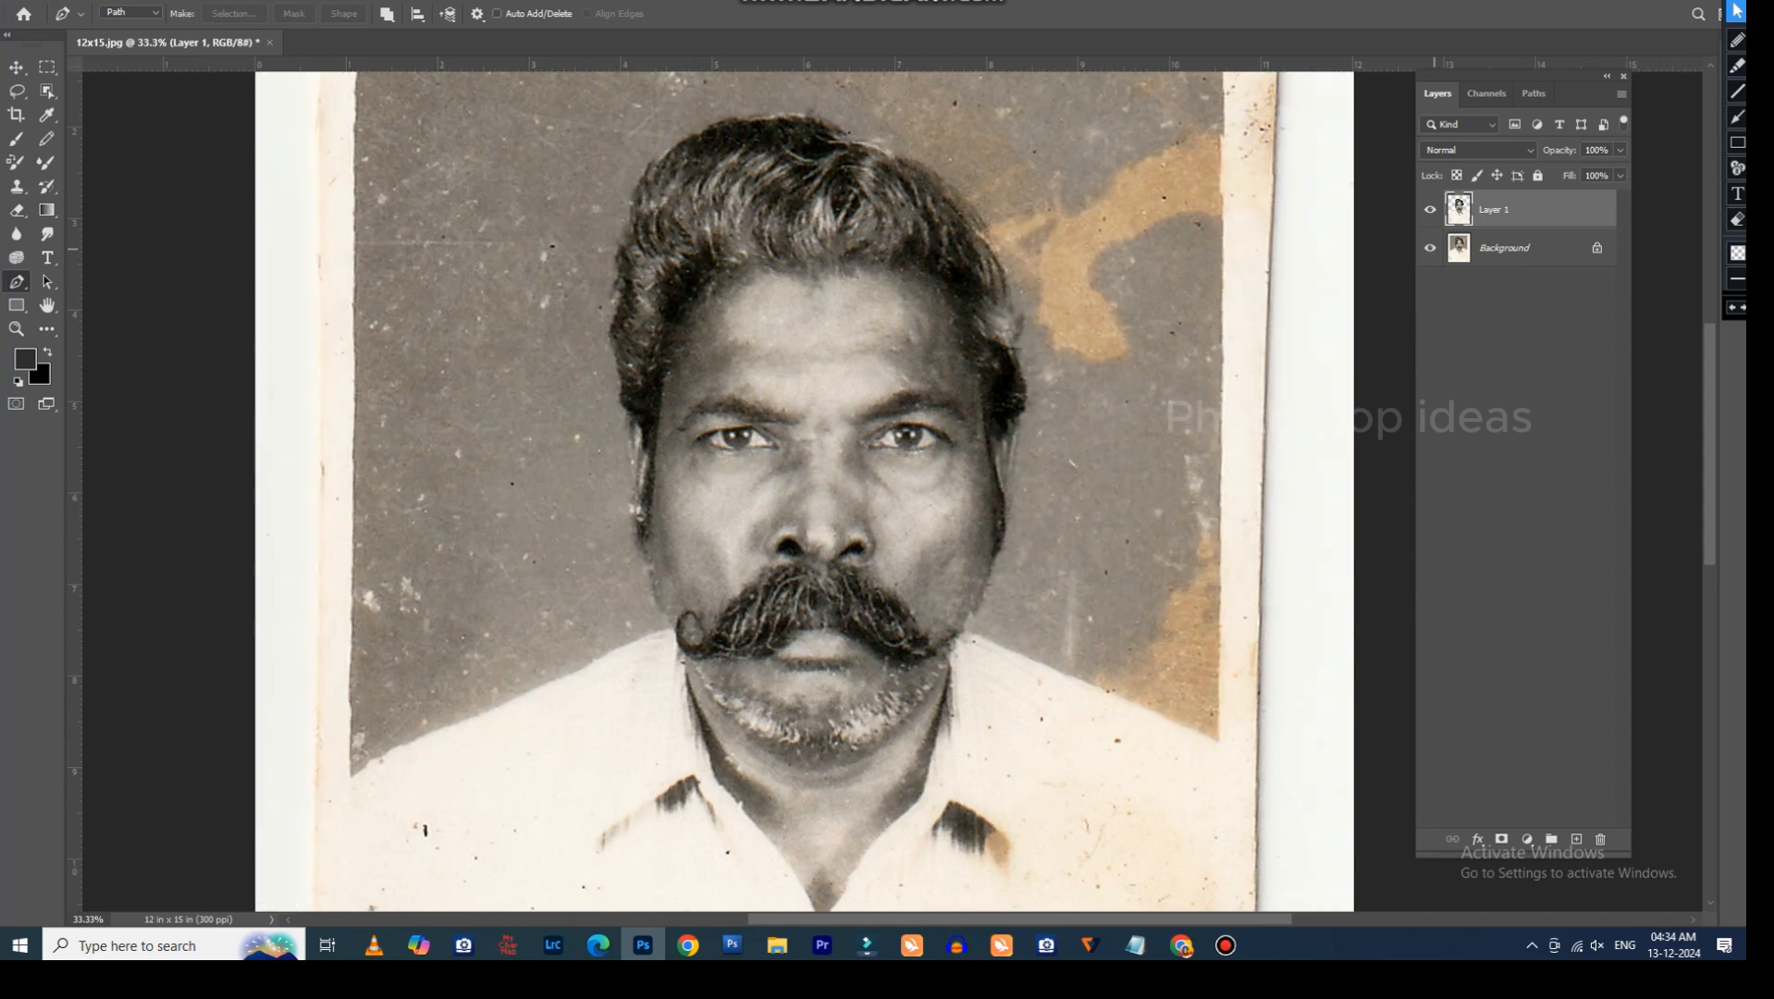
click(1430, 247)
click(1430, 248)
scroll(781, 491, down, 2)
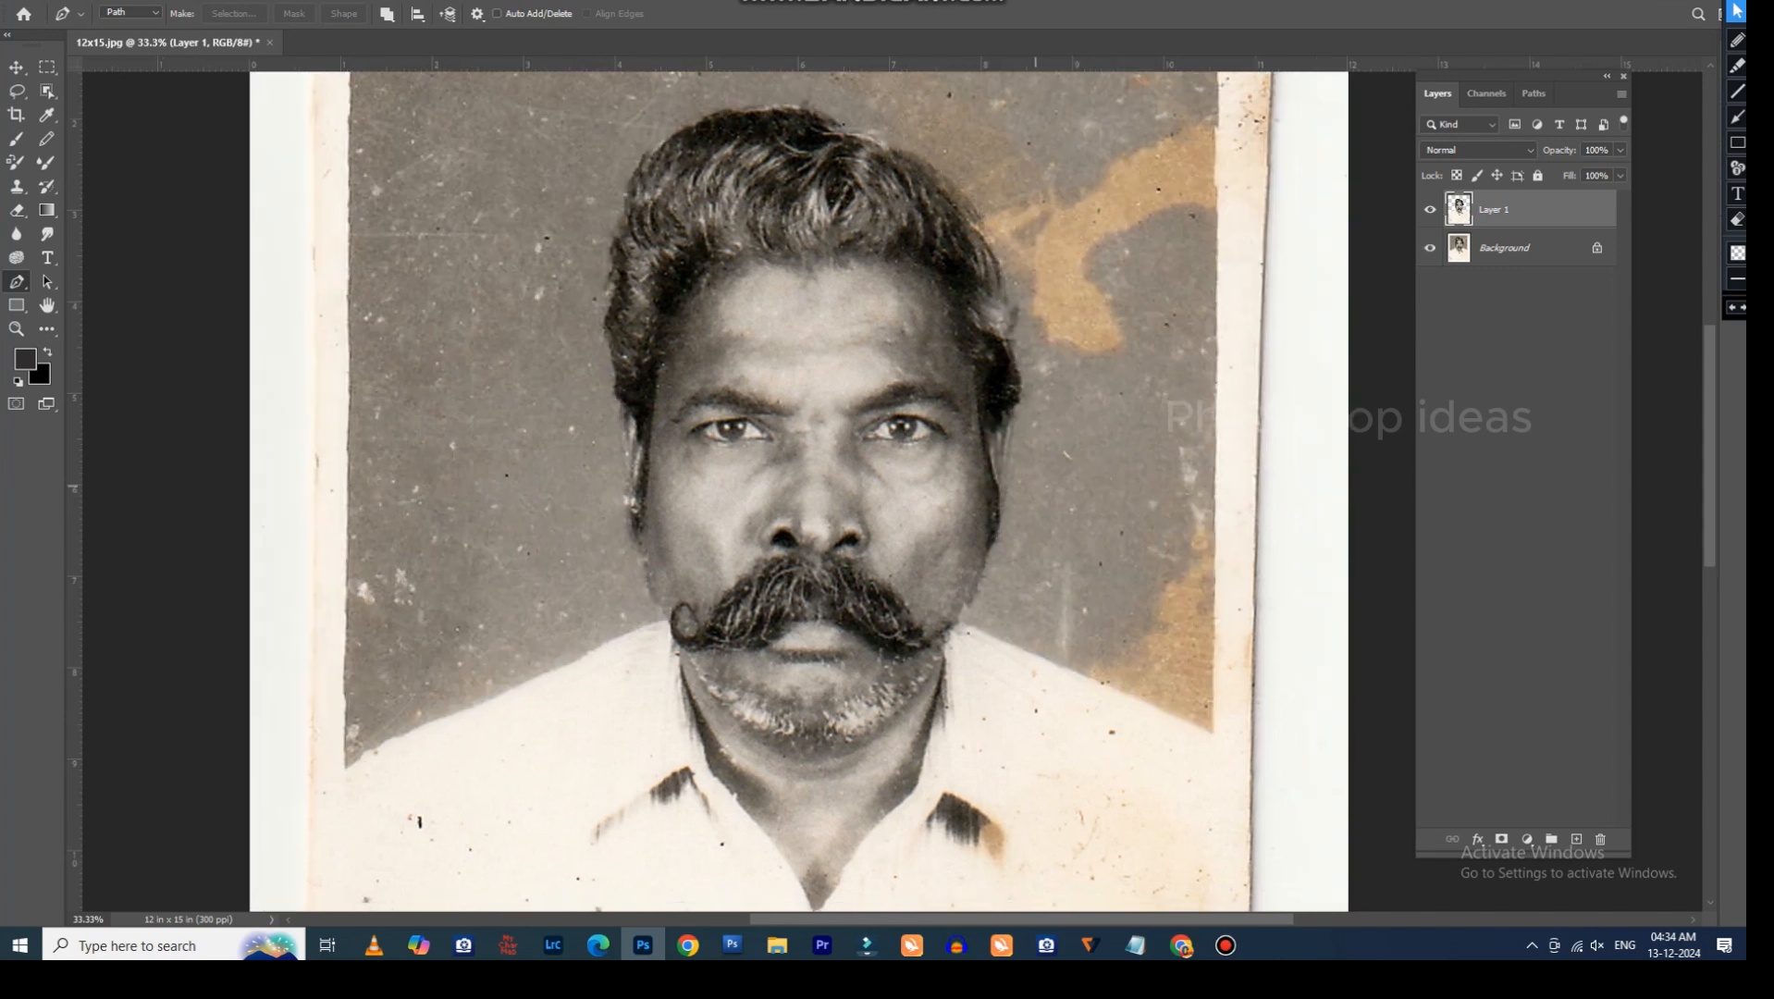
key(ctrl+minus)
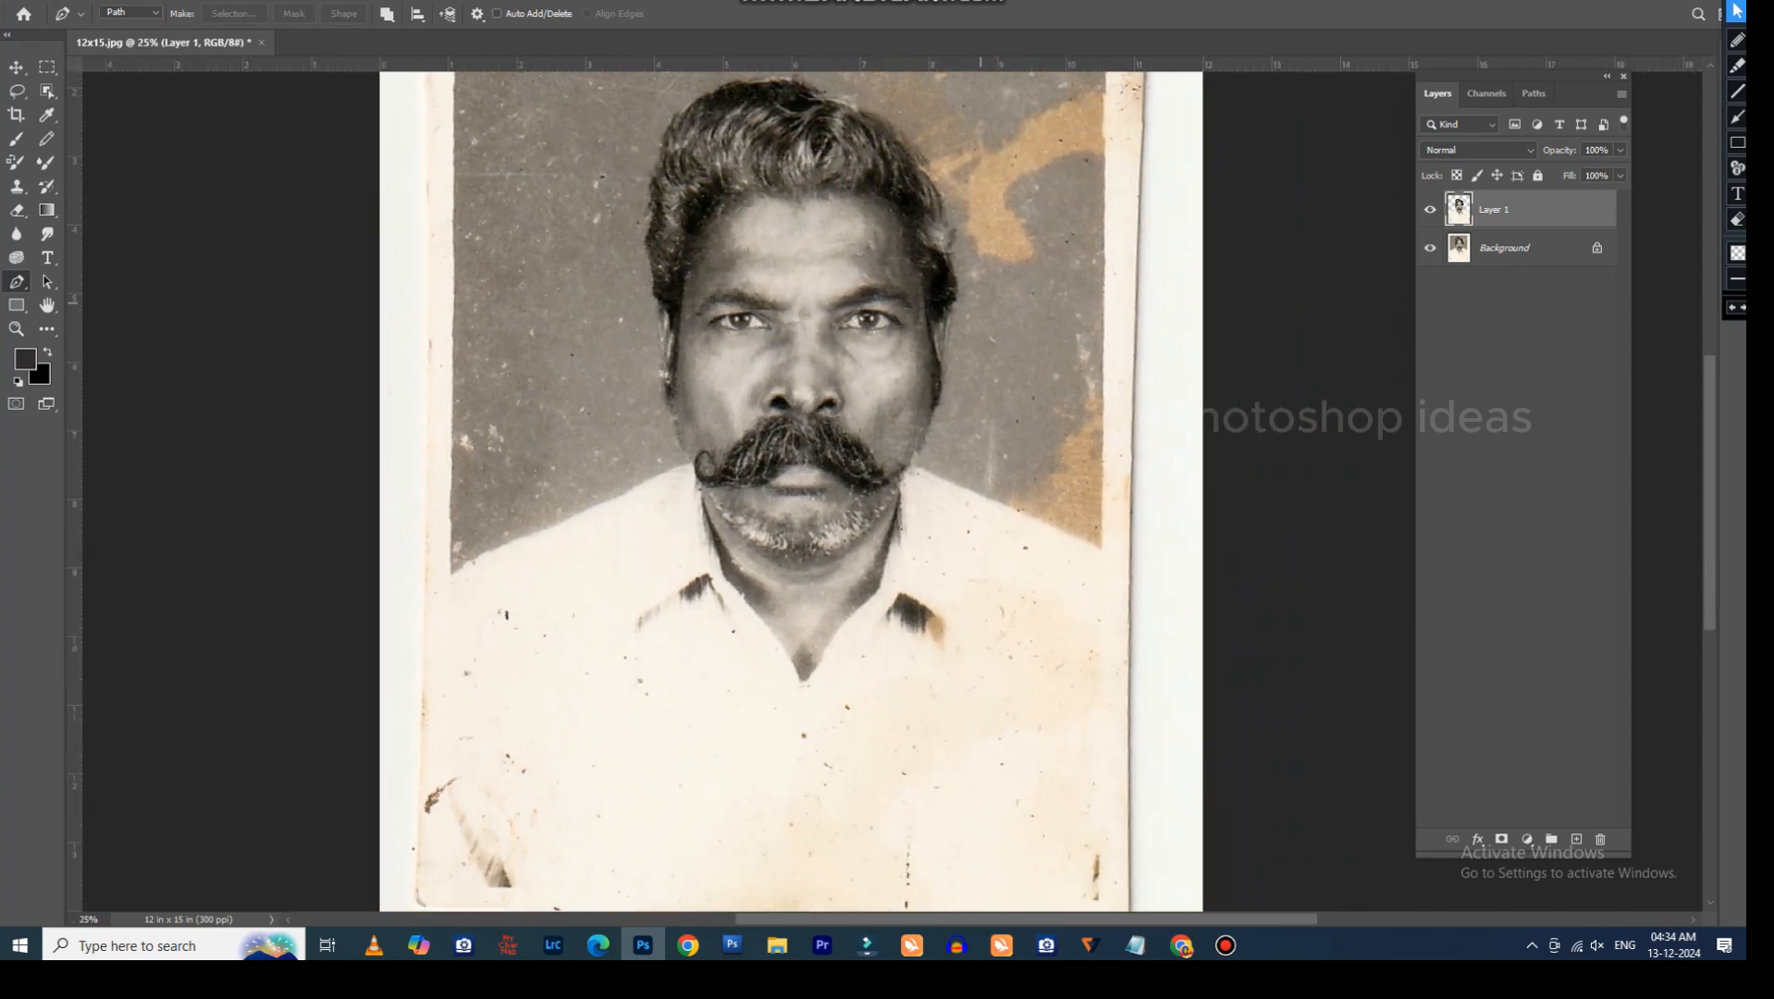
Add a new layer between the original photo and the cutout and fill it with light grey #aeaeae.
click(1507, 247)
key(ctrl+shift+n)
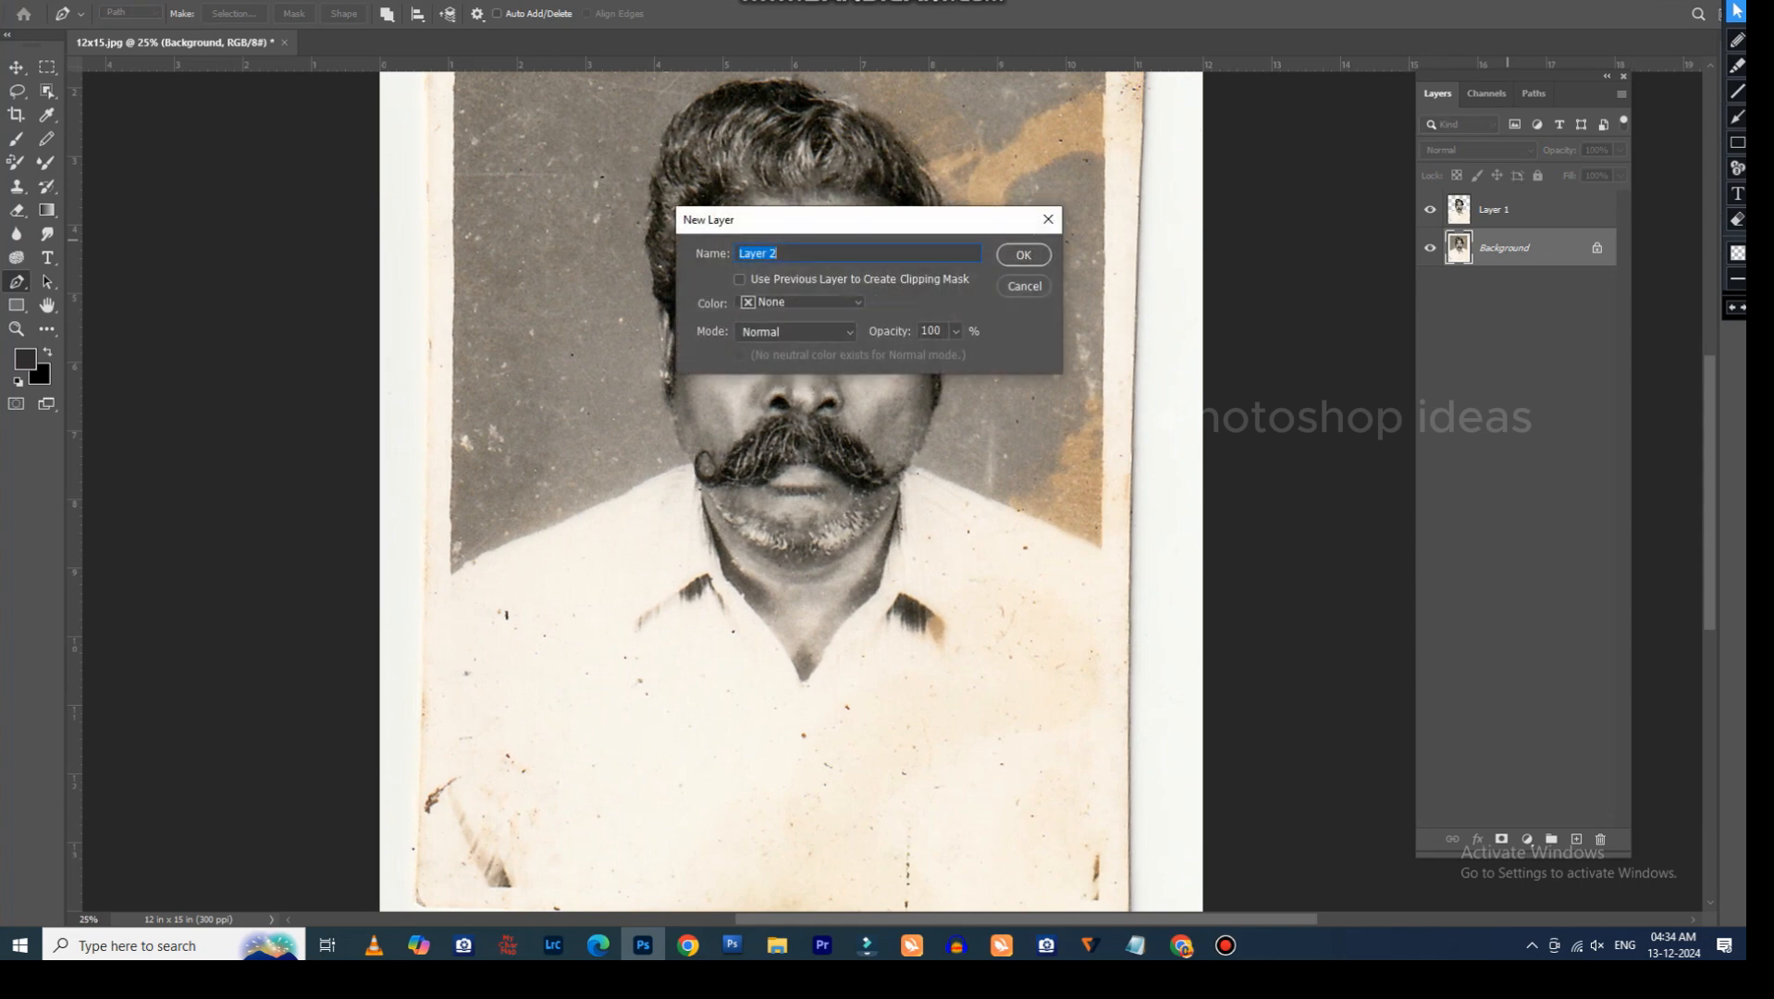
key(Return)
click(40, 374)
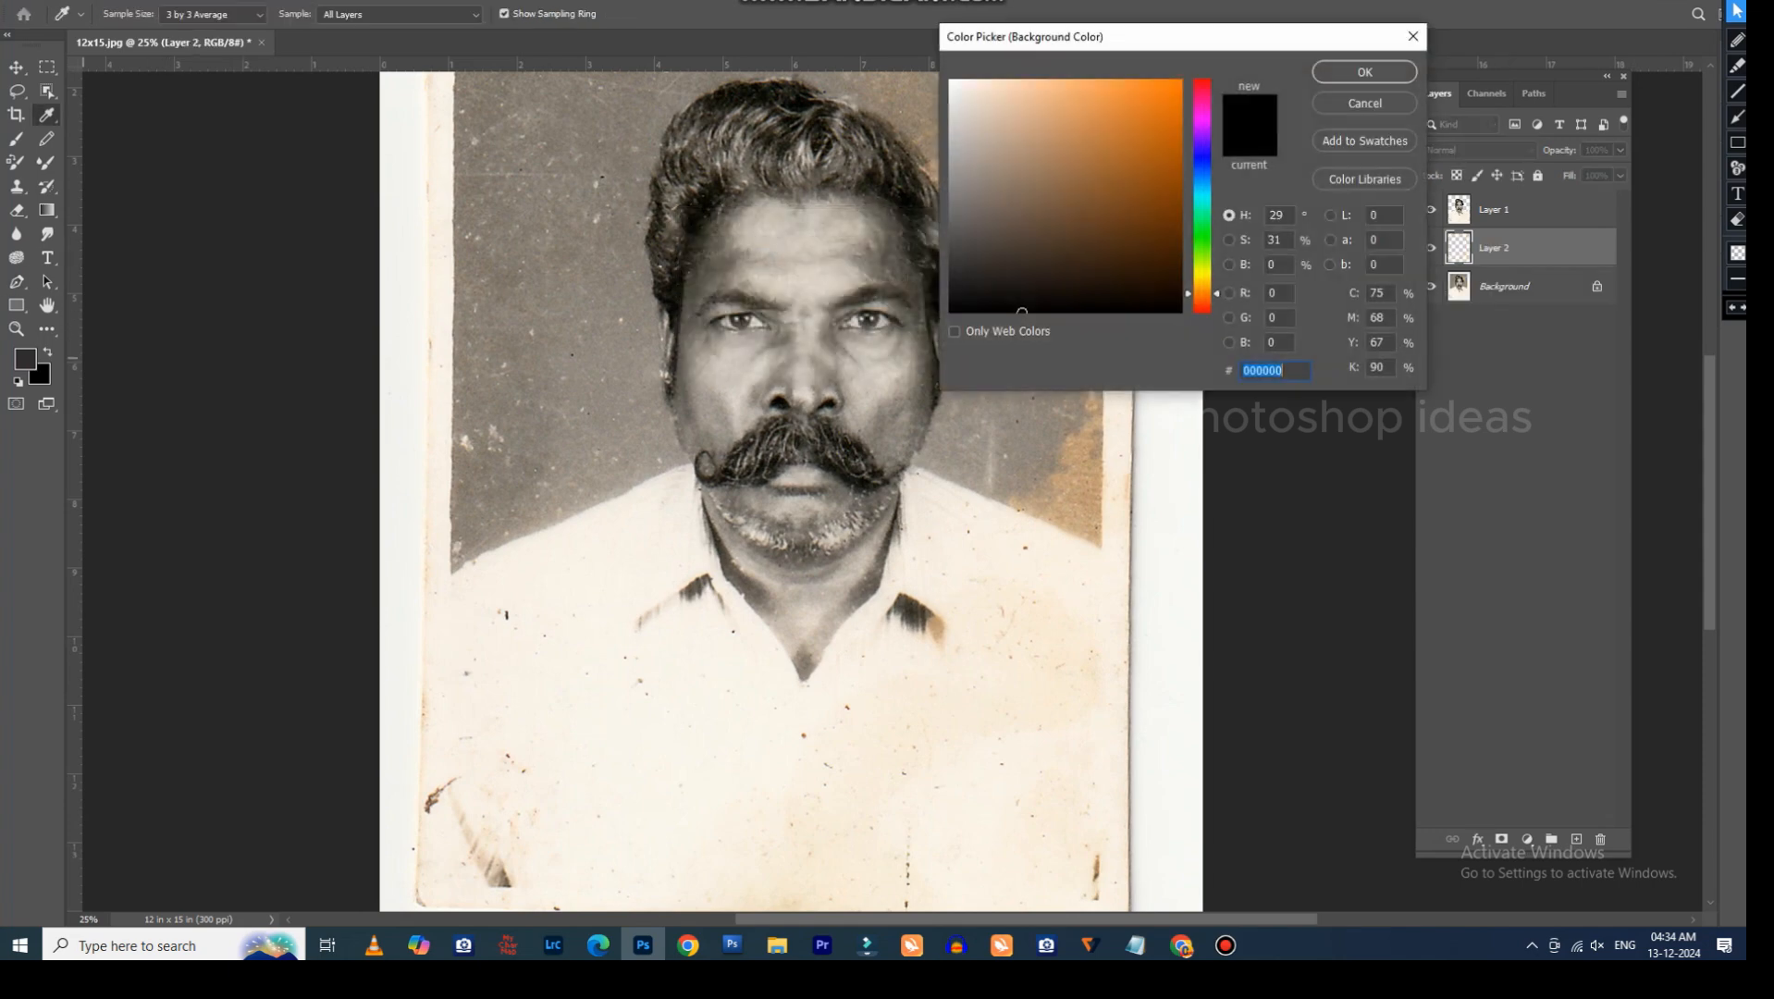
click(950, 154)
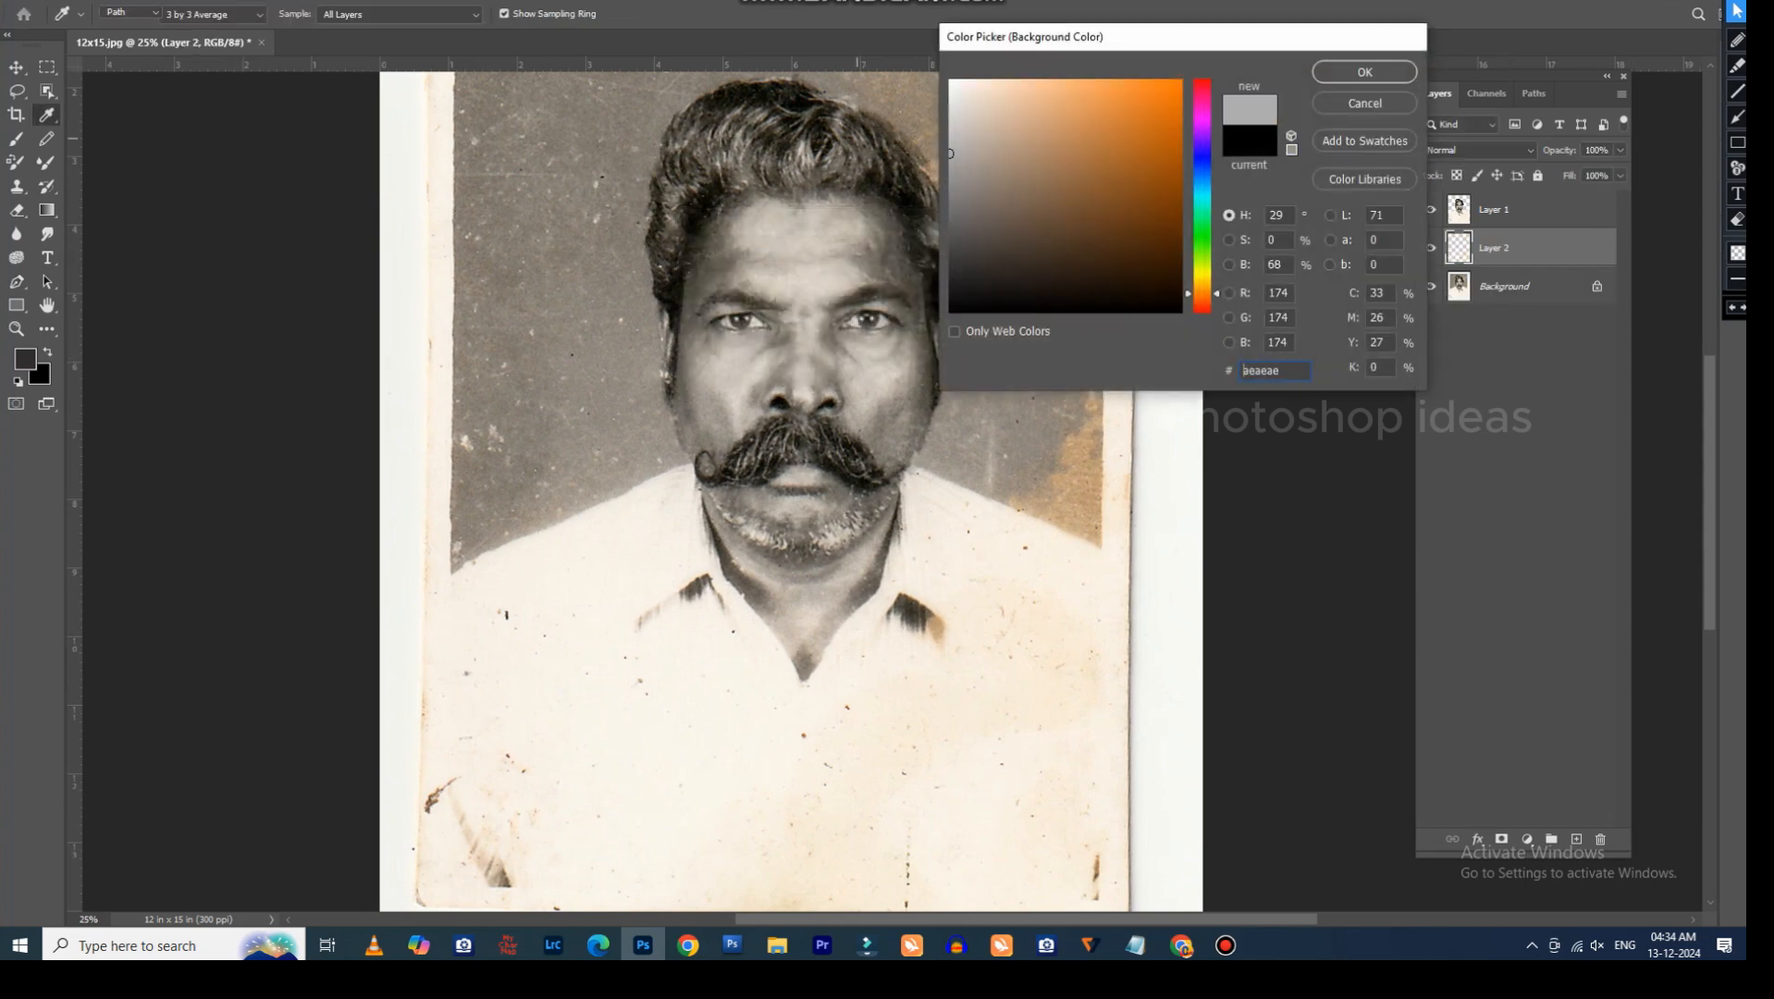
key(Return)
key(ctrl+BackSpace)
Outline the complete curled tip of the moustache with a loose Patch tool selection.
drag(854, 178, 956, 315)
key(ctrl+plus)
key(ctrl+plus)
key(ctrl+plus)
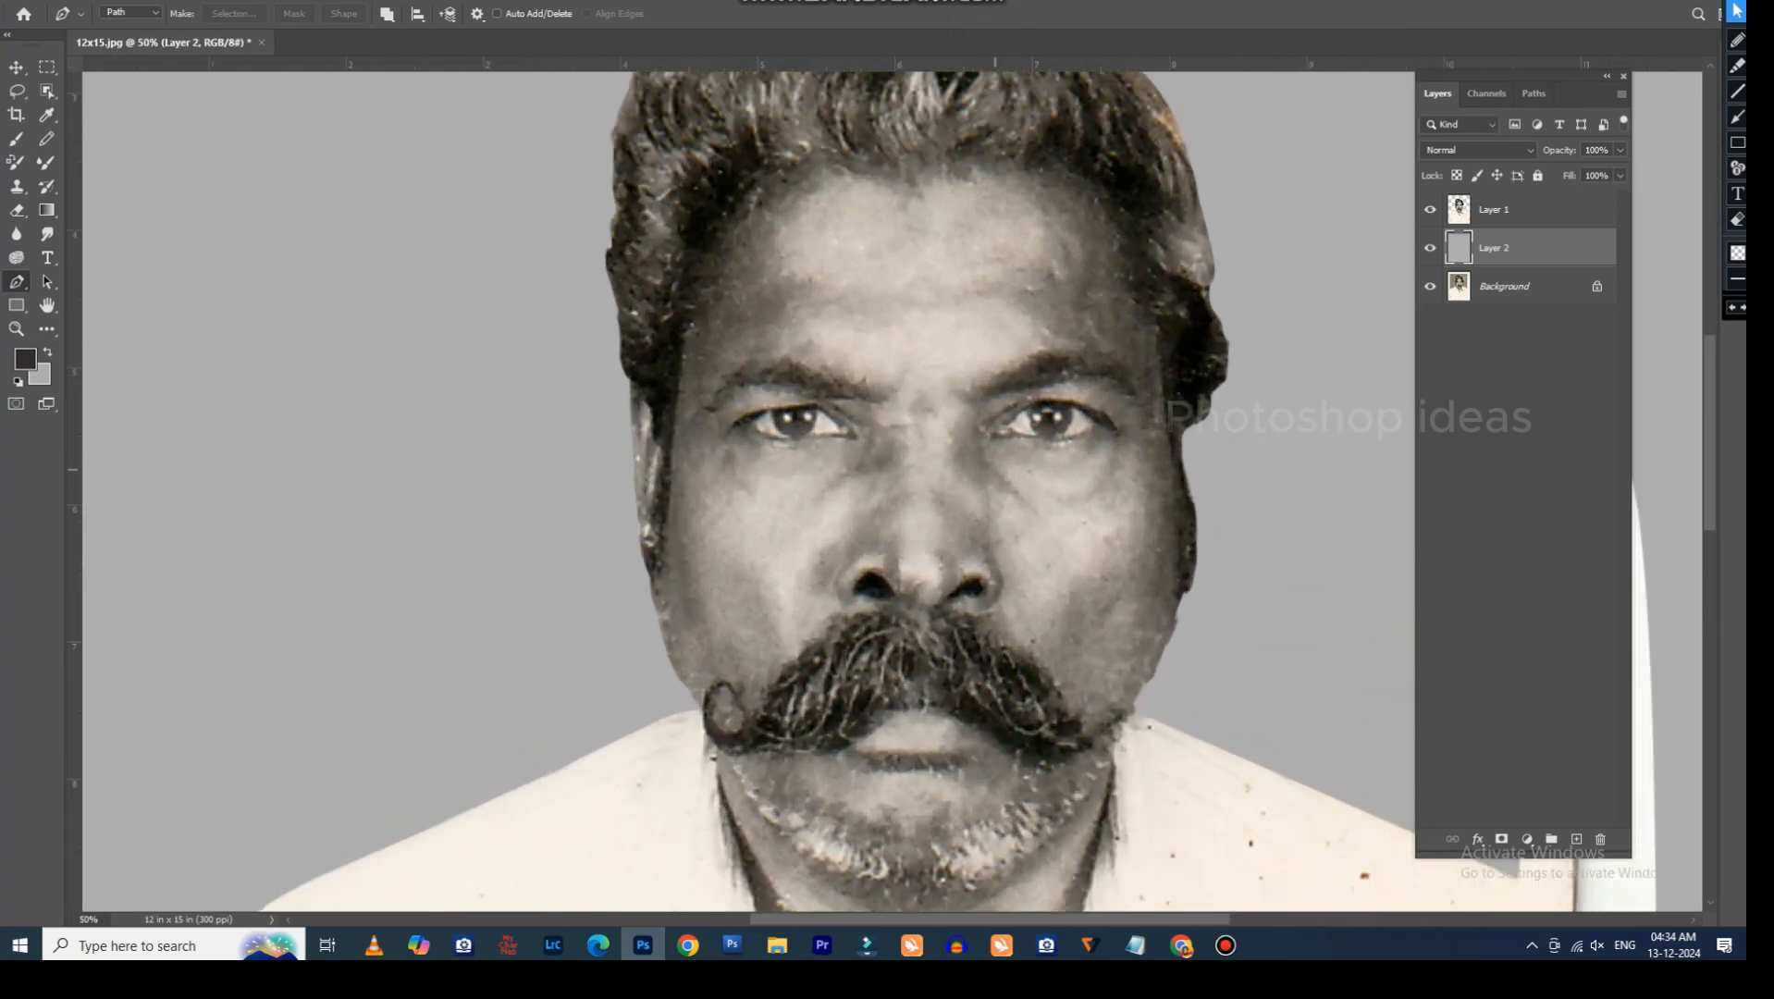
drag(996, 469, 977, 238)
key(ctrl+plus)
key(ctrl+plus)
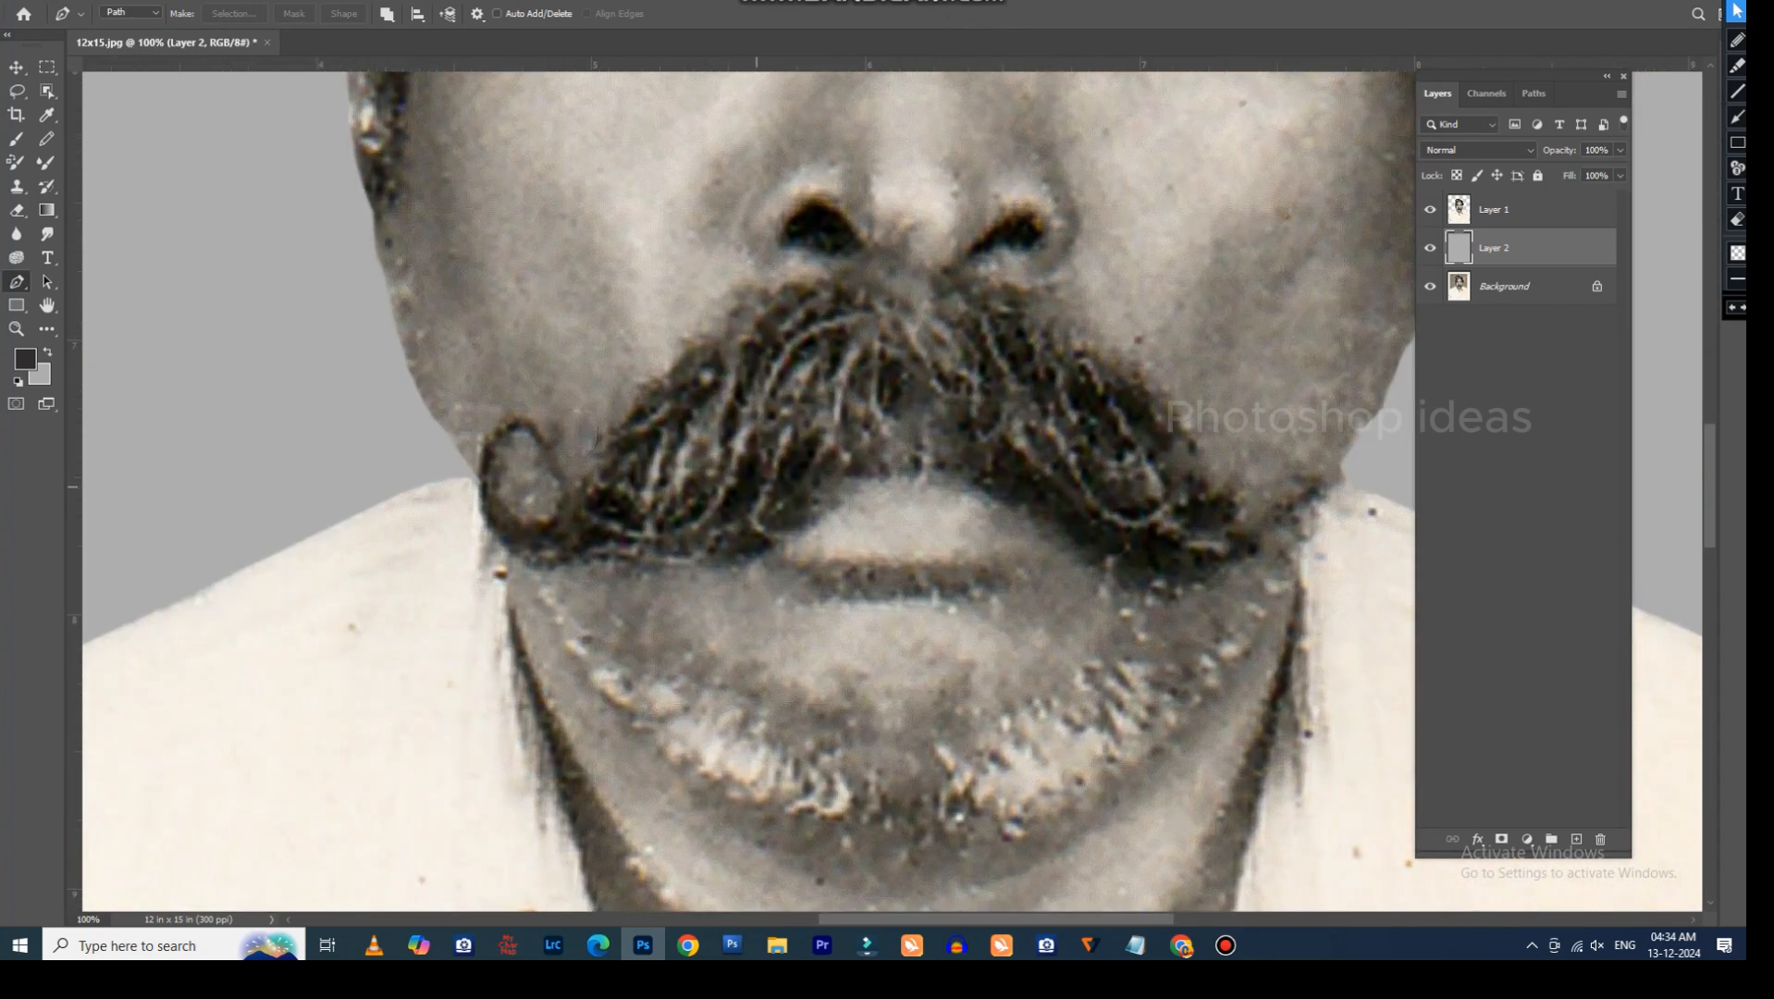
drag(595, 438, 639, 418)
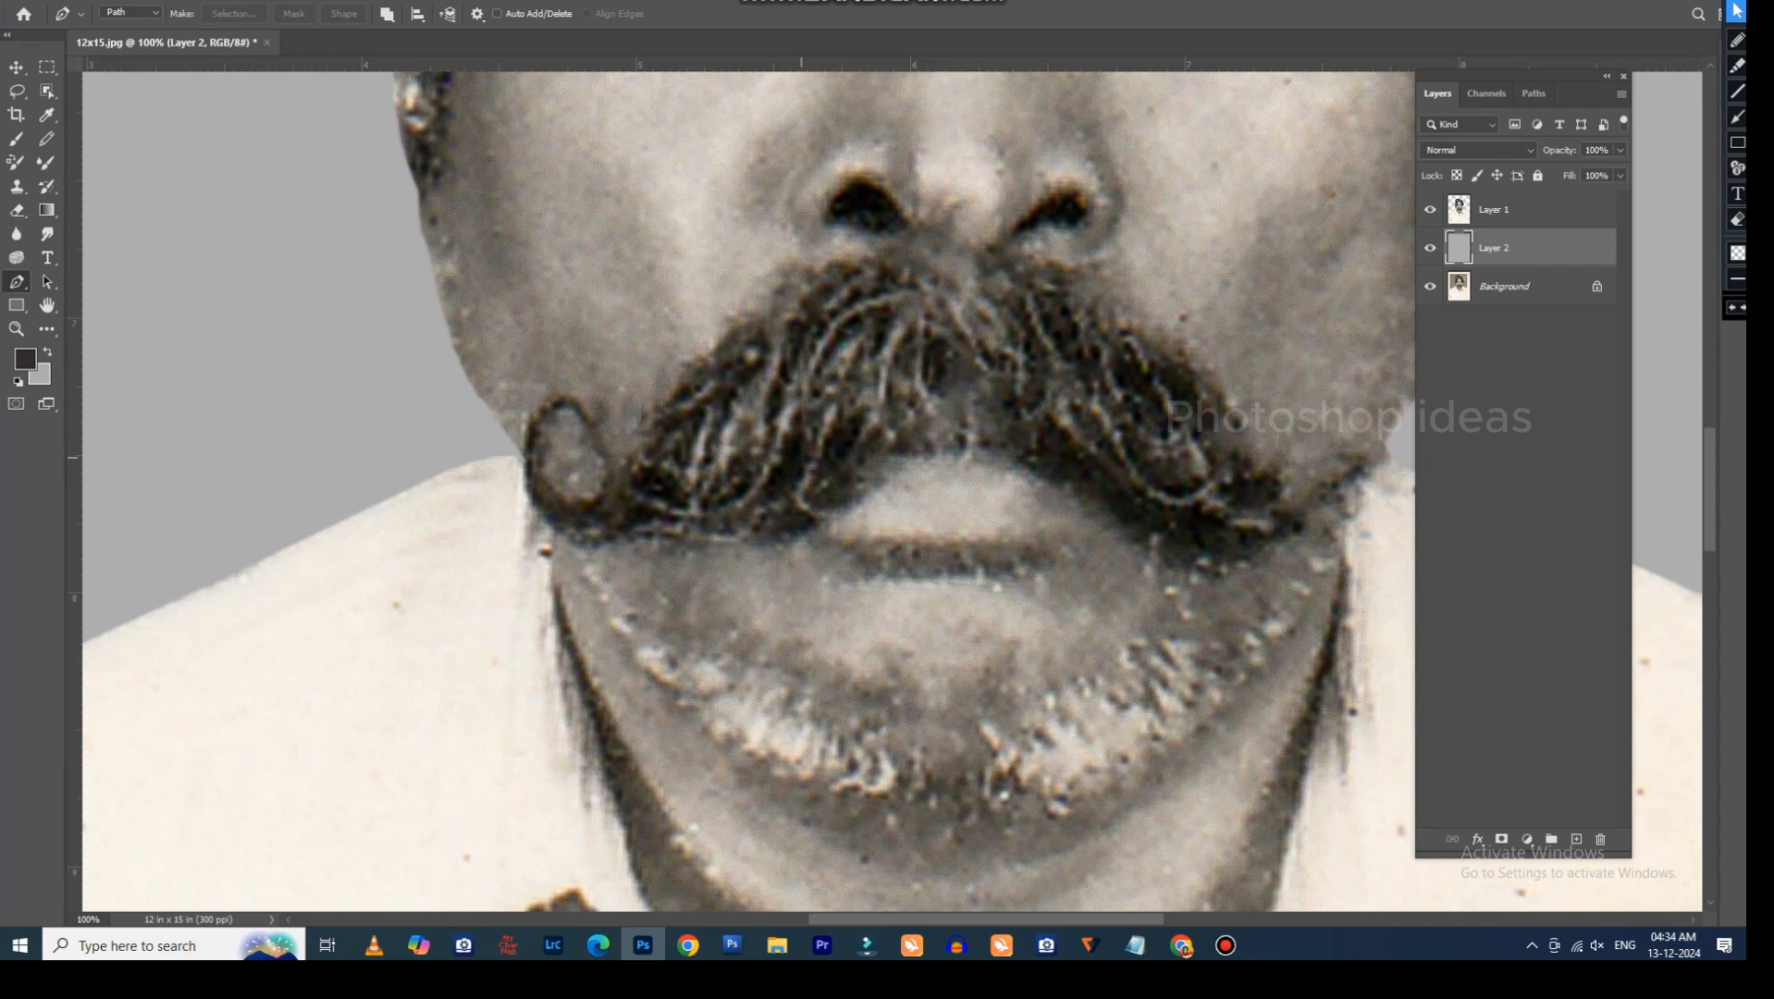
key(j)
drag(699, 431, 749, 339)
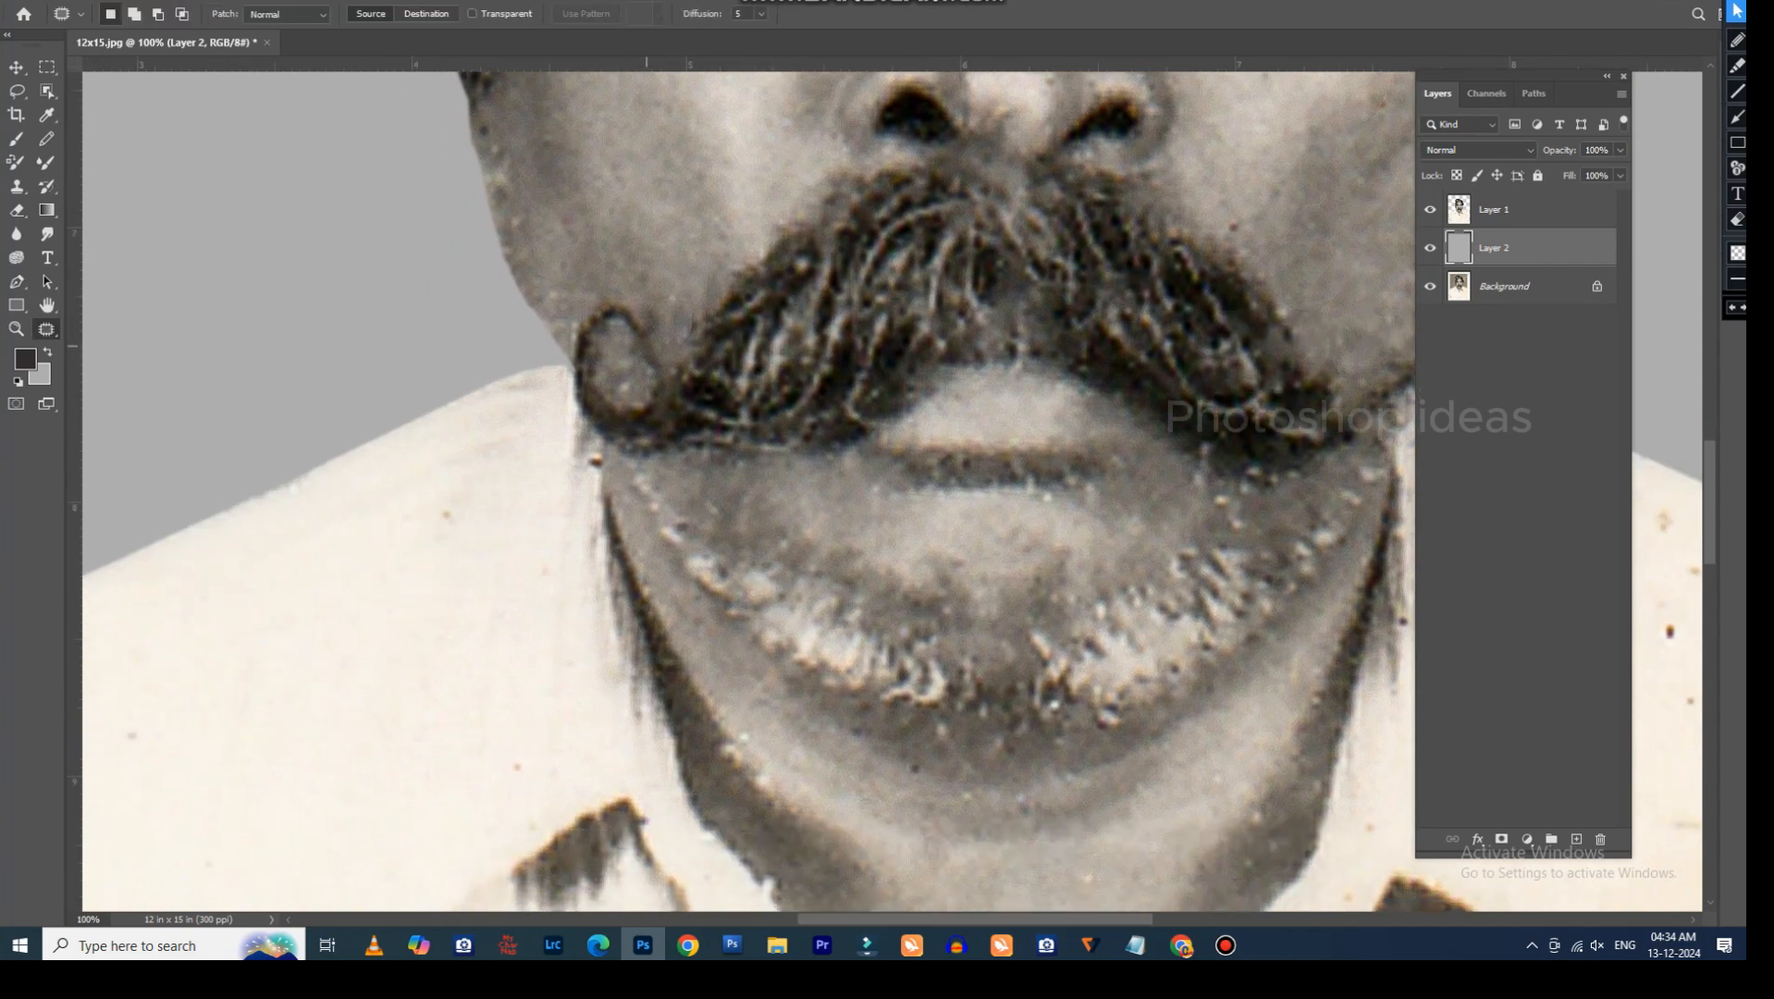
mouse_move(746, 361)
mouse_down()
mouse_move(682, 254)
mouse_move(618, 256)
mouse_move(569, 371)
mouse_up()
key(ctrl+d)
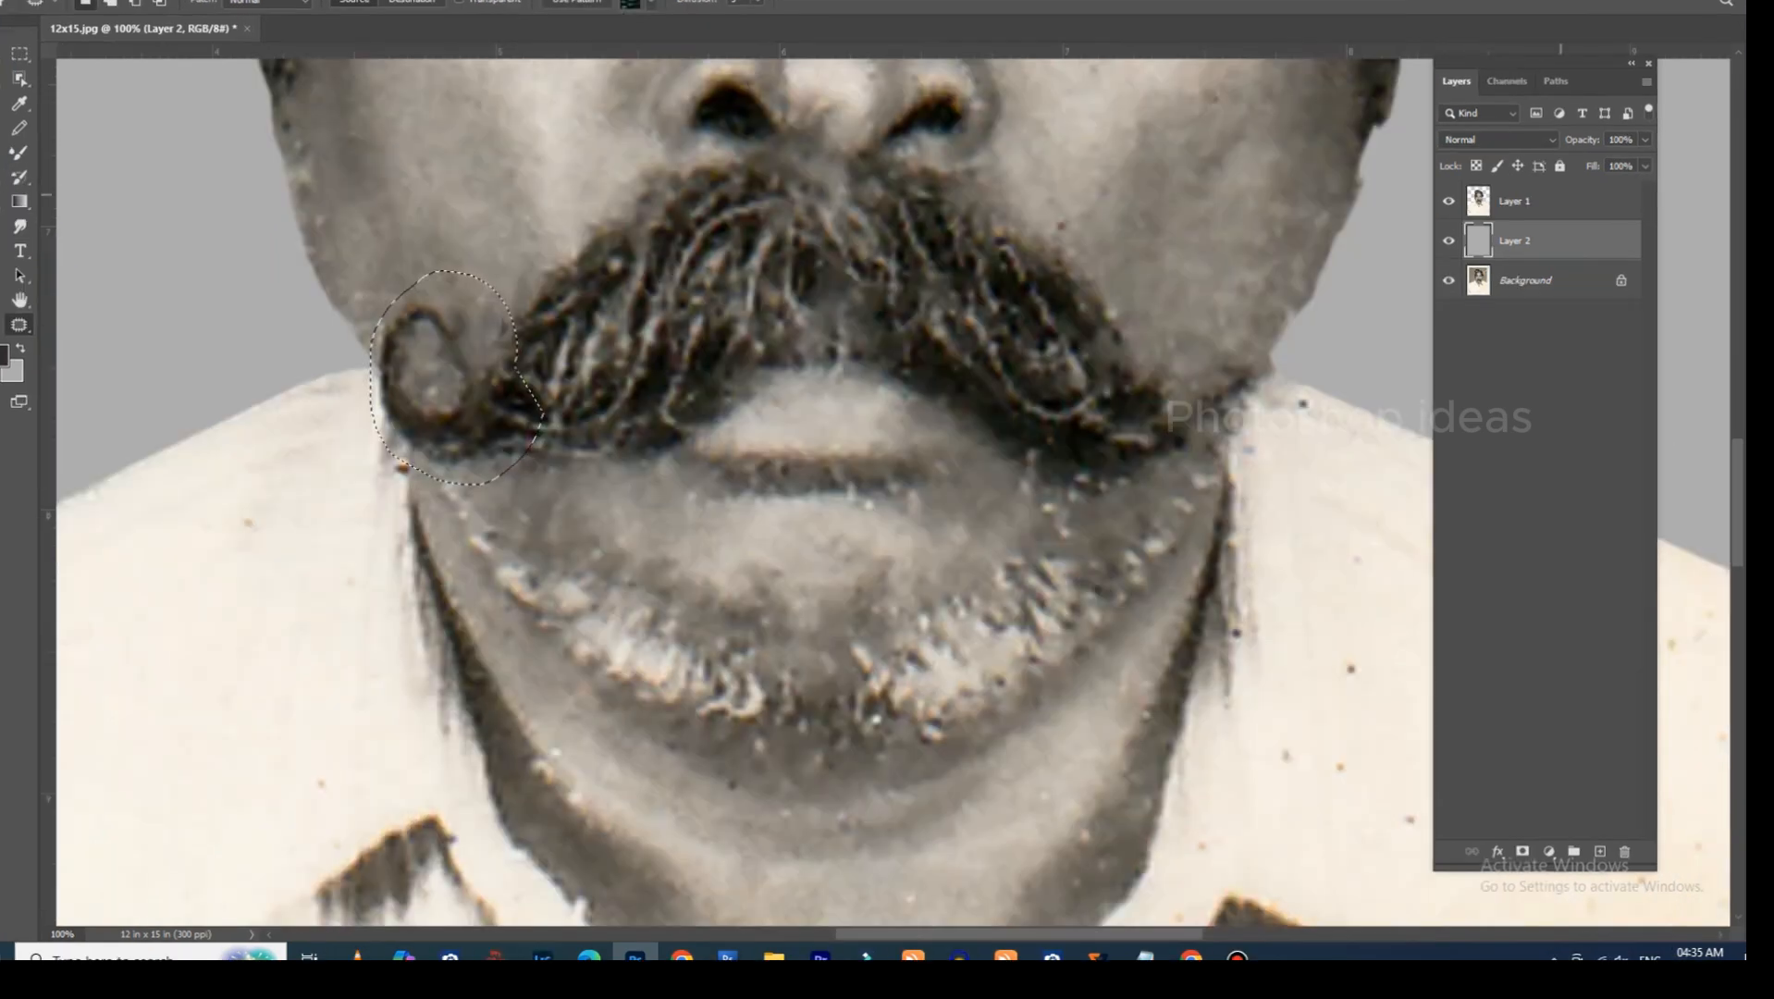
Feather the curl selection by 1.5 pixels and copy it from the man's cutout onto a new layer.
click(1560, 198)
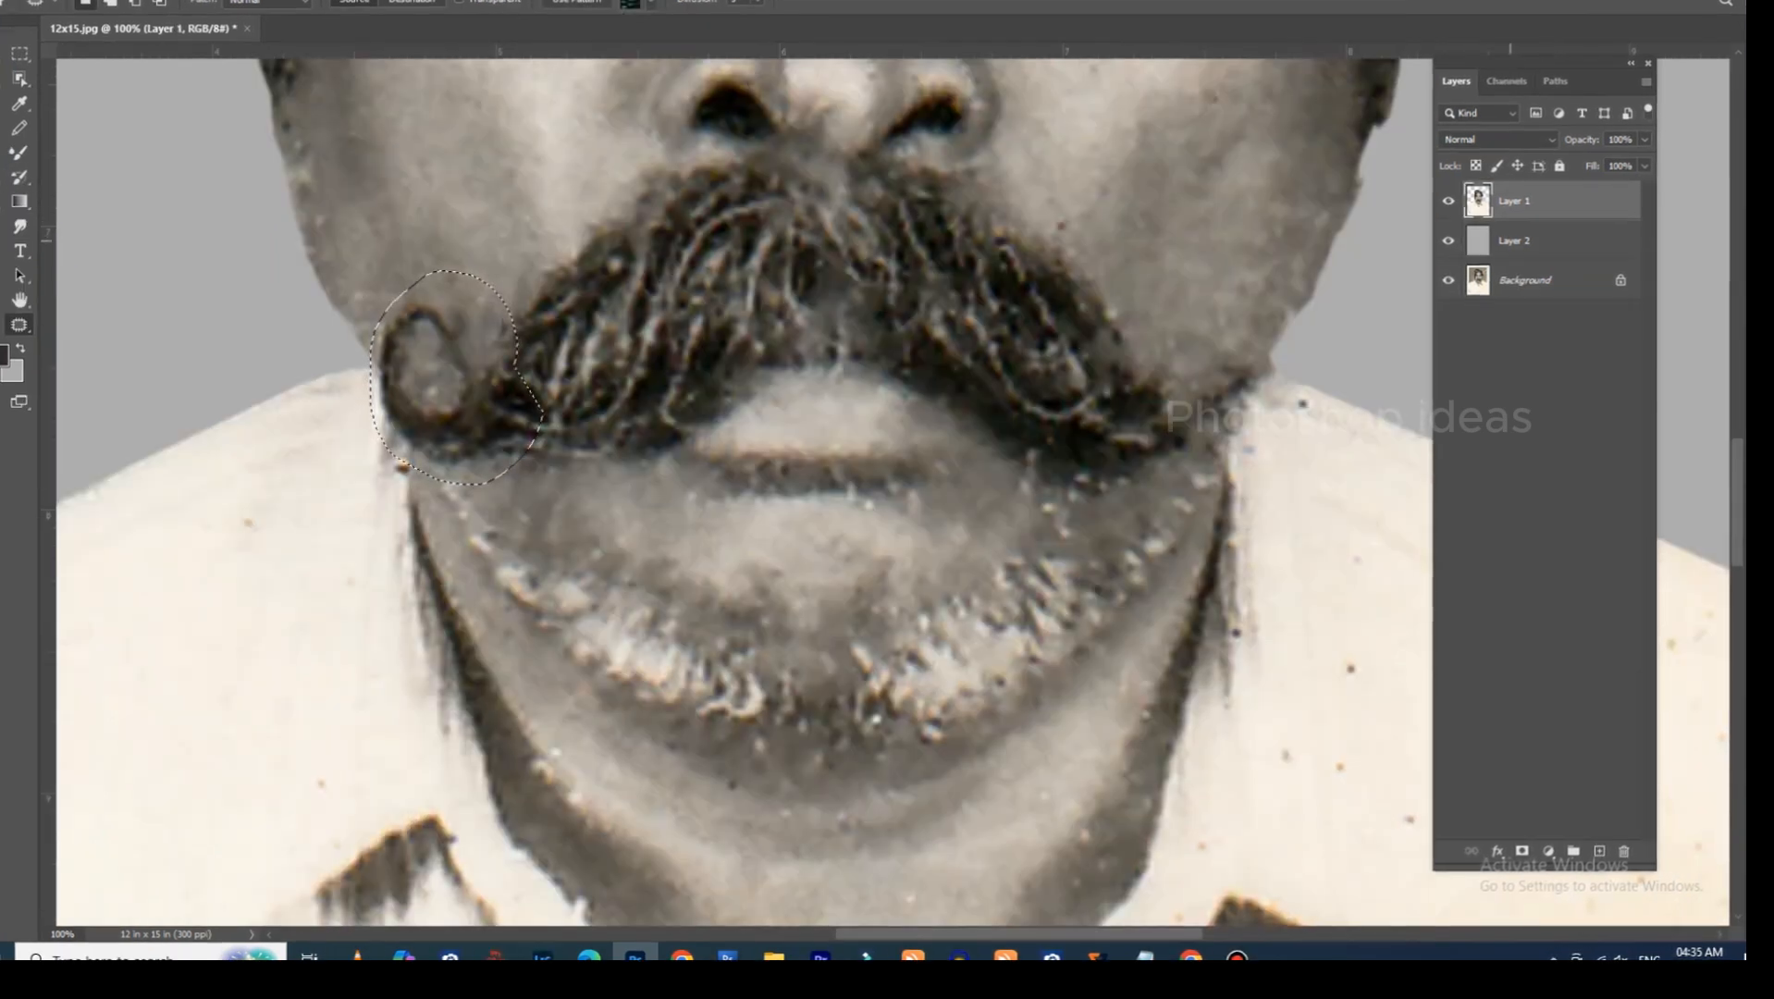
key(shift+F6)
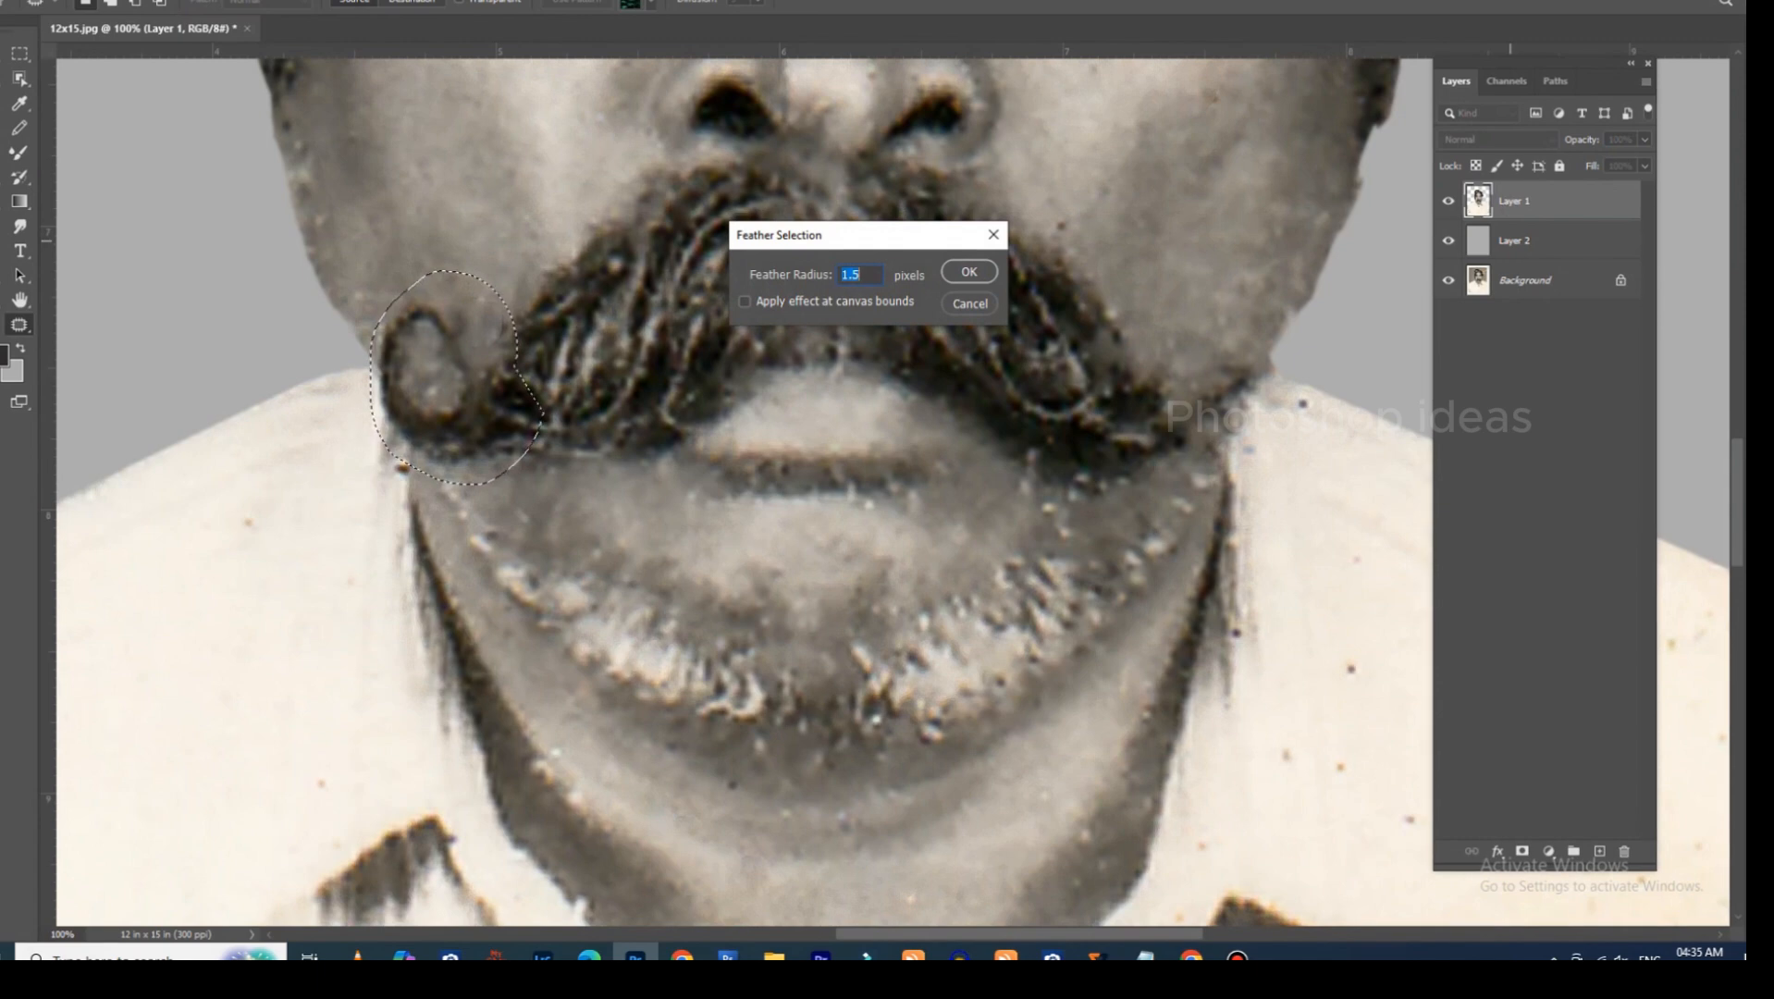
key(Return)
key(ctrl+j)
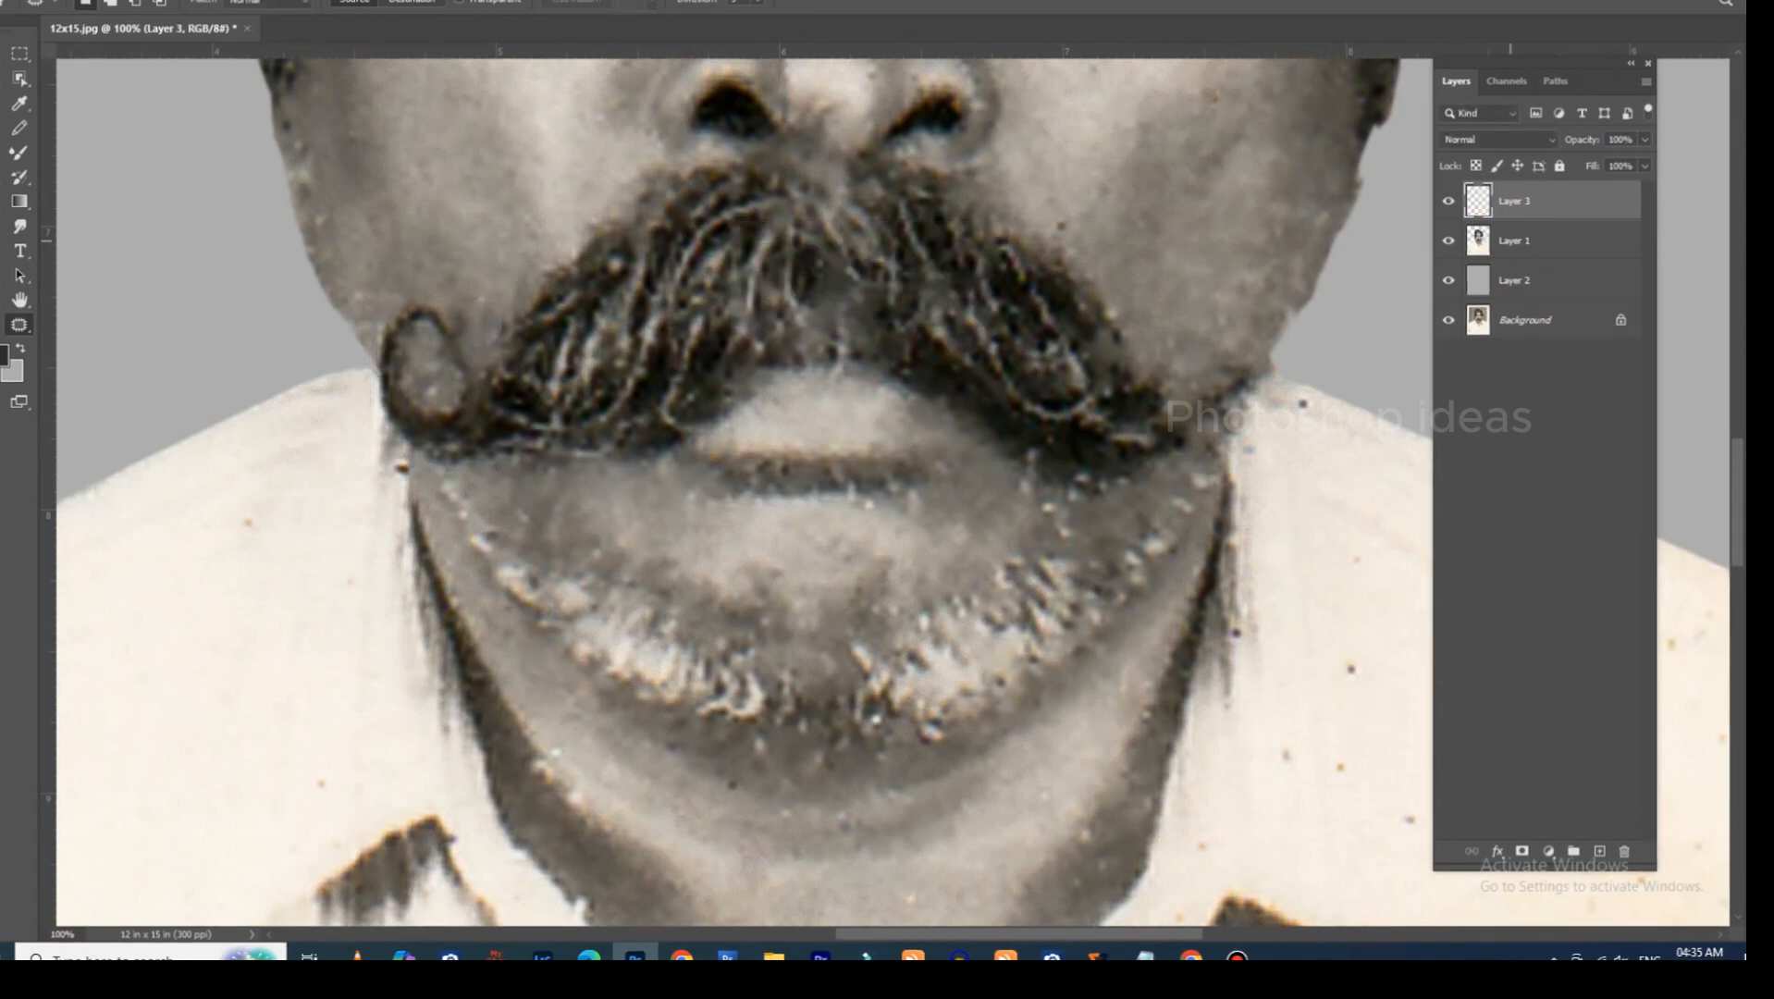
Flip the copied moustache curl horizontally and place it at the opposite end of the moustache.
key(ctrl+t)
right_click(442, 397)
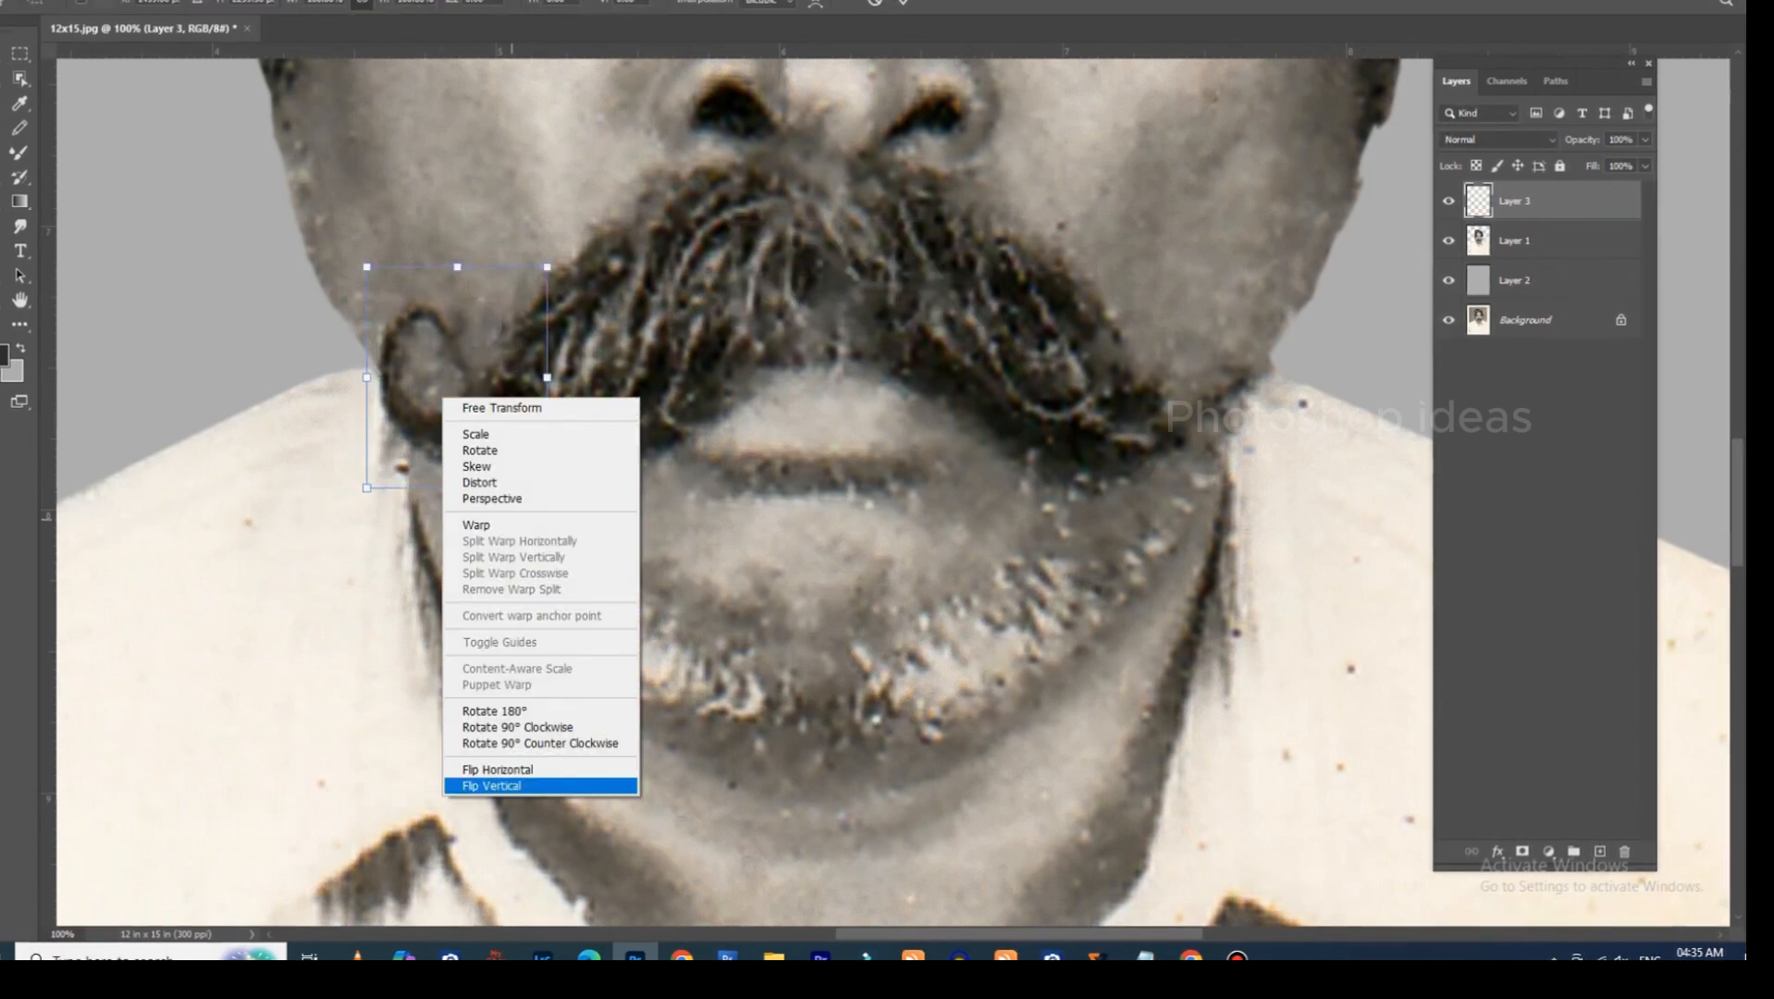
click(518, 769)
drag(497, 314, 1216, 310)
key(Return)
Erase the excess skin and shirt edges around the mirrored curl to blend it into the moustache and cheek.
key(e)
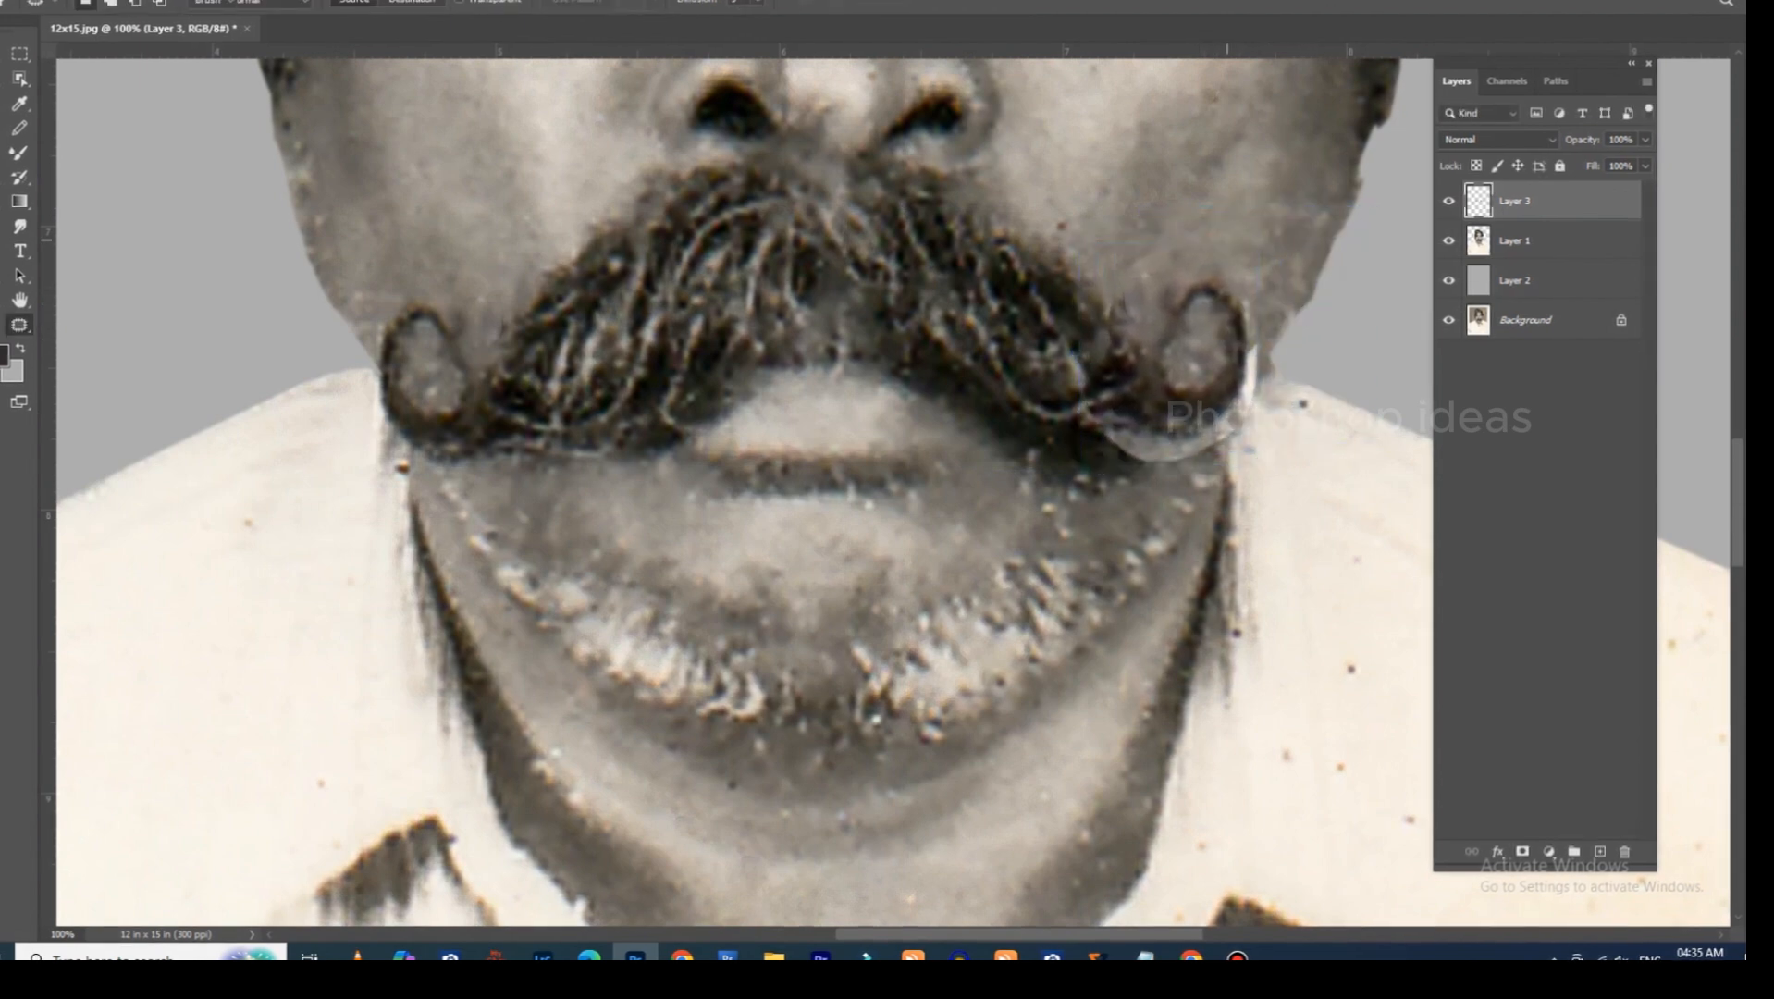
key(bracketleft)
key(bracketleft)
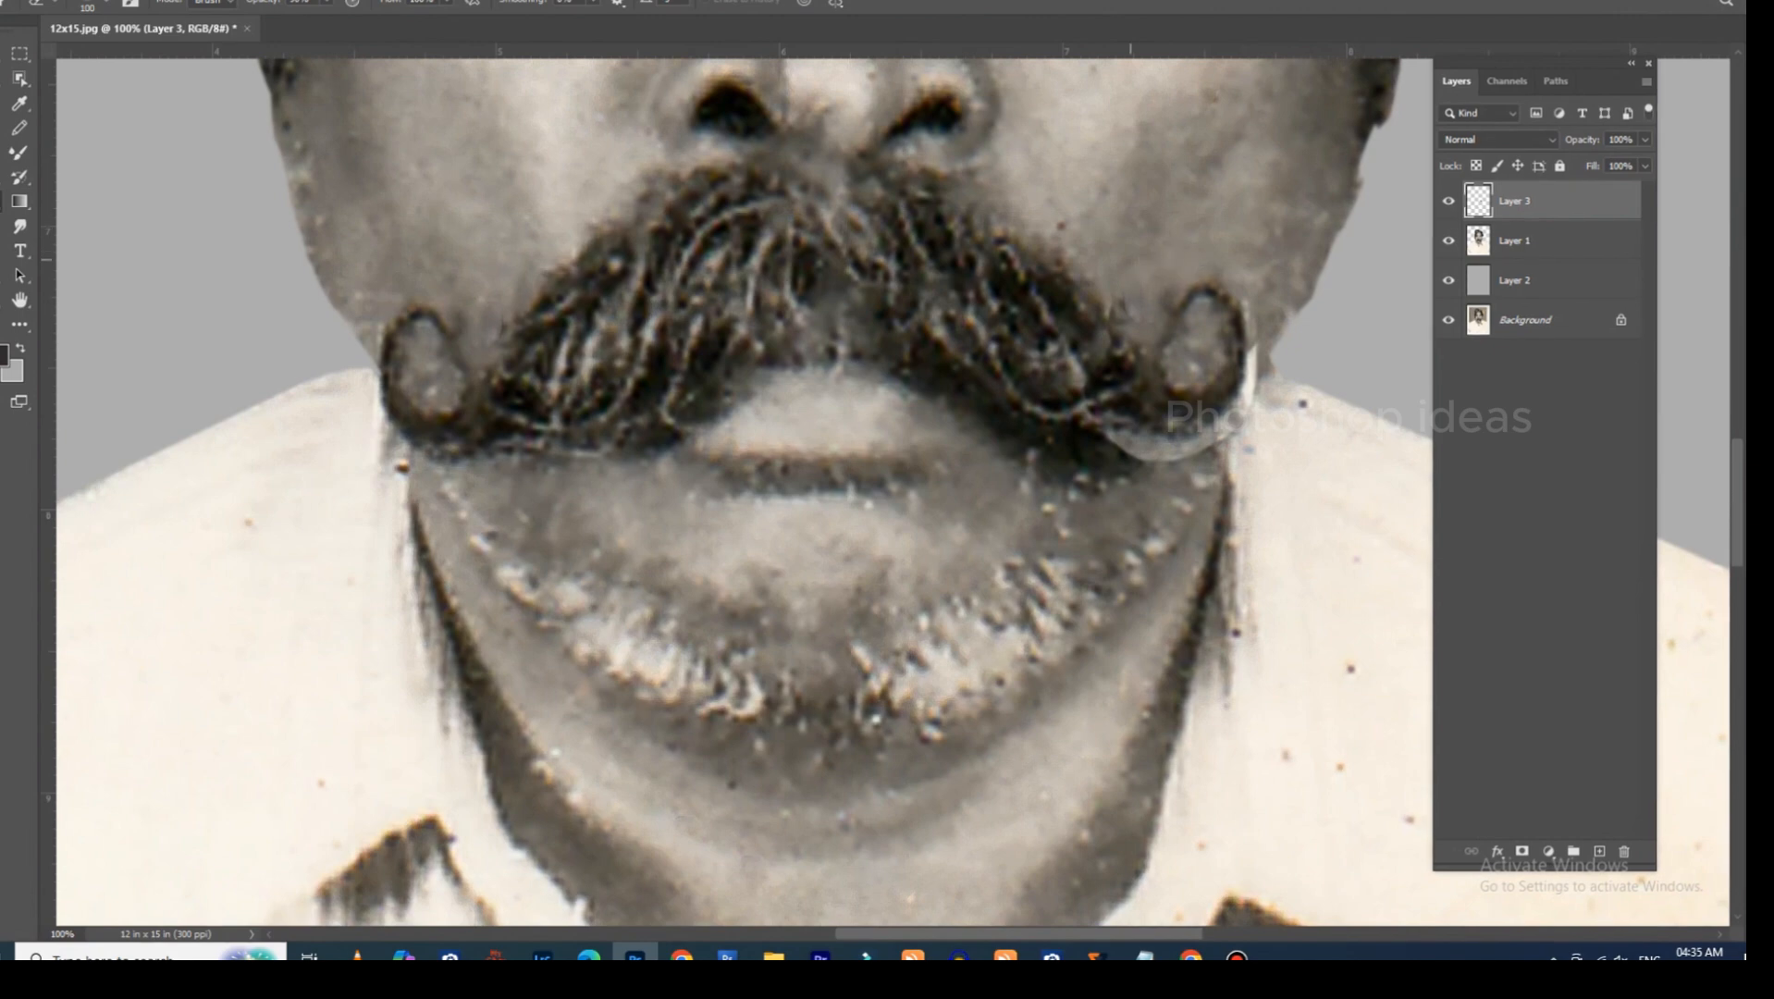
mouse_move(1102, 370)
mouse_down()
mouse_move(1115, 426)
mouse_move(1180, 458)
mouse_move(1295, 371)
mouse_up()
key(bracketleft)
key(bracketleft)
key(bracketleft)
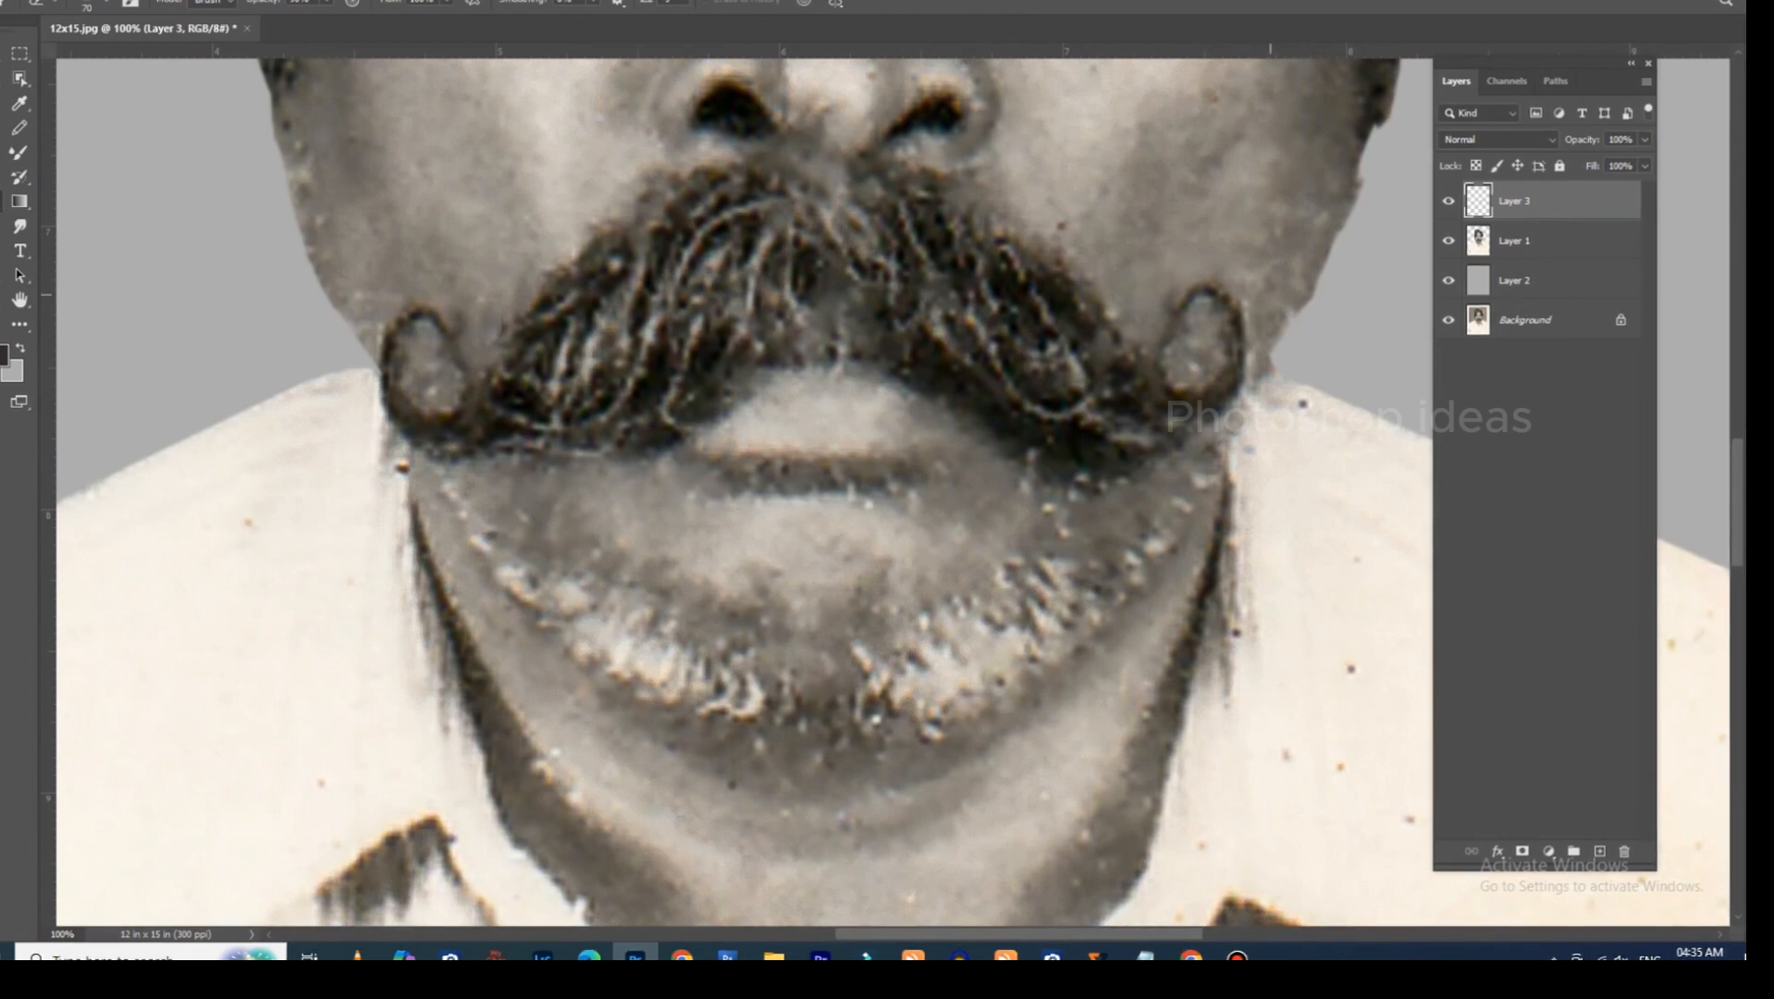
Merge the mirrored curl layer with the man's cutout layer.
key(ctrl+minus)
key(ctrl+minus)
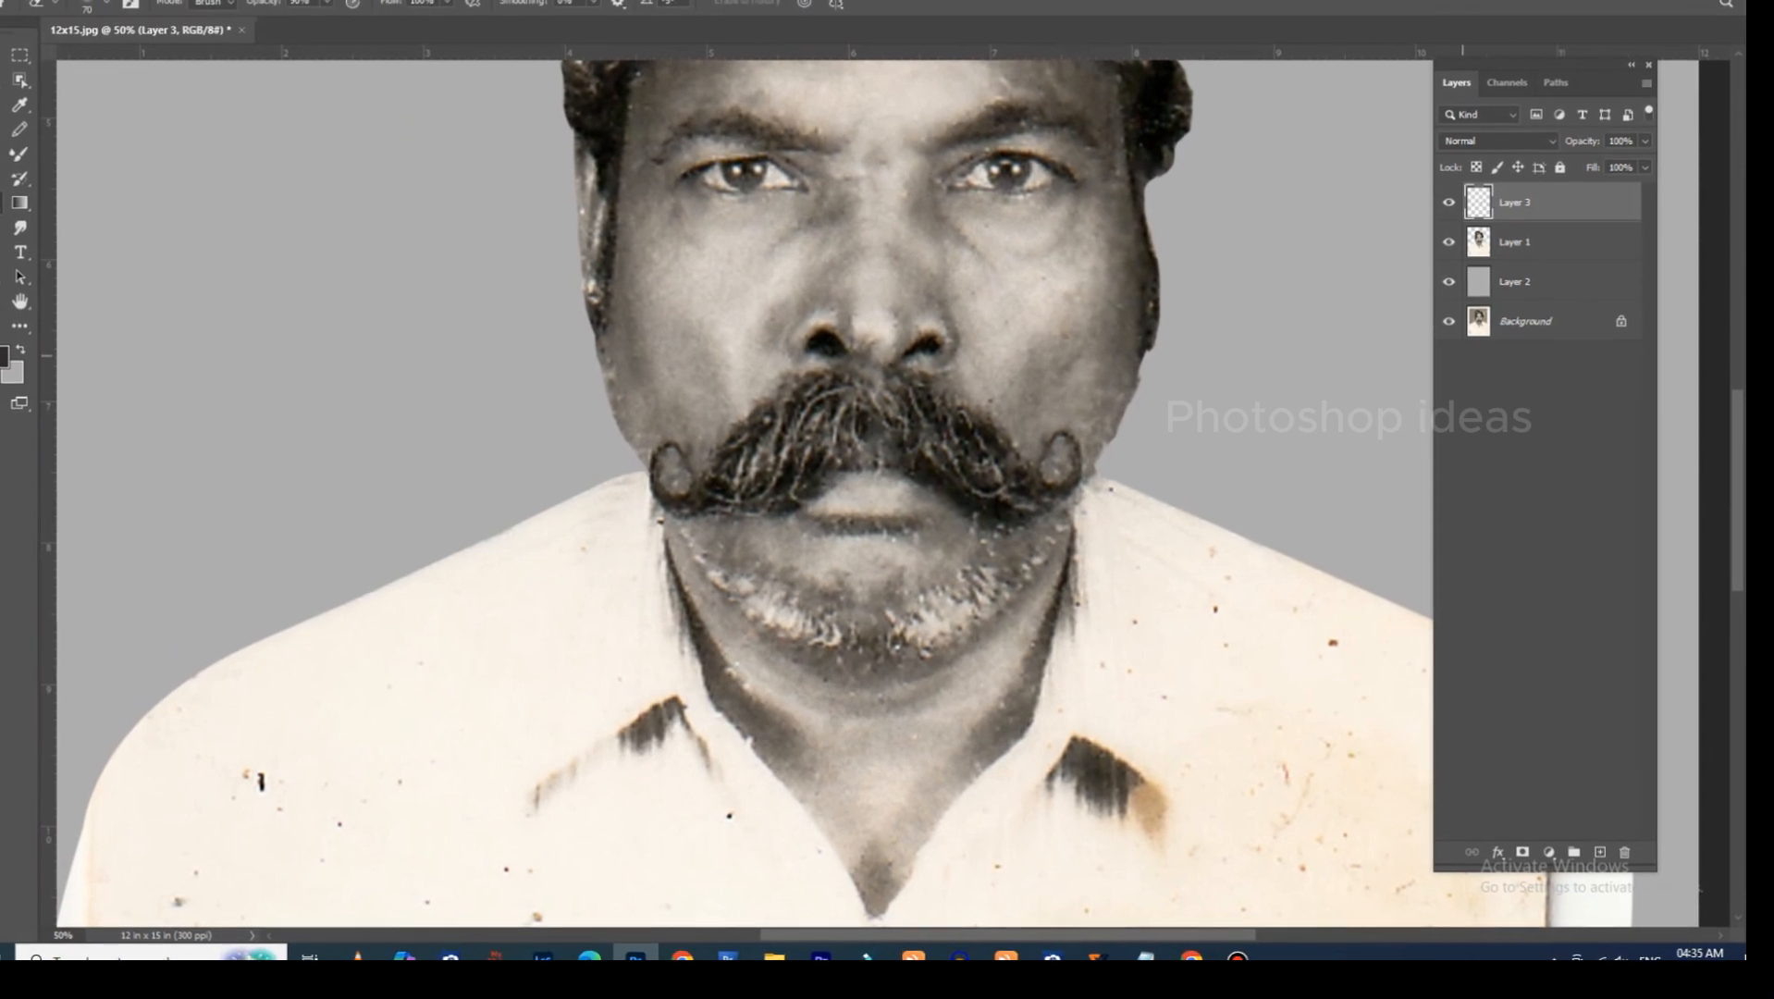
ctrl+click(1536, 232)
key(ctrl+e)
Apply the Camera Raw Filter to the merged cutout with Noise Reduction set to 100.
drag(918, 346, 1052, 566)
key(ctrl+minus)
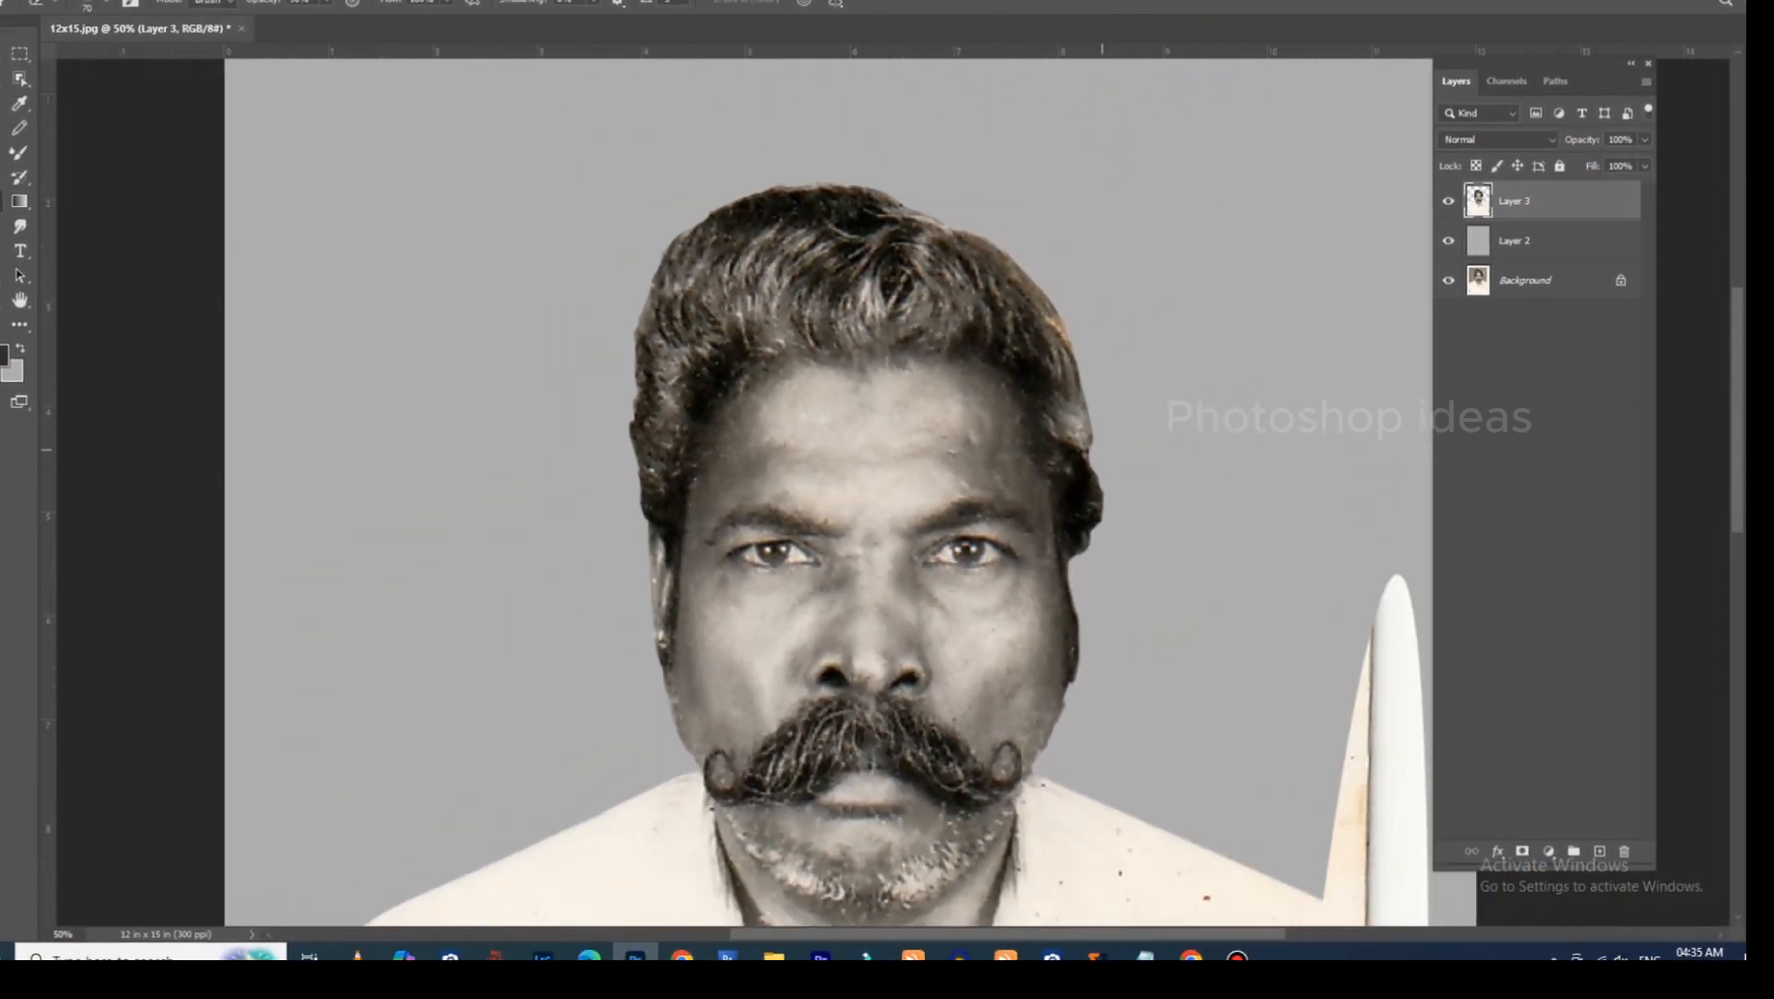
key(ctrl+plus)
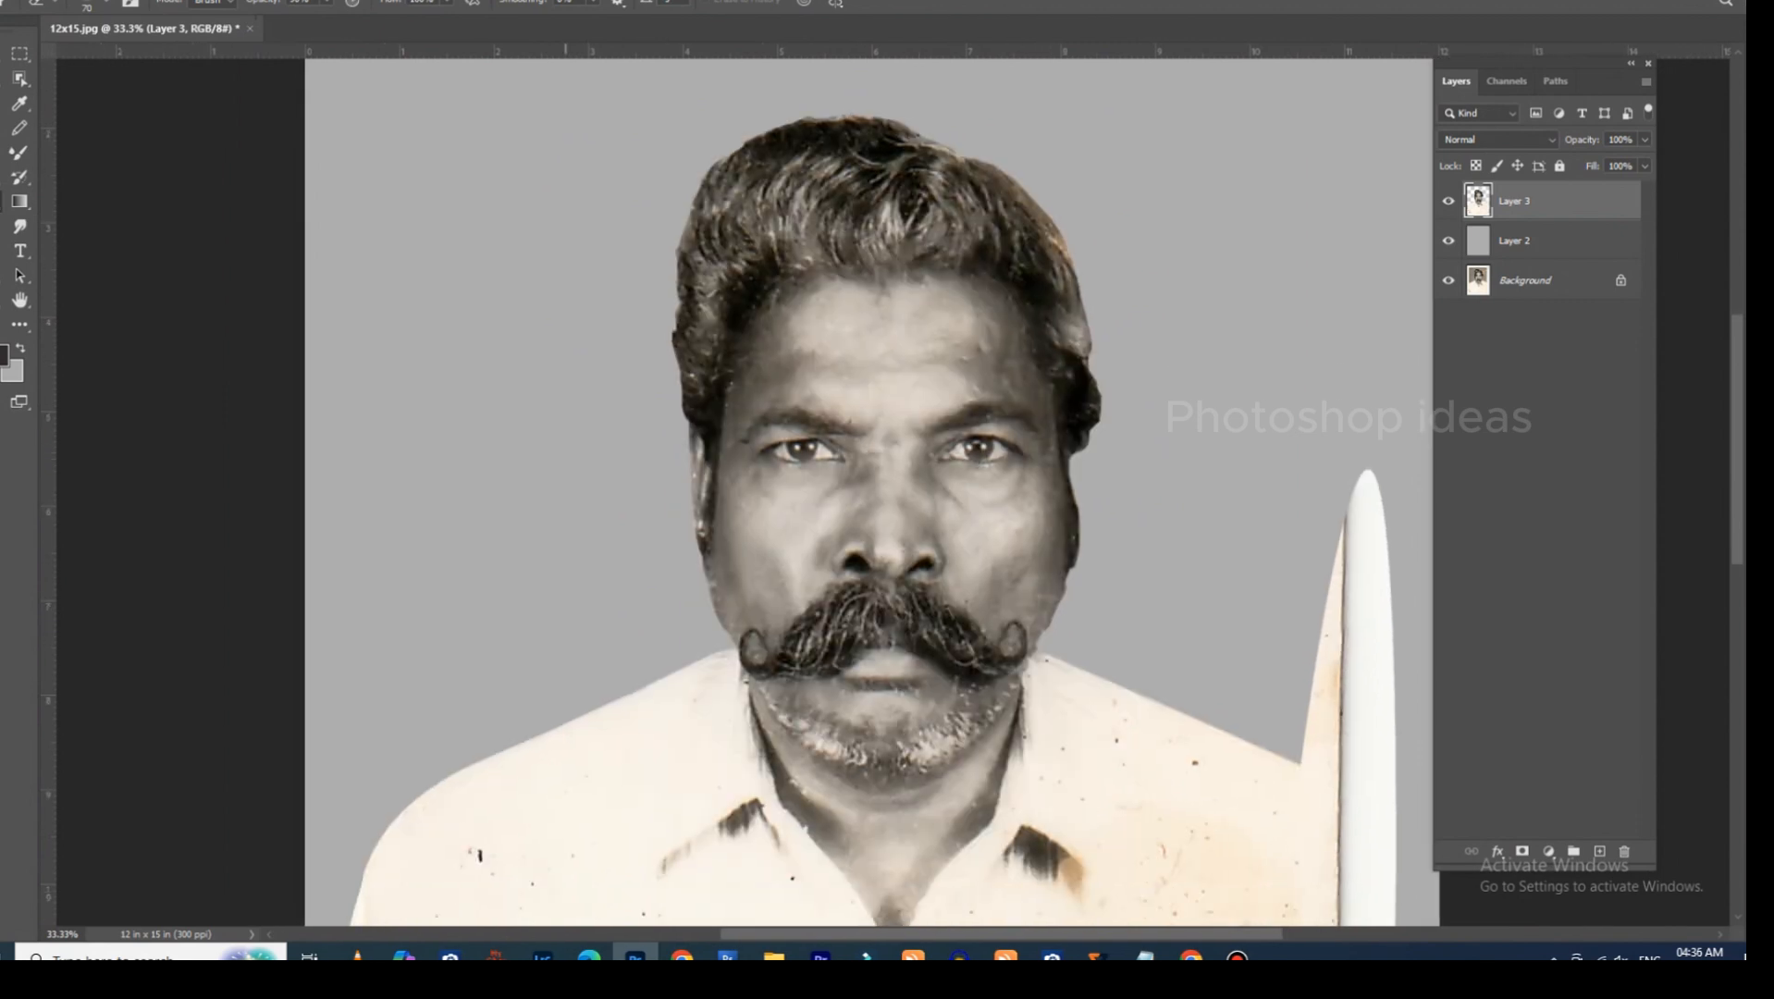
key(alt+t)
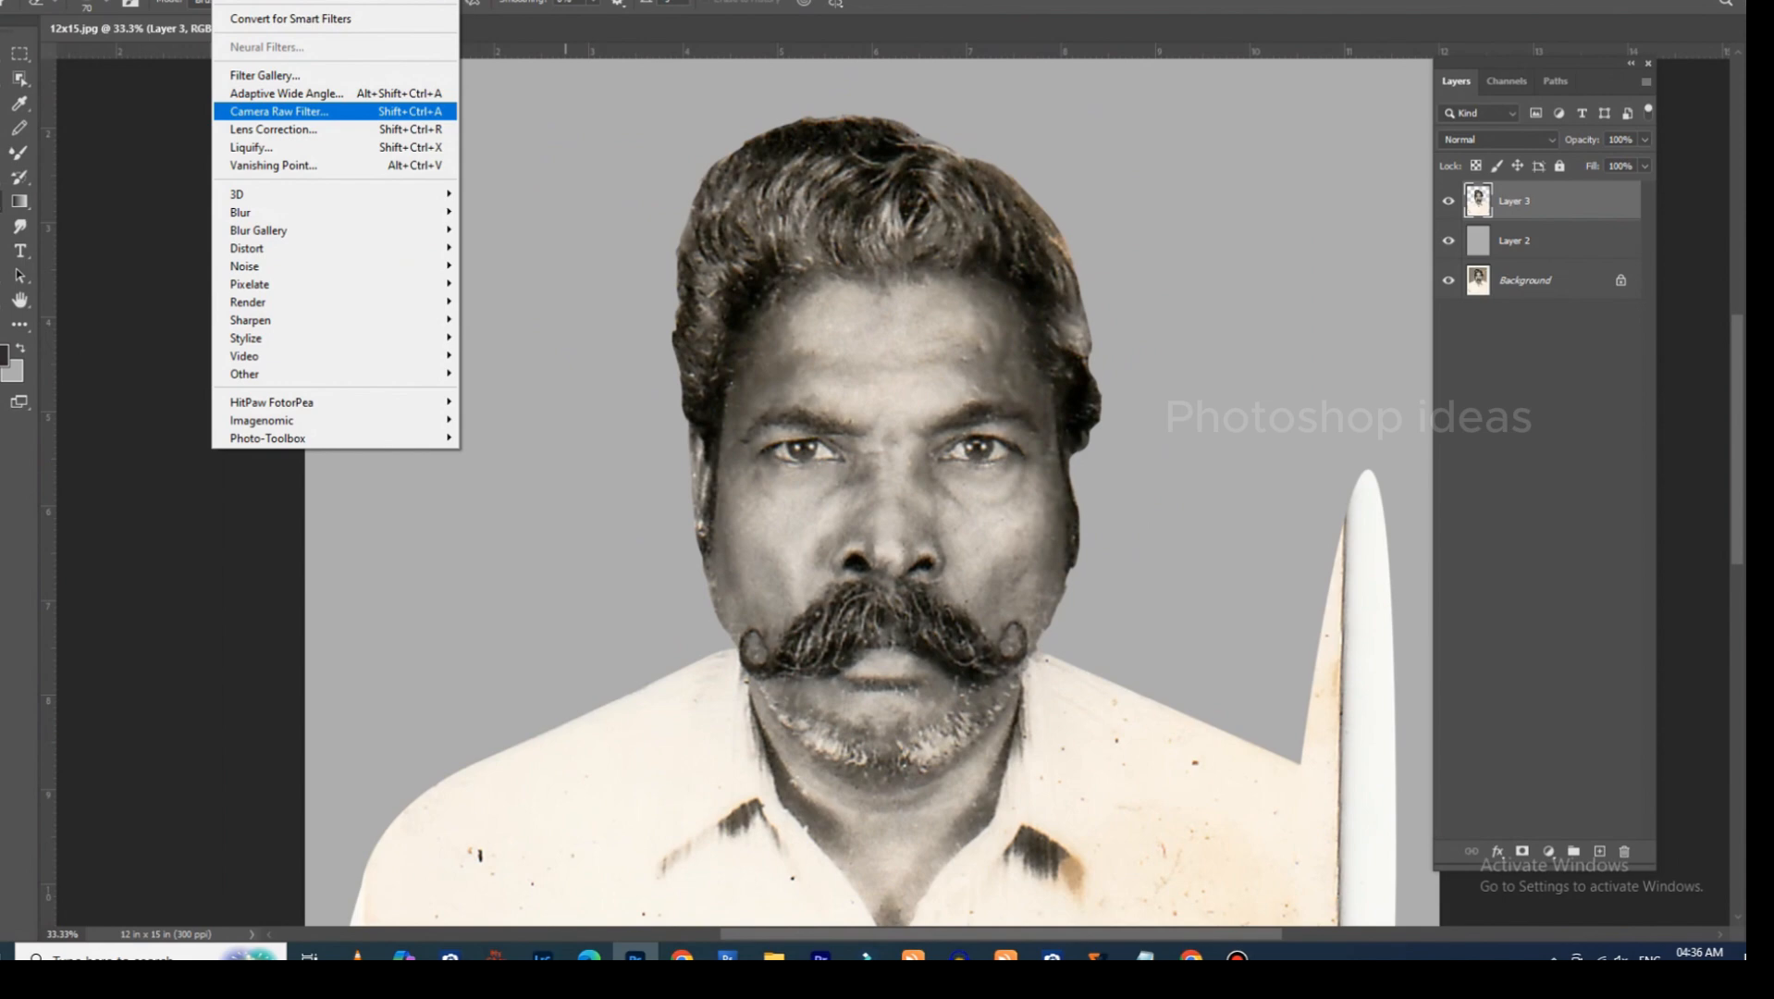
key(Return)
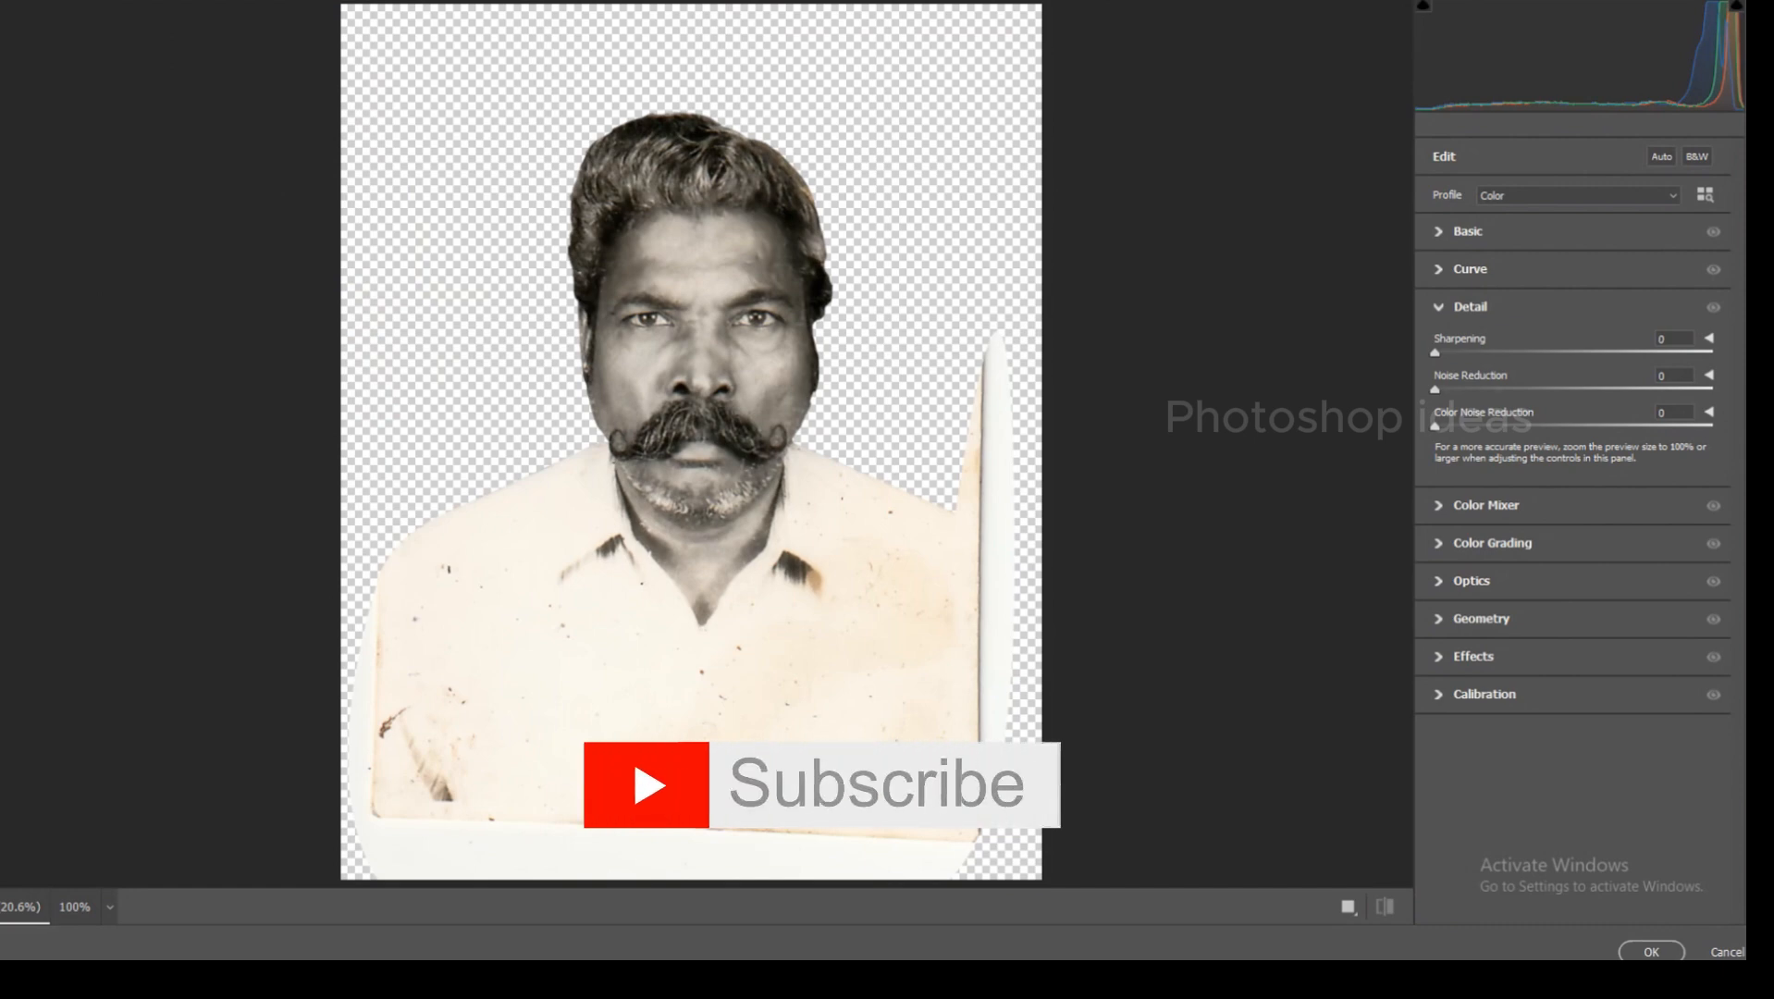
click(1504, 389)
click(675, 322)
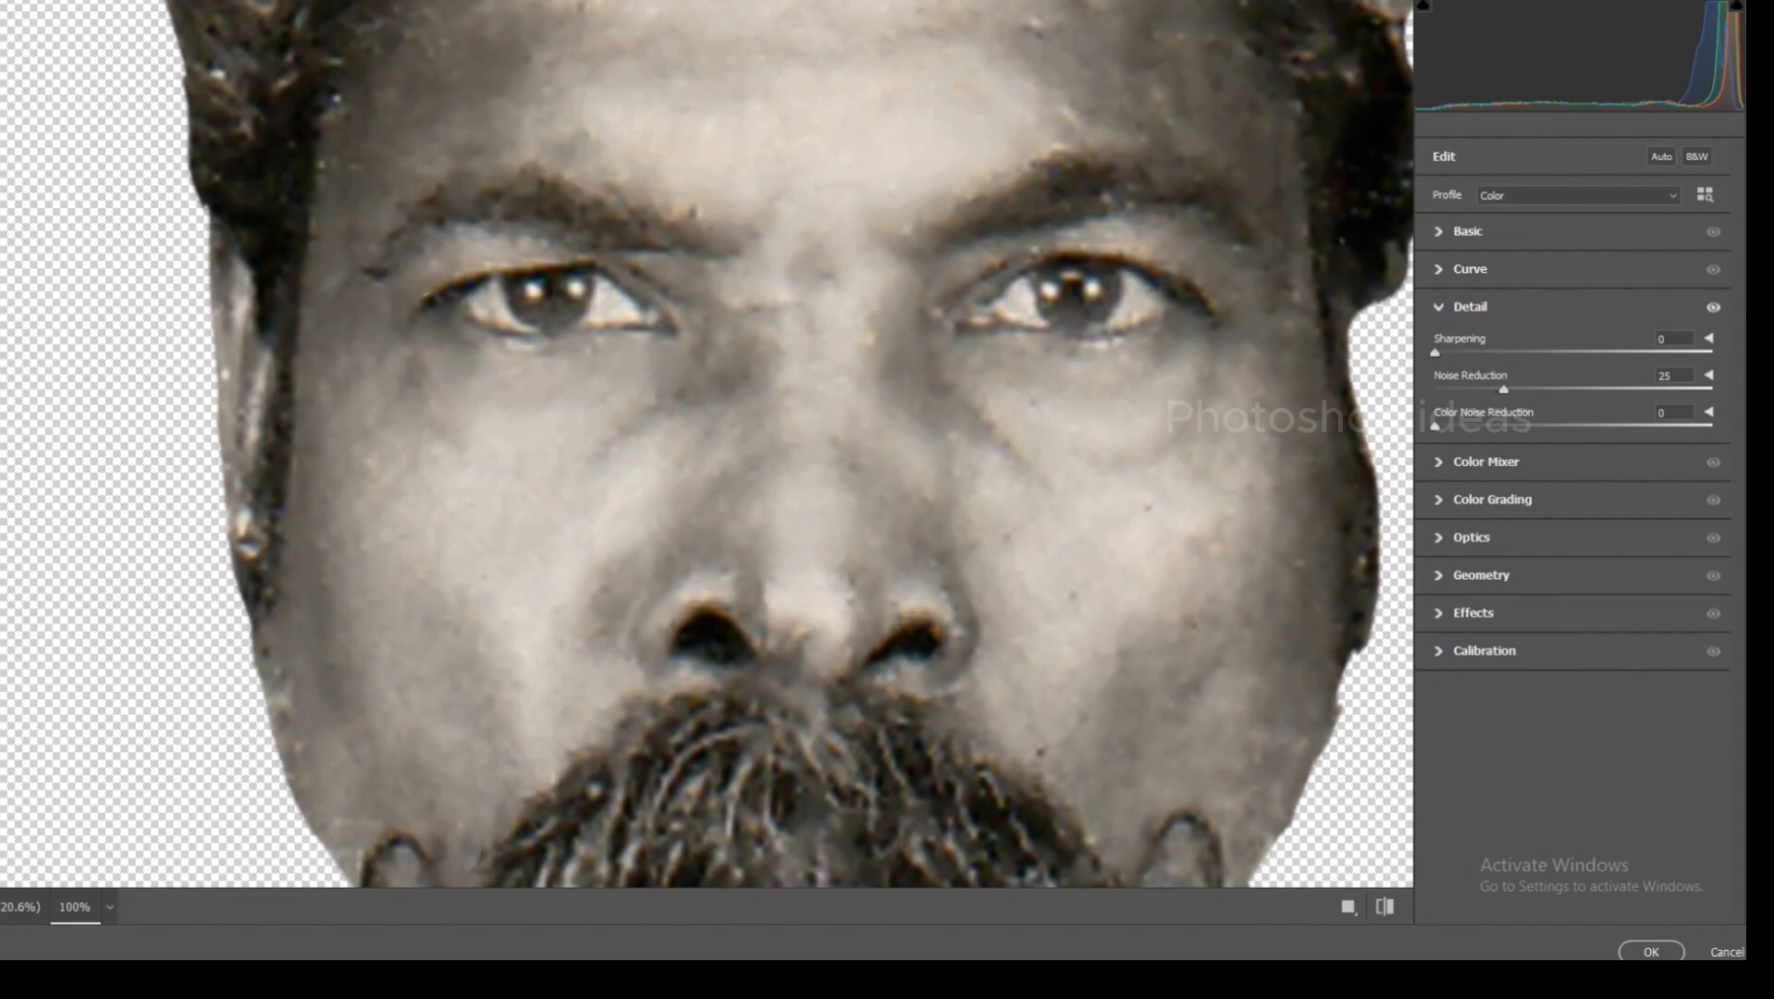
drag(1504, 389, 1713, 389)
key(ctrl+0)
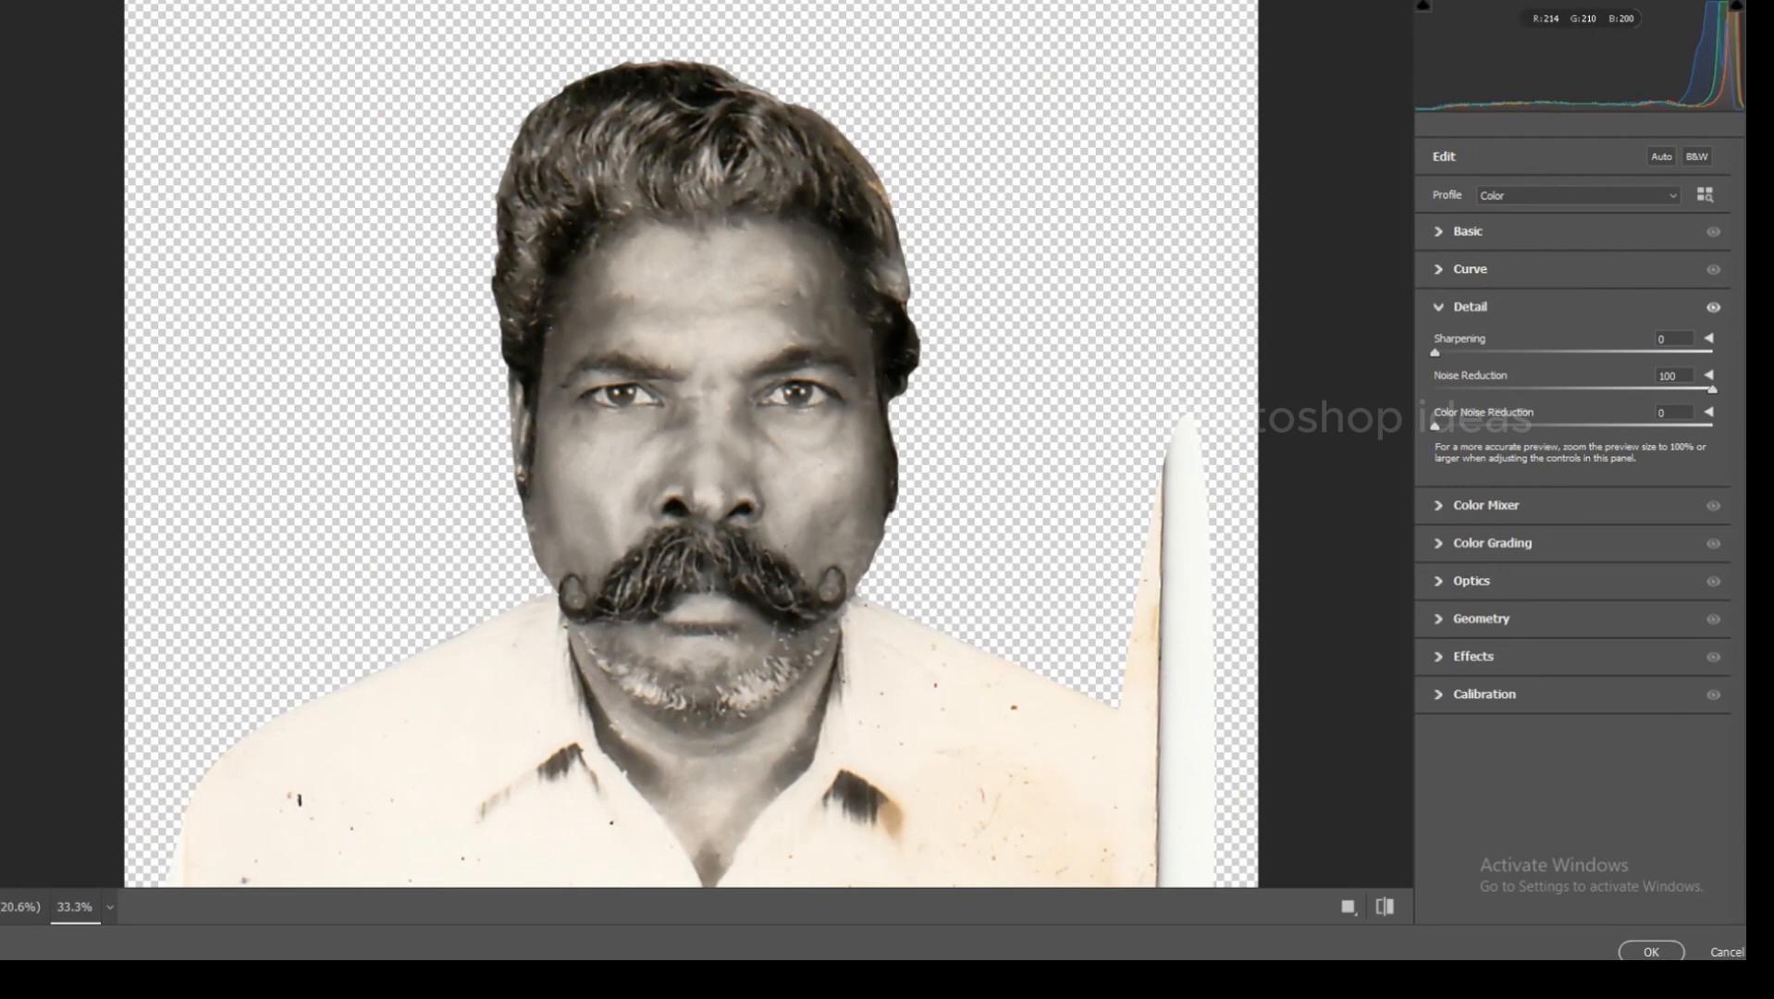
click(1651, 952)
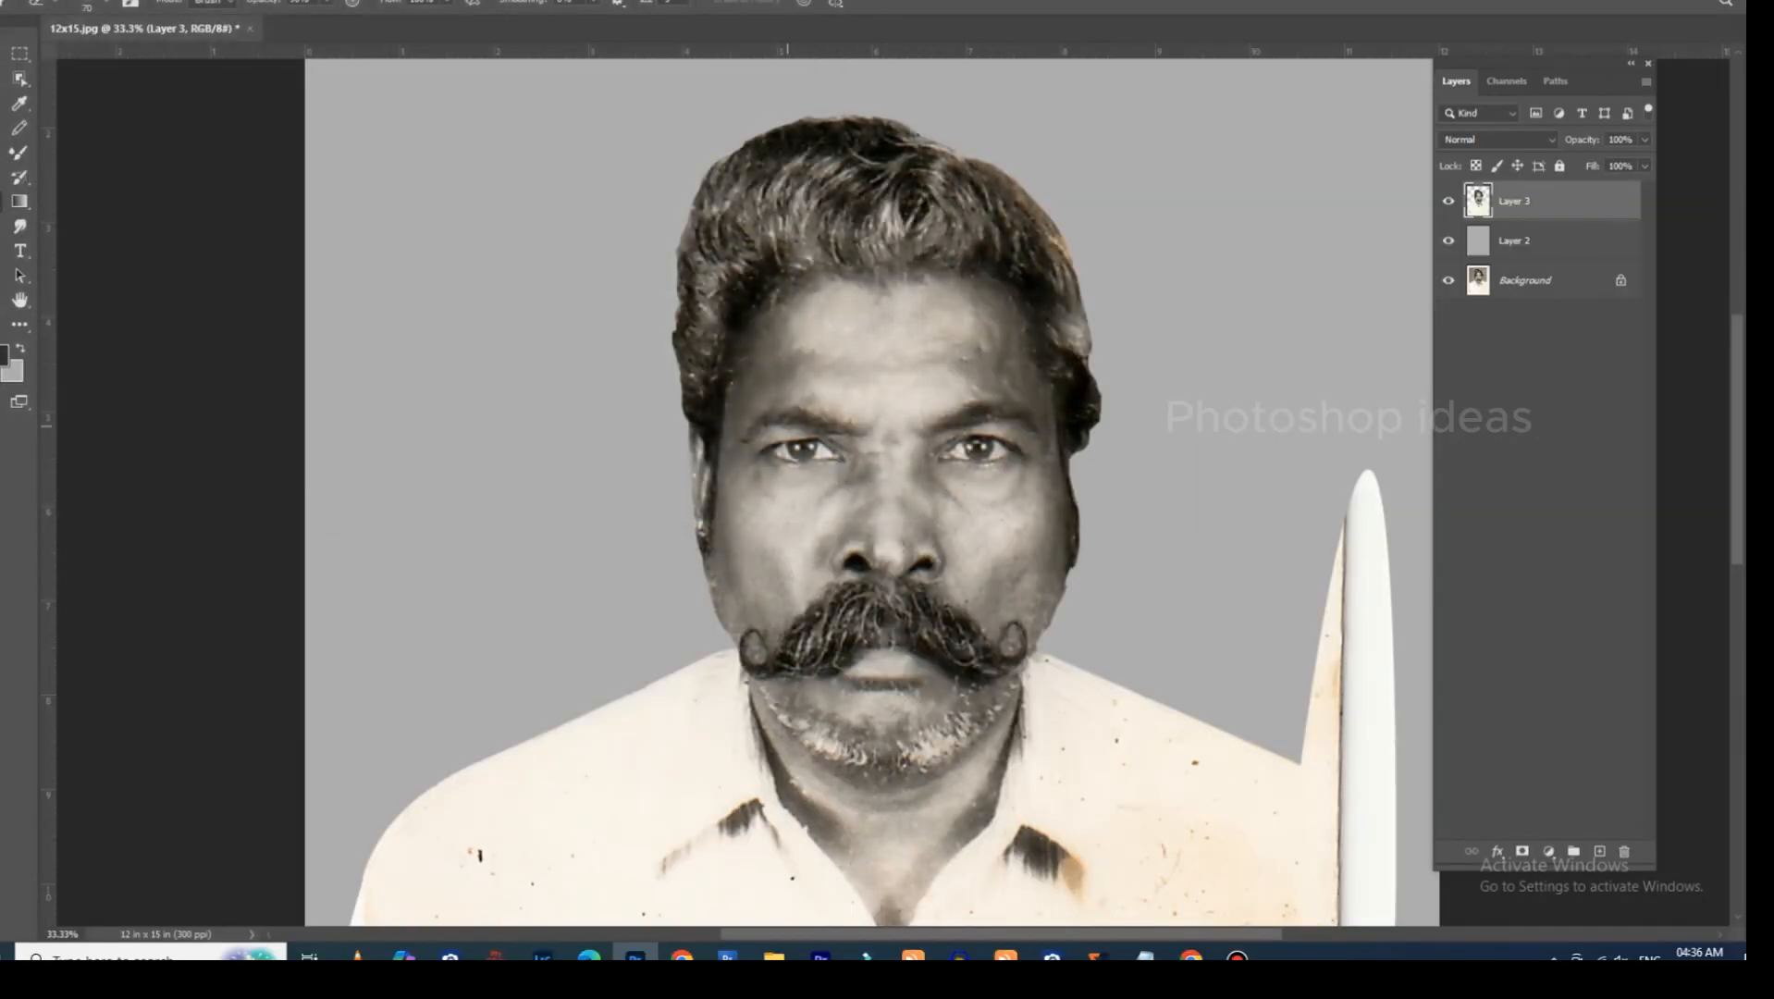
Duplicate the man's layer and smooth the ear, eye area and cheek on the copy with the Smudge tool at 10% strength.
key(ctrl+plus)
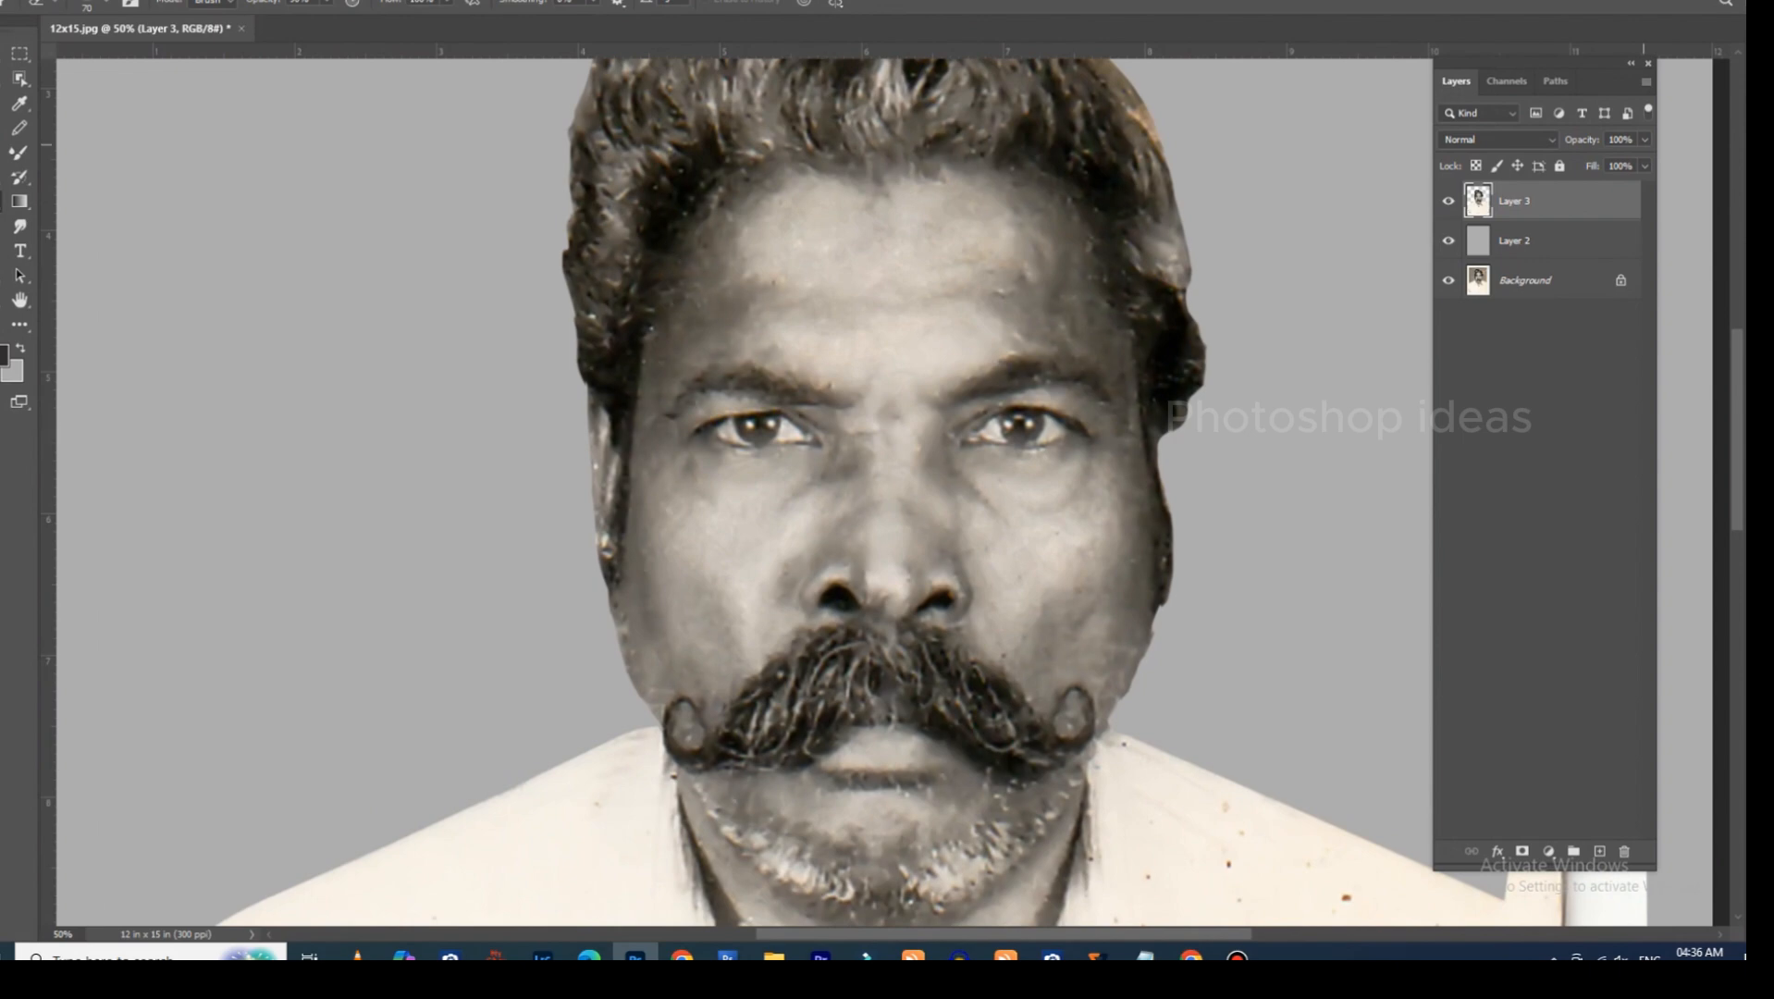
key(ctrl+j)
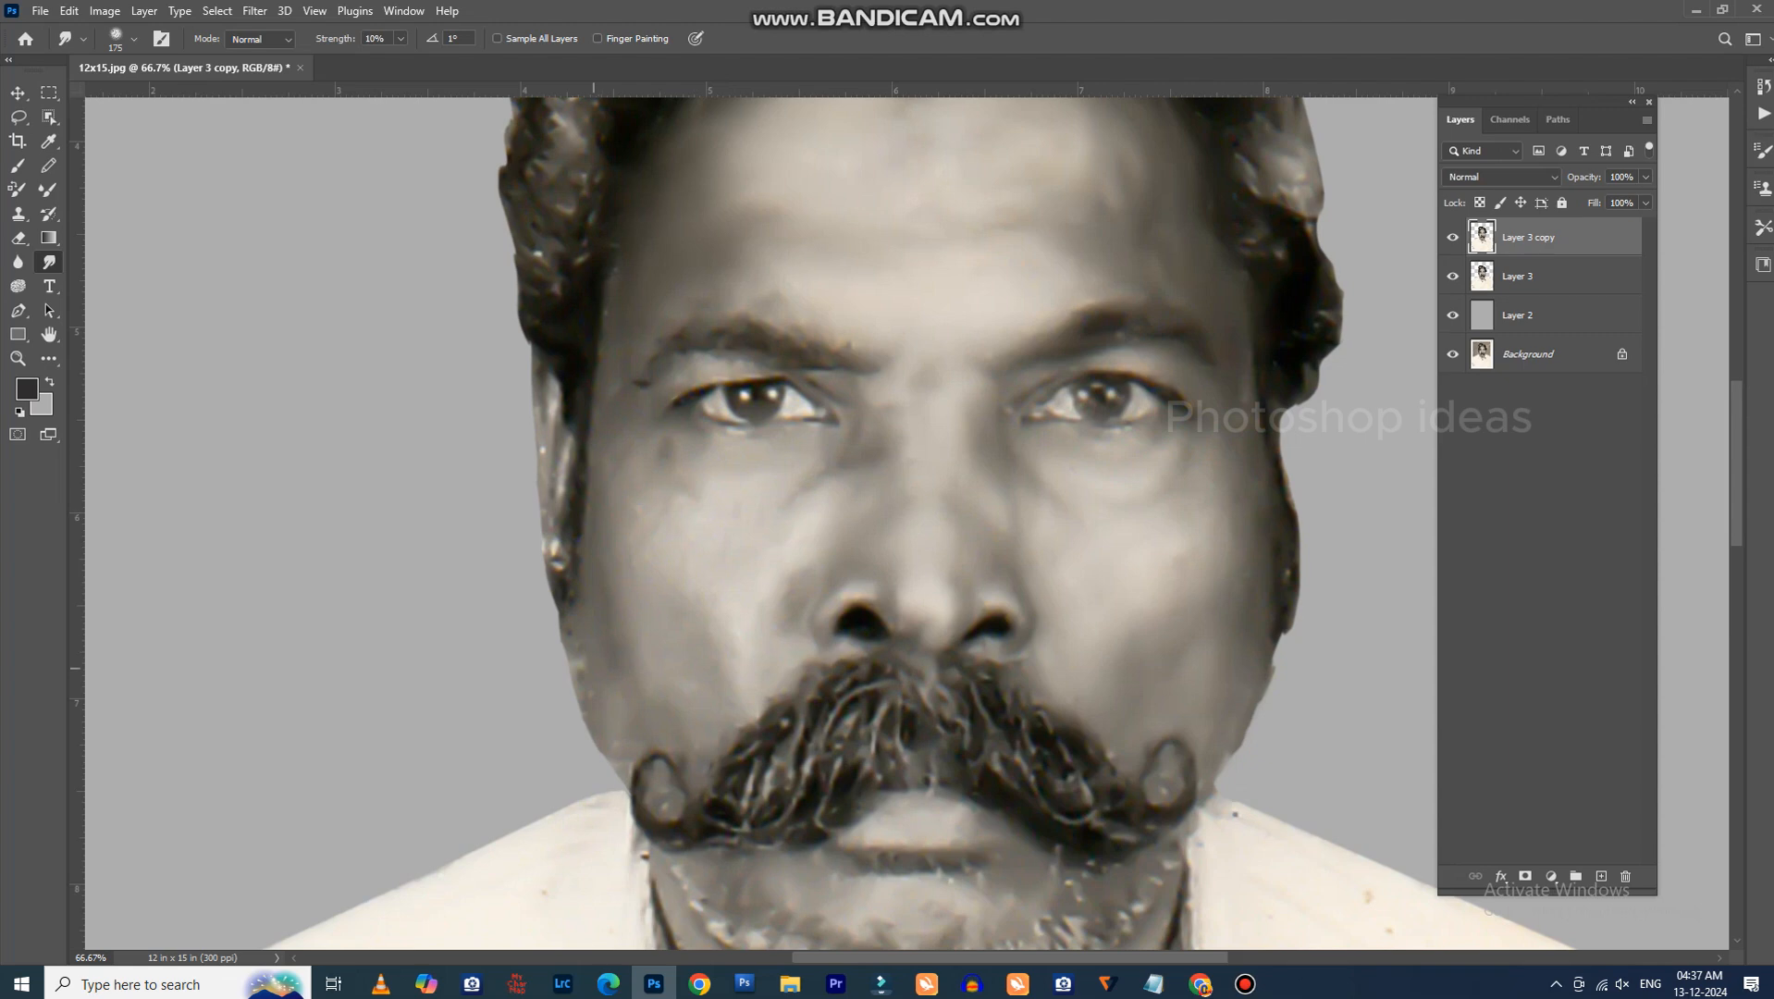
mouse_move(576, 569)
mouse_down()
mouse_move(557, 407)
mouse_move(552, 444)
mouse_move(595, 277)
mouse_up()
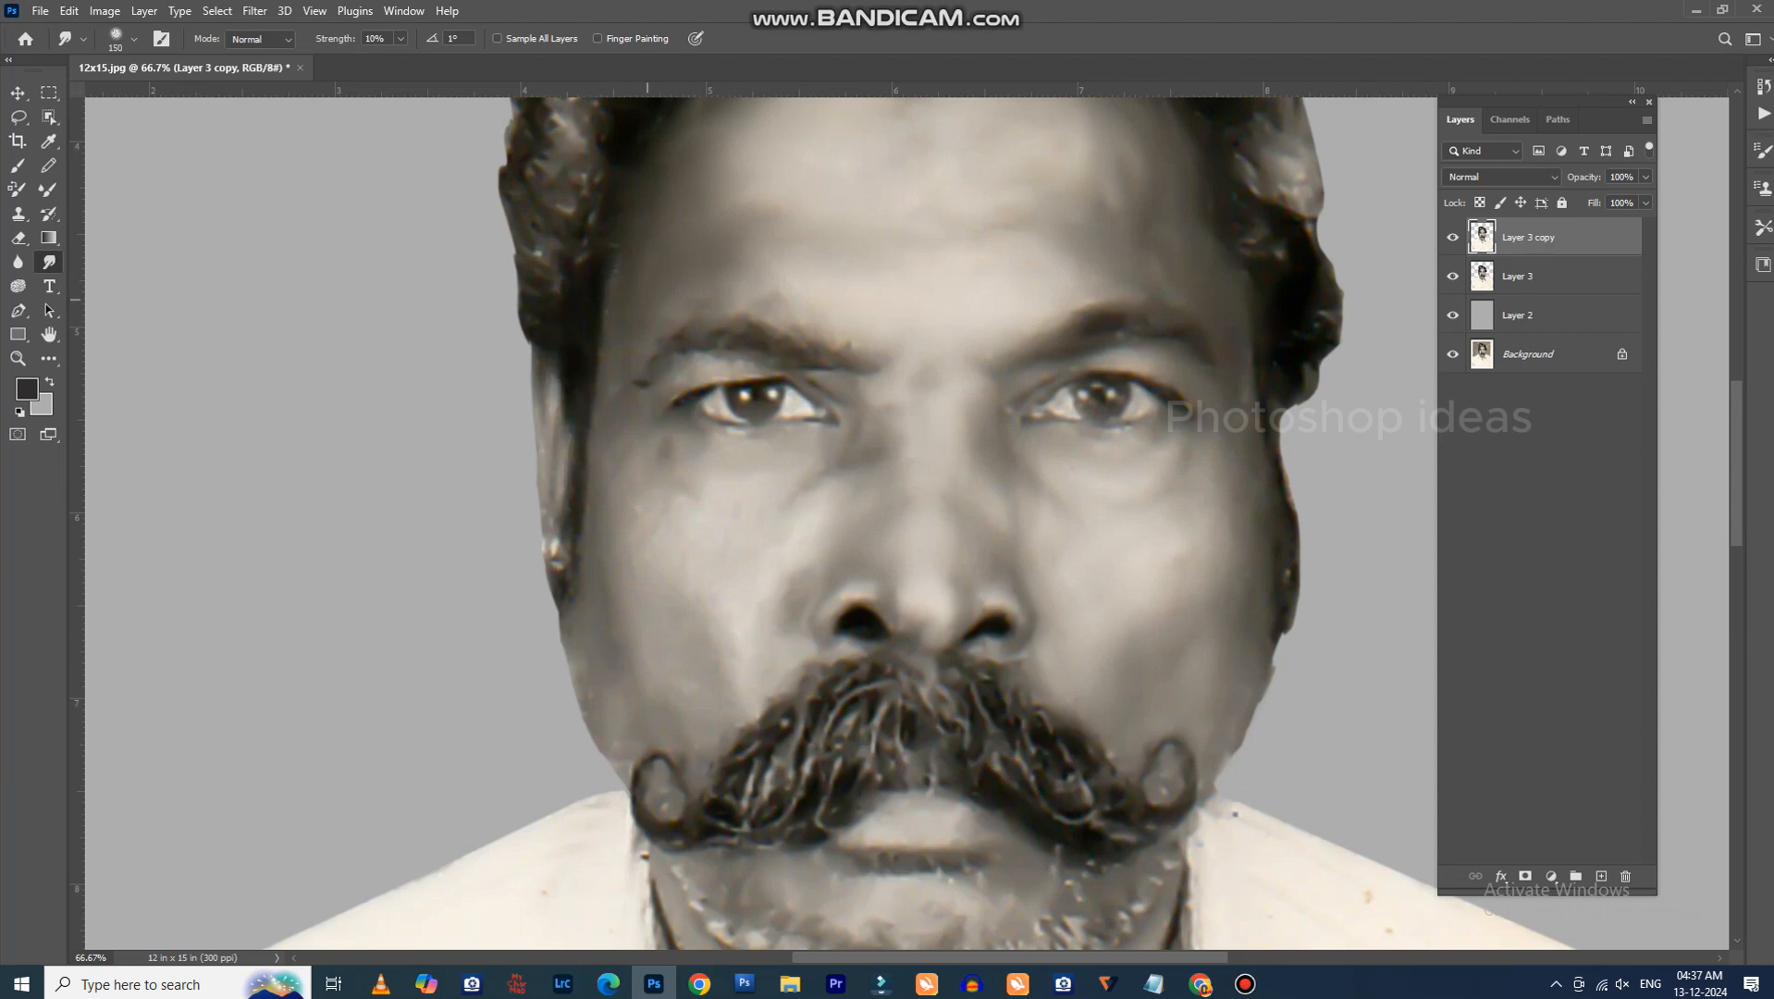
drag(834, 393, 665, 389)
drag(581, 452, 575, 527)
drag(648, 782, 727, 706)
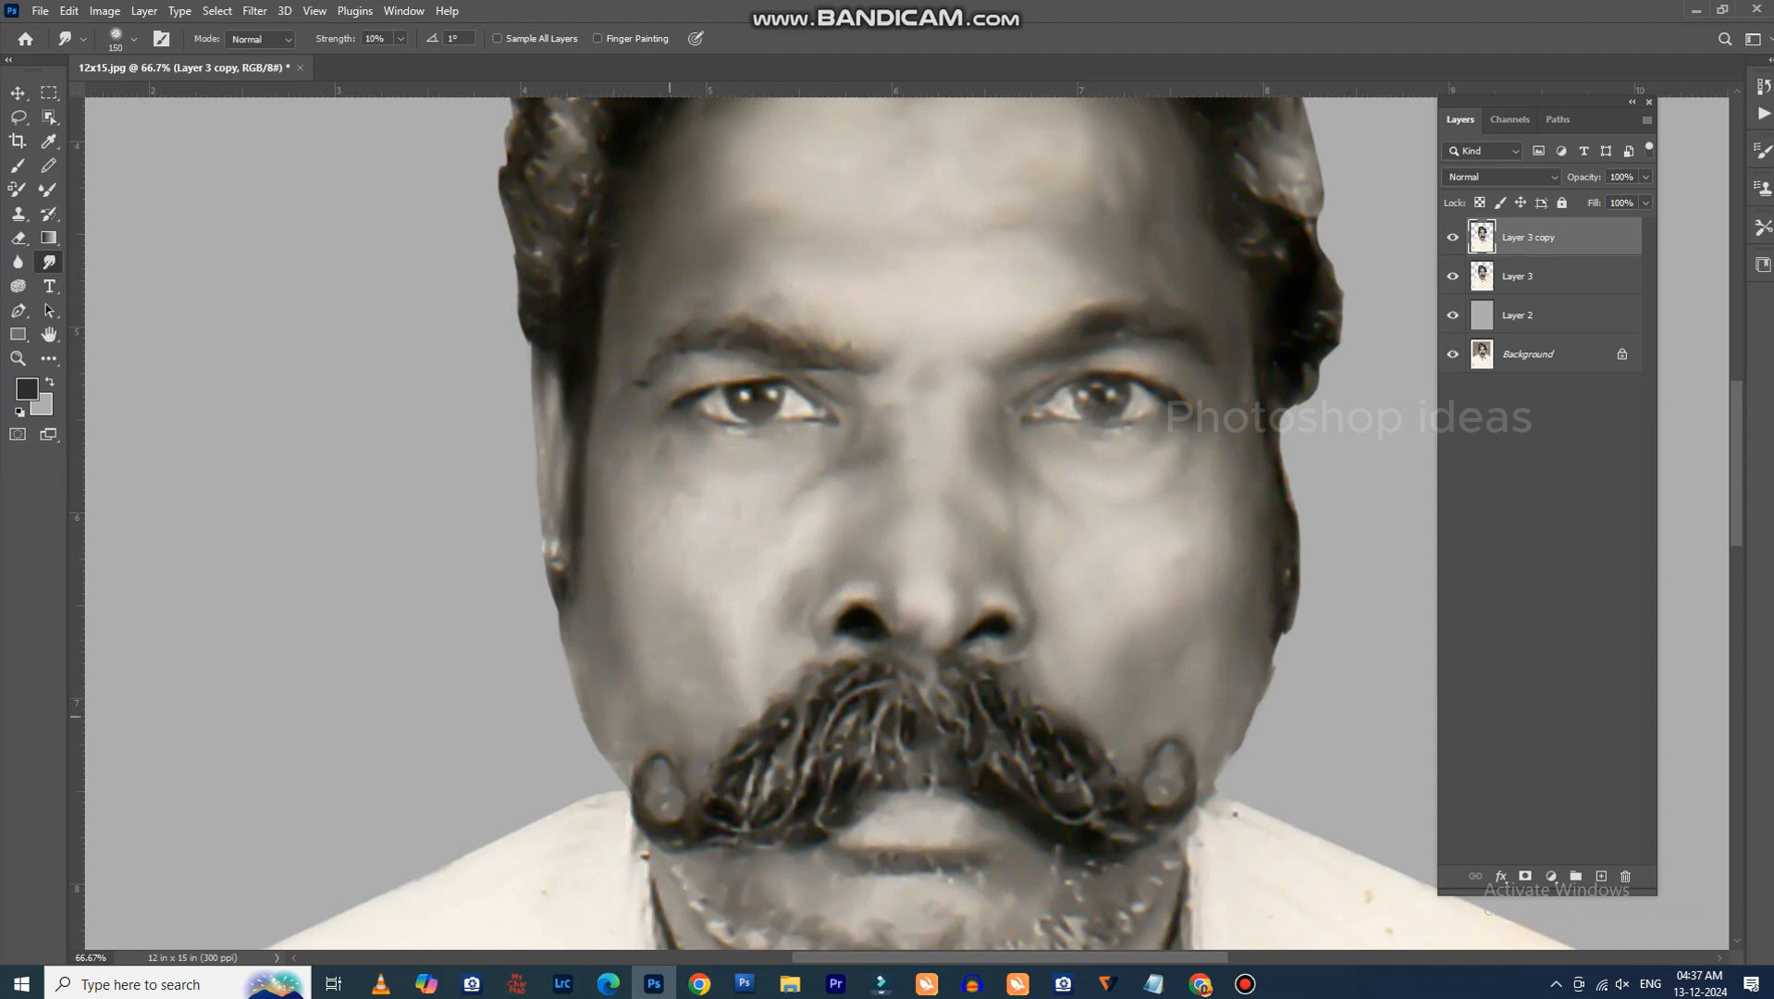
Smudge the skin at the moustache's left curl and set the Smudge brush size to 125.
drag(651, 740, 655, 766)
key([)
key(ctrl+minus)
key(ctrl+minus)
key(ctrl+minus)
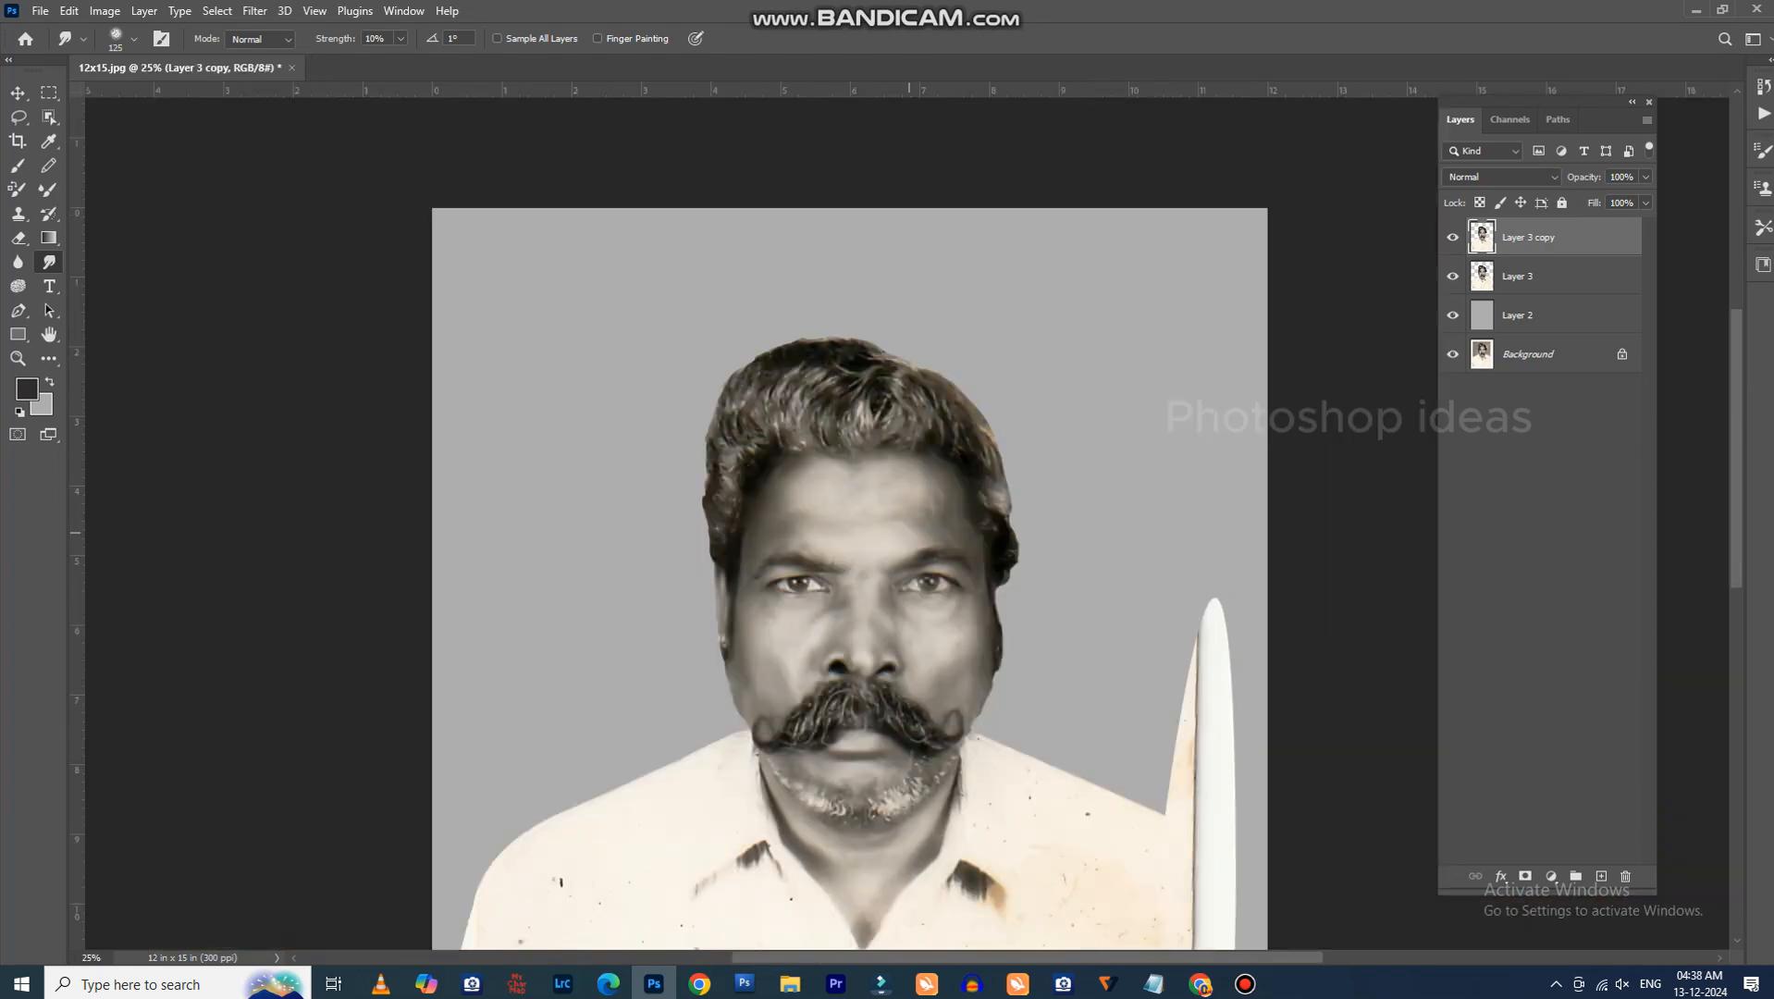
key(ctrl+plus)
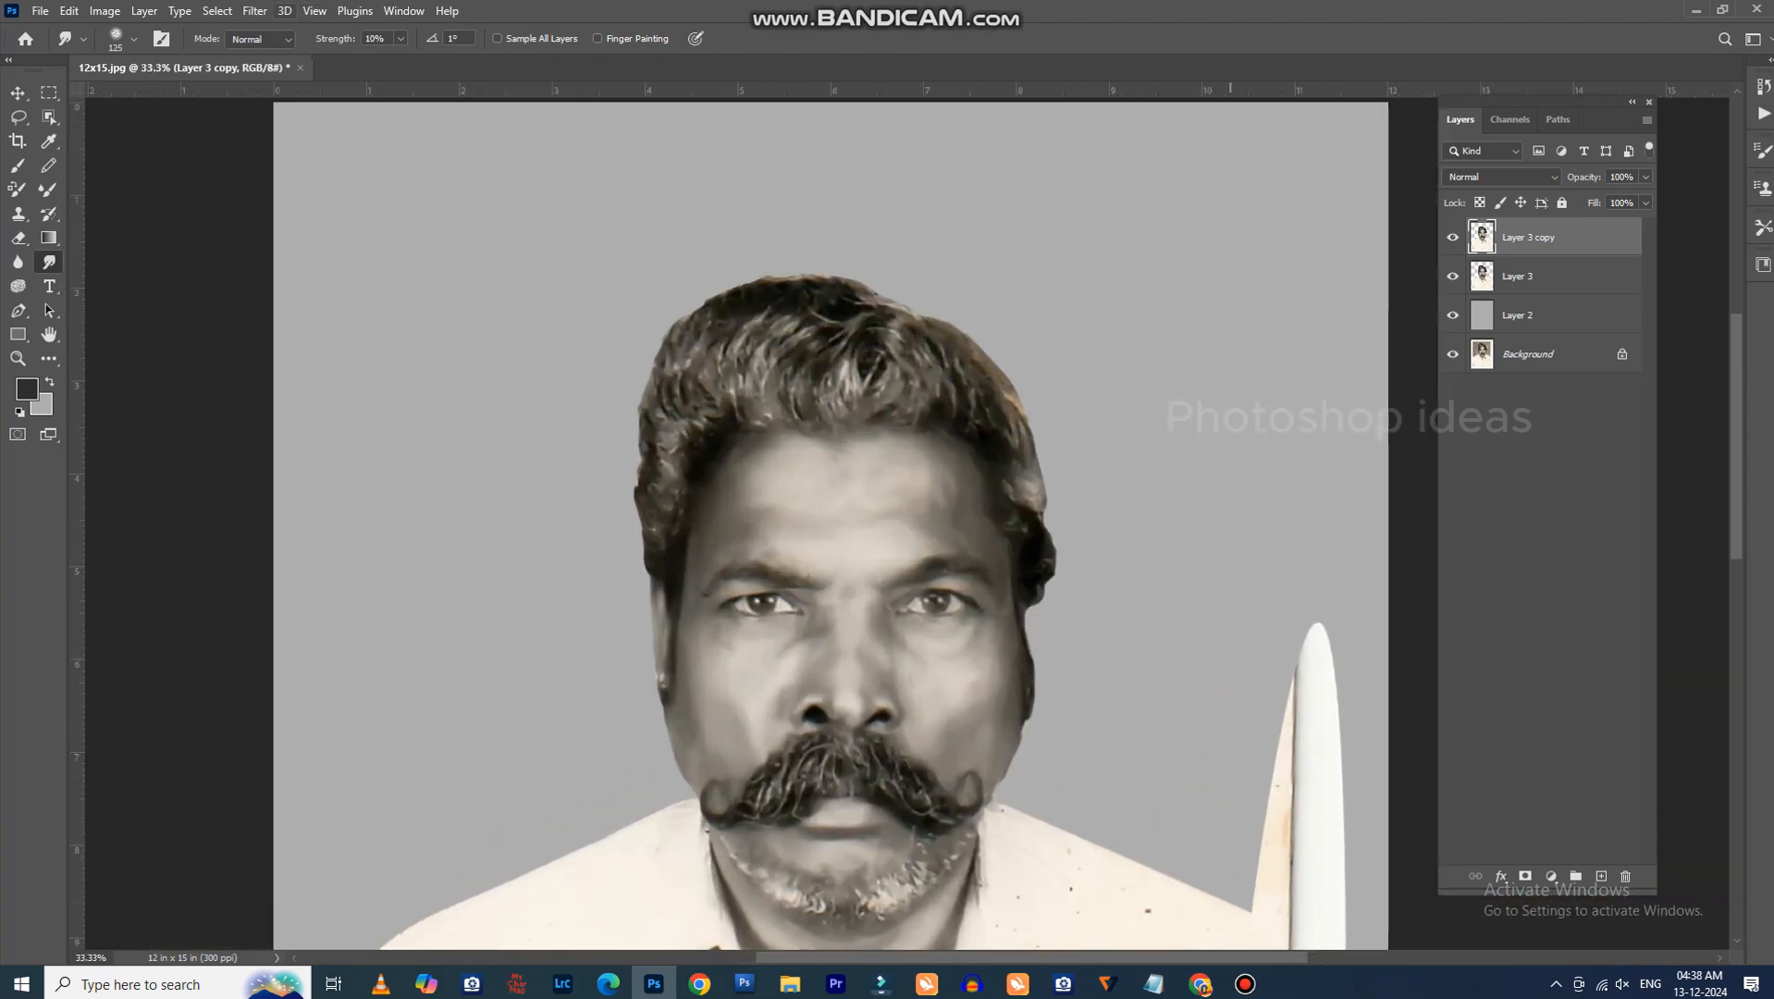
Try the B&W Infrared preset of the Camera Raw Filter on the man's copied layer.
click(254, 10)
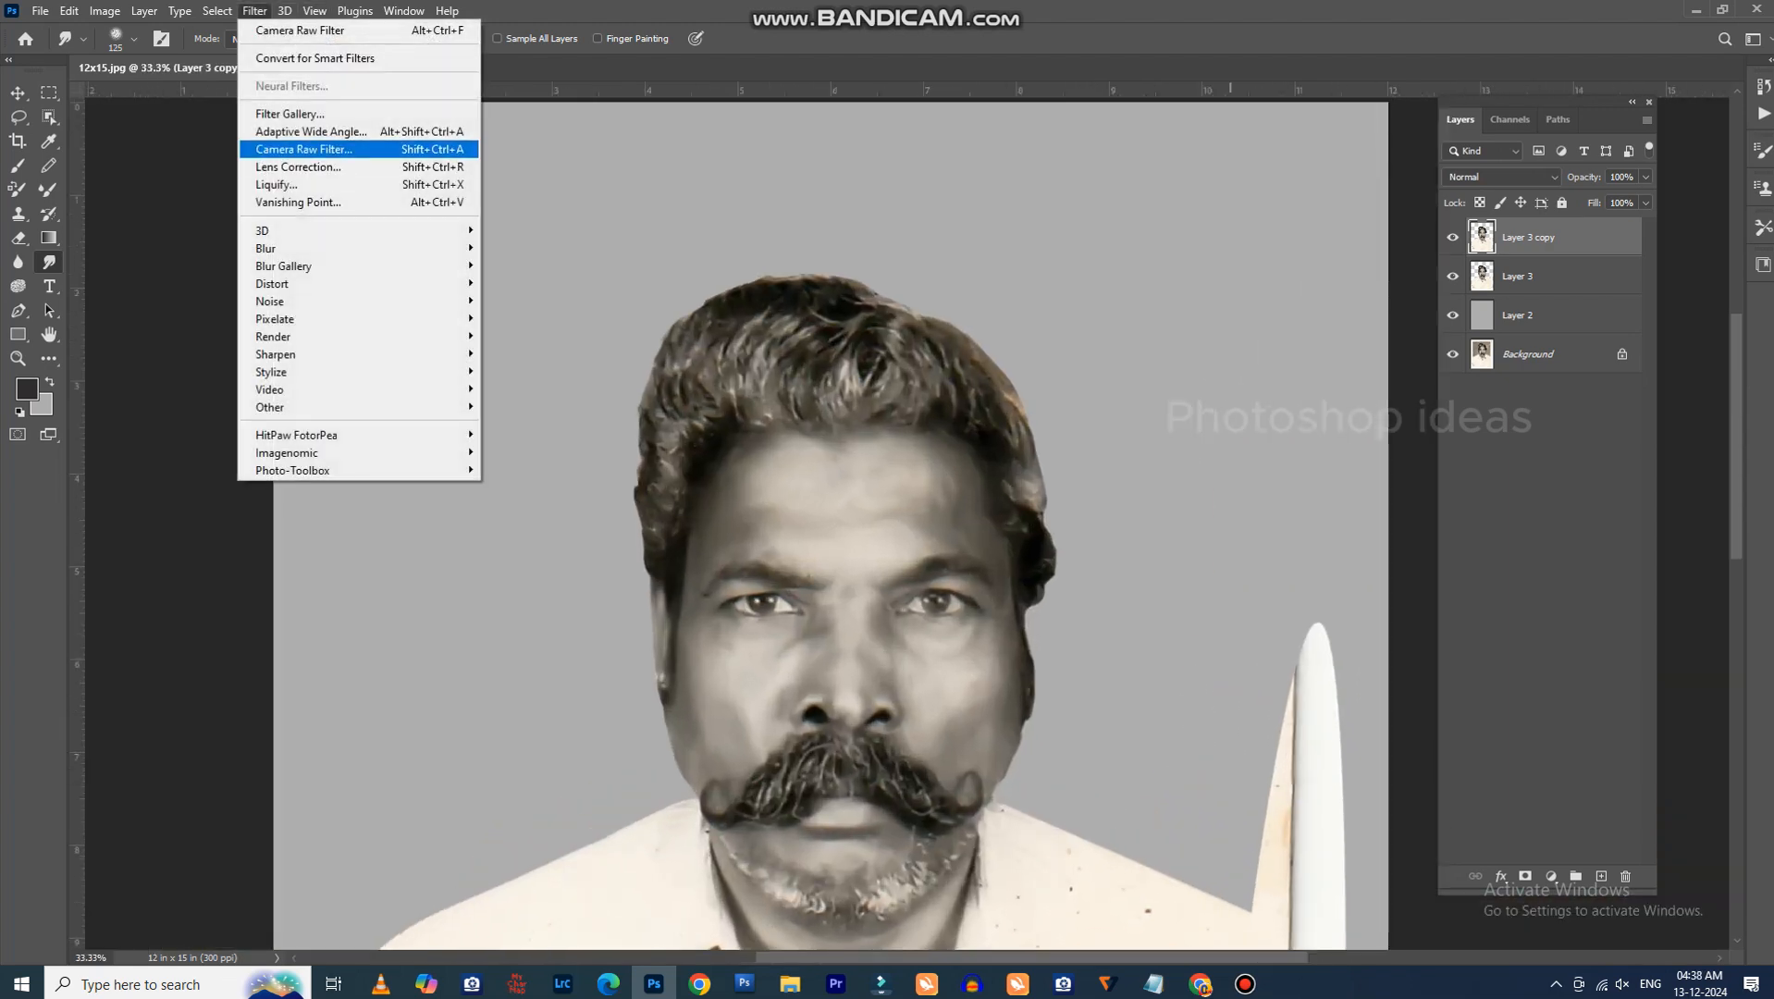
click(304, 149)
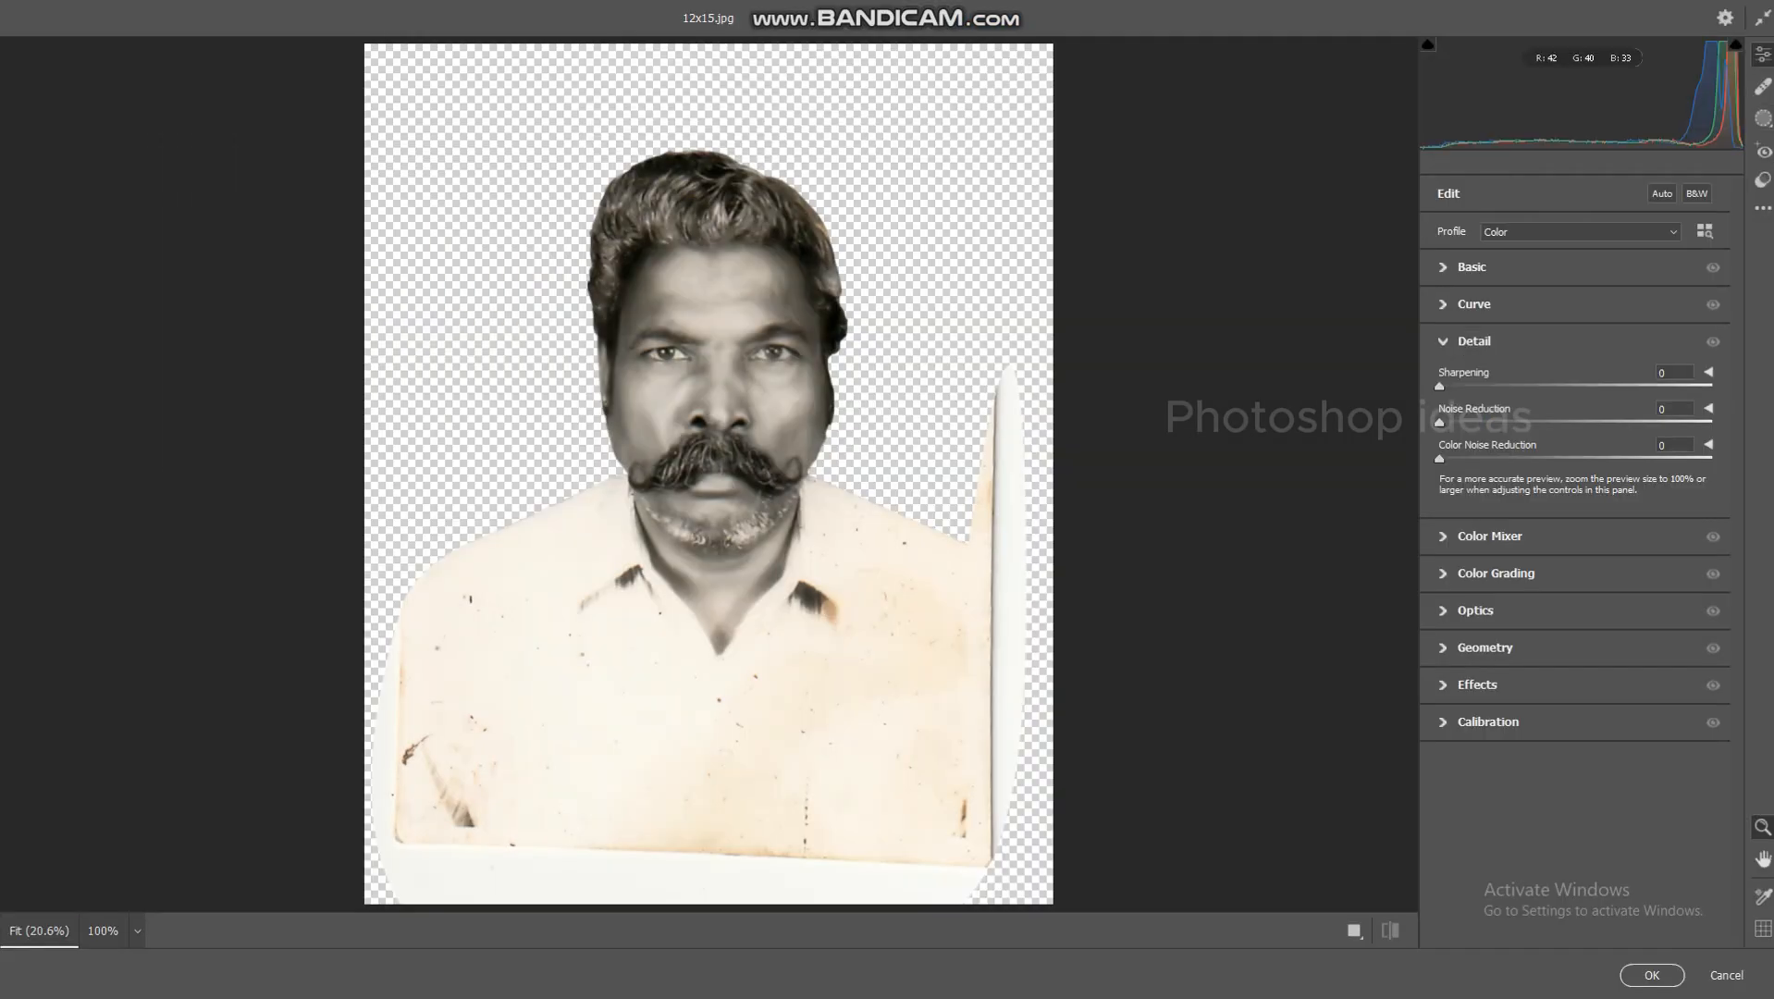
click(1763, 180)
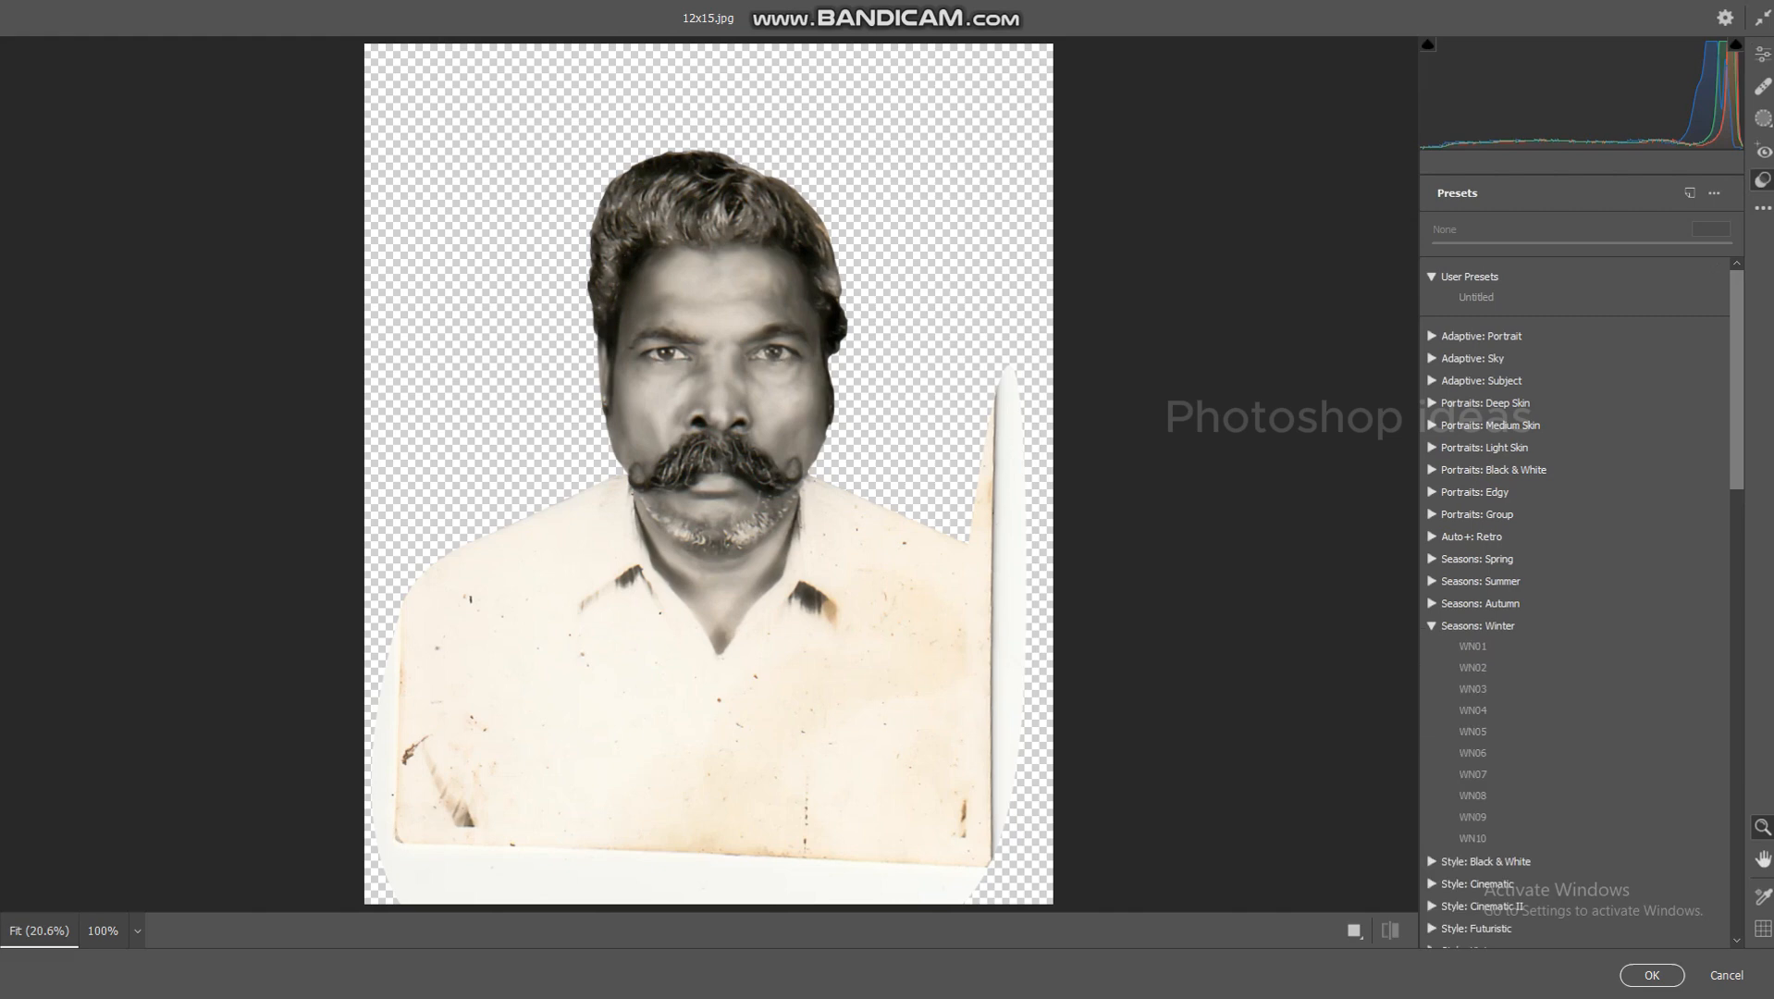
scroll(1499, 670, down, 10)
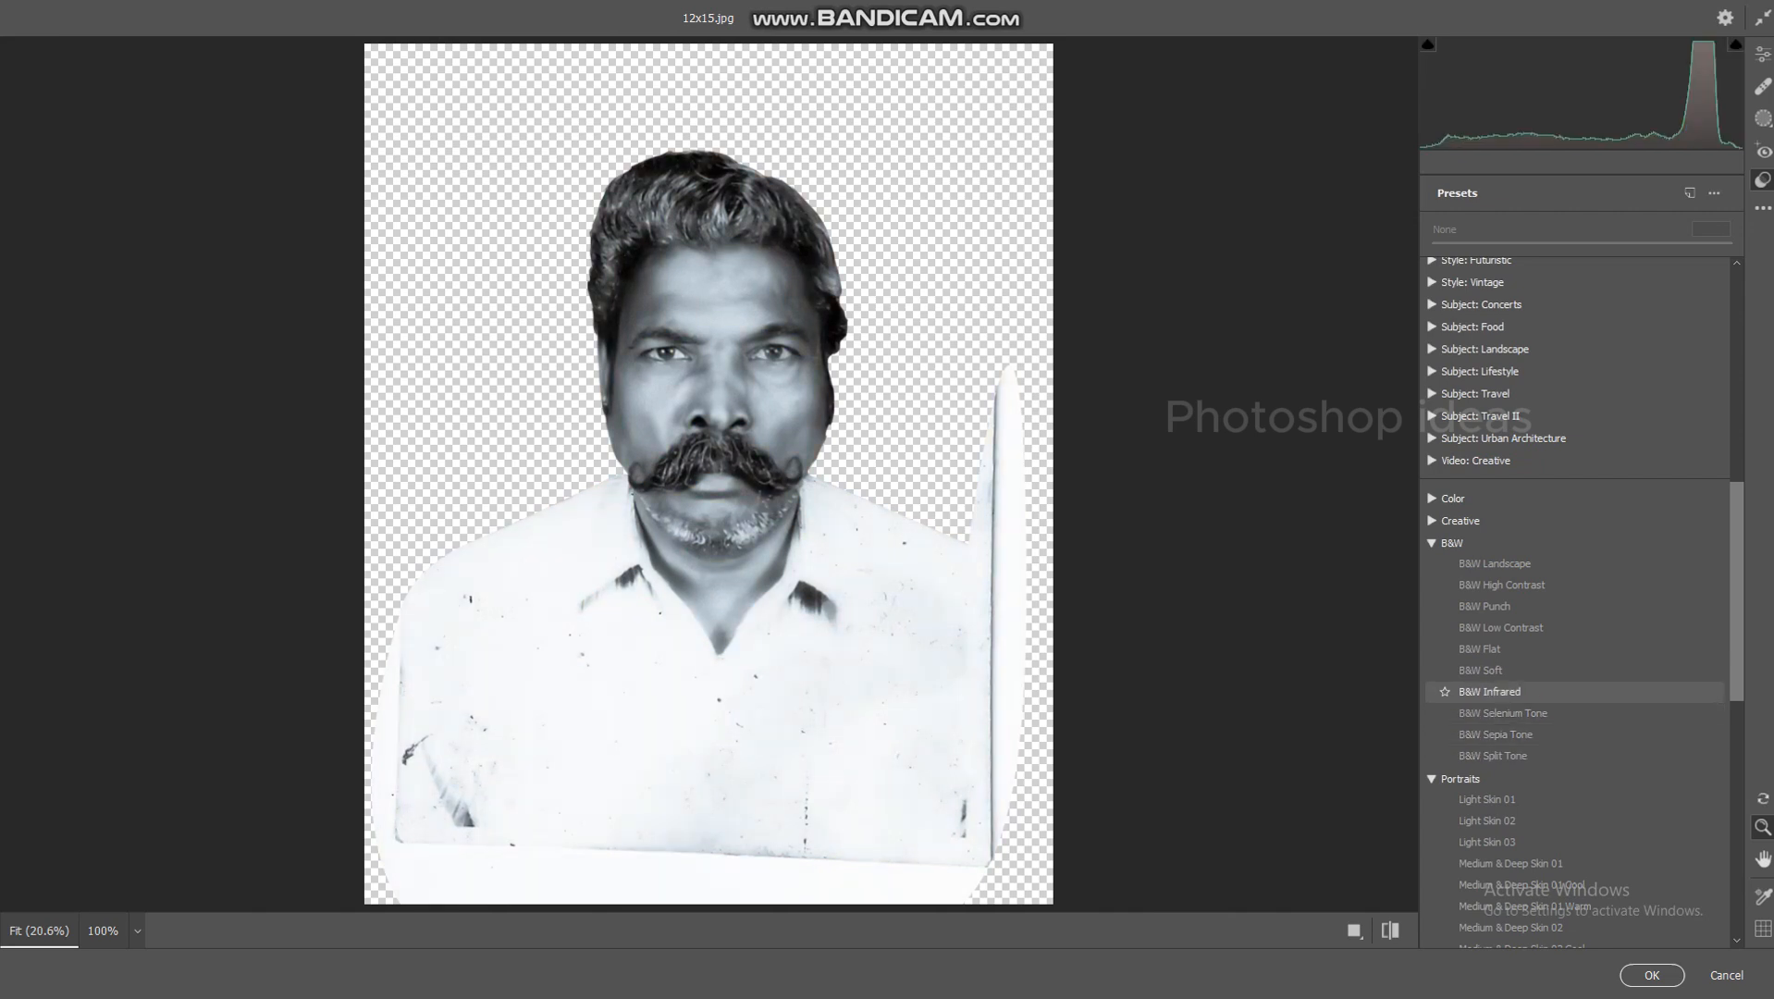
click(1490, 691)
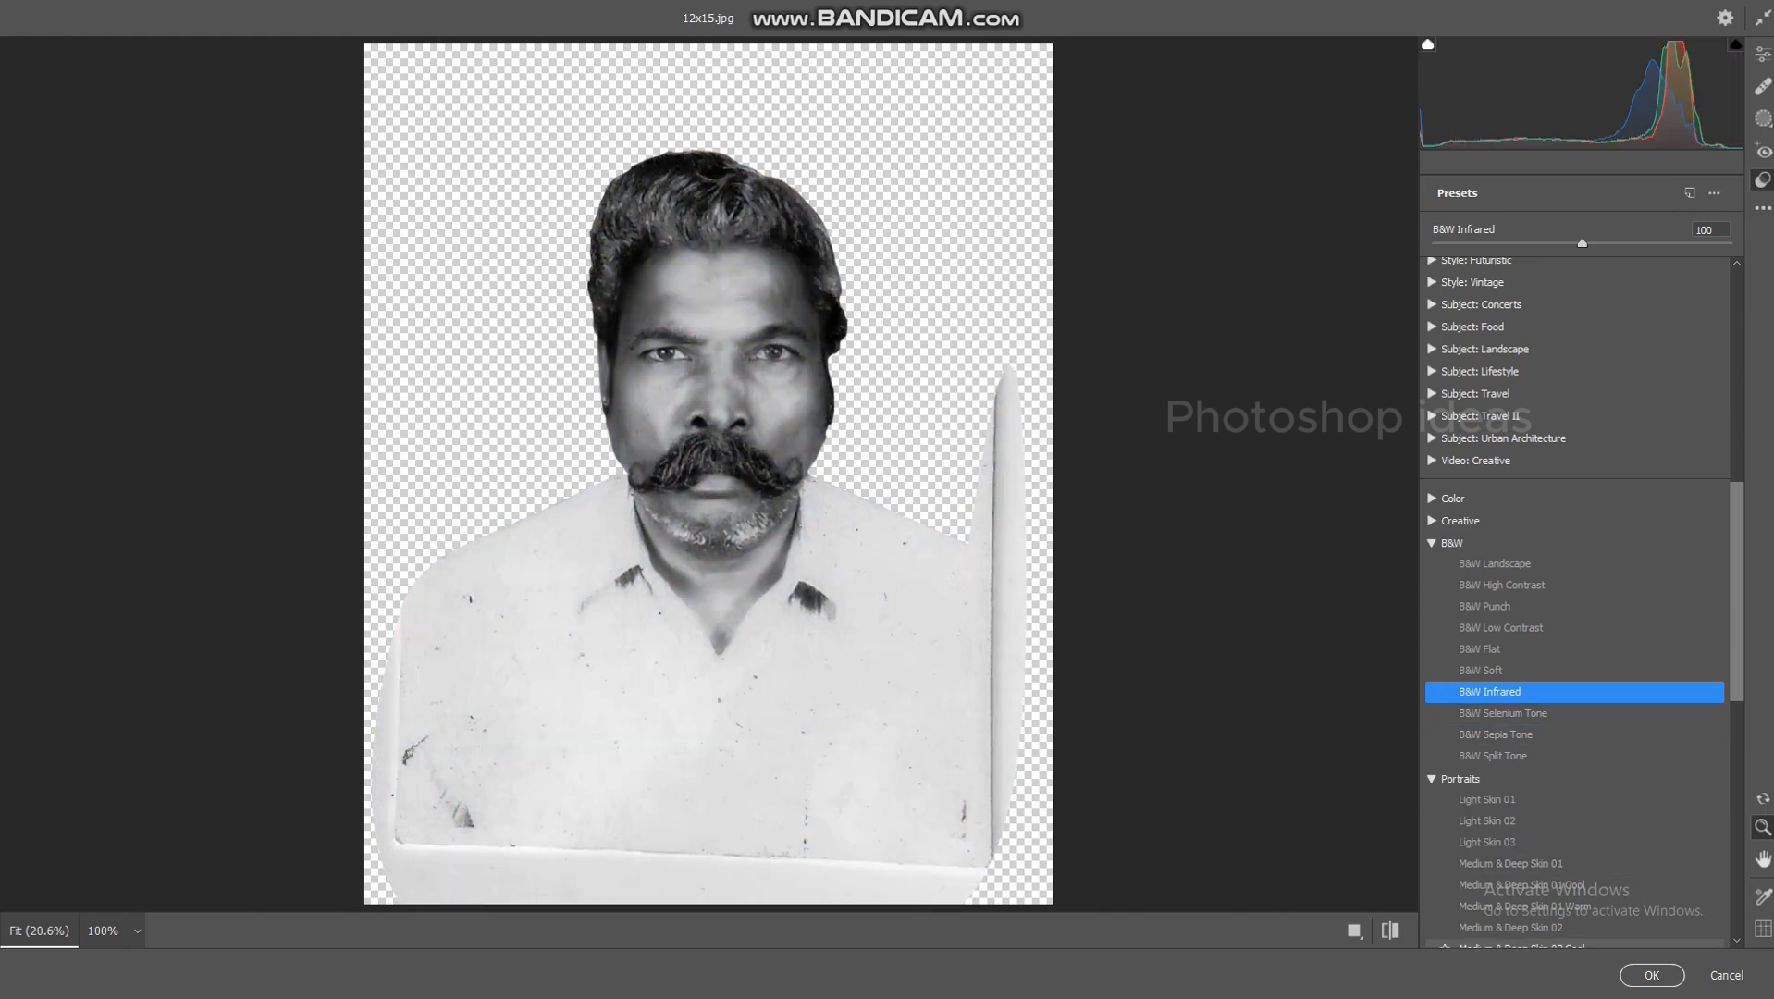
click(1651, 975)
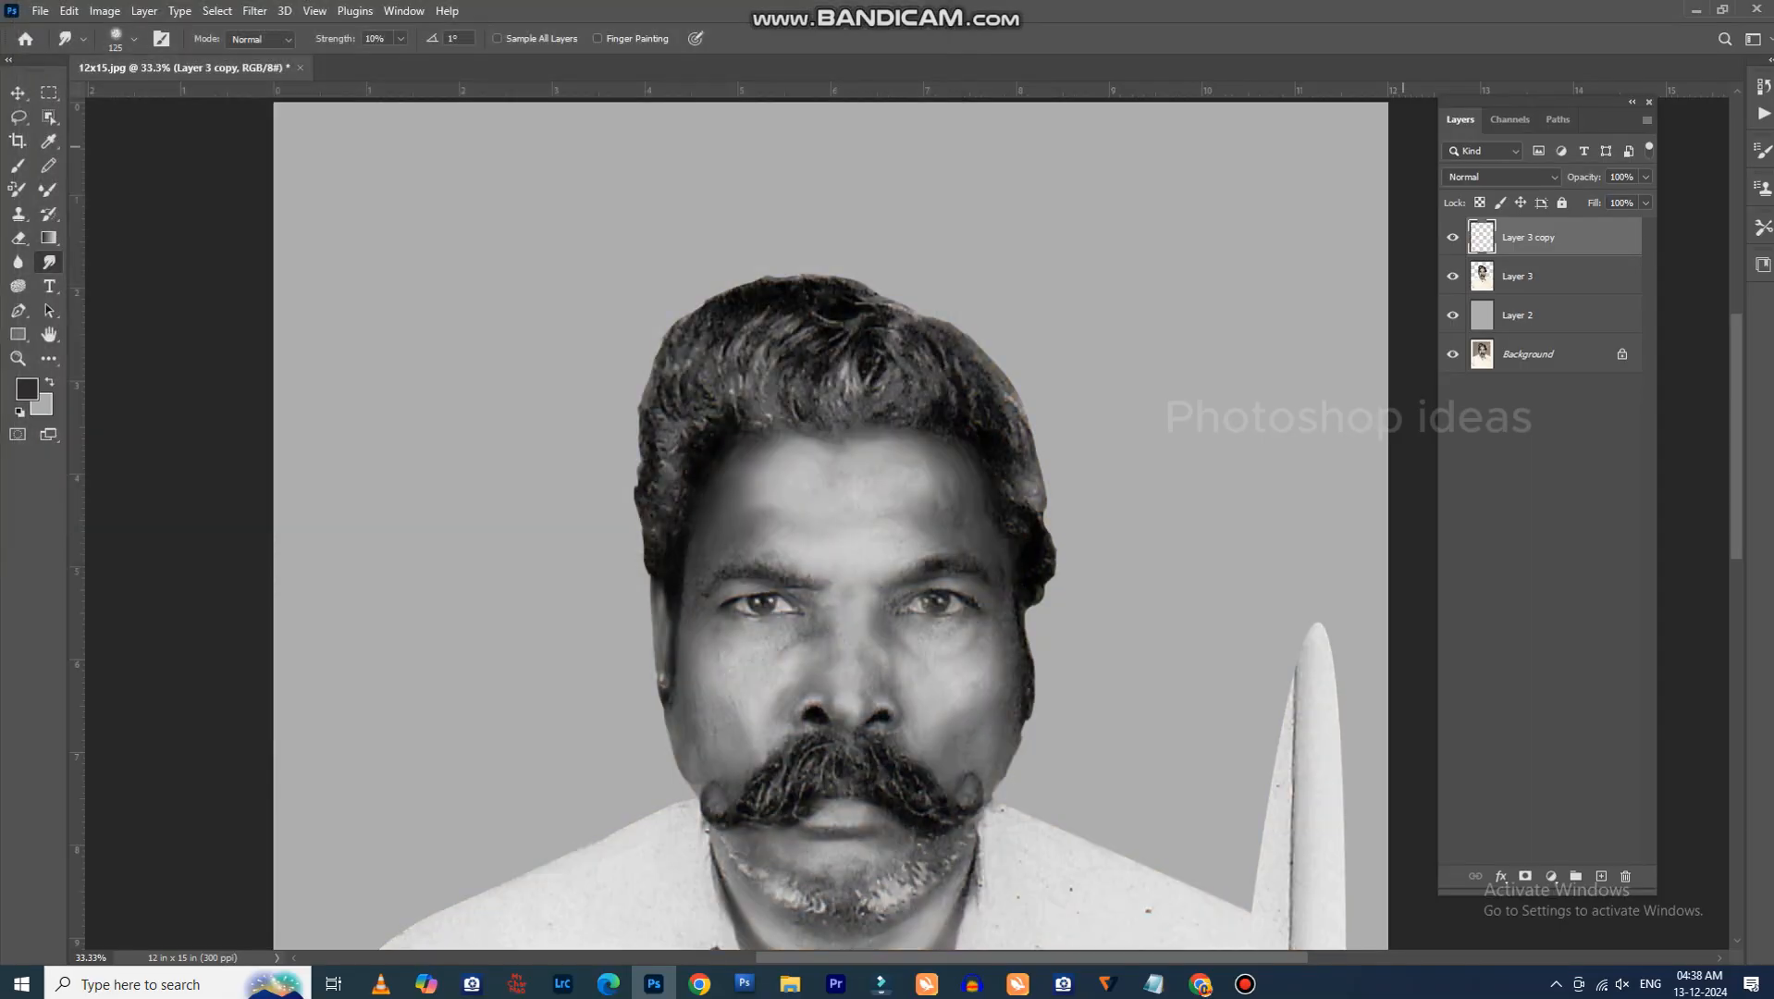
Inspect the hair and face in the black-and-white conversion and undo the B&W Infrared filter.
key(ctrl+plus)
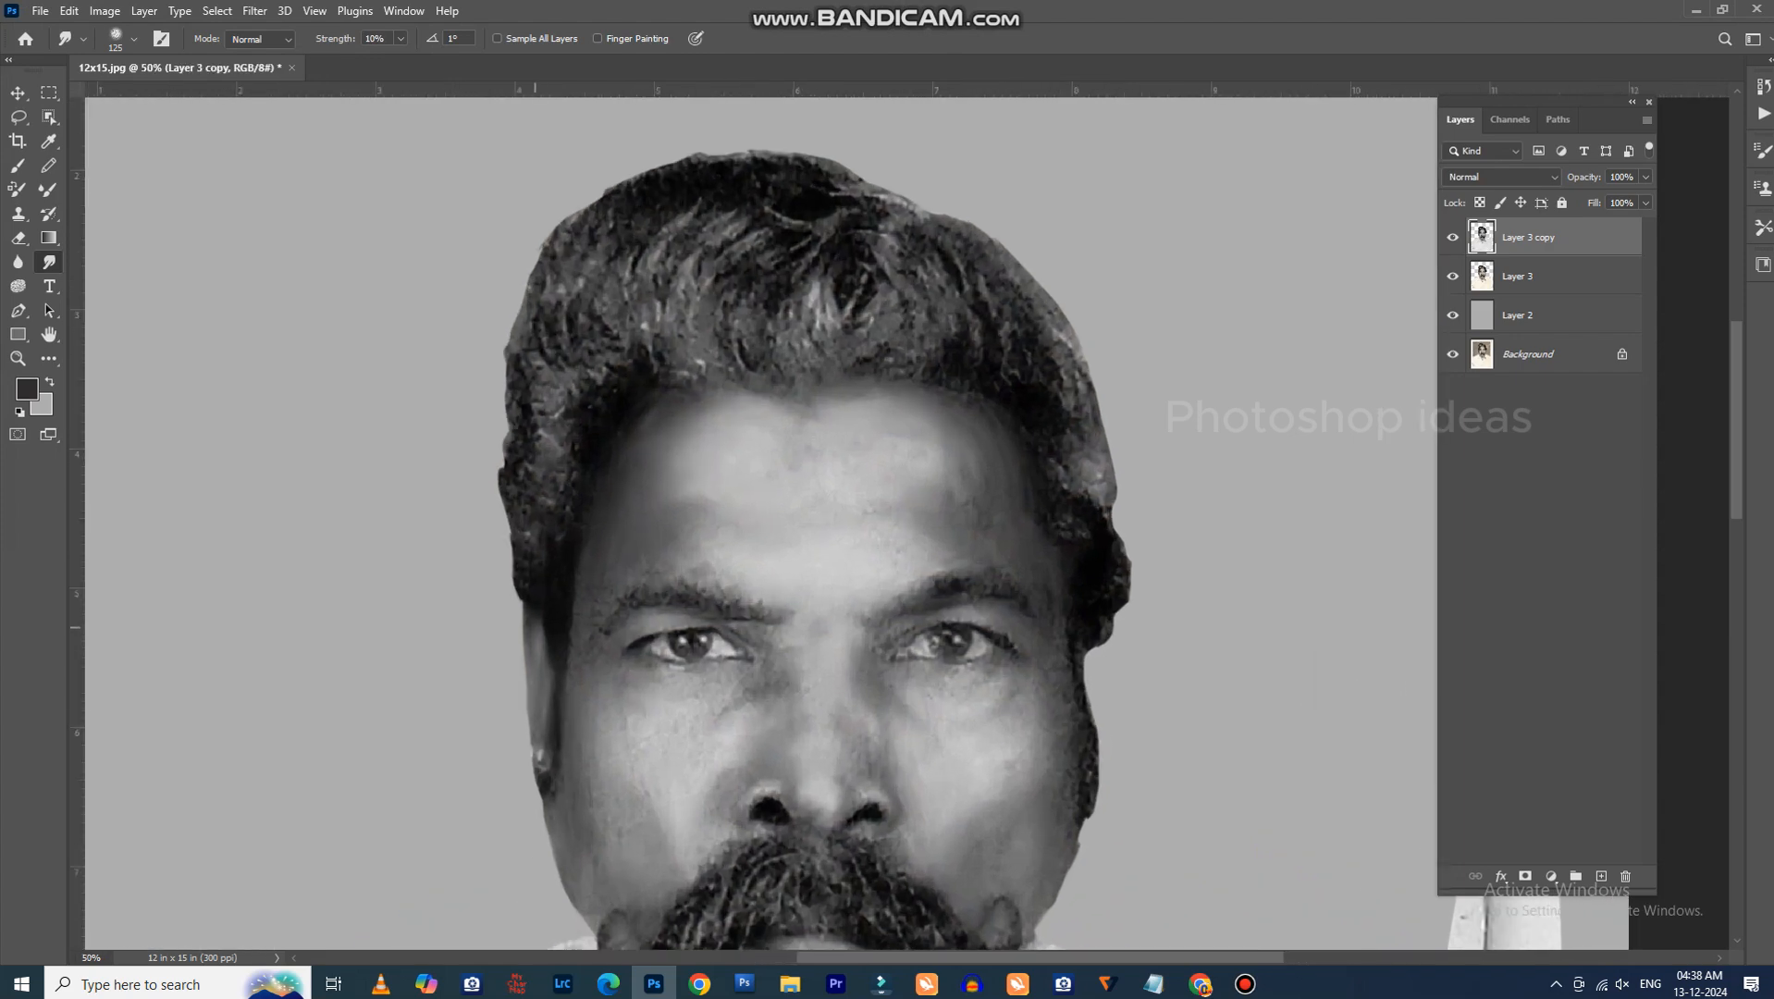
key(ctrl+minus)
key(ctrl+minus)
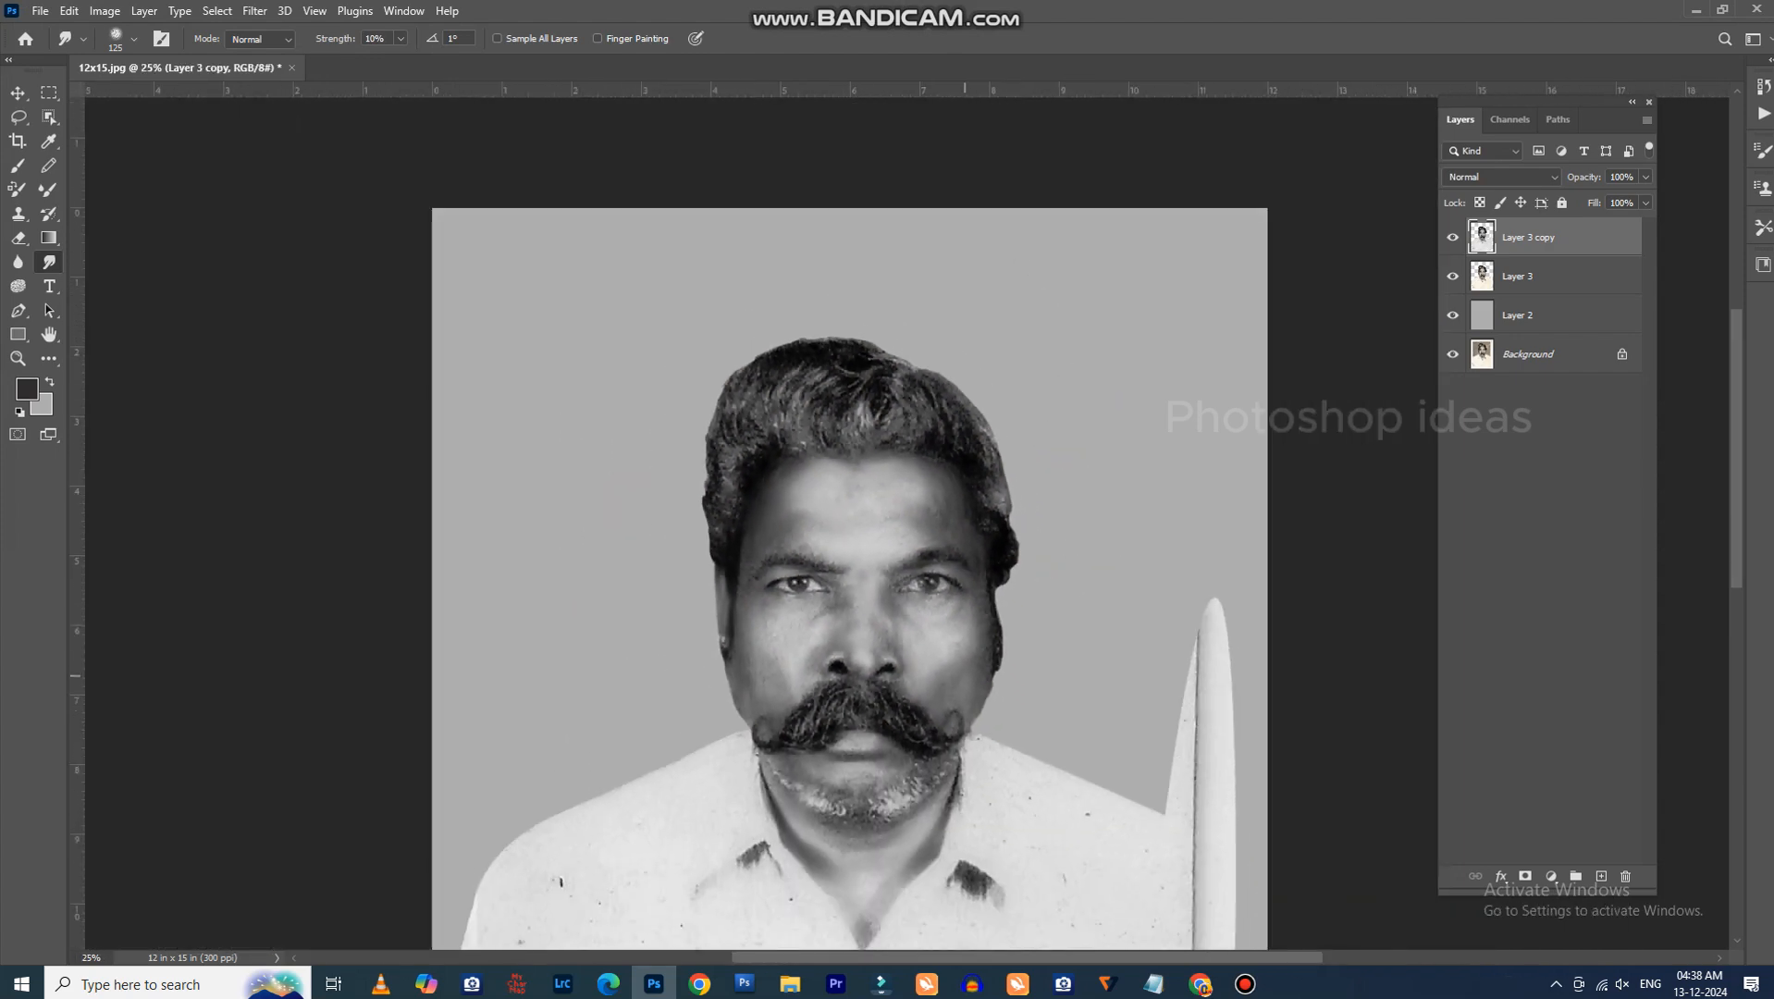
key(ctrl+z)
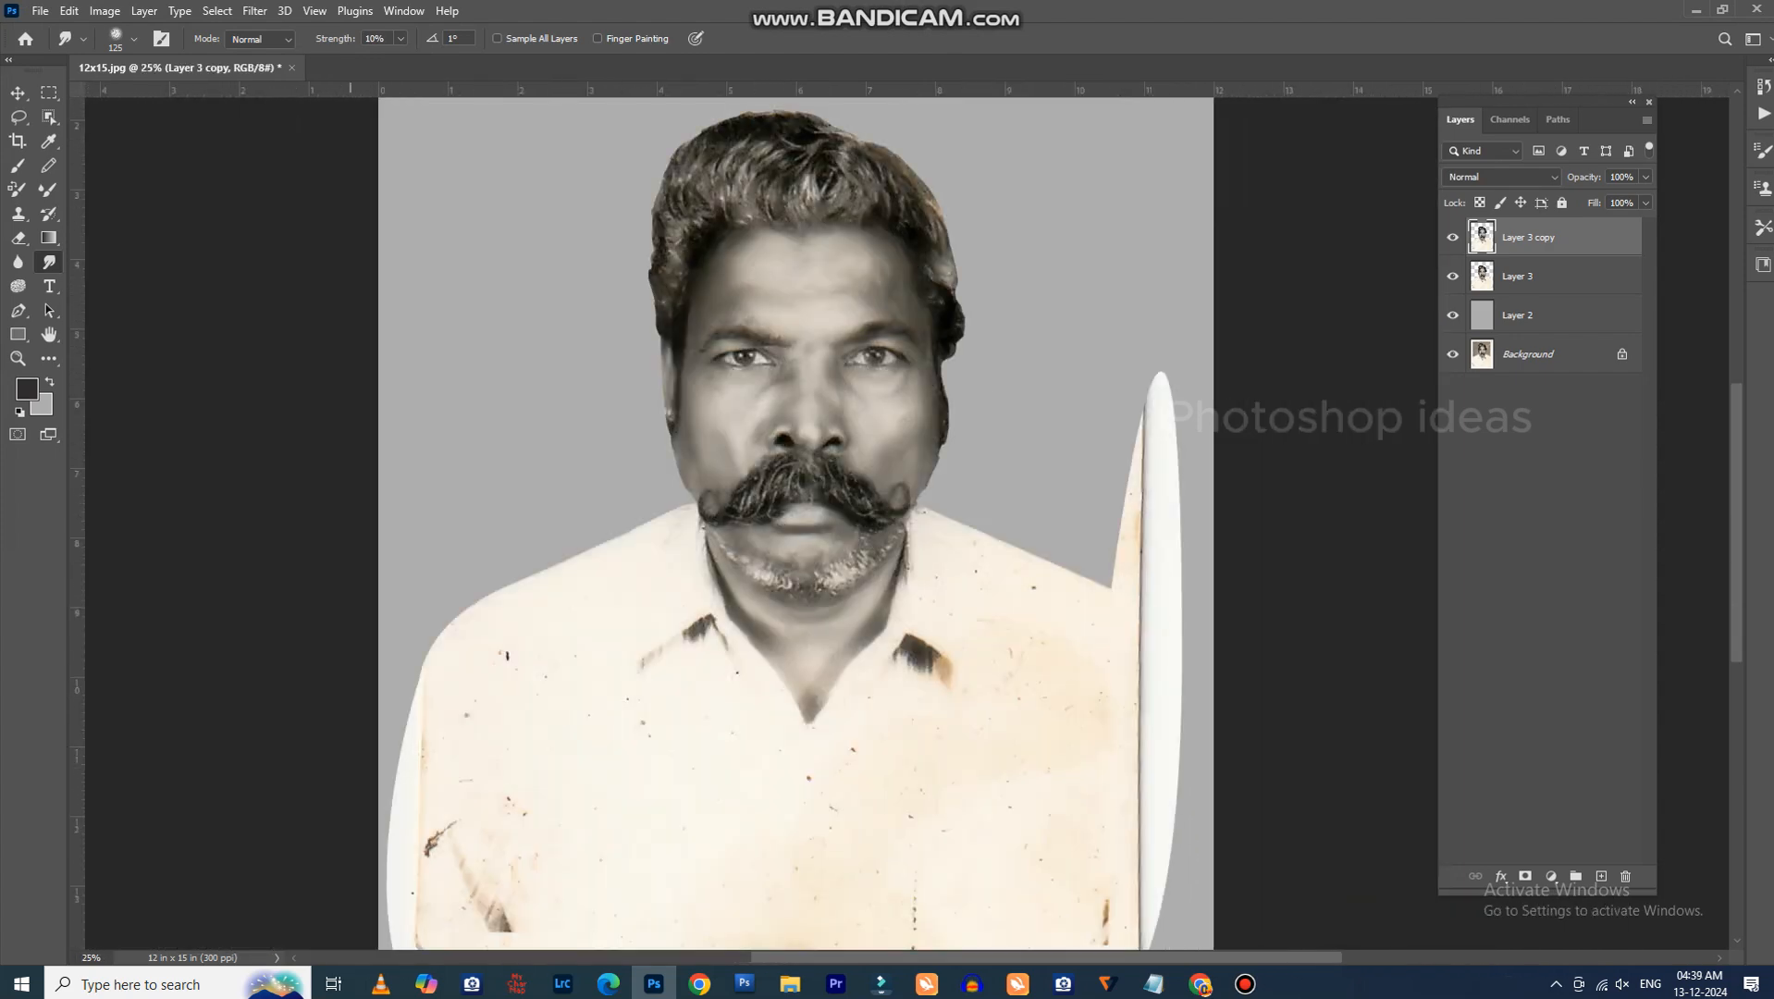
Apply the Camera Raw Filter with the B&W Selenium Tone preset to the man's copied layer.
click(254, 10)
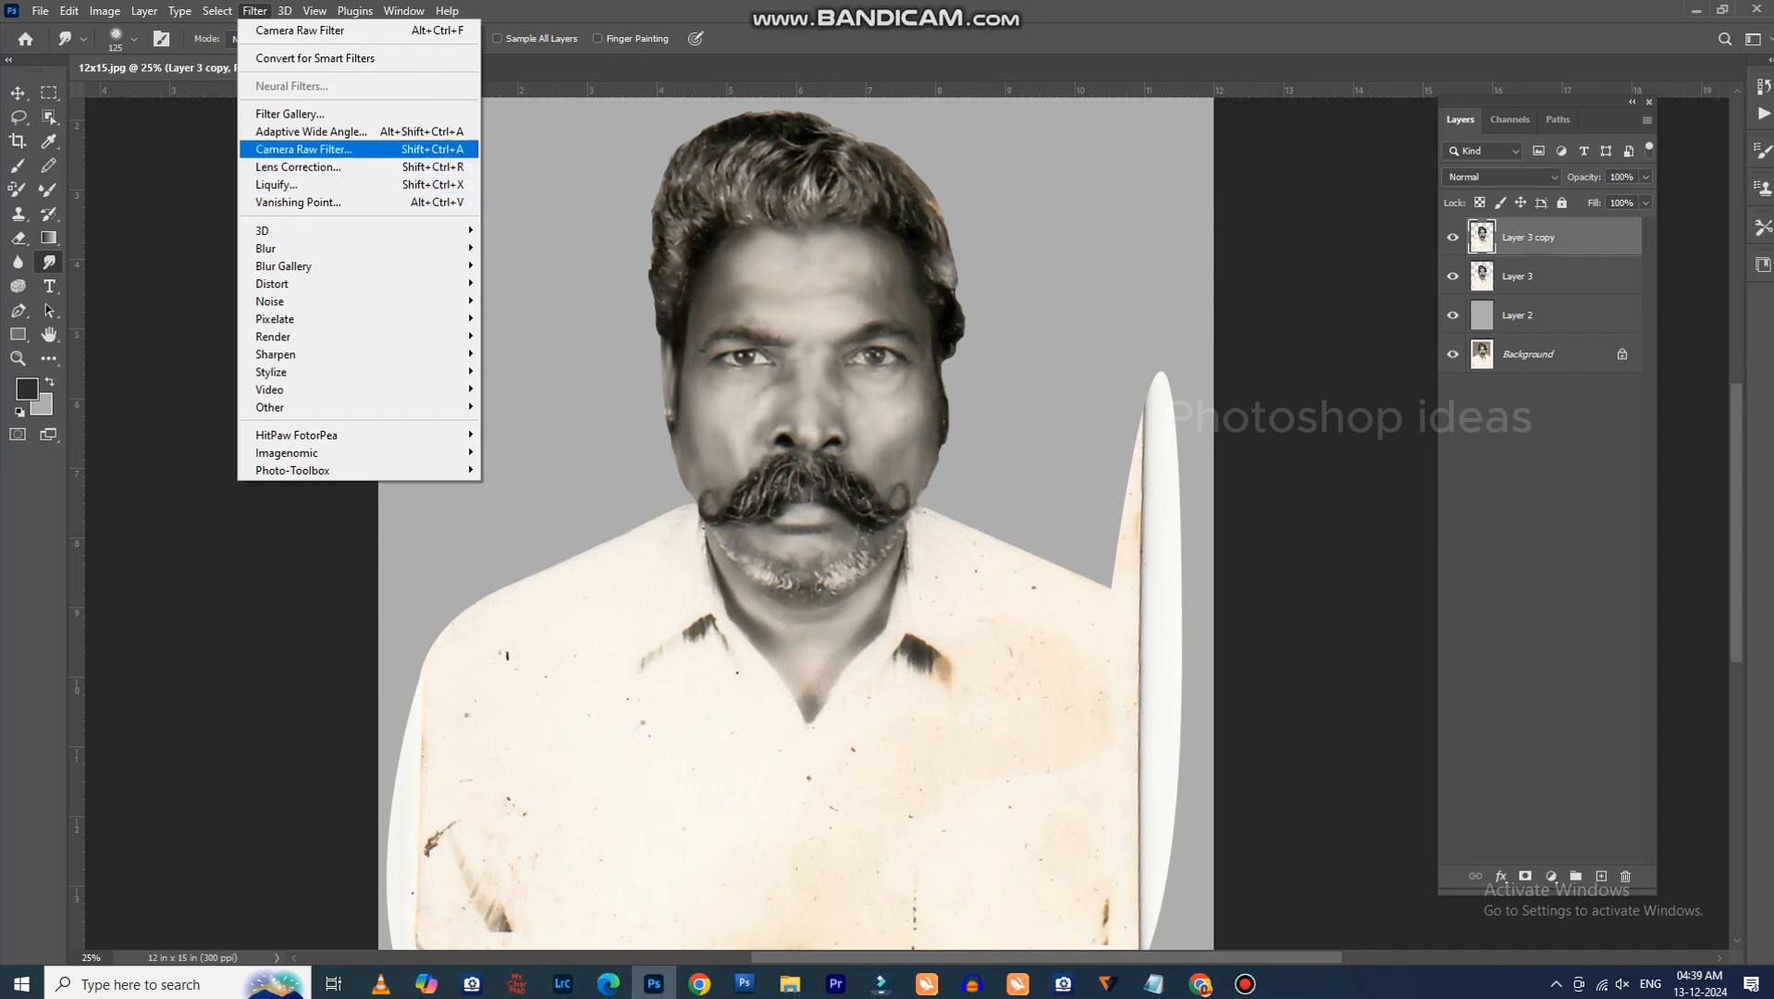
click(305, 150)
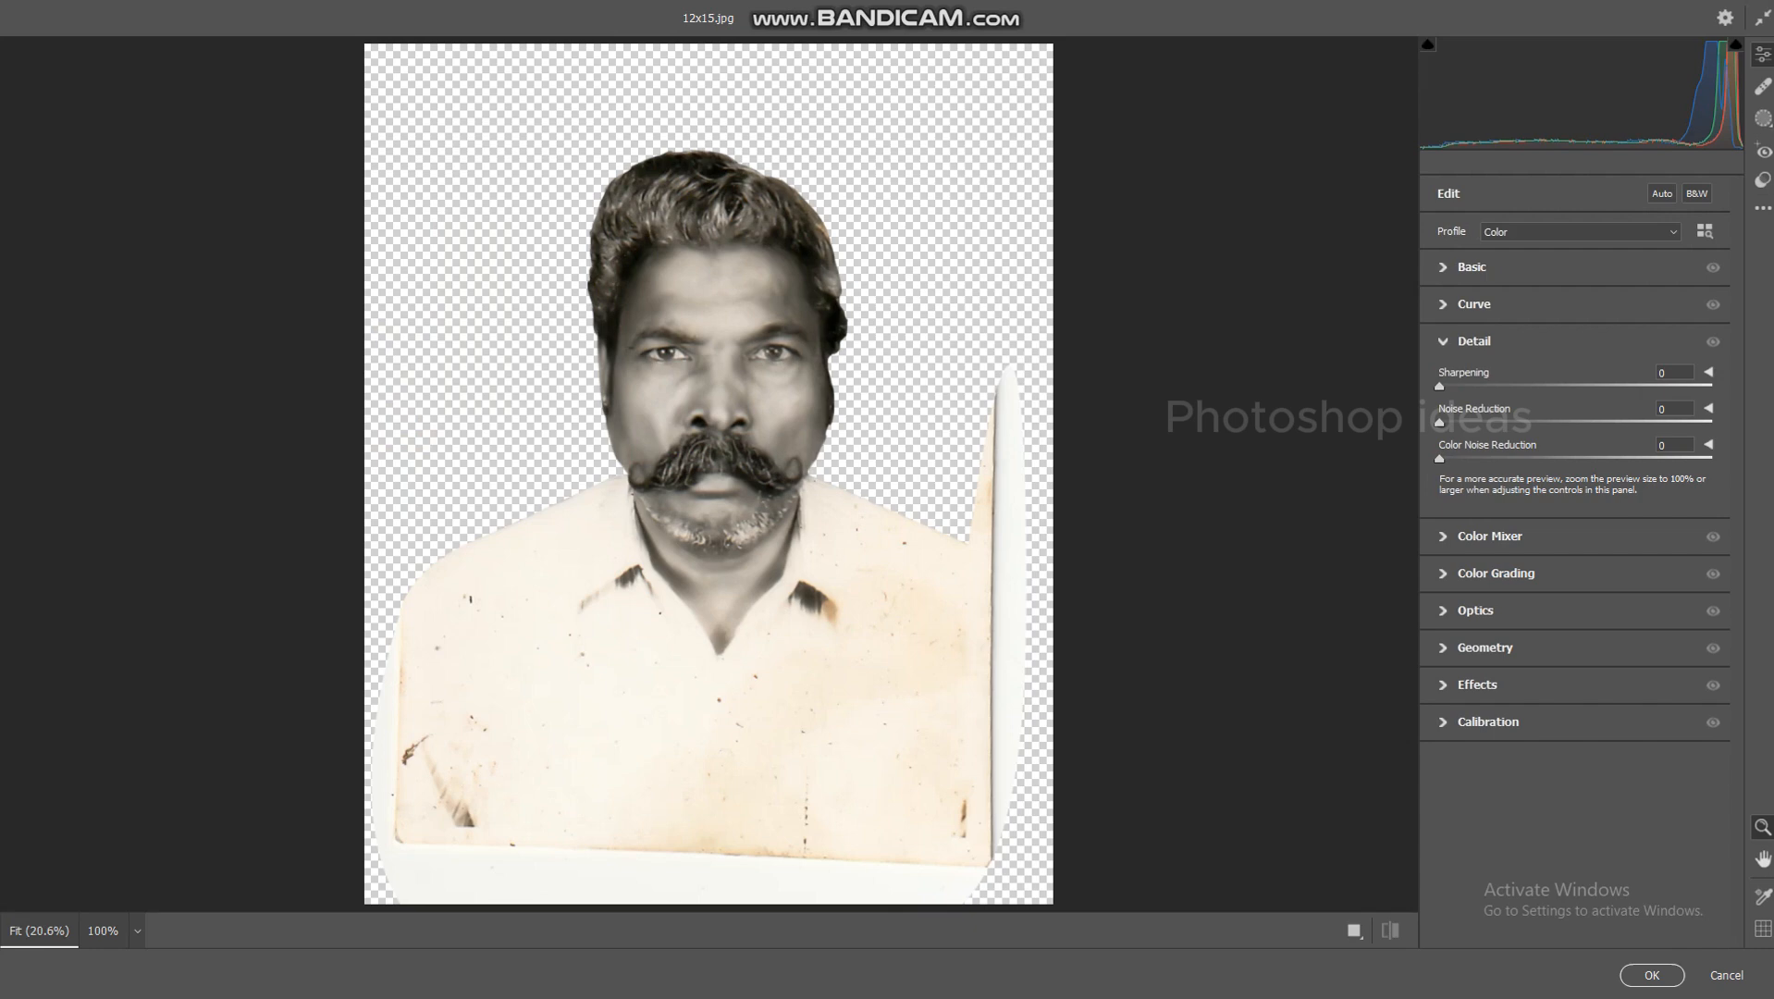
click(1762, 180)
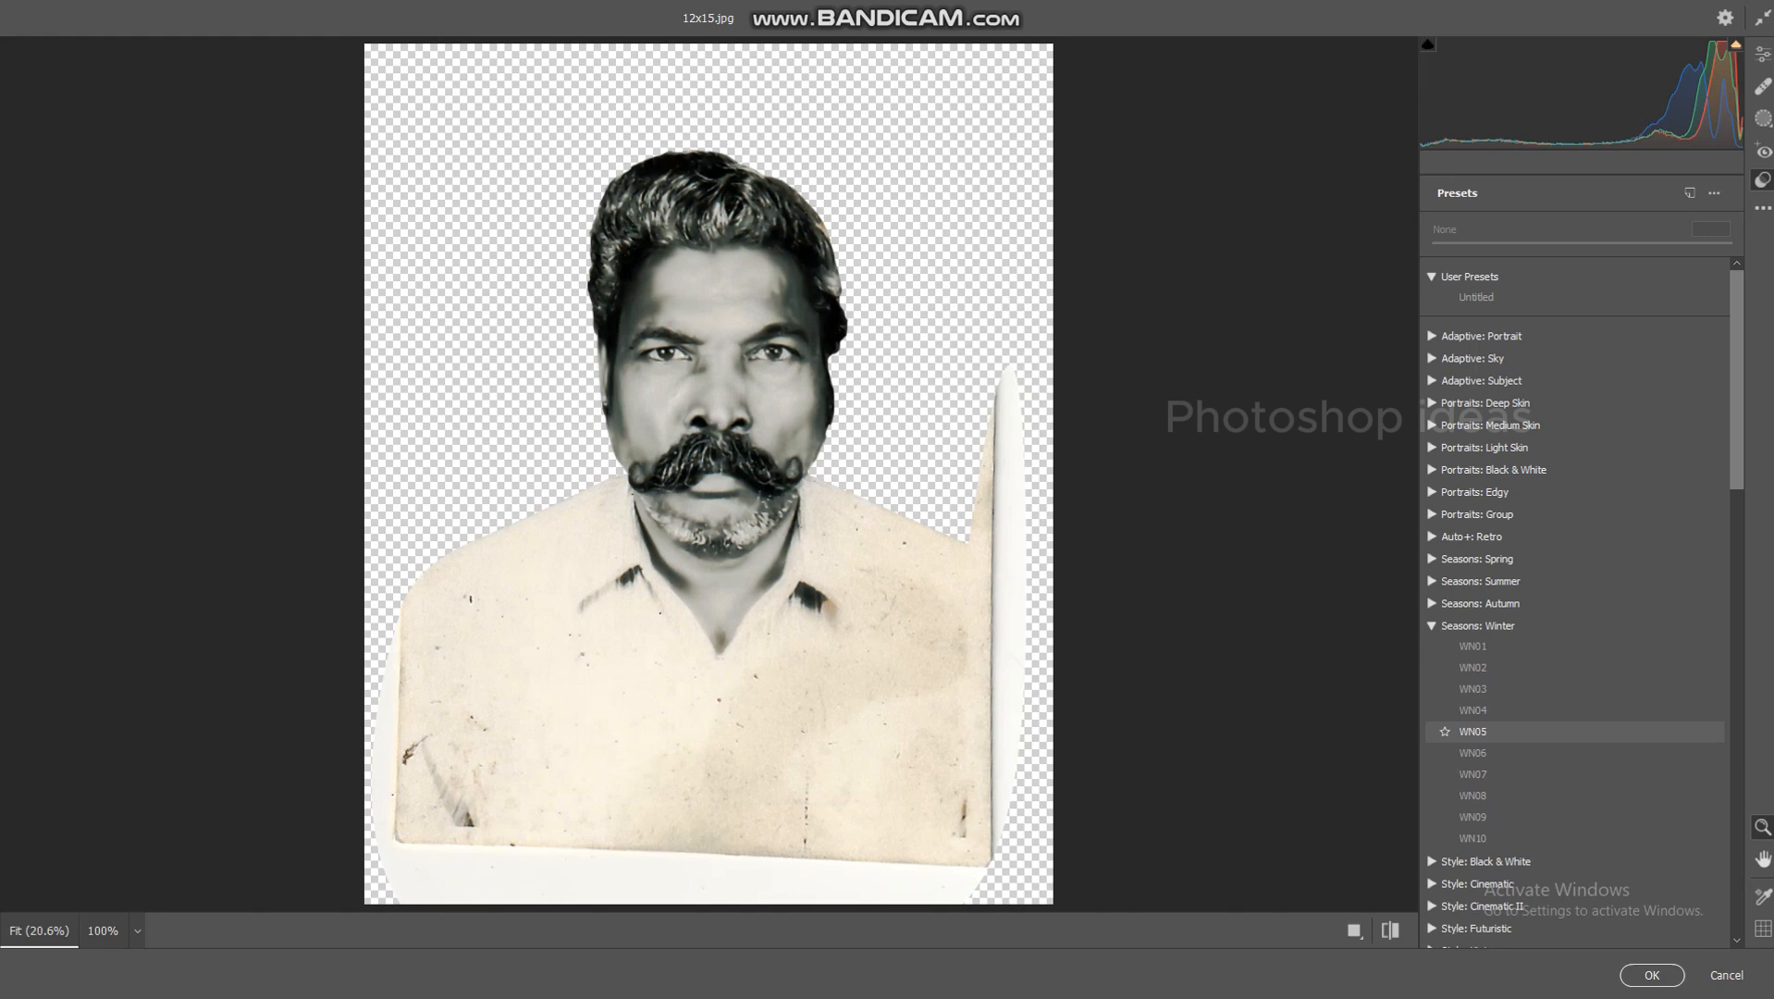
scroll(1498, 754, down, 10)
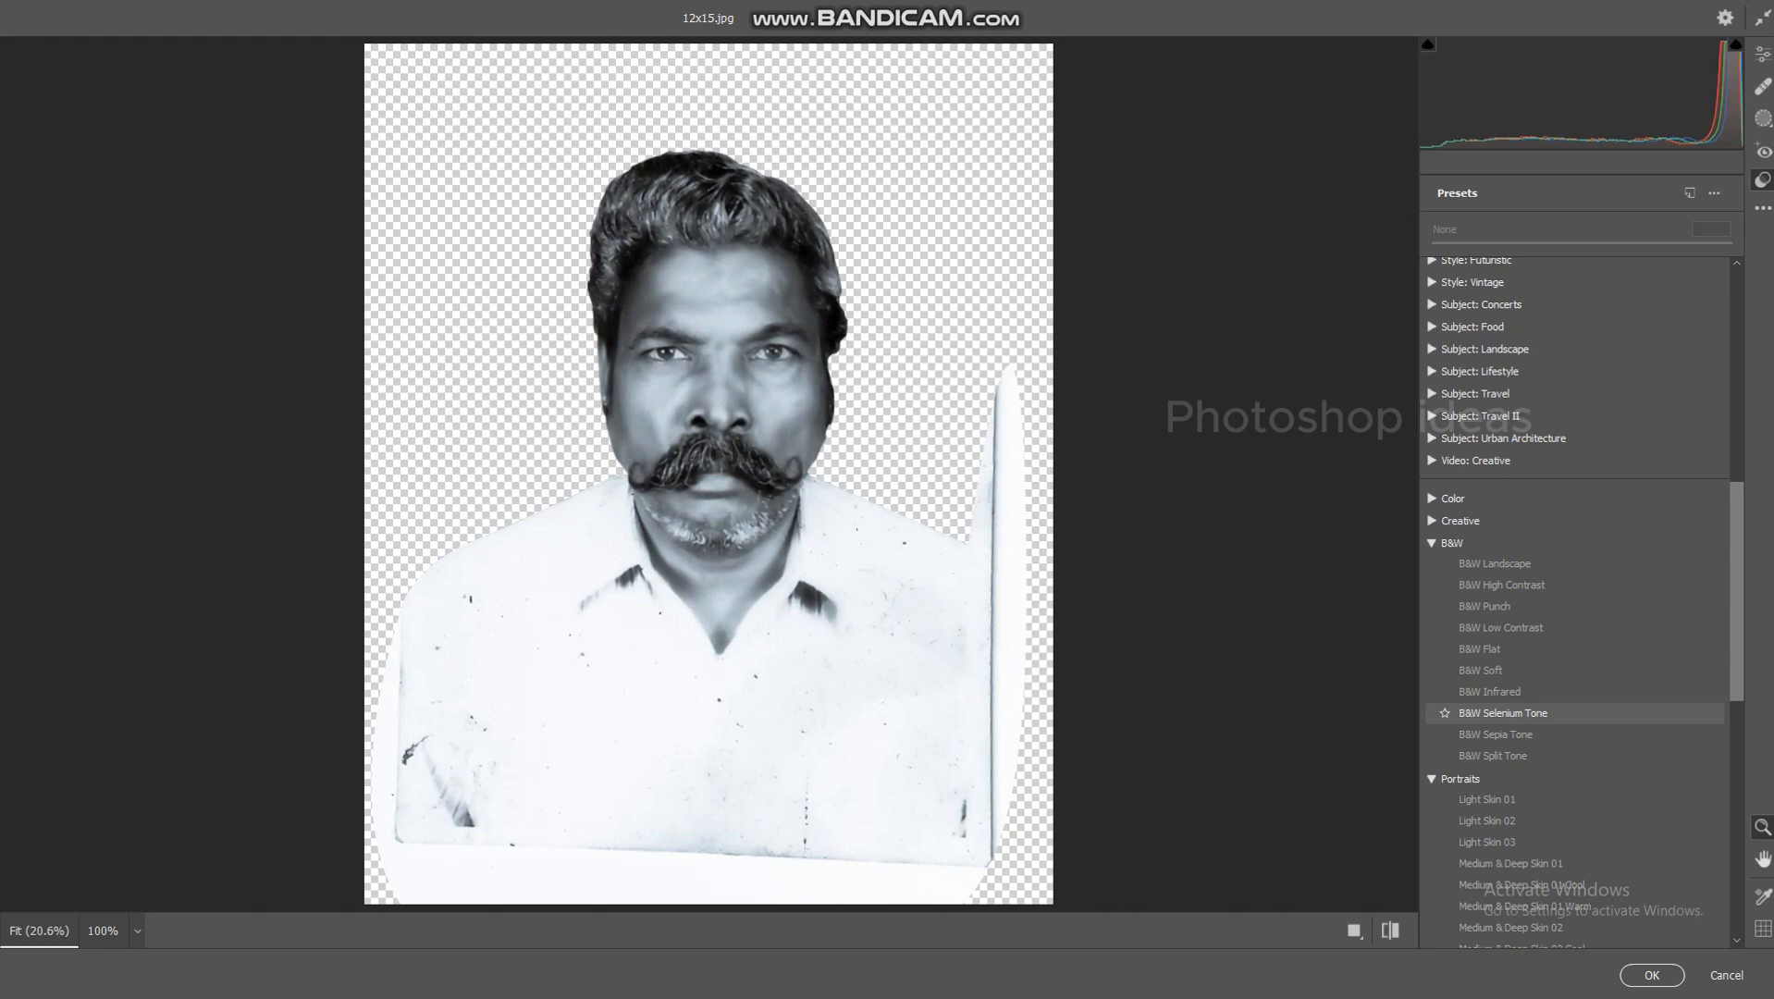
click(1503, 713)
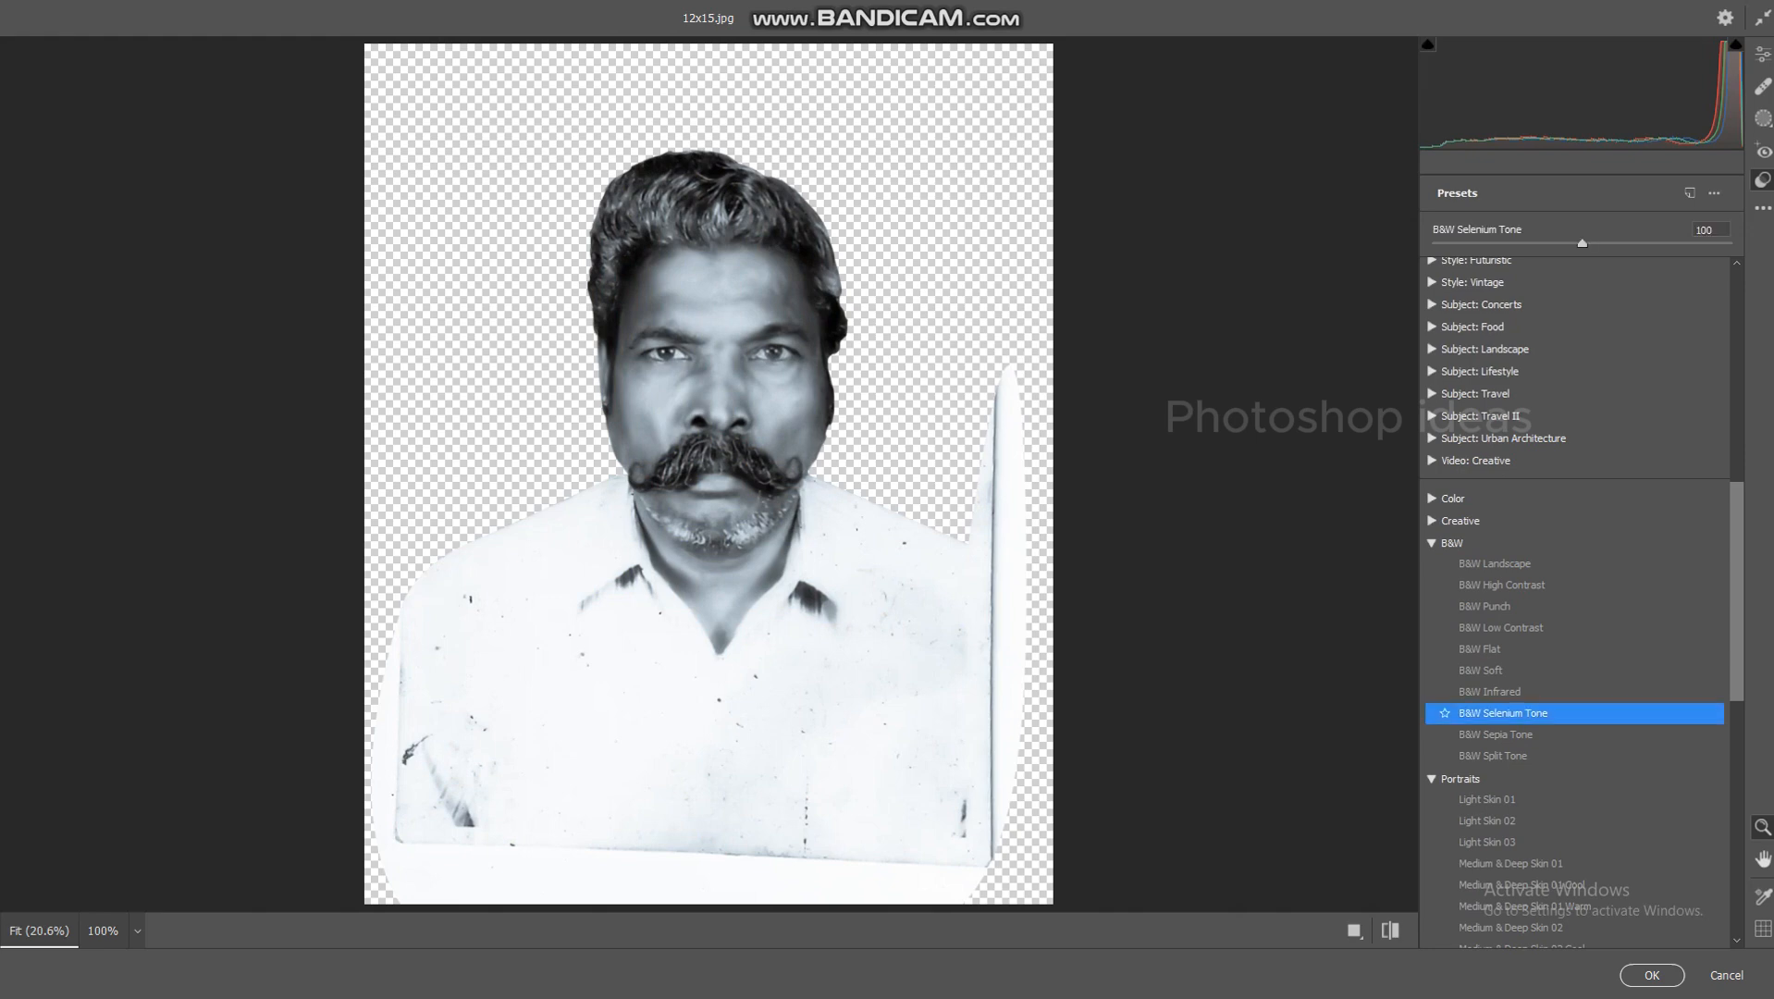
key(Return)
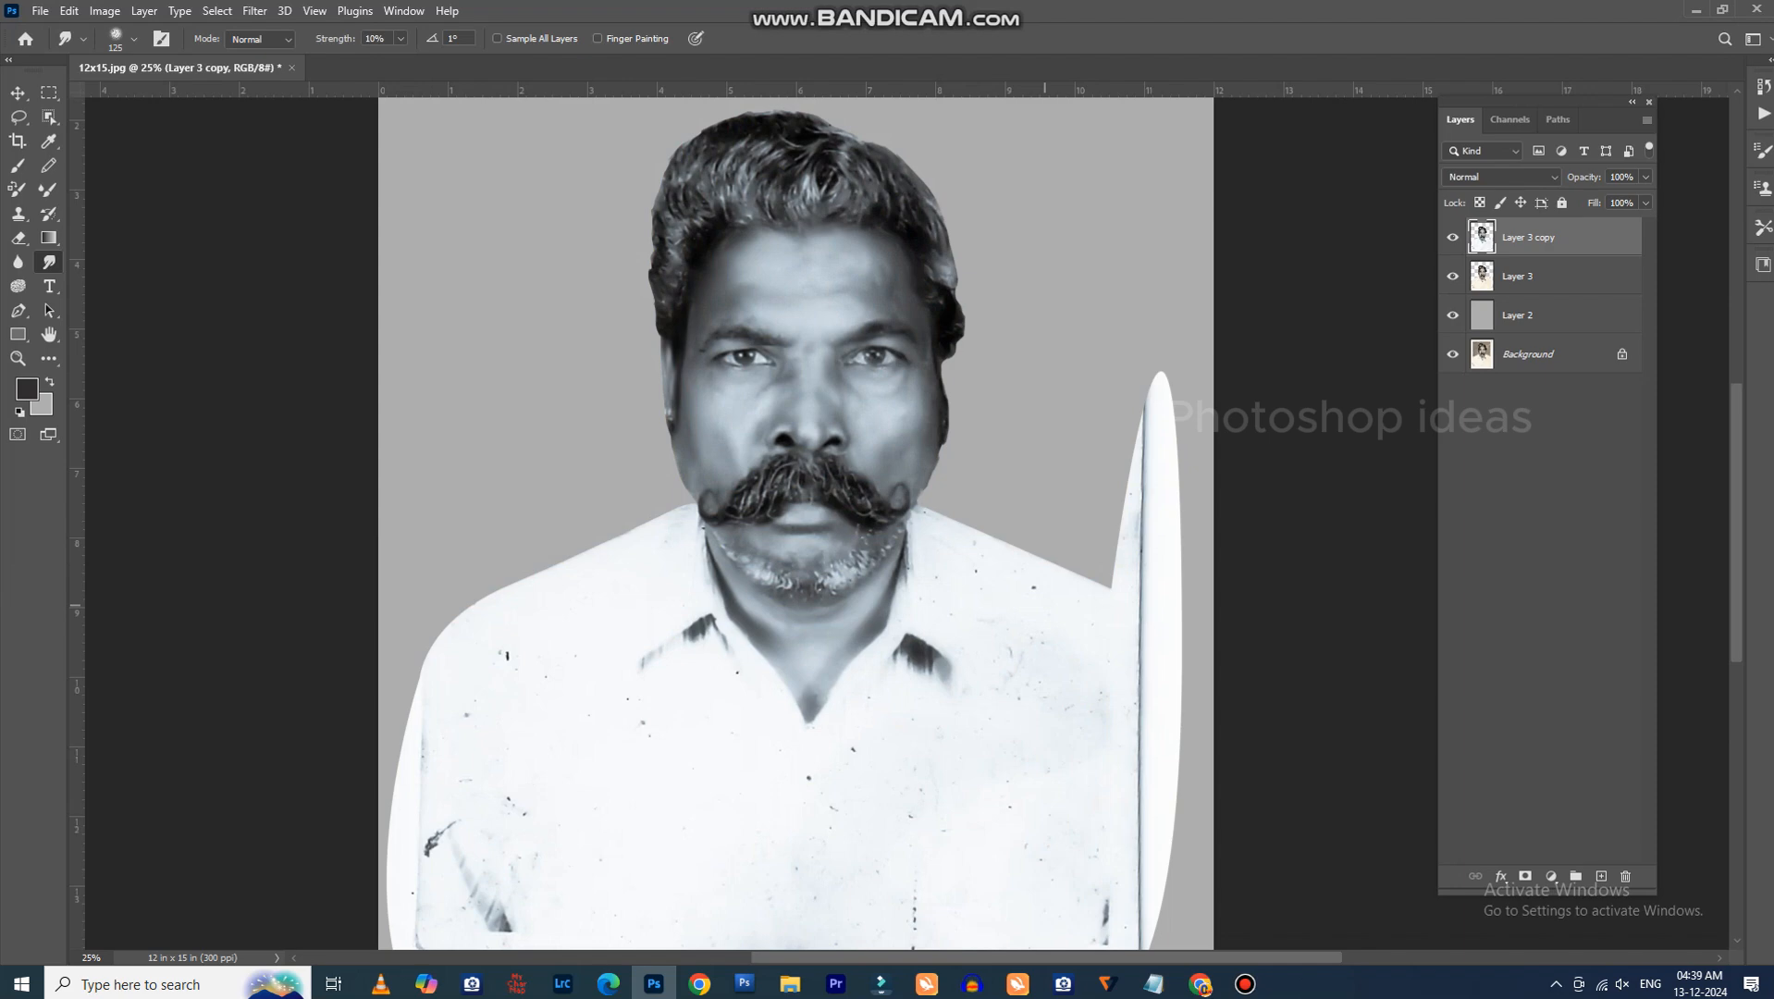
Select the face and neck down to the collar opening and feather the selection by 1 pixel.
key(ctrl+plus)
key(ctrl+plus)
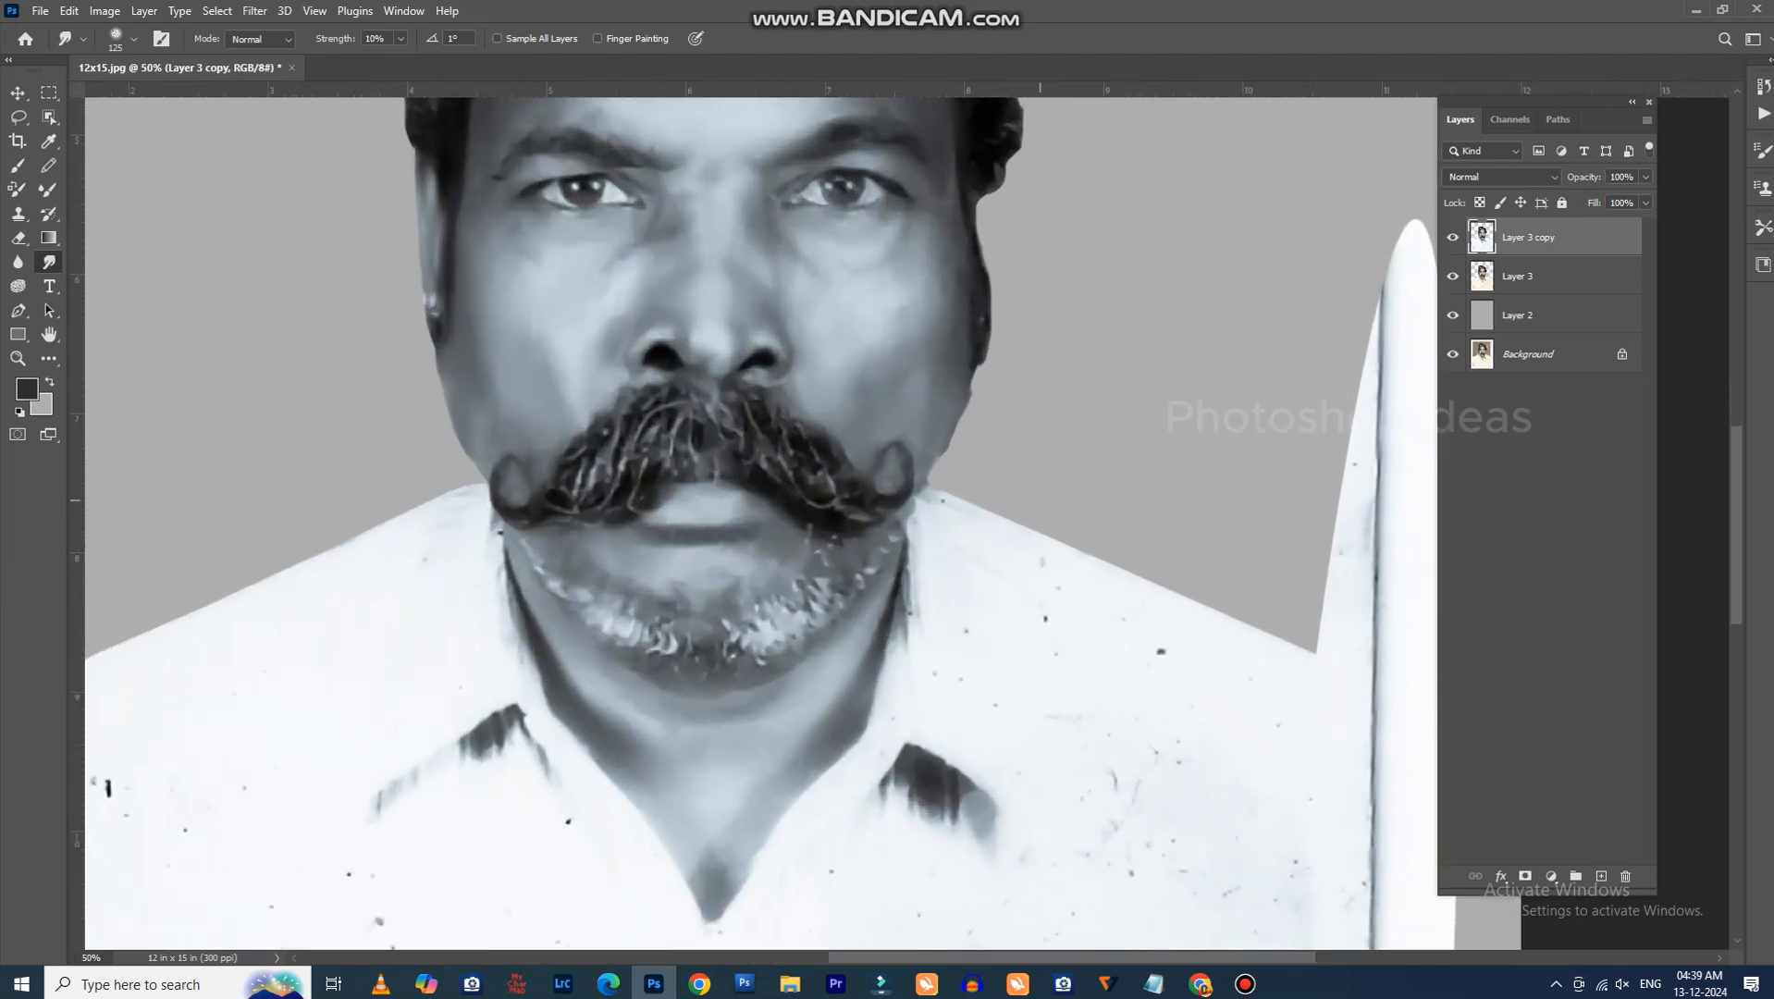
drag(798, 386, 1000, 725)
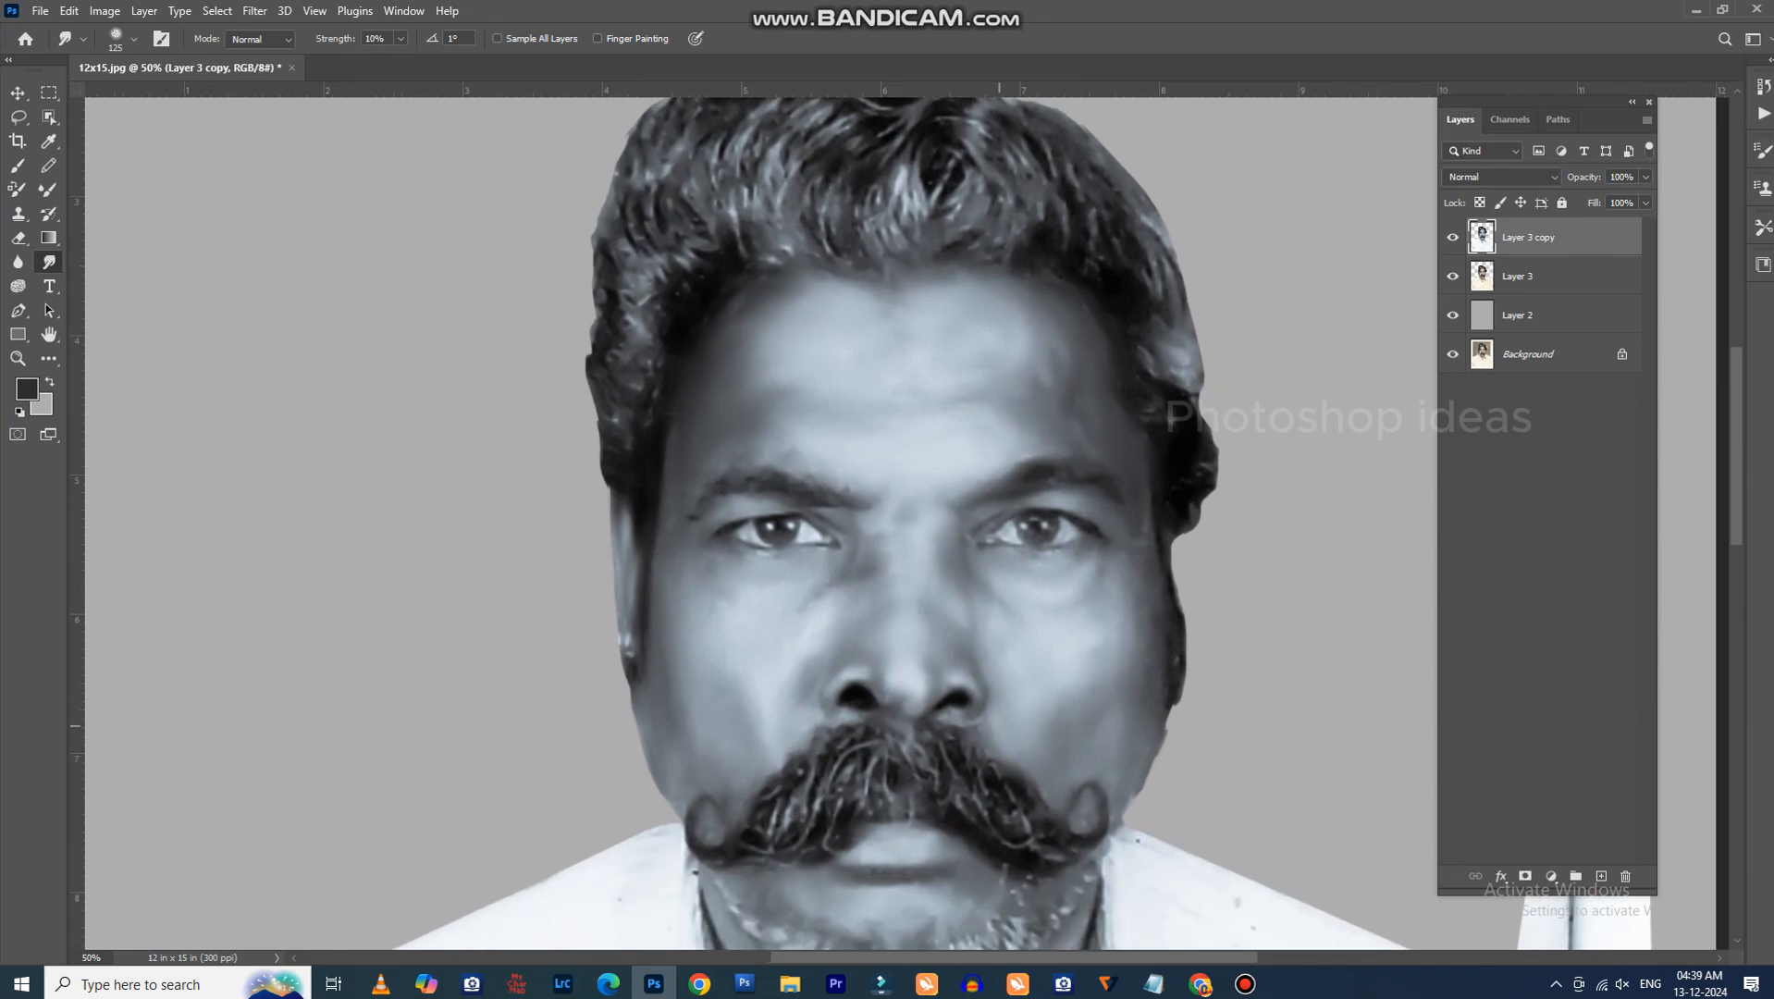
key(ctrl+minus)
key(ctrl+minus)
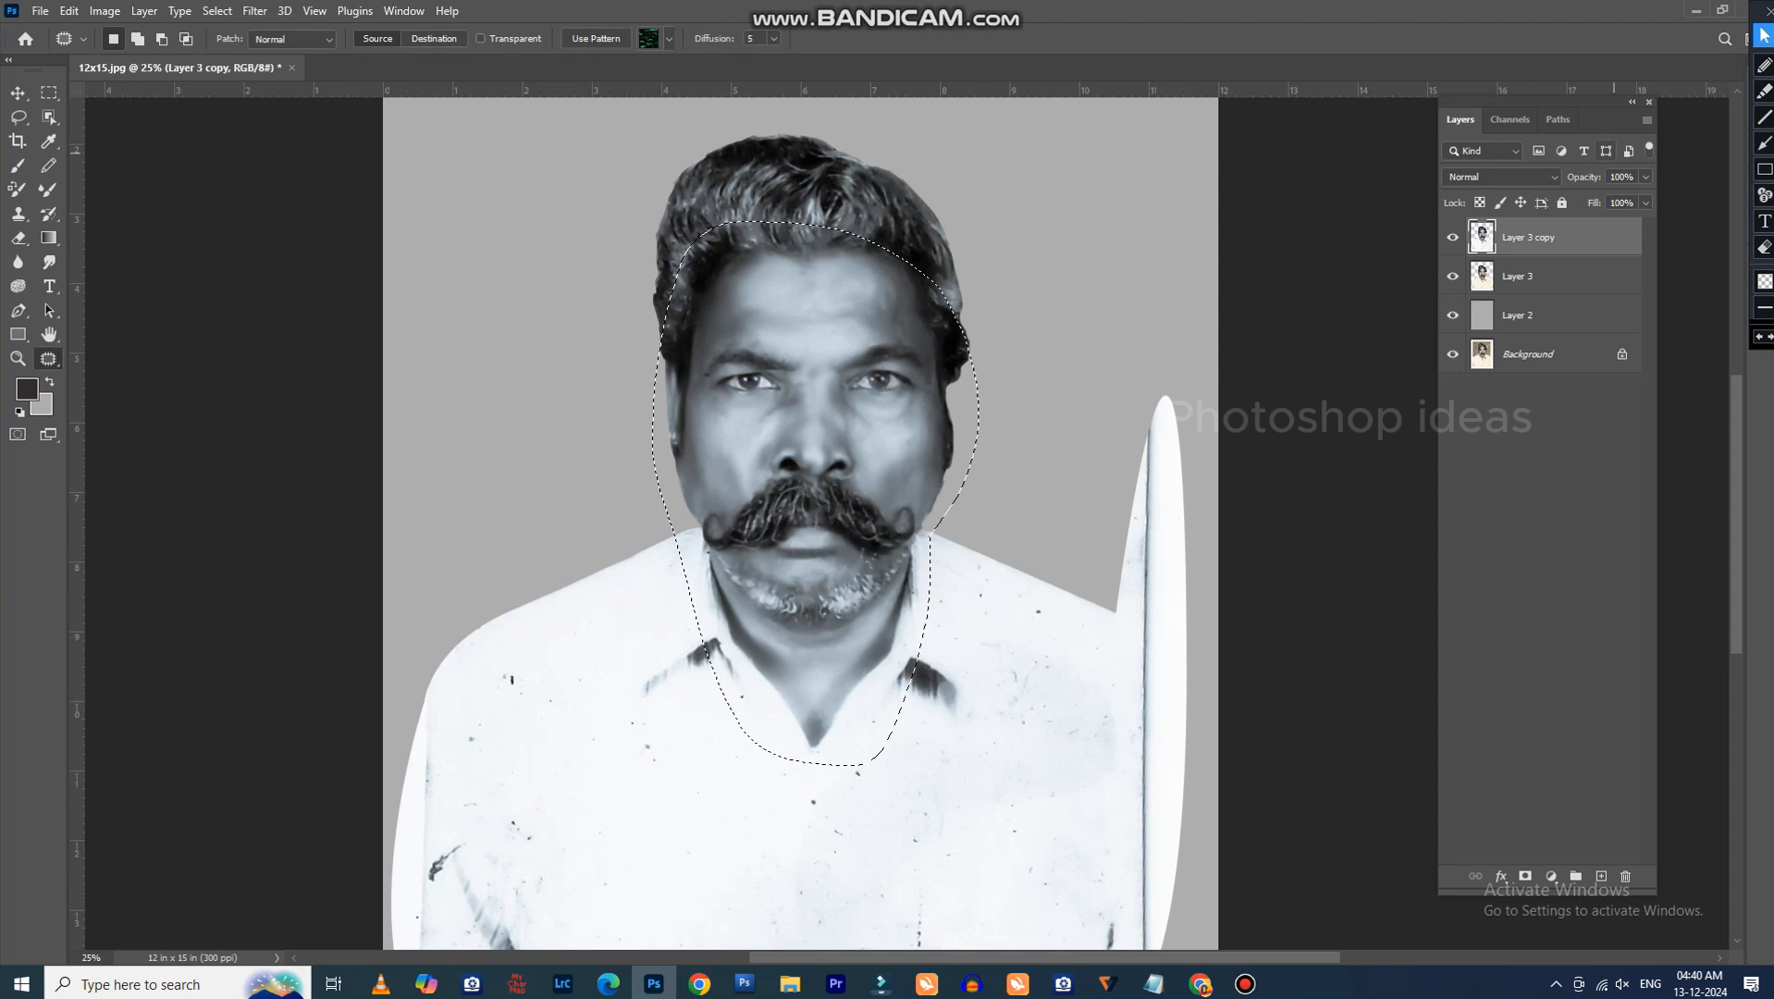
key(shift+F6)
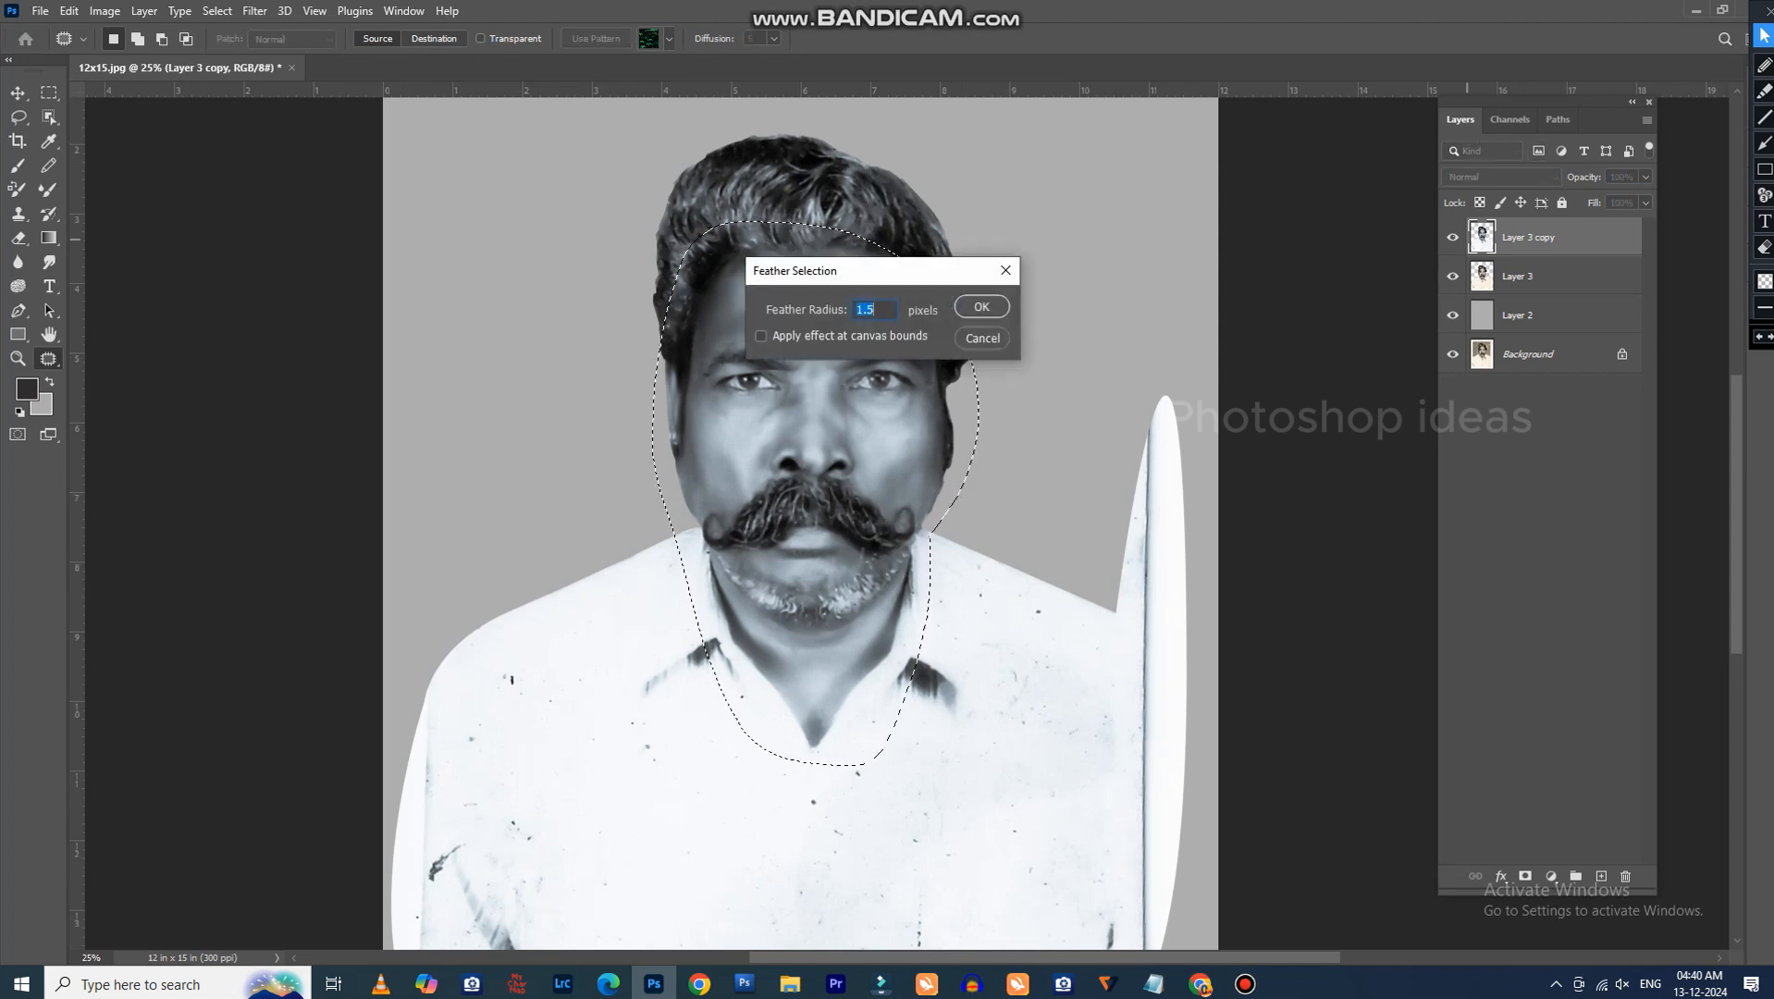
text(1)
key(Return)
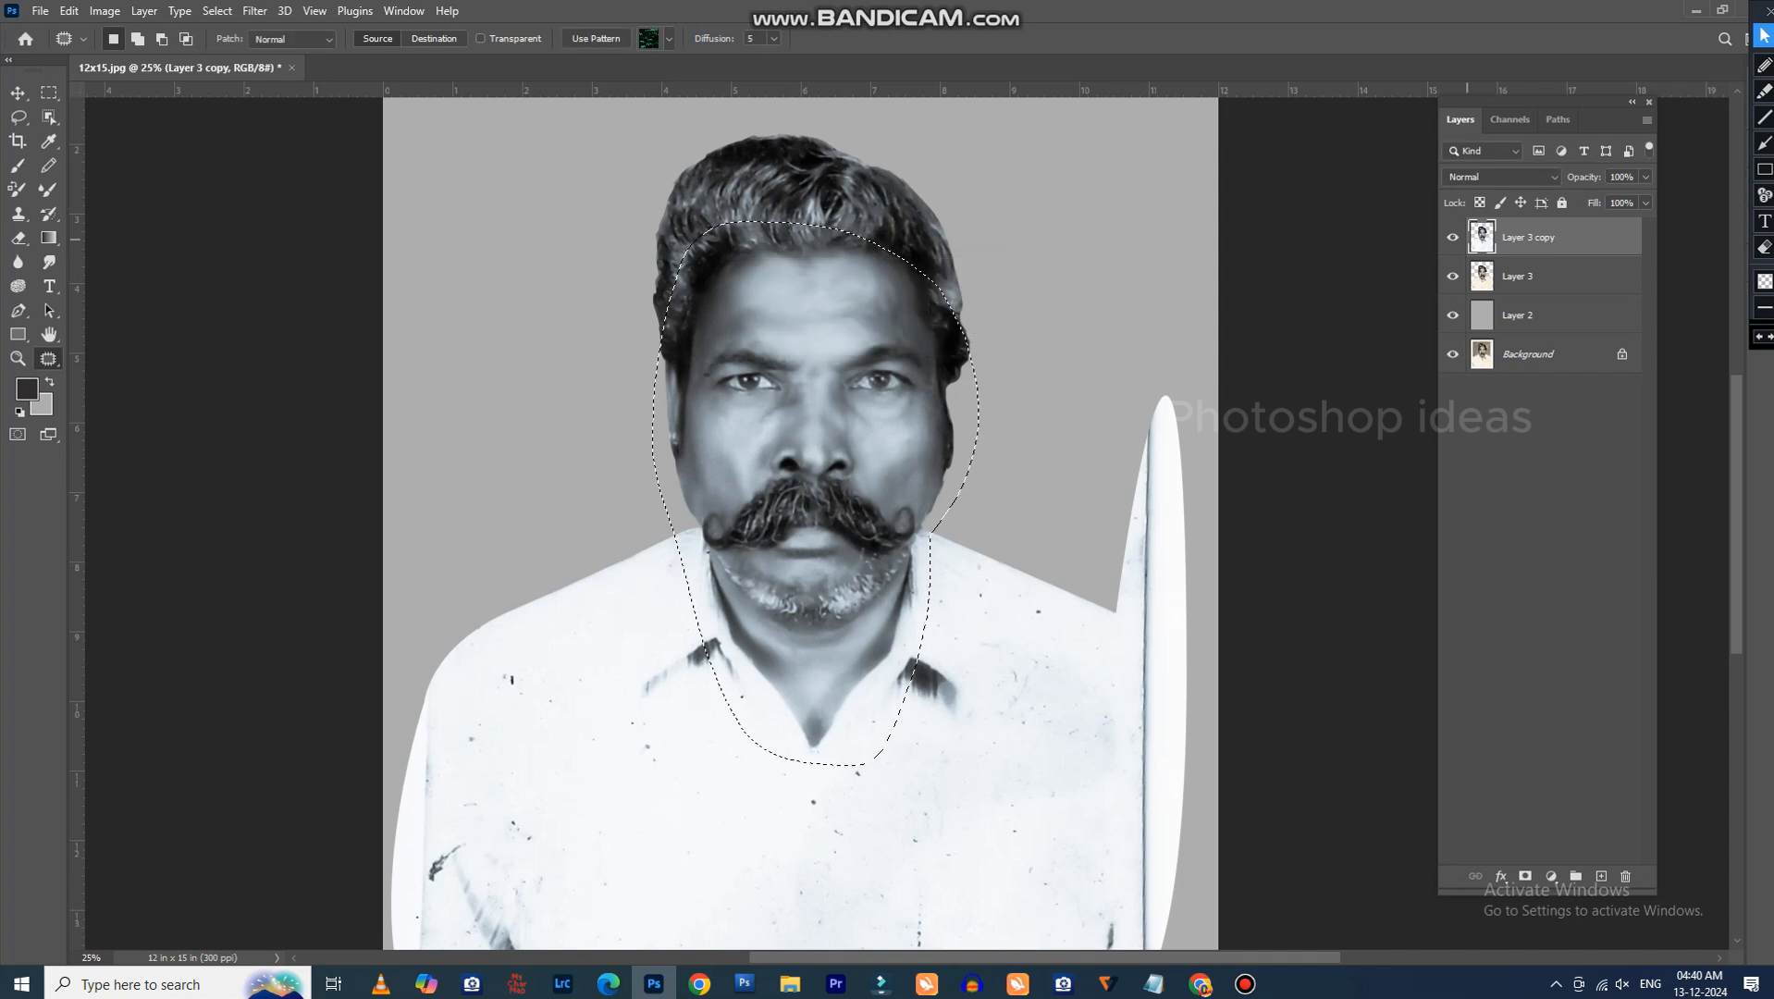
Add a Gradient Map adjustment layer masked to the face and neck selection and open its gradient for editing.
click(1551, 876)
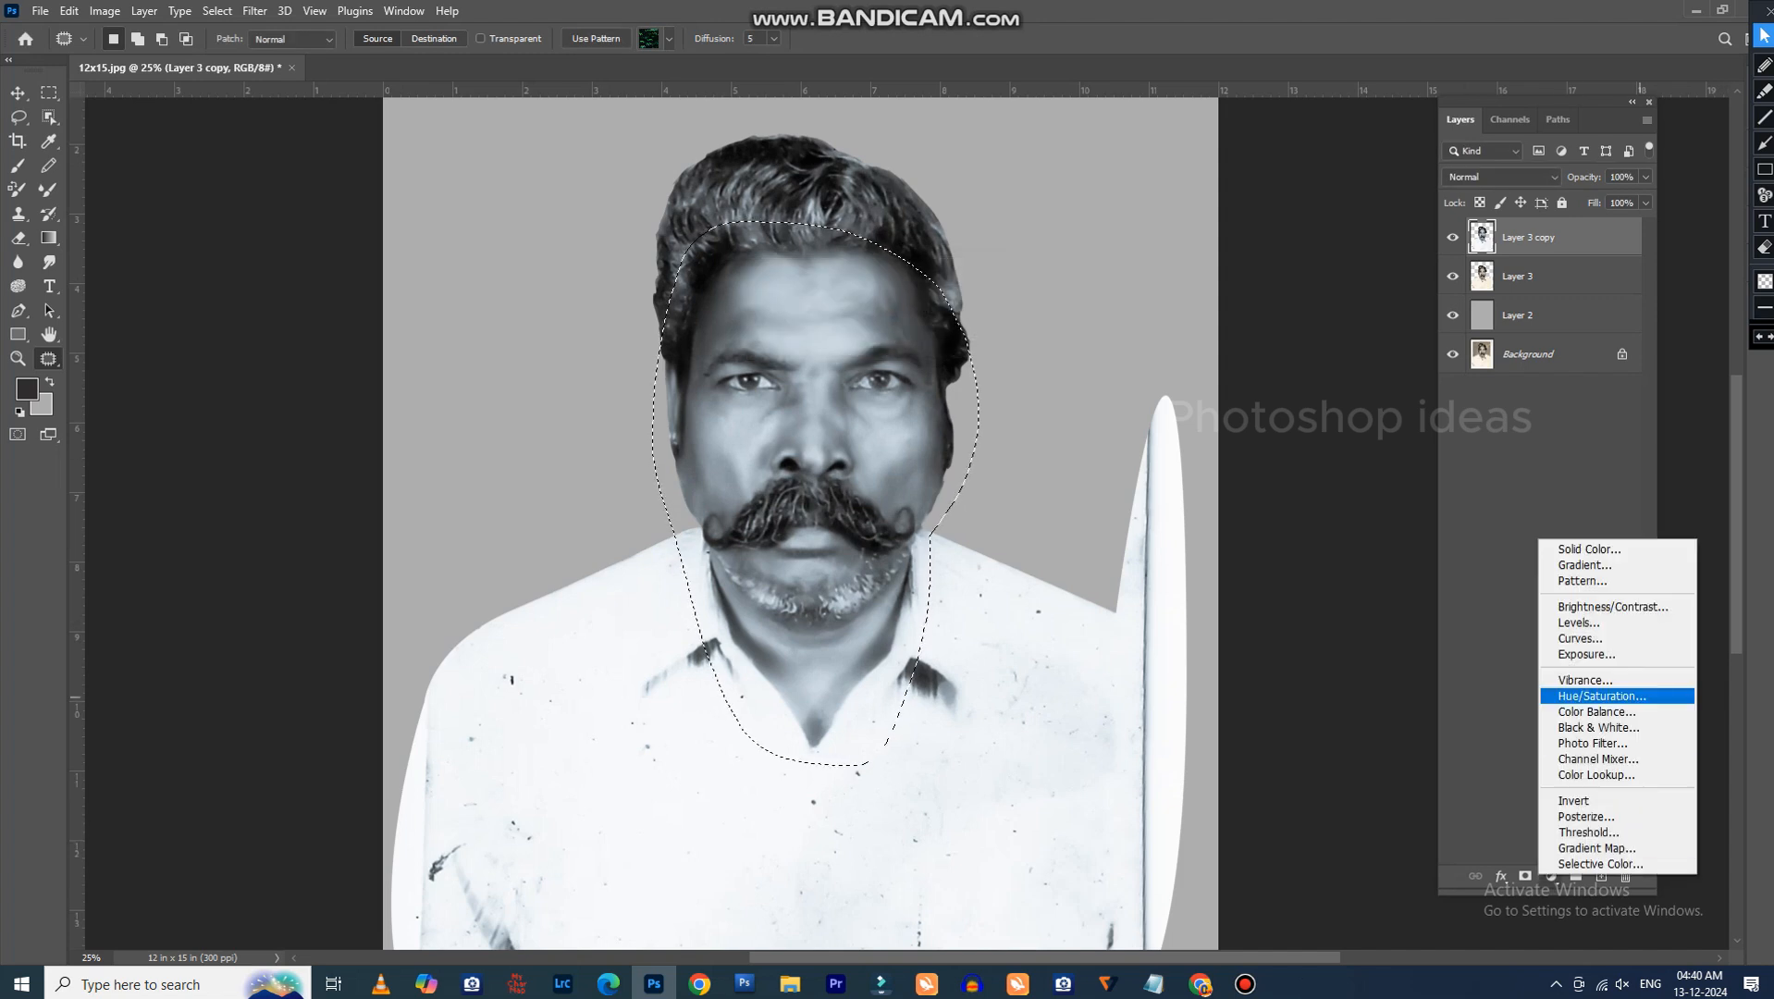
click(1597, 848)
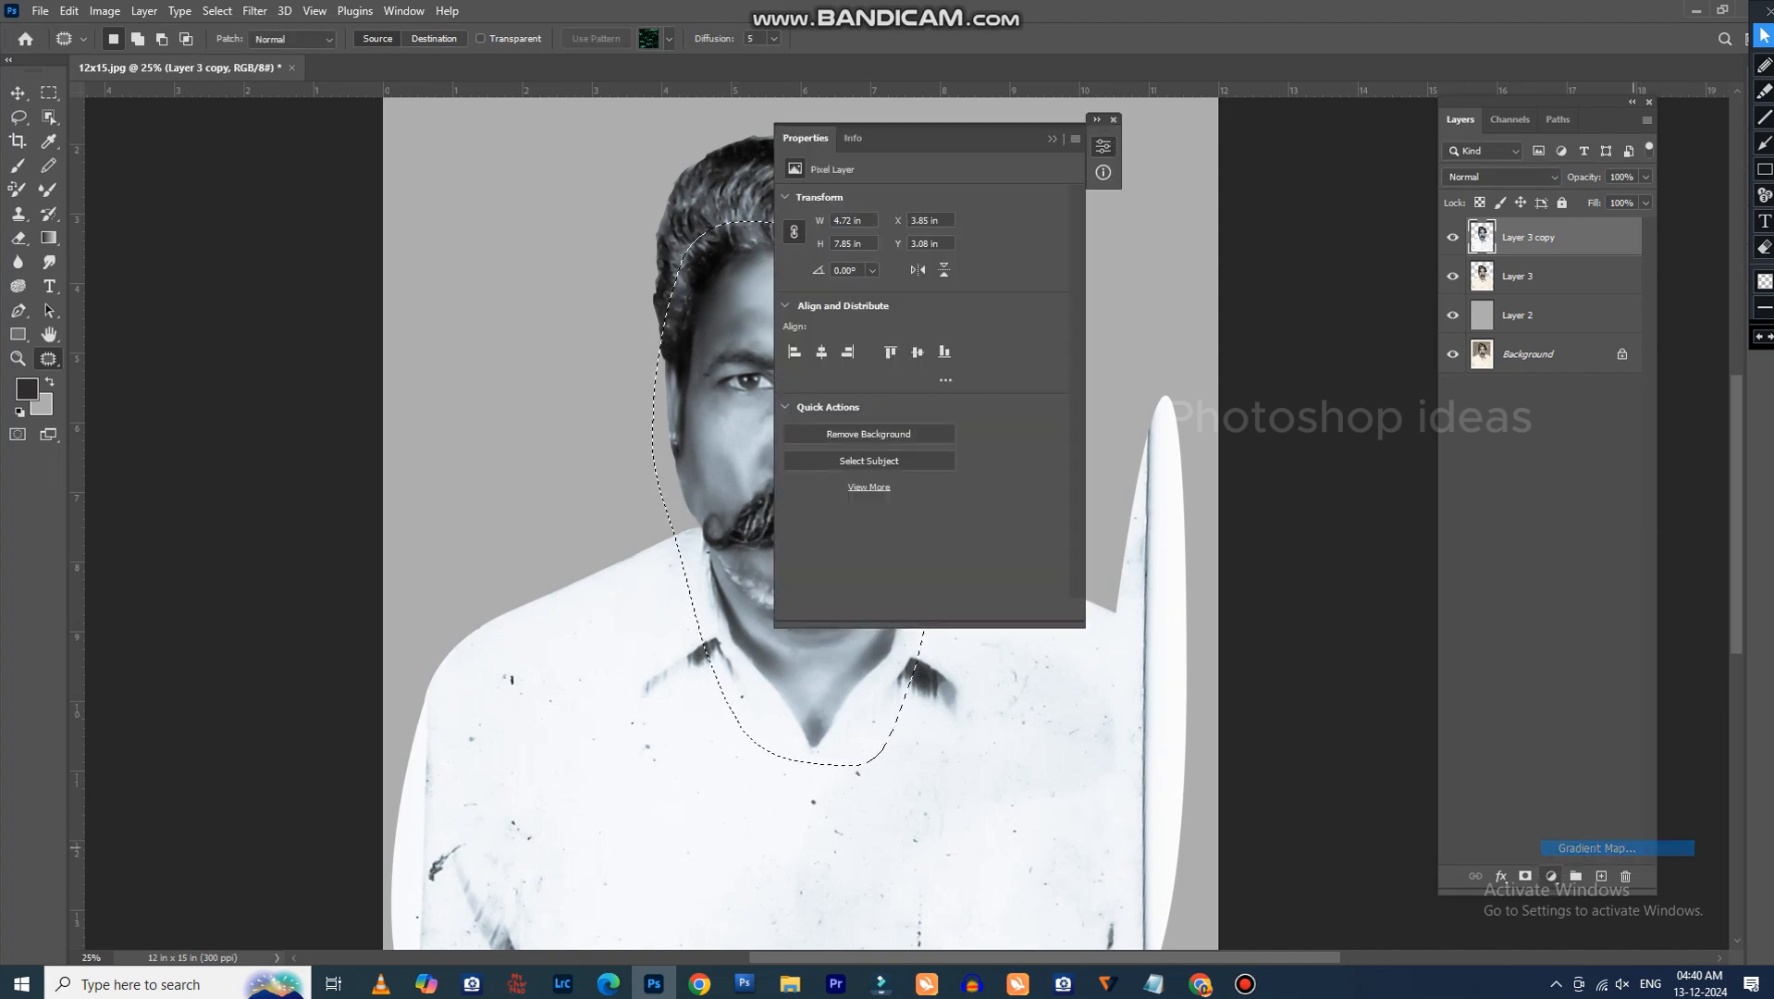
click(916, 205)
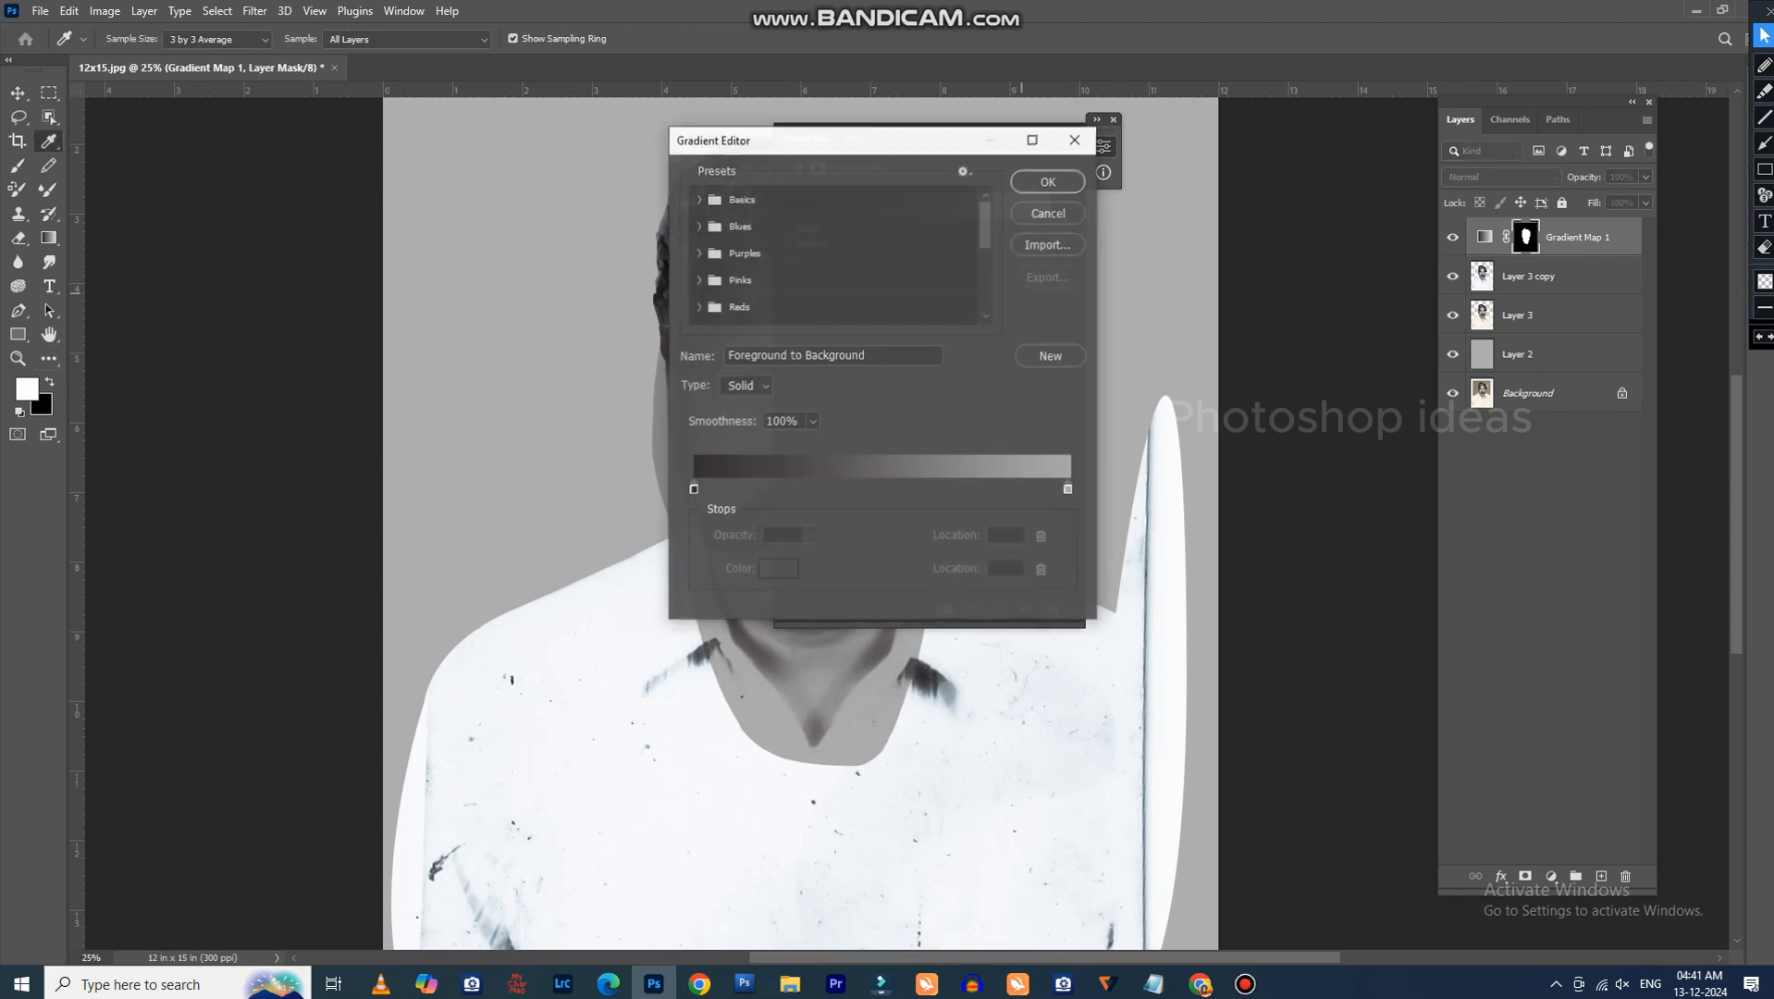
drag(908, 146, 1292, 225)
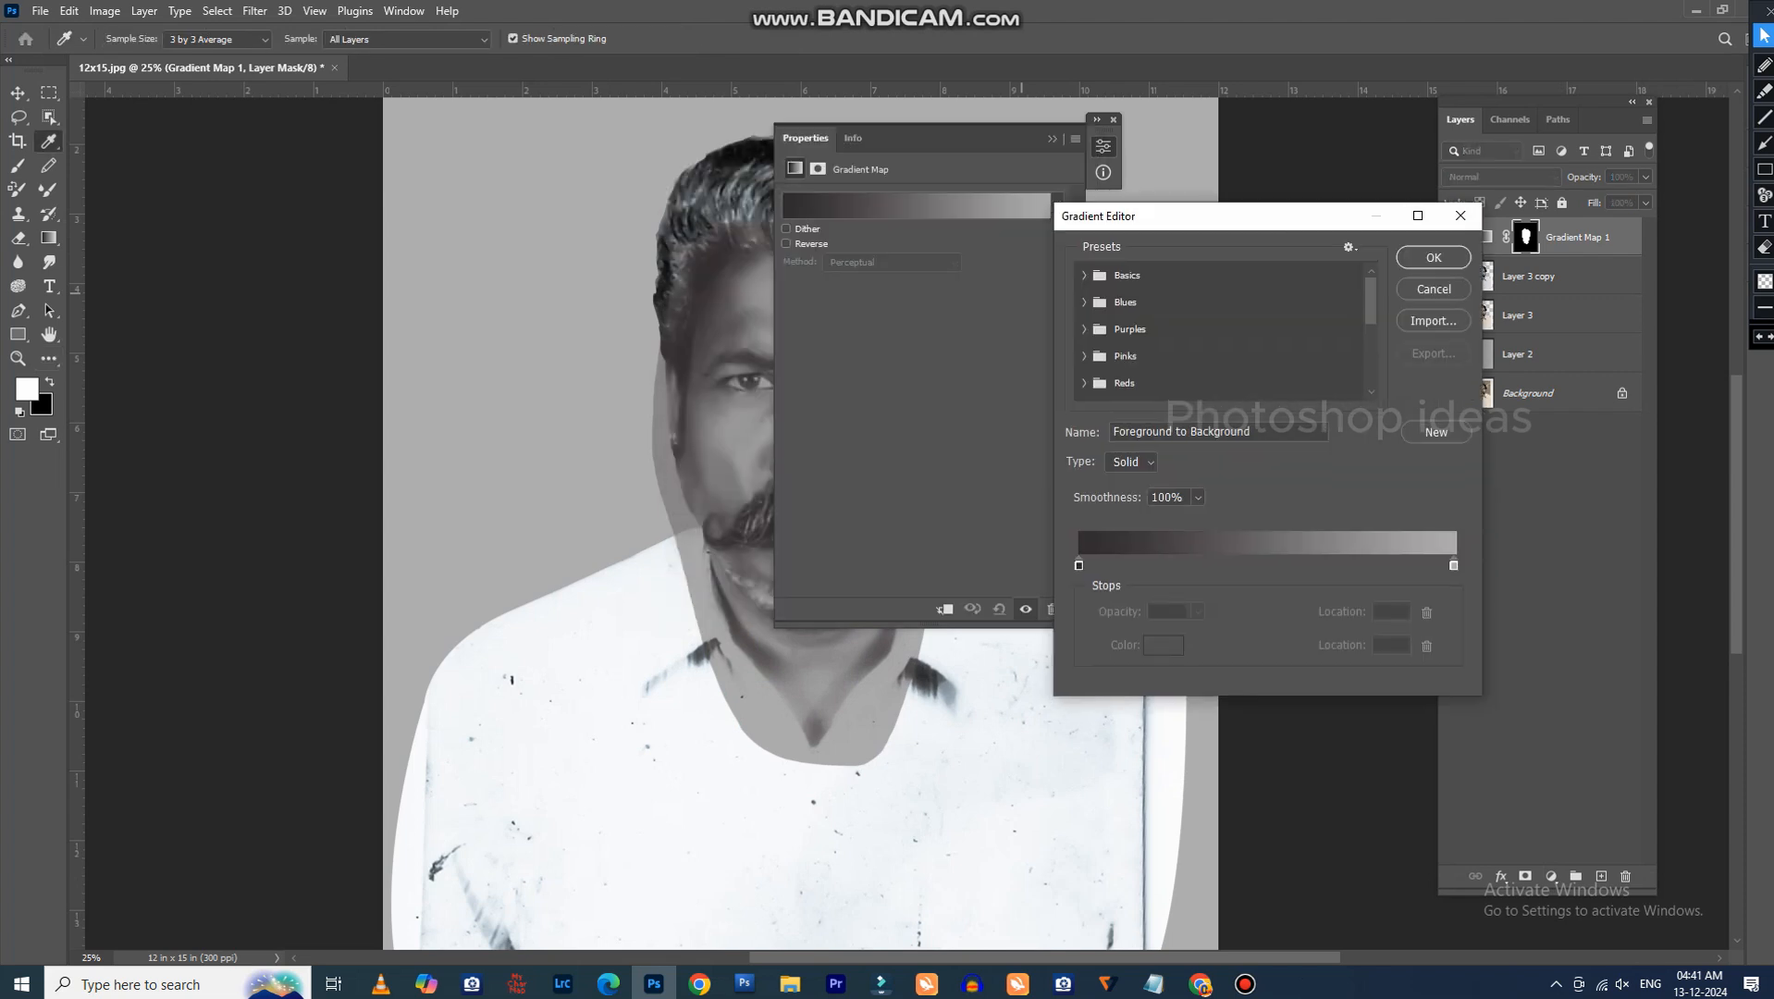
Set both colour stops of the gradient map to the skin orange f79d71 and accept the gradient.
double_click(1080, 565)
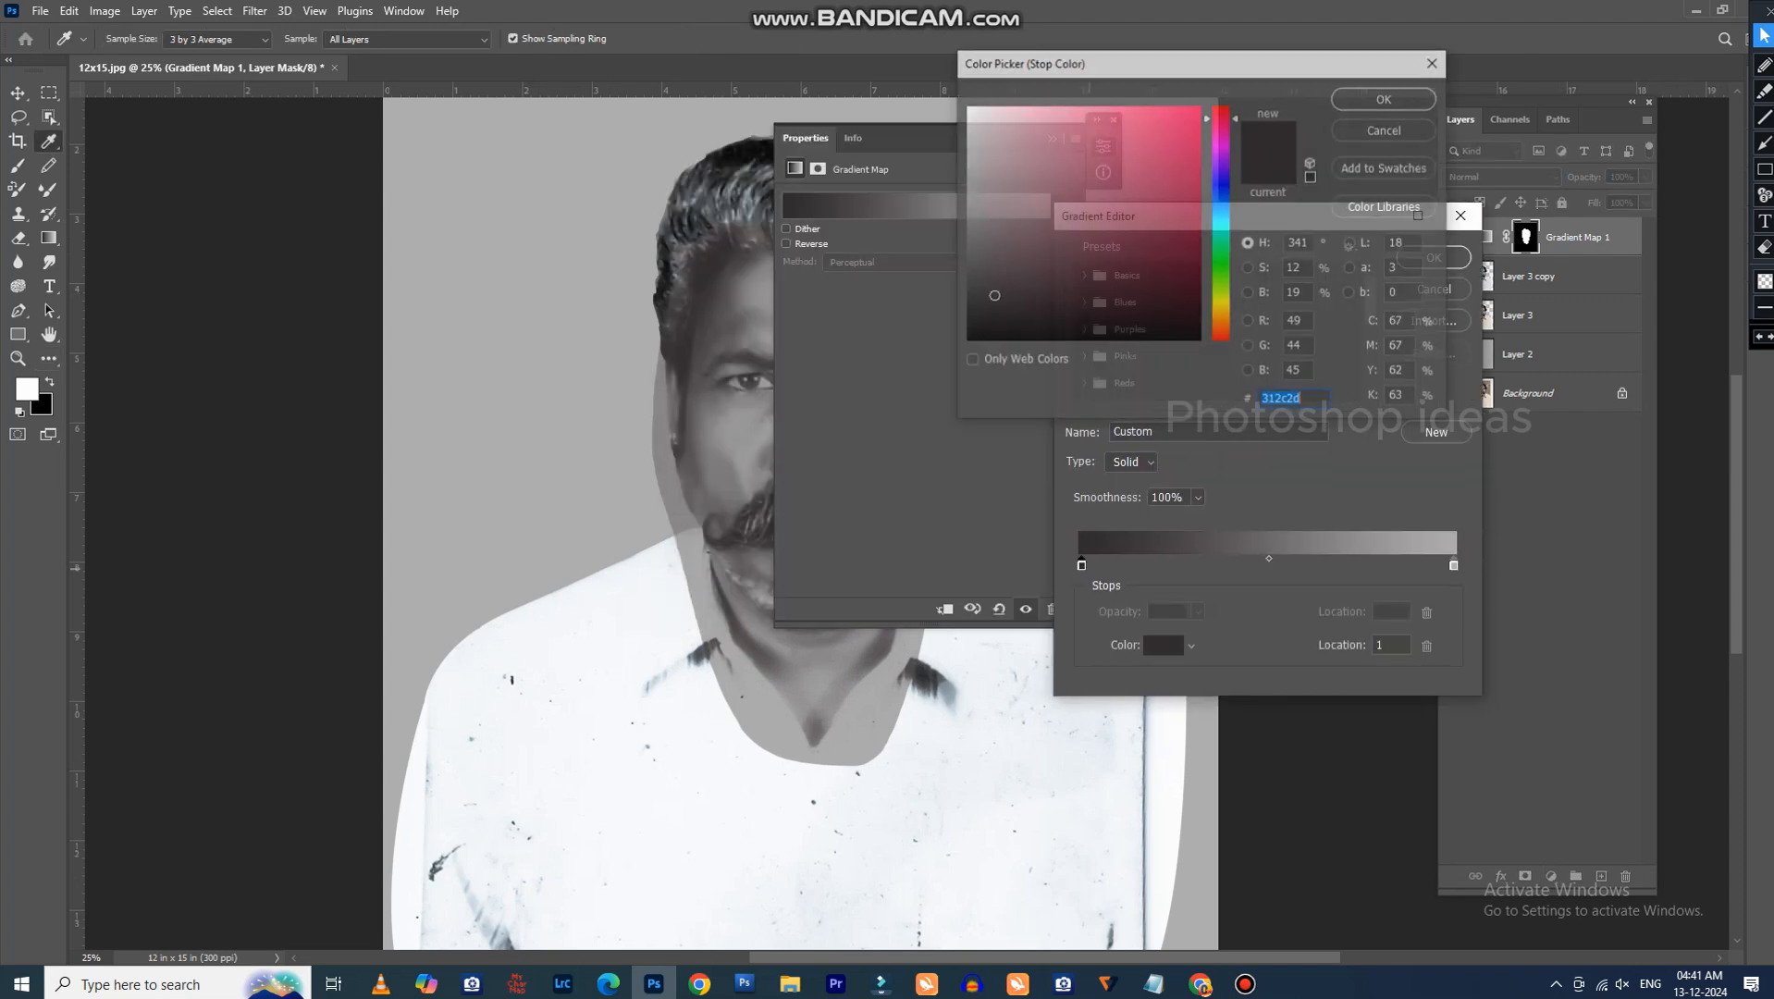
text(312d2c)
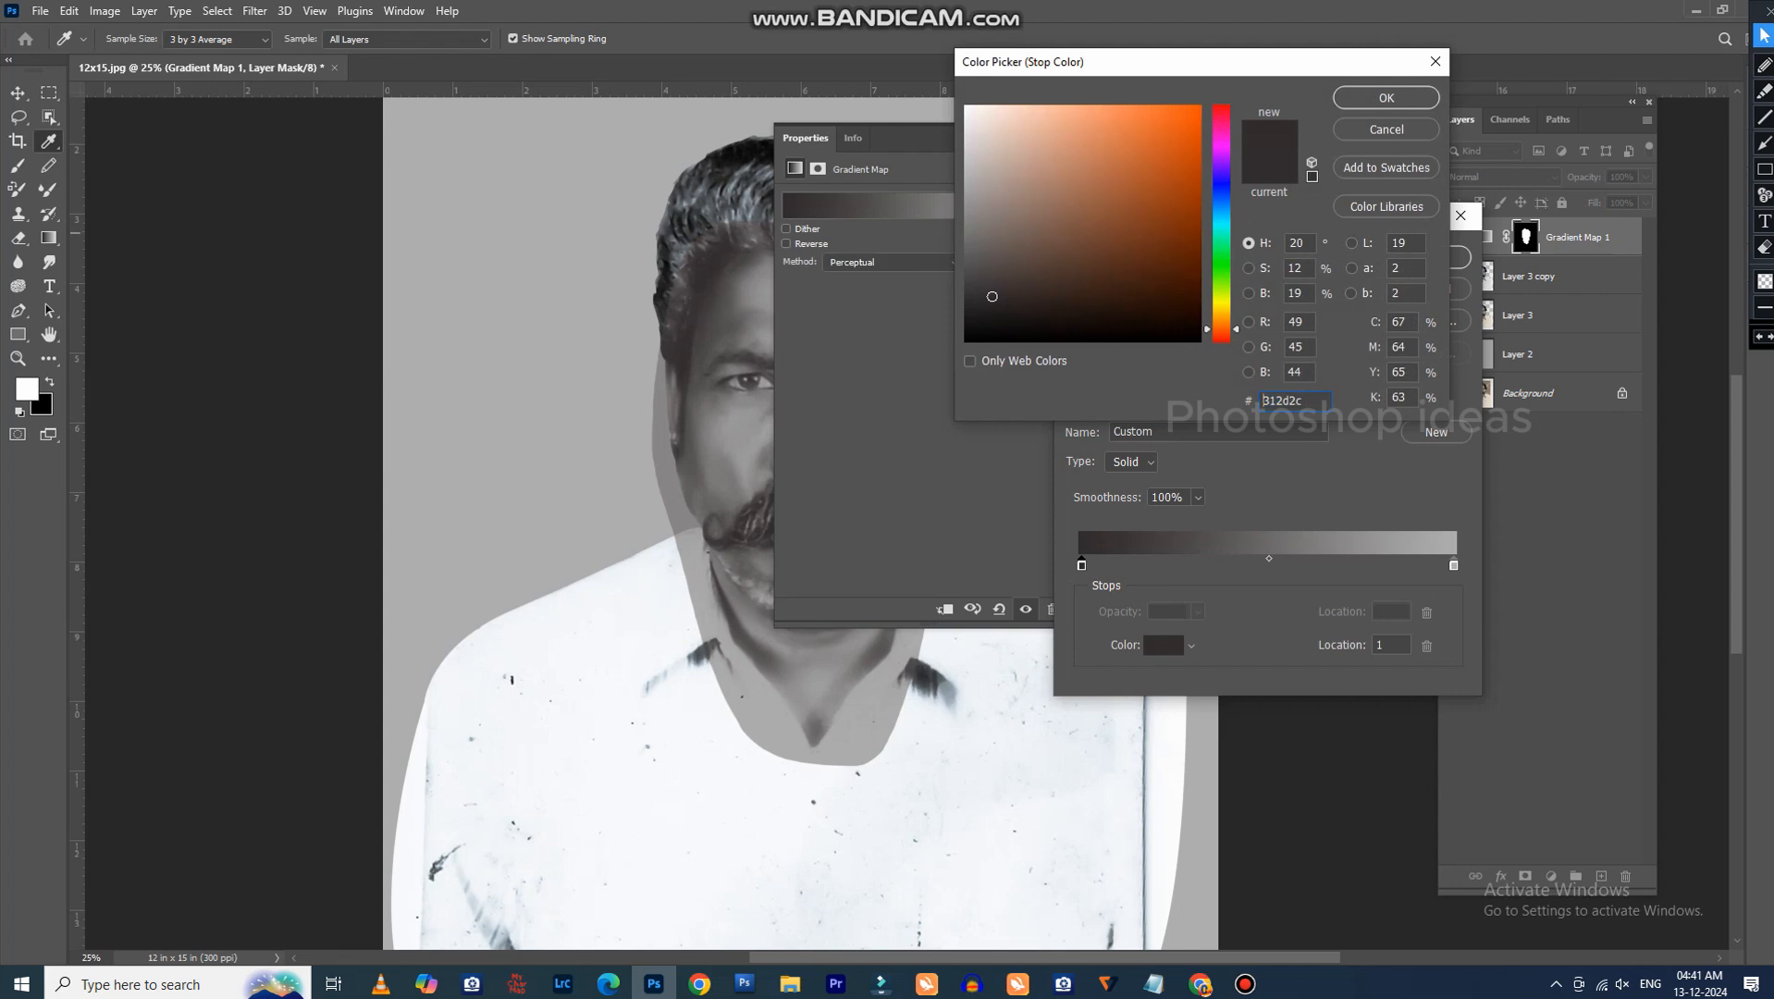
click(1070, 110)
drag(1070, 110, 1093, 113)
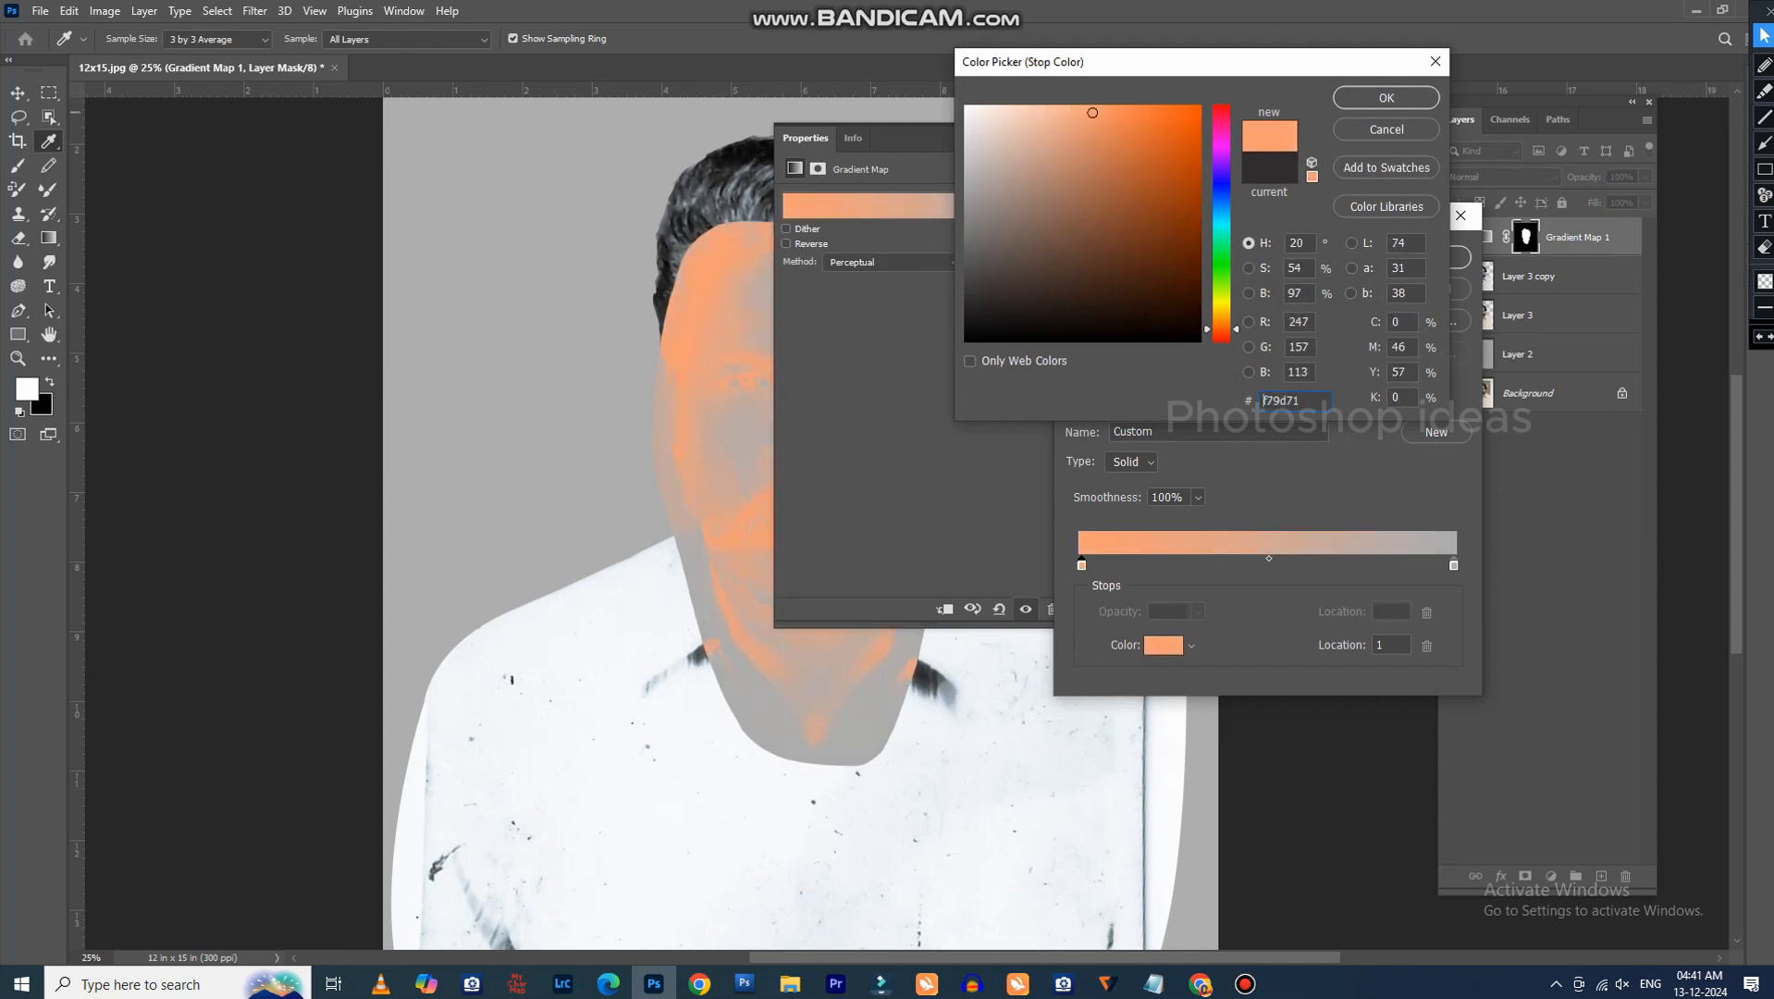
key(Return)
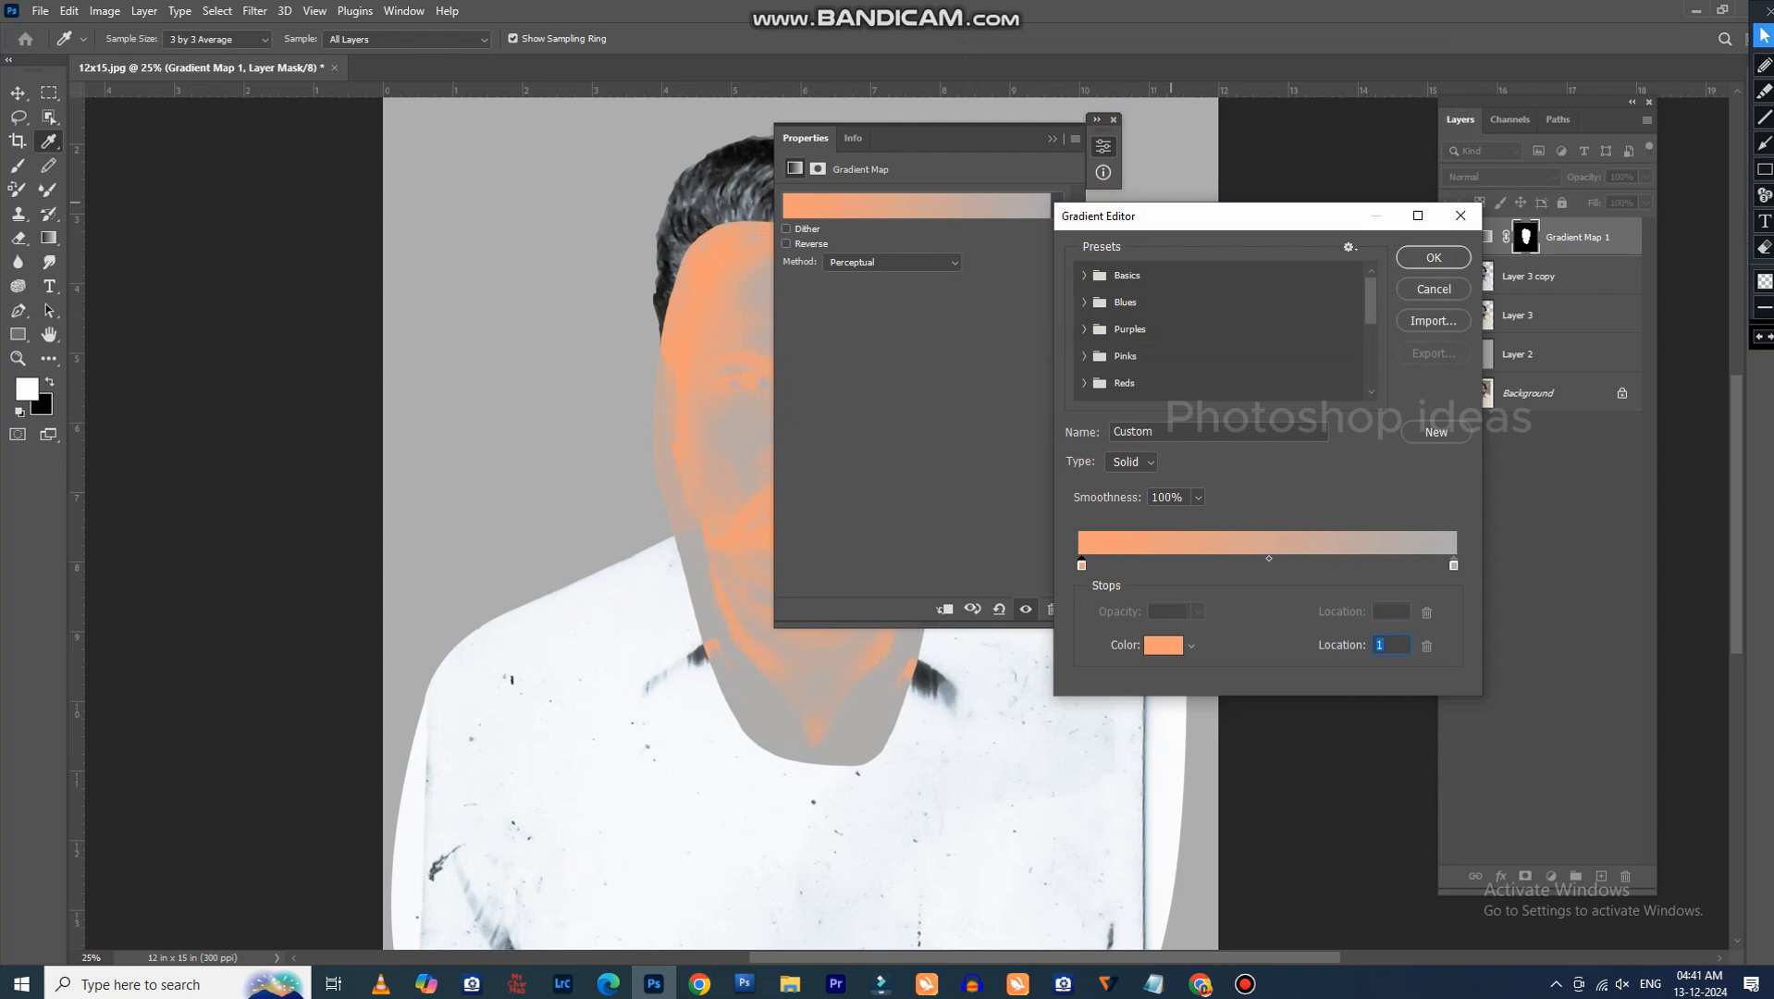
click(1453, 565)
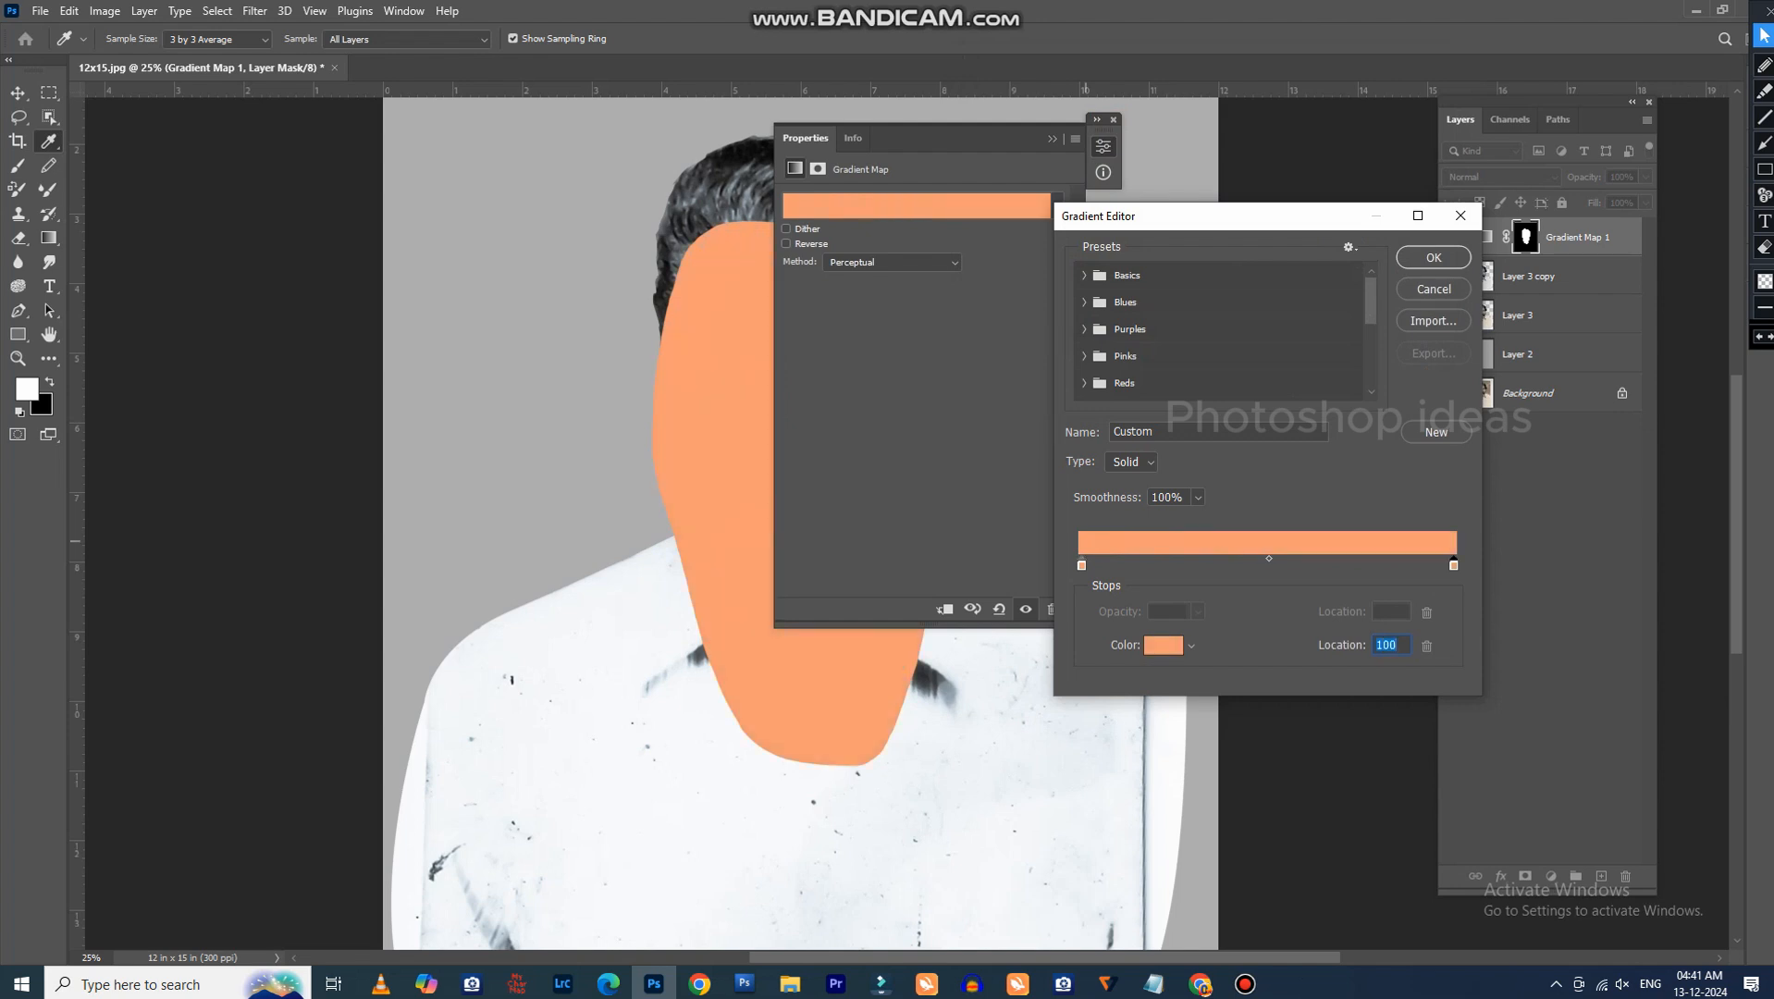
key(Return)
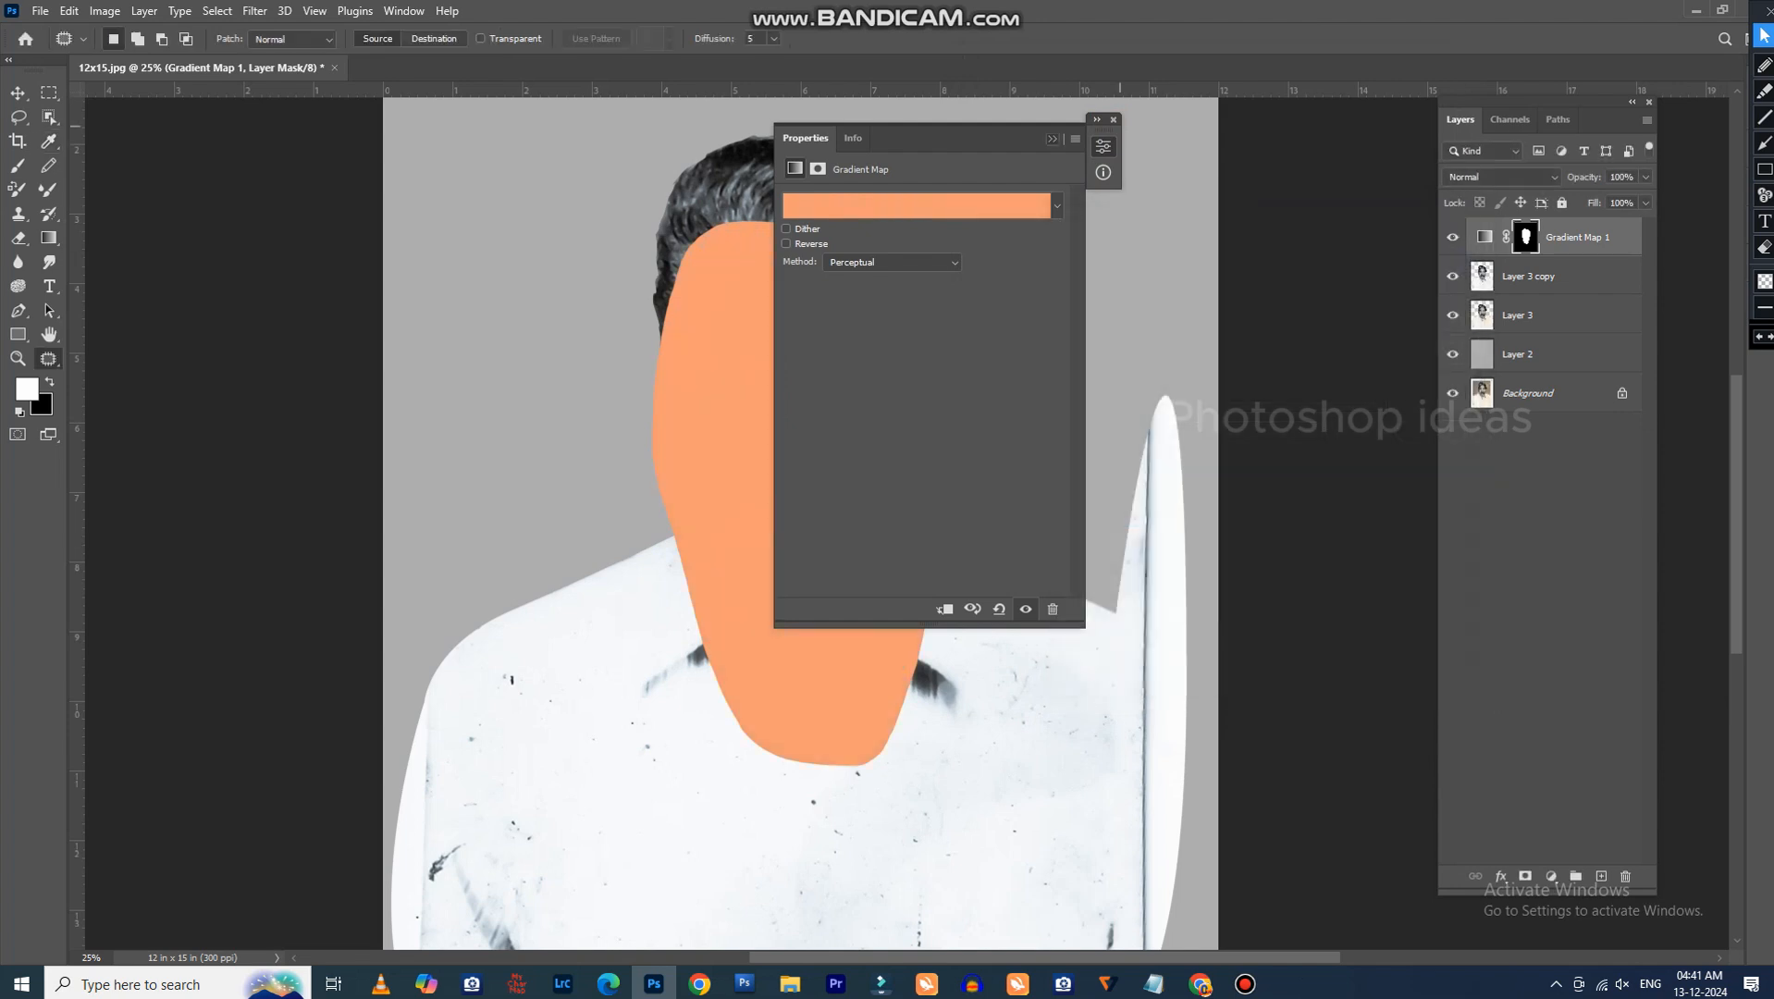
Convert the Gradient Map layer to a smart object.
click(1052, 138)
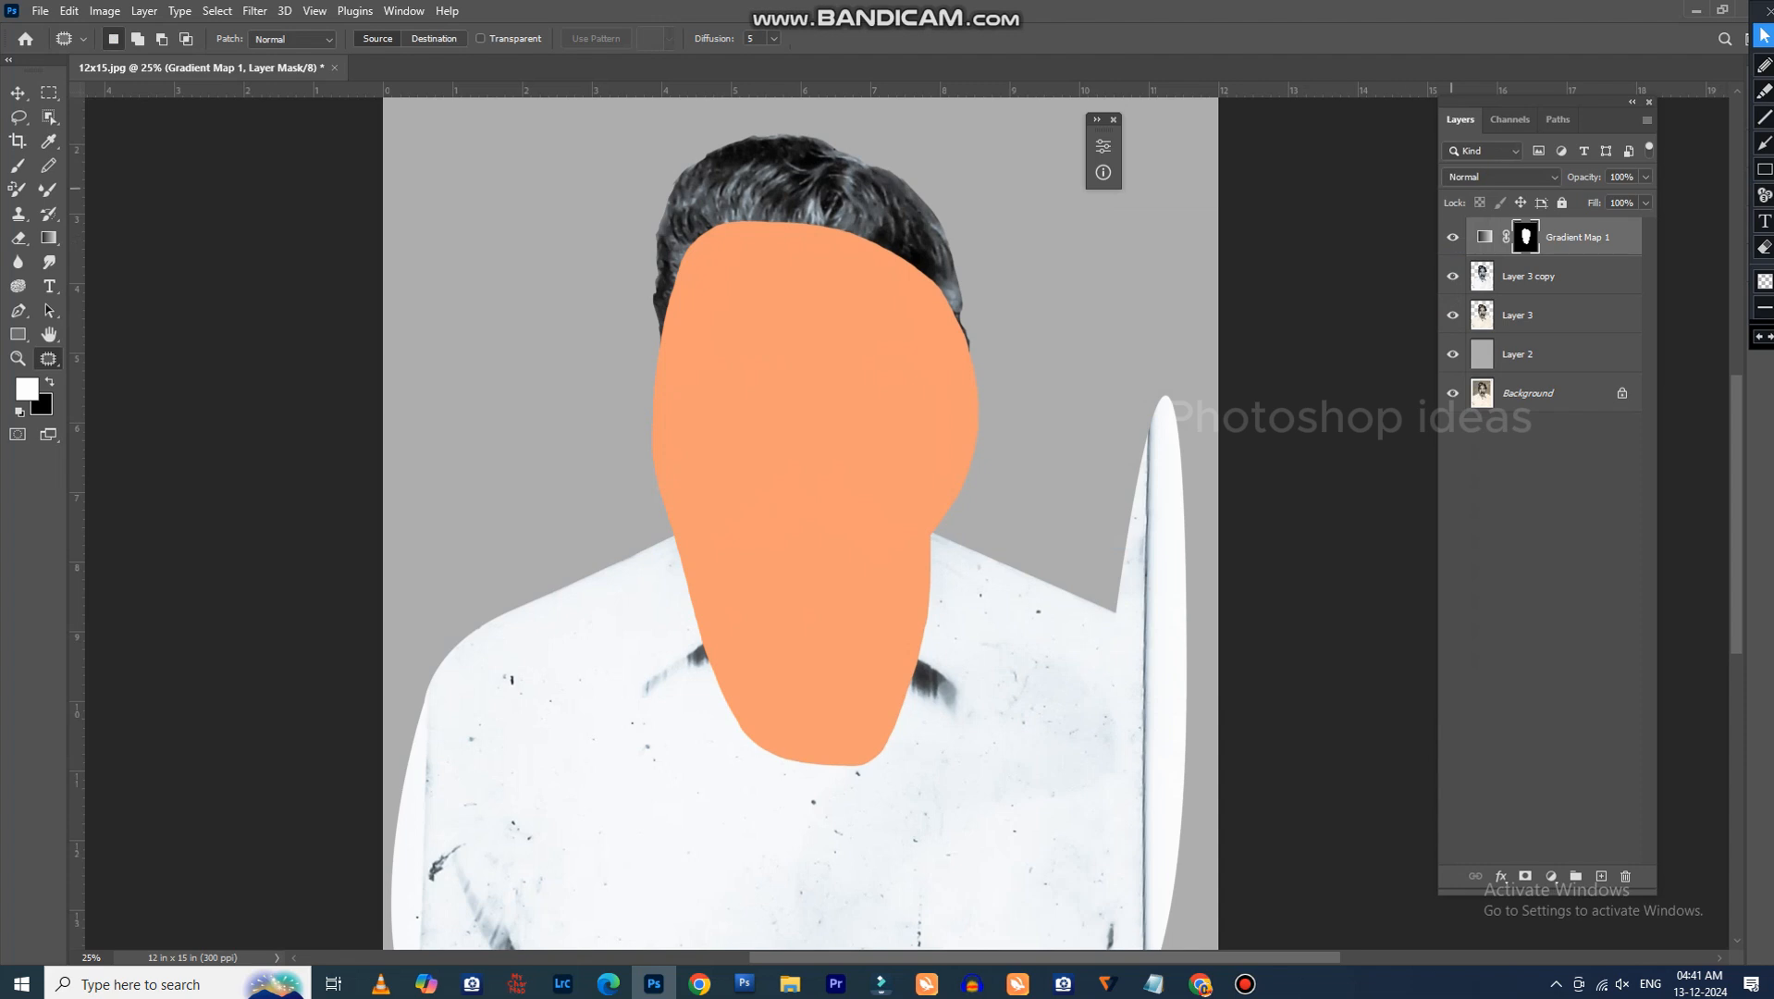
right_click(1585, 245)
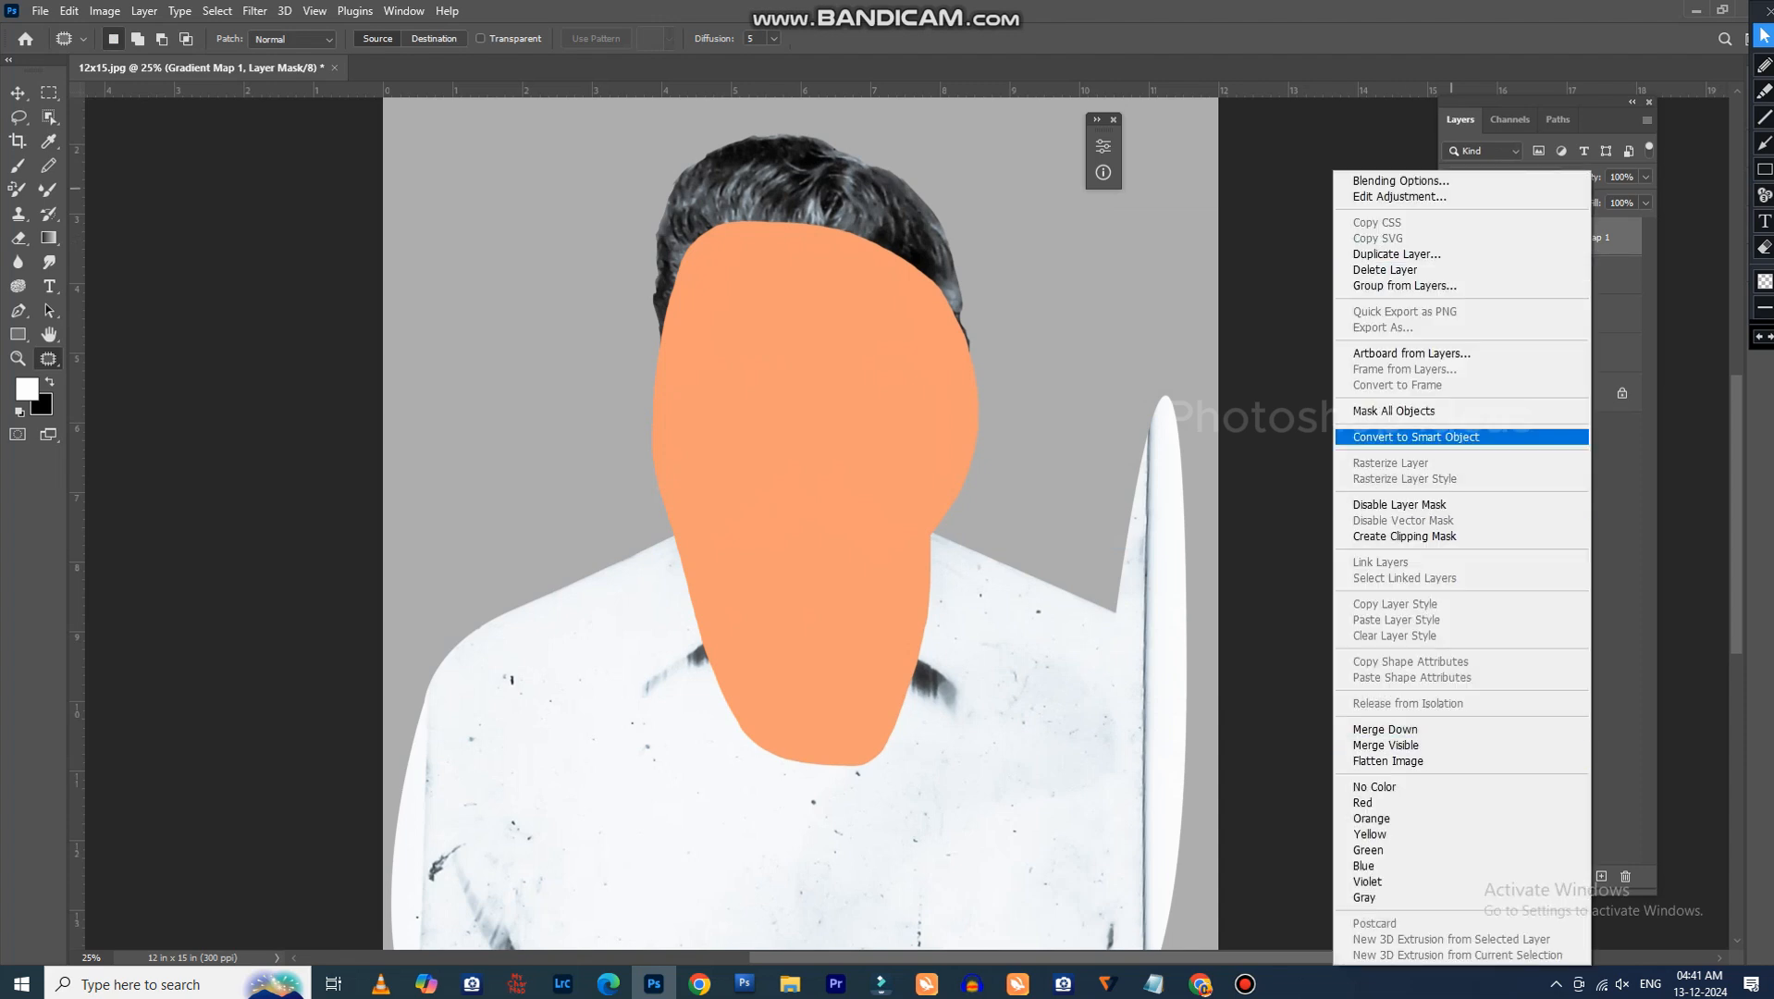
click(1416, 436)
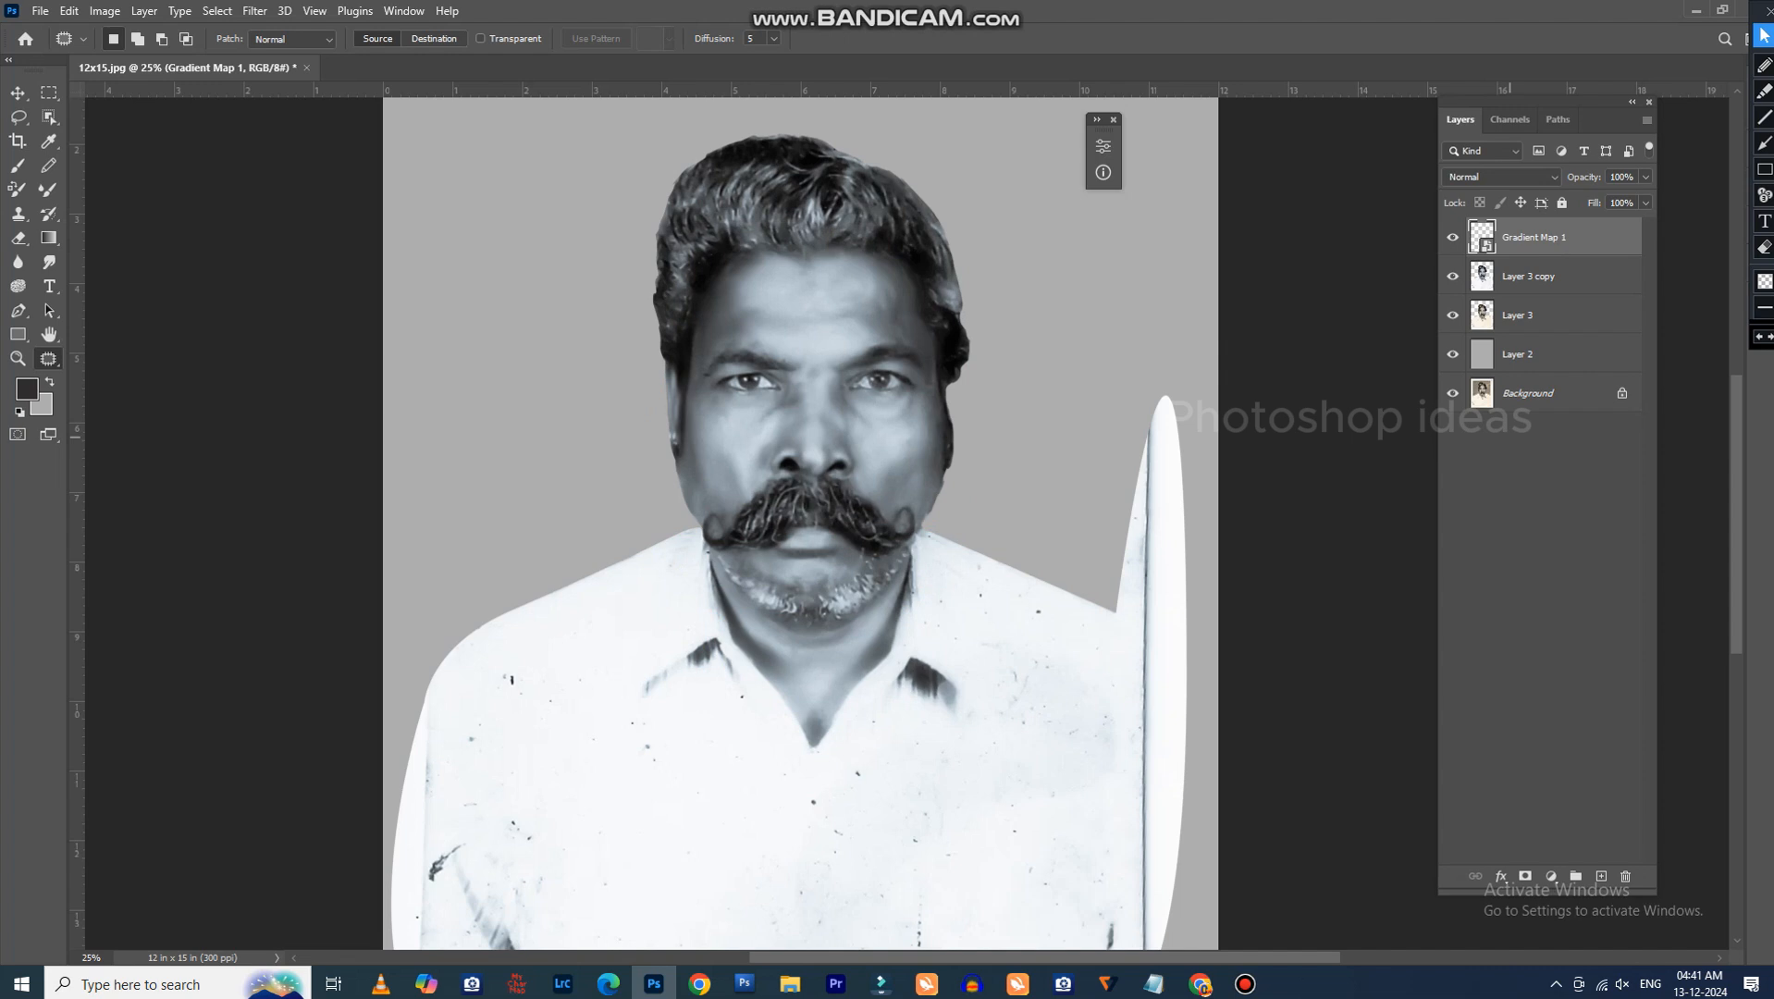
Undo the conversion of the Gradient Map layer to a smart object.
key(ctrl+z)
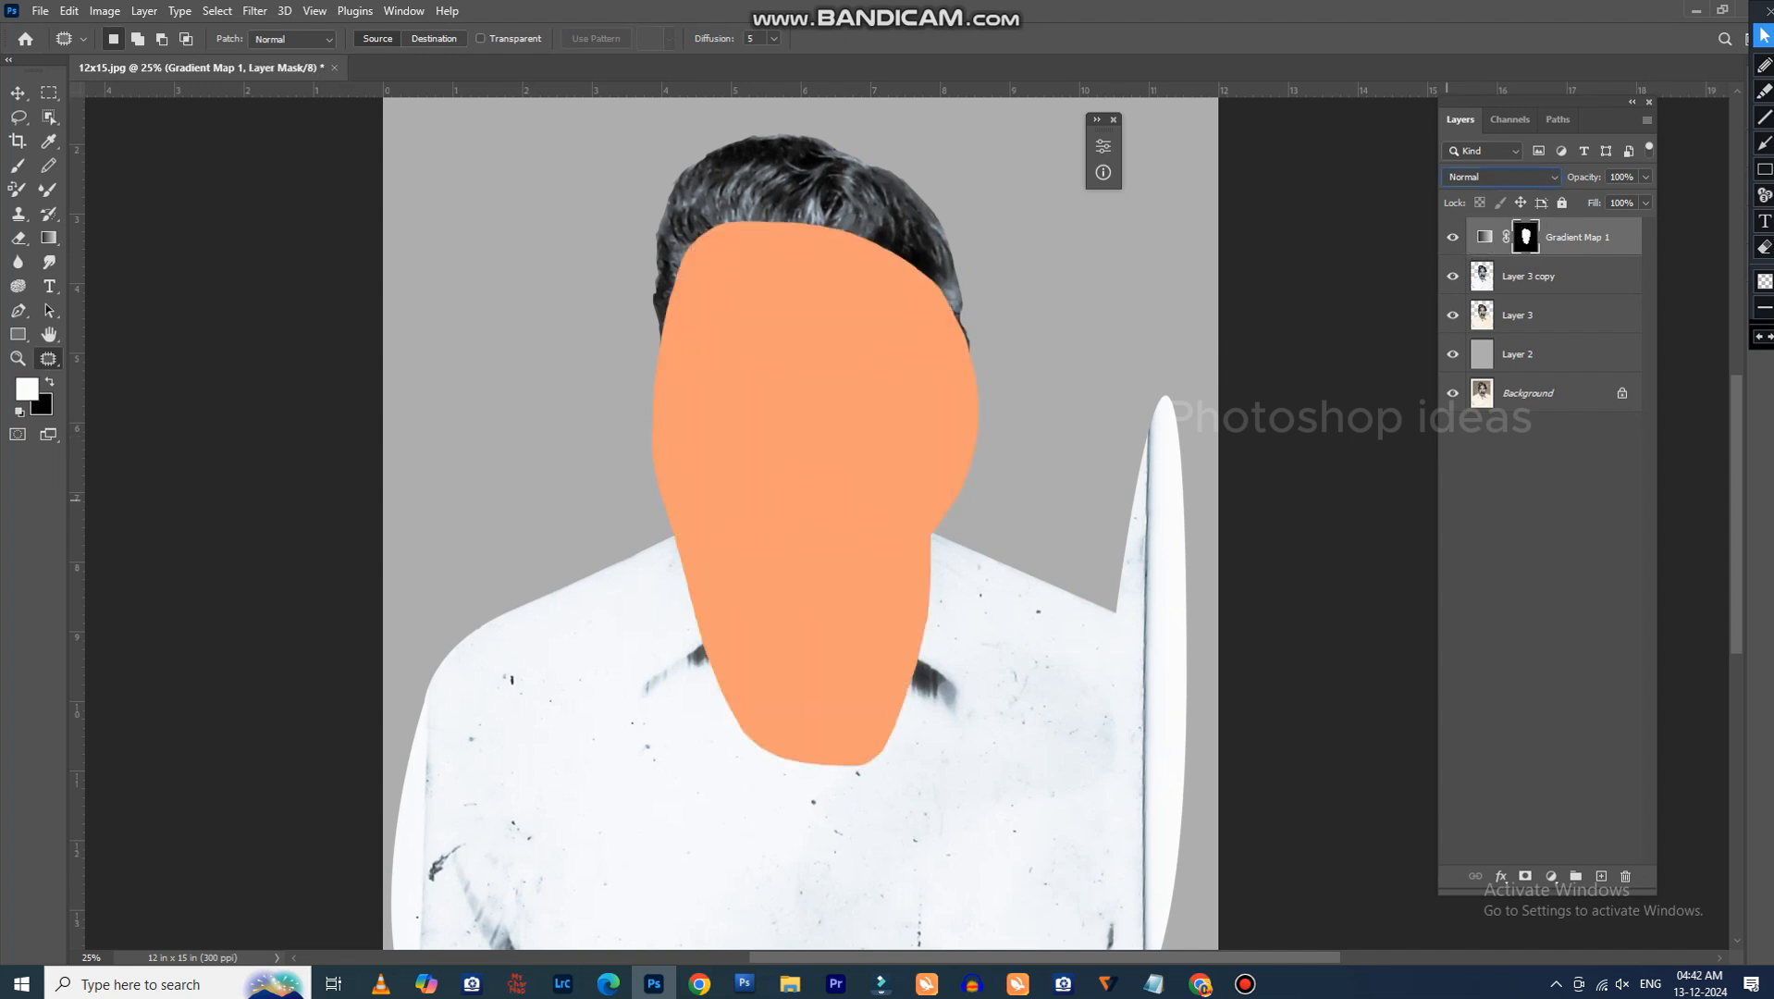
Set the Gradient Map 1 layer's blend mode to Color and its opacity to 63%.
click(1509, 176)
click(1509, 176)
key(Down)
key(Down)
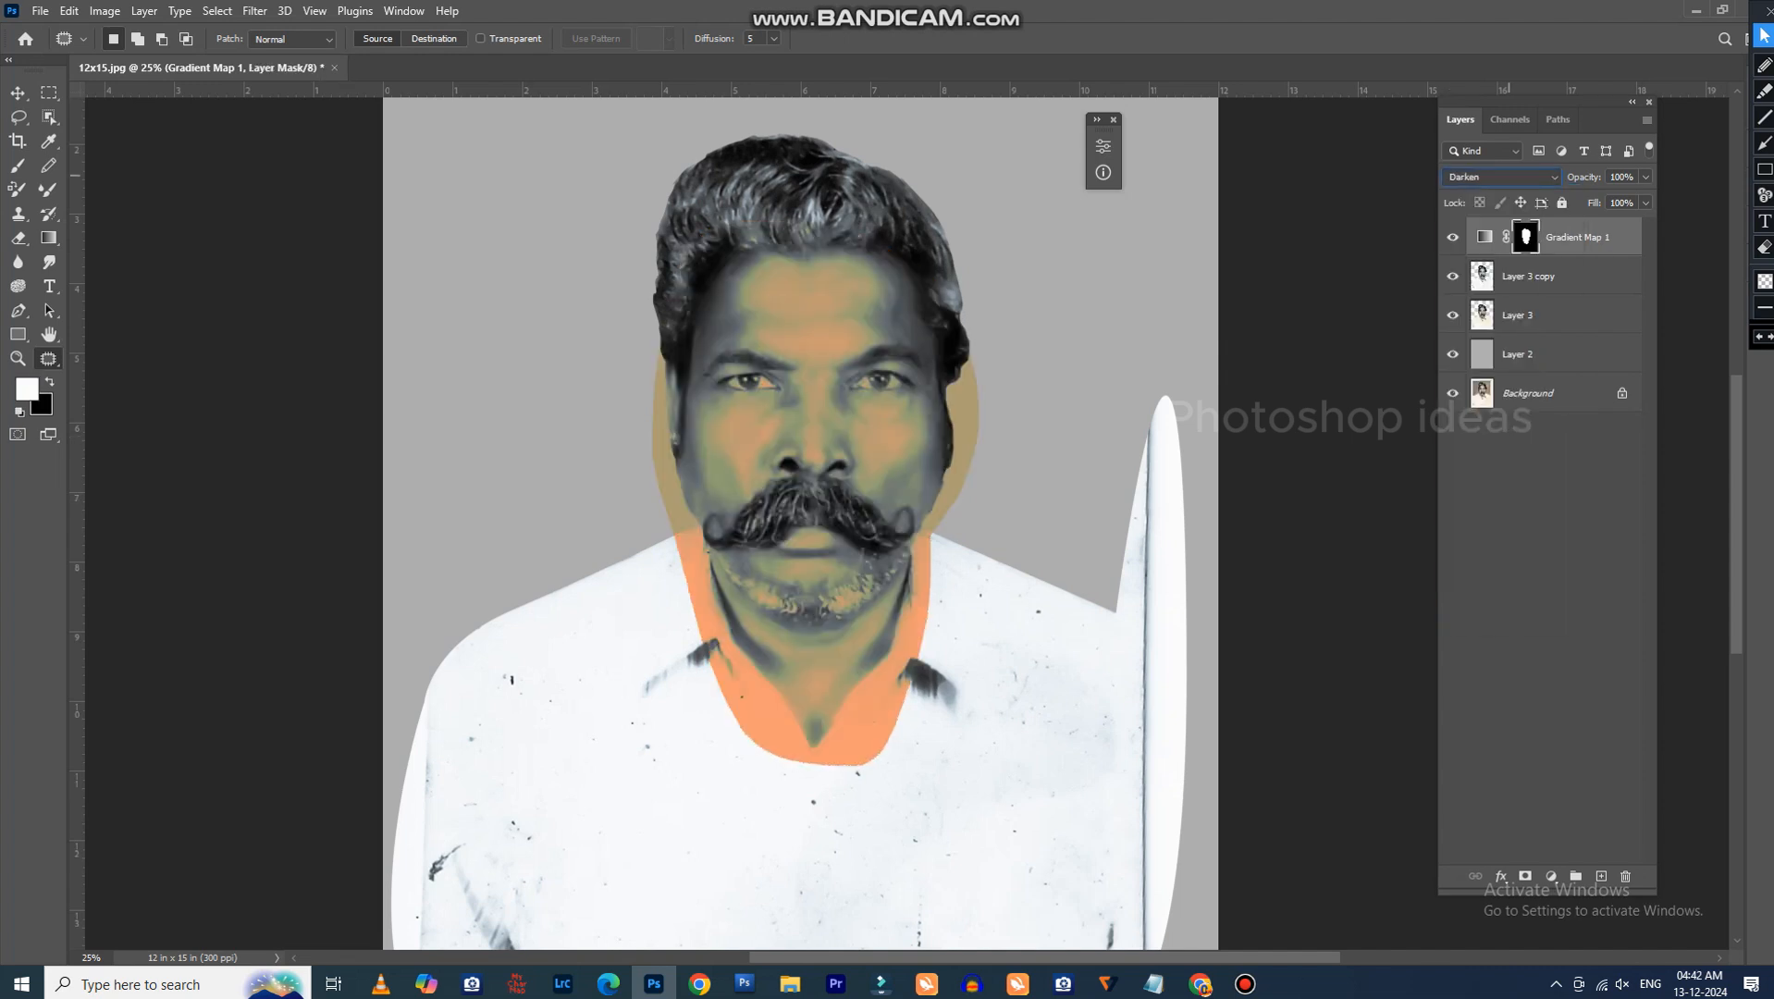
key(Down)
key(Down)
key(Down)
key(Down)
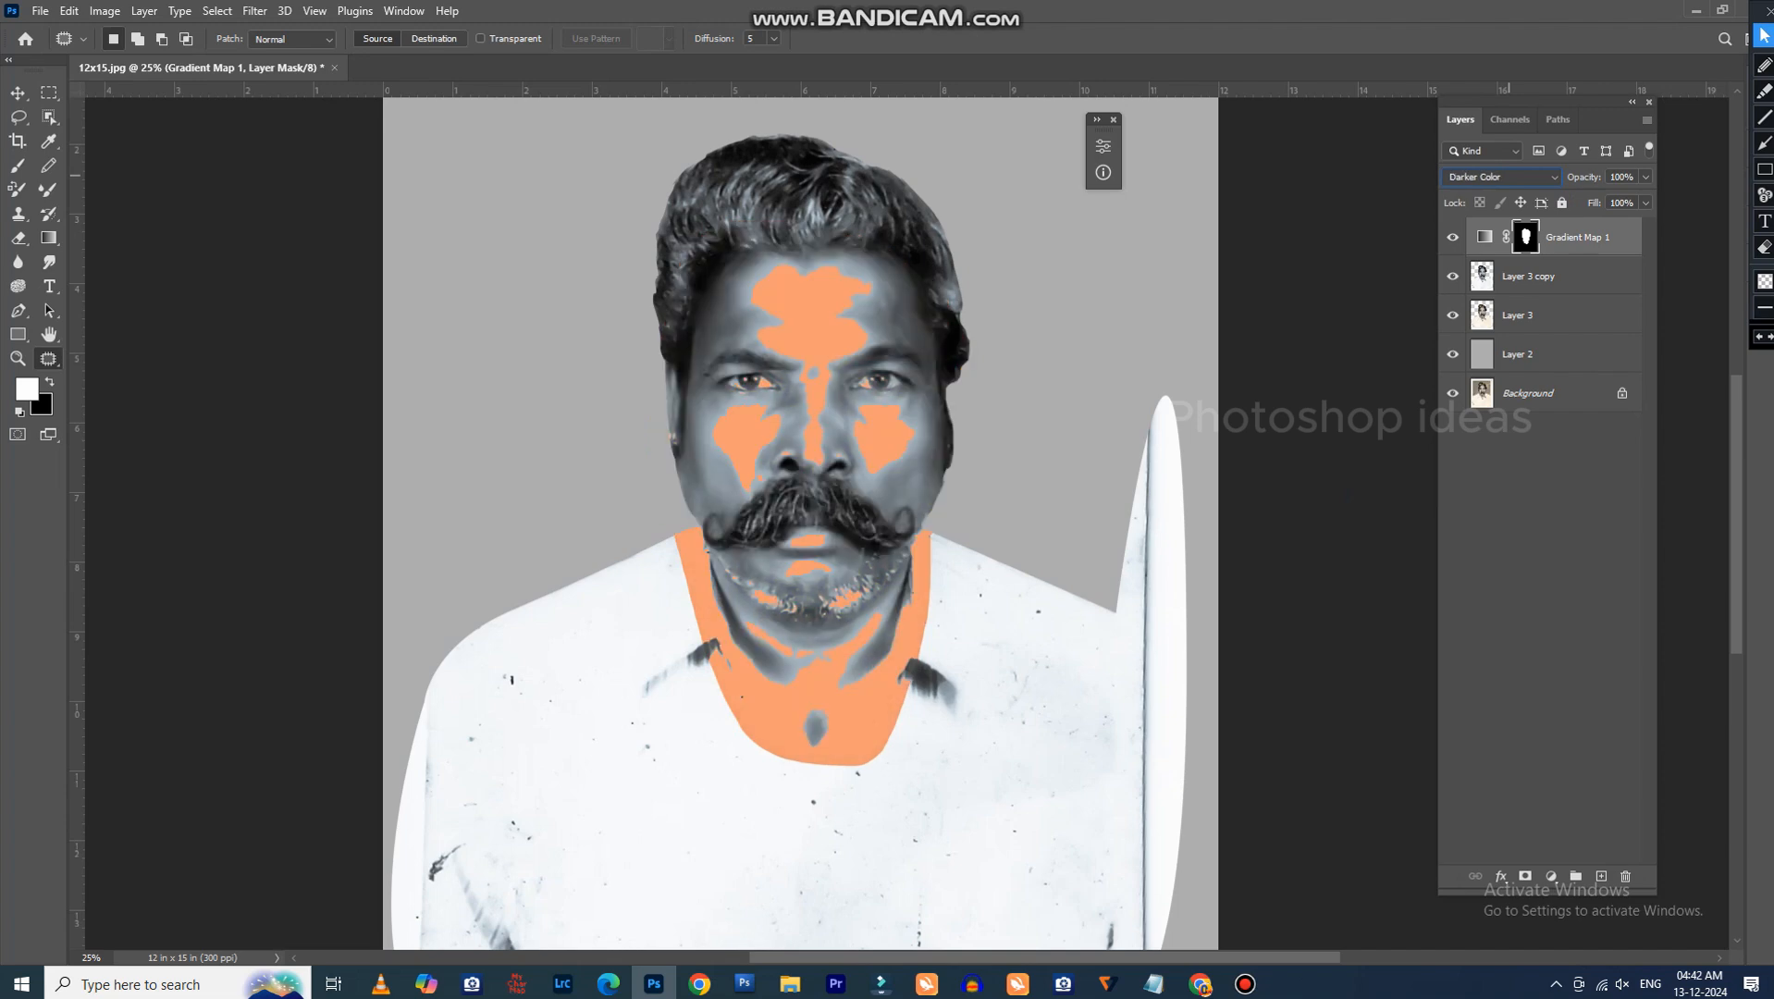
key(Down)
key(Down)
key(Down)
key(Down)
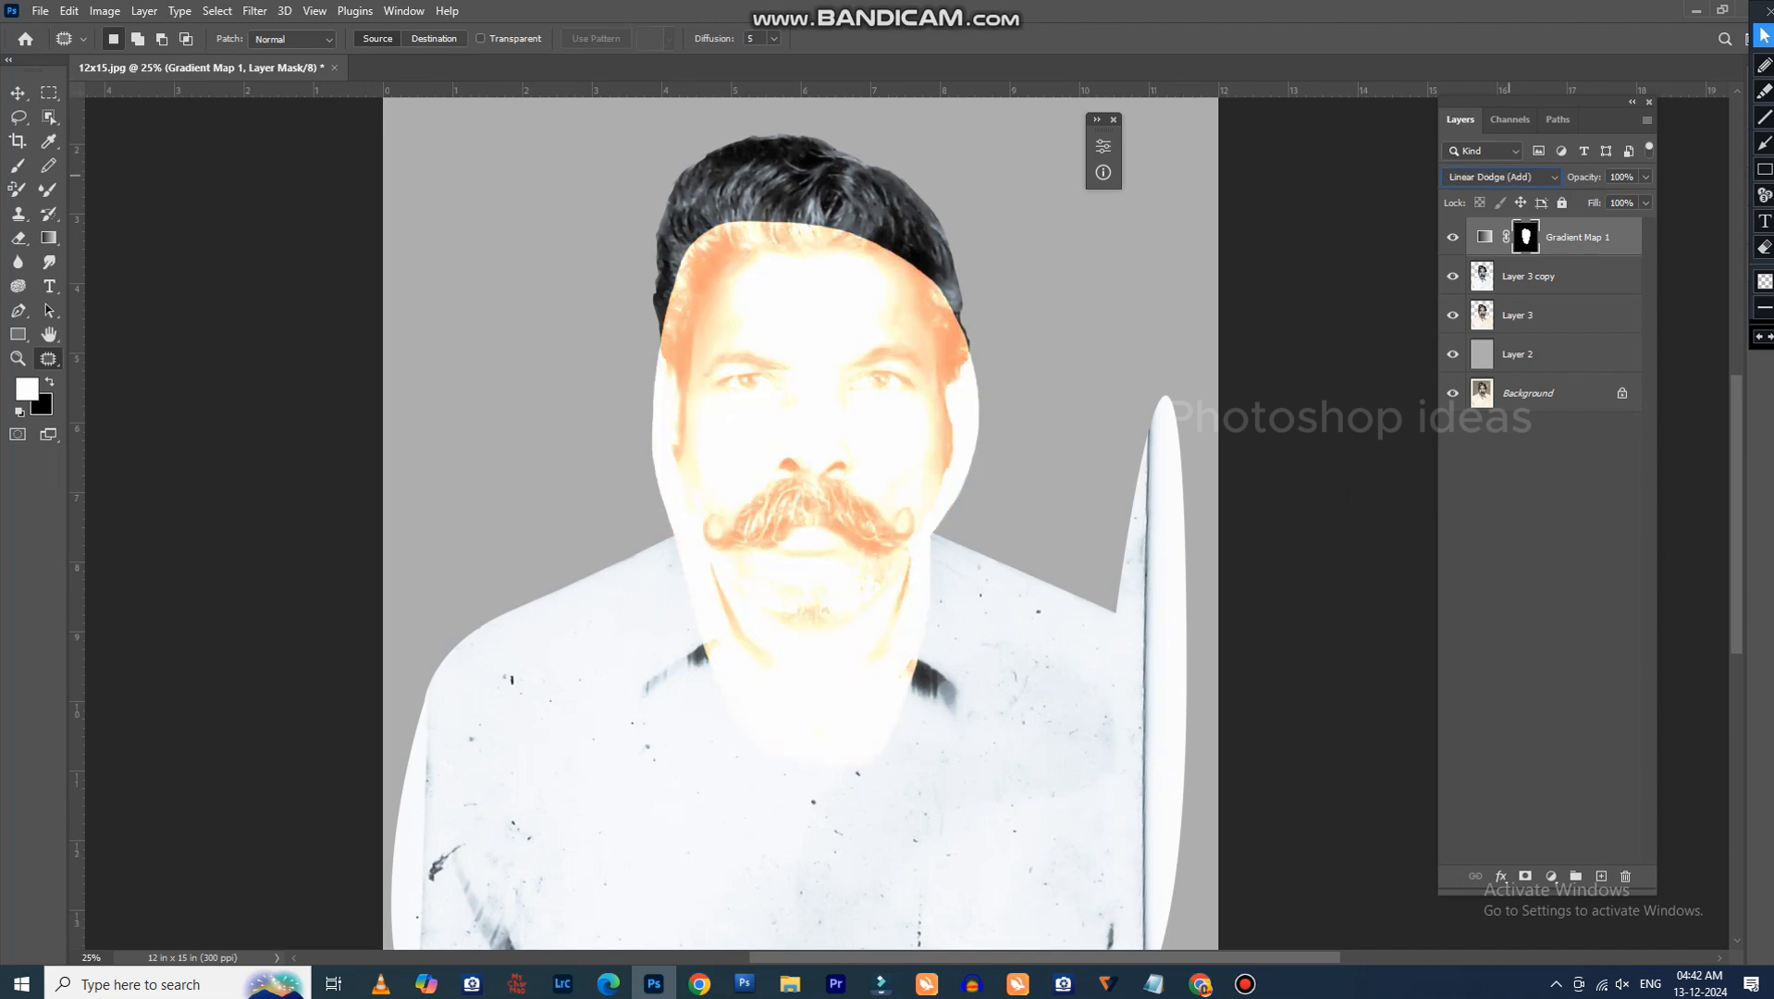
key(Down)
key(Down)
key(Down)
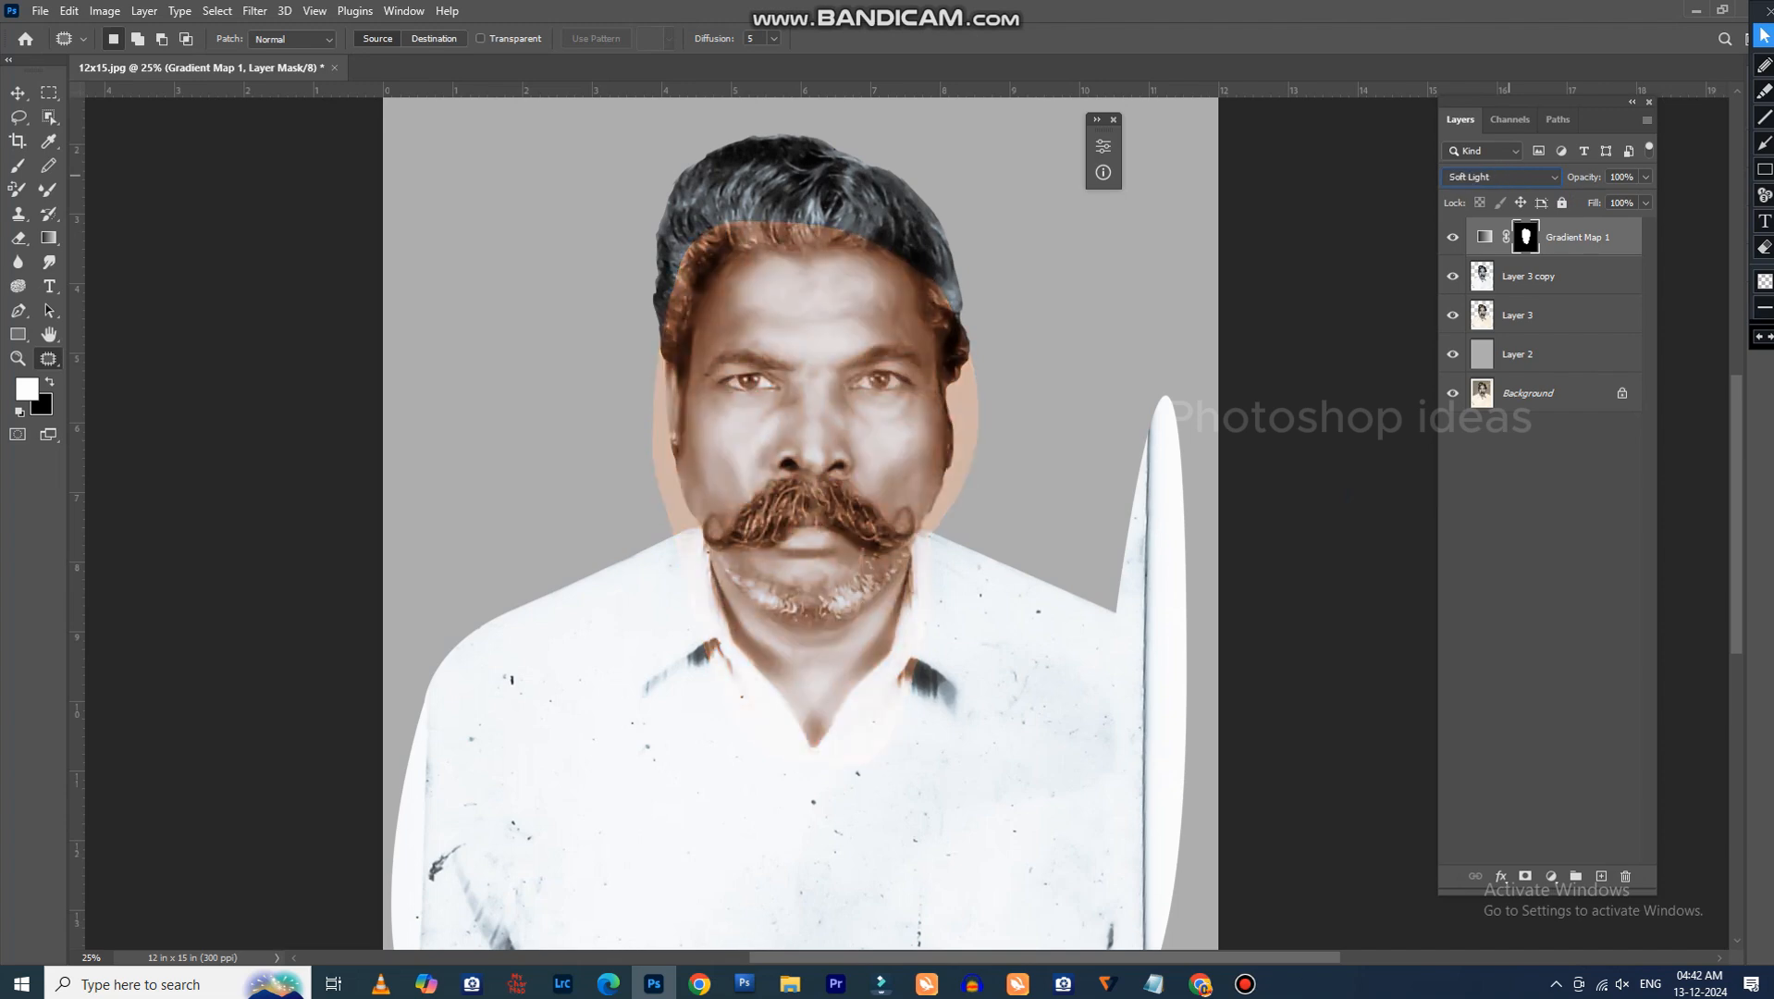
key(Down)
key(Down)
key(Down)
key(Down)
key(Down)
key(Down)
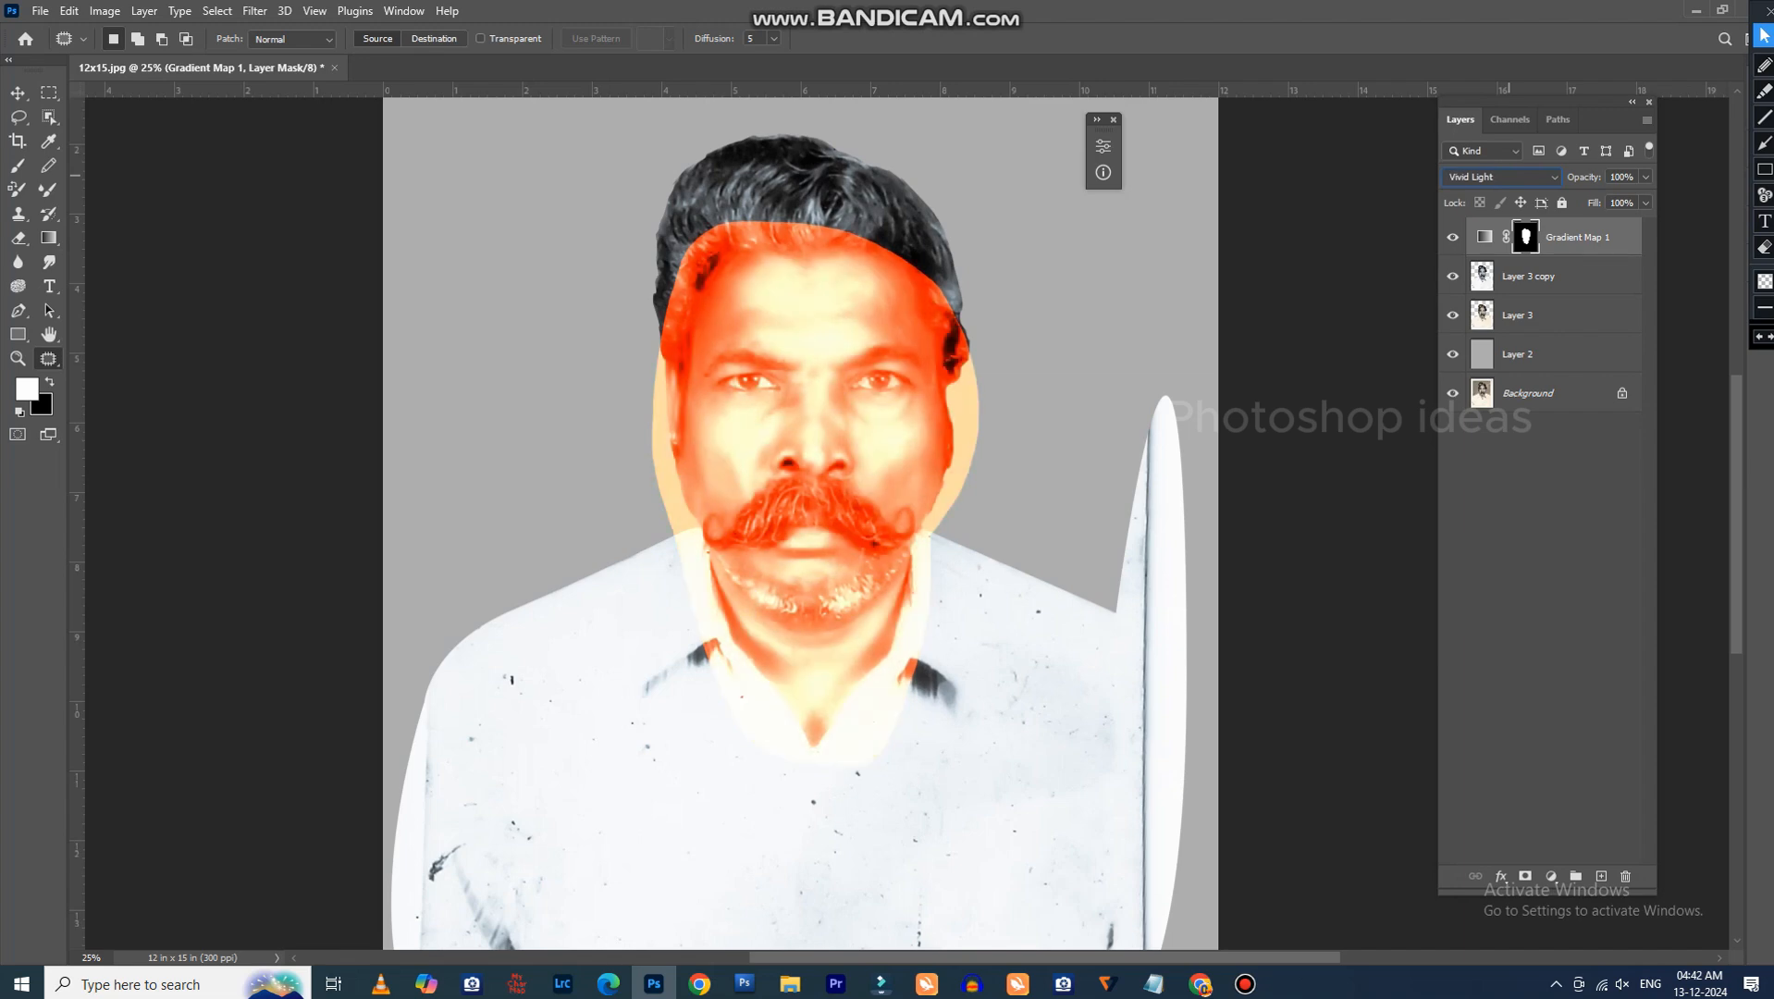
key(Down)
key(Down)
key(Down)
key(Down)
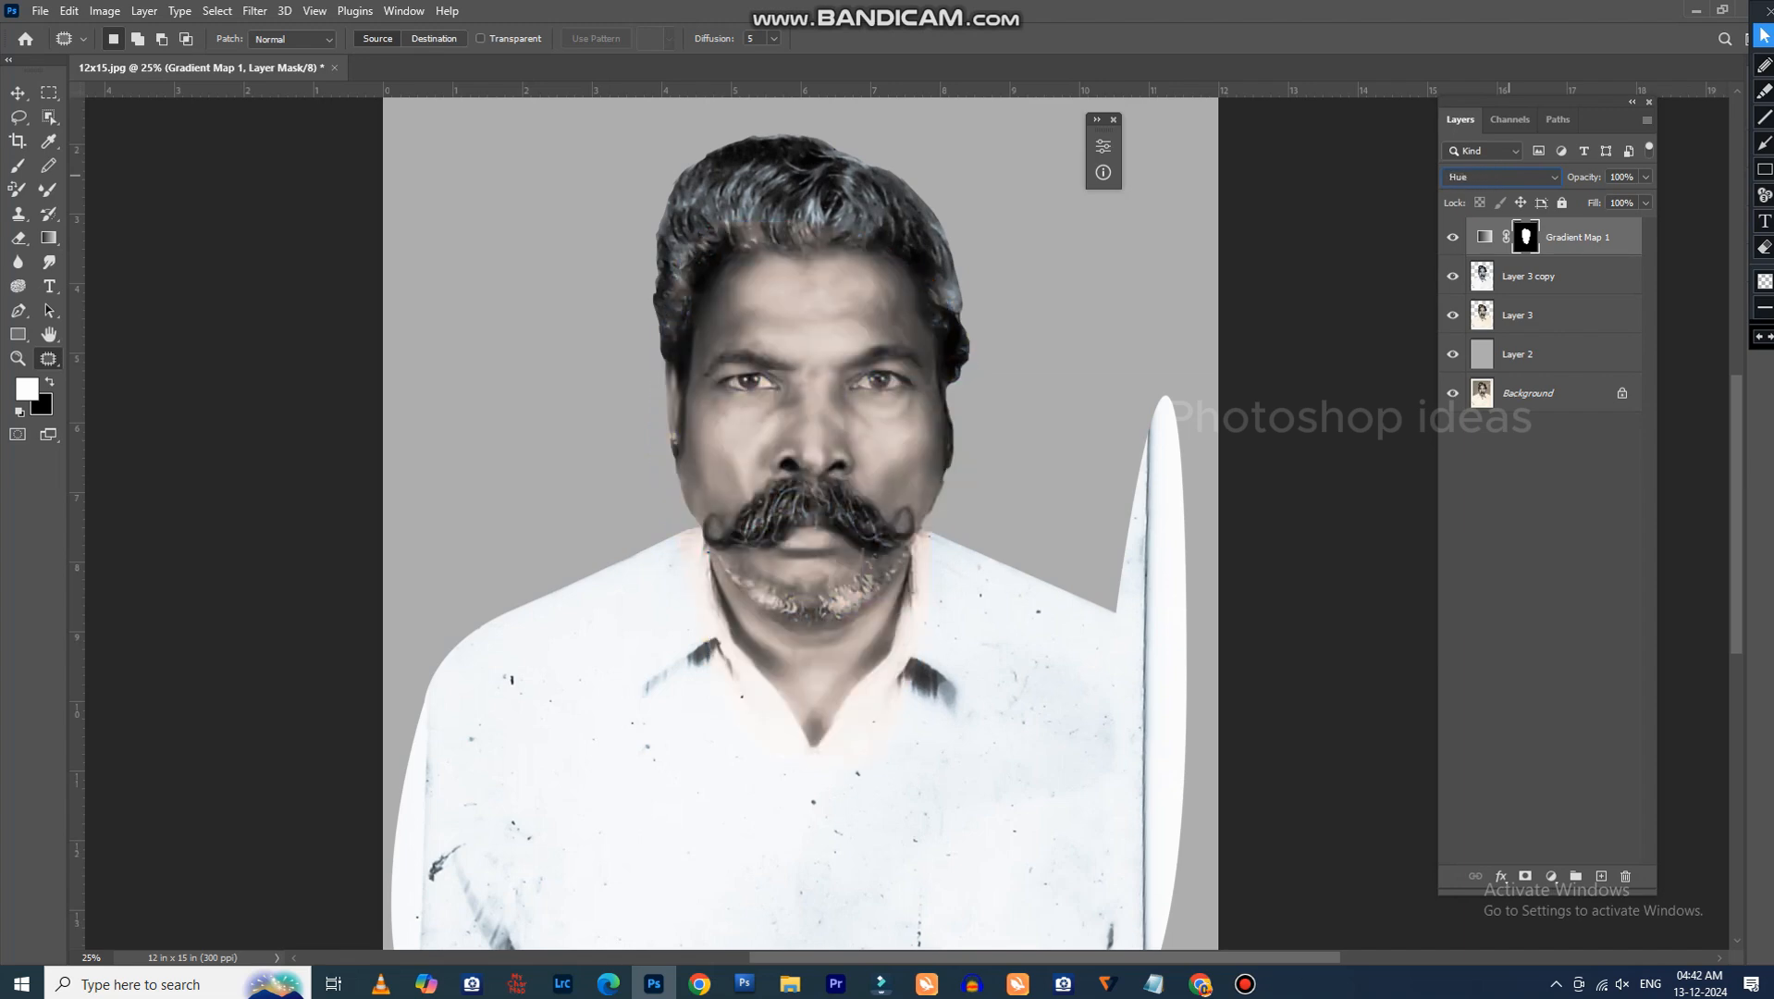
key(Down)
key(Down)
key(Up)
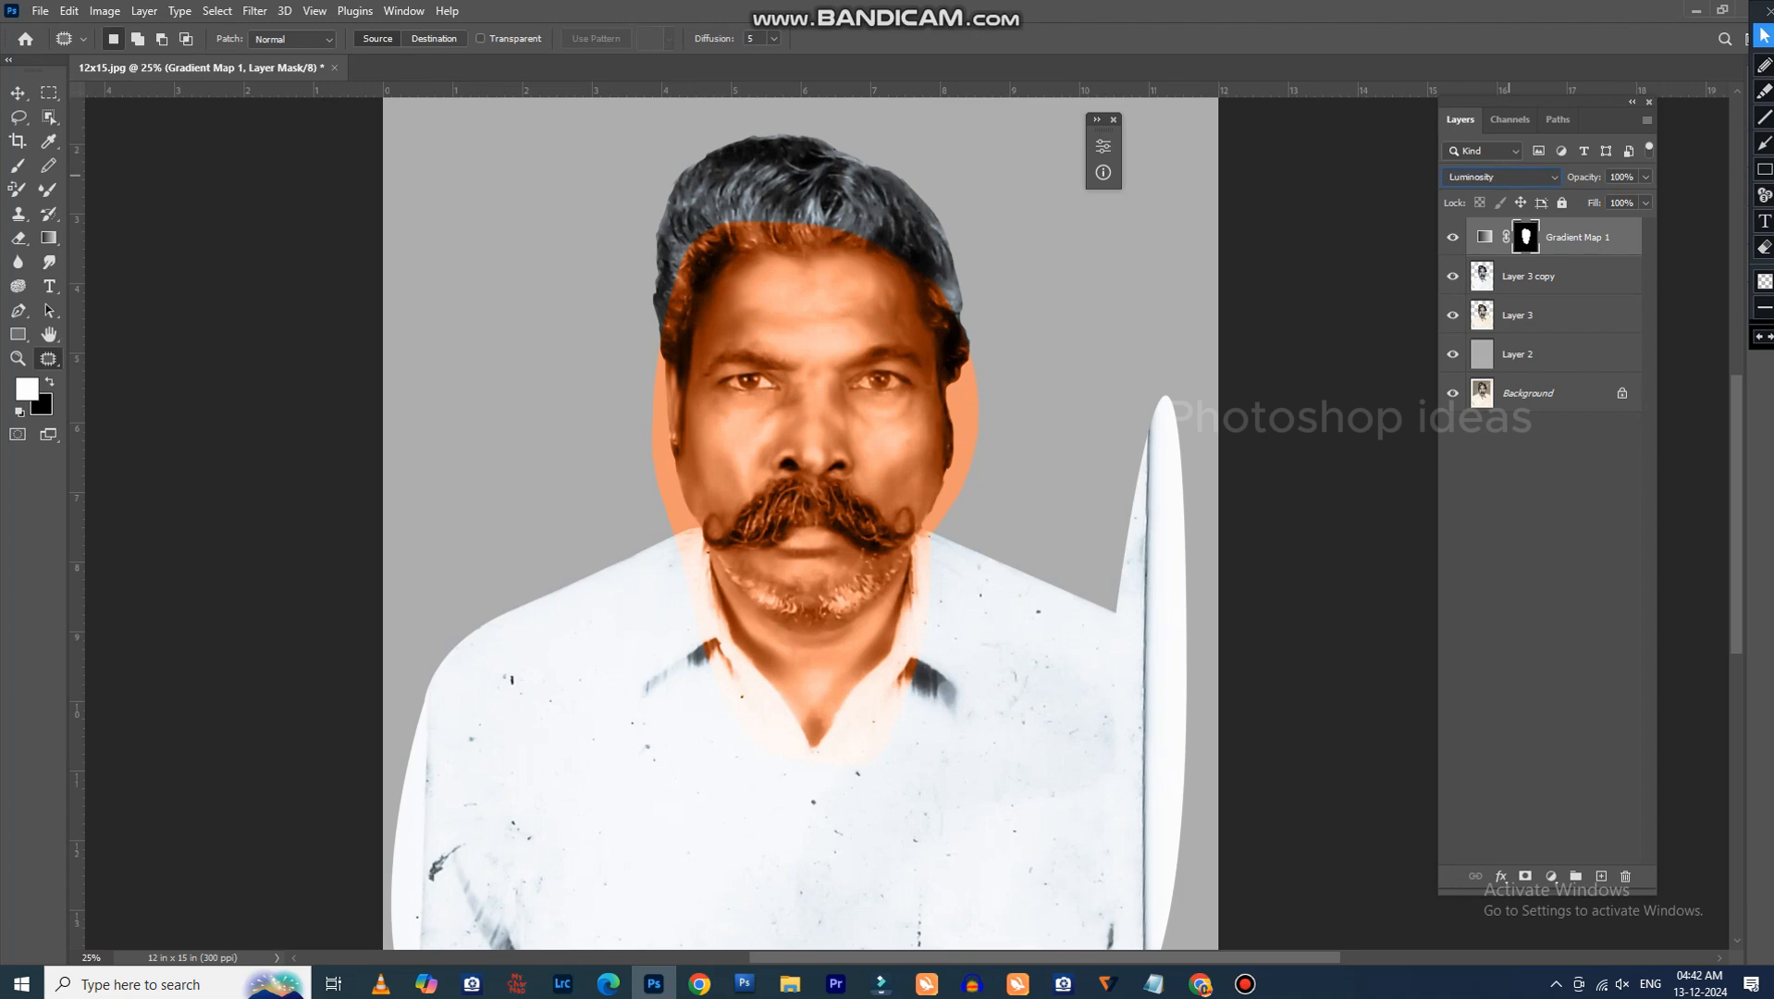
key(Down)
click(1646, 177)
drag(1652, 198, 1611, 197)
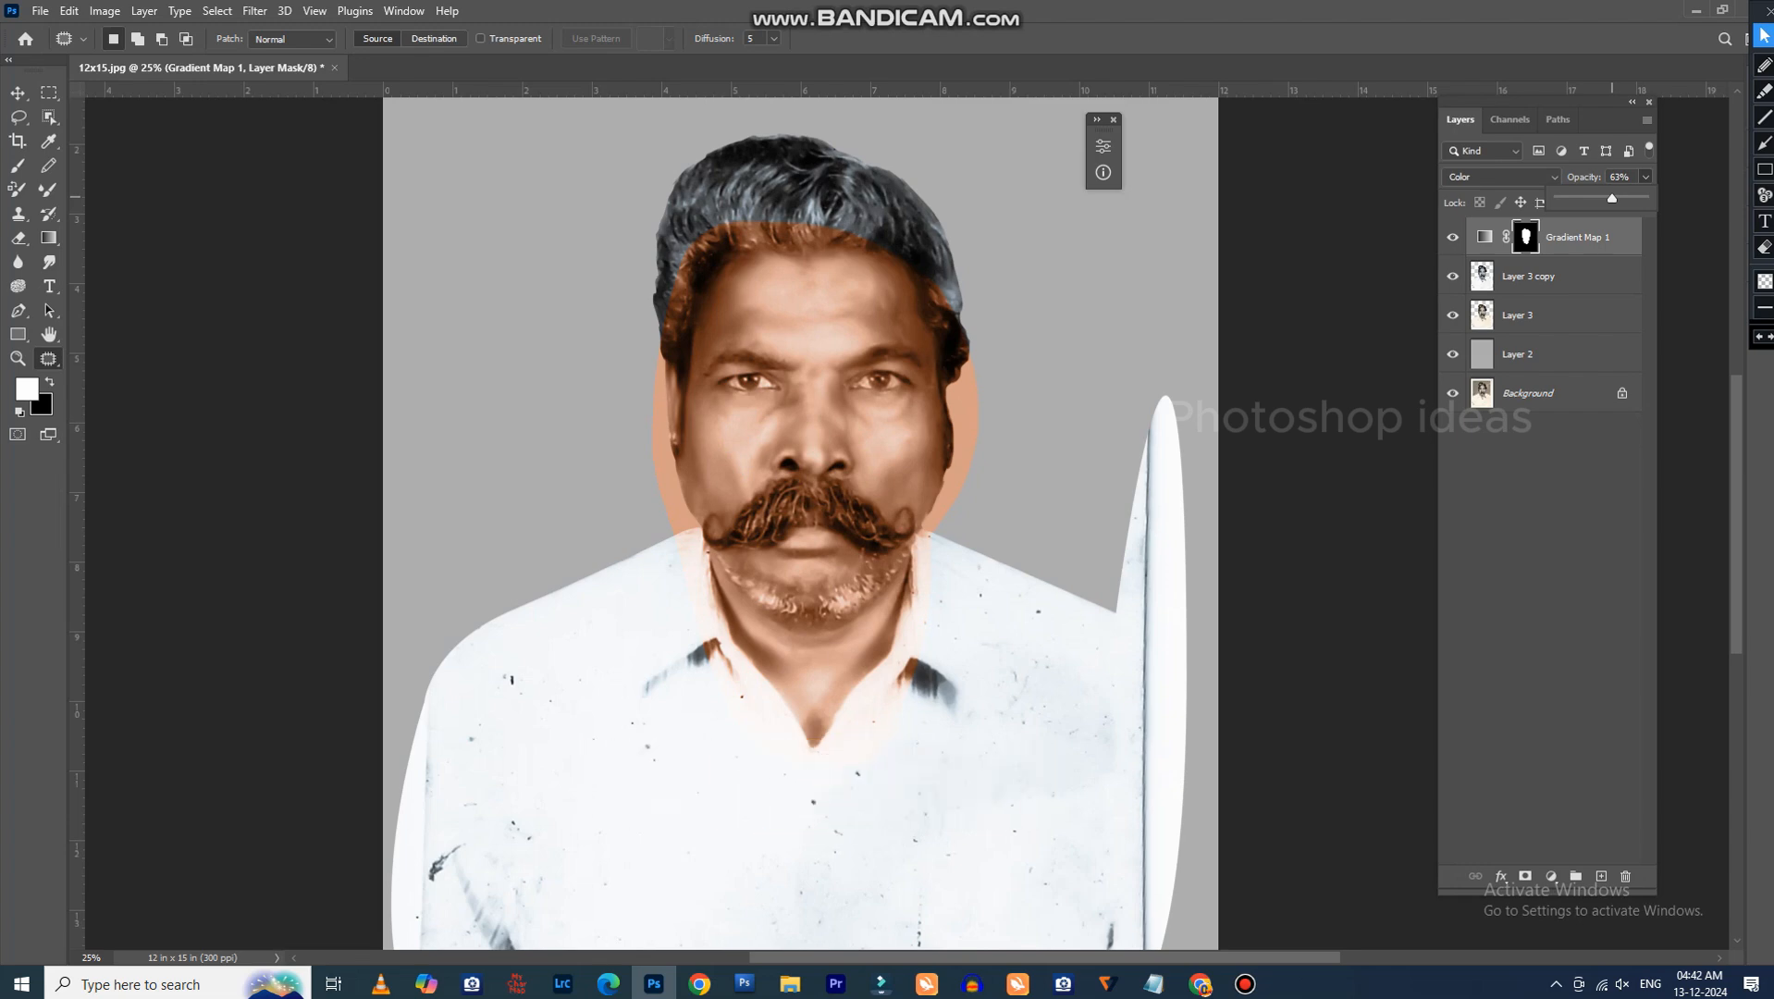
Erase the skin tint from the hair along the forehead and temples using a 175-pixel soft eraser at 90% opacity.
key(ctrl+plus)
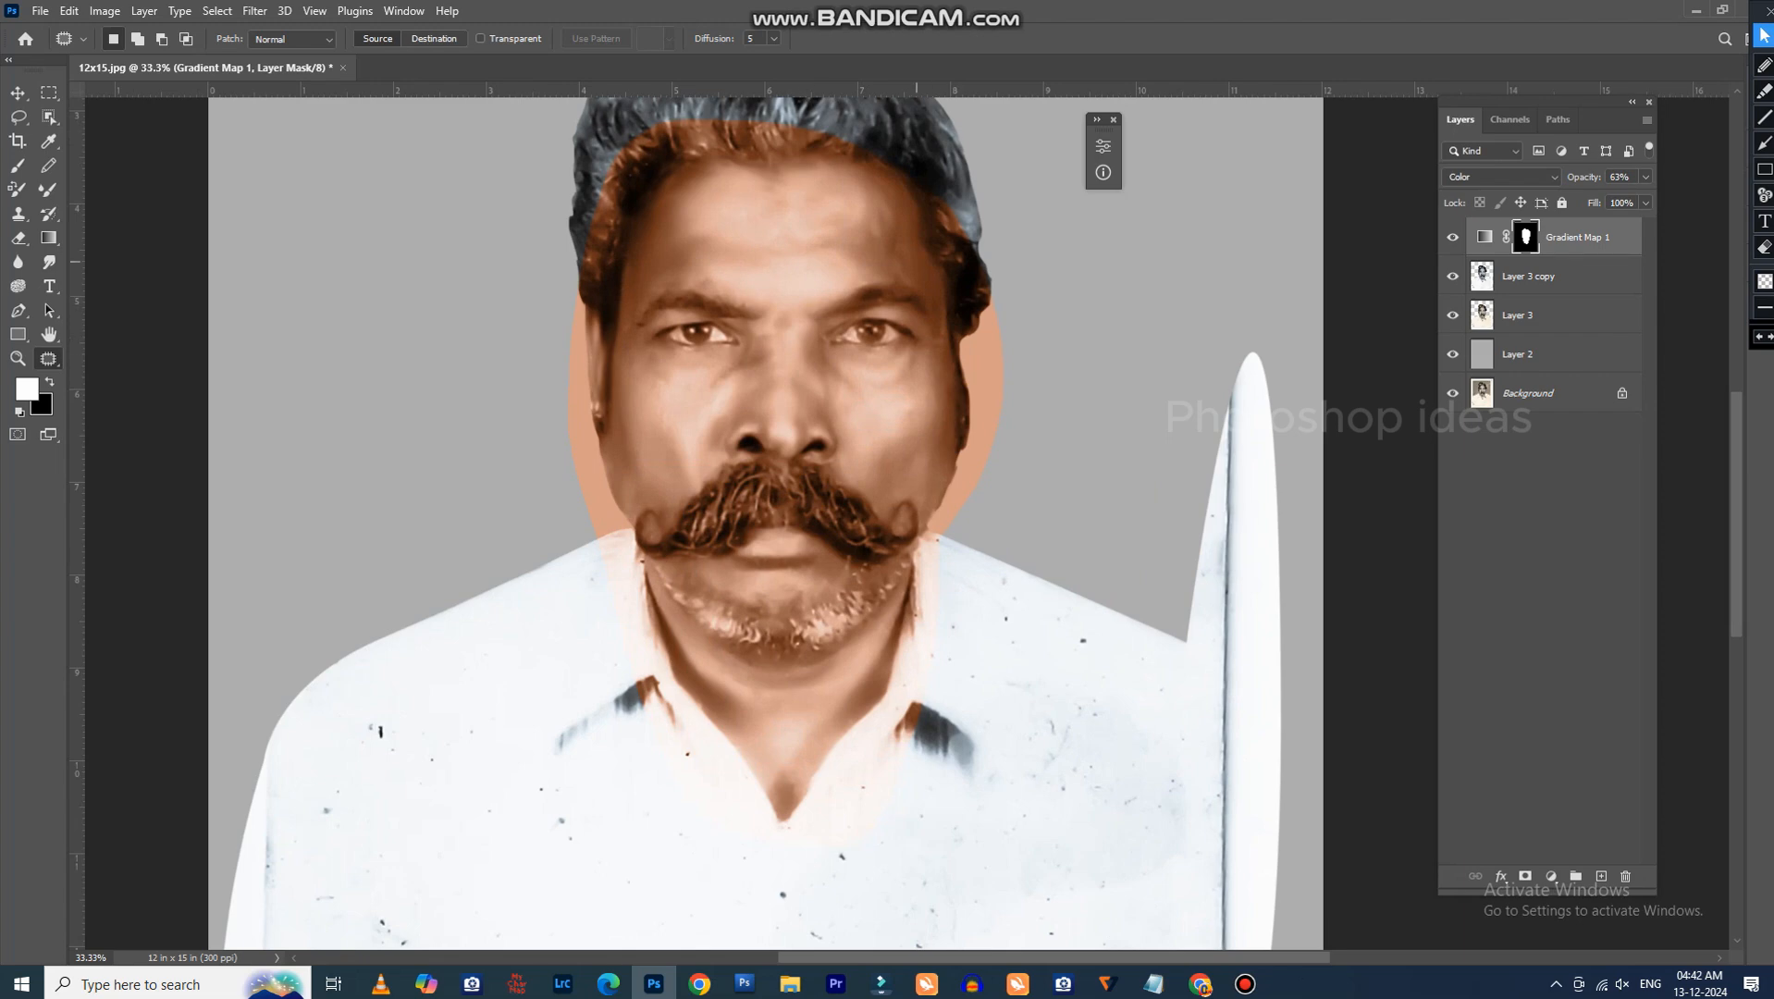
scroll(801, 523, up, 3)
scroll(801, 523, left, 2)
key(e)
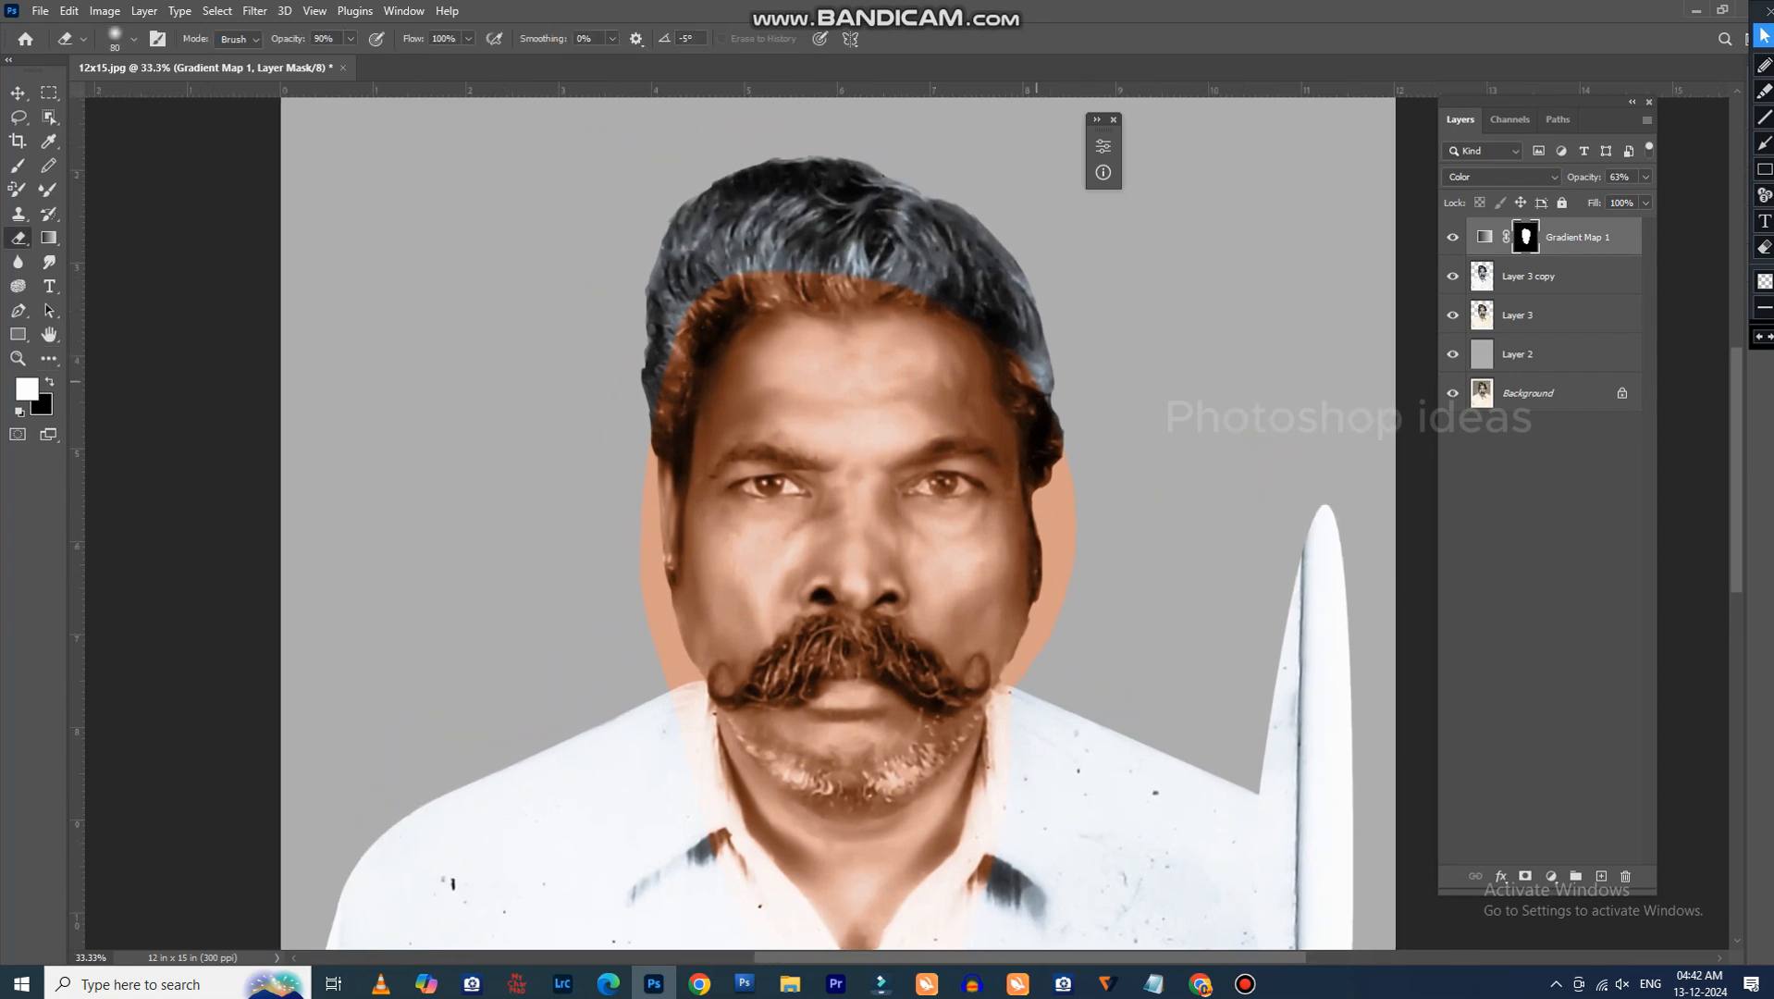
key(bracketright)
key(bracketright)
key(bracketright)
key(bracketright)
key(bracketright)
key(bracketright)
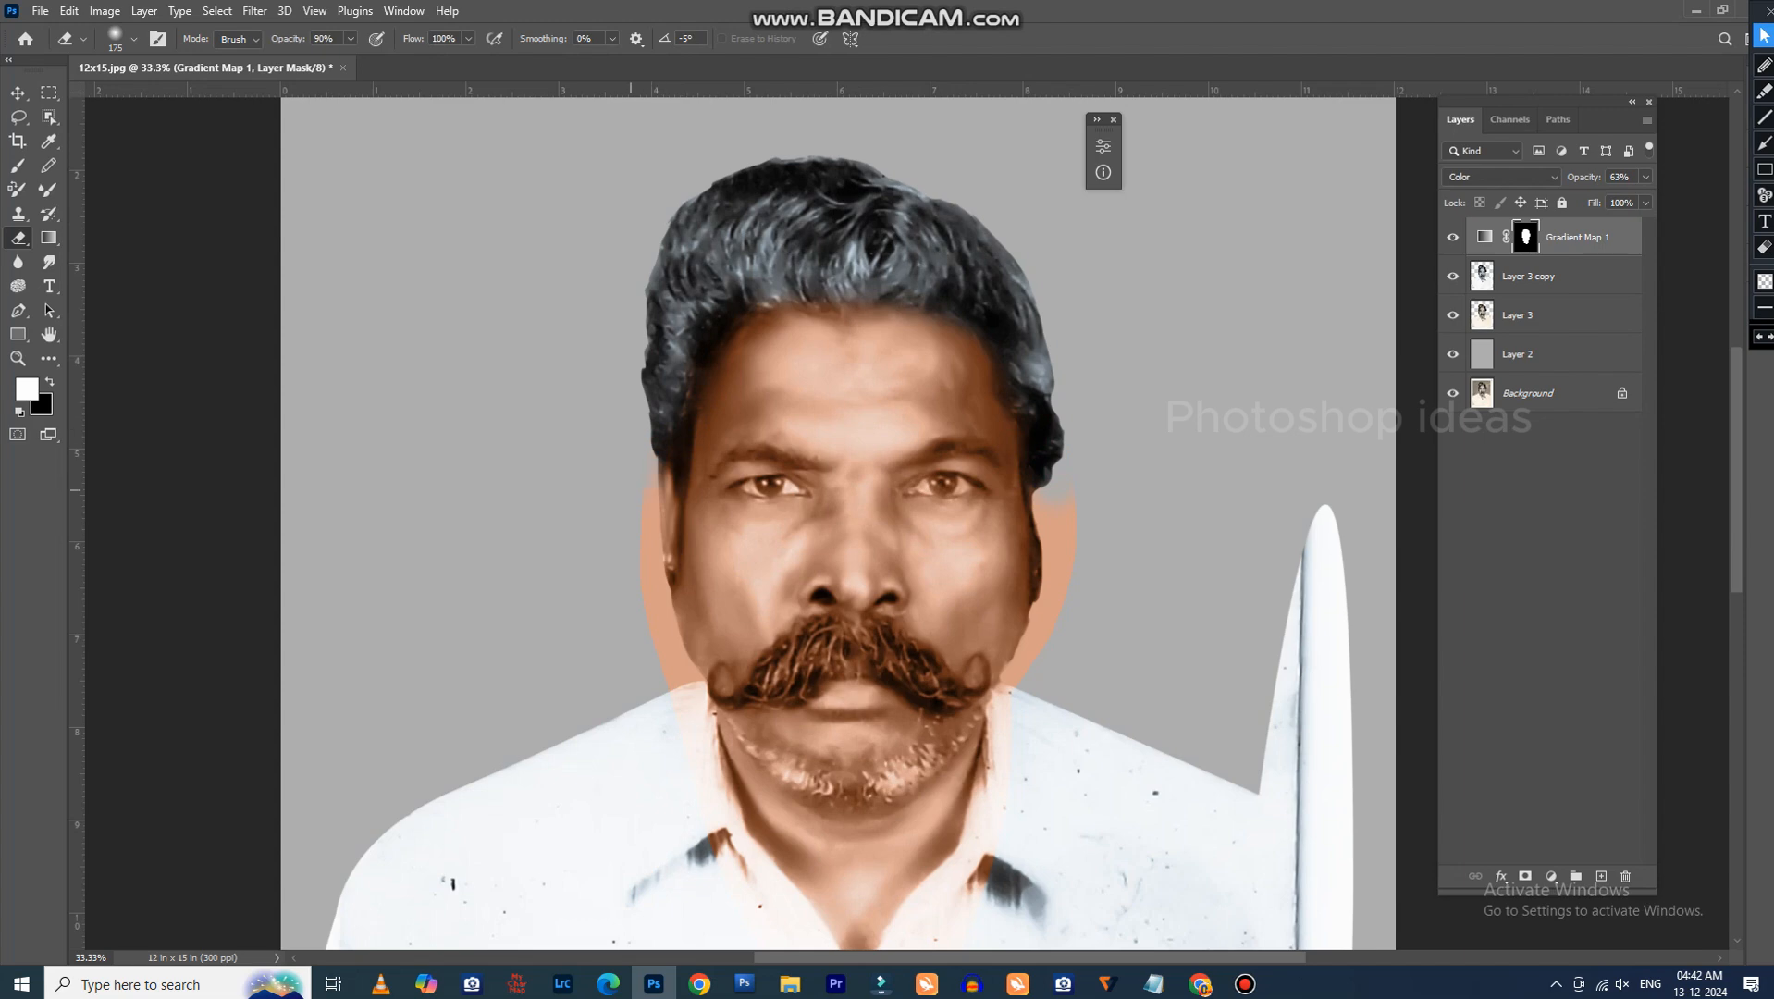
Select and feather the area outside the Layer 3 copy cutout, and erase the skin tint spilling onto the background beside the face.
ctrl+click(1481, 276)
key(ctrl+shift+i)
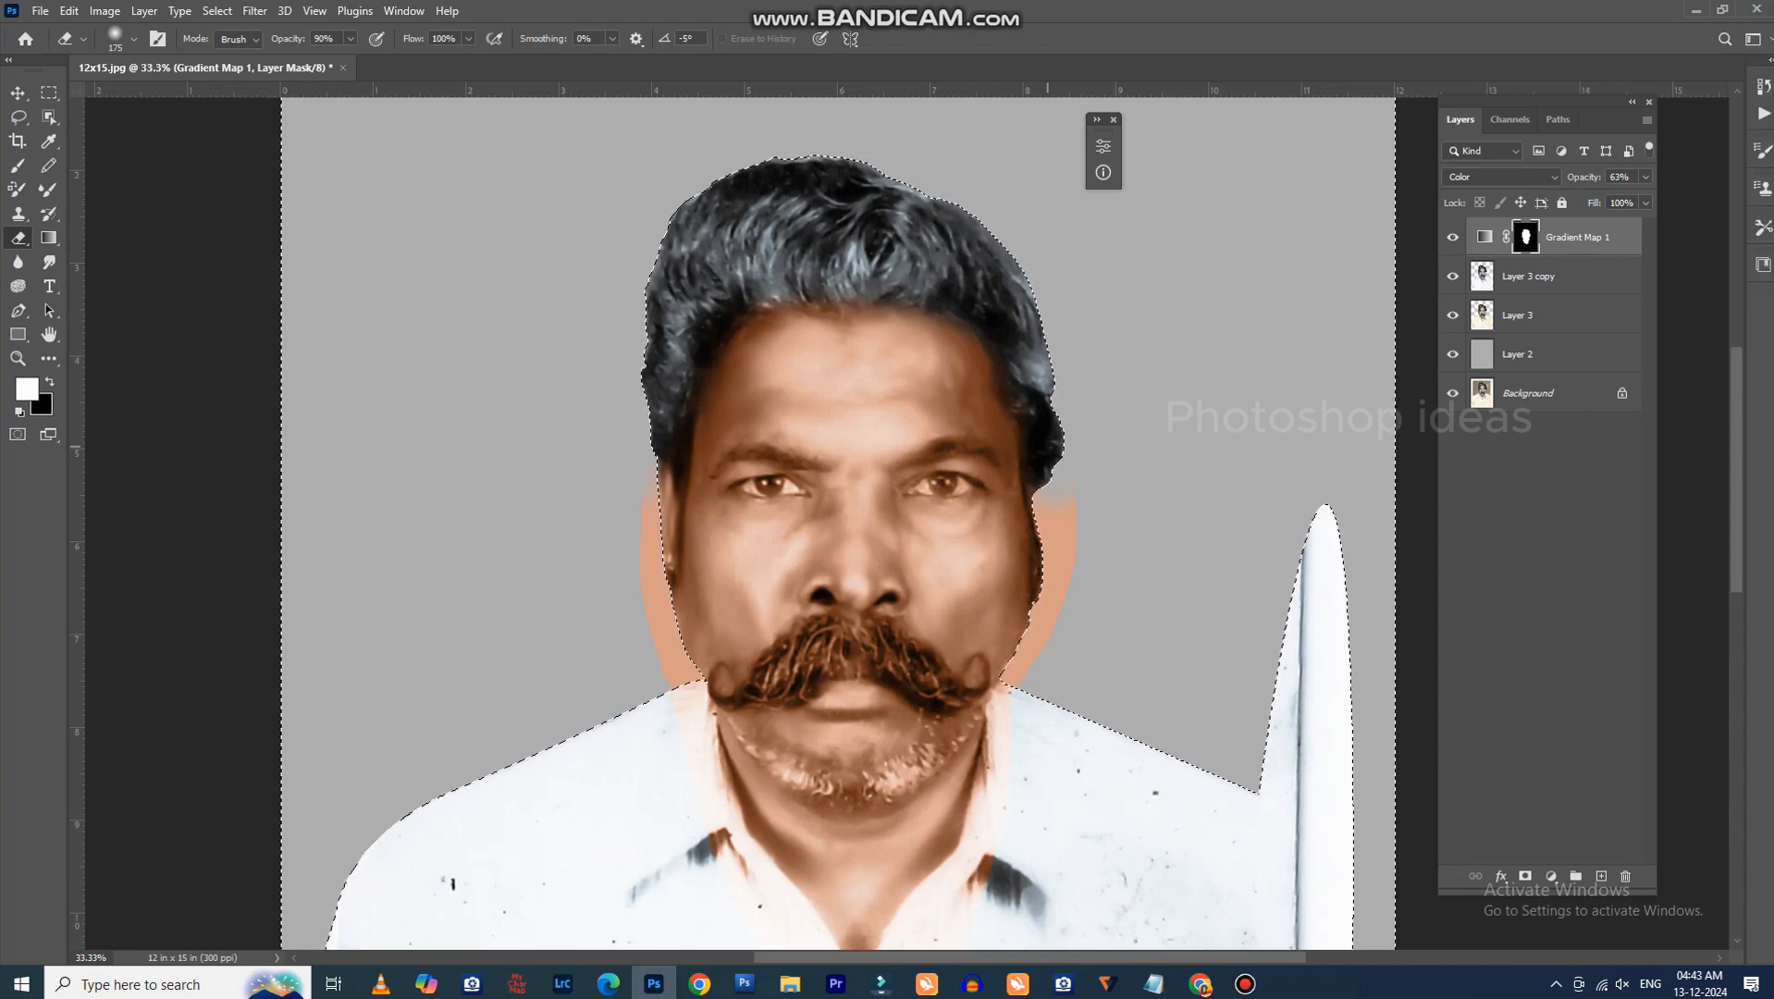
key(shift+F6)
key(Return)
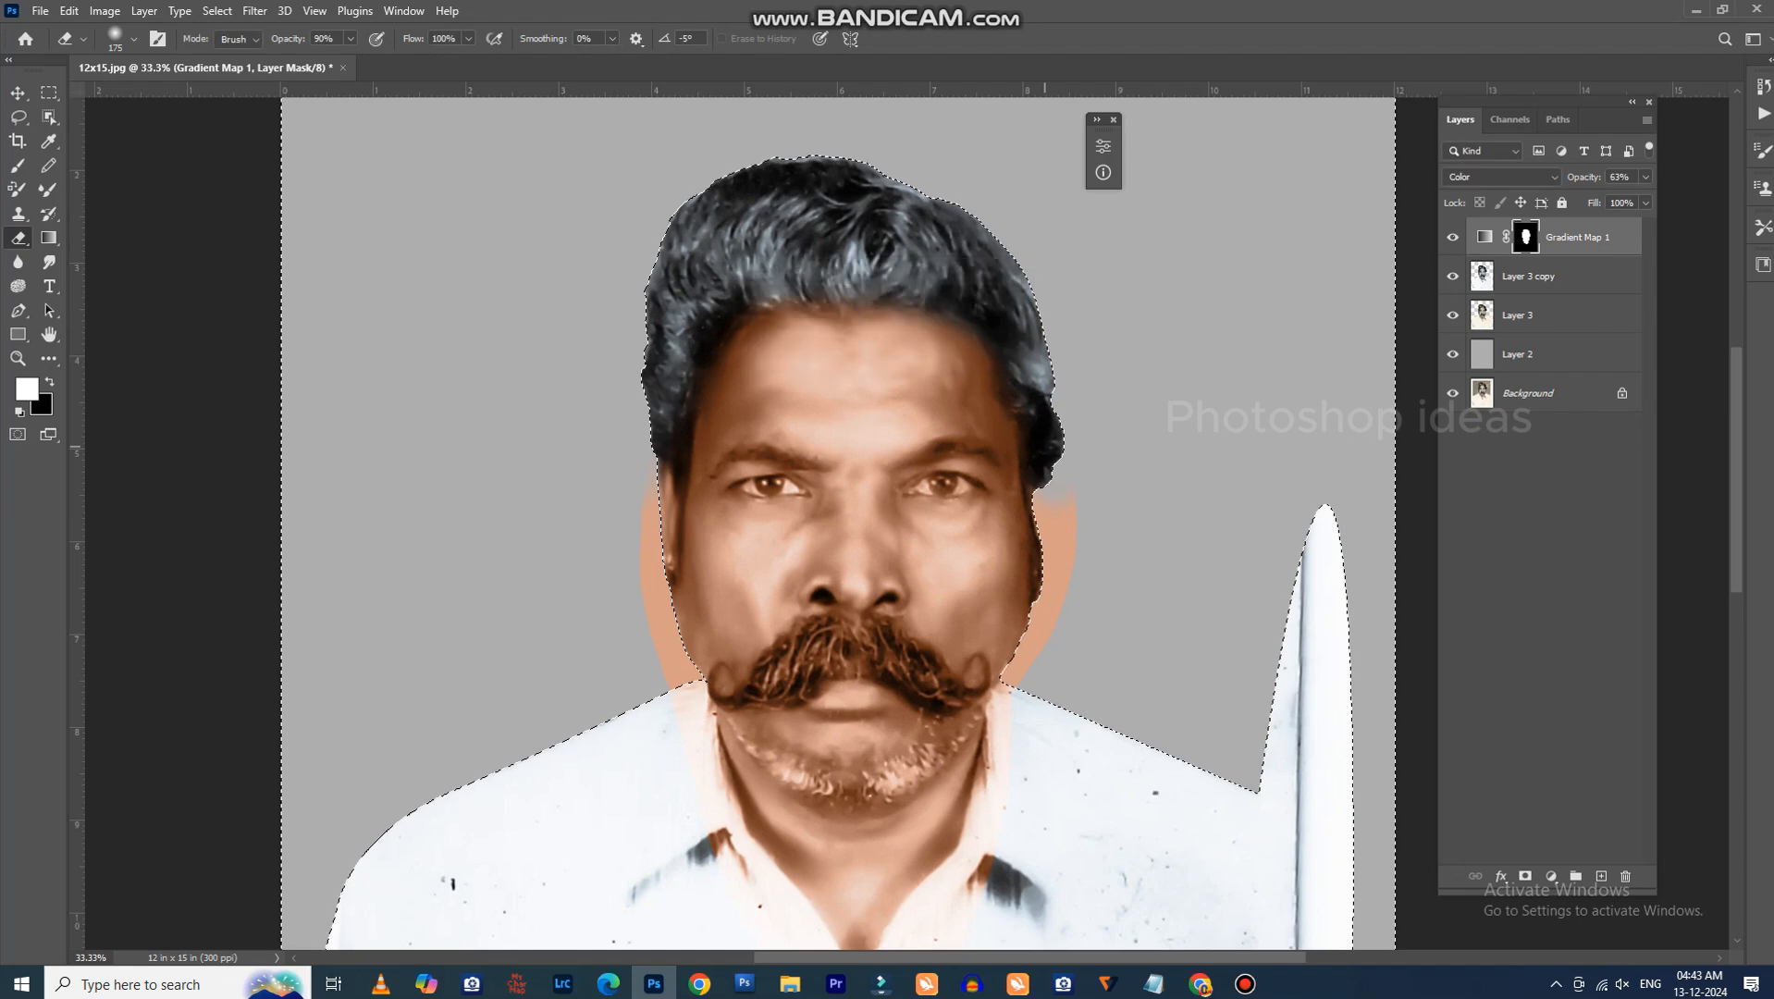
drag(1045, 447, 1067, 289)
key(ctrl+d)
drag(1095, 638, 1066, 494)
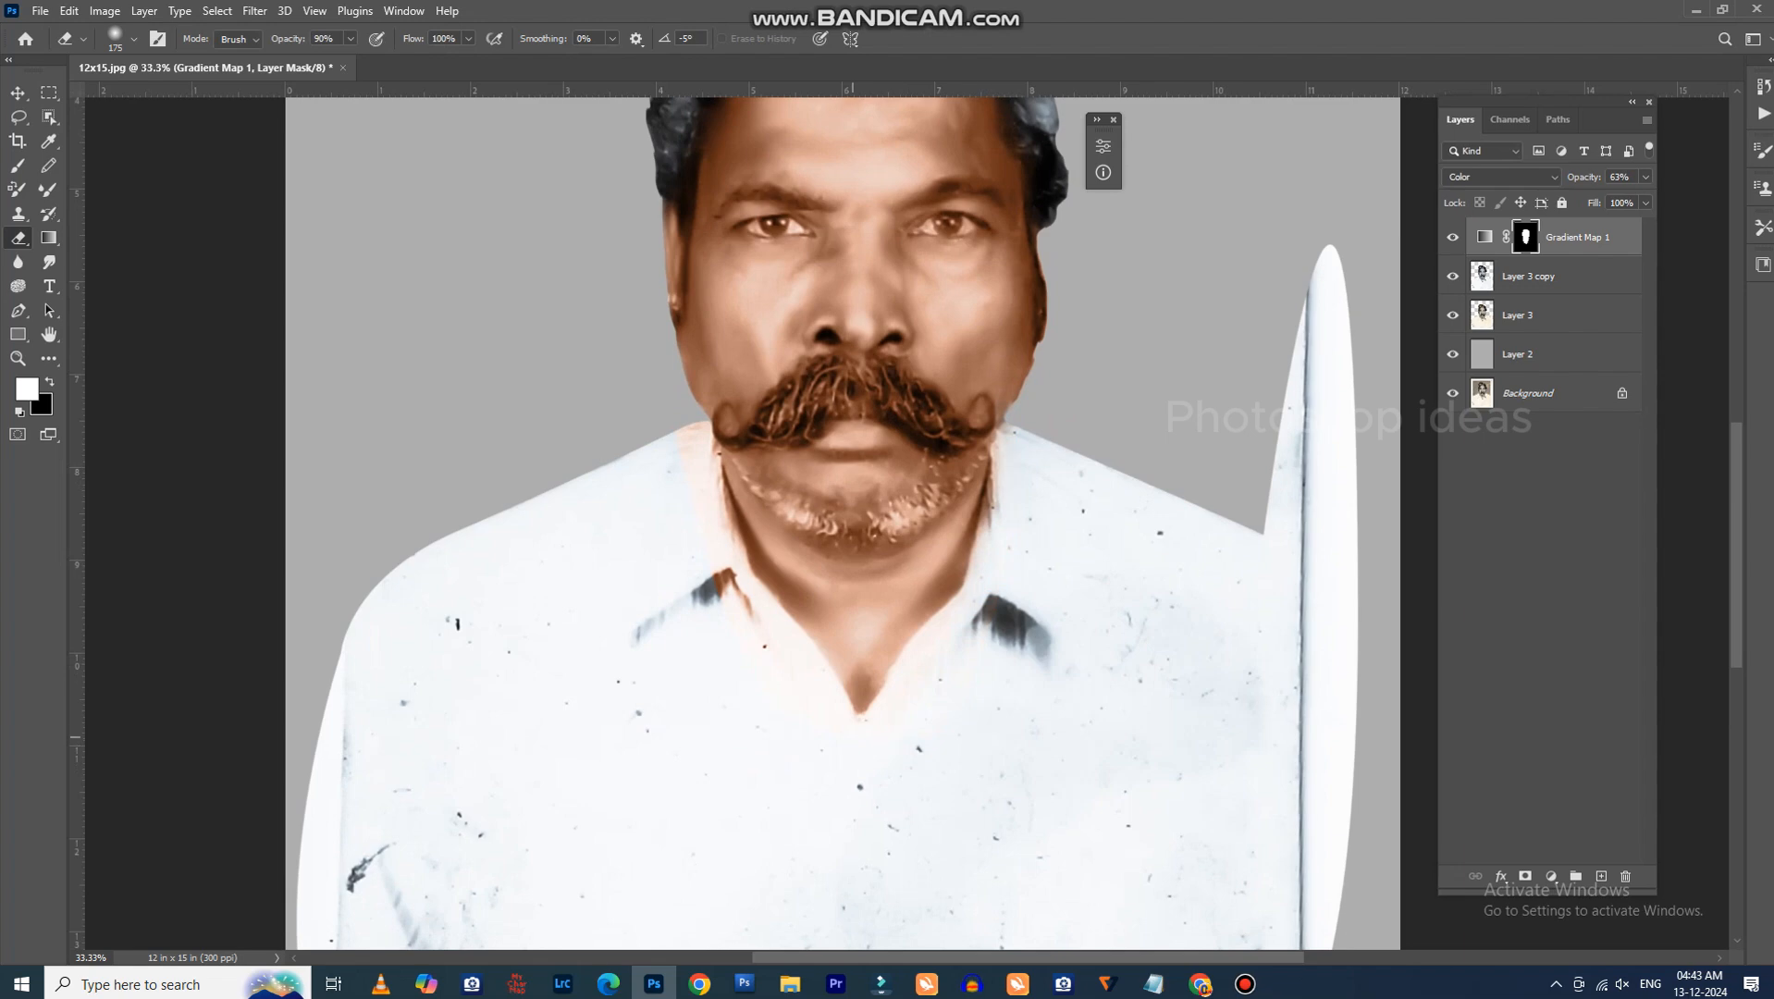
drag(701, 637, 771, 884)
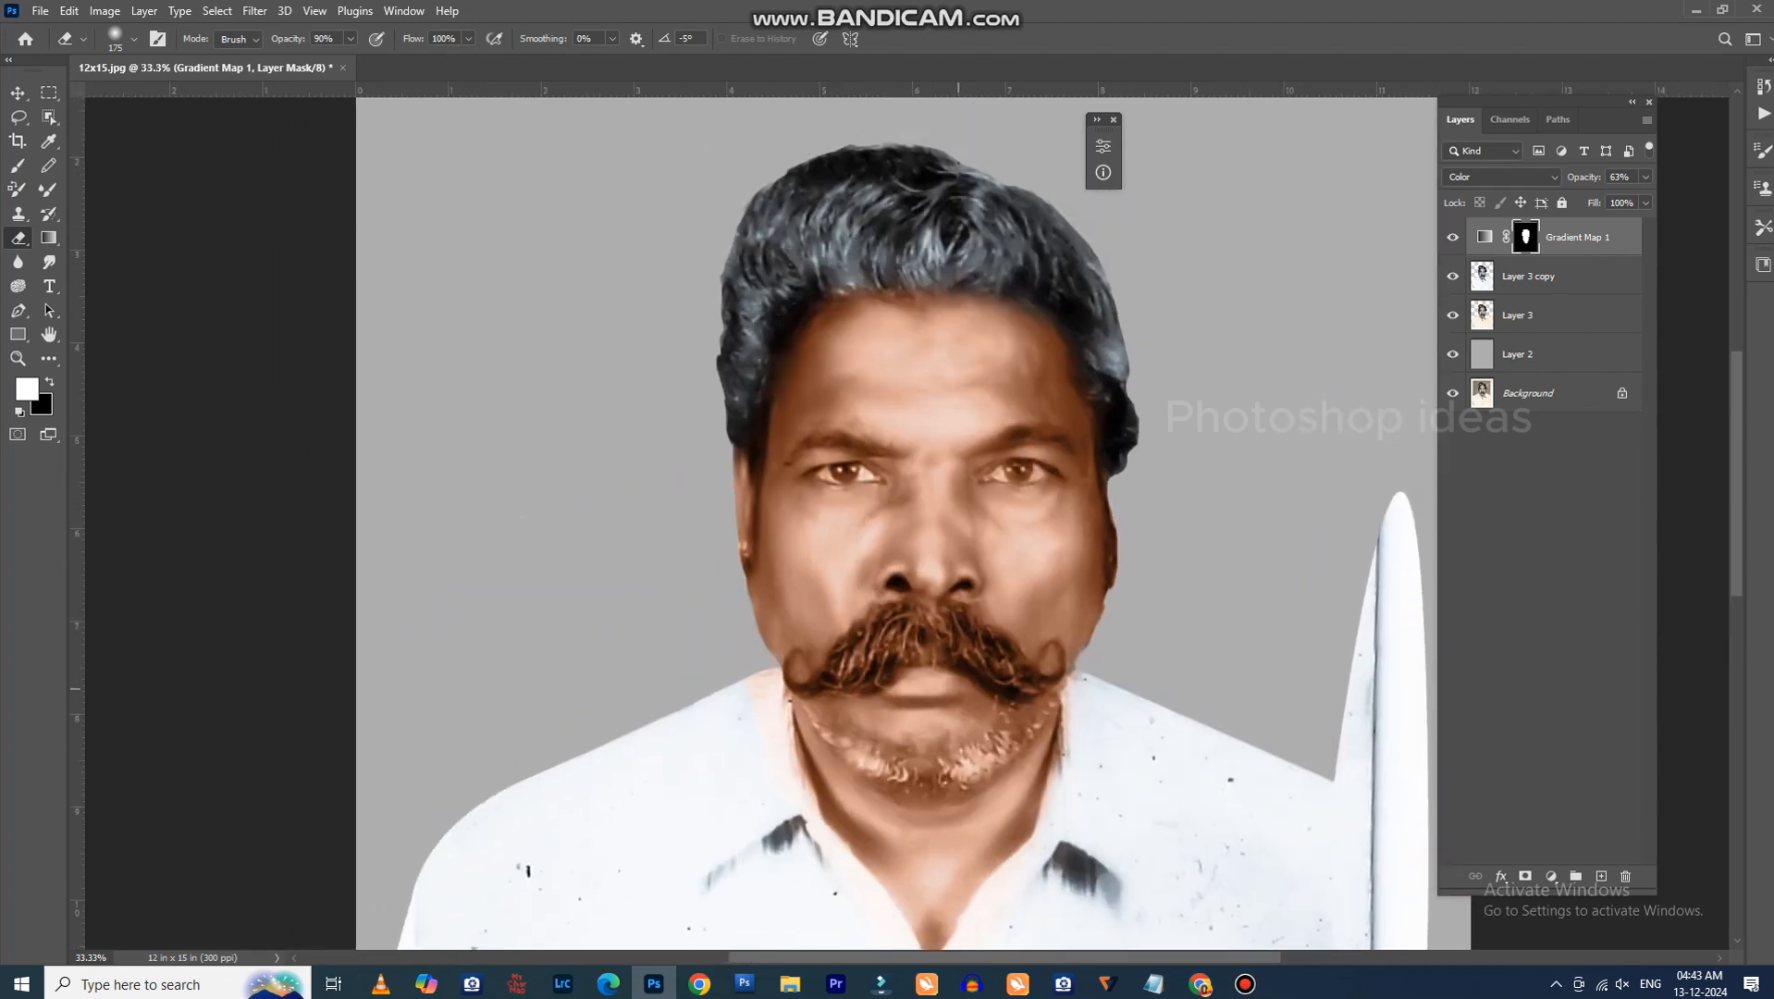
Erase the skin tint from both eyebrows on the Gradient Map 1 mask using a small soft eraser at 30% opacity.
key(ctrl+plus)
key(ctrl+plus)
drag(1118, 384, 946, 509)
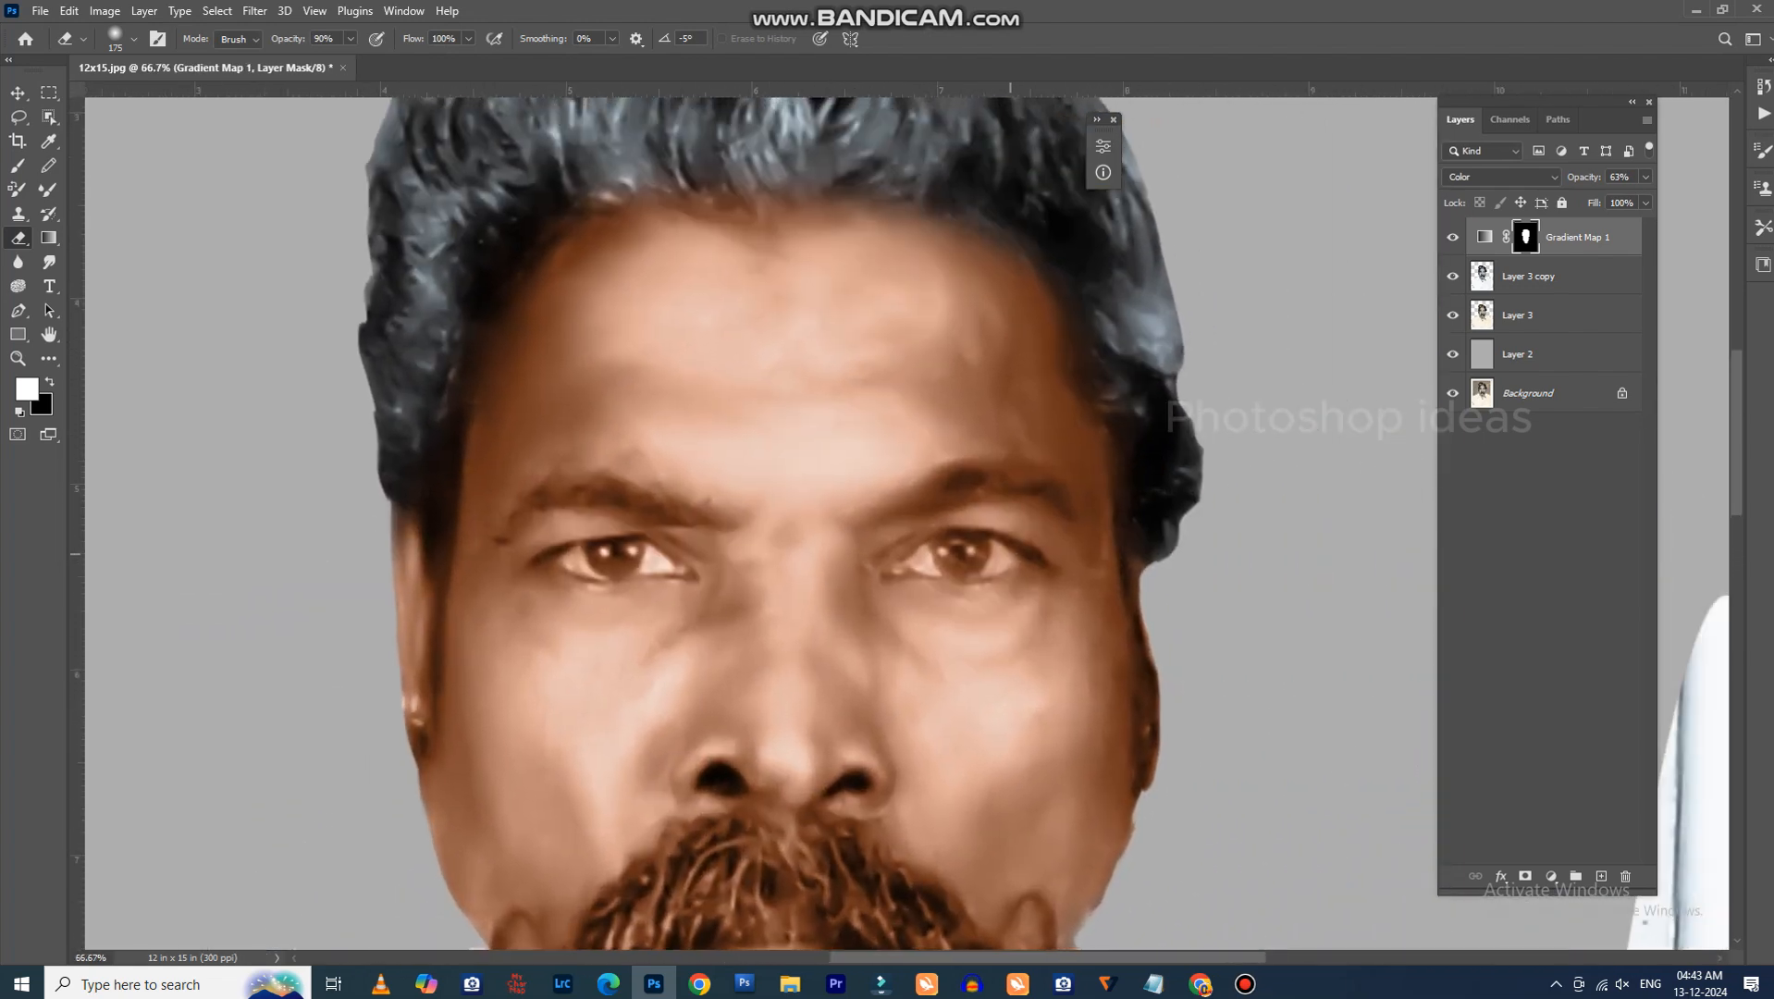
key(ctrl+plus)
key(ctrl+plus)
key(ctrl+plus)
key(ctrl+minus)
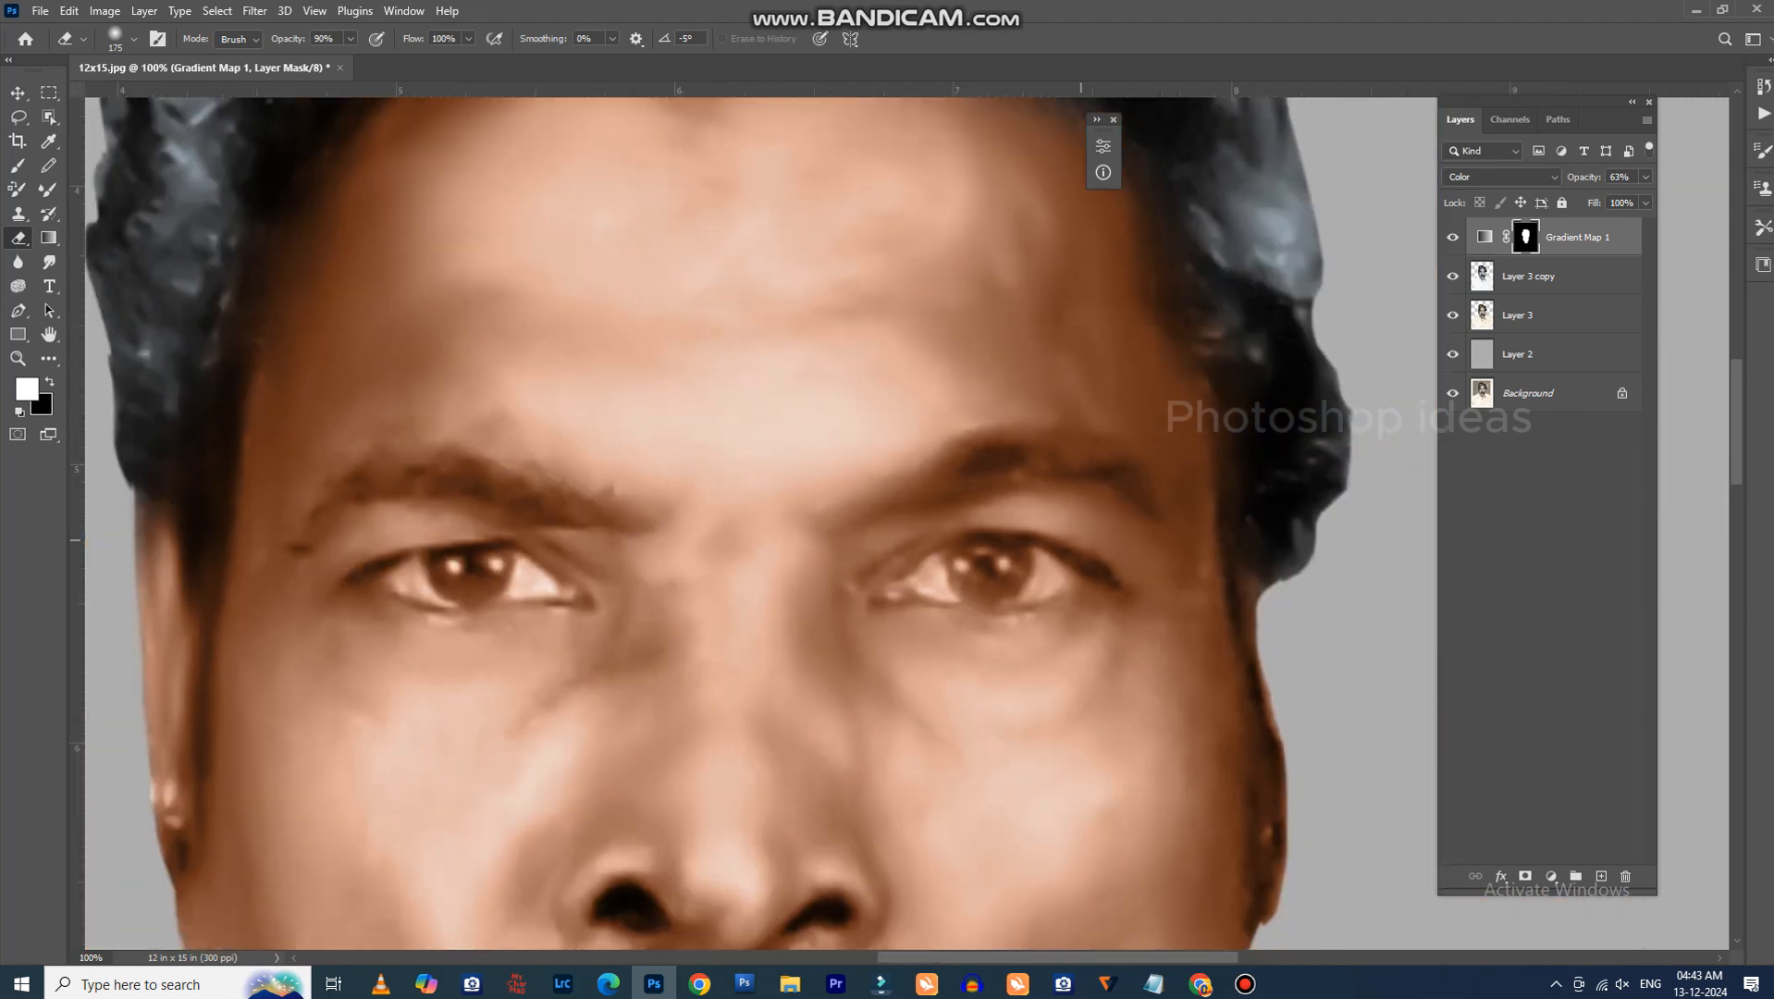
key(v)
right_click(1052, 562)
click(1108, 571)
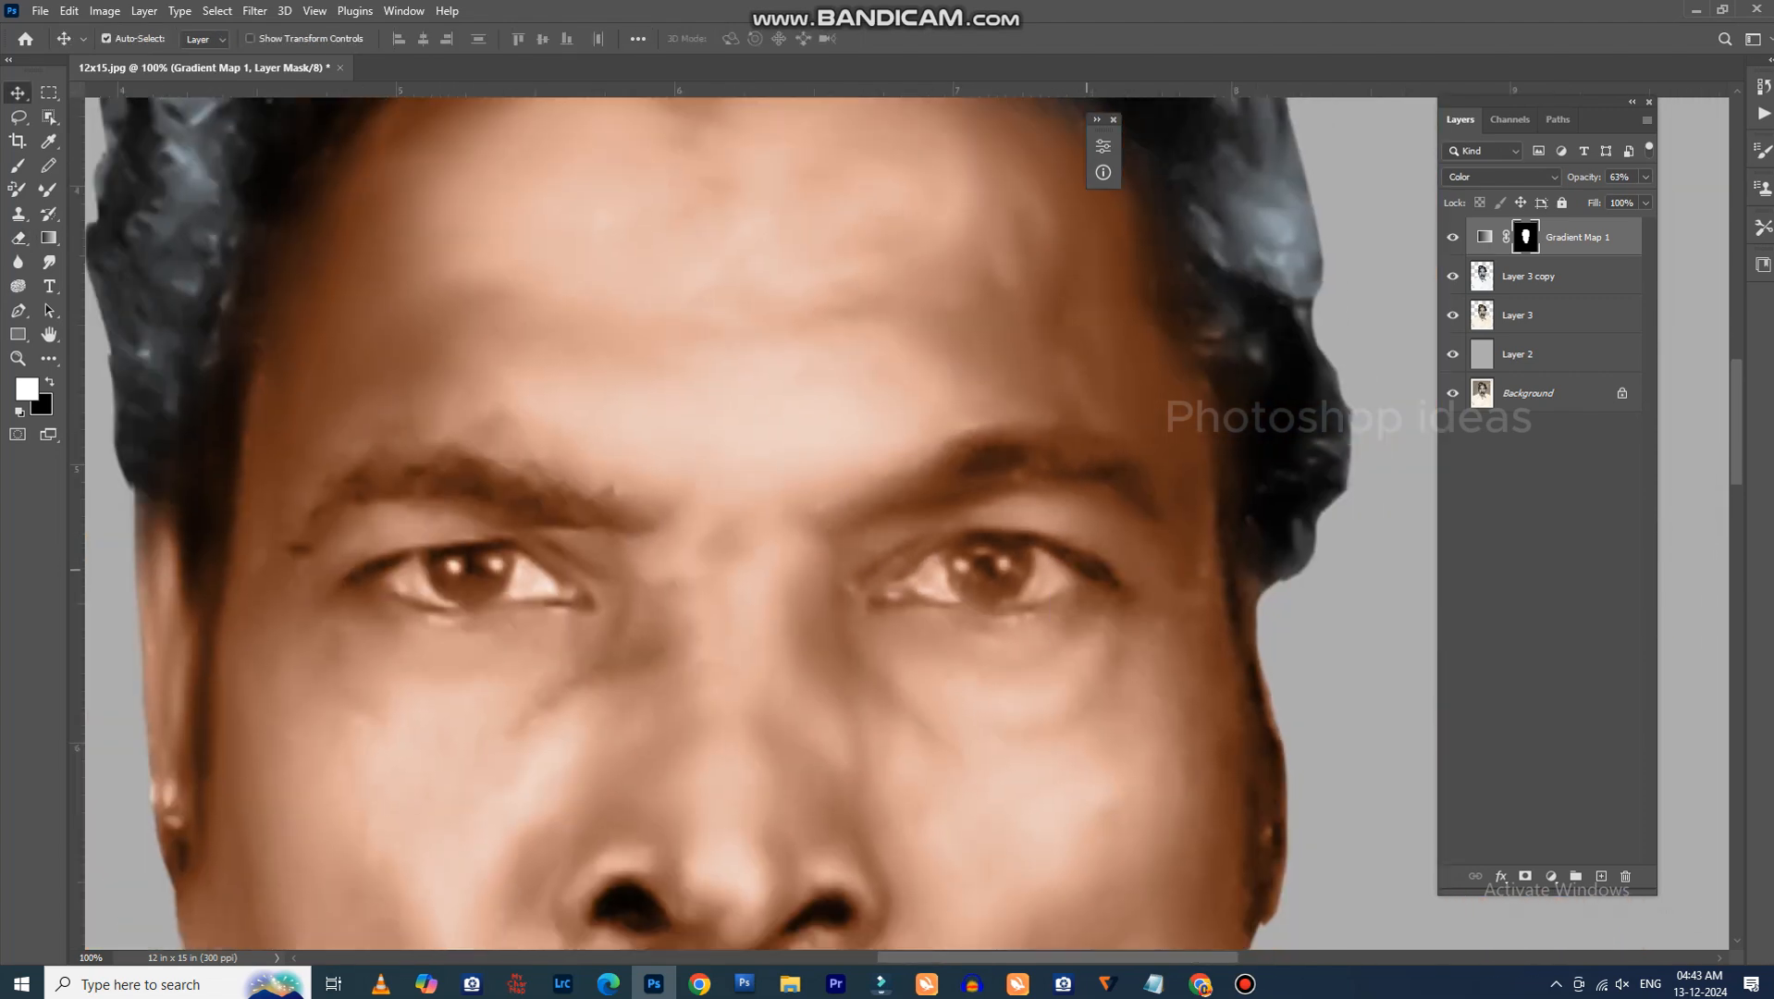
key(e)
key([)
key([)
key([)
key([)
key([)
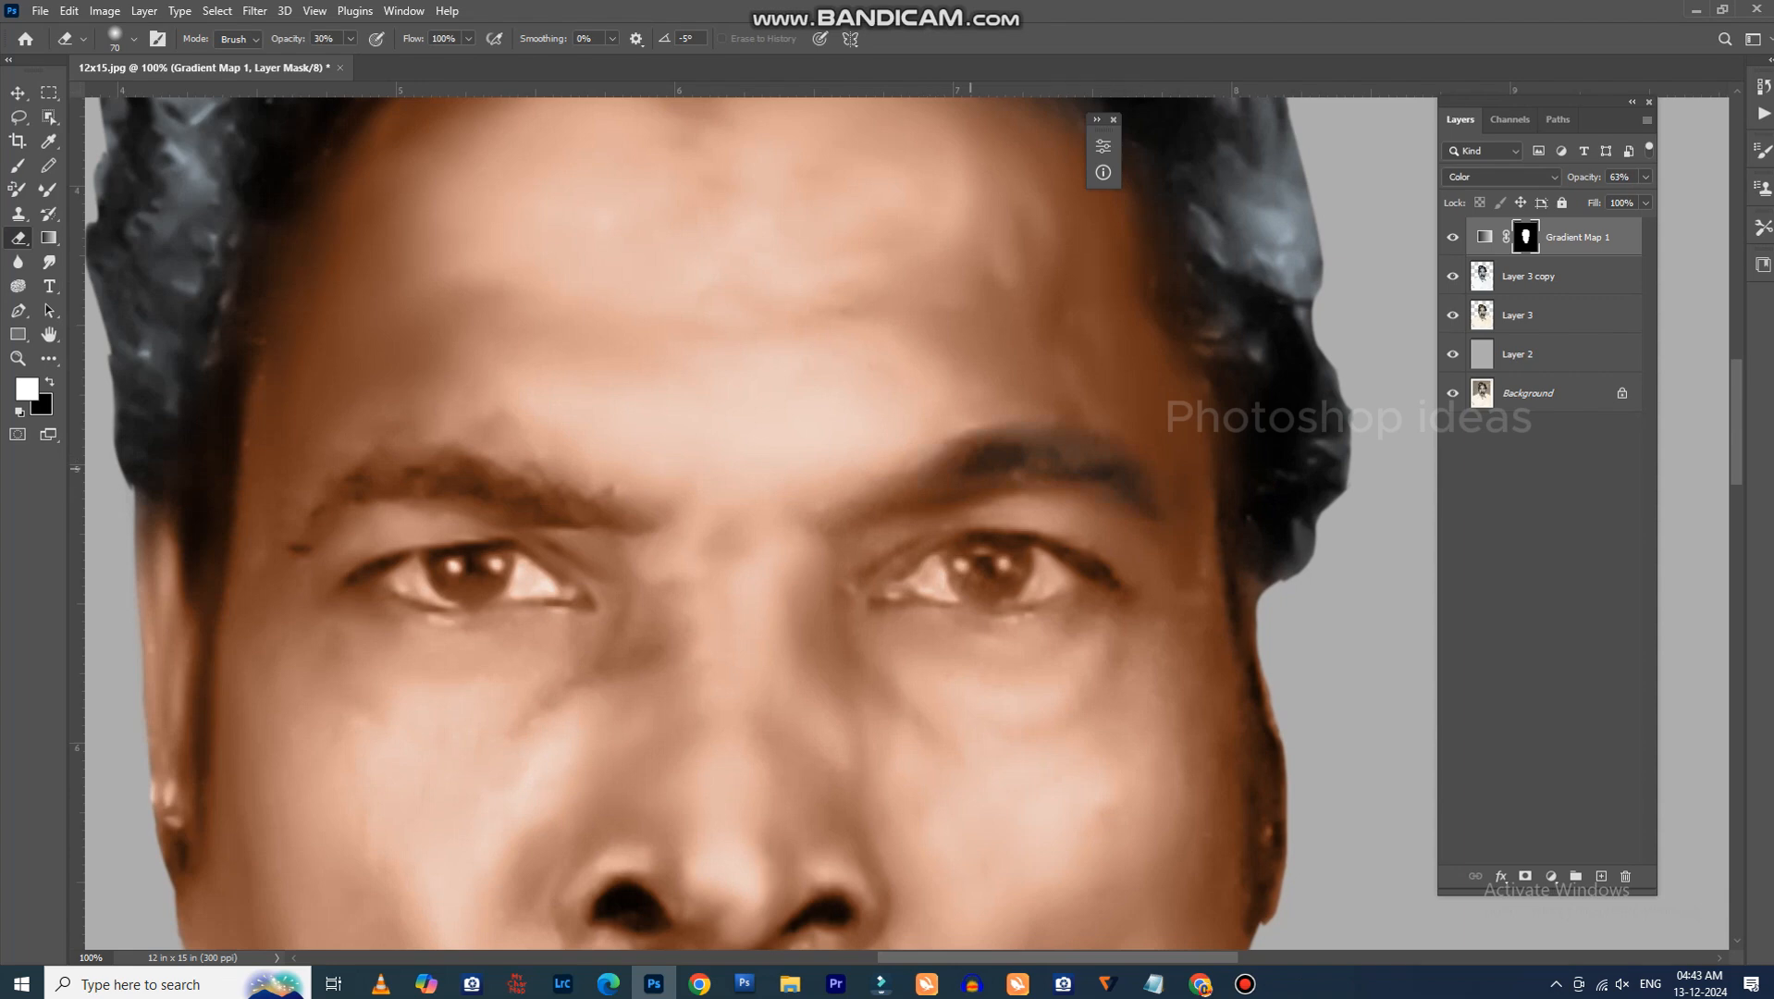
drag(1097, 498, 1432, 524)
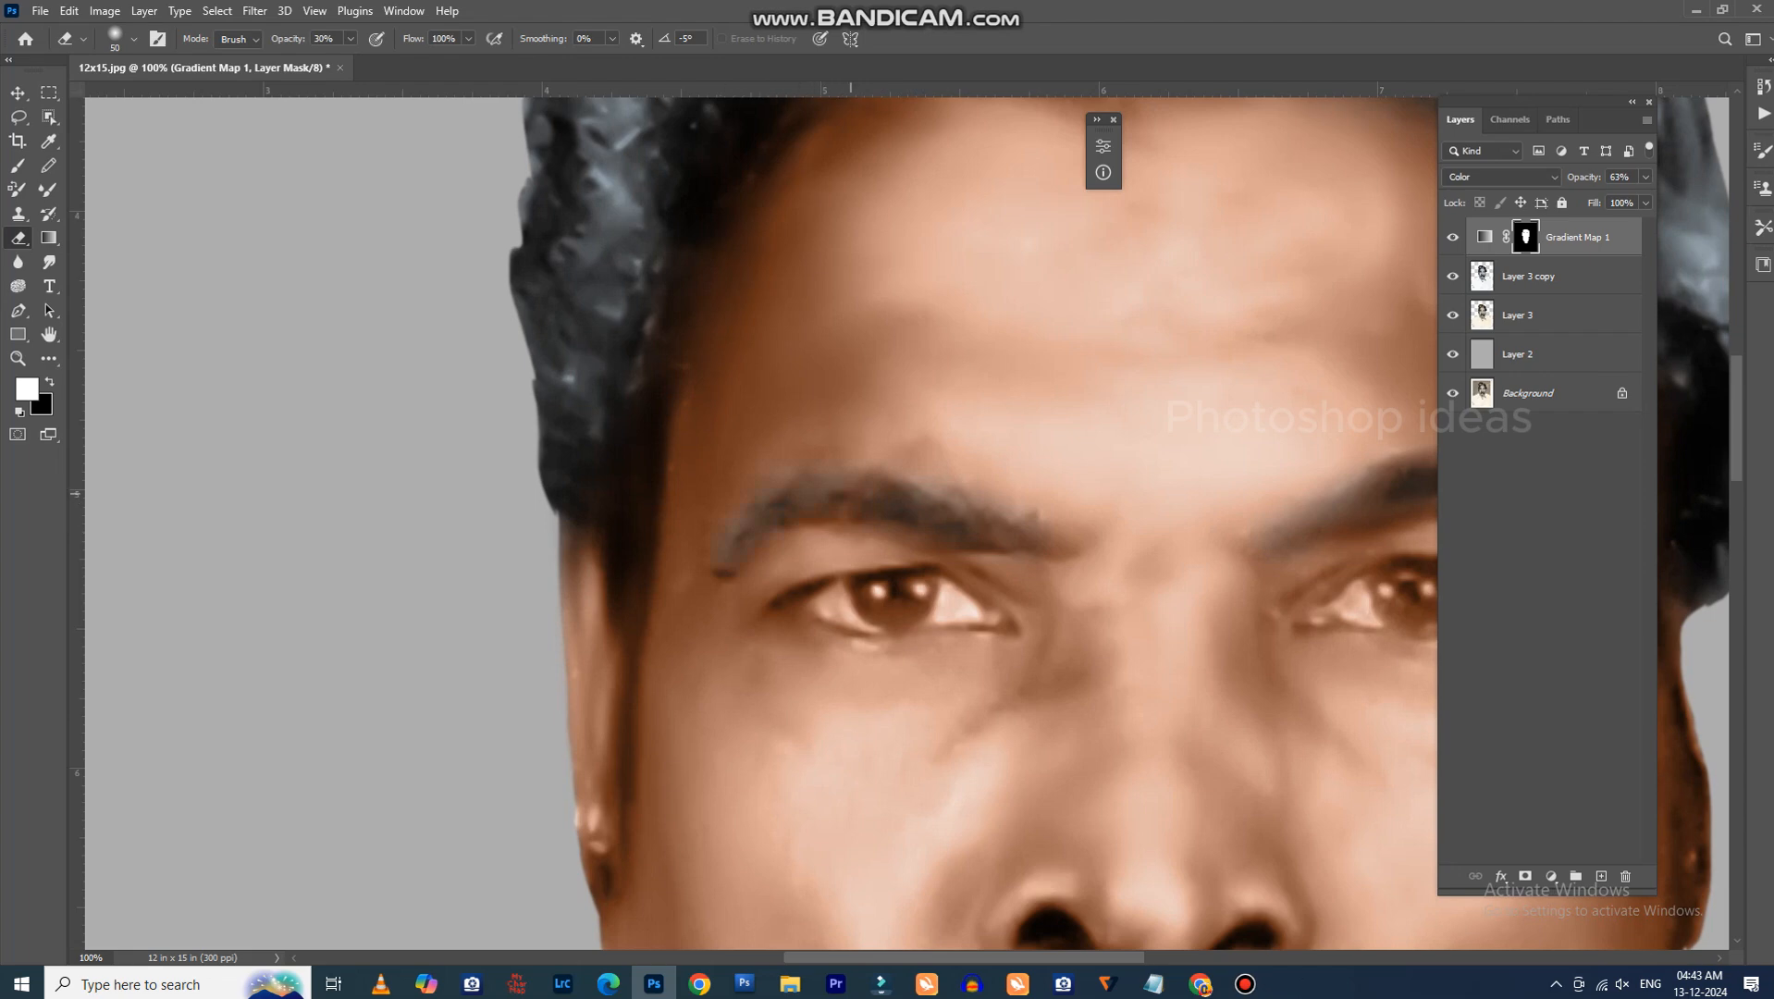
drag(1083, 553, 778, 433)
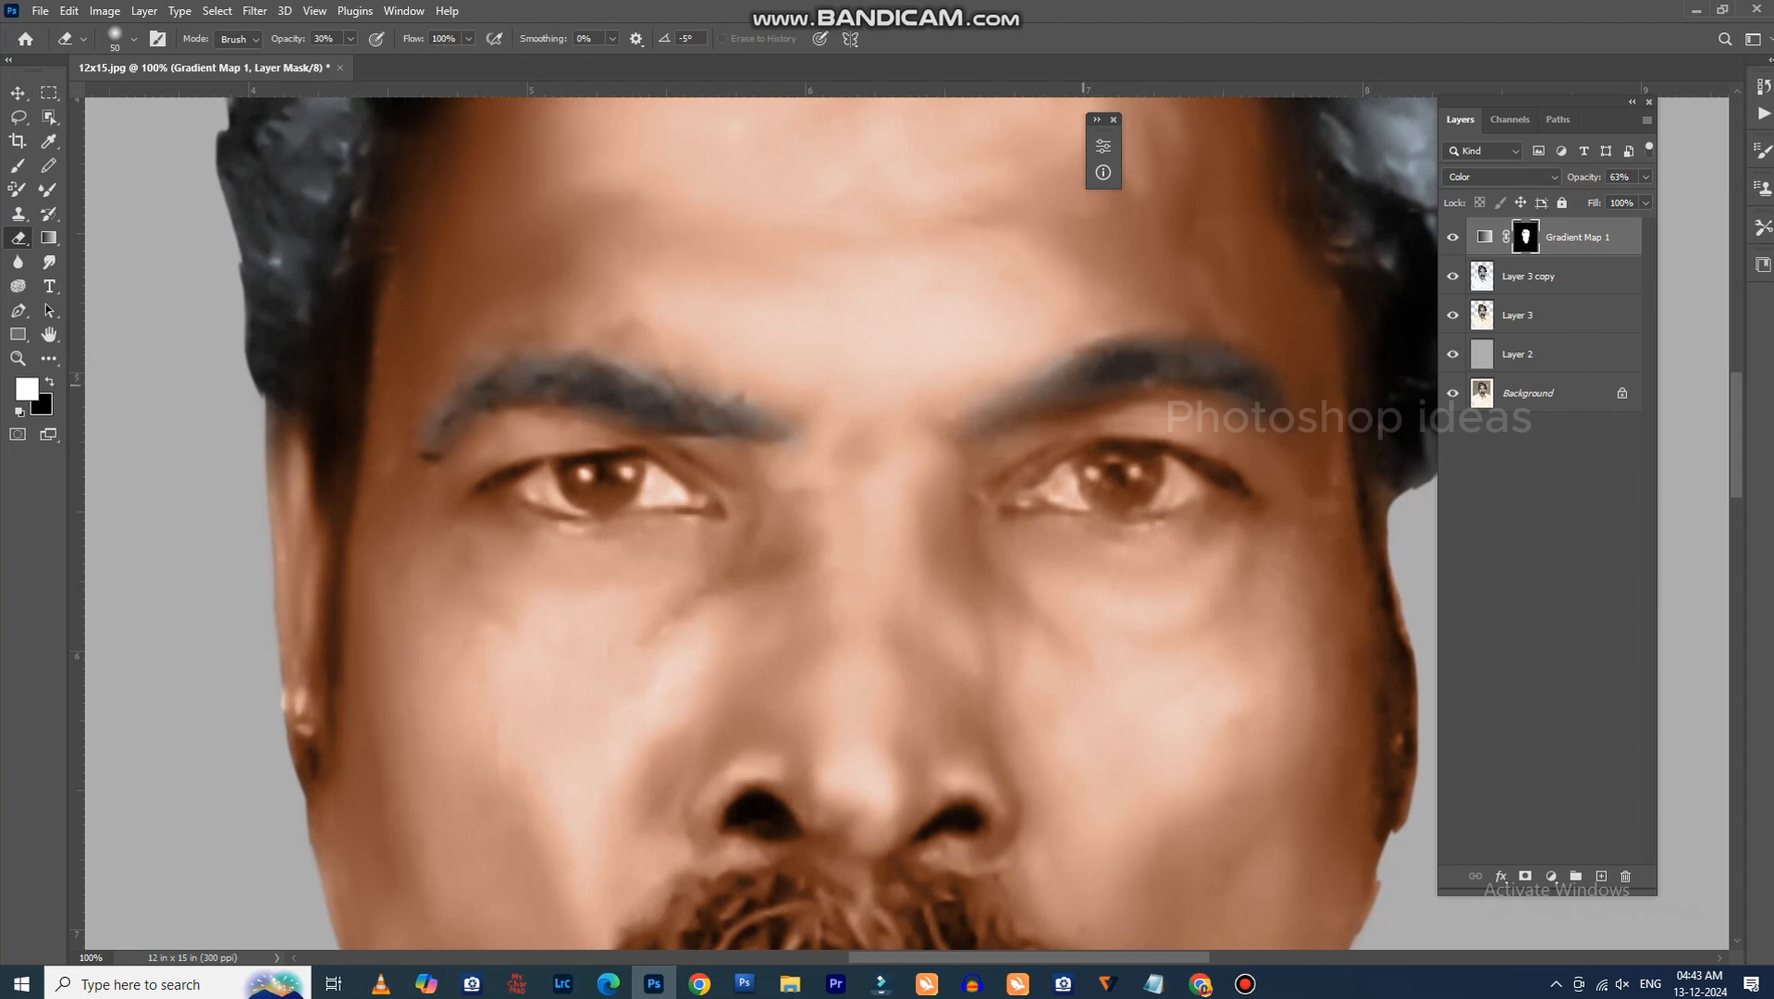
click(1245, 984)
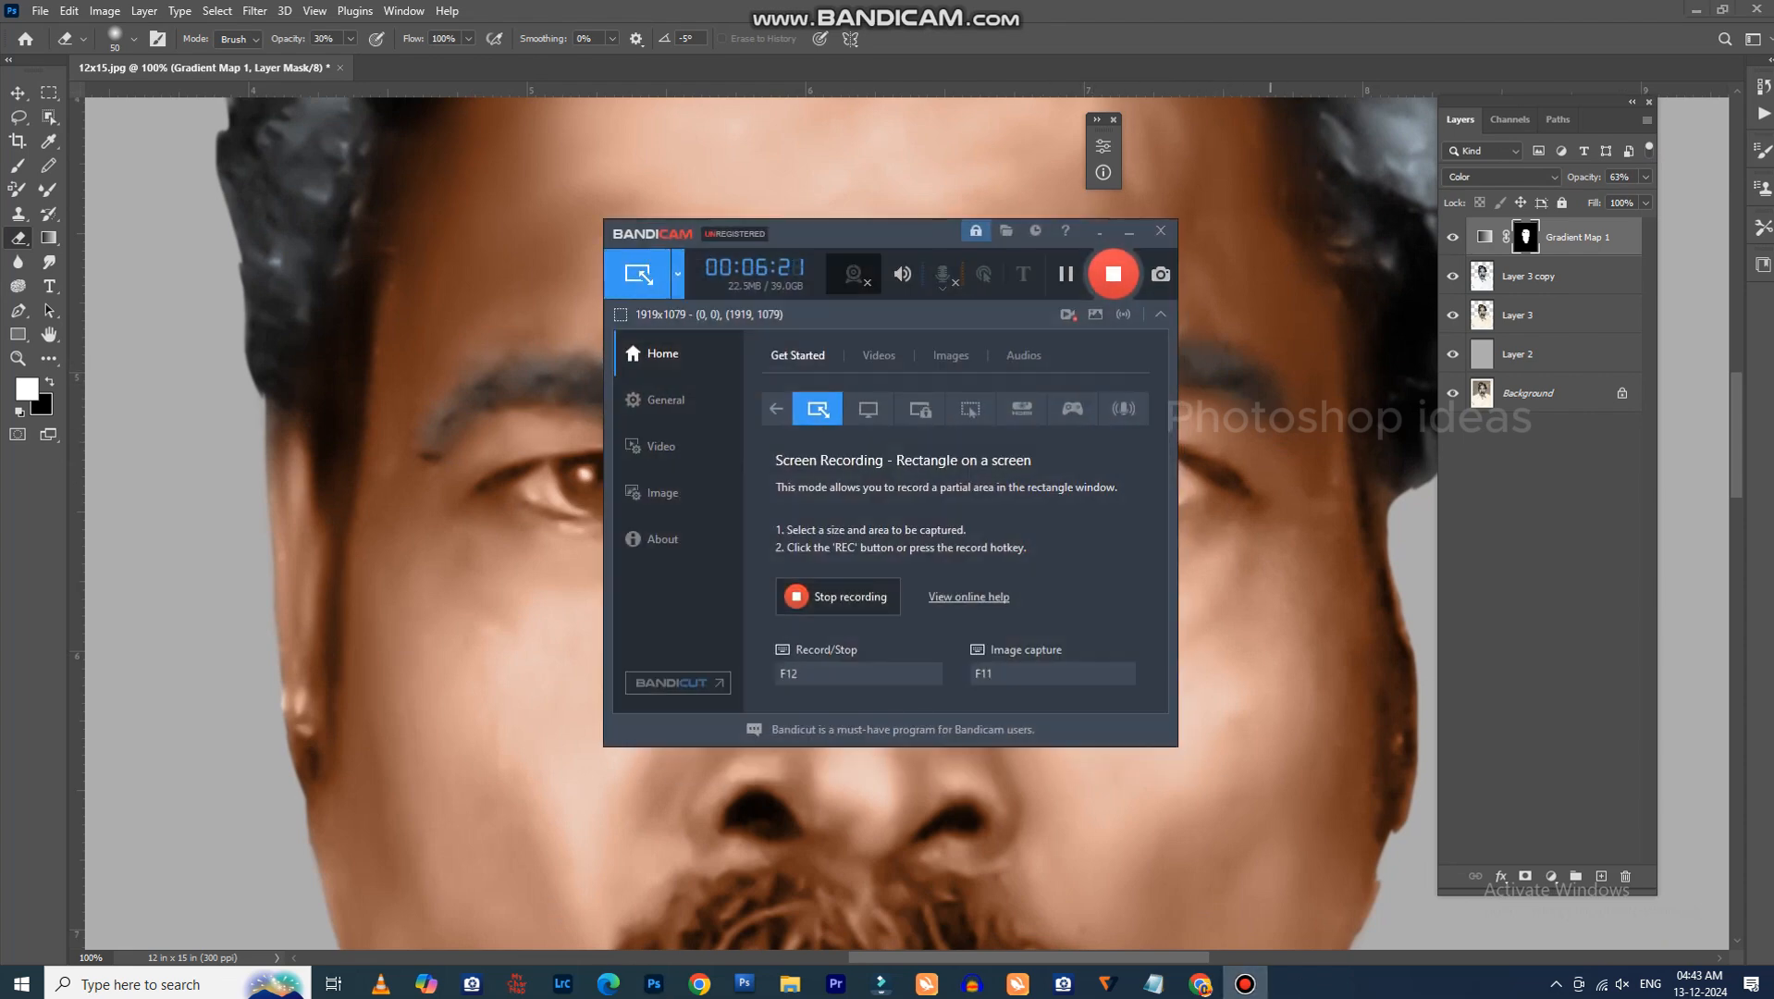
click(491, 568)
Erase the skin tint from the moustache and both curled tips using a soft eraser at 60% opacity.
scroll(492, 568, down, 5)
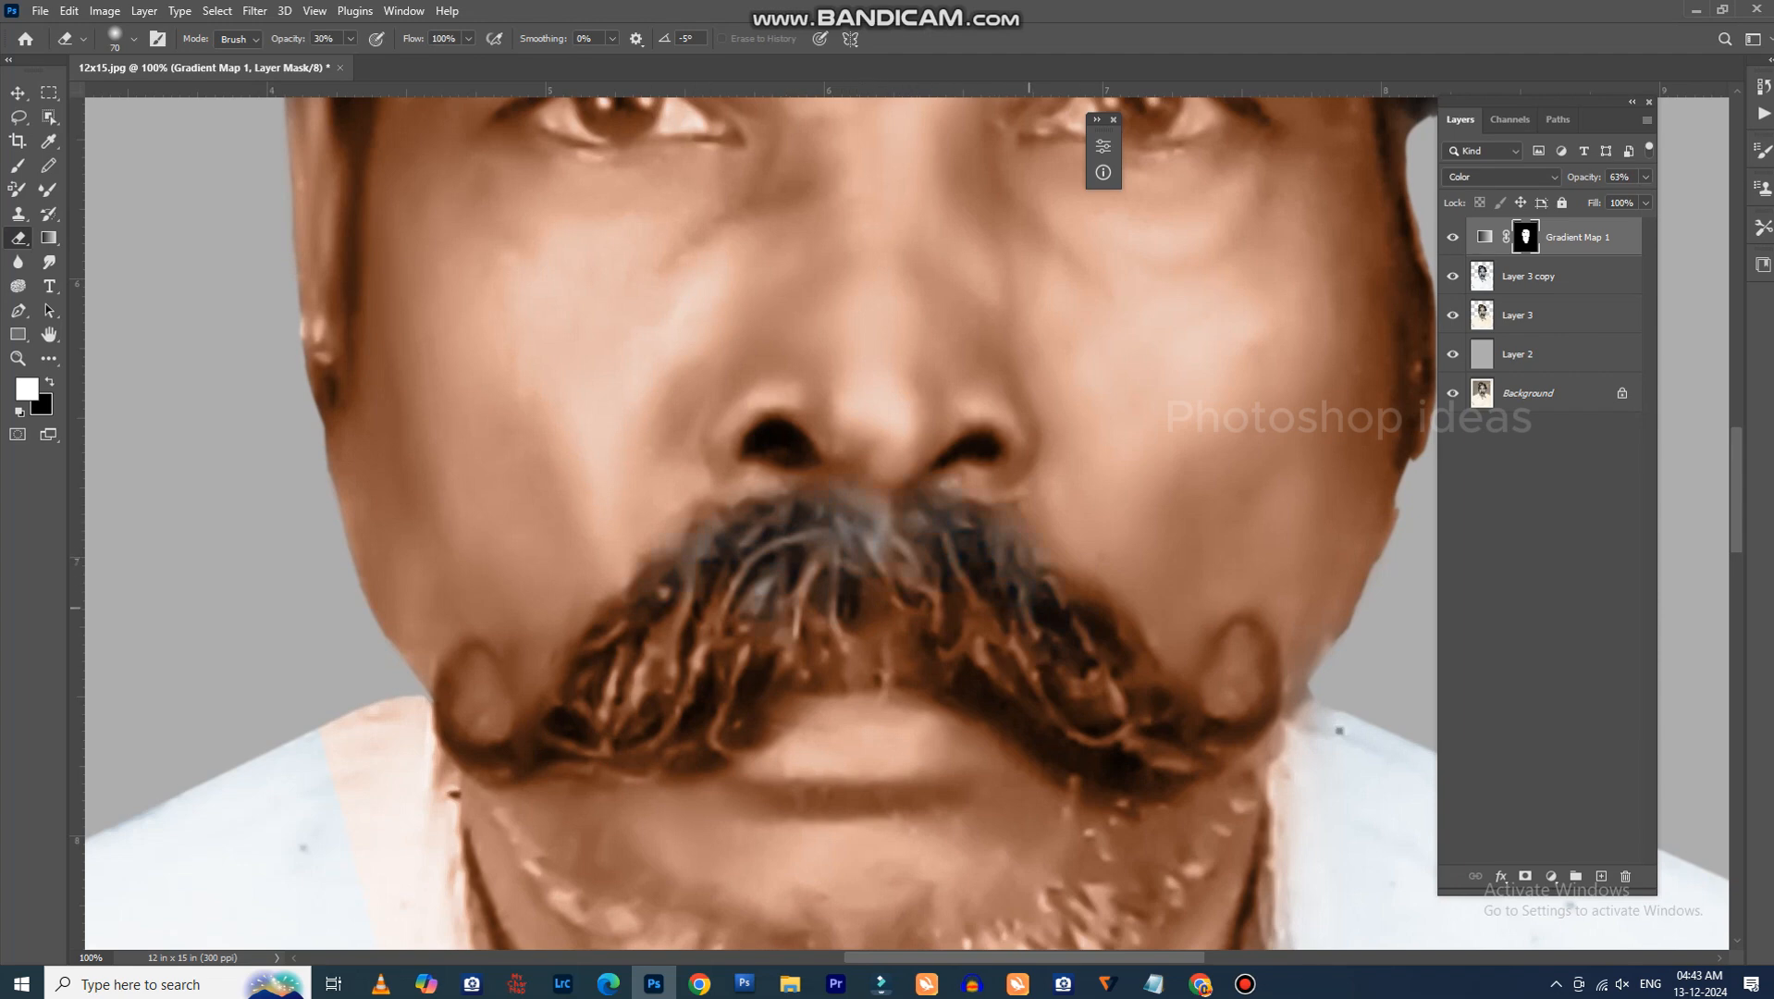
right_click(866, 555)
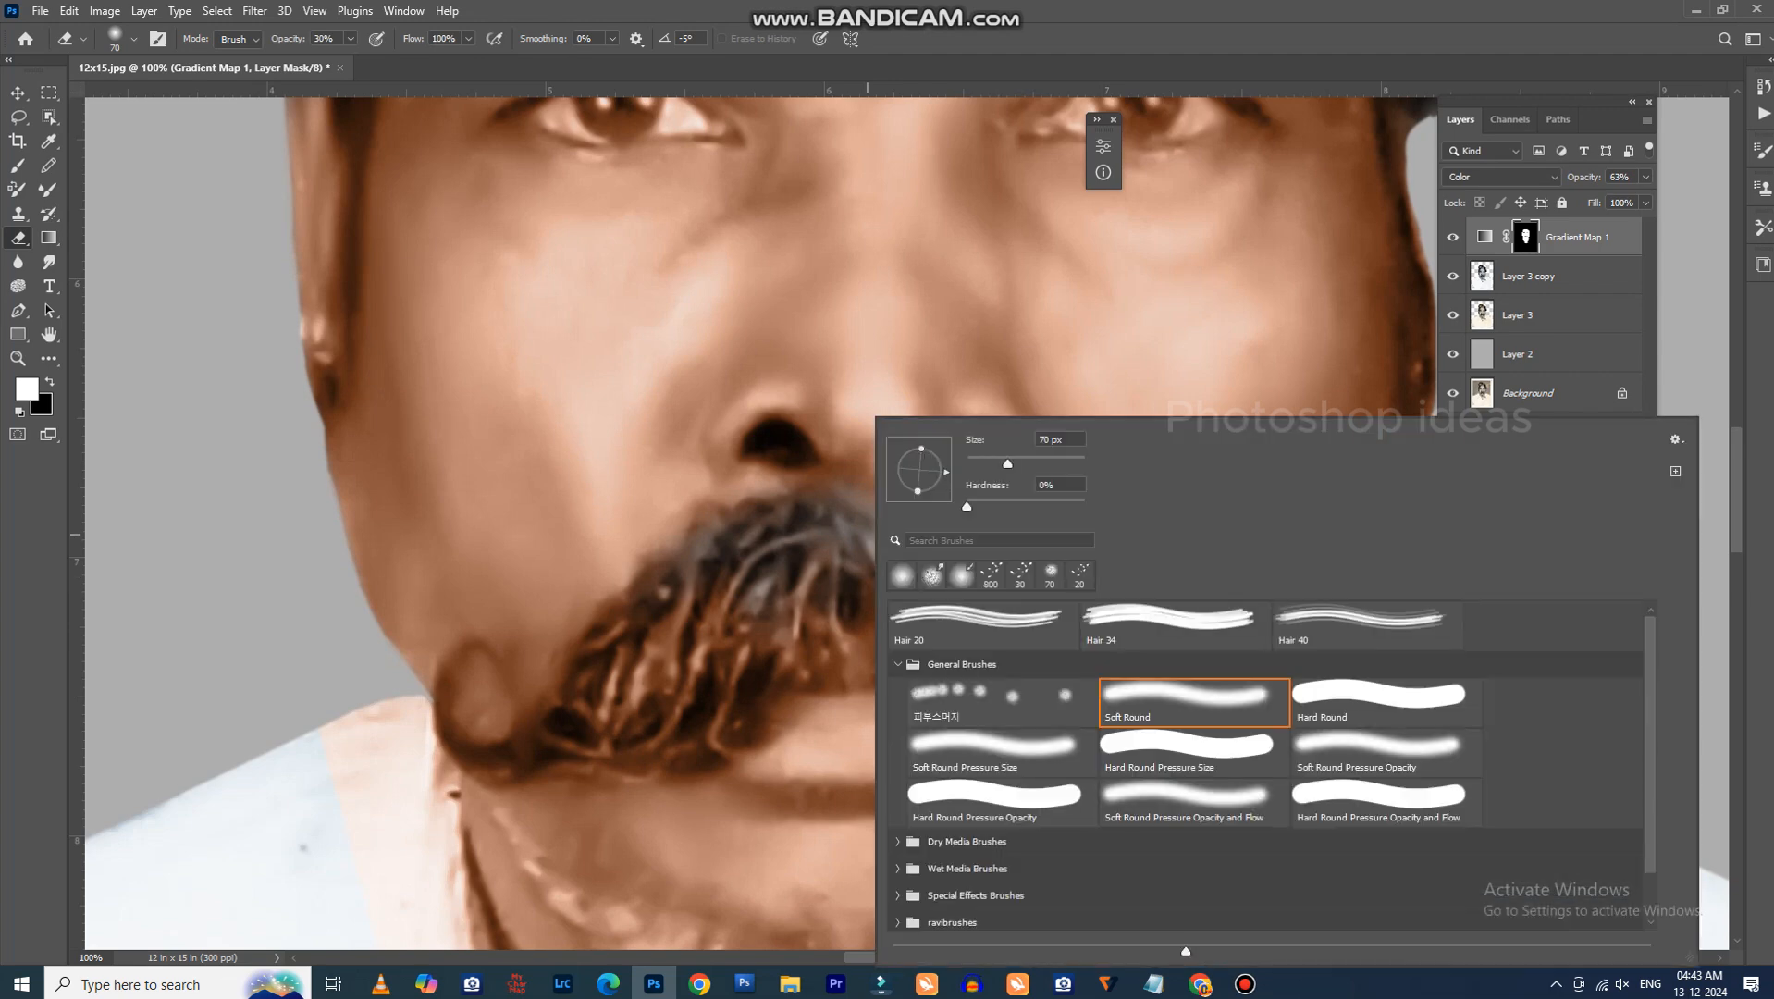
key(Escape)
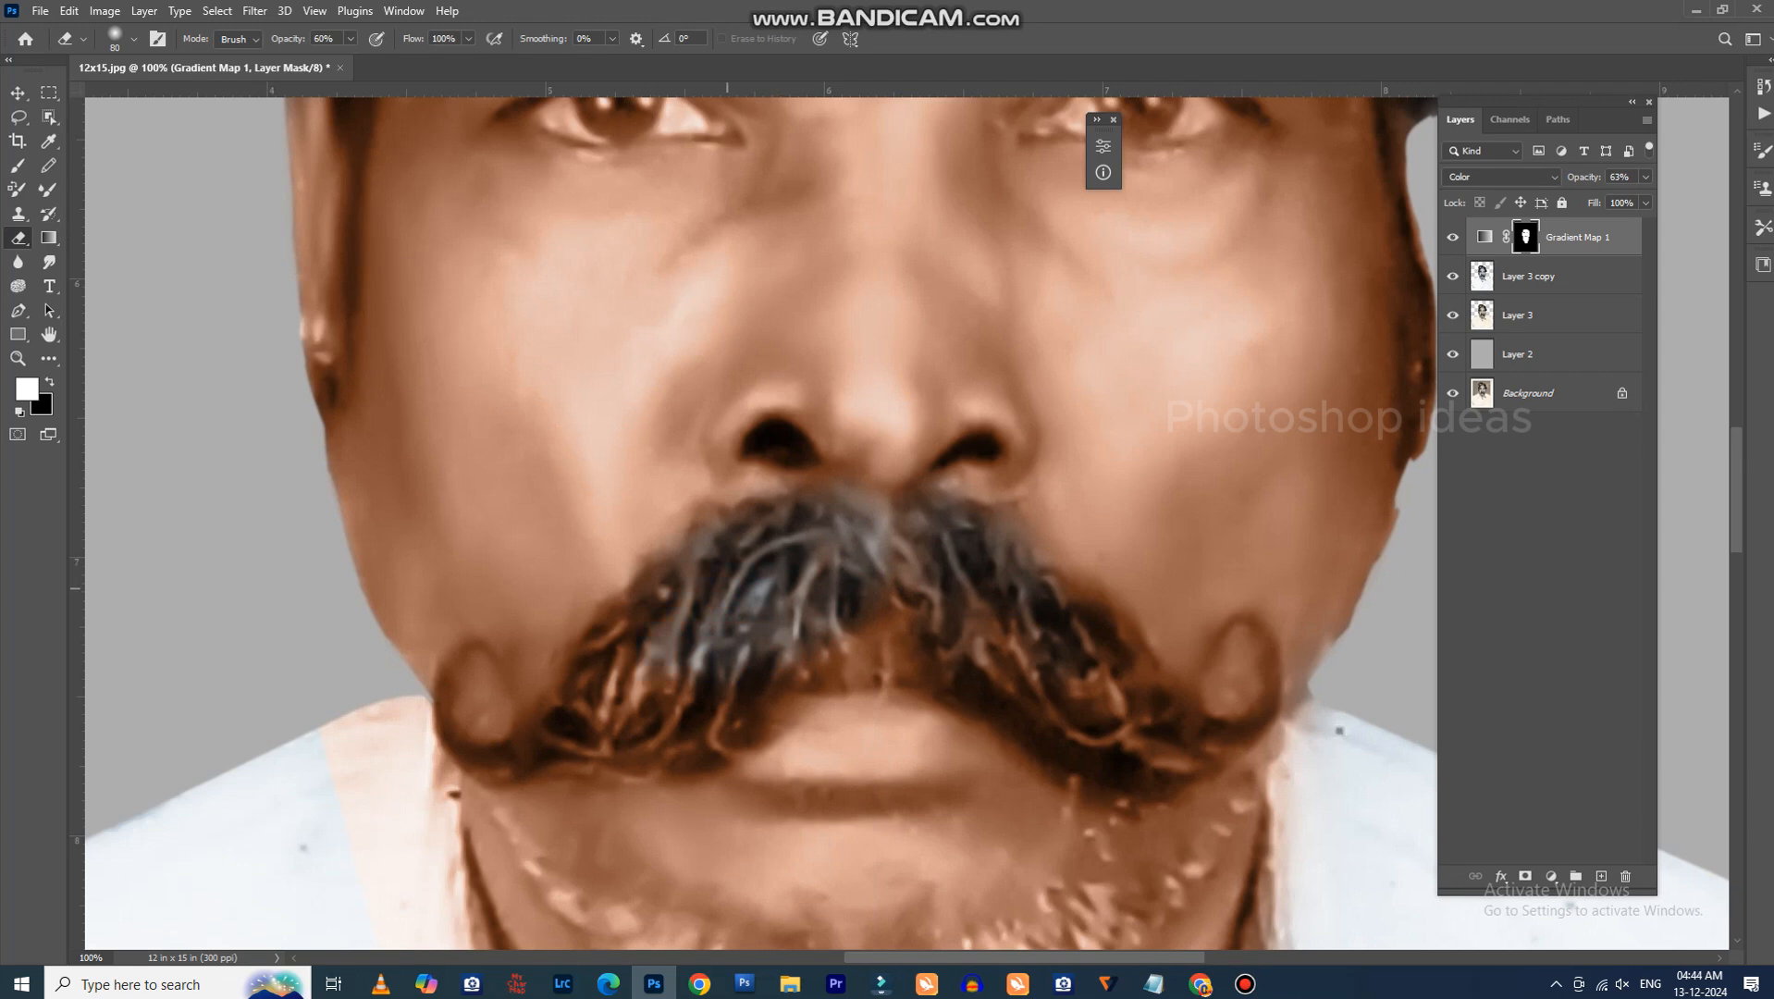
drag(595, 691, 744, 611)
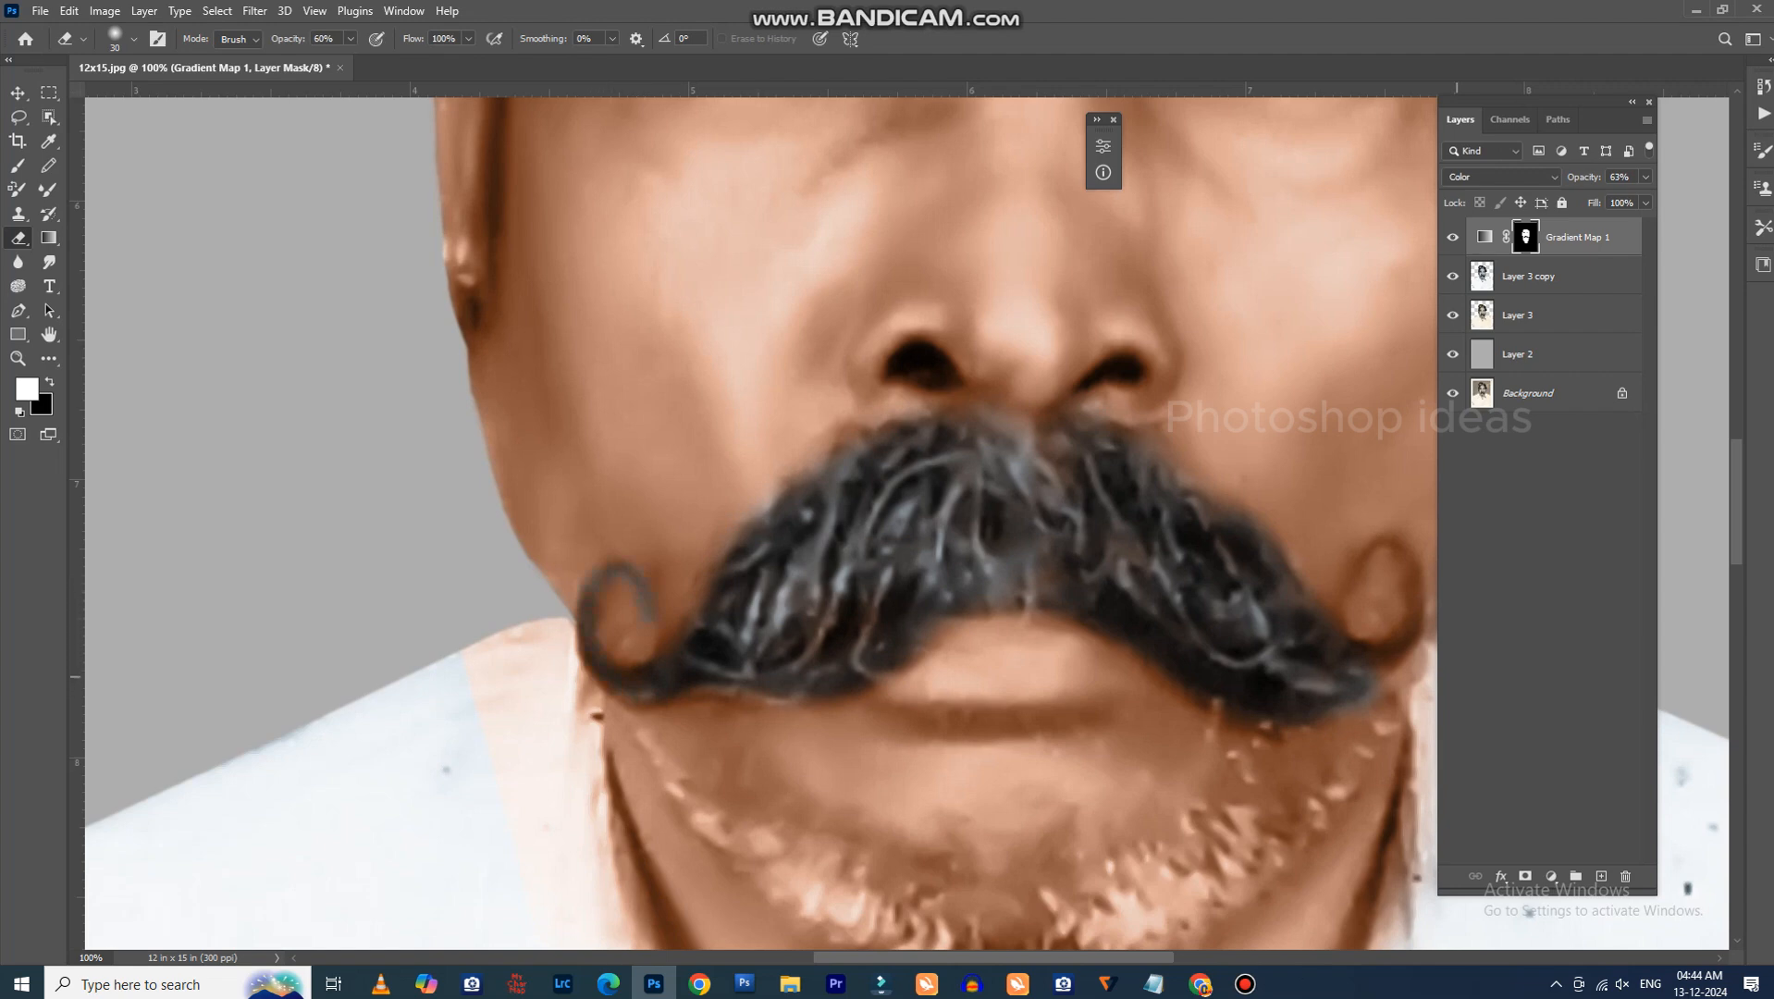
drag(1377, 656, 1137, 721)
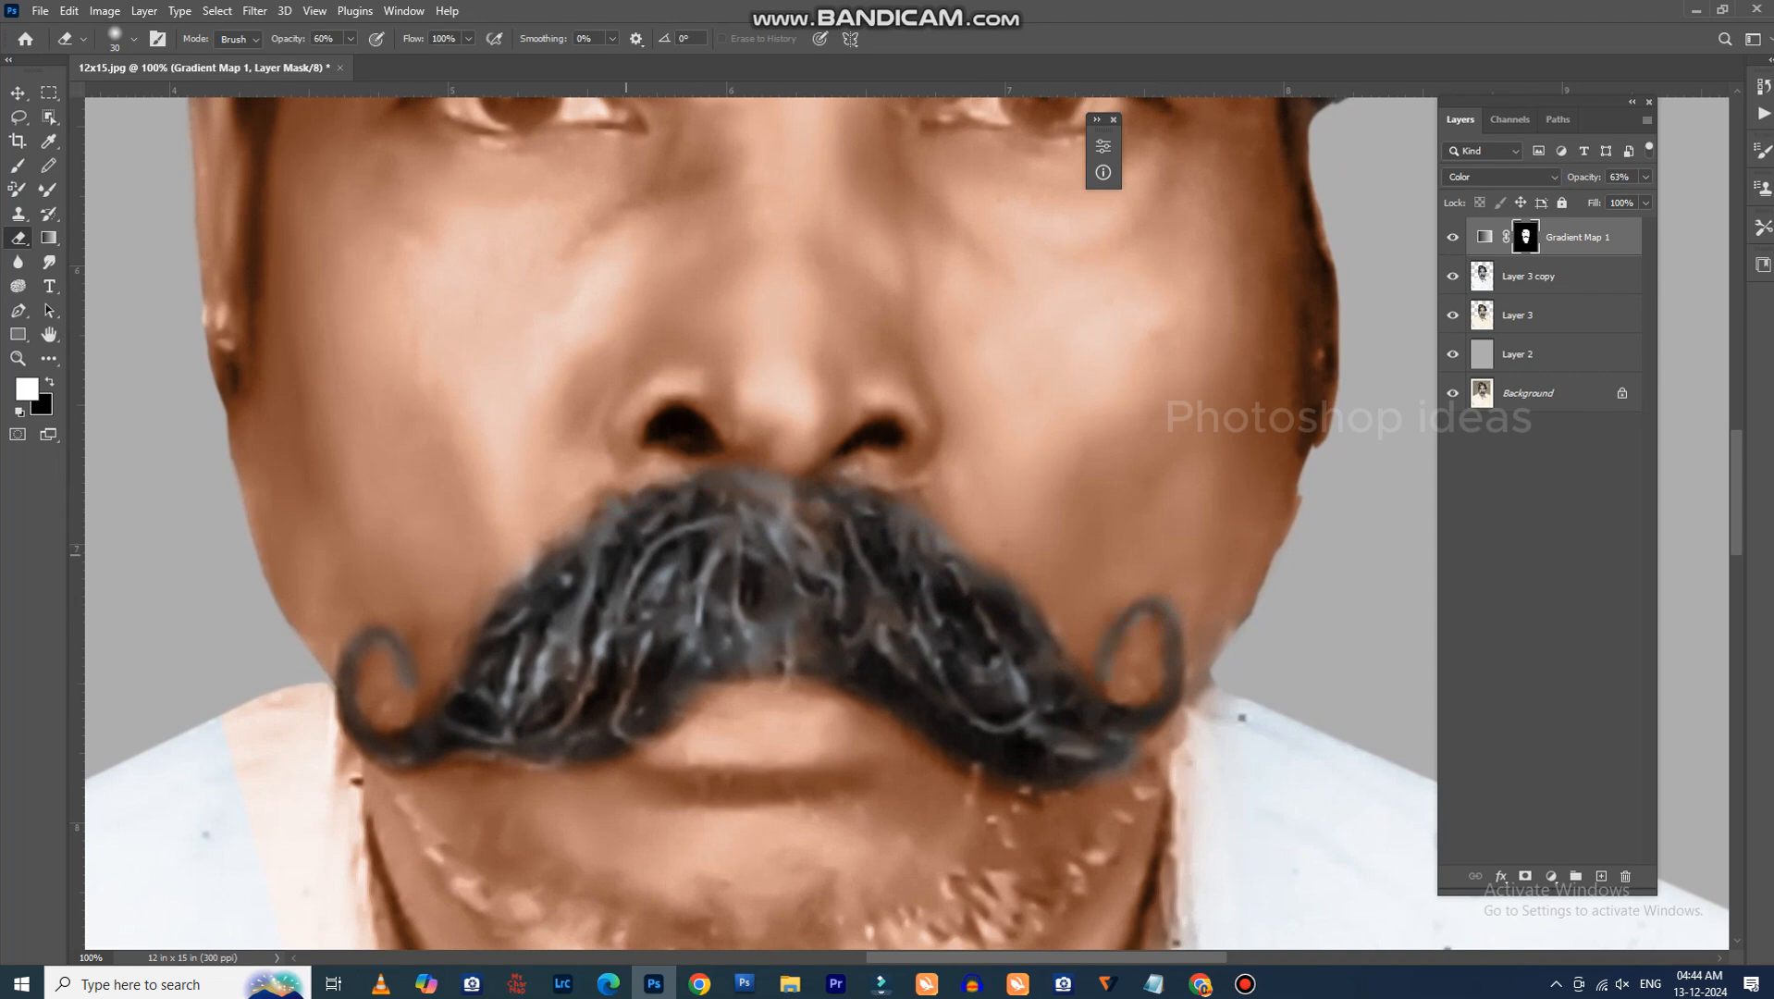
drag(690, 737, 928, 589)
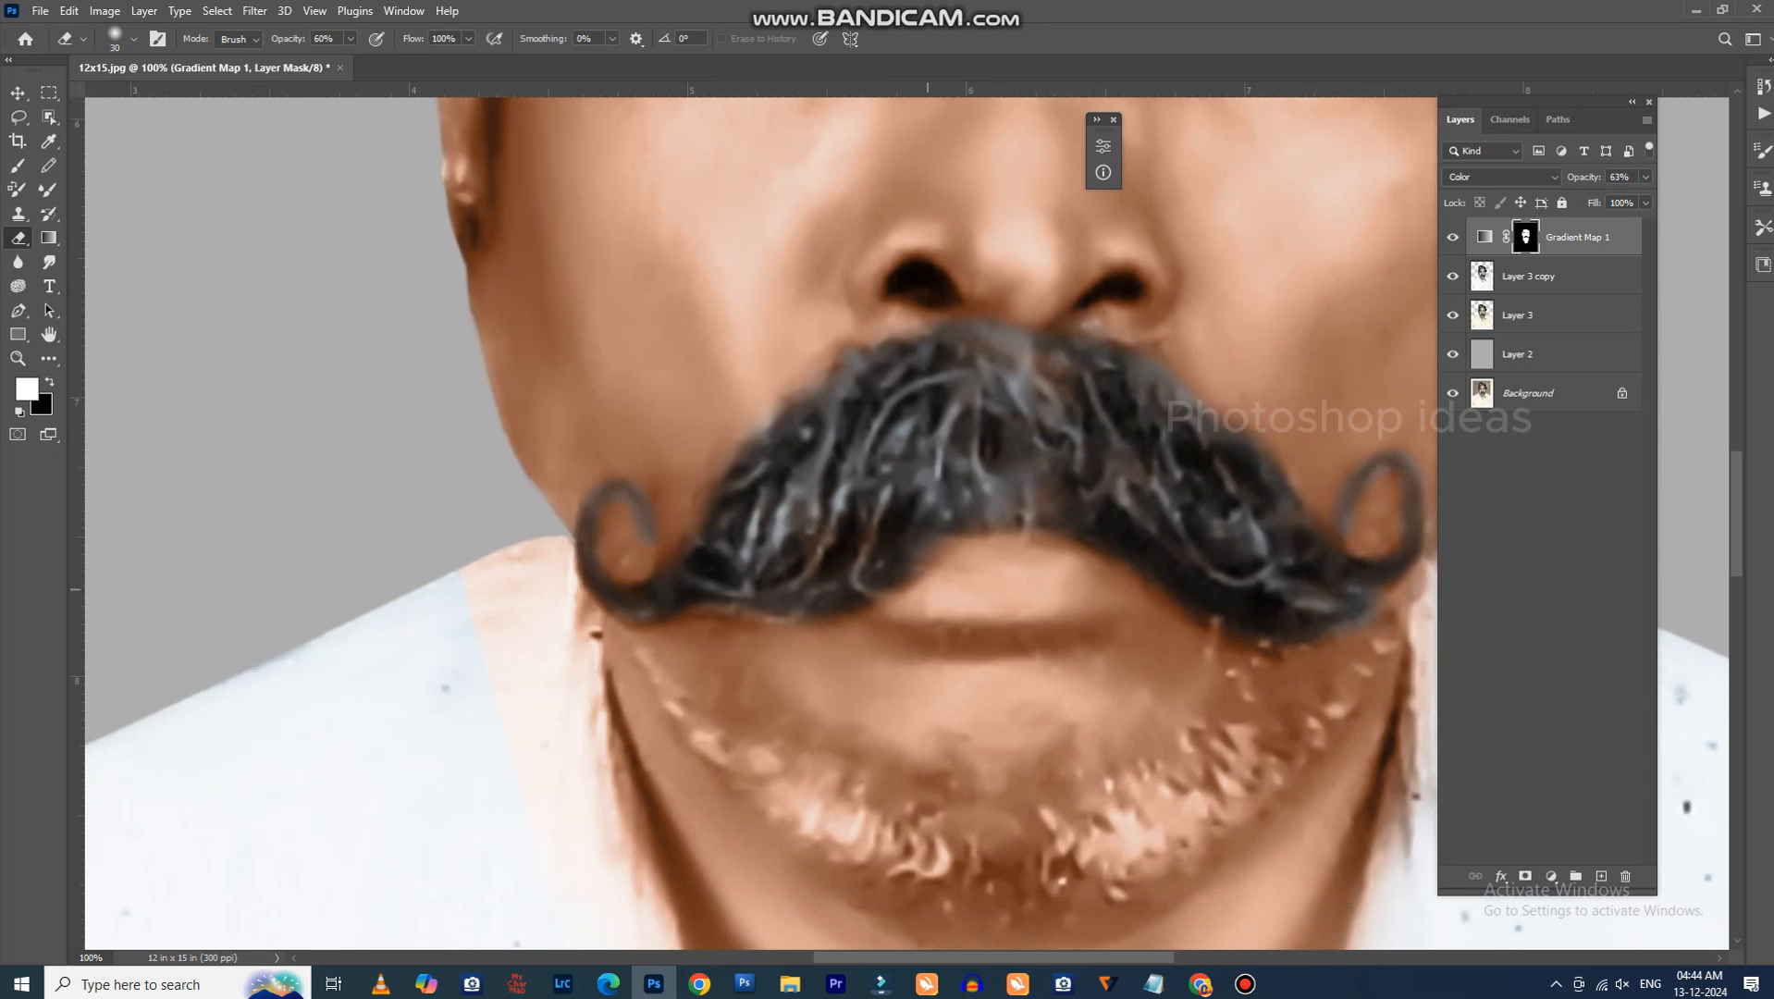
Erase the skin tint from the chin beard stubble on the Gradient Map 1 mask using a 90-pixel soft eraser at 20% opacity.
key(ctrl+minus)
key(ctrl+minus)
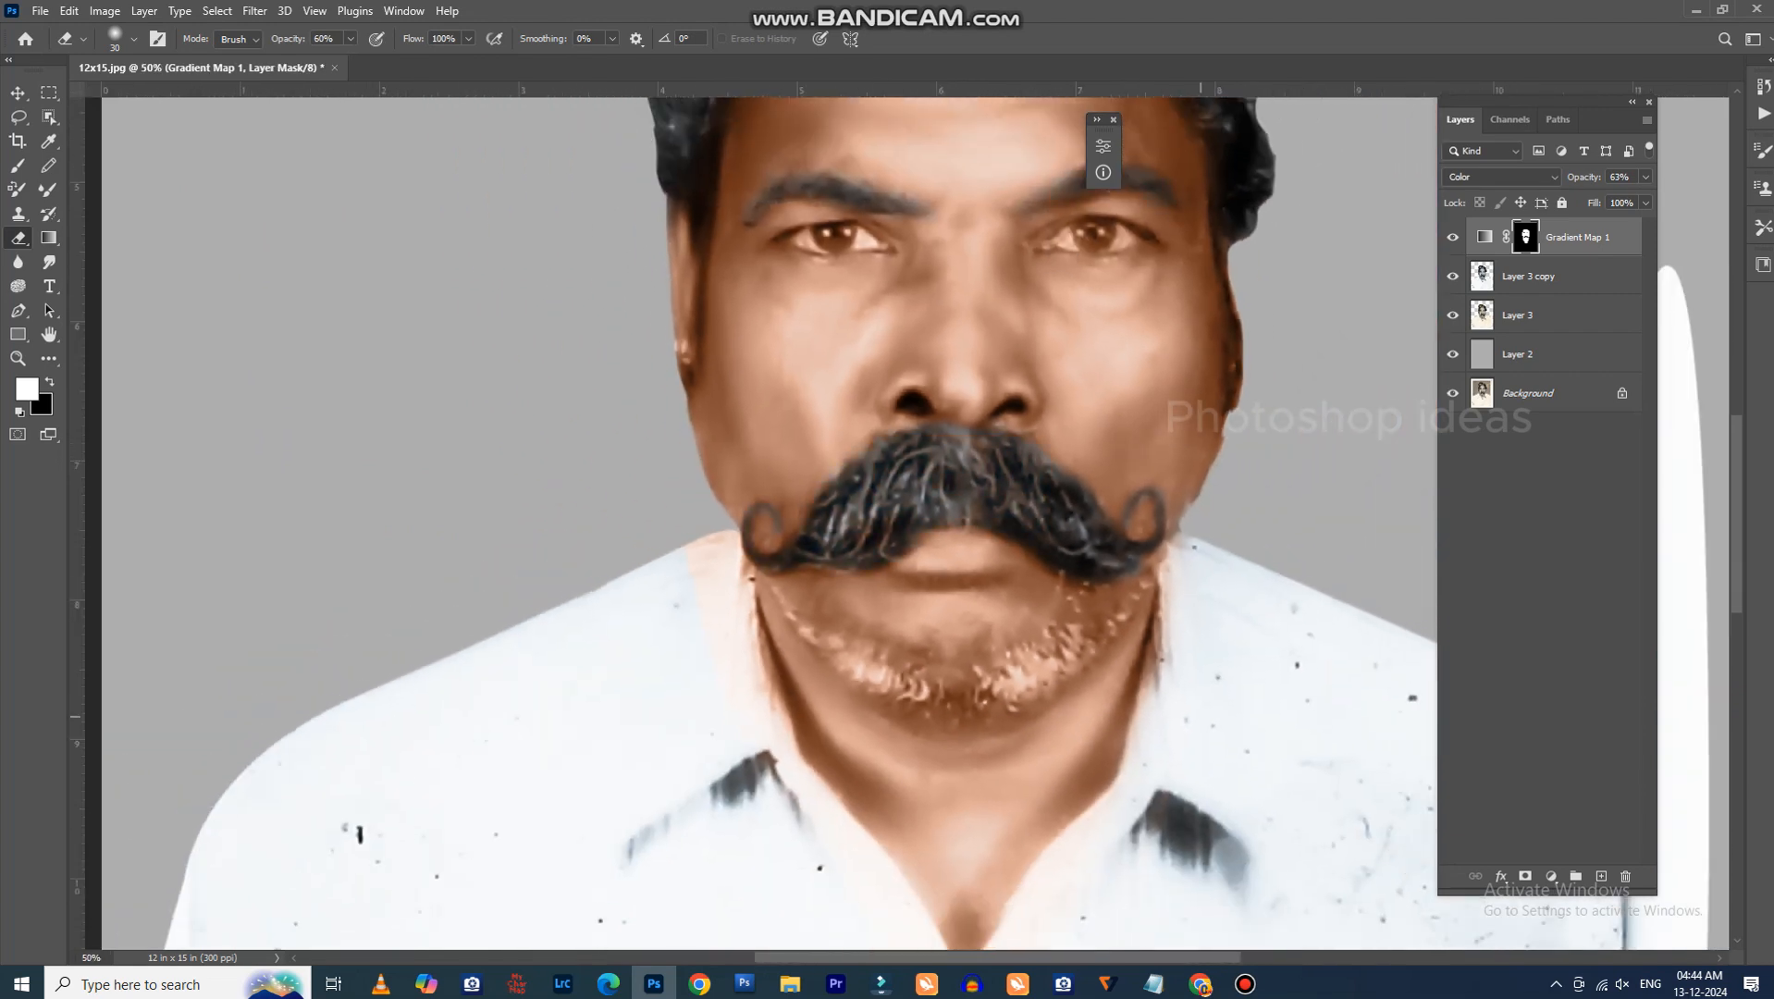
key(ctrl+plus)
drag(1077, 747, 1049, 593)
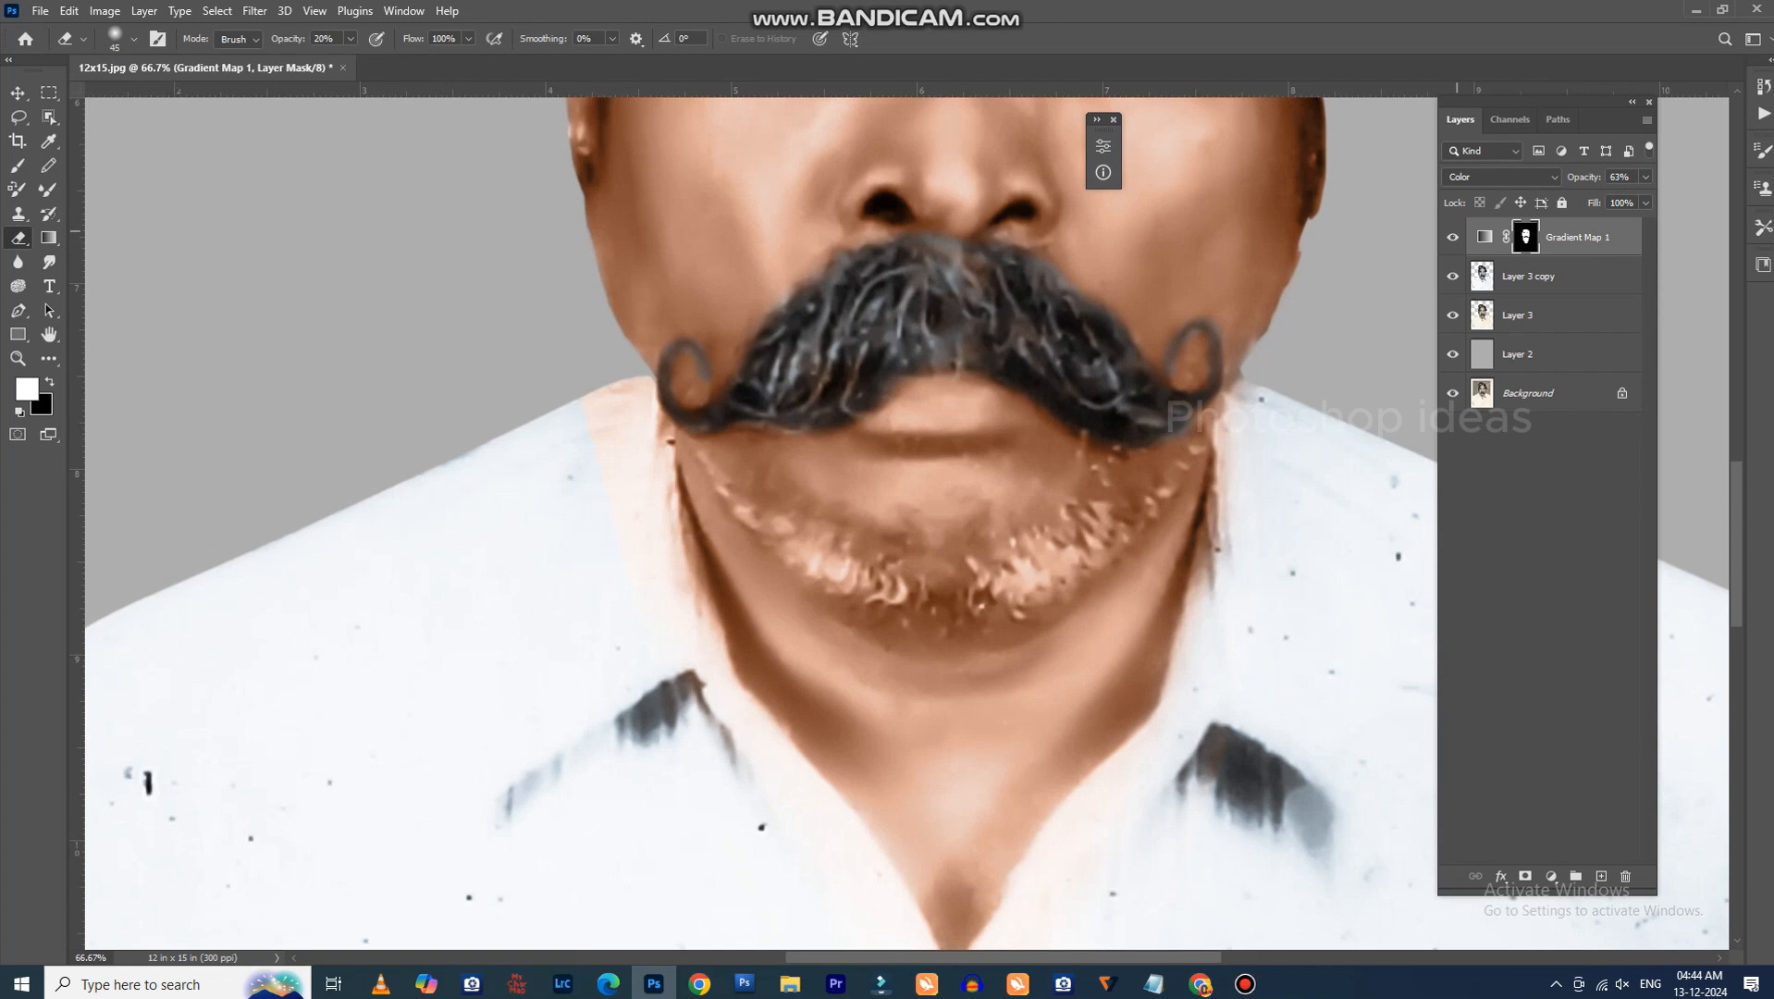
key(v)
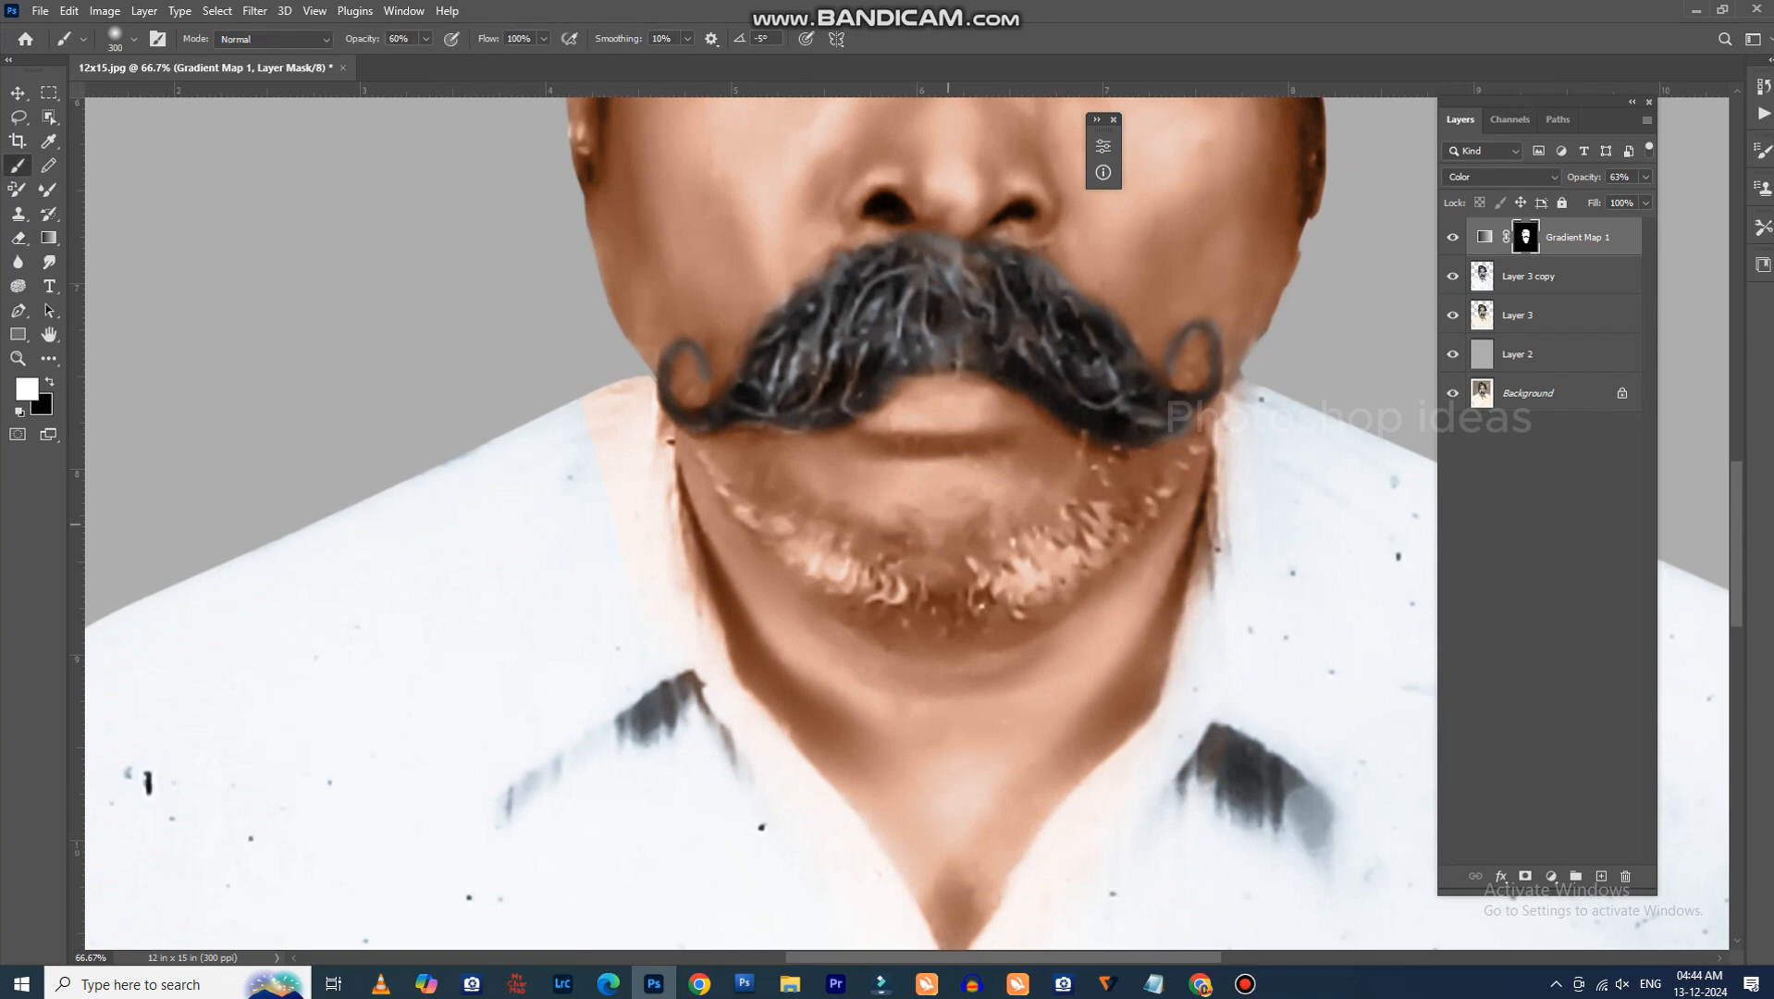
right_click(939, 519)
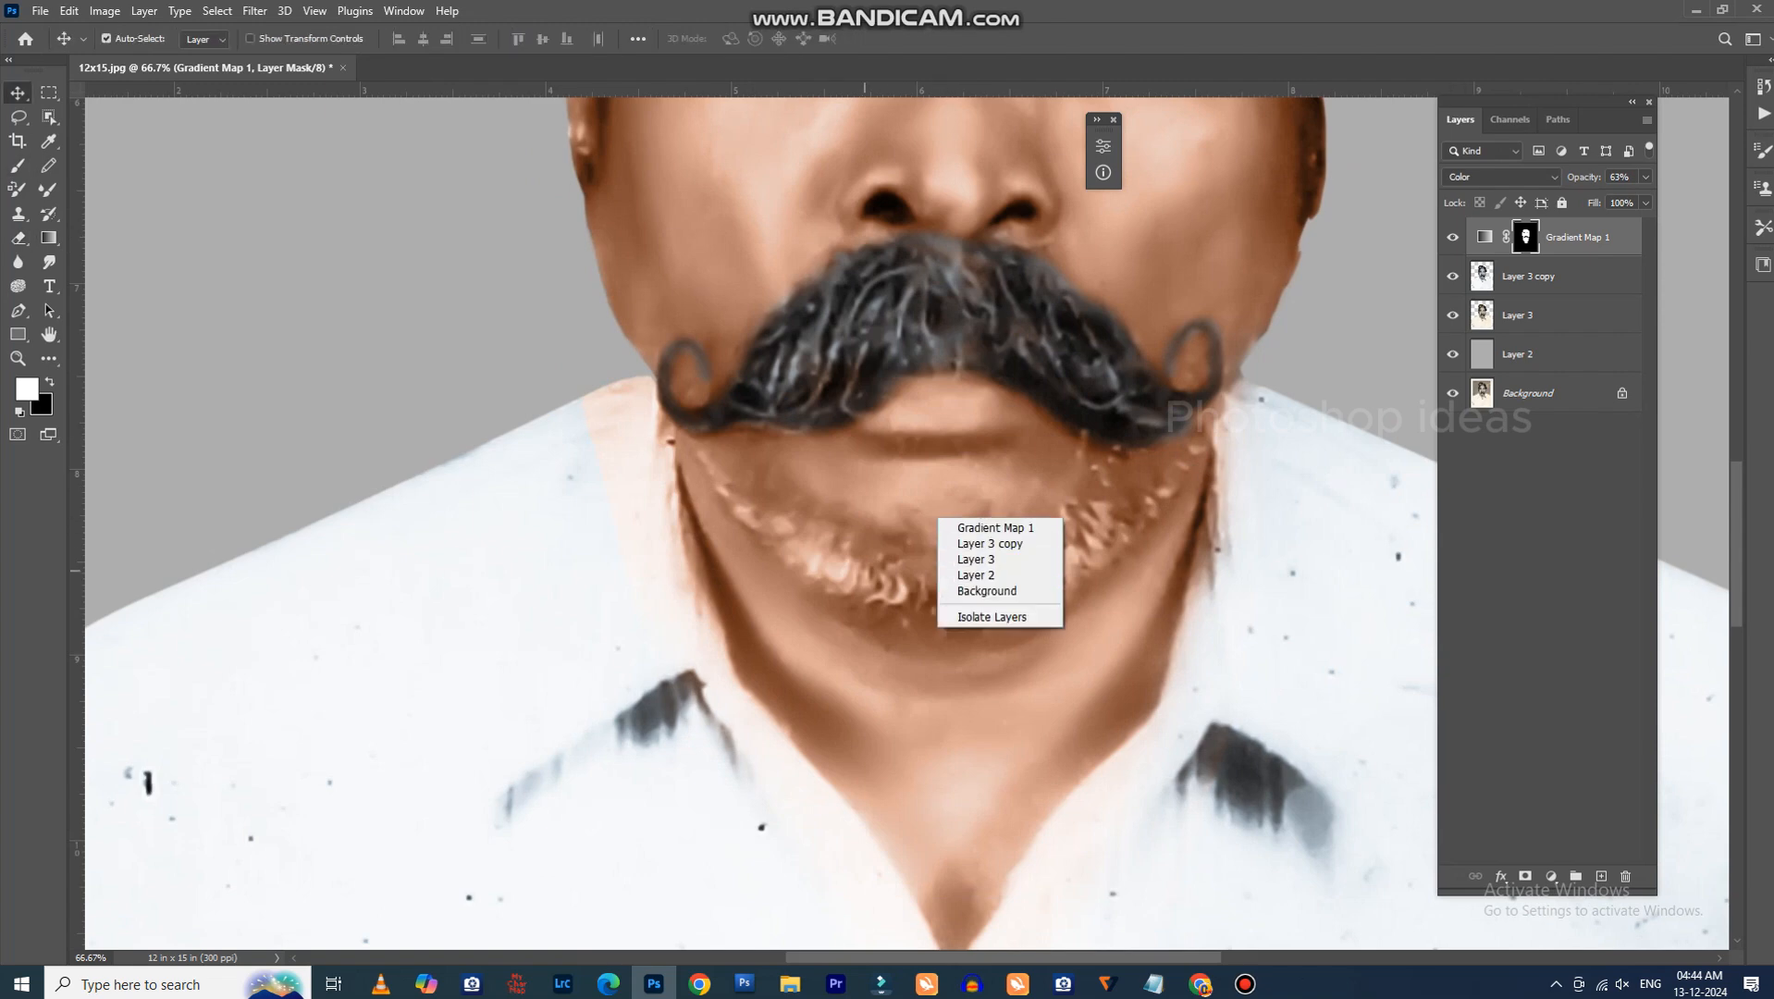
right_click(863, 560)
click(916, 571)
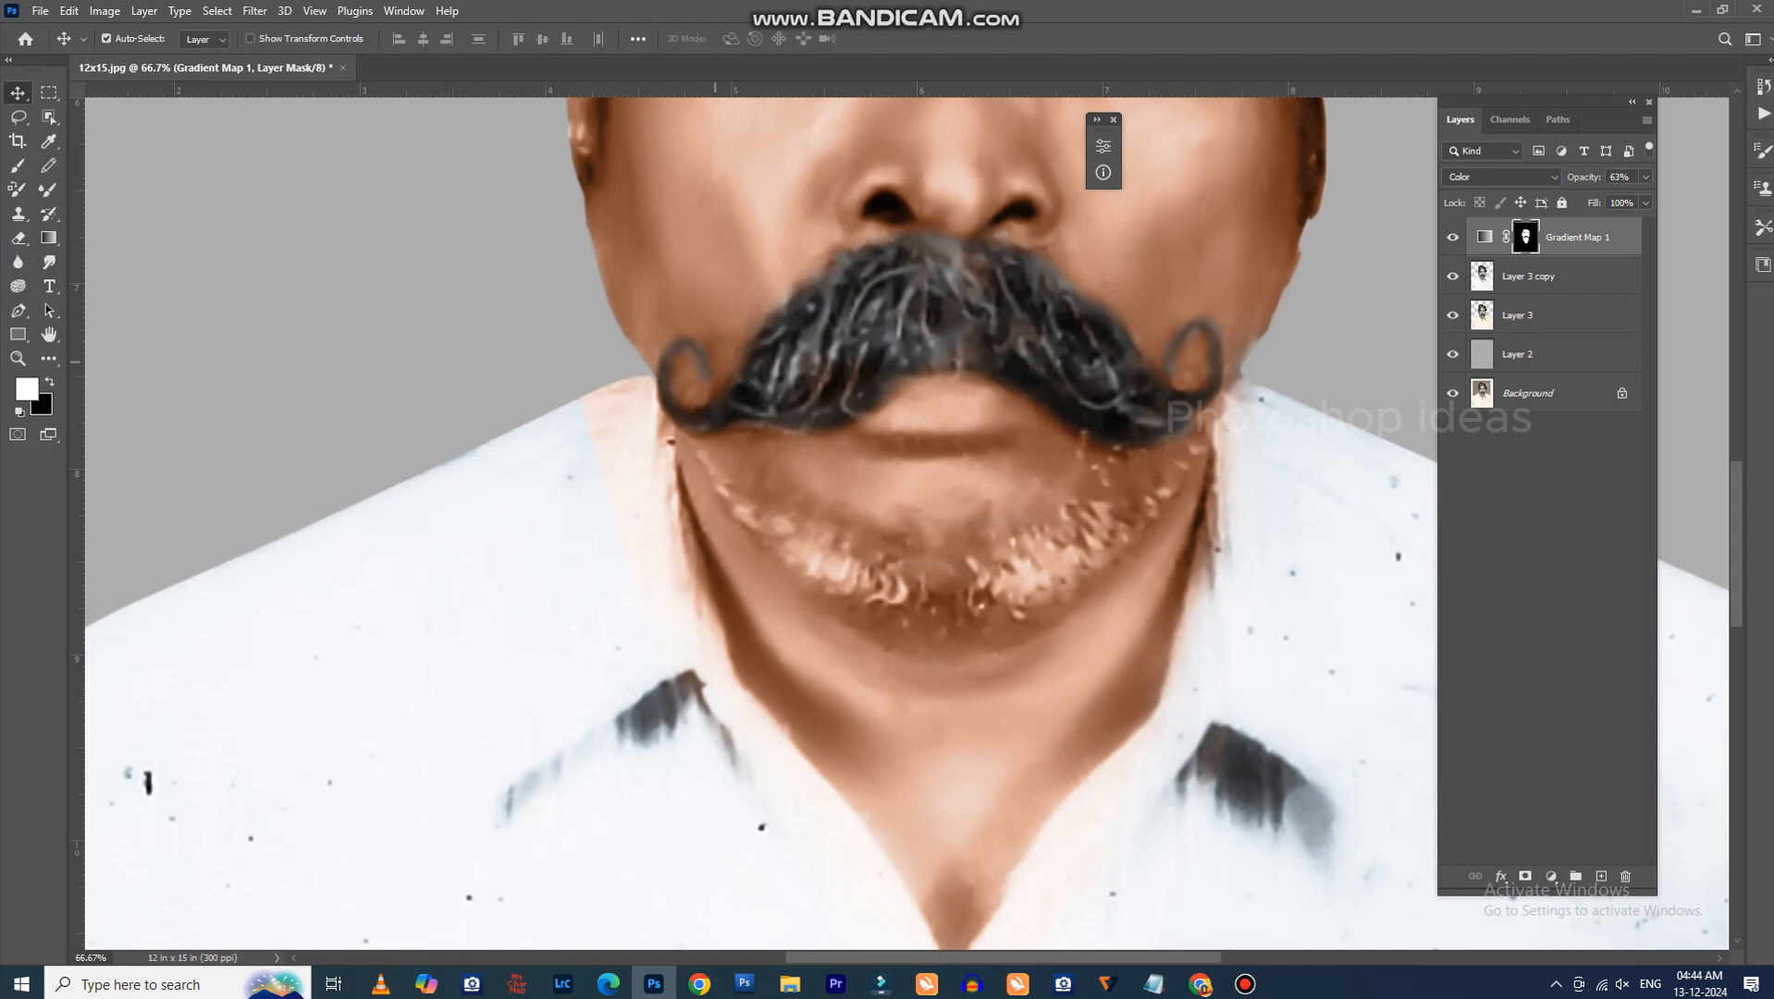
key(e)
click(350, 38)
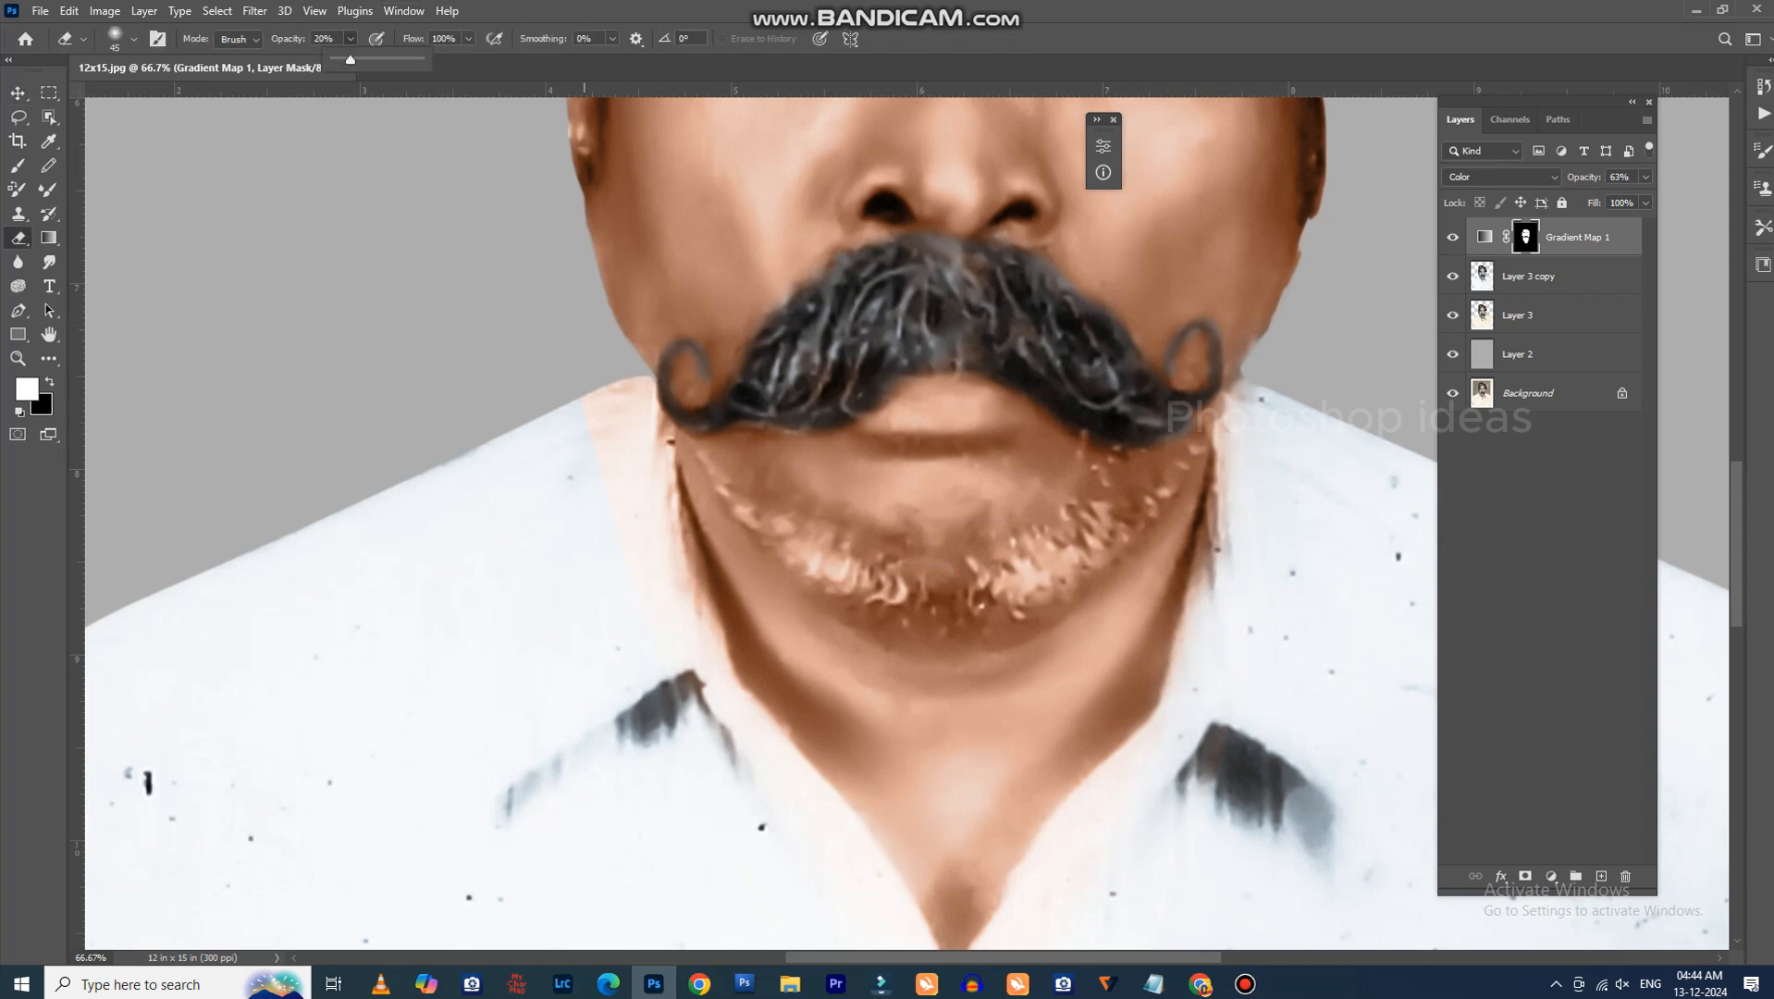
key(])
Erase the skin tint from the irises and whites of both eyes using a 35-pixel soft eraser at 28% opacity.
scroll(1059, 540, up, 8)
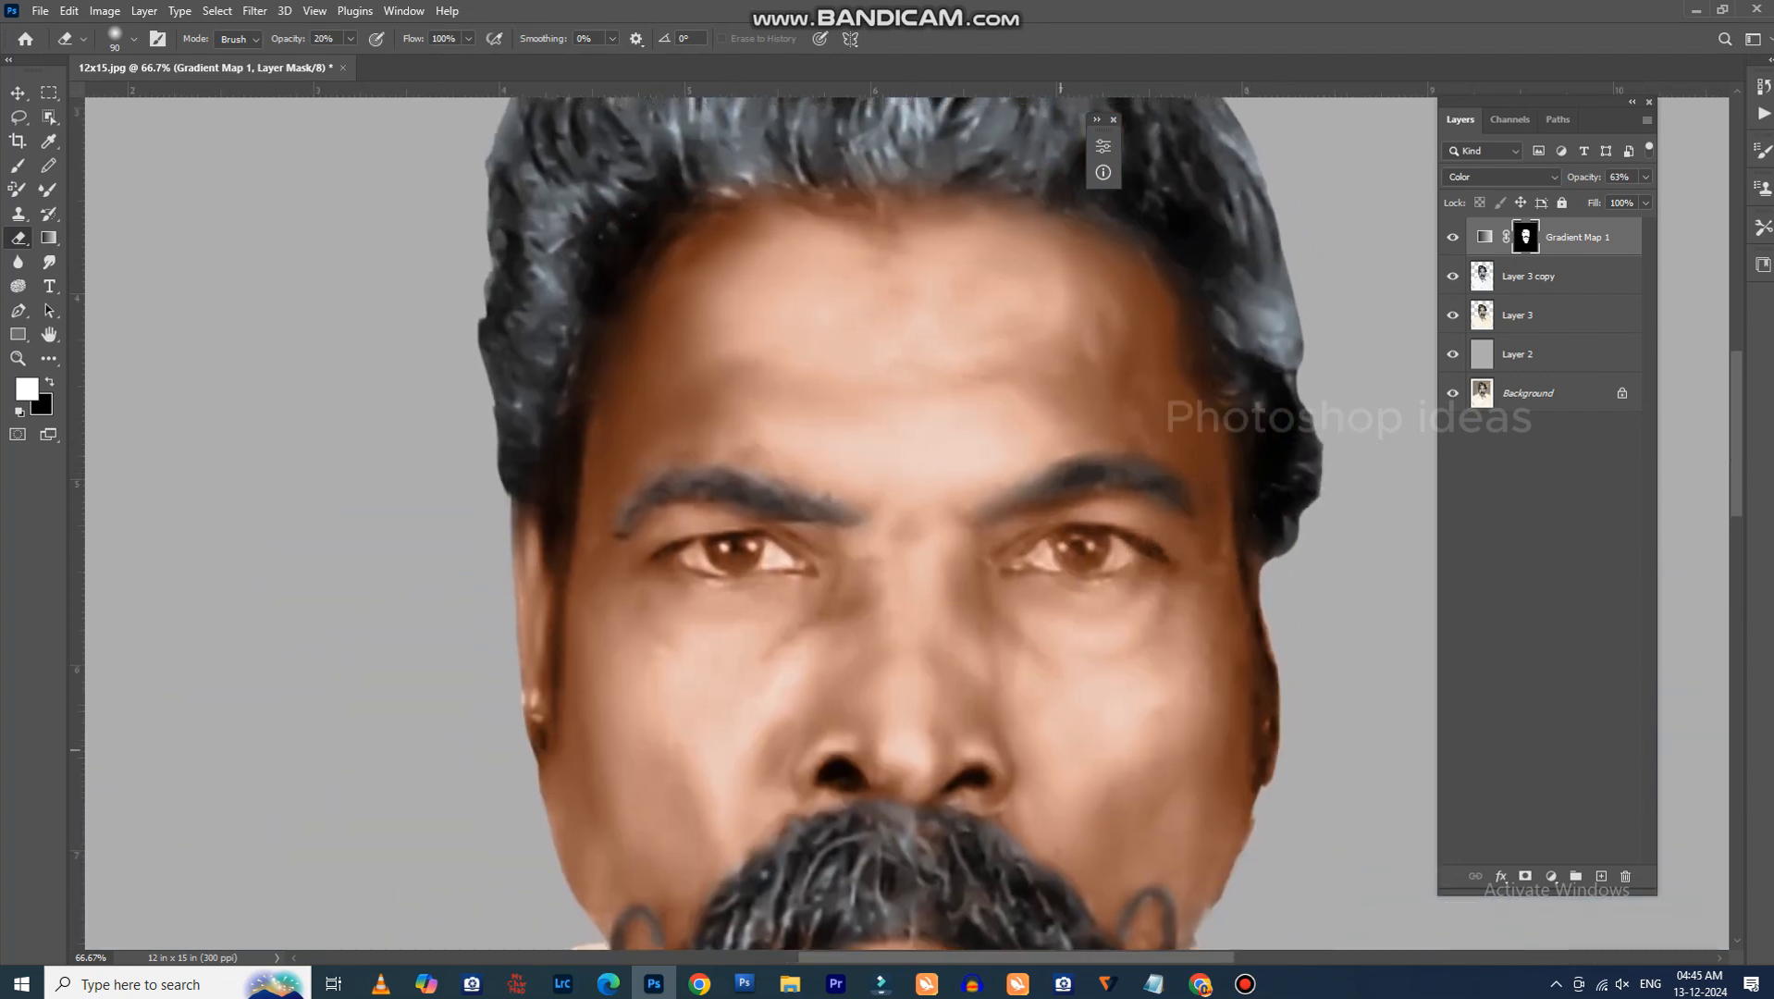
key(ctrl+plus)
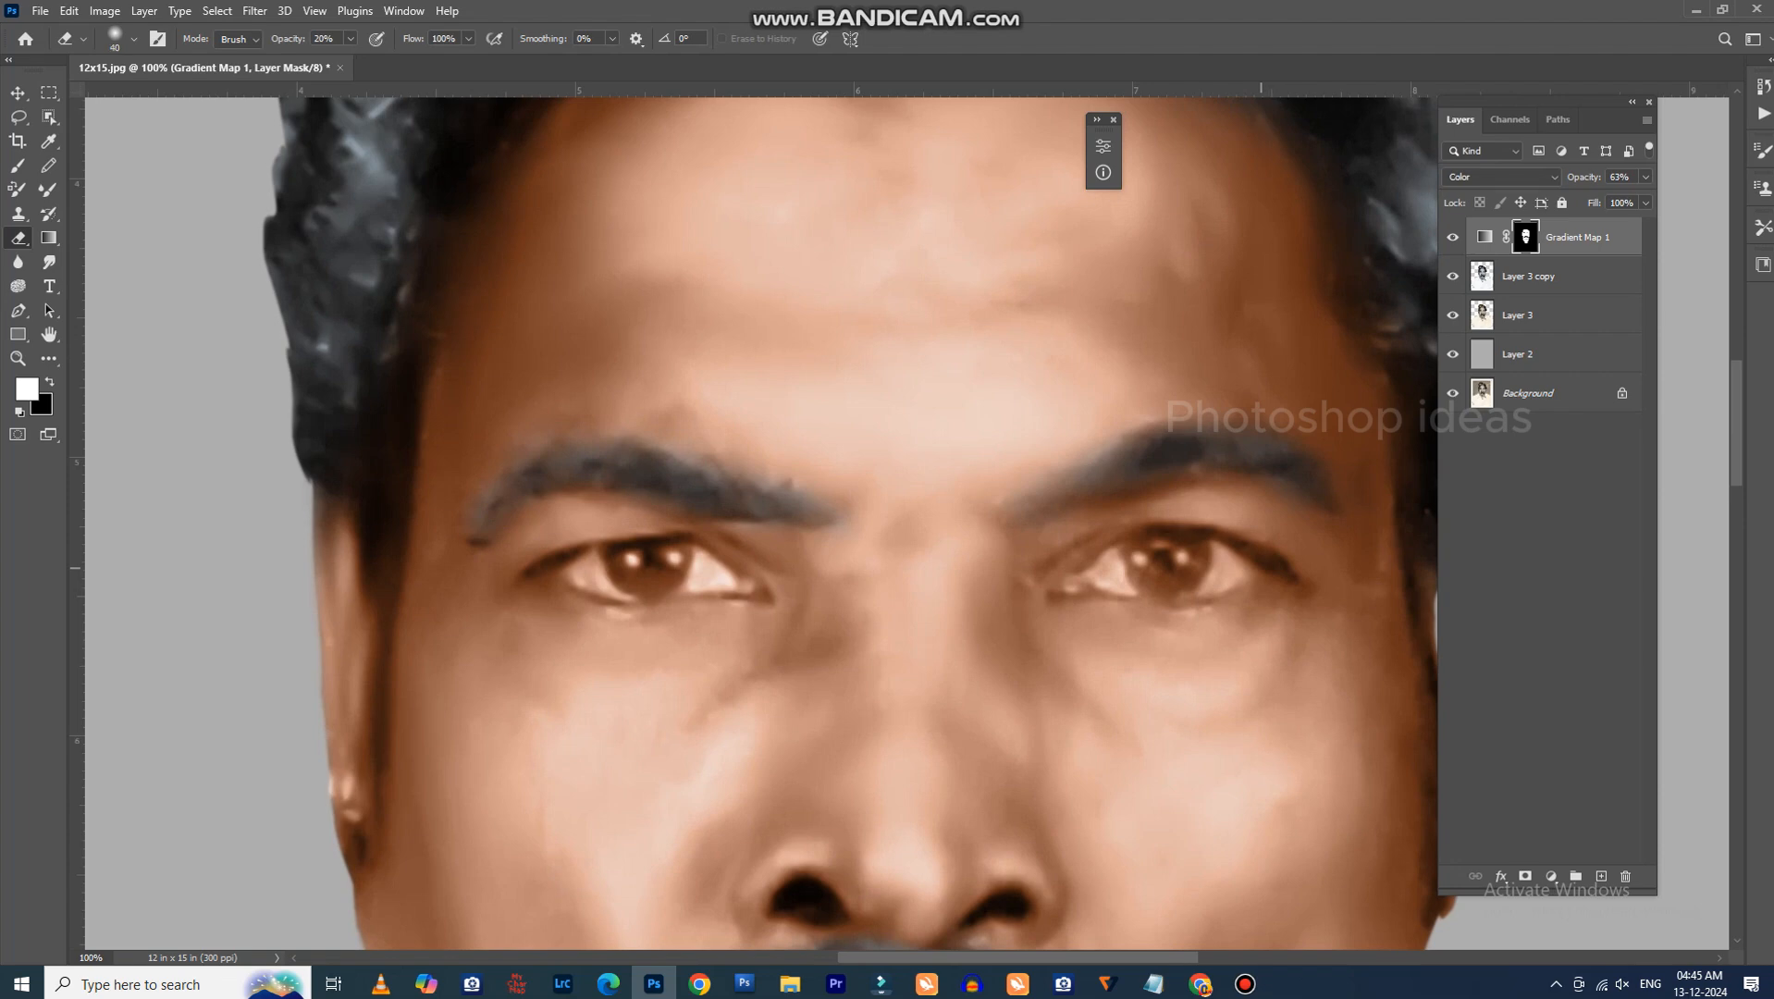
key(ctrl+plus)
drag(1381, 613, 1002, 589)
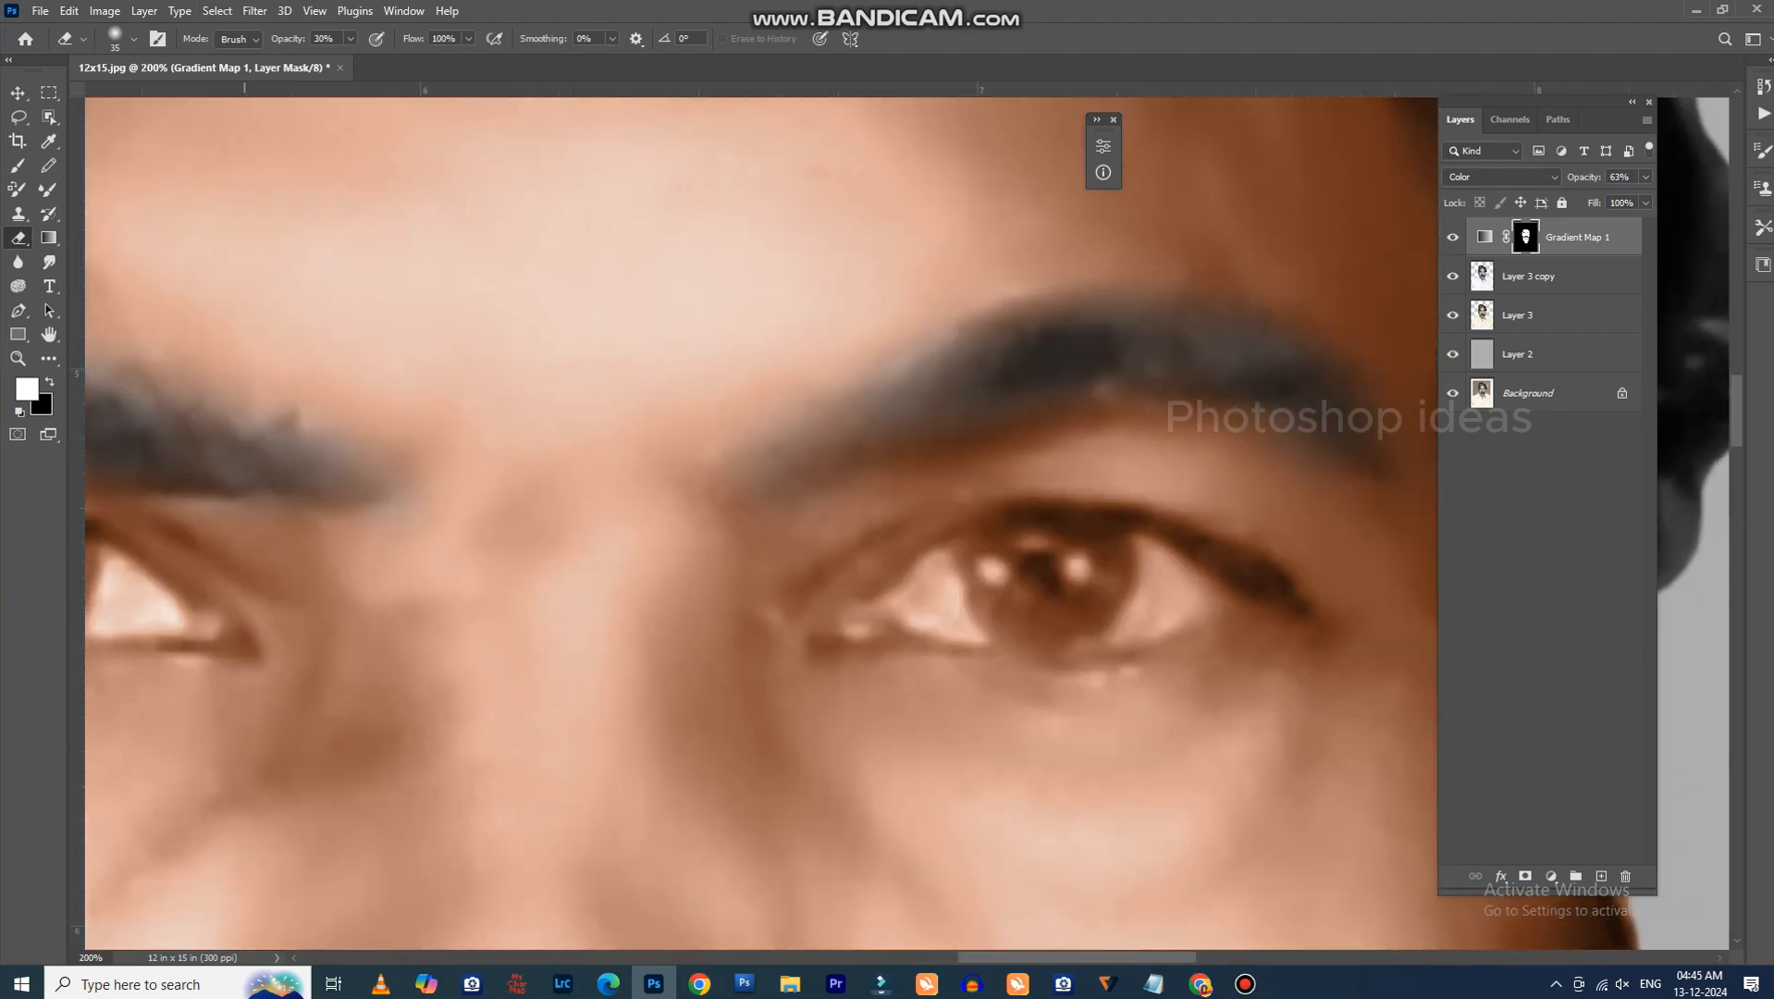
click(350, 38)
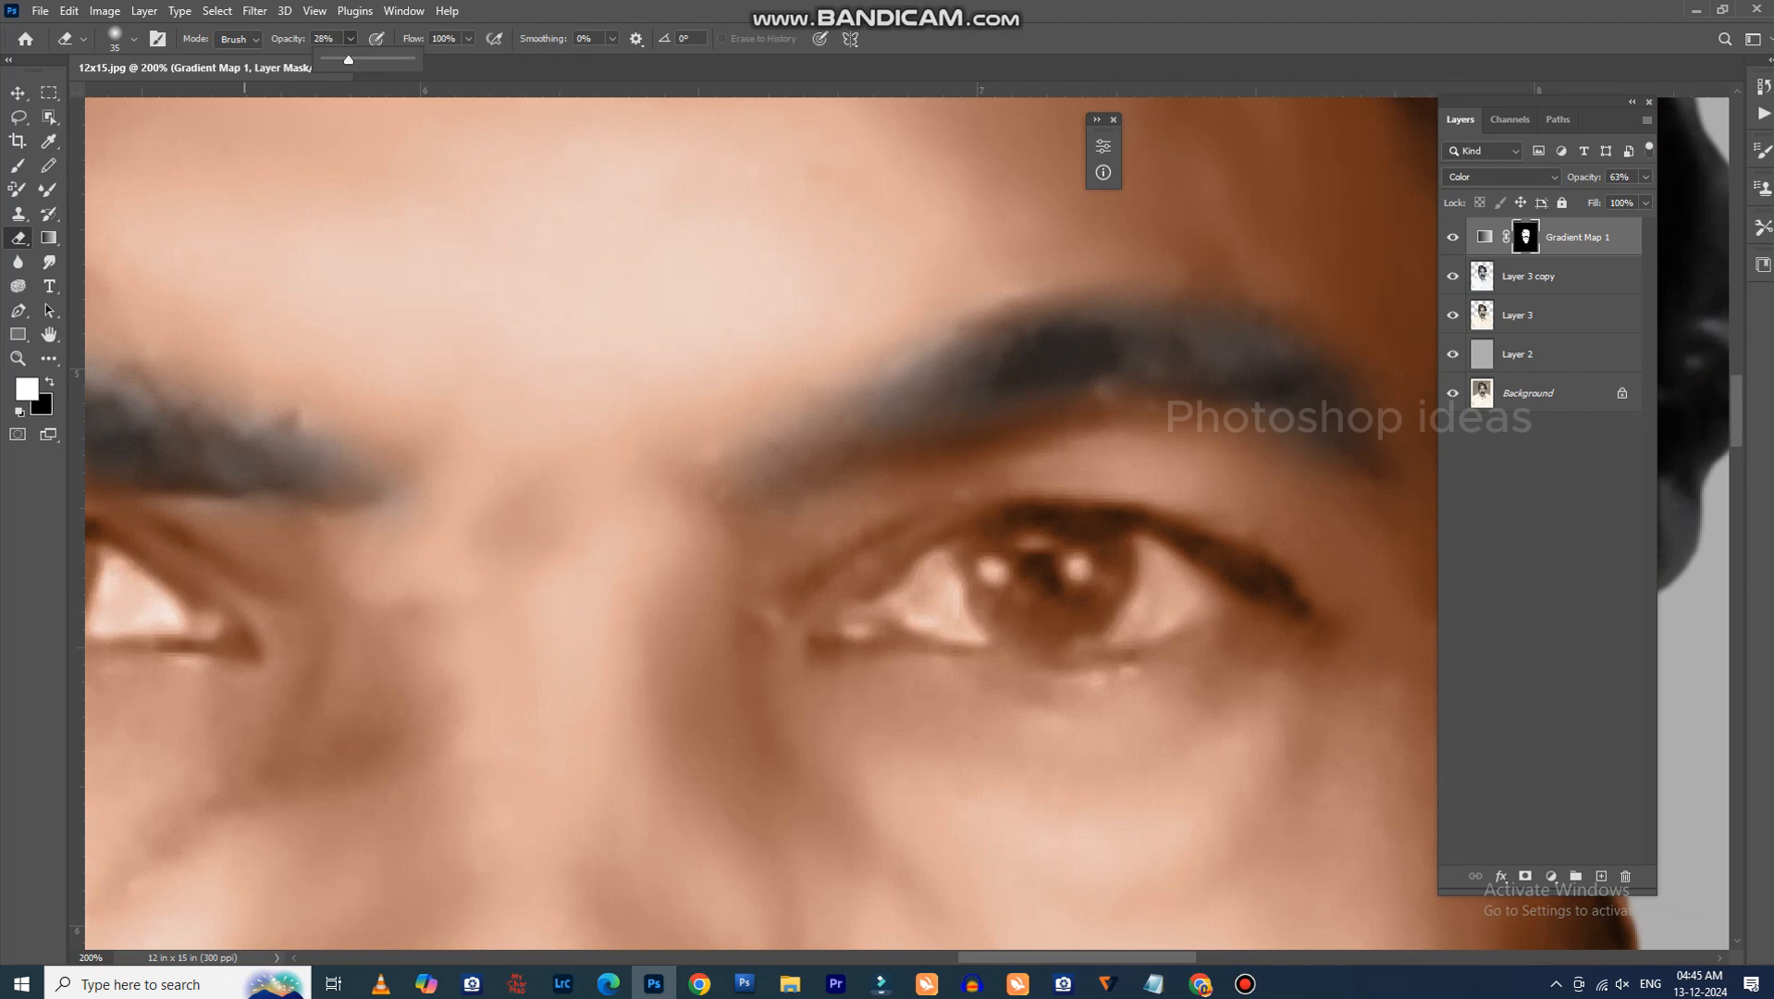
drag(1203, 597, 1151, 550)
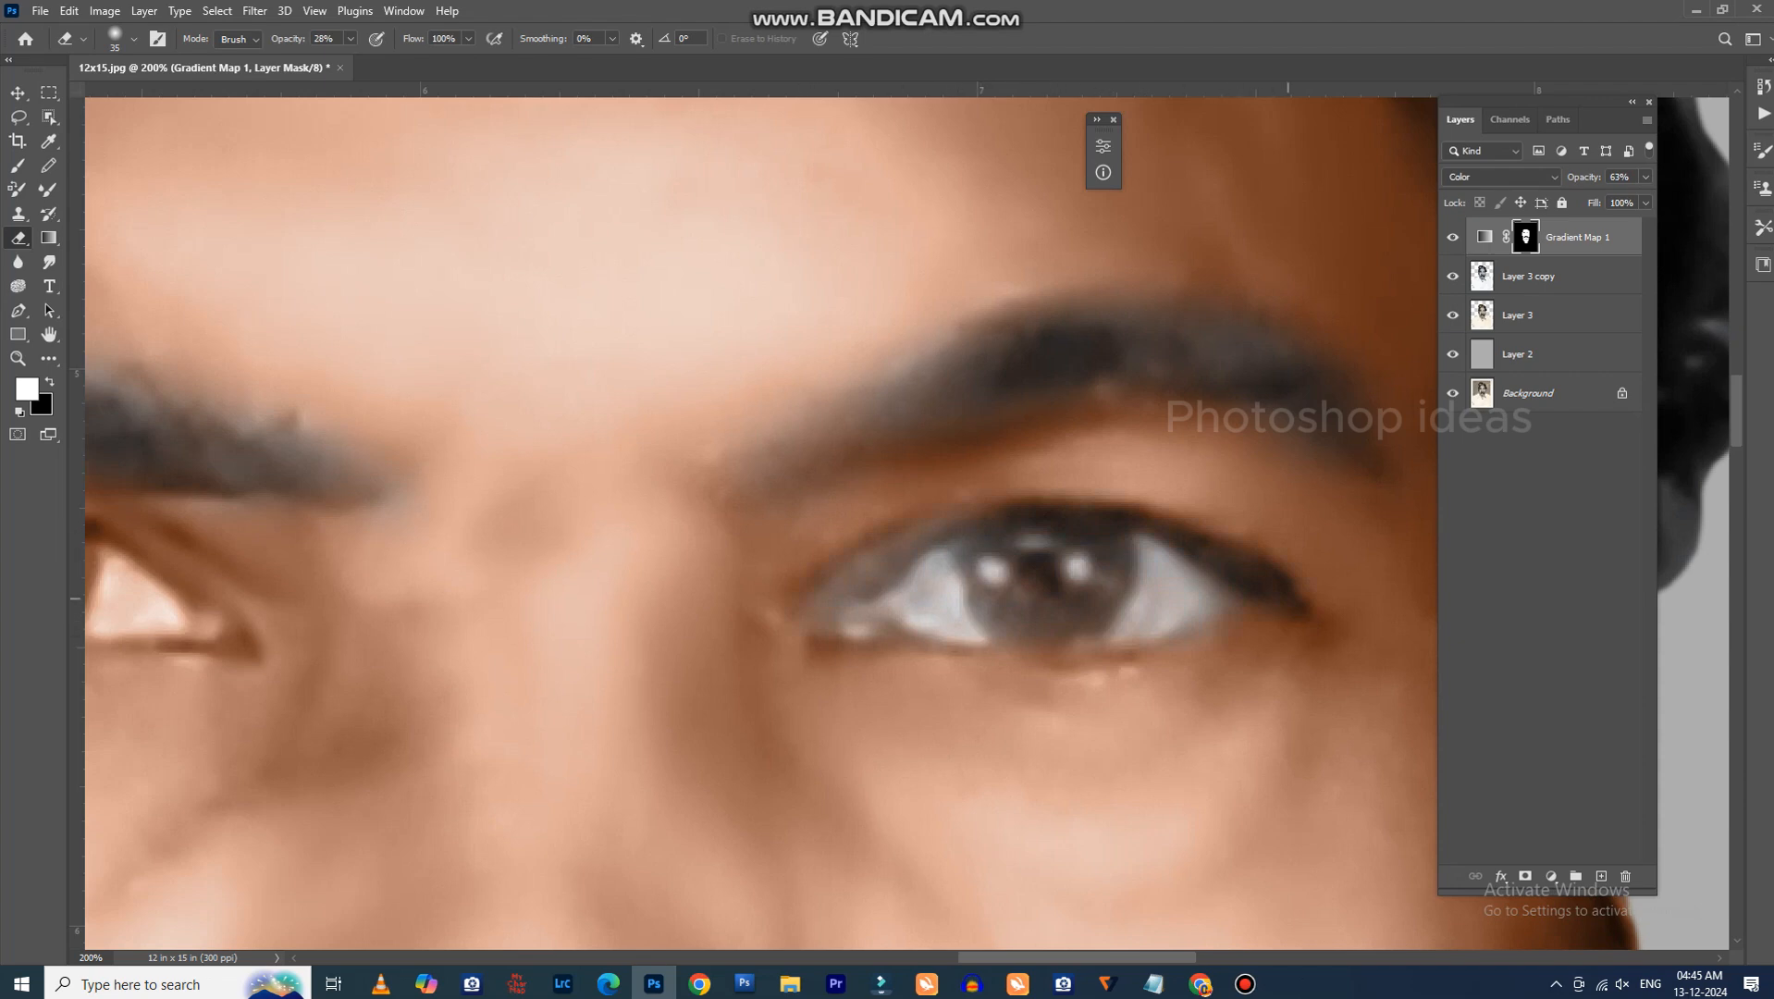
drag(864, 608, 1434, 645)
drag(782, 656, 1157, 652)
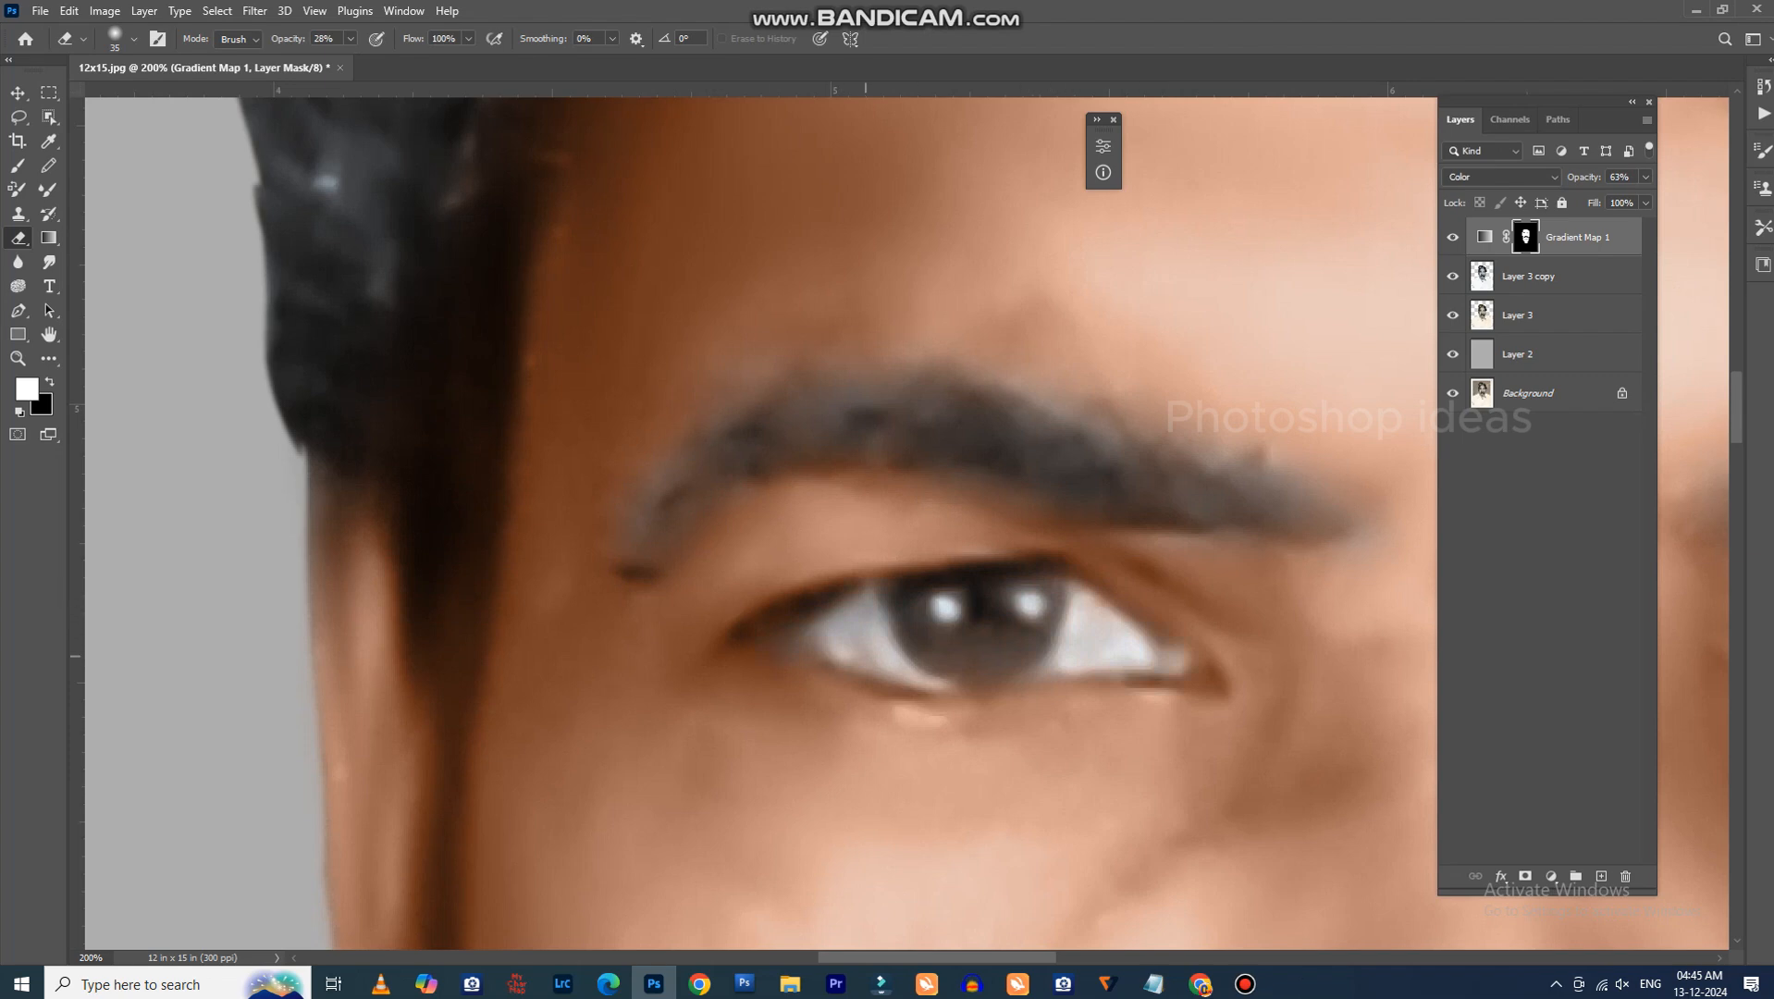
Examine the untinted eyes, hair, moustache and beard against the skin colour at overview and close-up zoom.
scroll(865, 655, down, 4)
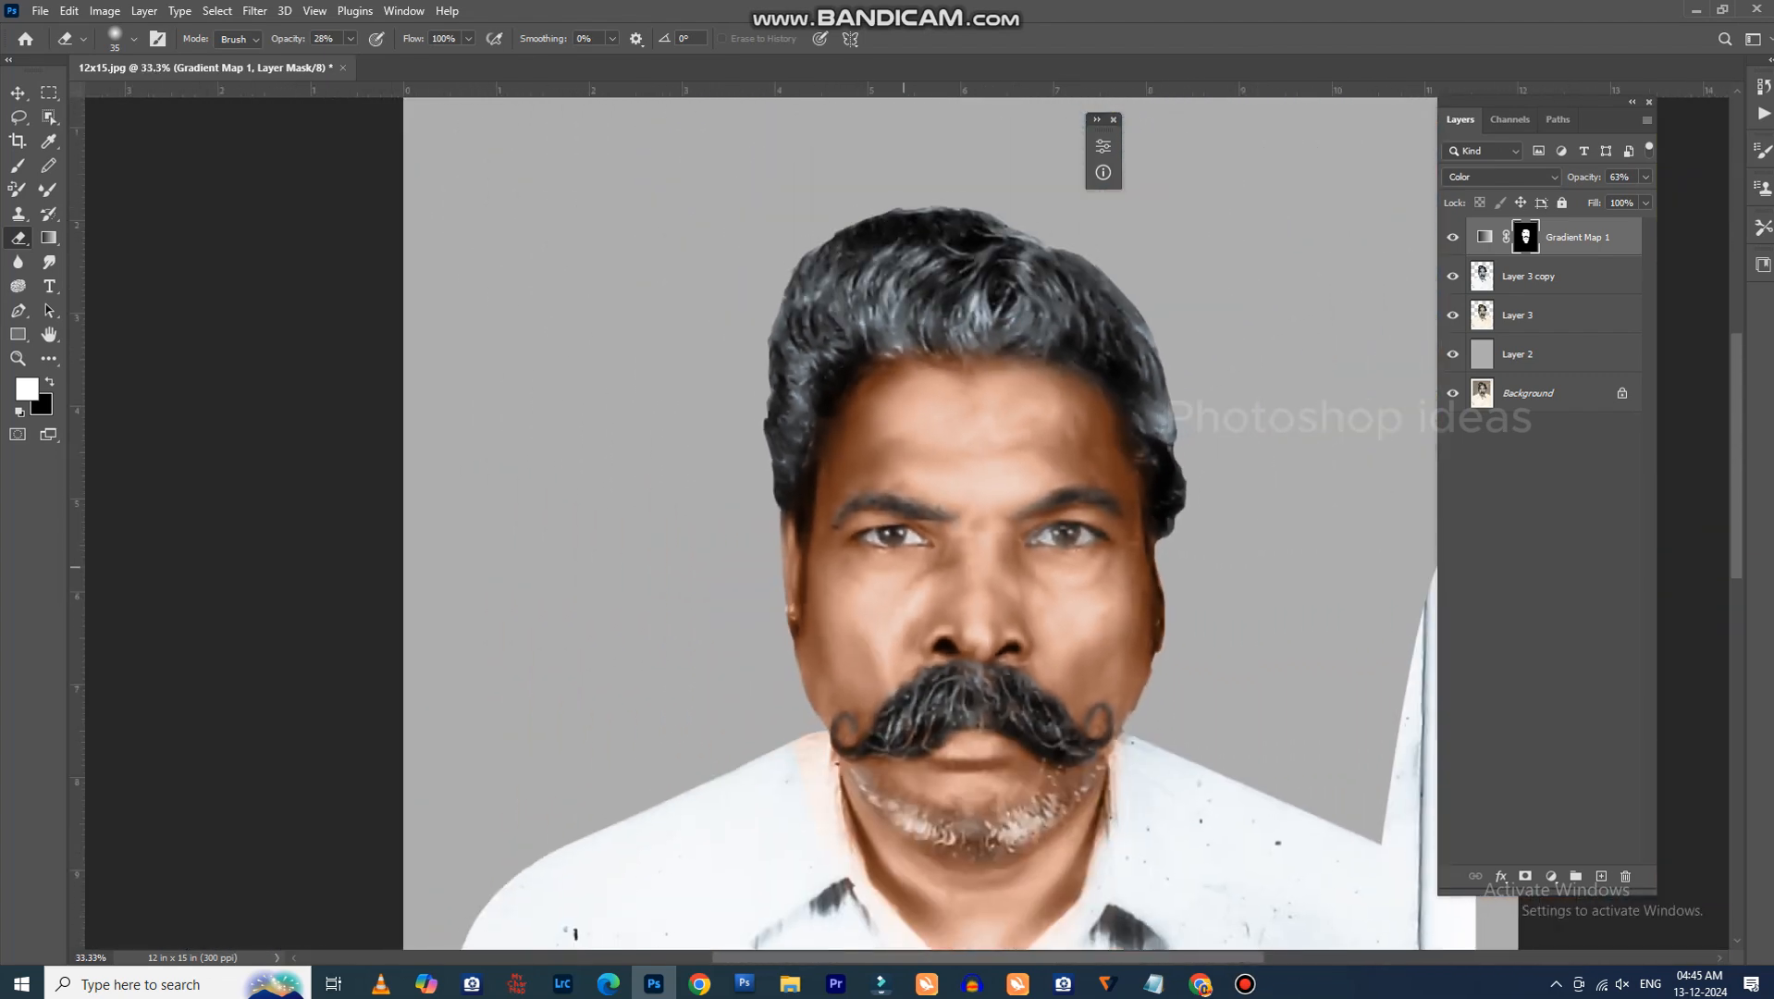
scroll(903, 566, up, 2)
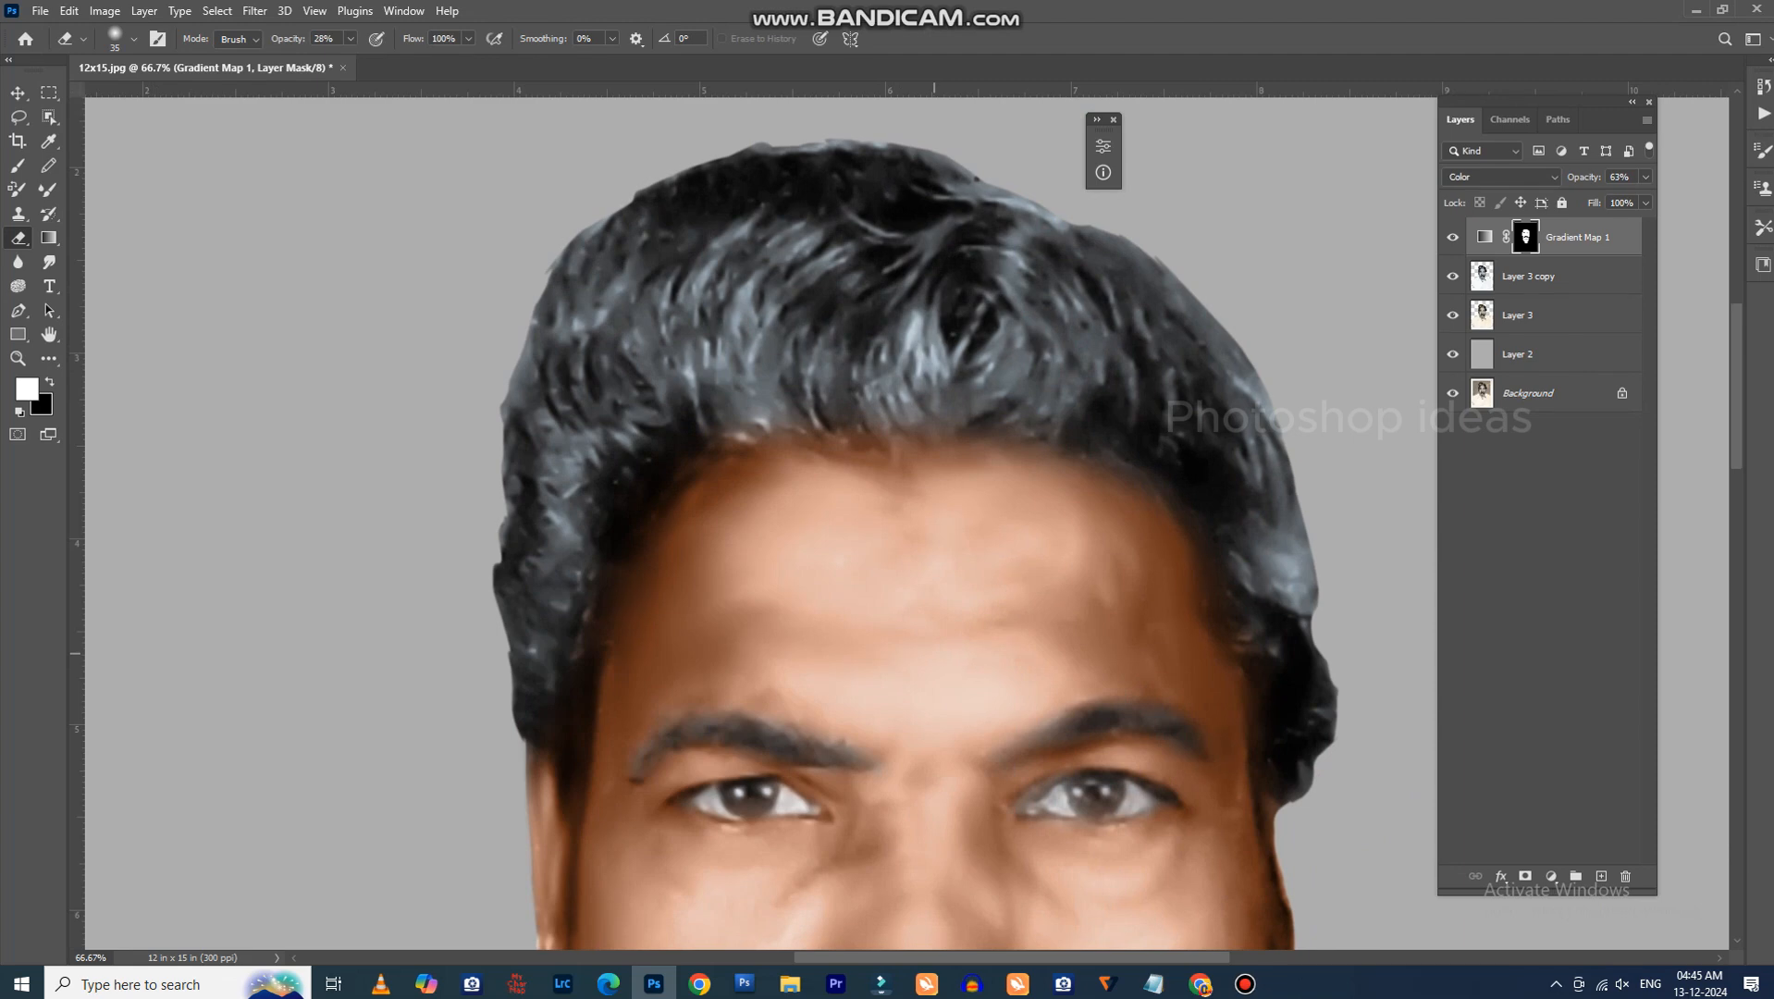
key(ctrl+plus)
key(ctrl+minus)
drag(791, 768, 762, 351)
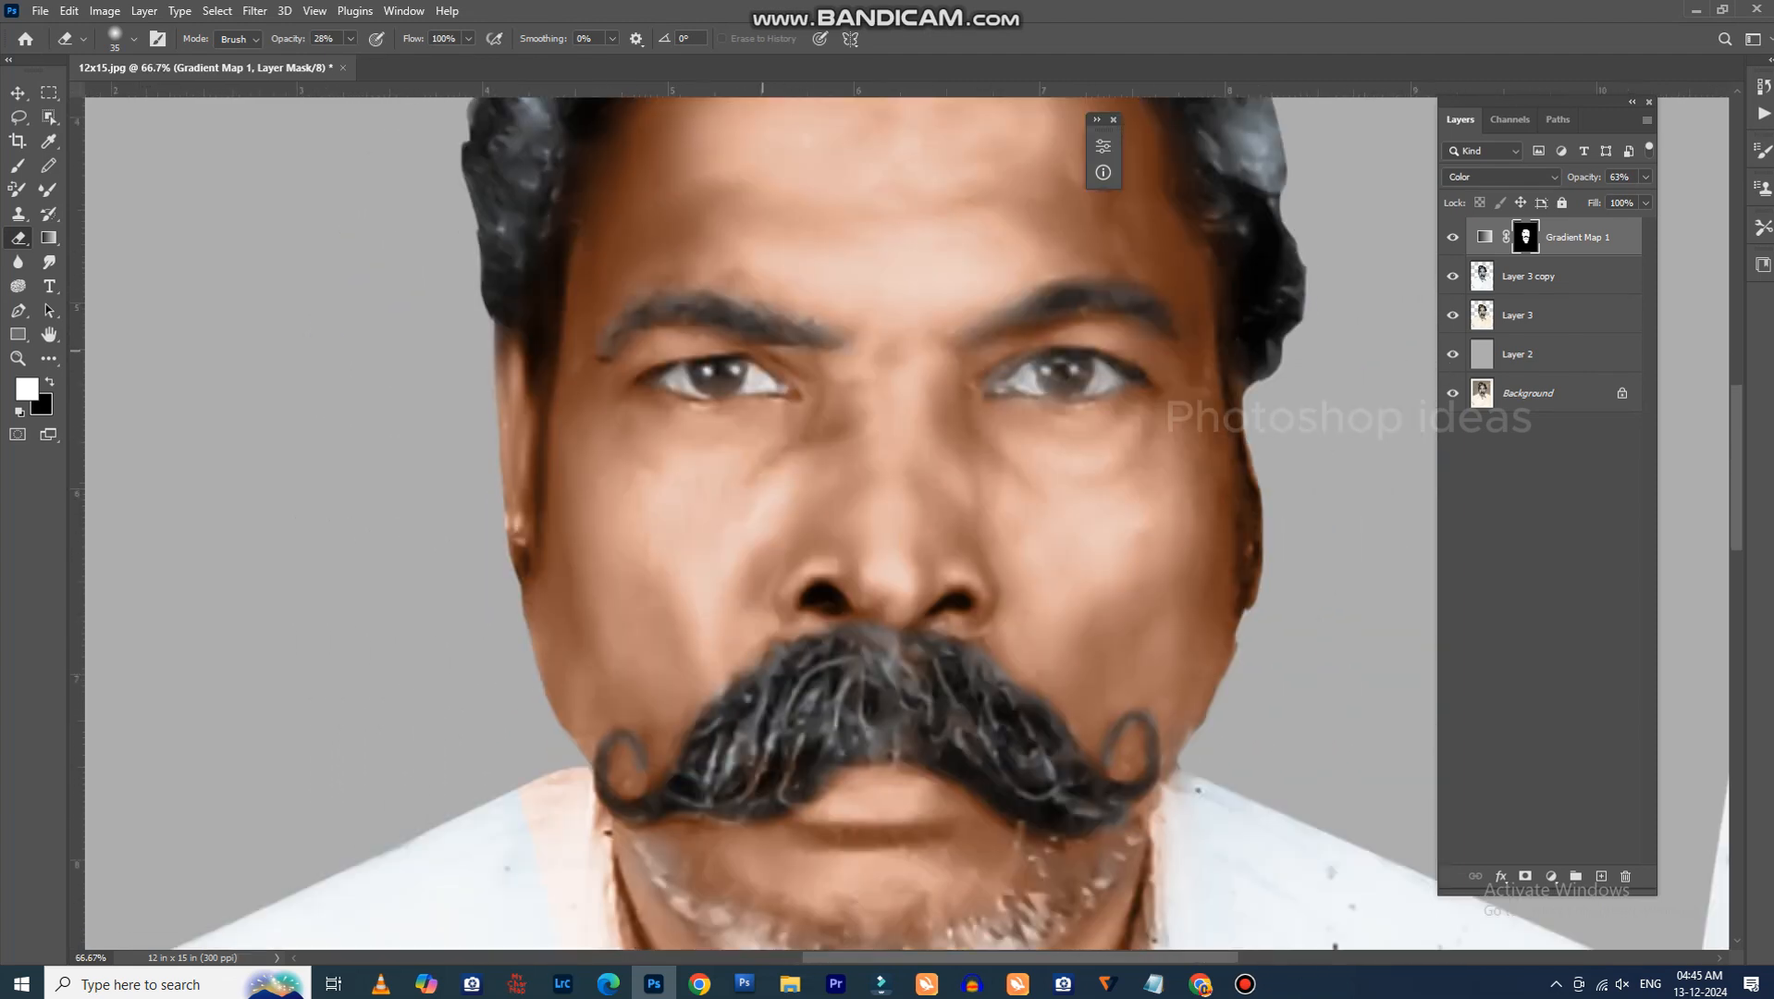
drag(886, 552, 830, 737)
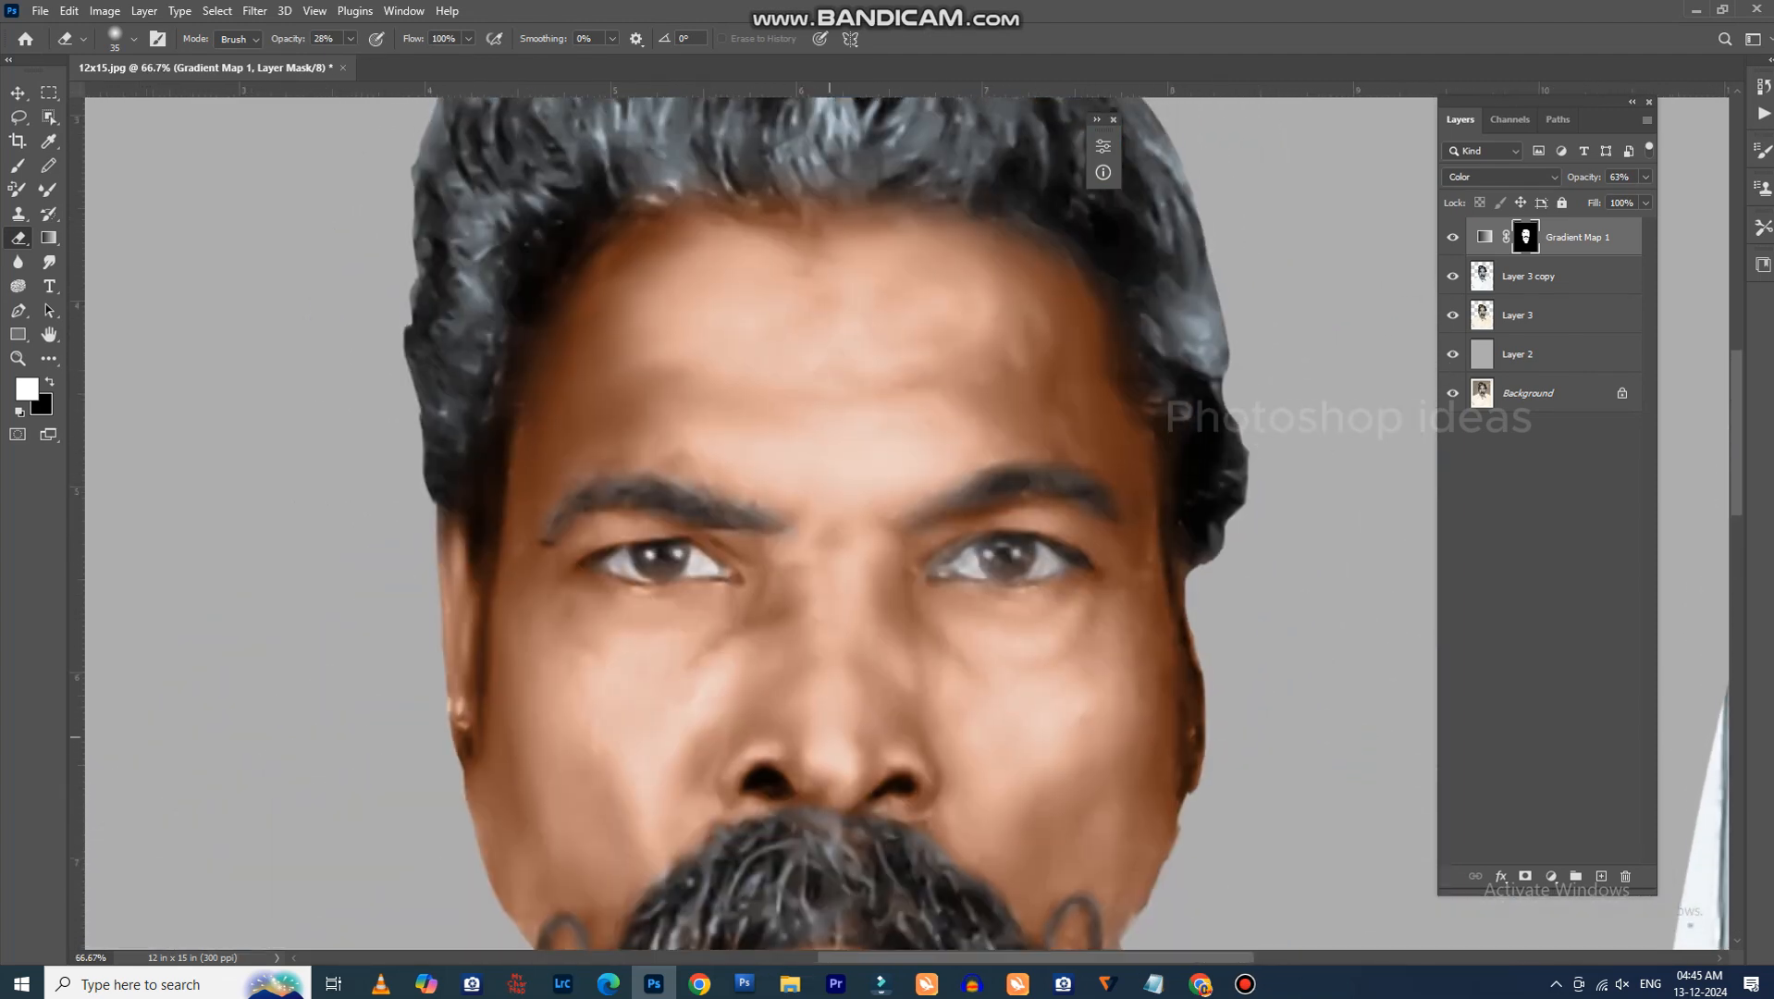
key(ctrl+plus)
key(ctrl+plus)
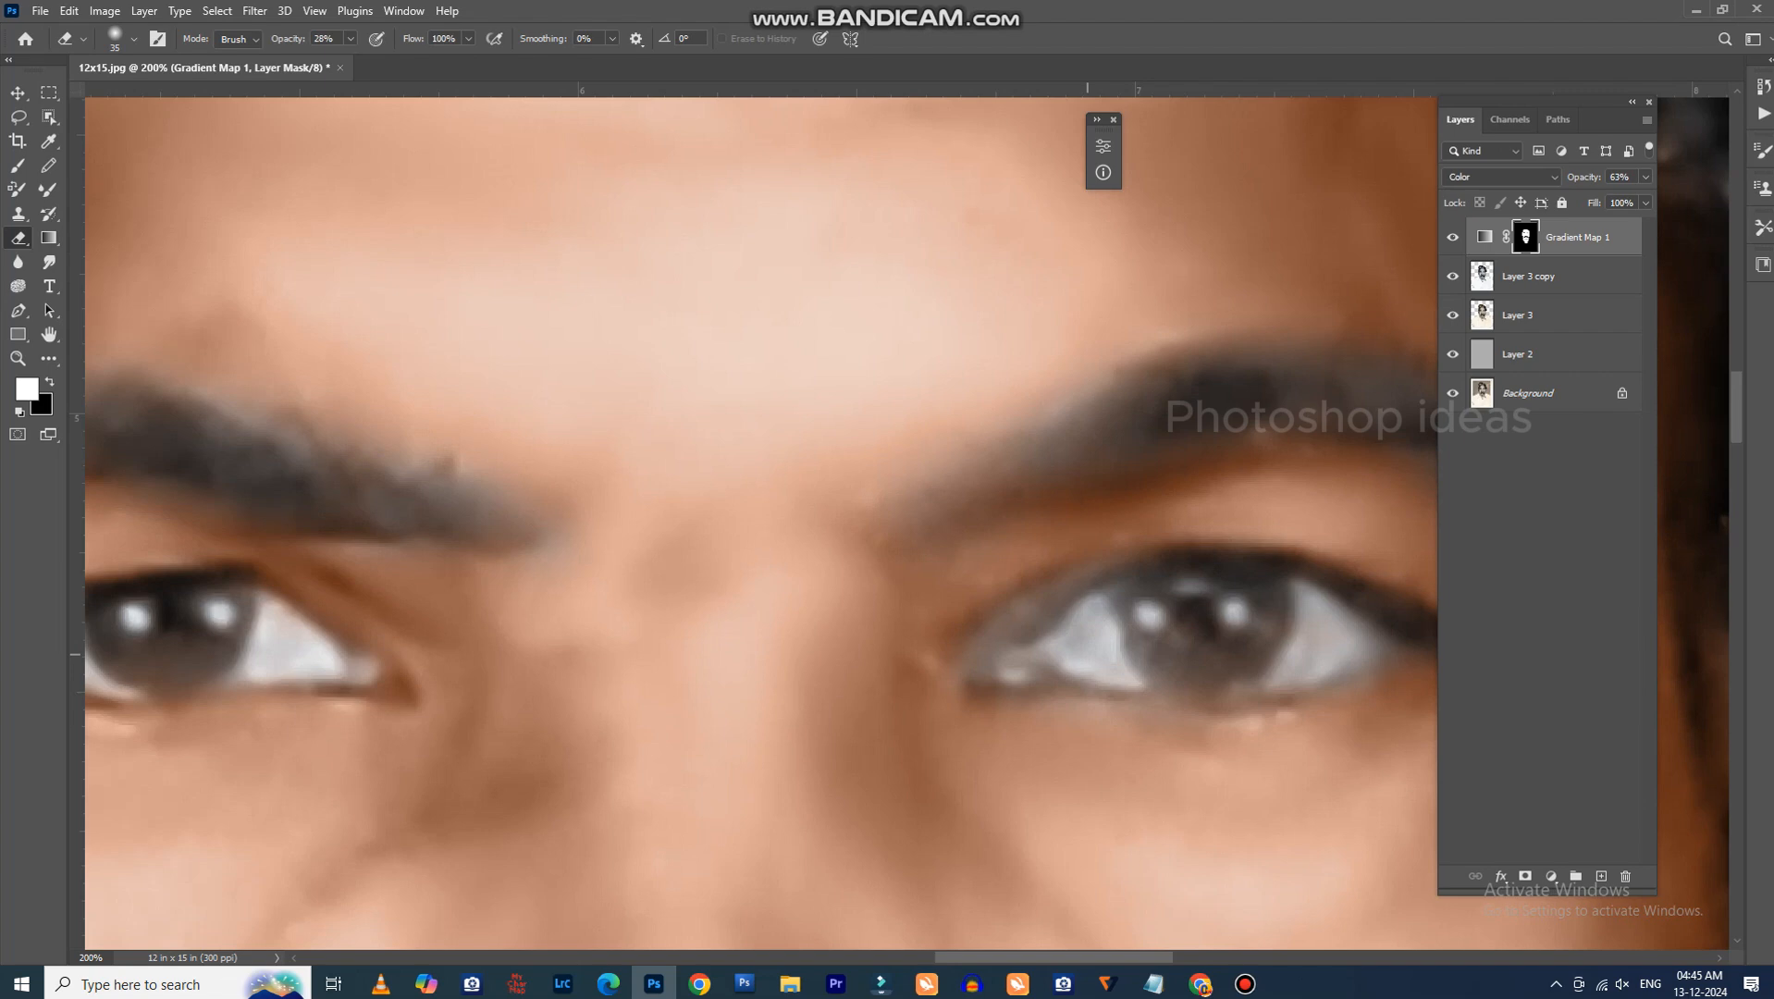
drag(1015, 710, 1059, 580)
Darken the irises and eyebrows on Layer 3 copy using a 90-pixel Burn tool set to Shadows at 20% exposure.
key(o)
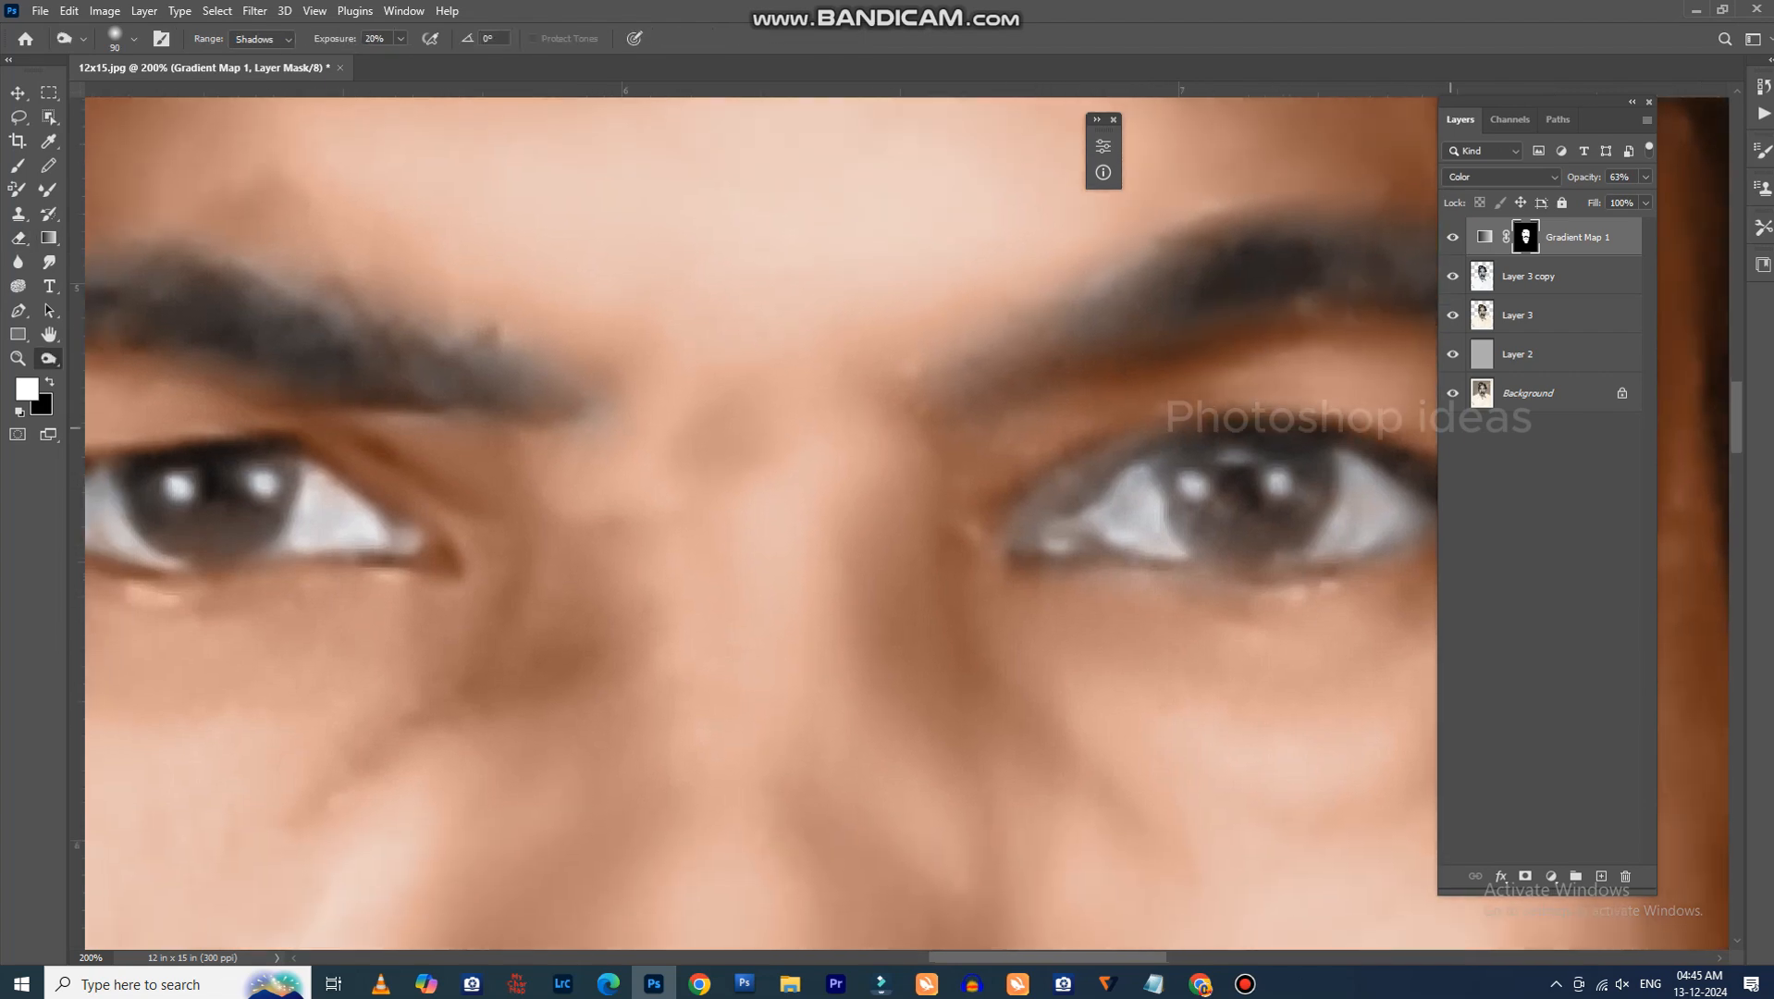
click(1564, 276)
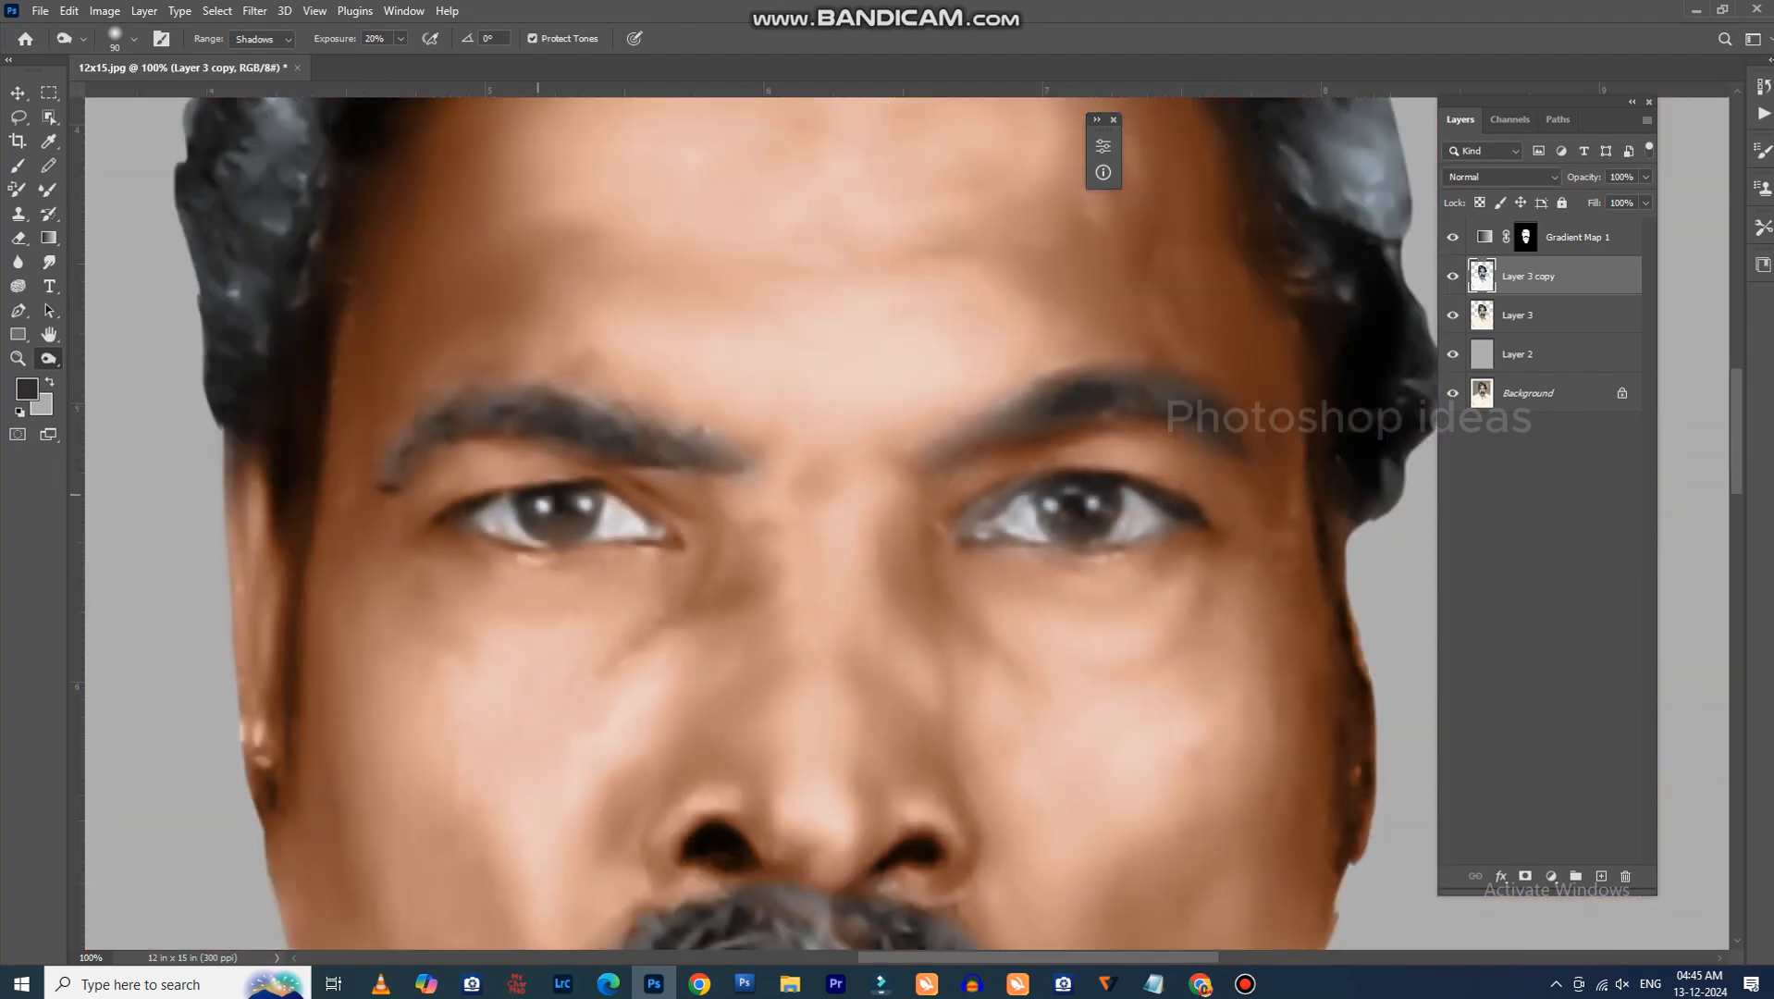
drag(537, 494, 584, 517)
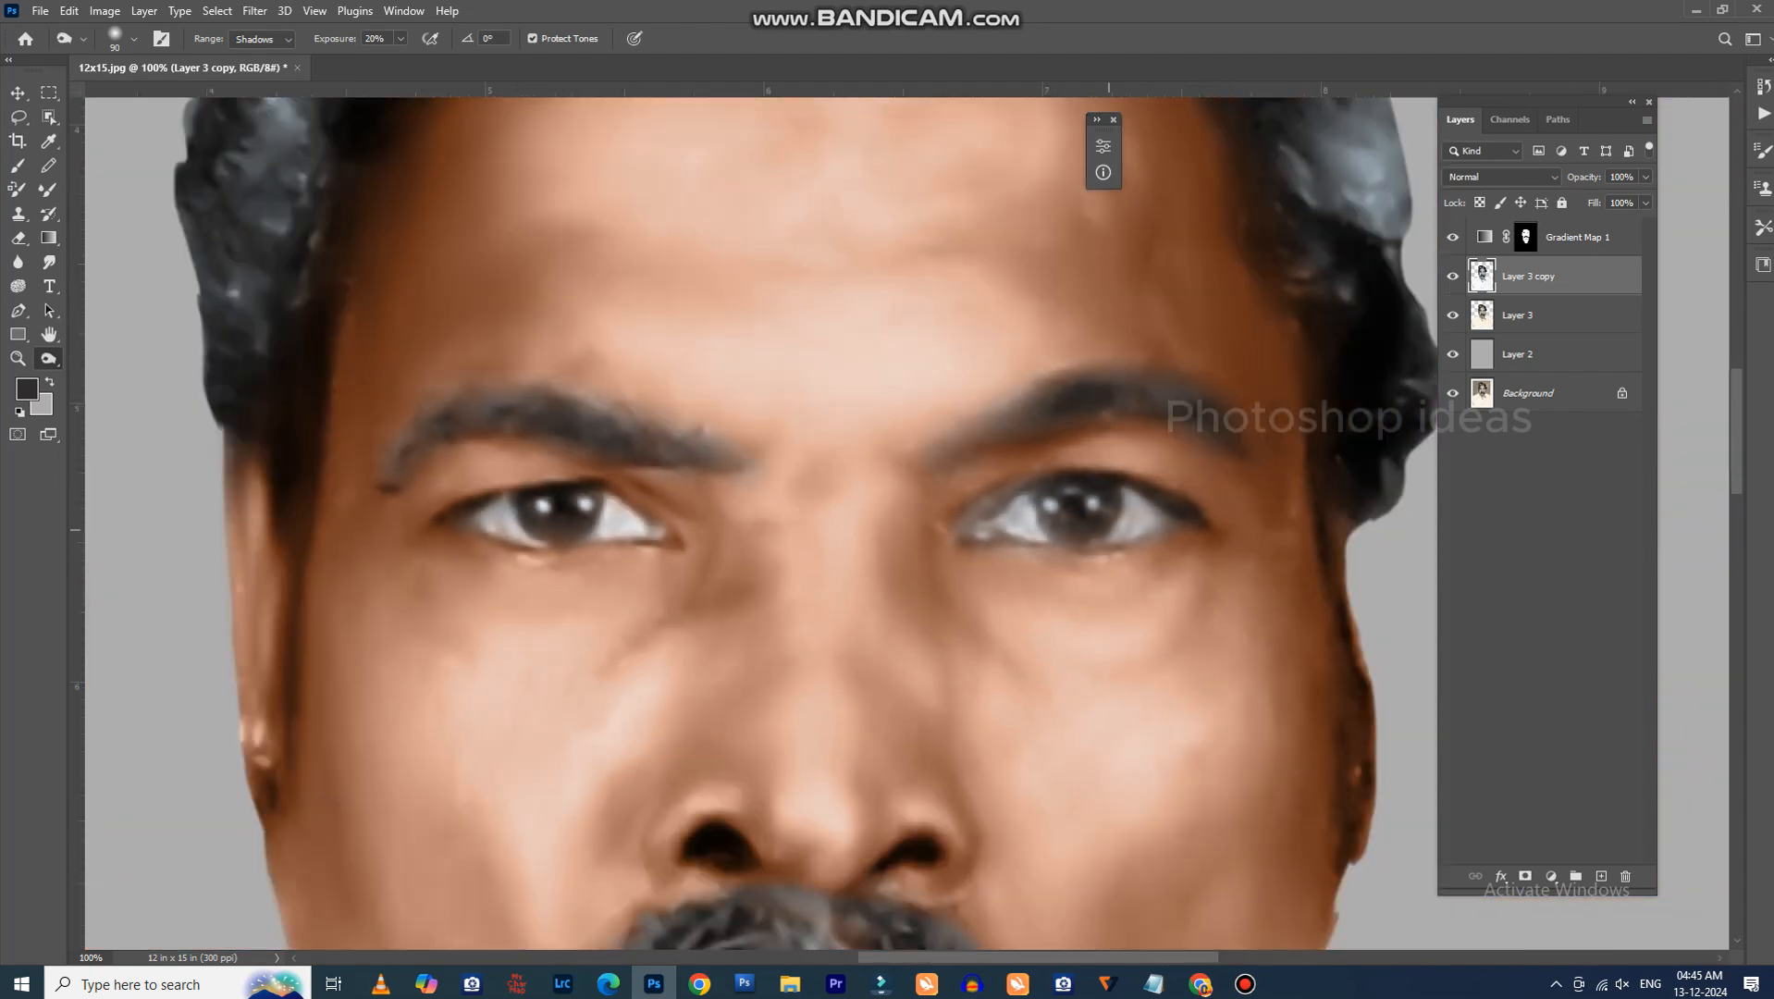
mouse_move(1094, 508)
mouse_down()
mouse_move(982, 514)
mouse_move(1007, 518)
mouse_up()
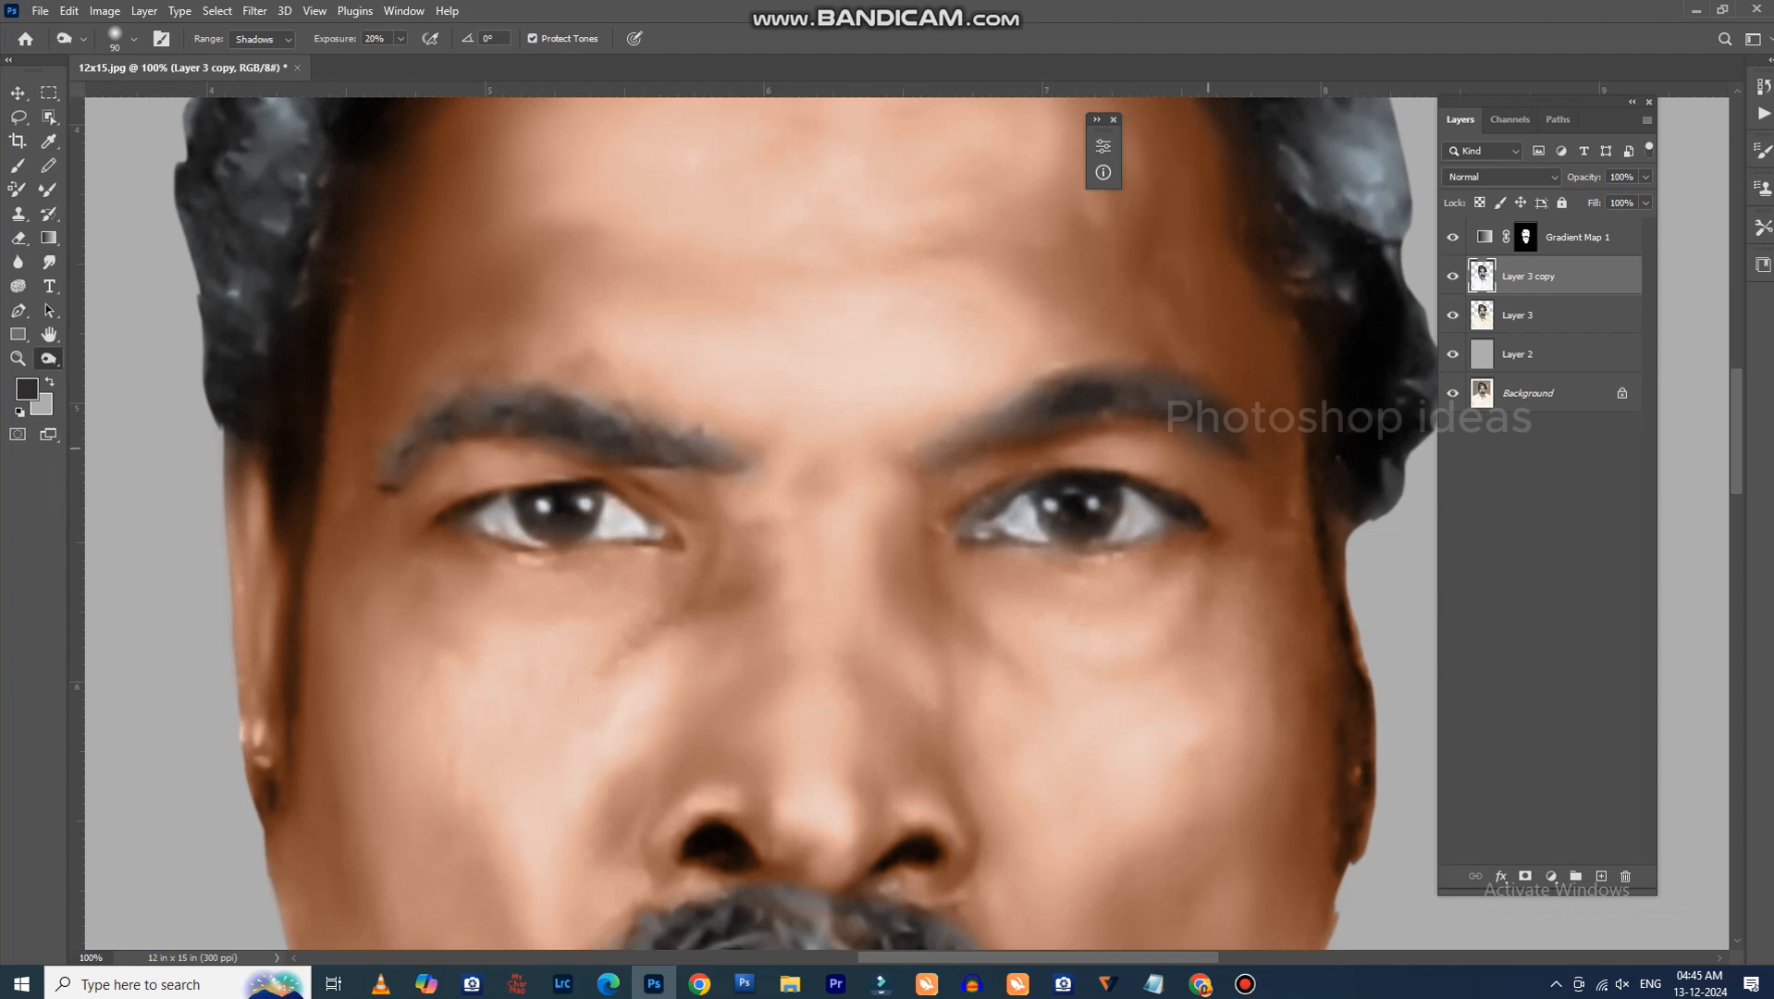
drag(1207, 448, 948, 427)
drag(663, 434, 408, 453)
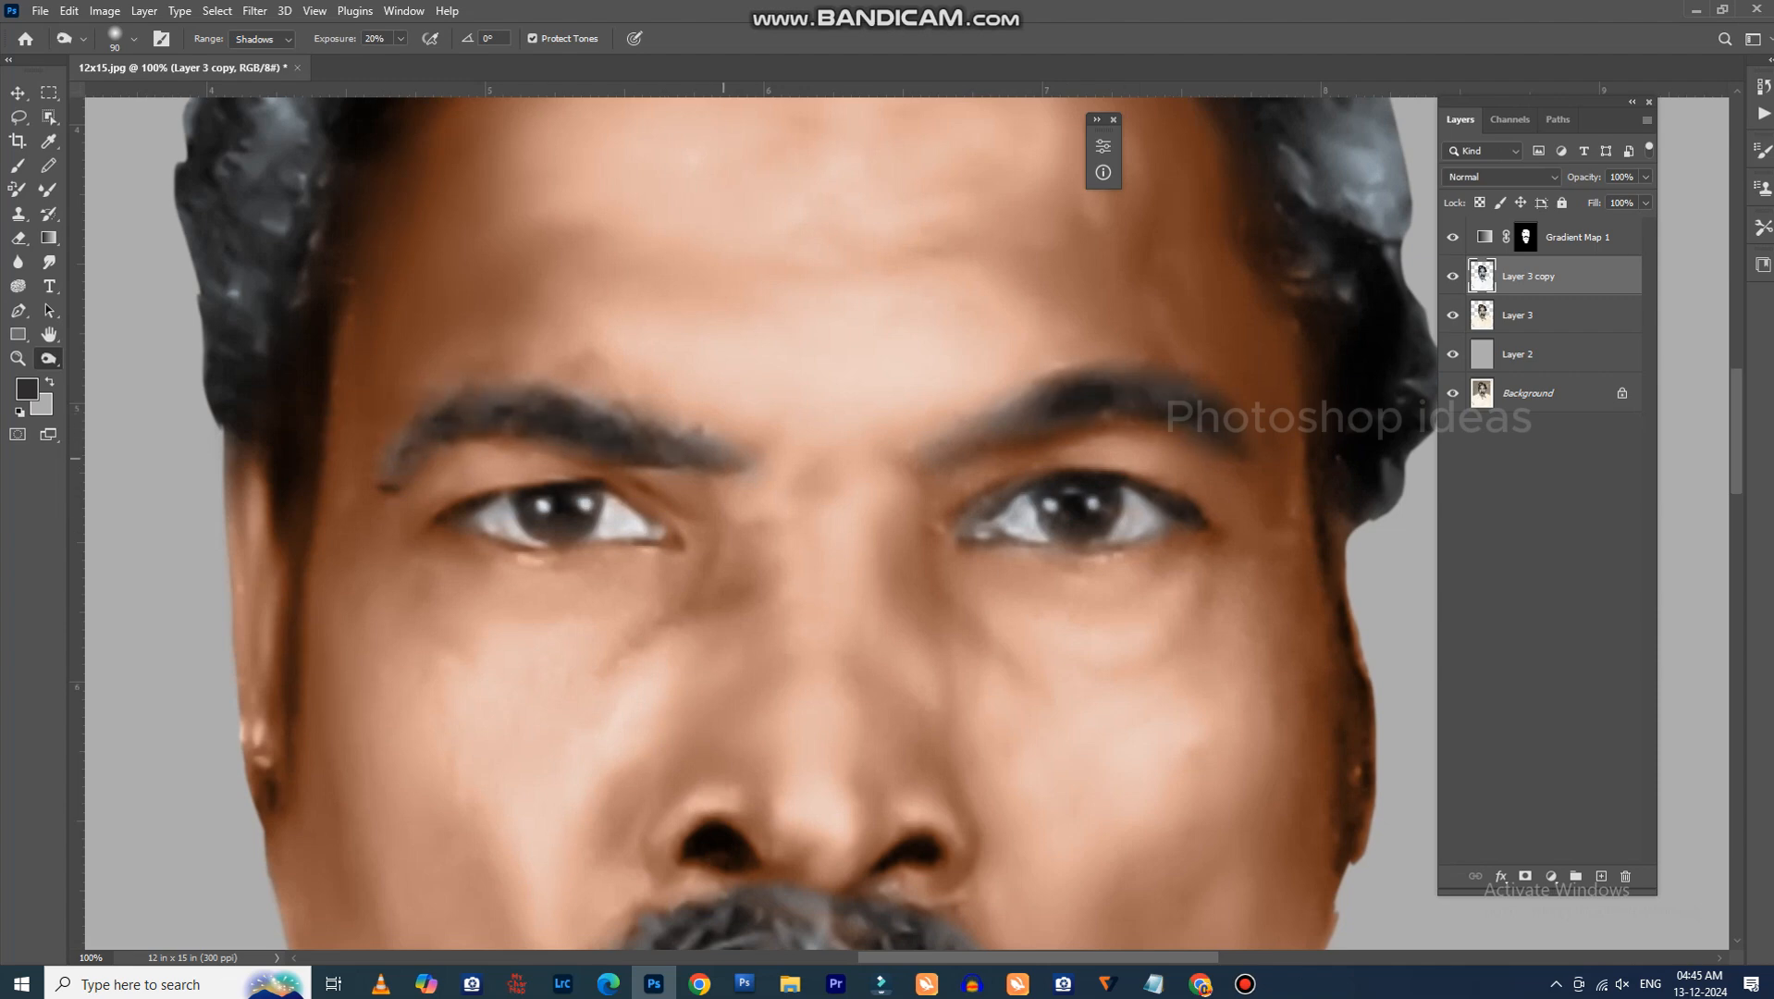
Burn both halves of the moustache darker with a 150-pixel brush set to Shadows at 20% exposure.
key(ctrl+minus)
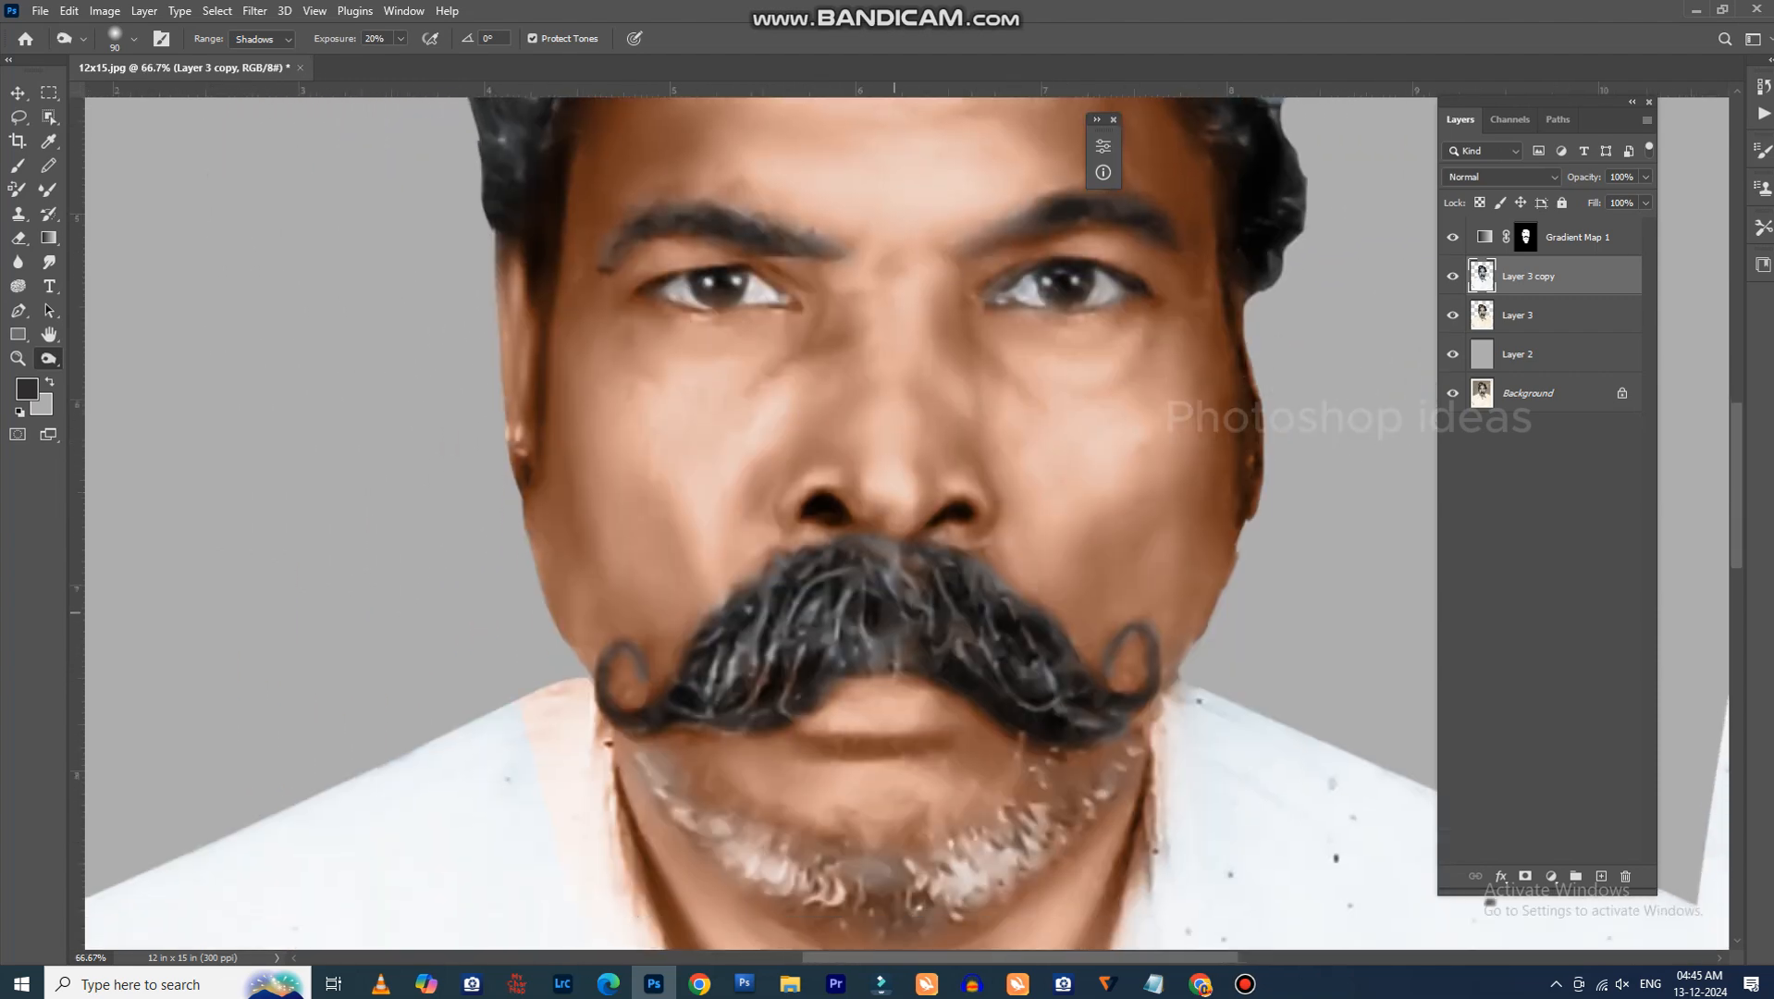
key(bracketright)
key(bracketright)
key(bracketright)
mouse_move(837, 555)
mouse_down()
mouse_move(810, 616)
mouse_move(726, 654)
mouse_up()
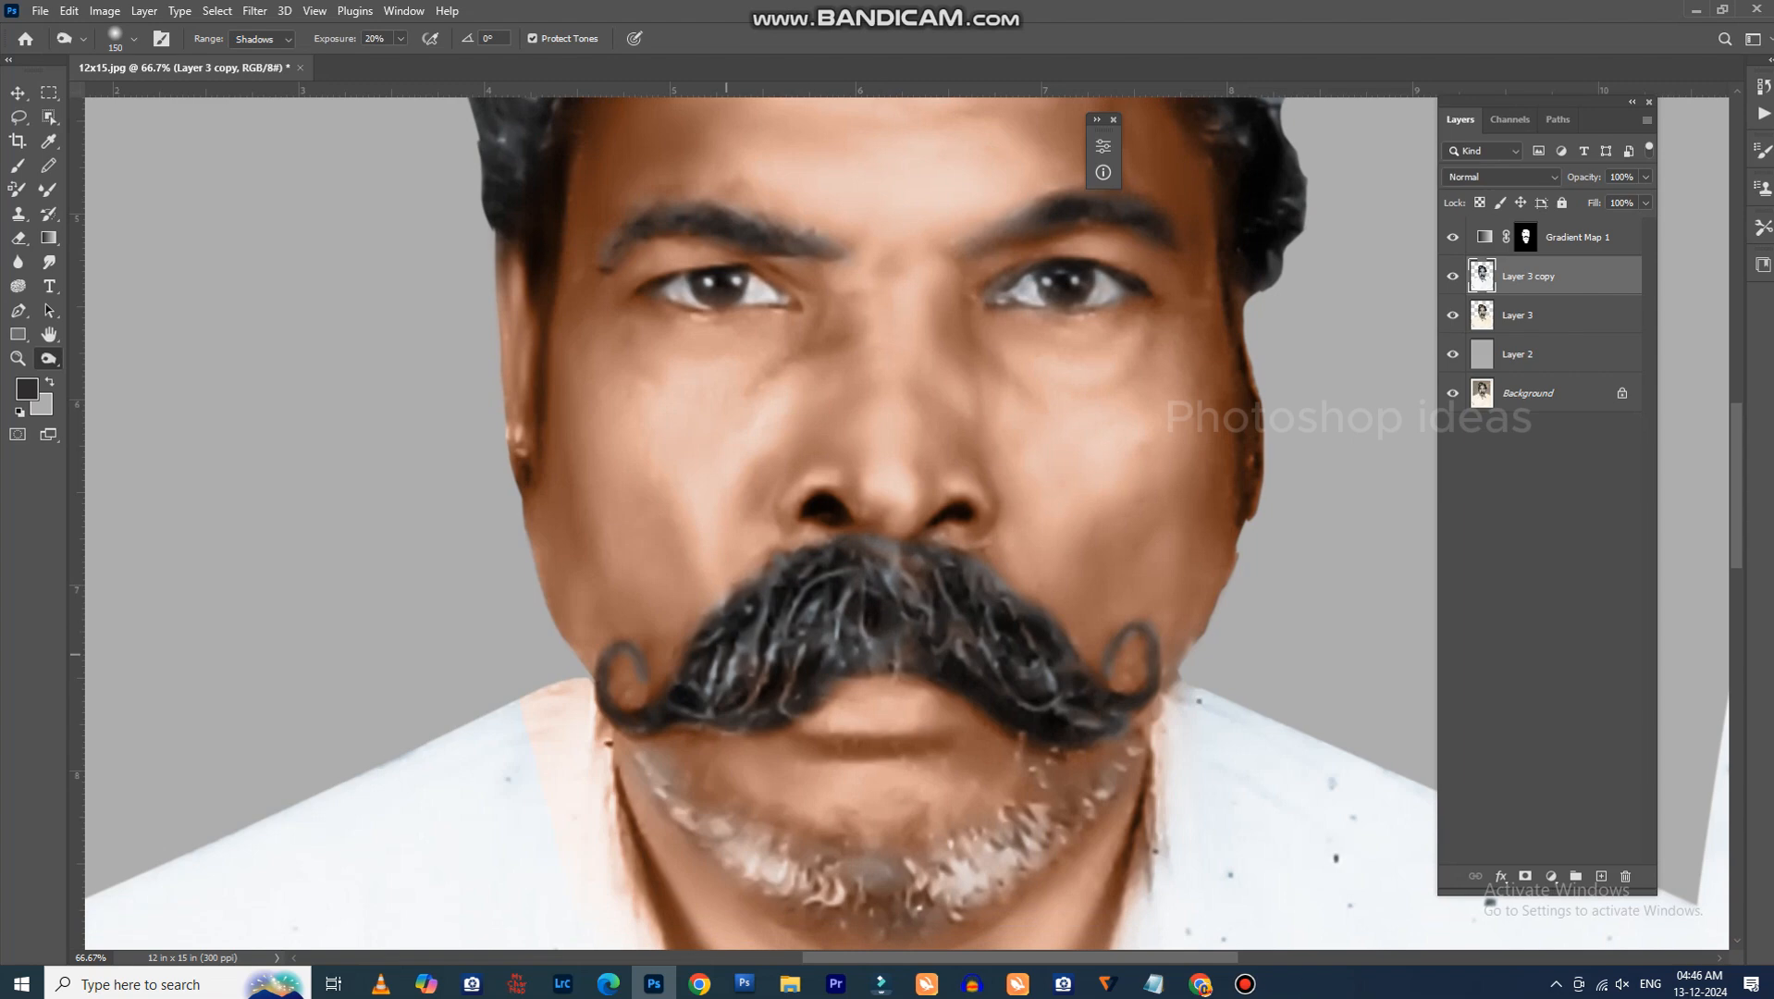
drag(950, 585, 1055, 683)
Burn the hair darker across the crown and down both sides with a 250 to 300-pixel brush at 20% exposure.
scroll(1088, 704, up, 10)
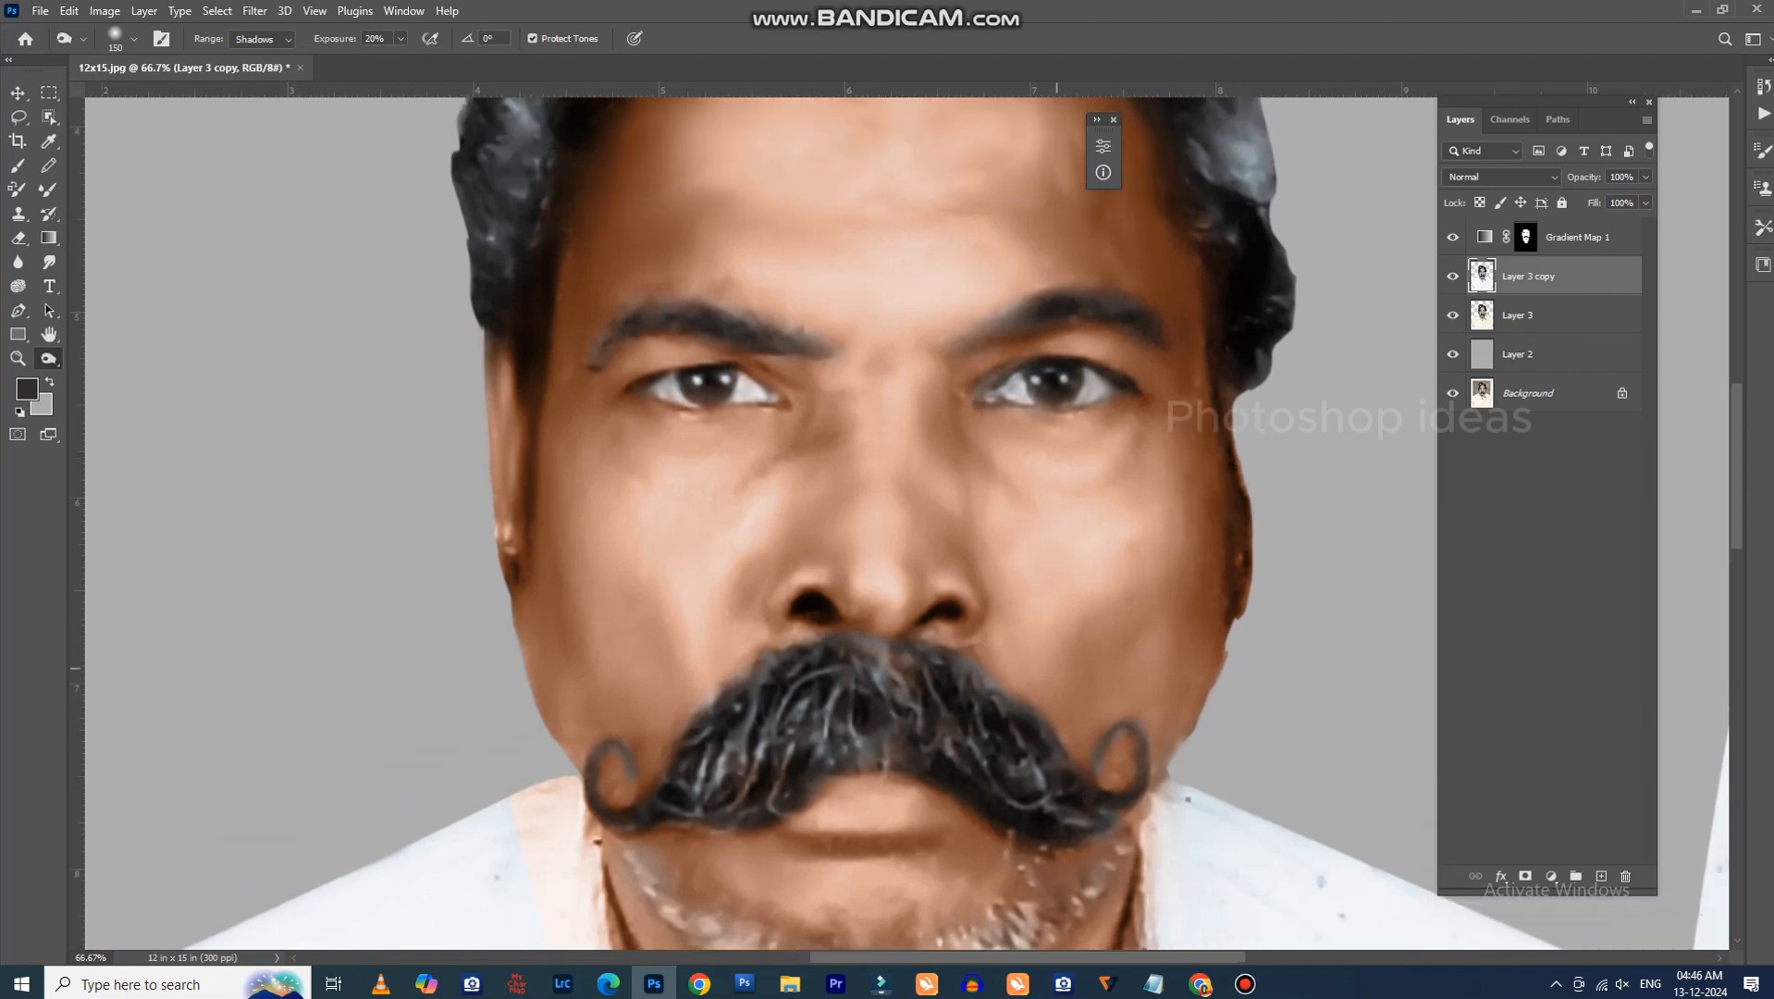
mouse_move(1129, 462)
mouse_down()
mouse_move(1101, 379)
mouse_move(986, 330)
mouse_up()
key(])
key(])
key(])
mouse_move(998, 454)
mouse_down()
mouse_move(983, 427)
mouse_move(717, 298)
mouse_up()
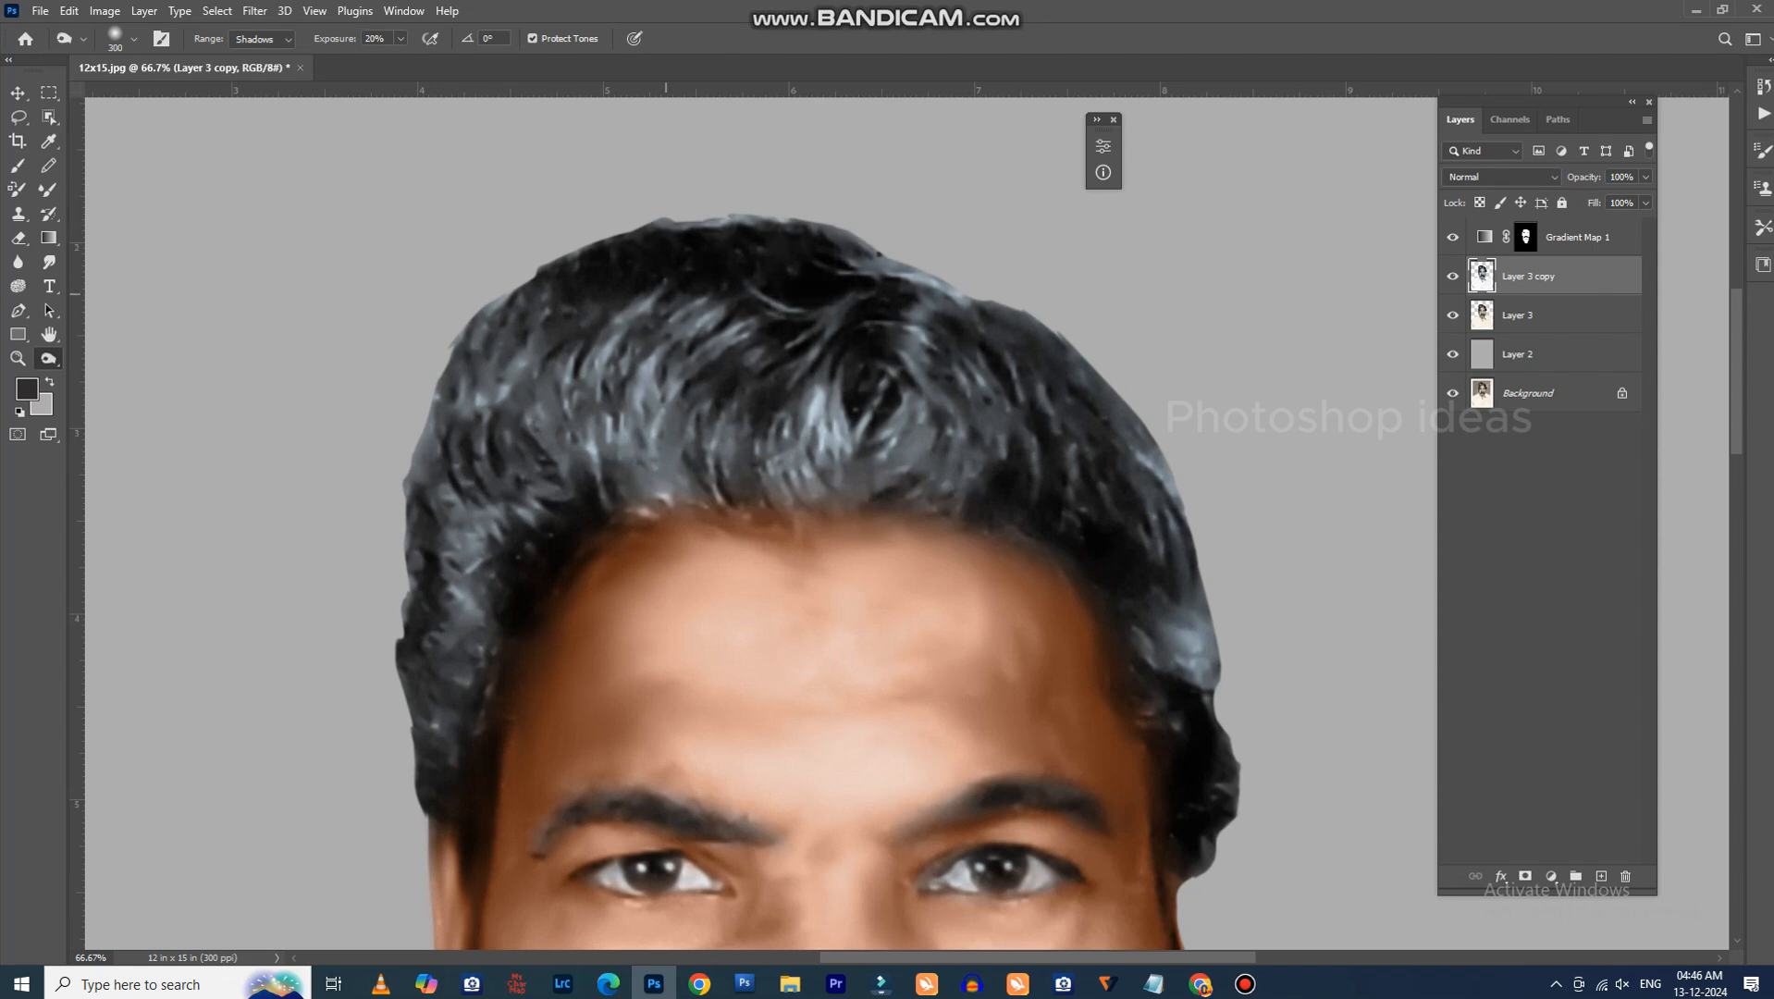
mouse_move(546, 361)
mouse_down()
mouse_move(509, 389)
mouse_move(470, 578)
mouse_up()
key([)
drag(661, 347, 648, 426)
click(844, 467)
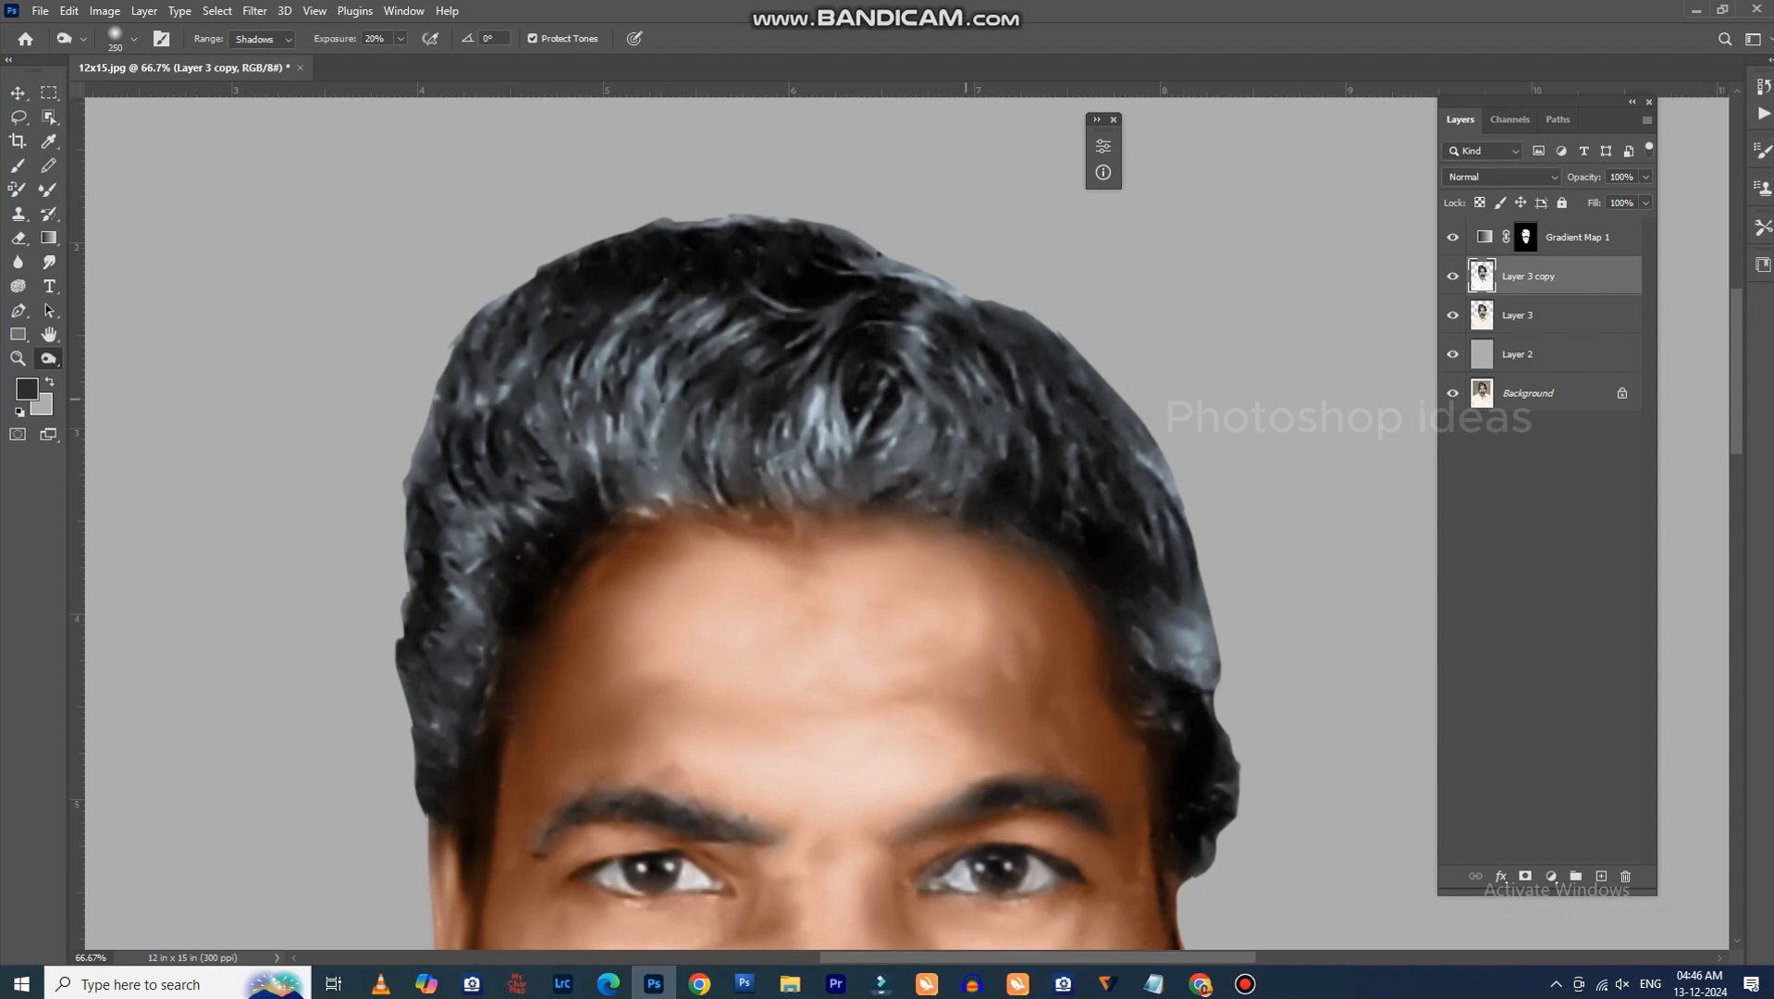
click(974, 421)
mouse_move(1197, 721)
mouse_down()
mouse_move(1174, 563)
mouse_move(1215, 490)
mouse_up()
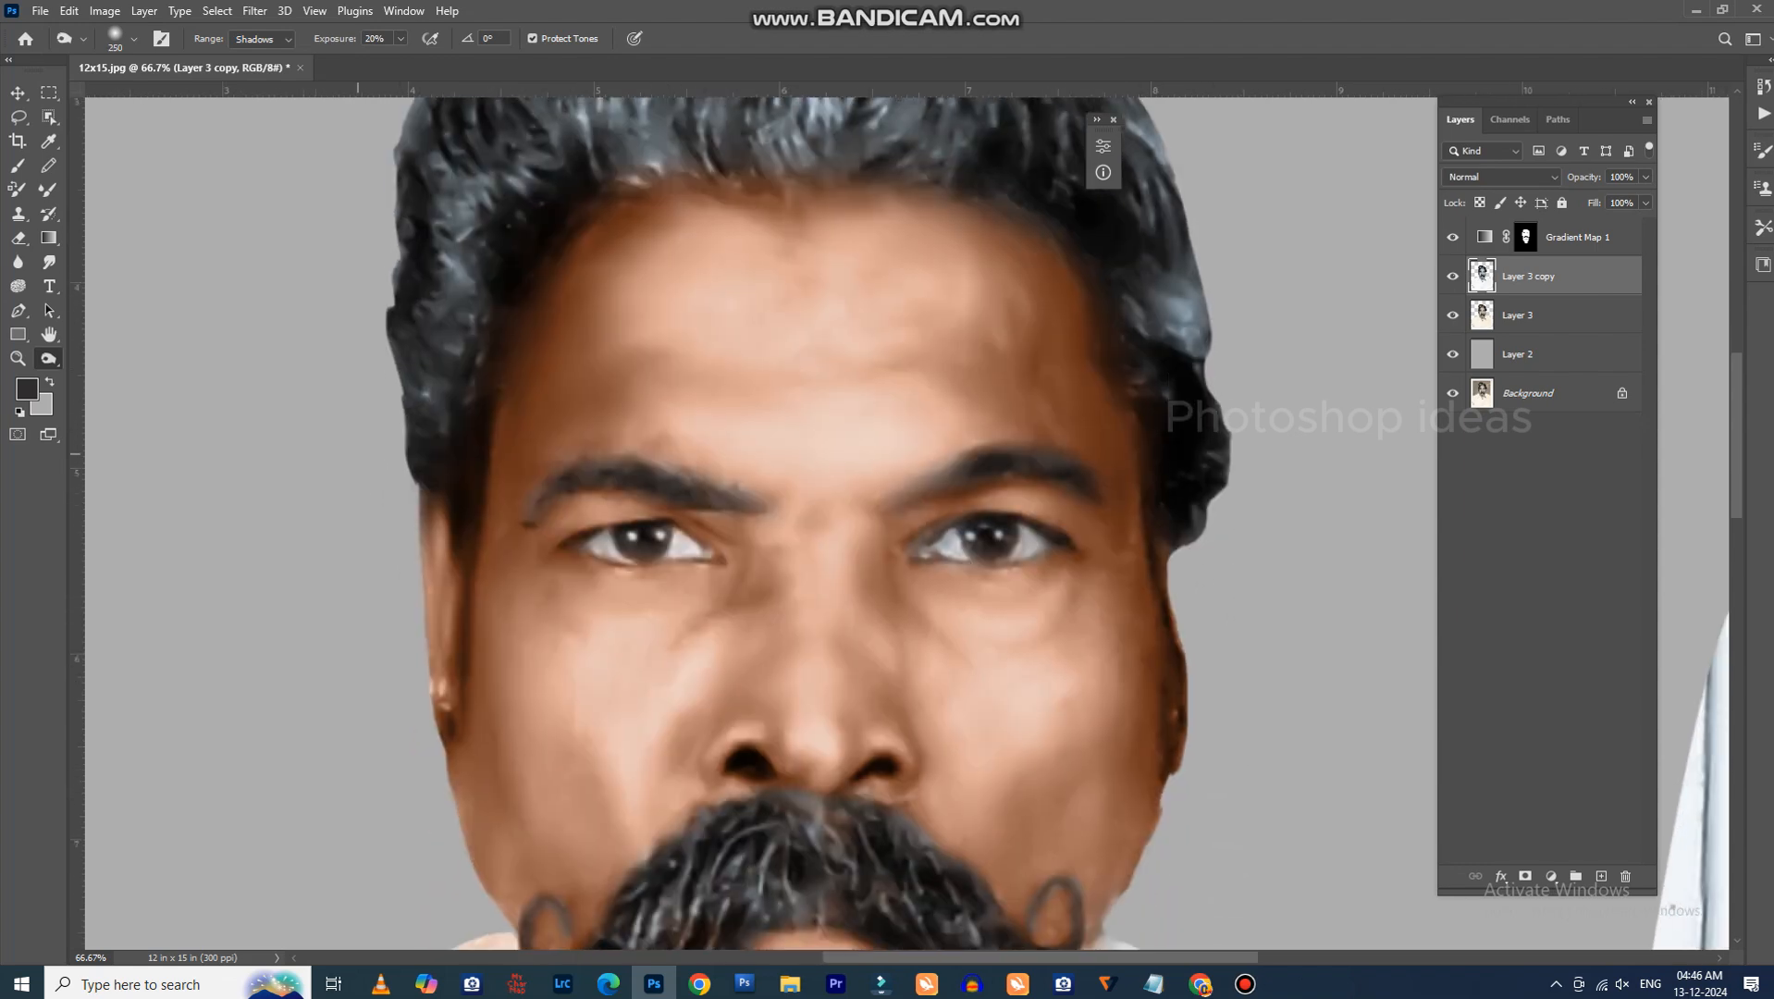
drag(434, 446, 423, 357)
key(ctrl+minus)
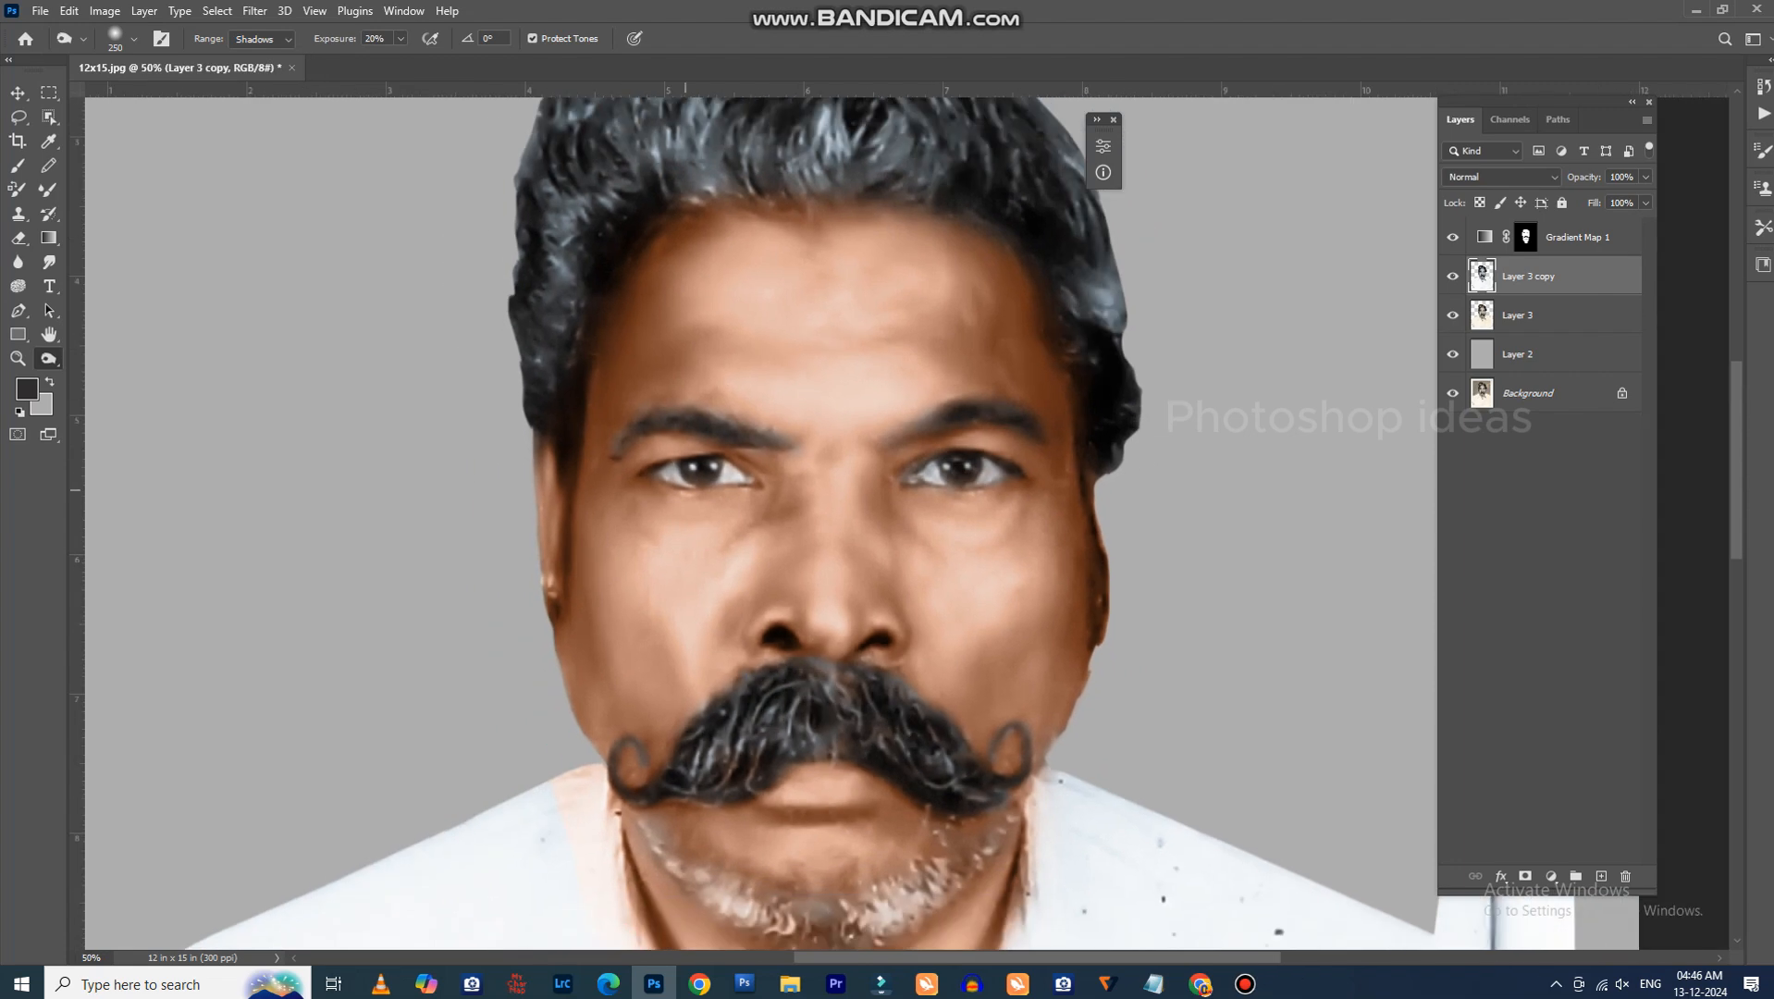
key(ctrl+plus)
key(ctrl+plus)
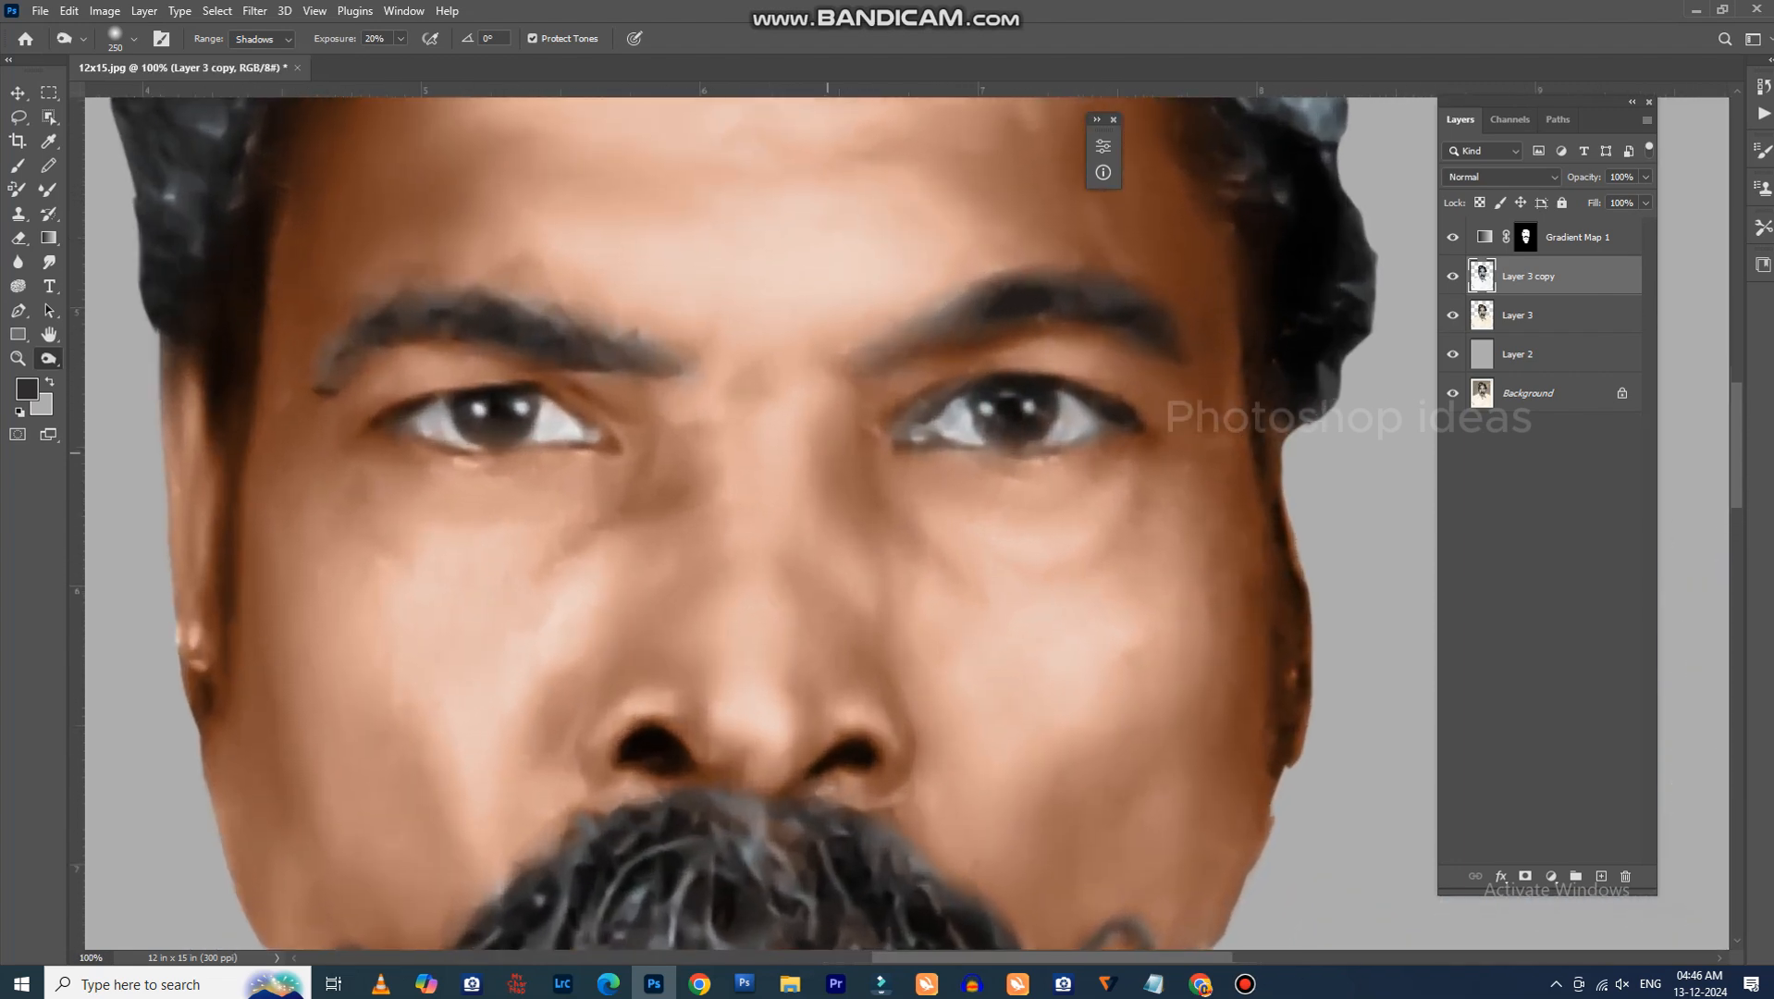
key(ctrl+plus)
key(ctrl+plus)
drag(1048, 365, 888, 652)
key([)
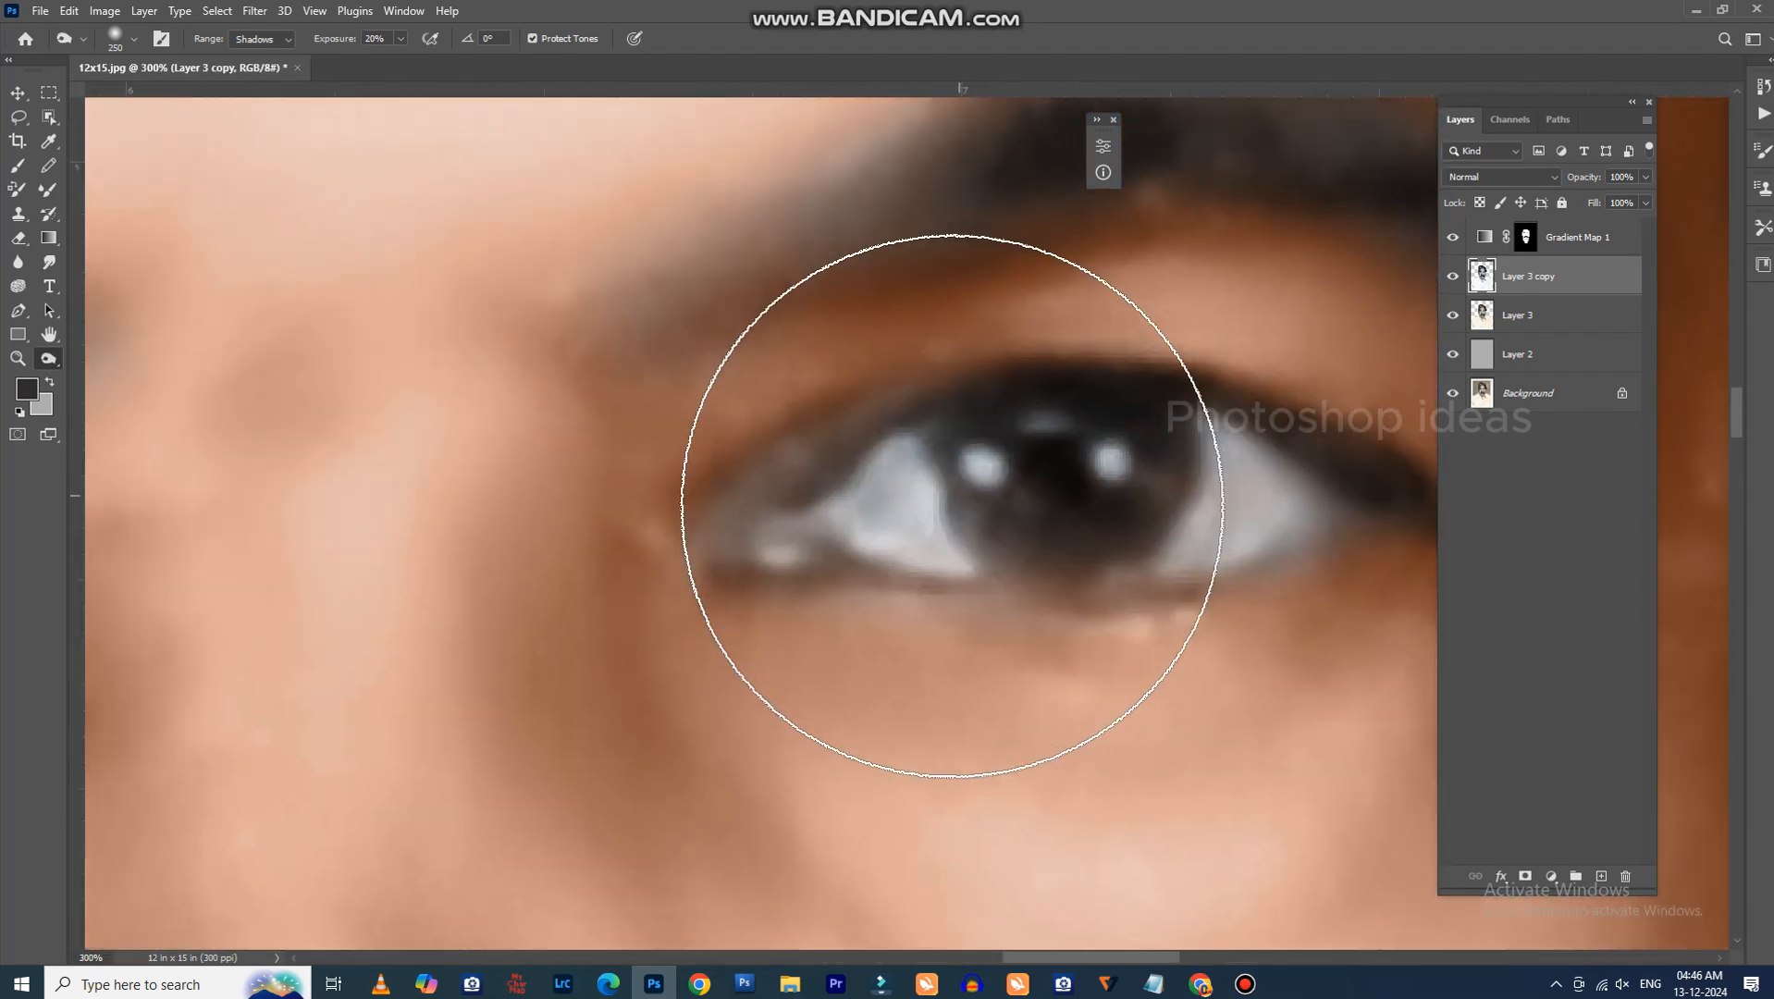
key([)
key([)
key([)
key([)
key([)
key([)
key([)
key([)
key([)
key([)
key([)
key([)
key([)
key([)
key([)
key([)
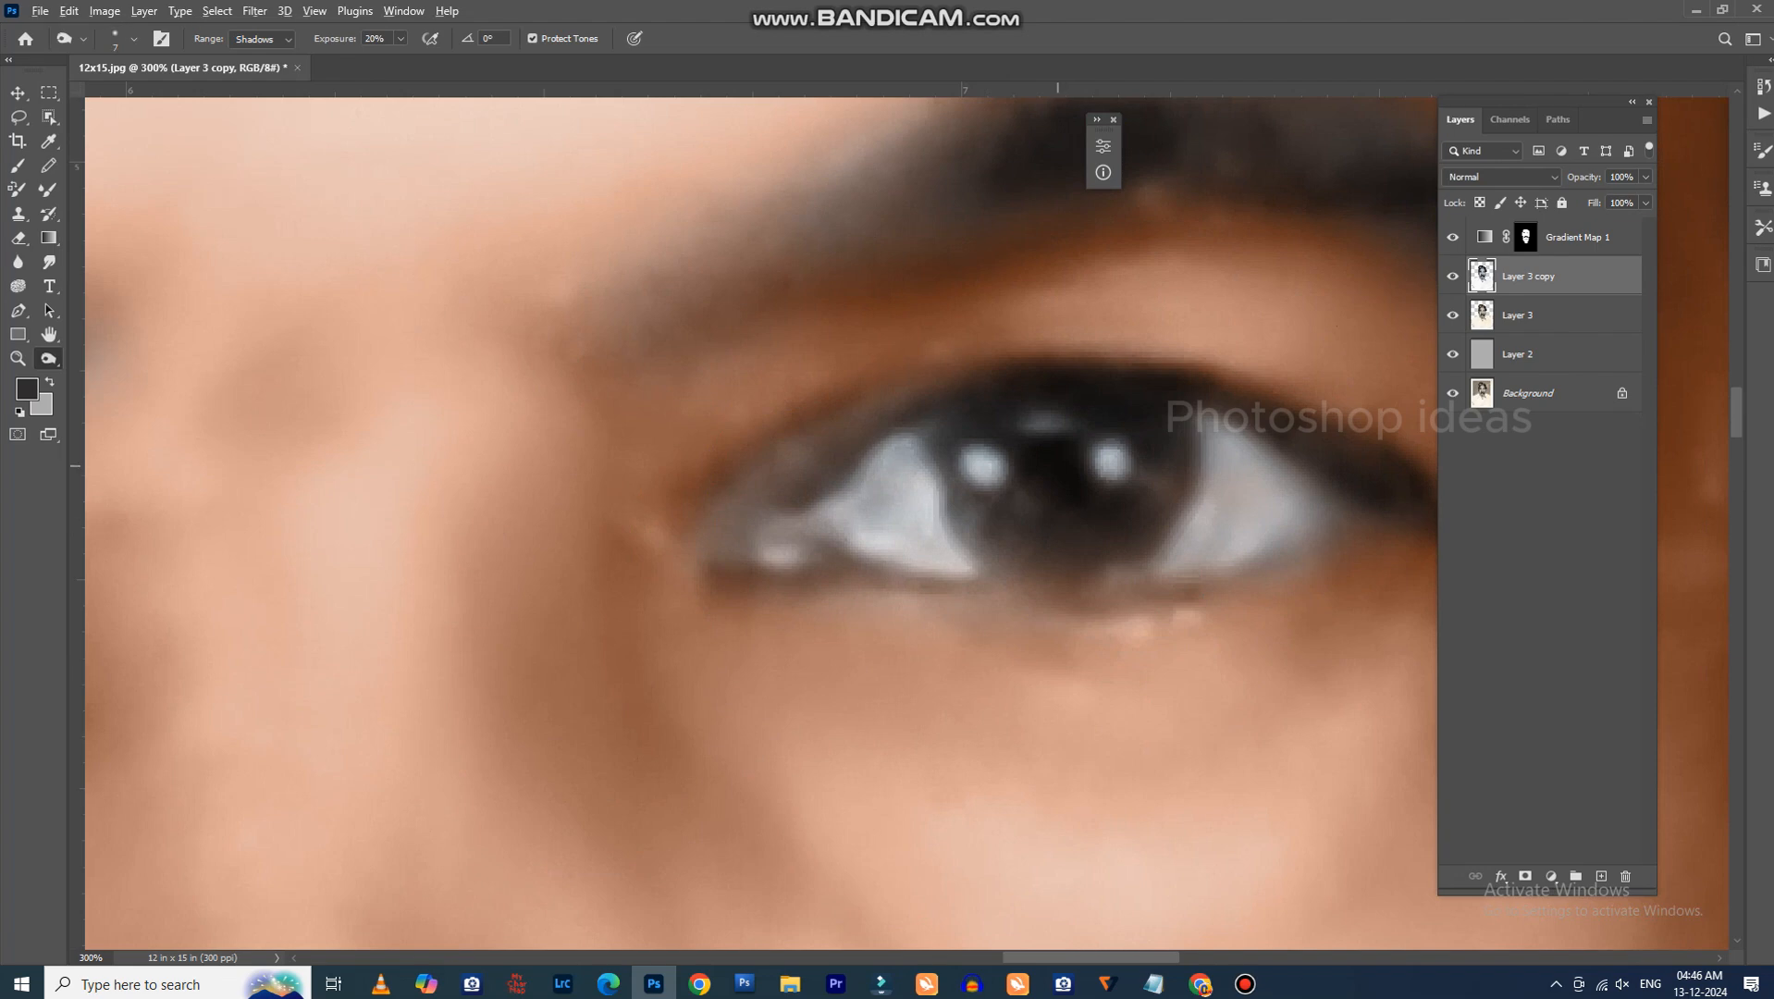
Paint a dark rim around the iris of the enlarged eye on Layer 3 copy using a 7-pixel black brush at 30% opacity.
key(b)
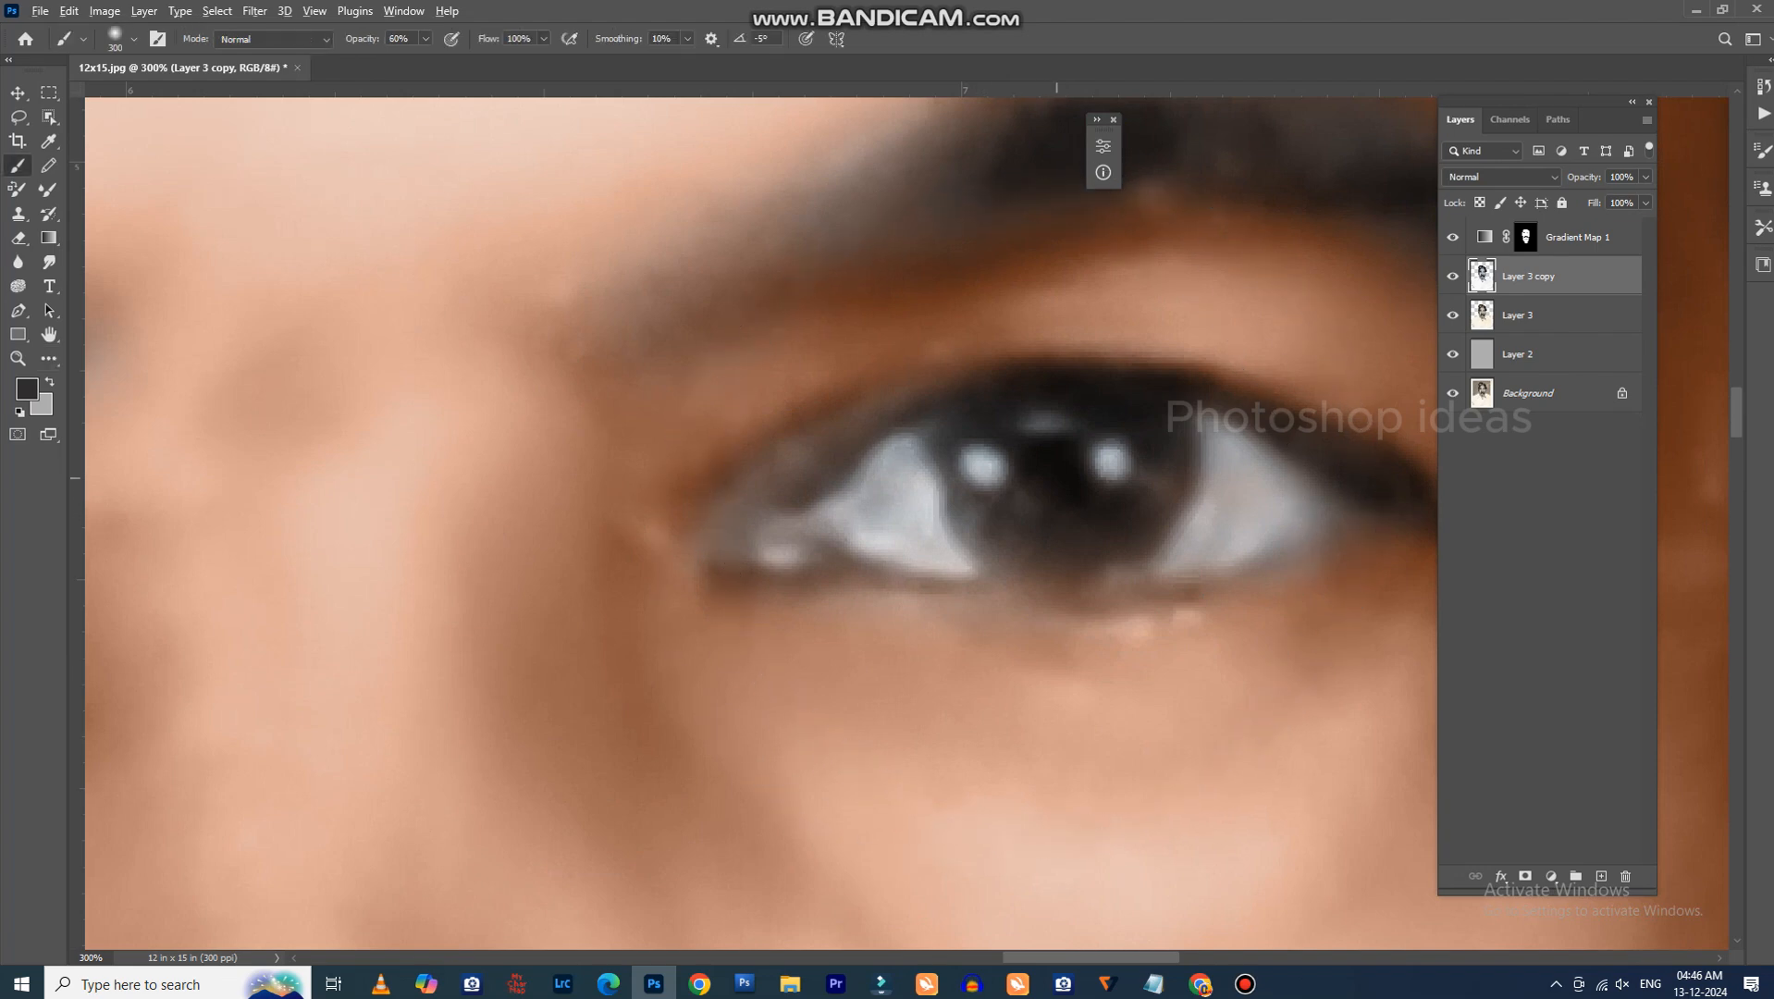
key([)
key([)
key([)
key([)
key([)
key([)
key([)
key([)
key([)
key([)
key([)
key([)
key([)
key([)
key([)
key([)
key([)
key([)
key(1)
drag(926, 451, 1043, 592)
drag(955, 530, 978, 552)
drag(1187, 509, 1159, 554)
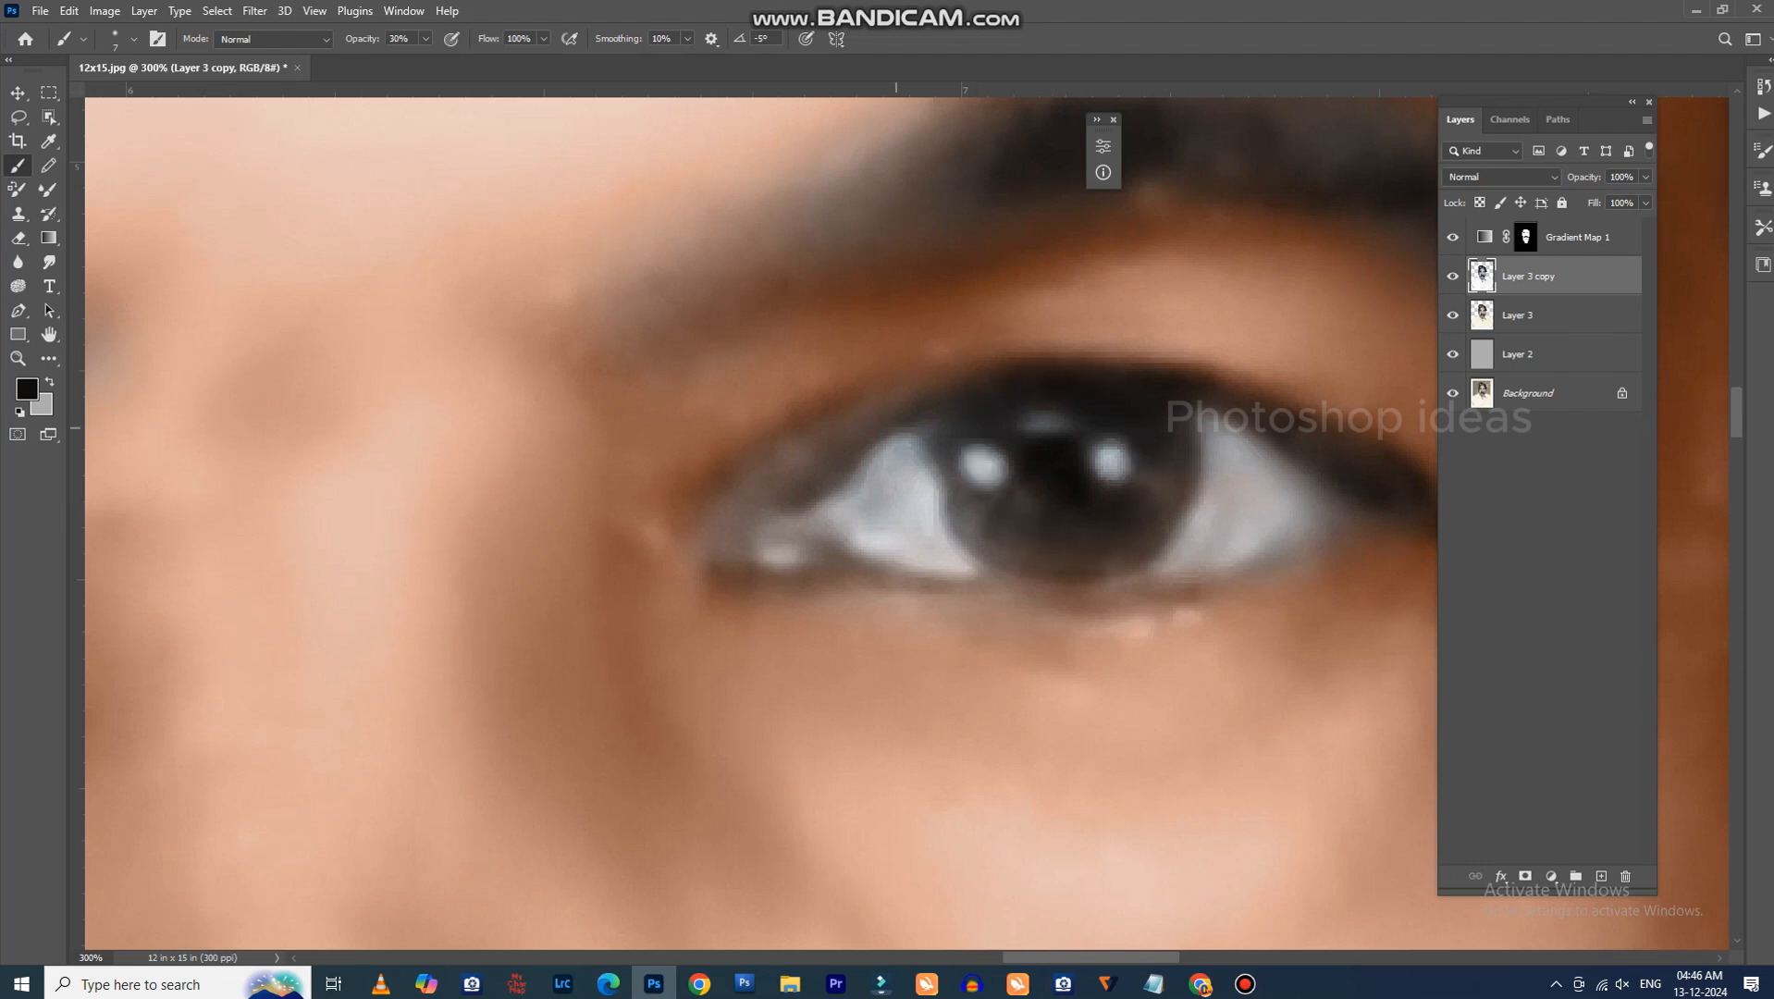
mouse_move(927, 426)
mouse_down()
mouse_move(942, 488)
mouse_move(1085, 572)
mouse_up()
mouse_move(1195, 429)
mouse_down()
mouse_move(1144, 549)
mouse_move(1094, 565)
mouse_up()
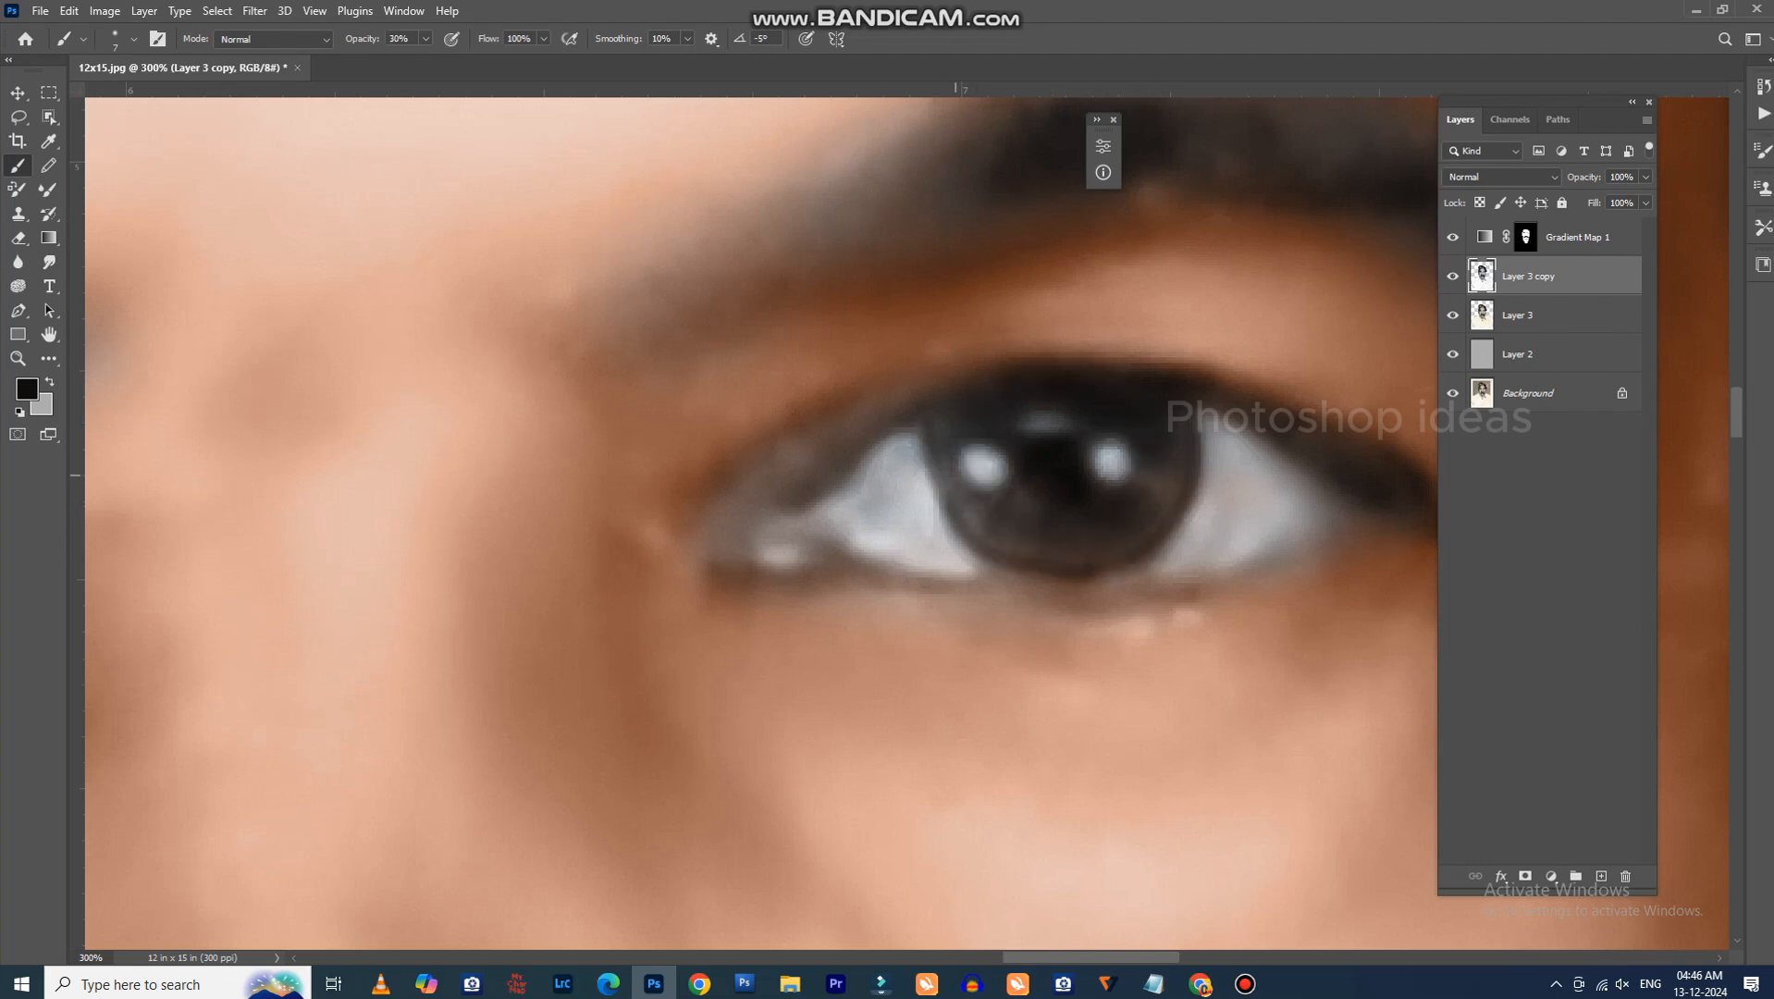
Darken the iris outlines of both eyes on Layer 3 copy with a small black brush at 30% opacity.
mouse_move(932, 422)
mouse_down()
mouse_move(953, 511)
mouse_move(992, 549)
mouse_up()
drag(444, 550, 995, 531)
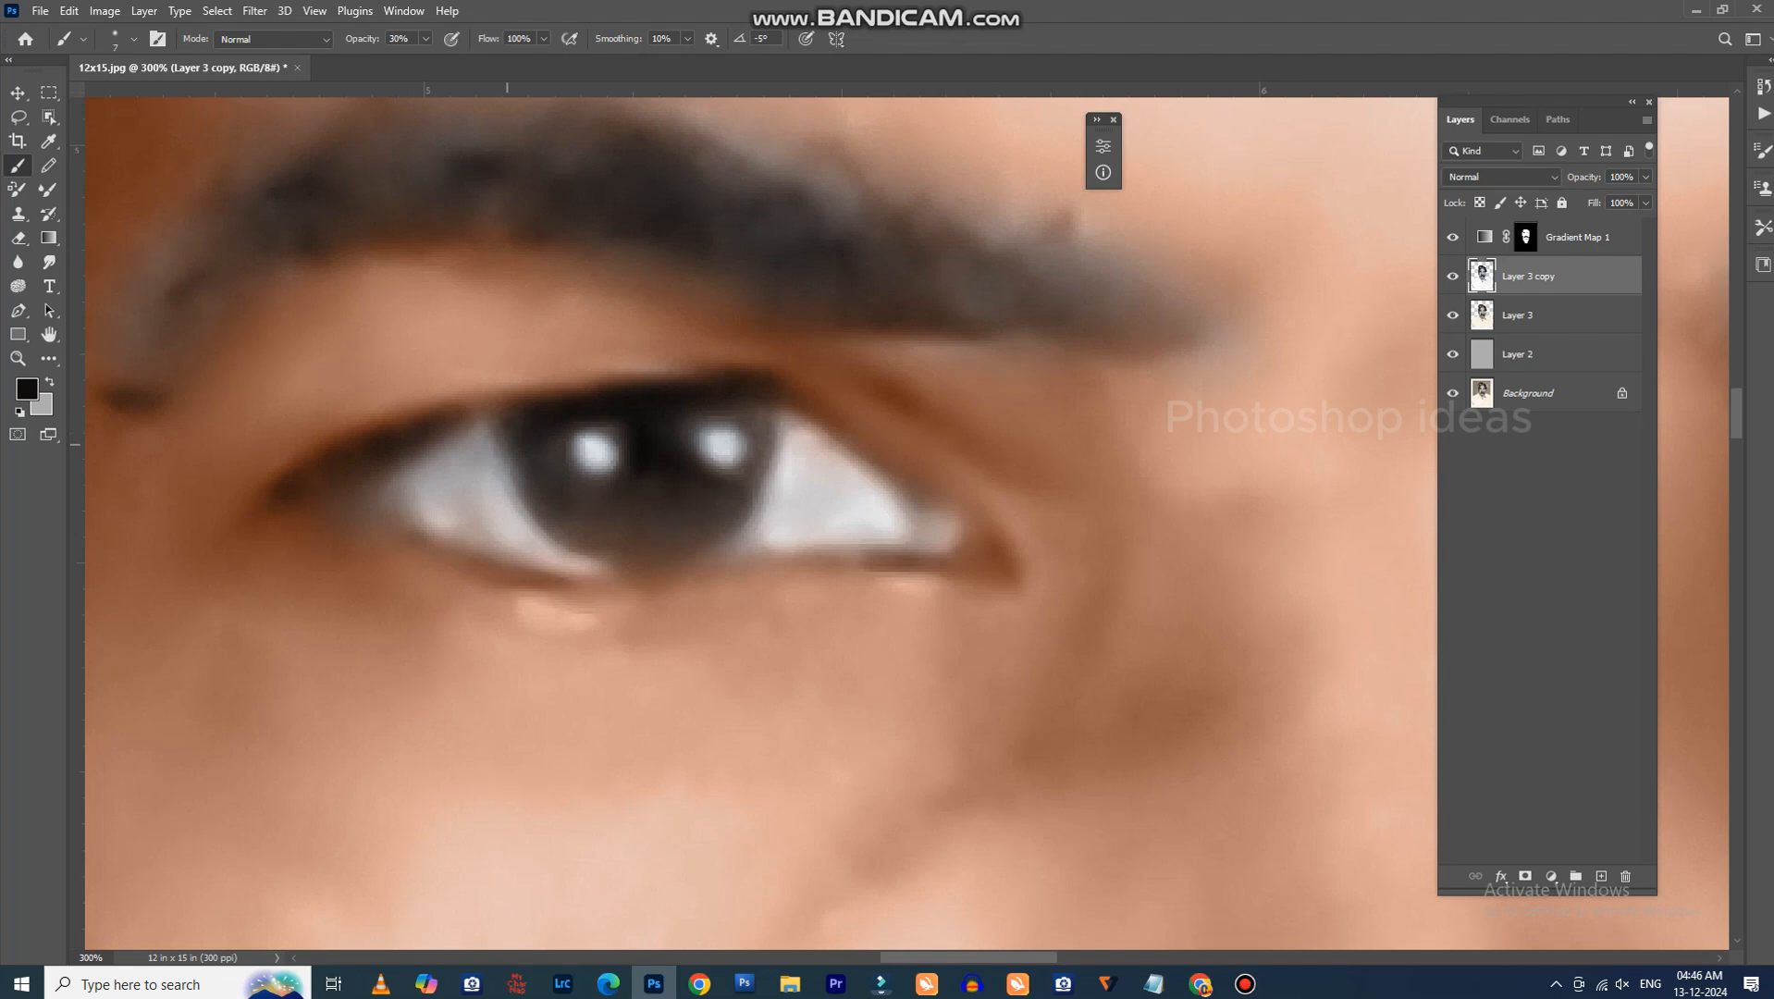
drag(507, 444, 635, 575)
key(ctrl+z)
drag(506, 432, 622, 571)
mouse_move(776, 408)
mouse_down()
mouse_move(776, 482)
mouse_move(741, 535)
mouse_move(679, 559)
mouse_move(580, 549)
mouse_up()
key(ctrl+z)
key(ctrl+minus)
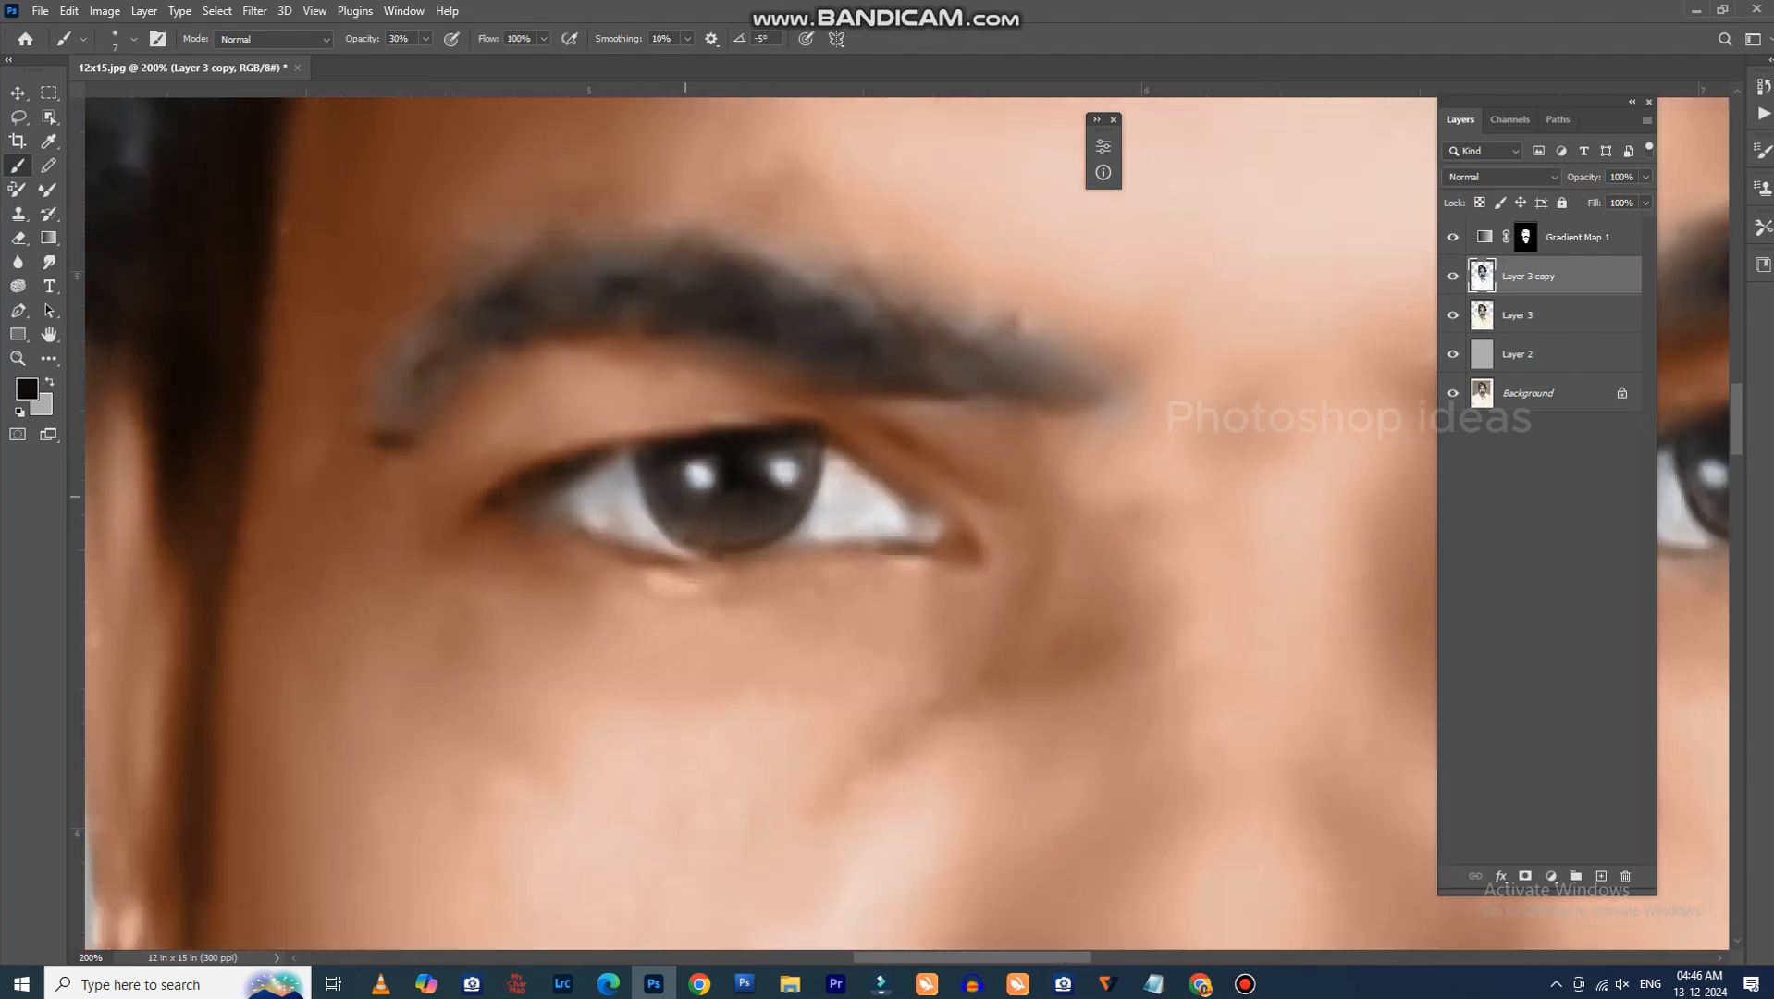
key(ctrl+minus)
key(ctrl+plus)
key(ctrl+plus)
mouse_move(507, 435)
mouse_down()
mouse_move(571, 560)
mouse_move(629, 572)
mouse_up()
Darken the iris outline and the lower lid line of the eye on the image's right side with the black brush.
key(ctrl+minus)
key(ctrl+minus)
key(ctrl+minus)
key(ctrl+minus)
key(ctrl+minus)
drag(1136, 493, 990, 506)
key(ctrl+plus)
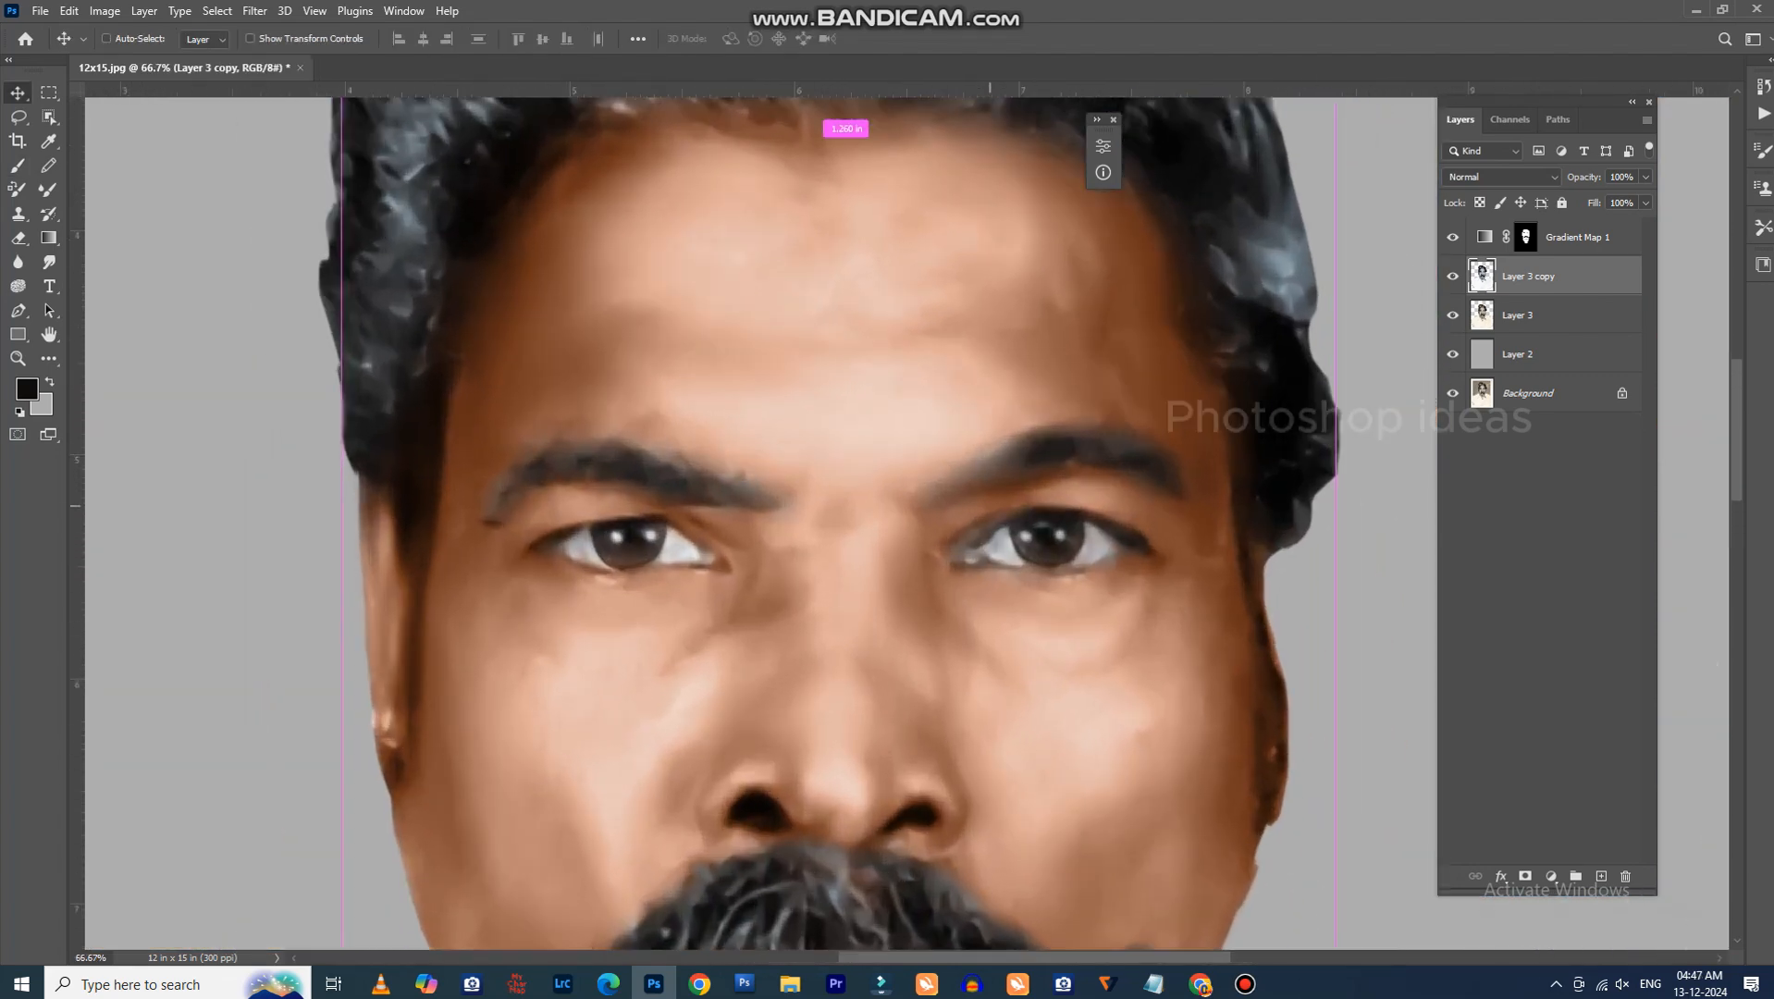
key(ctrl+plus)
key(ctrl+plus)
key(ctrl+plus)
key(ctrl+plus)
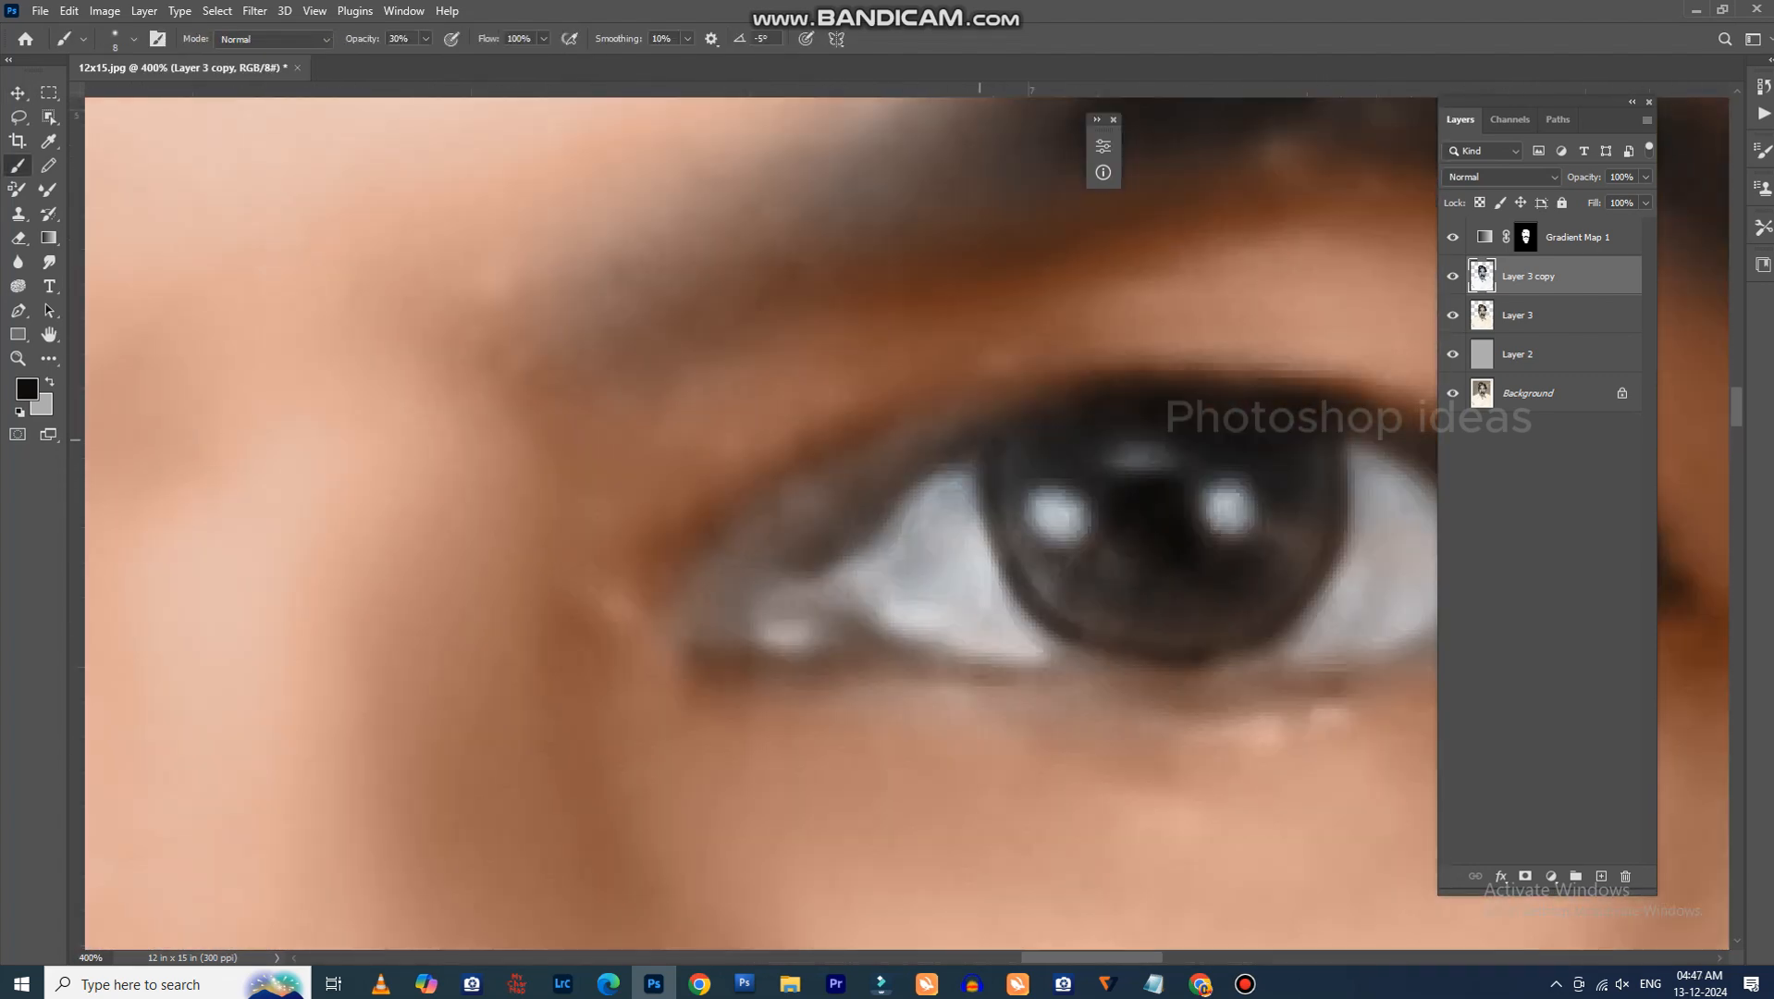
mouse_move(975, 453)
mouse_down()
mouse_move(901, 488)
mouse_move(981, 652)
mouse_move(1031, 660)
mouse_up()
mouse_move(1140, 612)
mouse_down()
mouse_move(819, 447)
mouse_move(717, 497)
mouse_up()
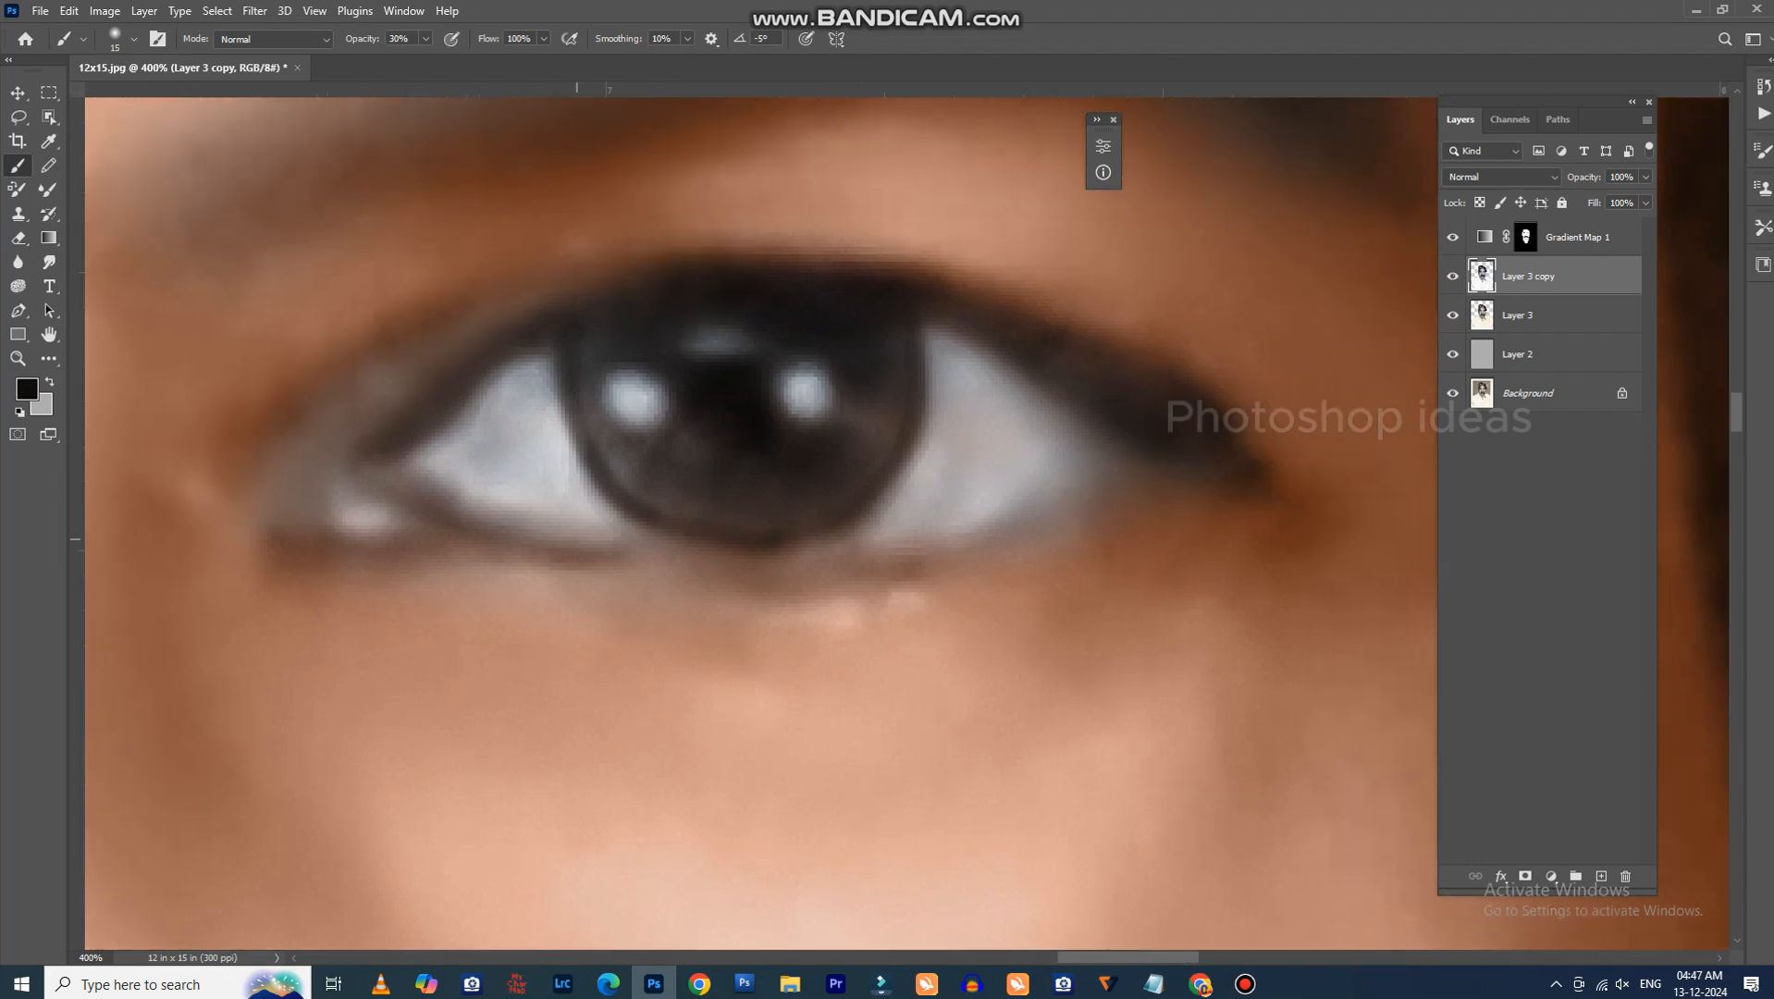
drag(626, 548, 967, 537)
drag(951, 338, 1124, 449)
drag(691, 529, 1074, 550)
Paint darker upper and lower lid lines around the eye on the image's left side with the black brush.
drag(832, 356, 1249, 375)
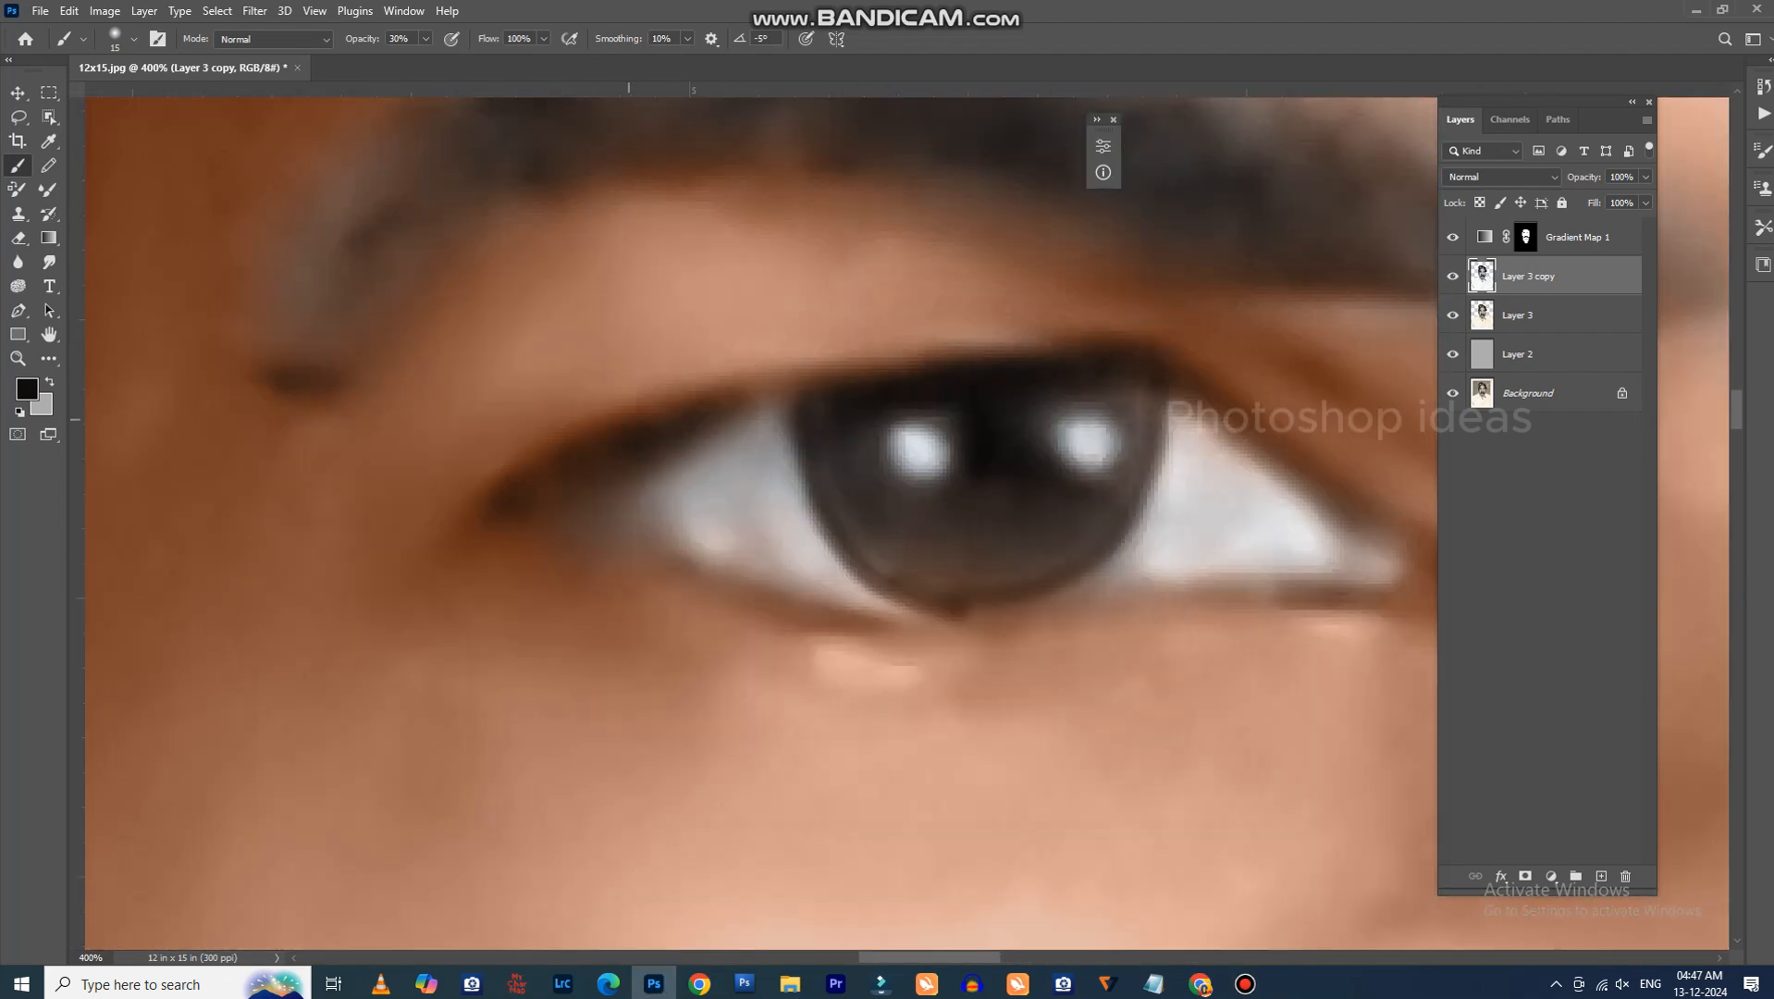
drag(629, 421, 560, 397)
drag(874, 546, 584, 613)
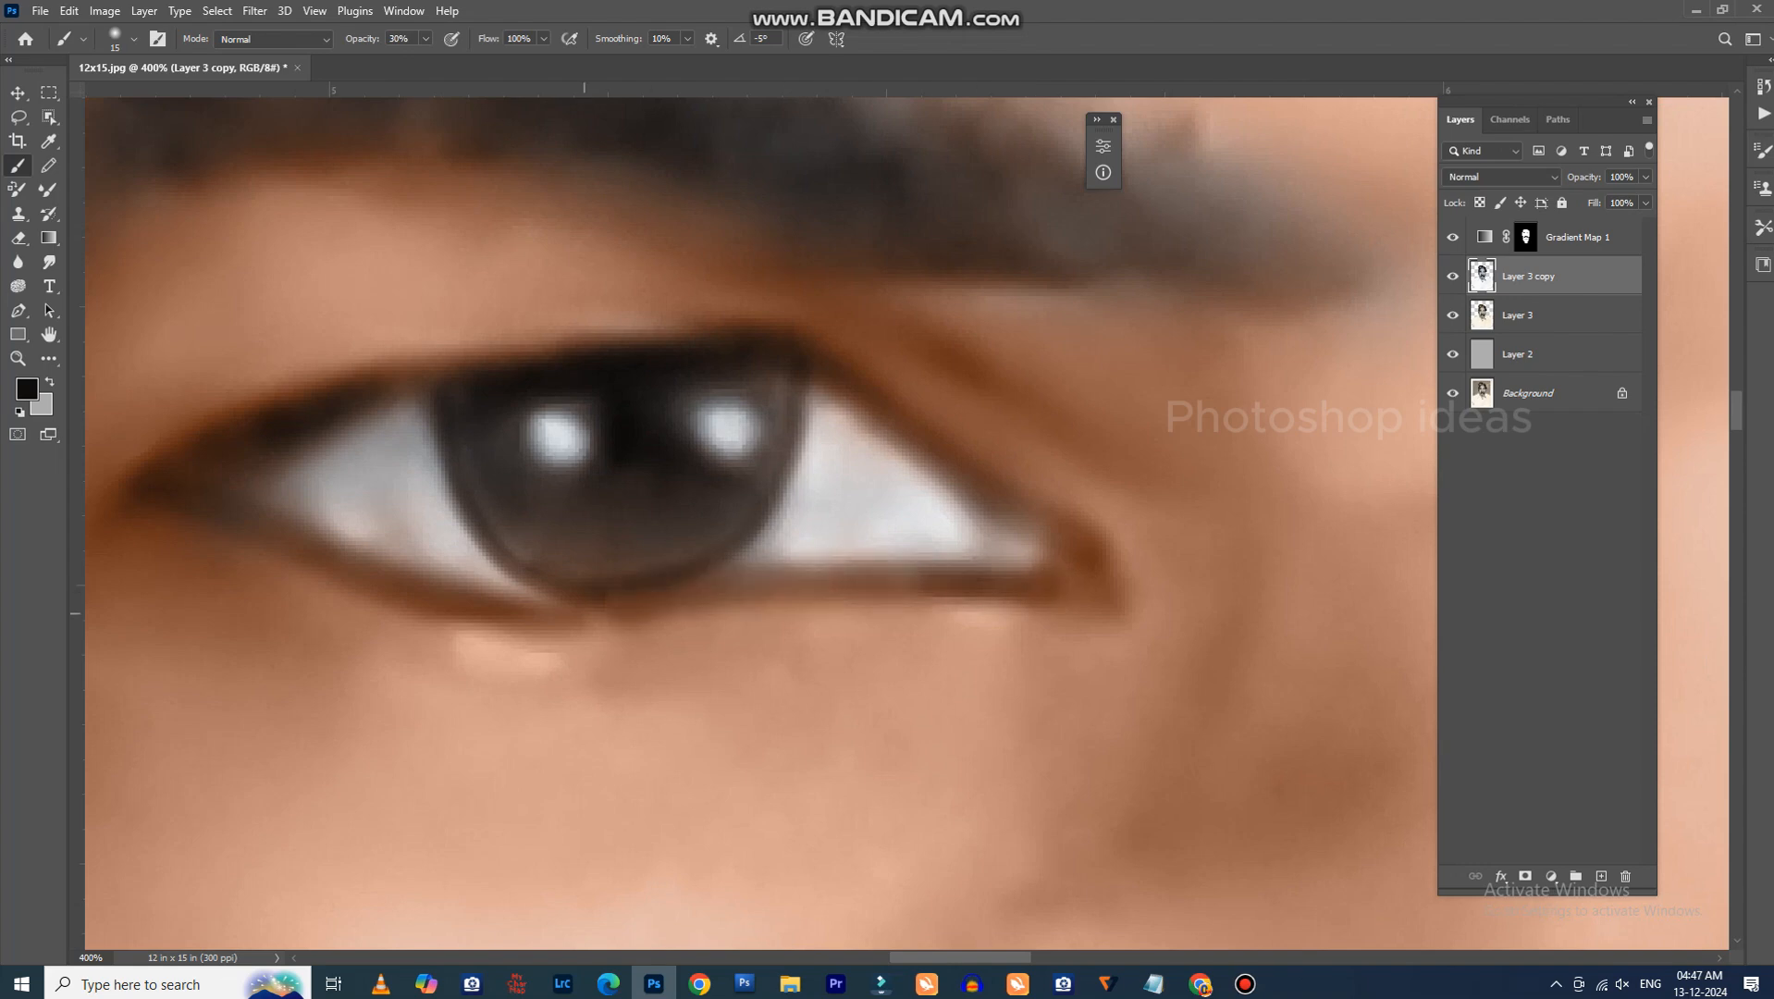
key(ctrl+minus)
key(ctrl+minus)
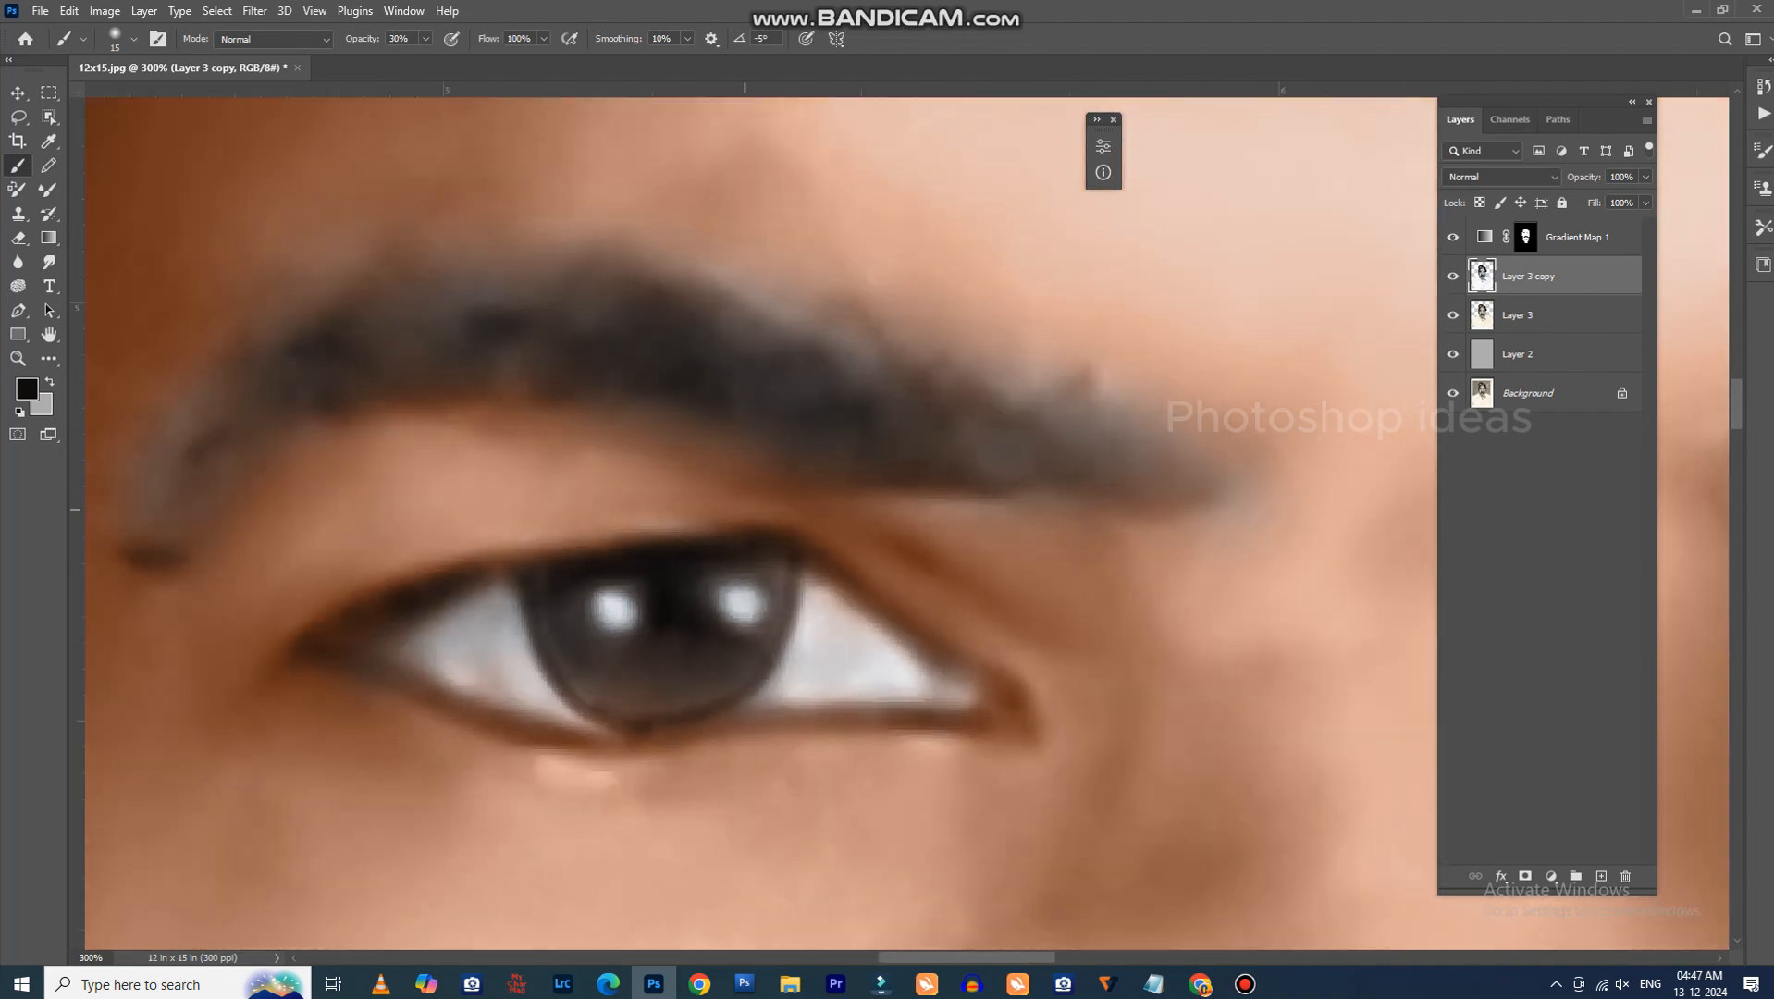
scroll(758, 522, left, 2)
key(ctrl+minus)
key(ctrl+minus)
key(ctrl+minus)
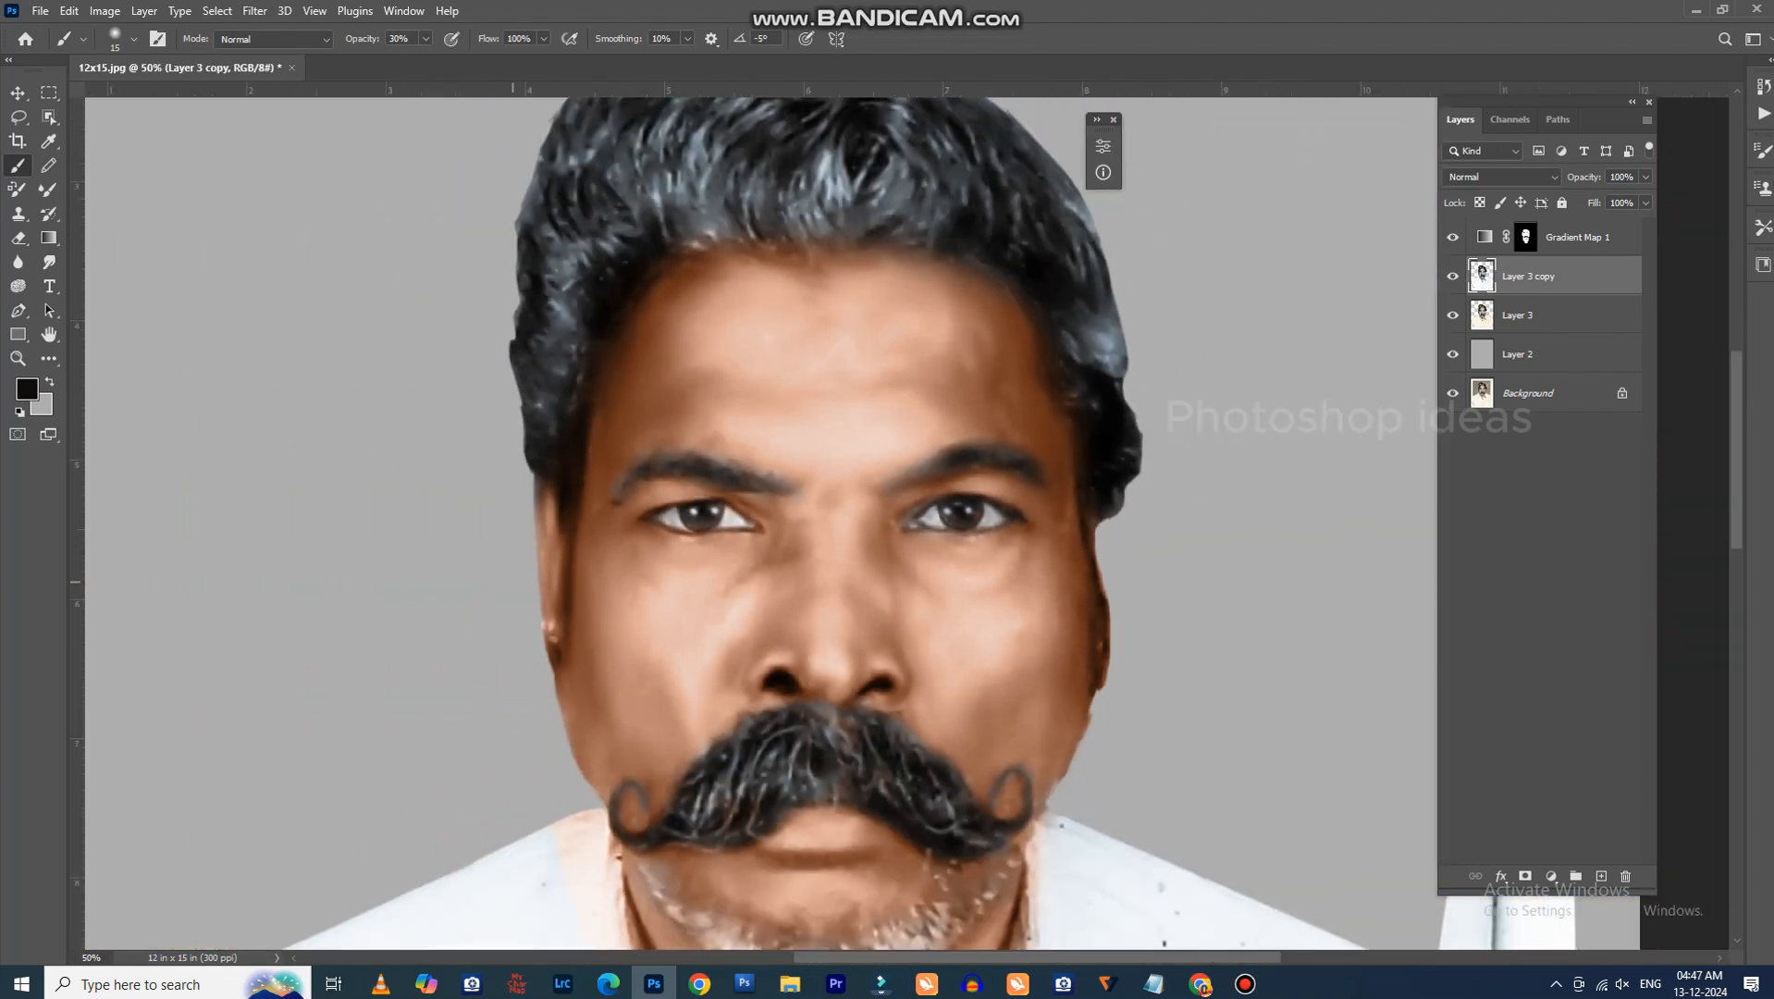
Reinforce the mustache's curled tip on the image's left side with soft black brush strokes.
scroll(759, 523, up, 3)
key(ctrl+plus)
drag(648, 814, 766, 331)
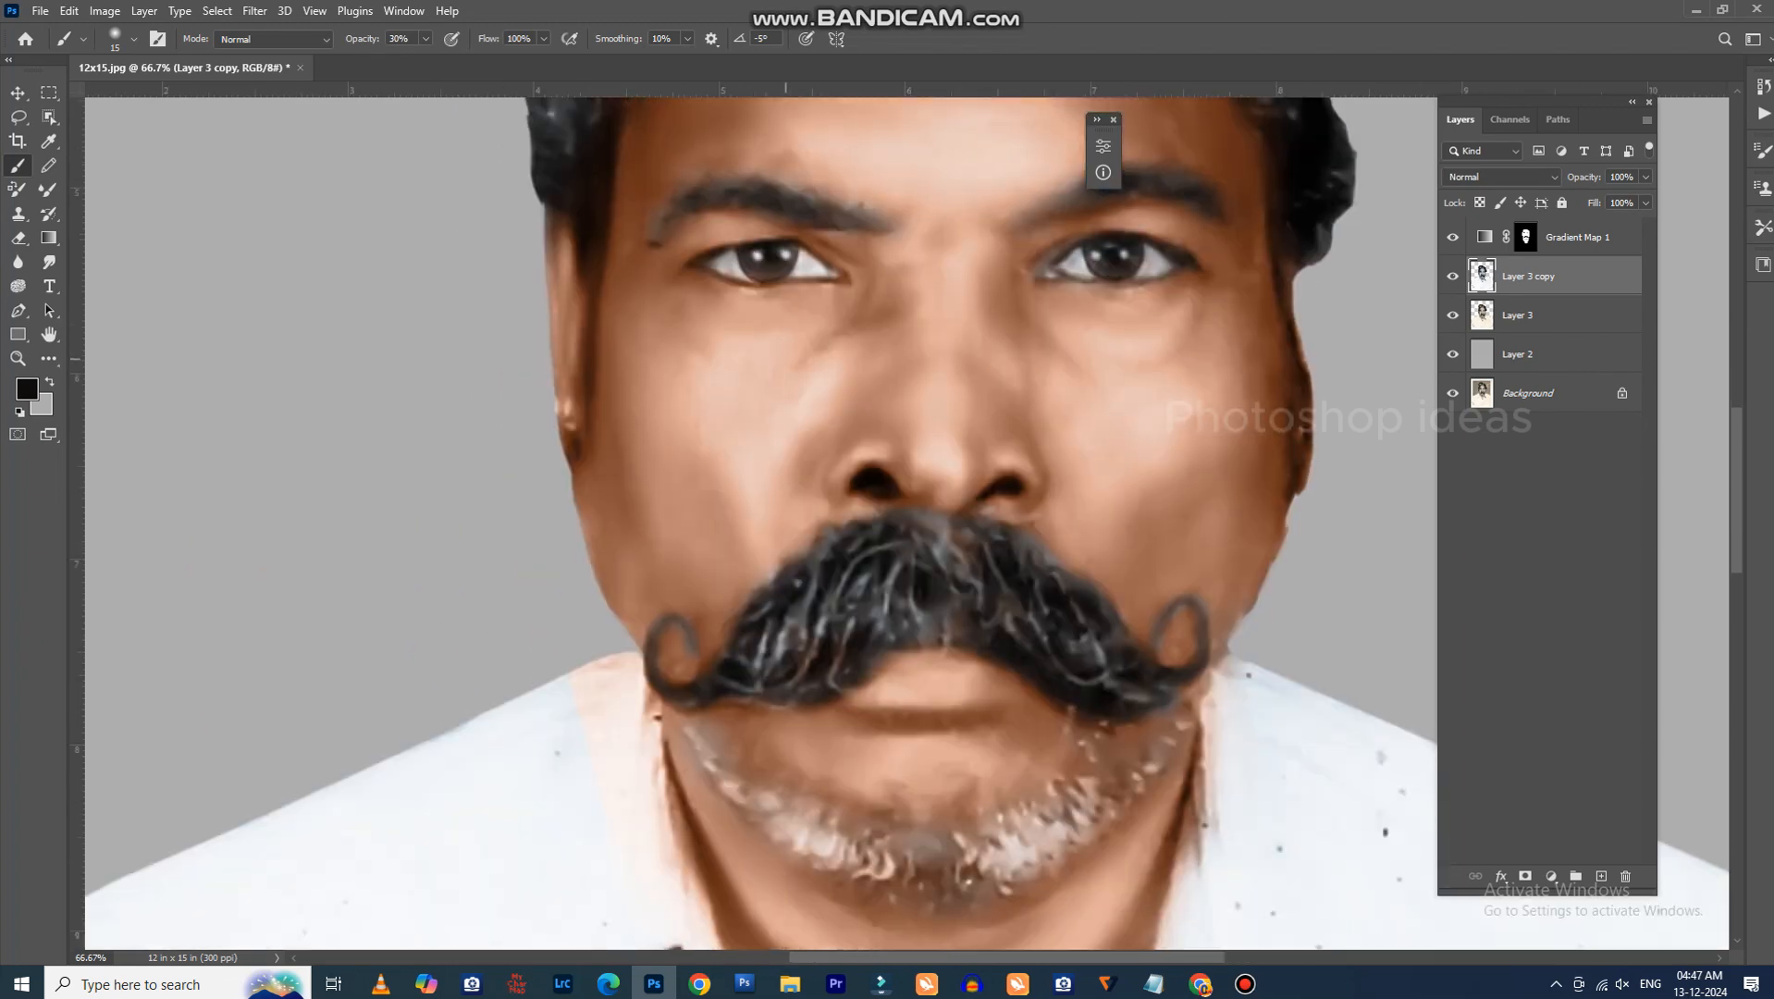
mouse_move(660, 654)
mouse_down()
mouse_move(662, 429)
mouse_move(674, 679)
mouse_move(684, 581)
mouse_move(646, 656)
mouse_up()
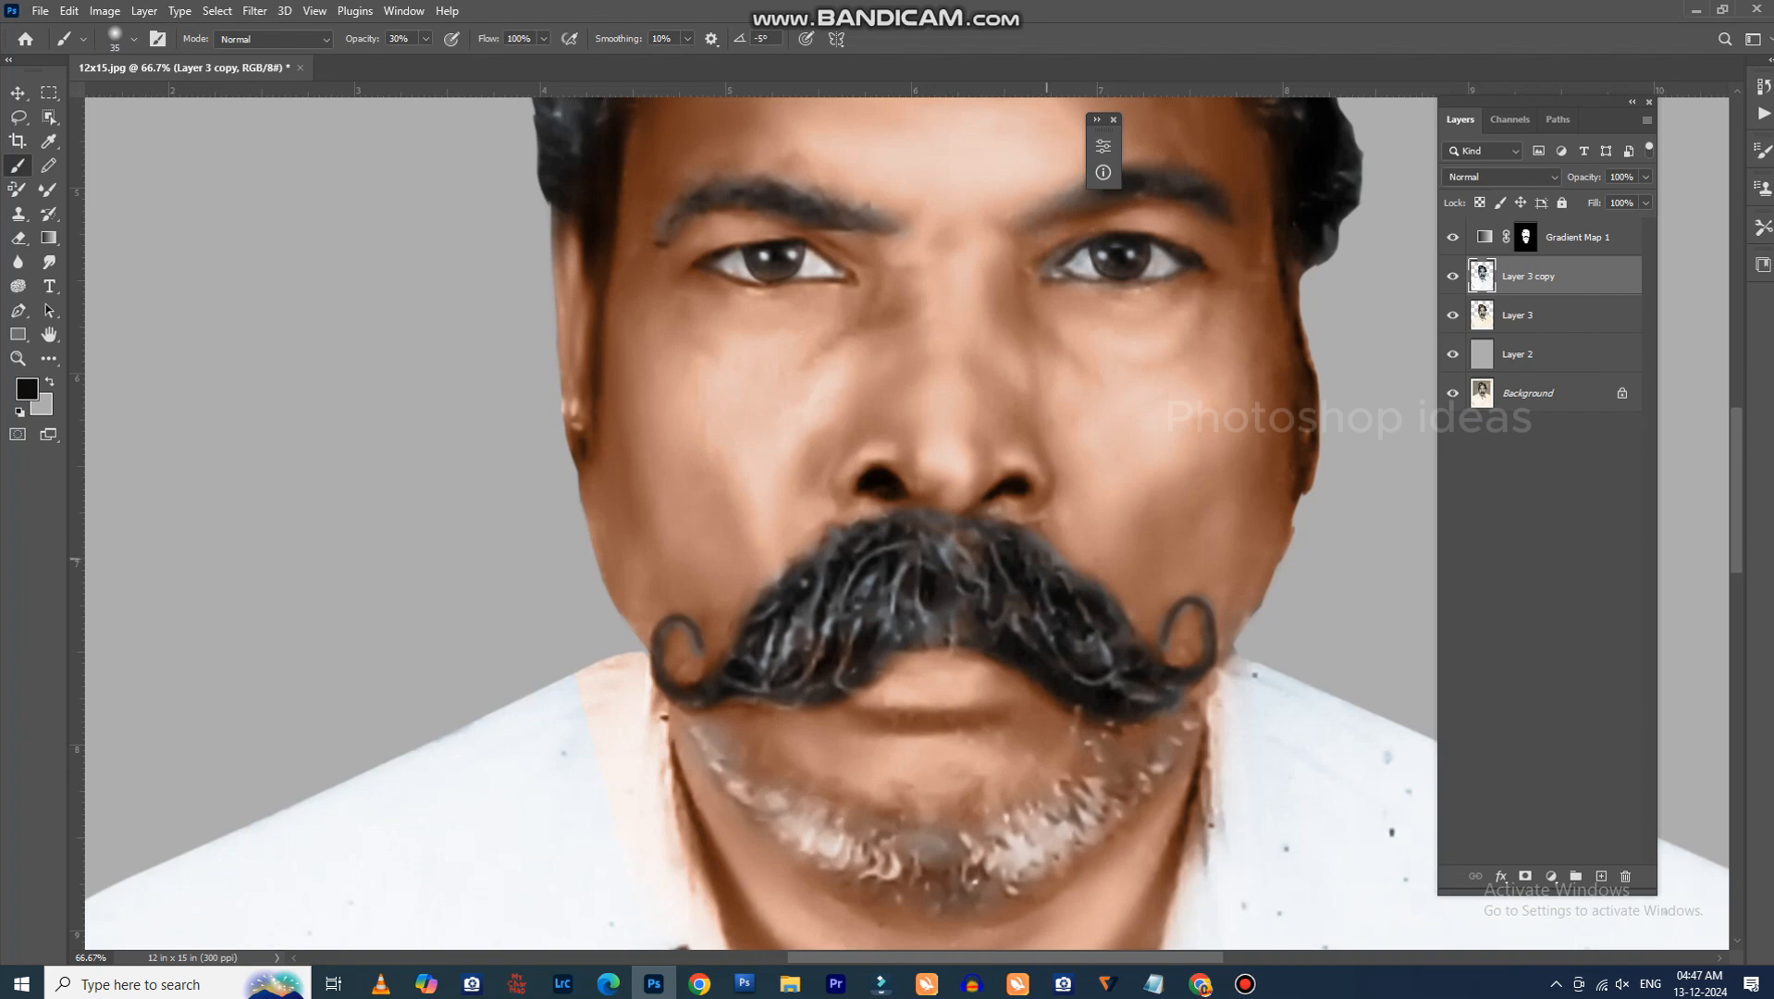
key(ctrl+plus)
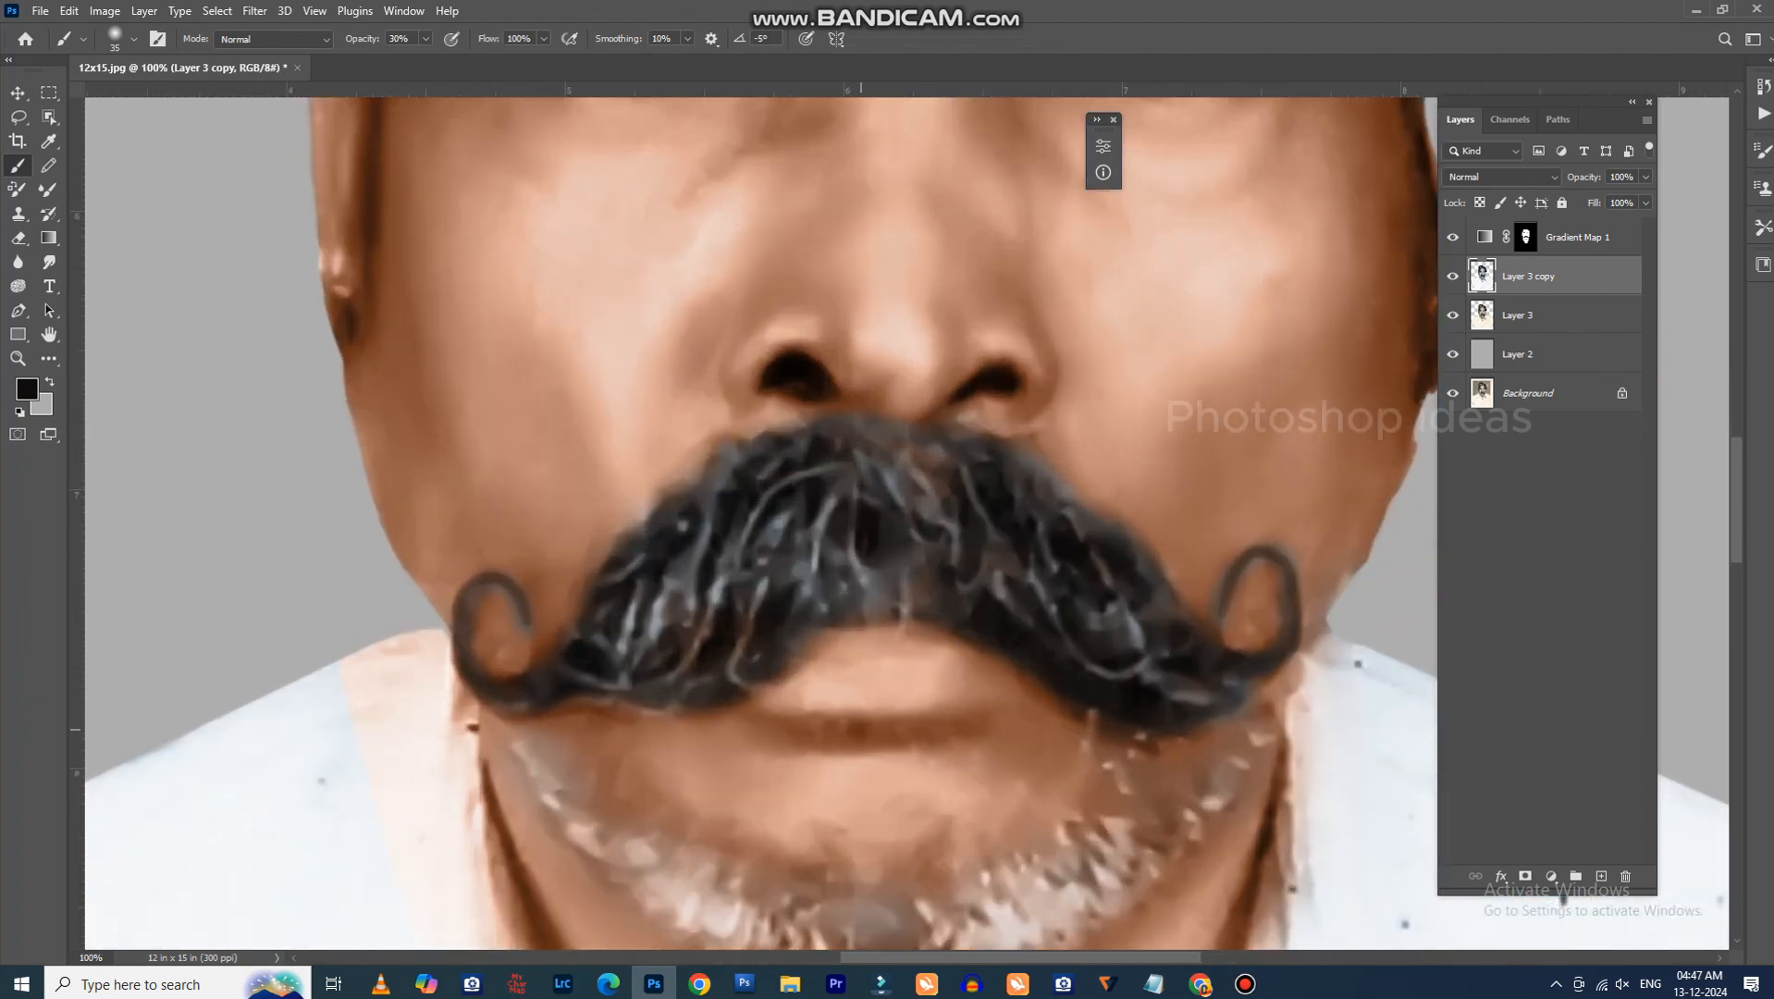
Set up the Smudge tool with the Hair 34 brush at 67% strength for the hair edges.
drag(423, 149, 624, 578)
key(e)
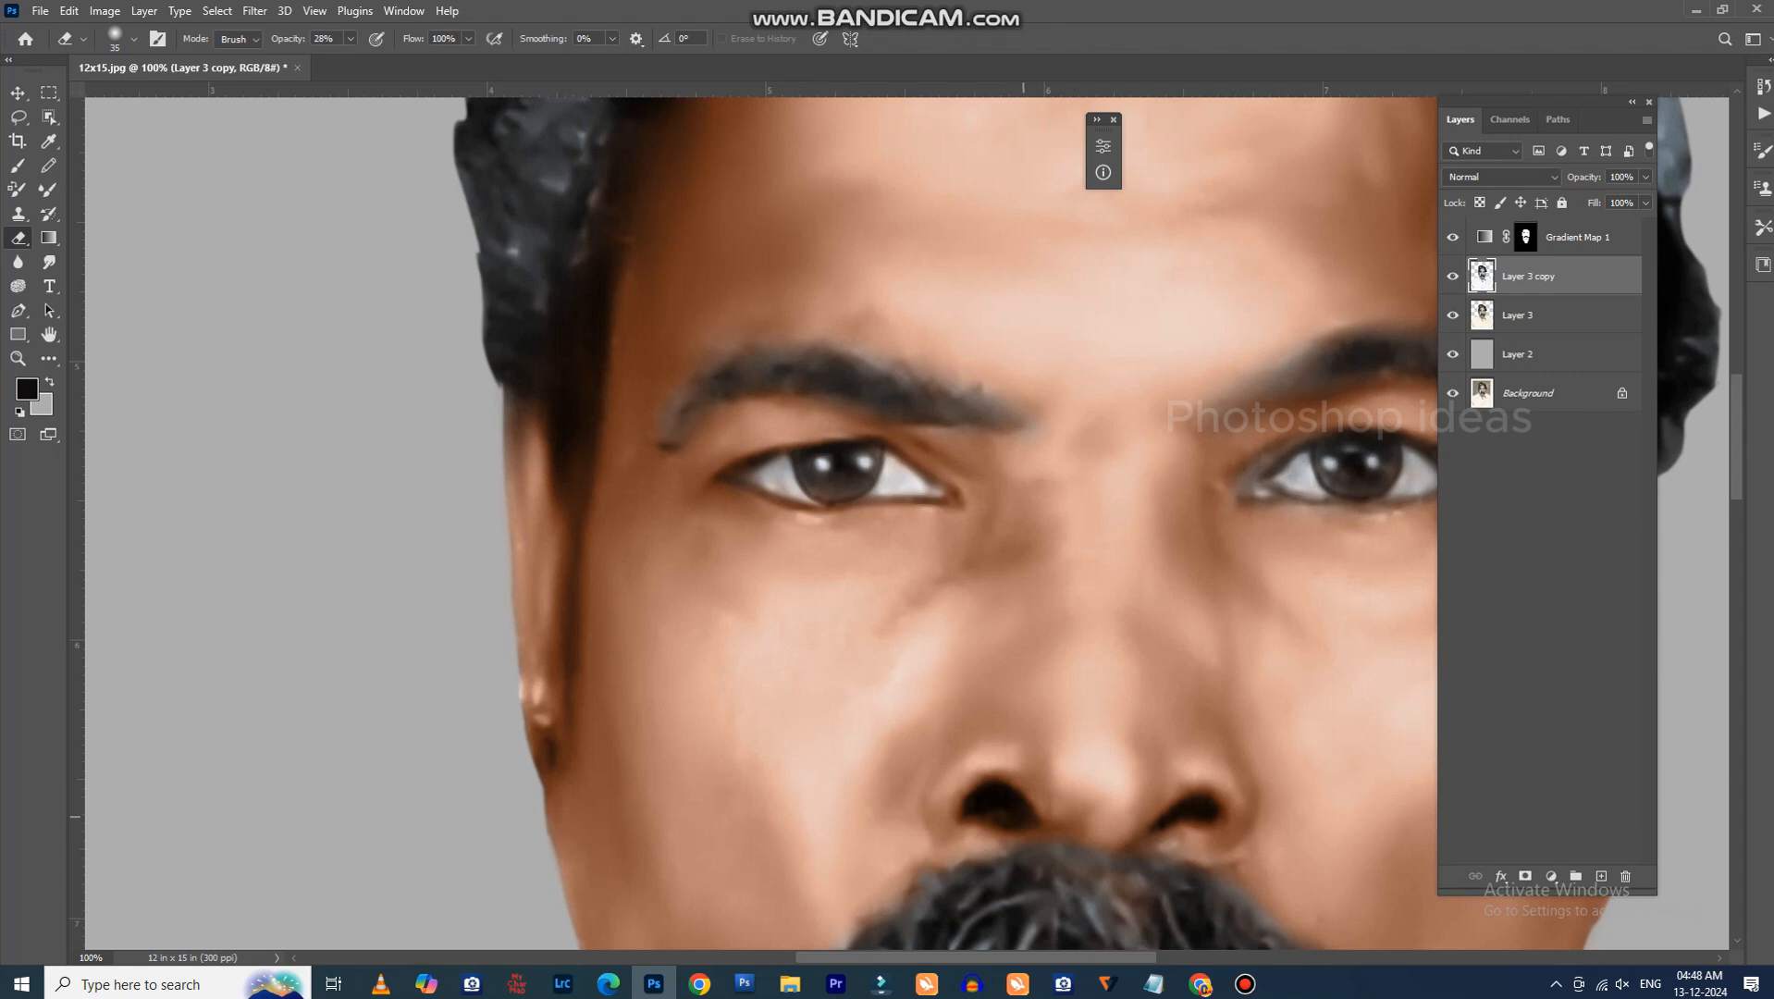
drag(1176, 820, 1337, 934)
key(ctrl+plus)
drag(1305, 217, 1495, 487)
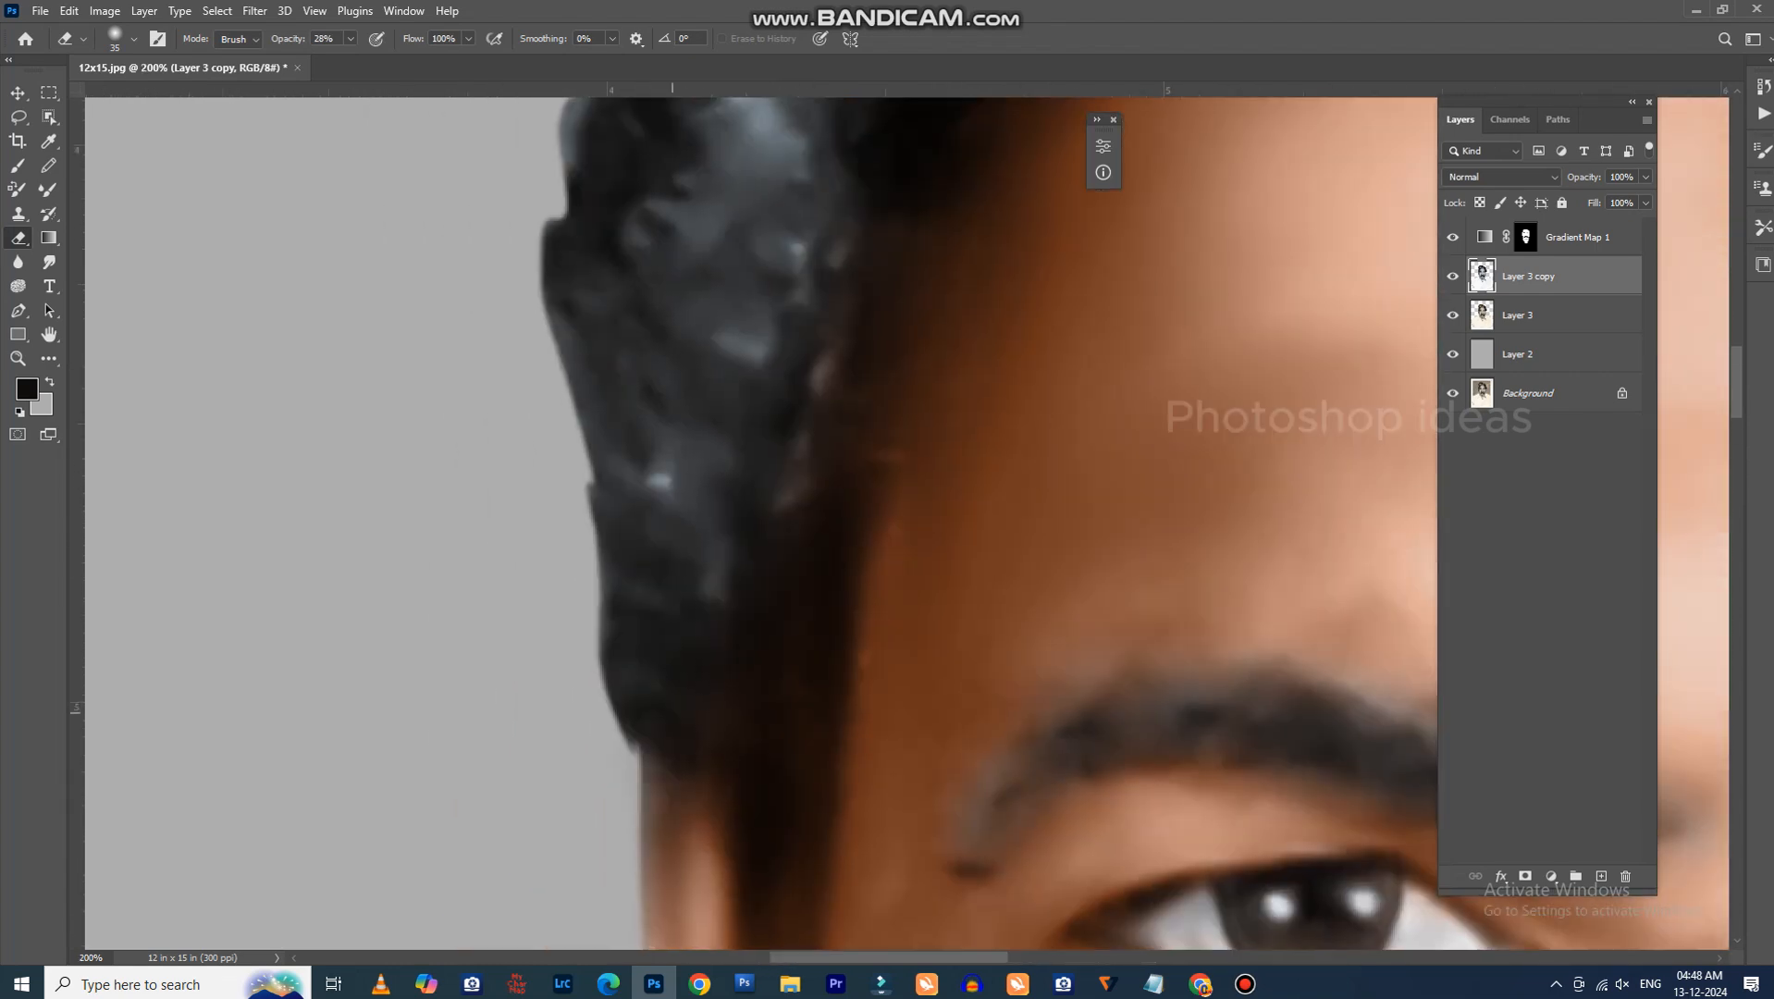
click(49, 262)
right_click(333, 457)
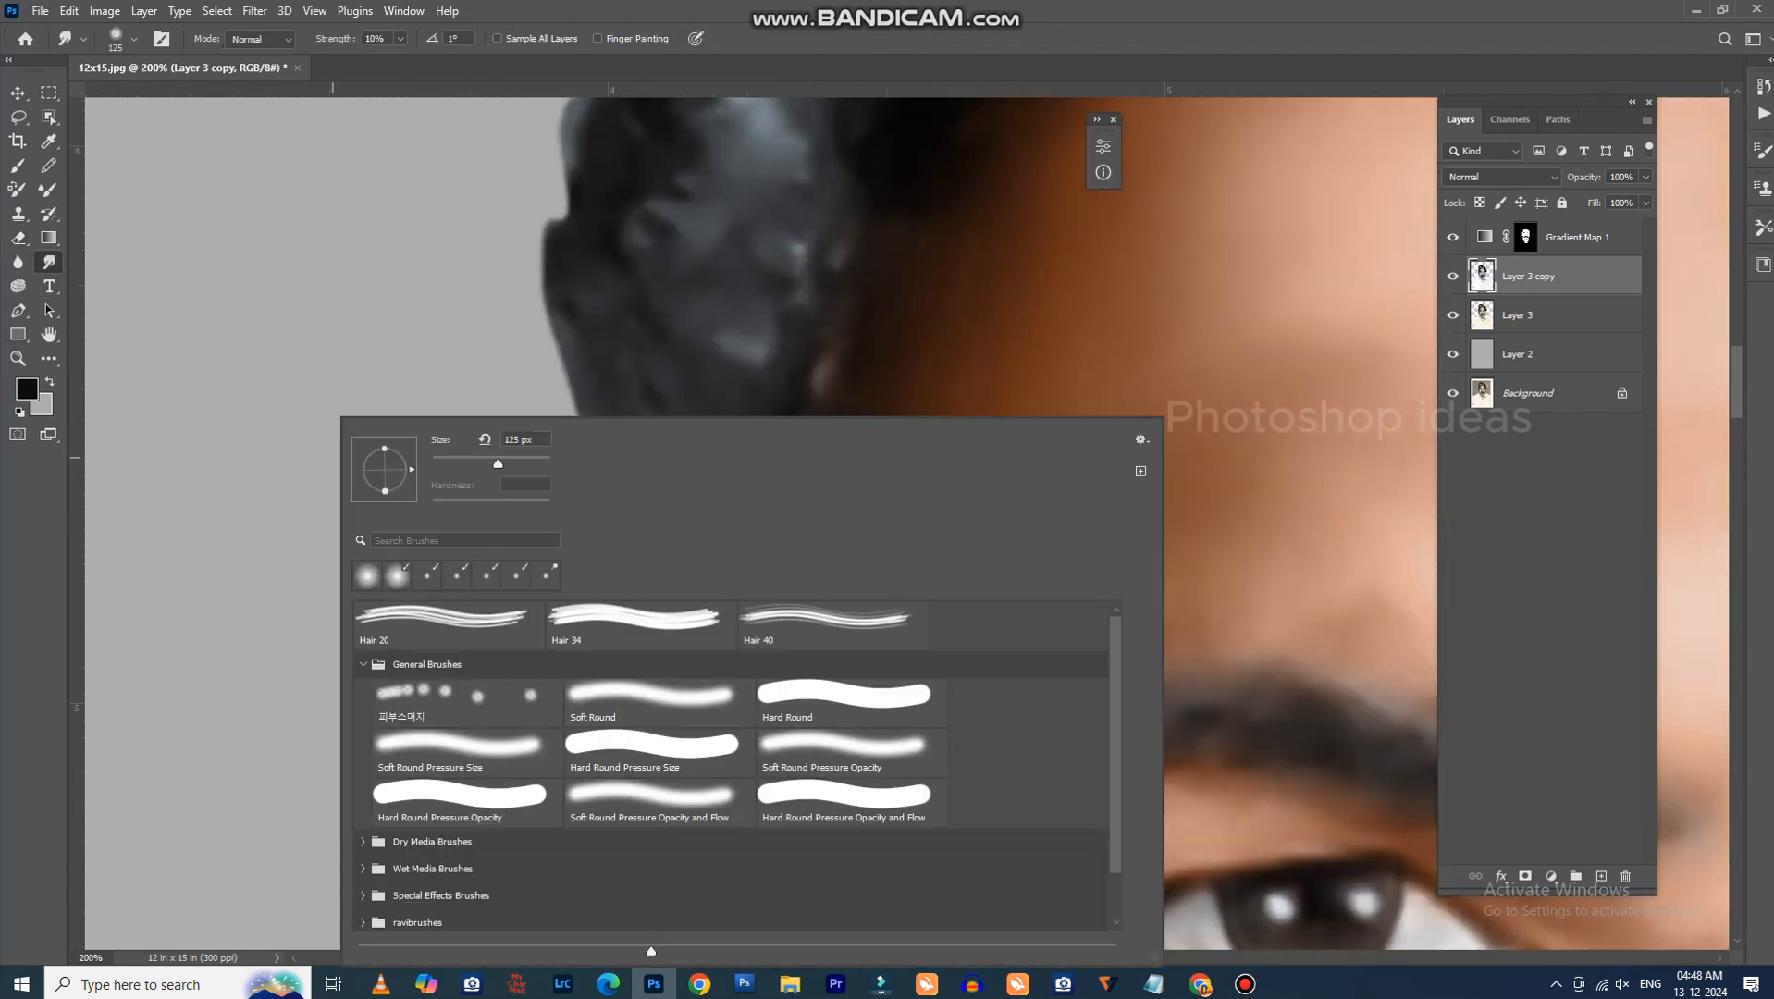
double_click(640, 625)
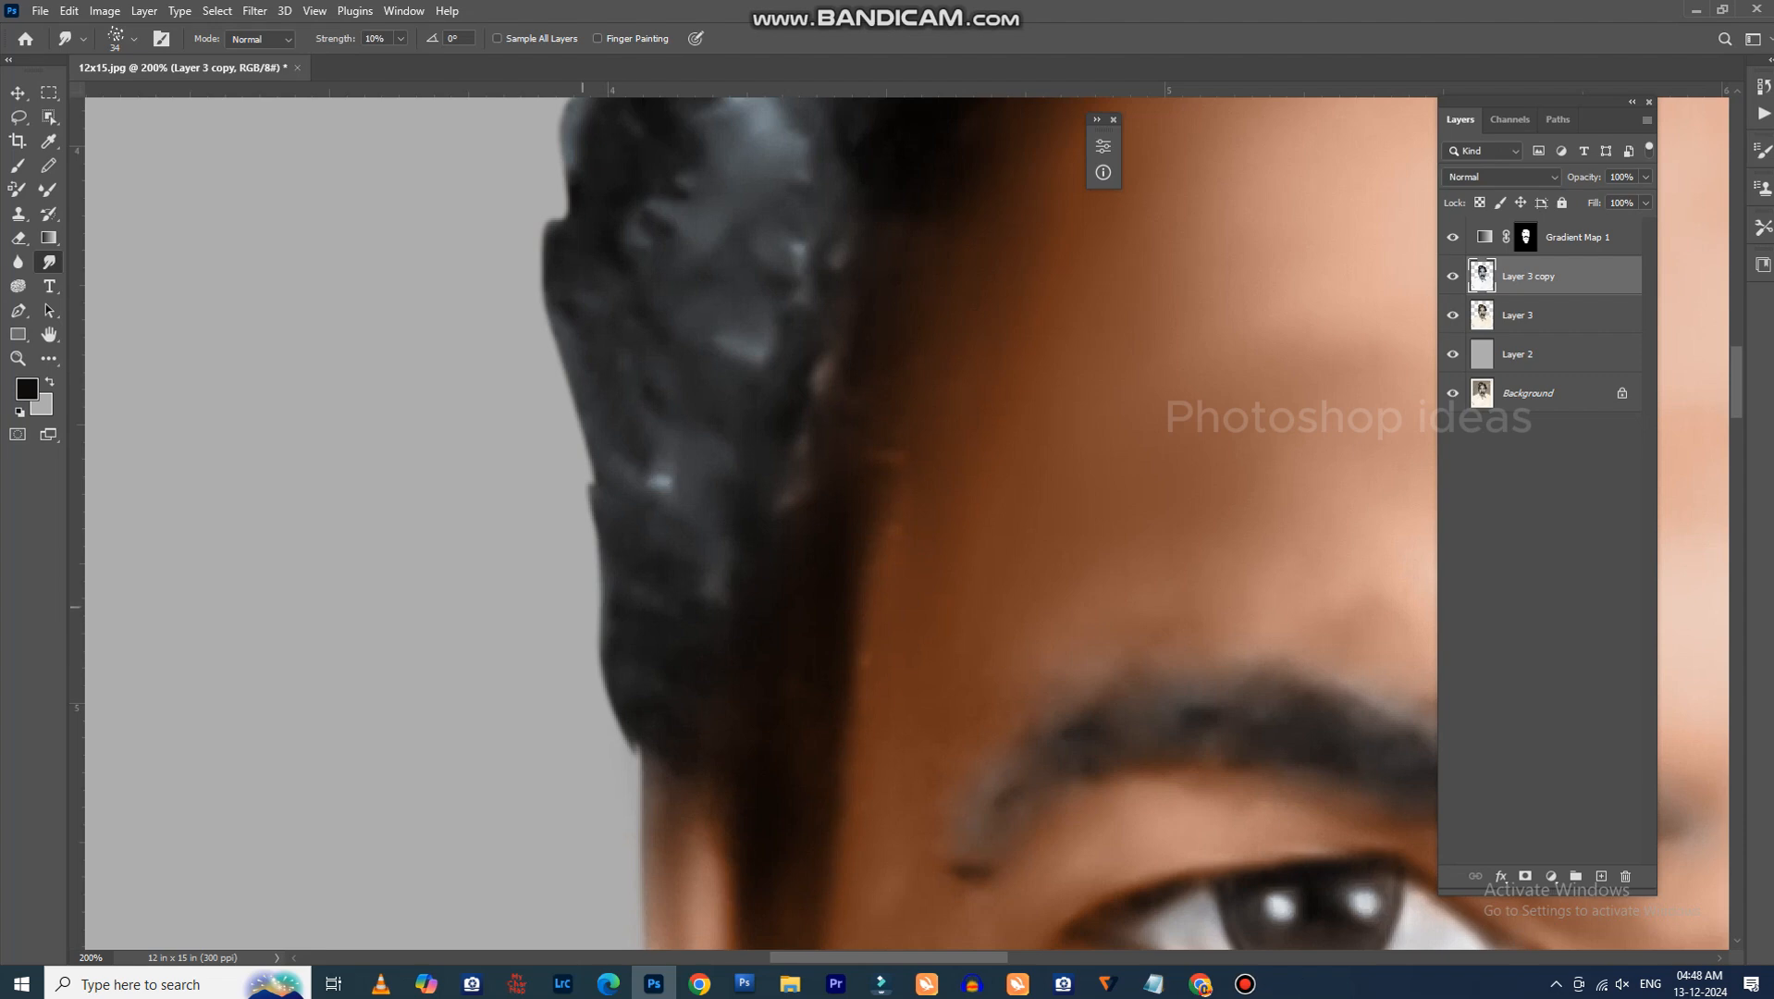
click(401, 38)
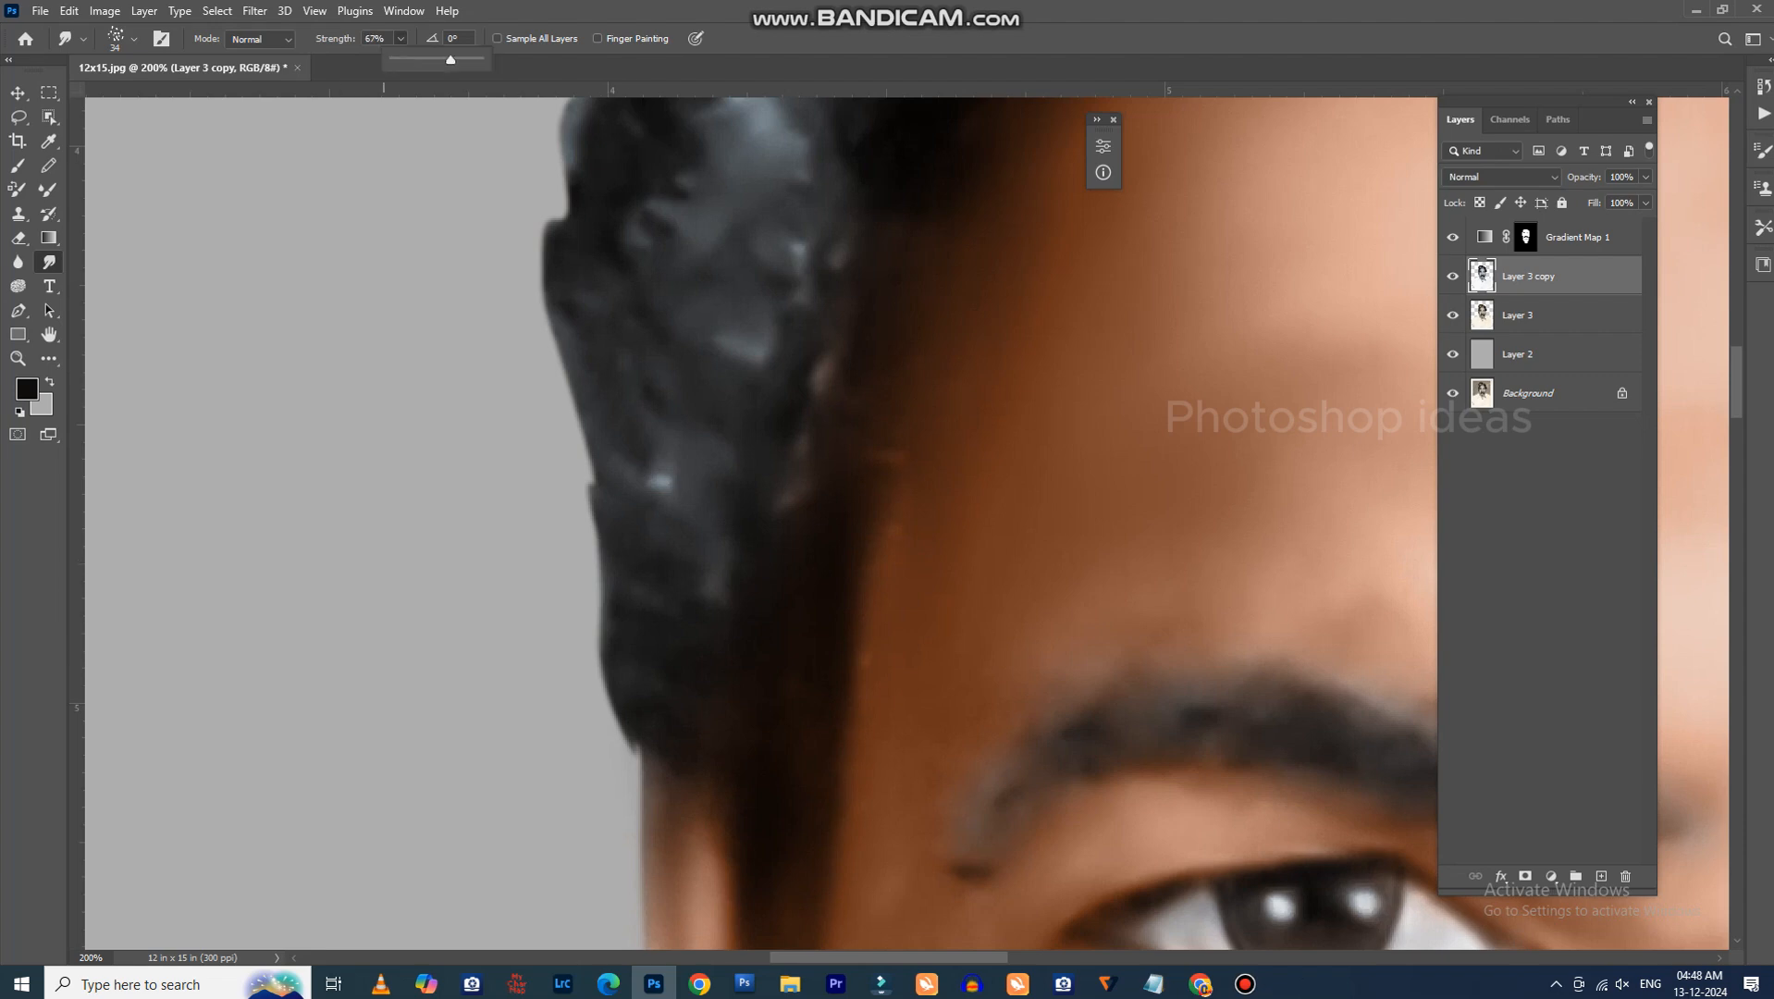
Smudge fine hair strands outward along the side hair edge above the ear on the image's left.
drag(618, 729, 599, 678)
mouse_move(607, 699)
mouse_down()
mouse_move(584, 549)
mouse_move(617, 773)
mouse_move(584, 677)
mouse_move(602, 618)
mouse_up()
drag(585, 502, 557, 428)
mouse_move(581, 463)
mouse_down()
mouse_move(561, 415)
mouse_move(601, 618)
mouse_move(594, 572)
mouse_move(621, 515)
mouse_move(622, 554)
mouse_up()
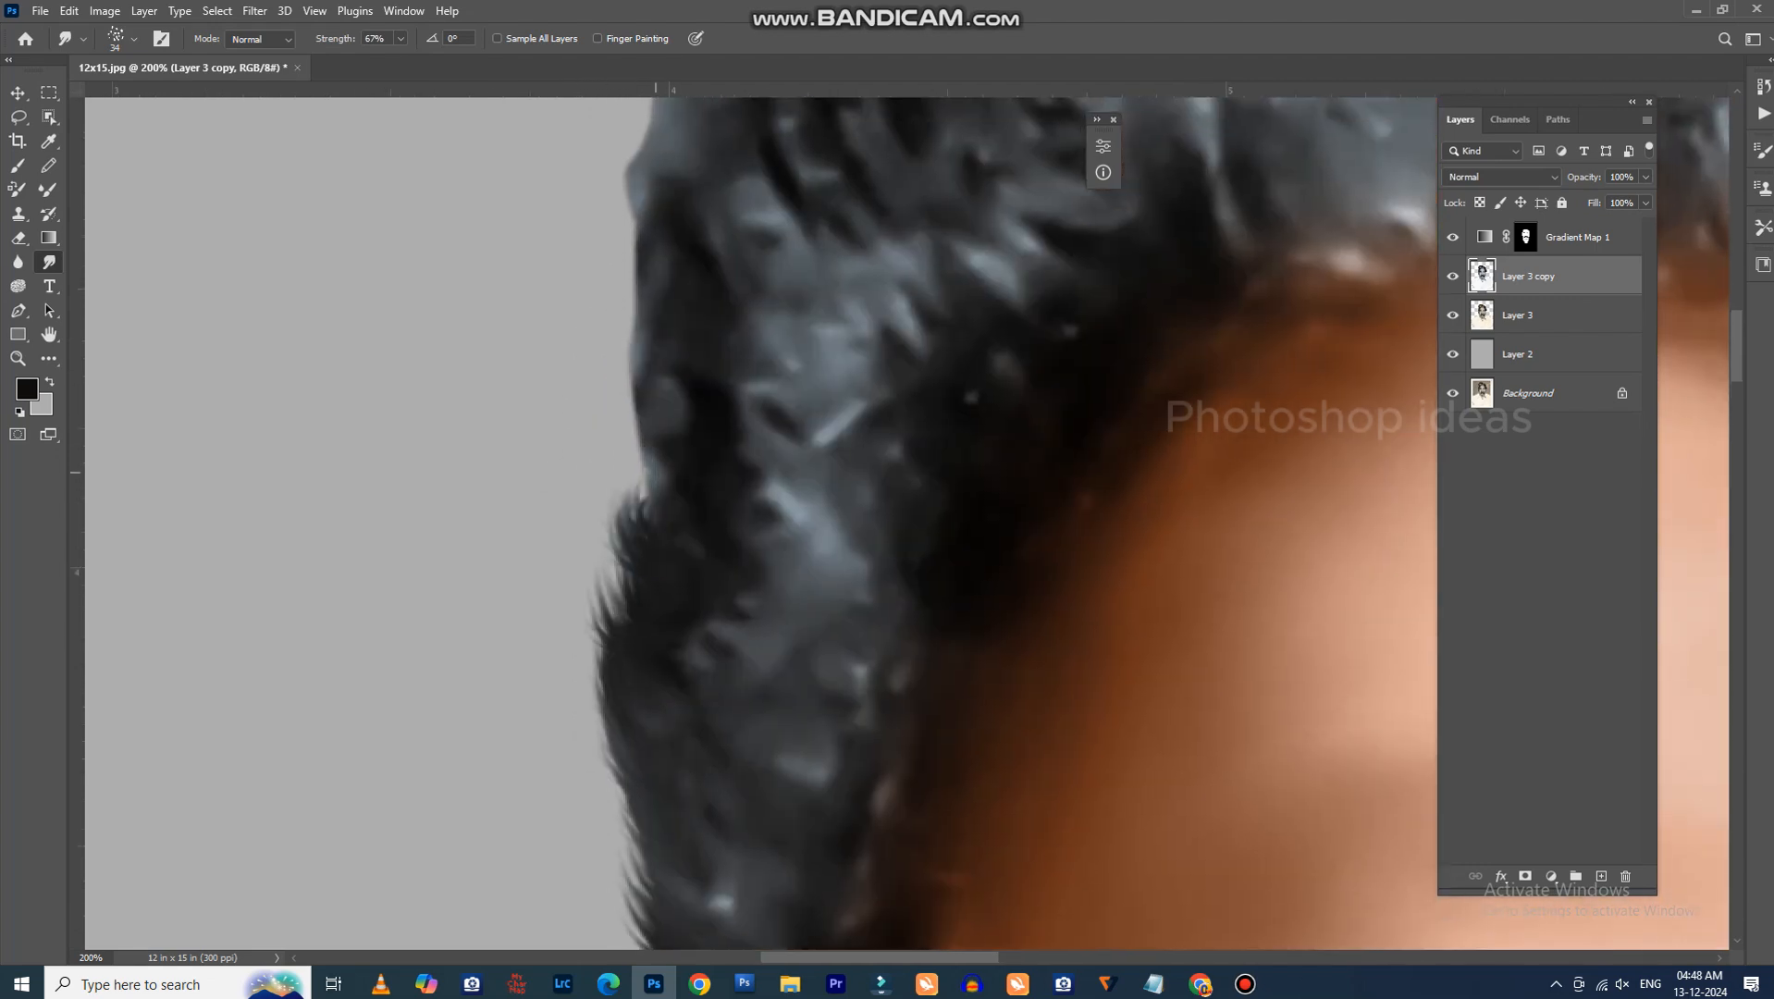
mouse_move(649, 485)
mouse_down()
mouse_move(607, 581)
mouse_move(630, 623)
mouse_move(618, 829)
mouse_up()
scroll(759, 519, down, 3)
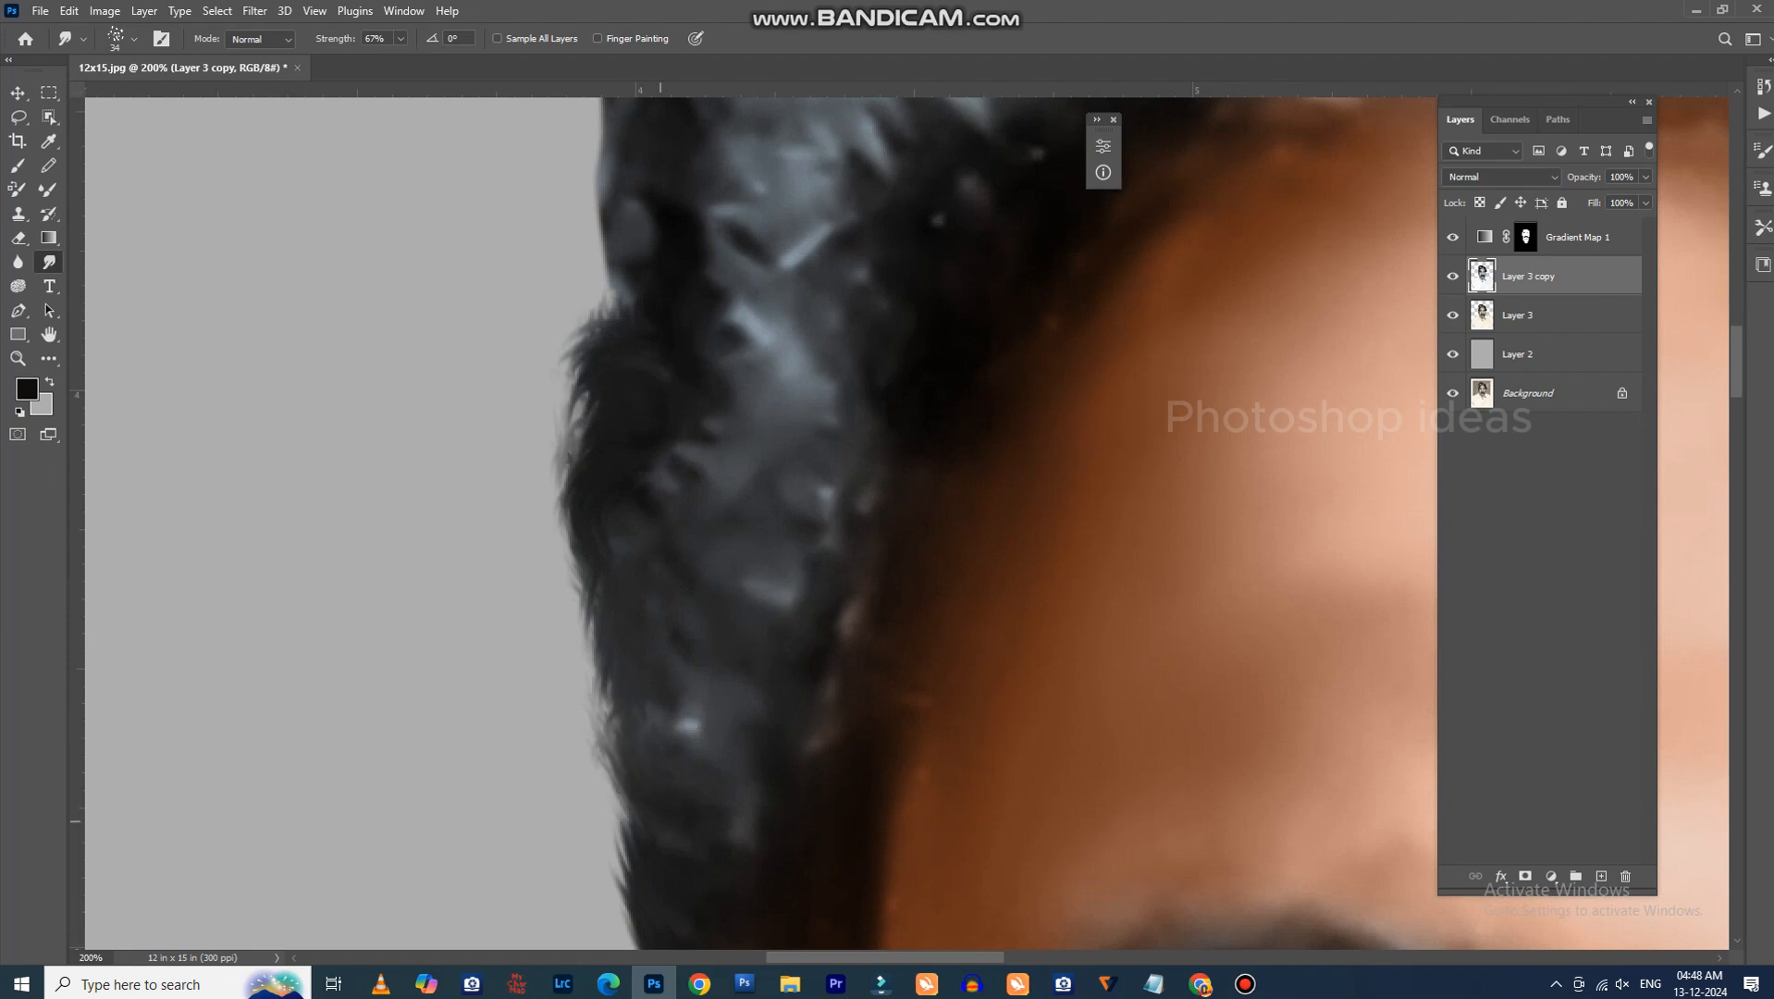
scroll(759, 518, down, 3)
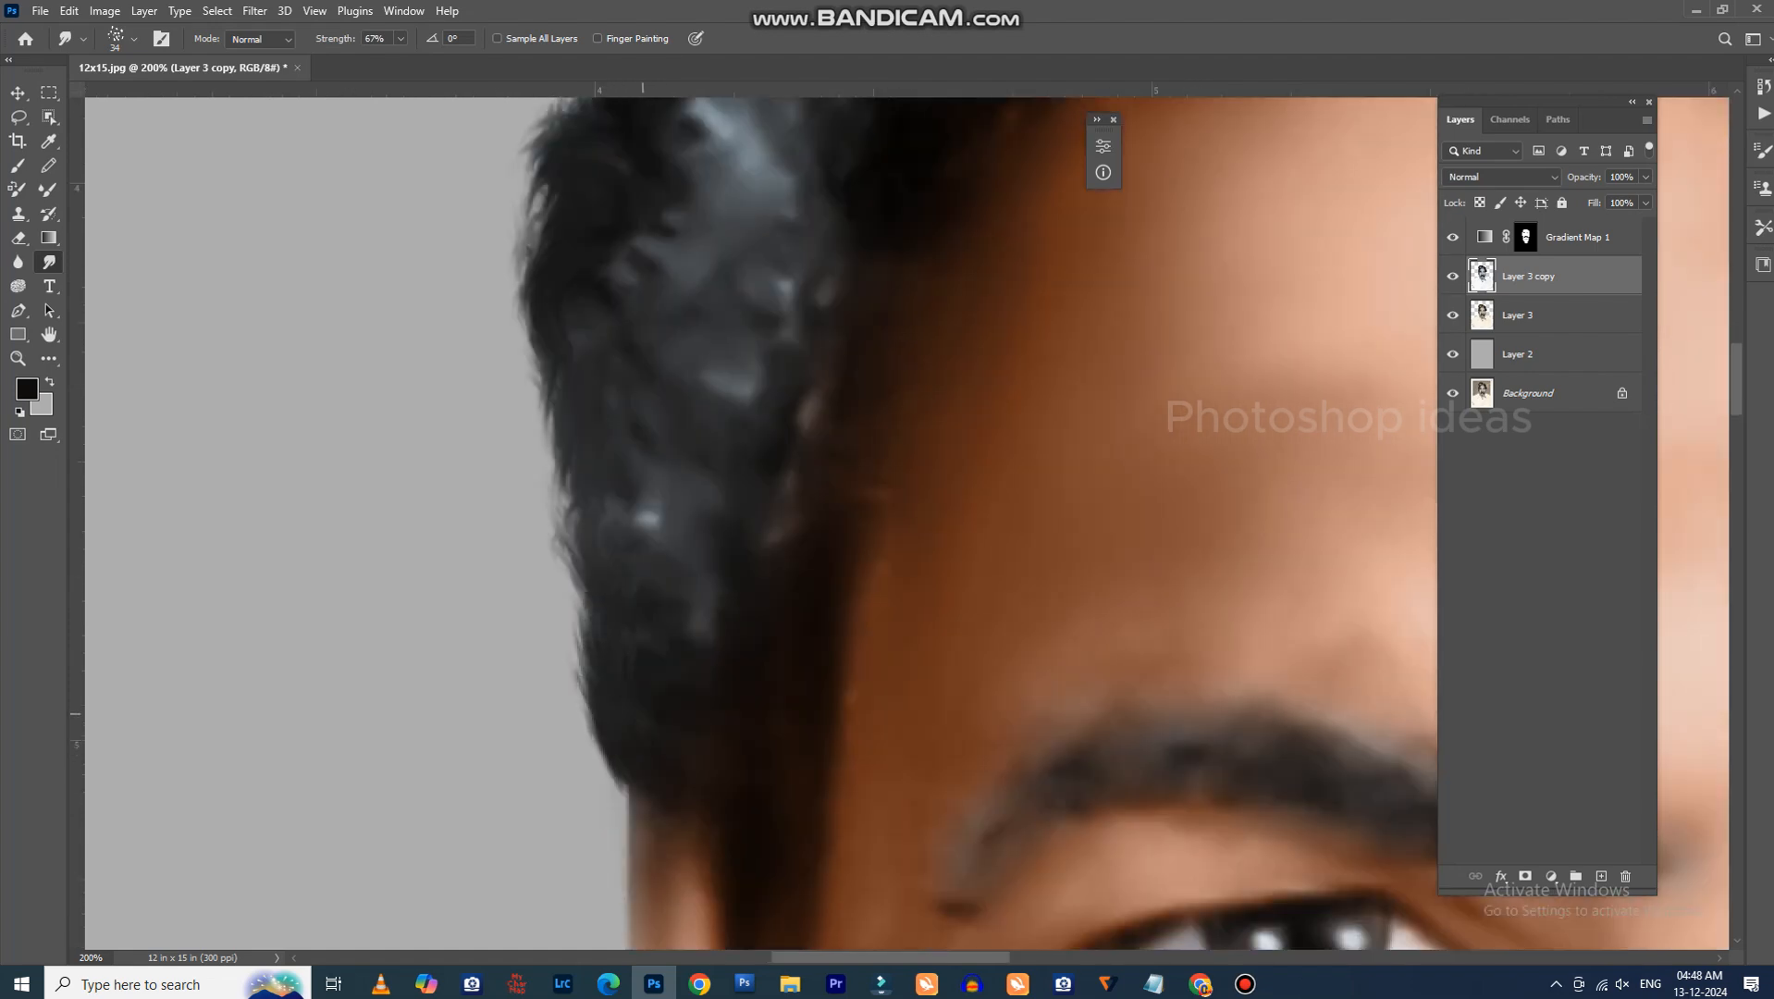
Smudge the upper side hair edge on the image's left into fine strands, up to the bulge below the crown.
scroll(642, 713, up, 3)
scroll(759, 518, up, 8)
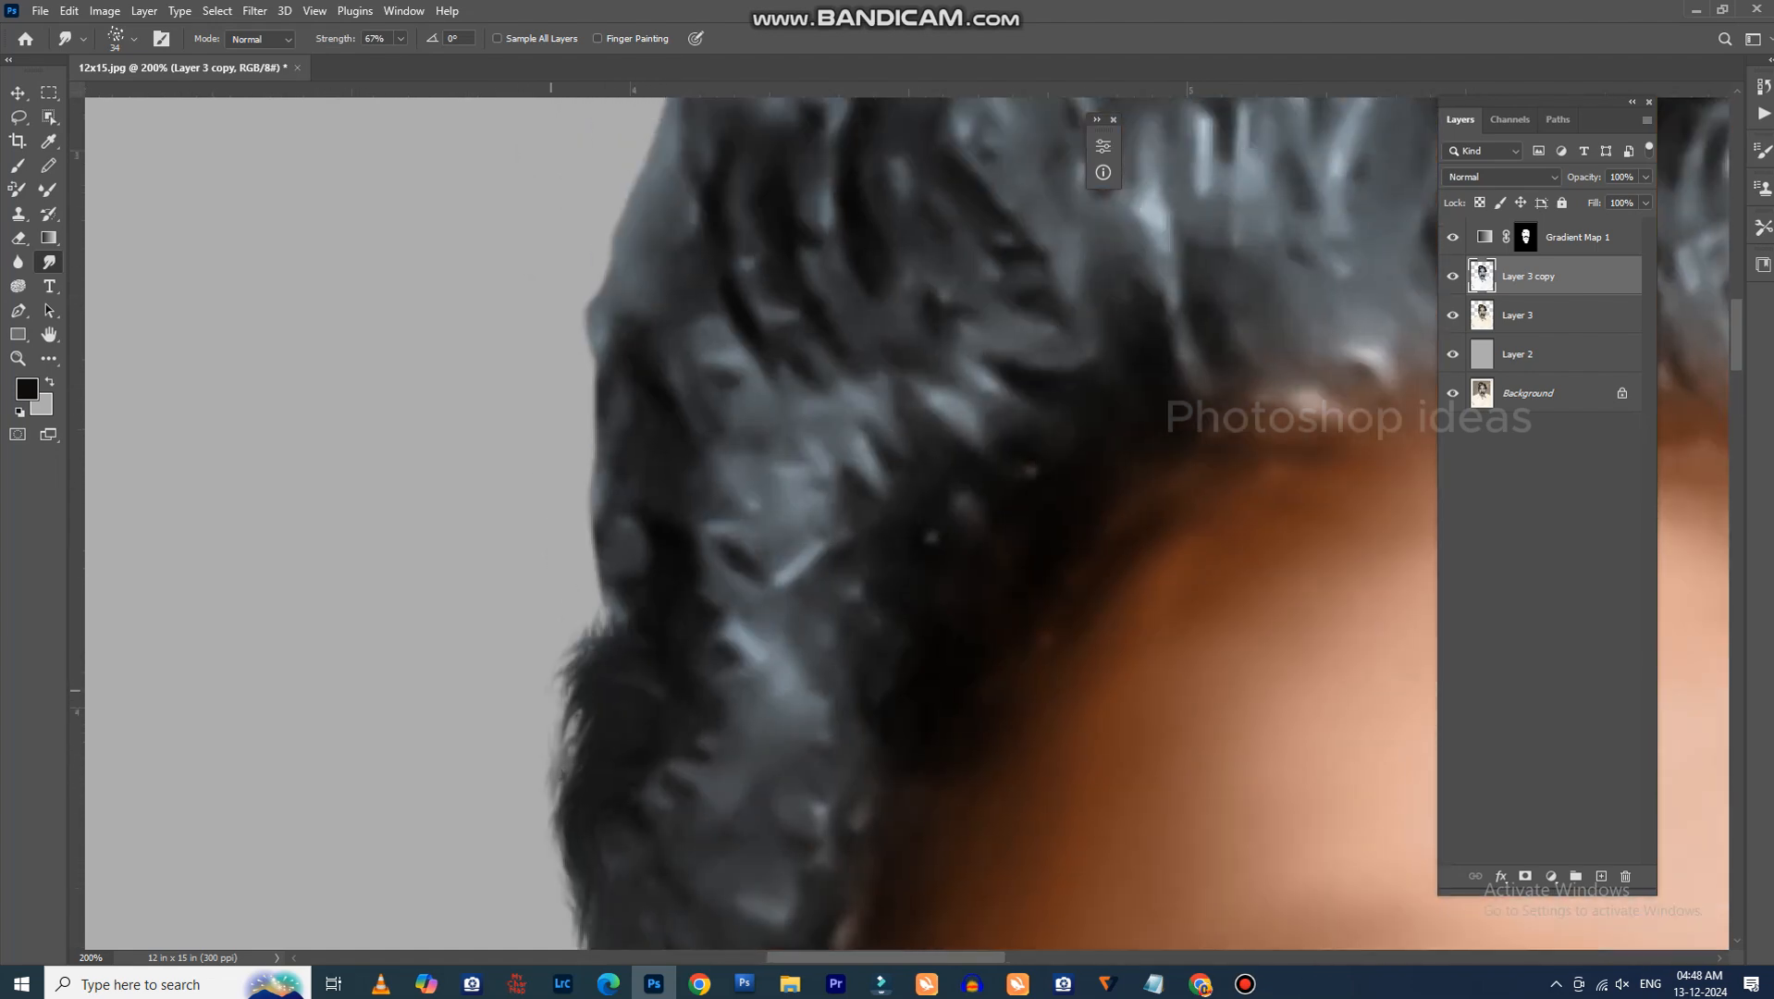
drag(633, 650, 631, 760)
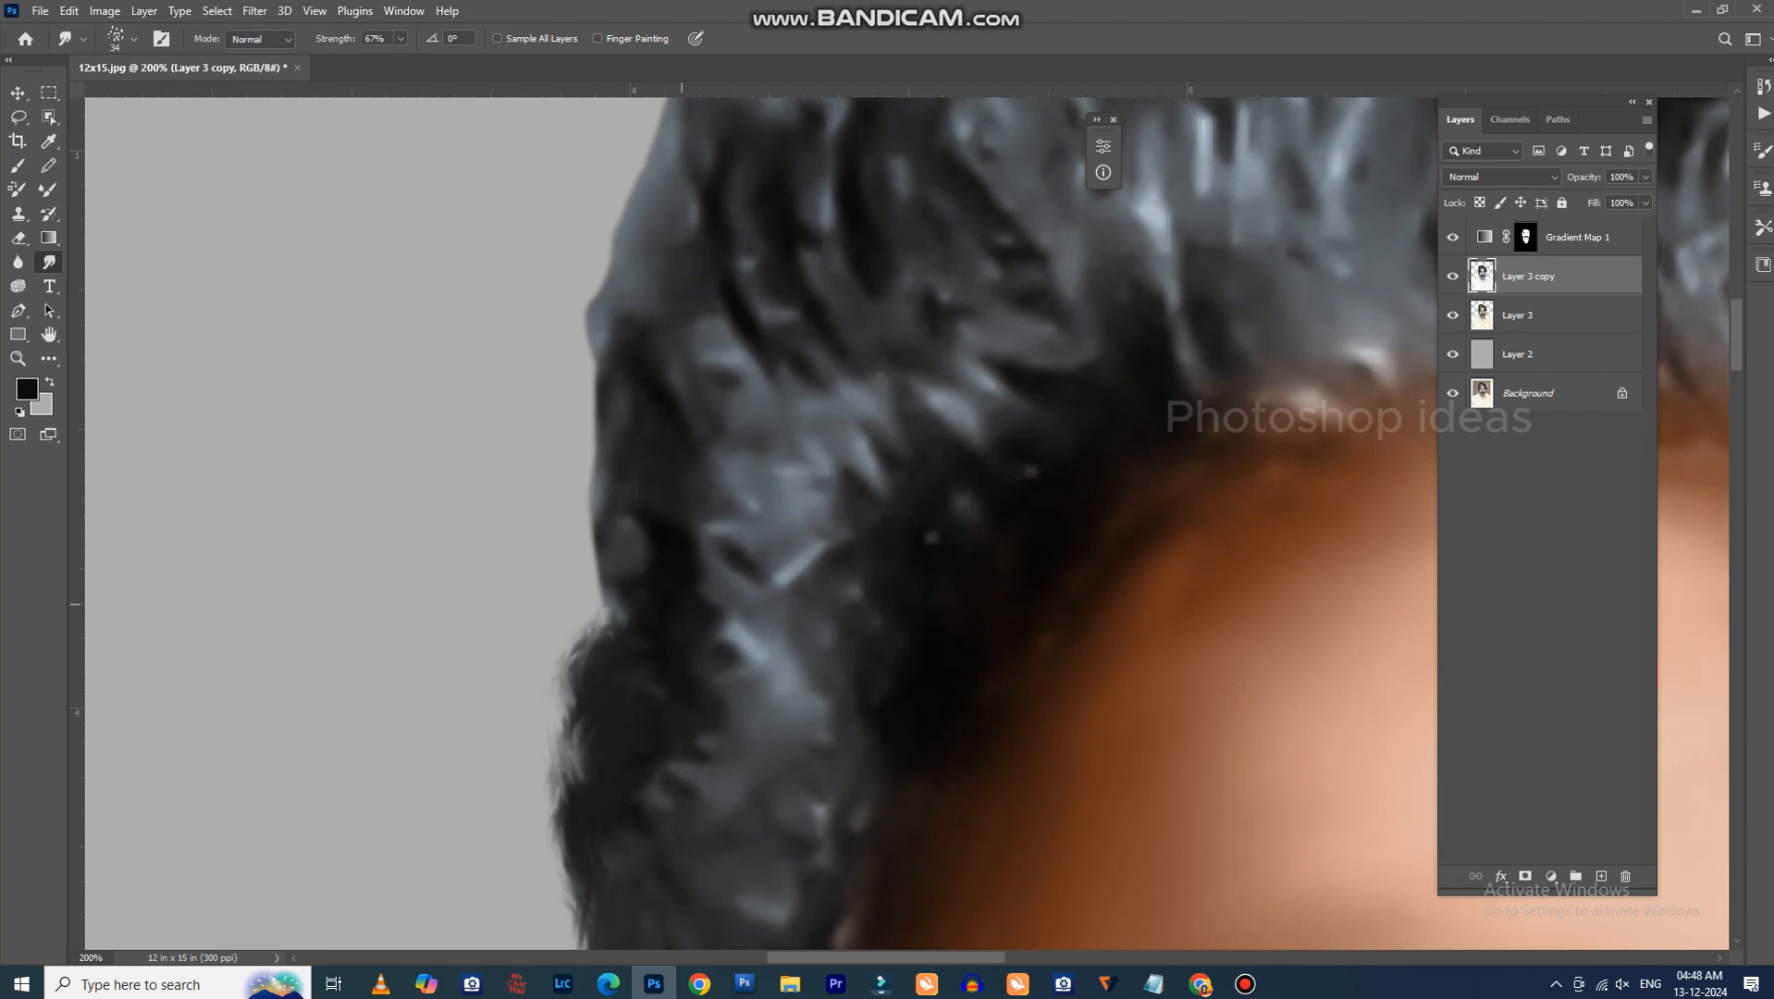
mouse_move(682, 604)
mouse_down()
mouse_move(611, 565)
mouse_move(585, 435)
mouse_up()
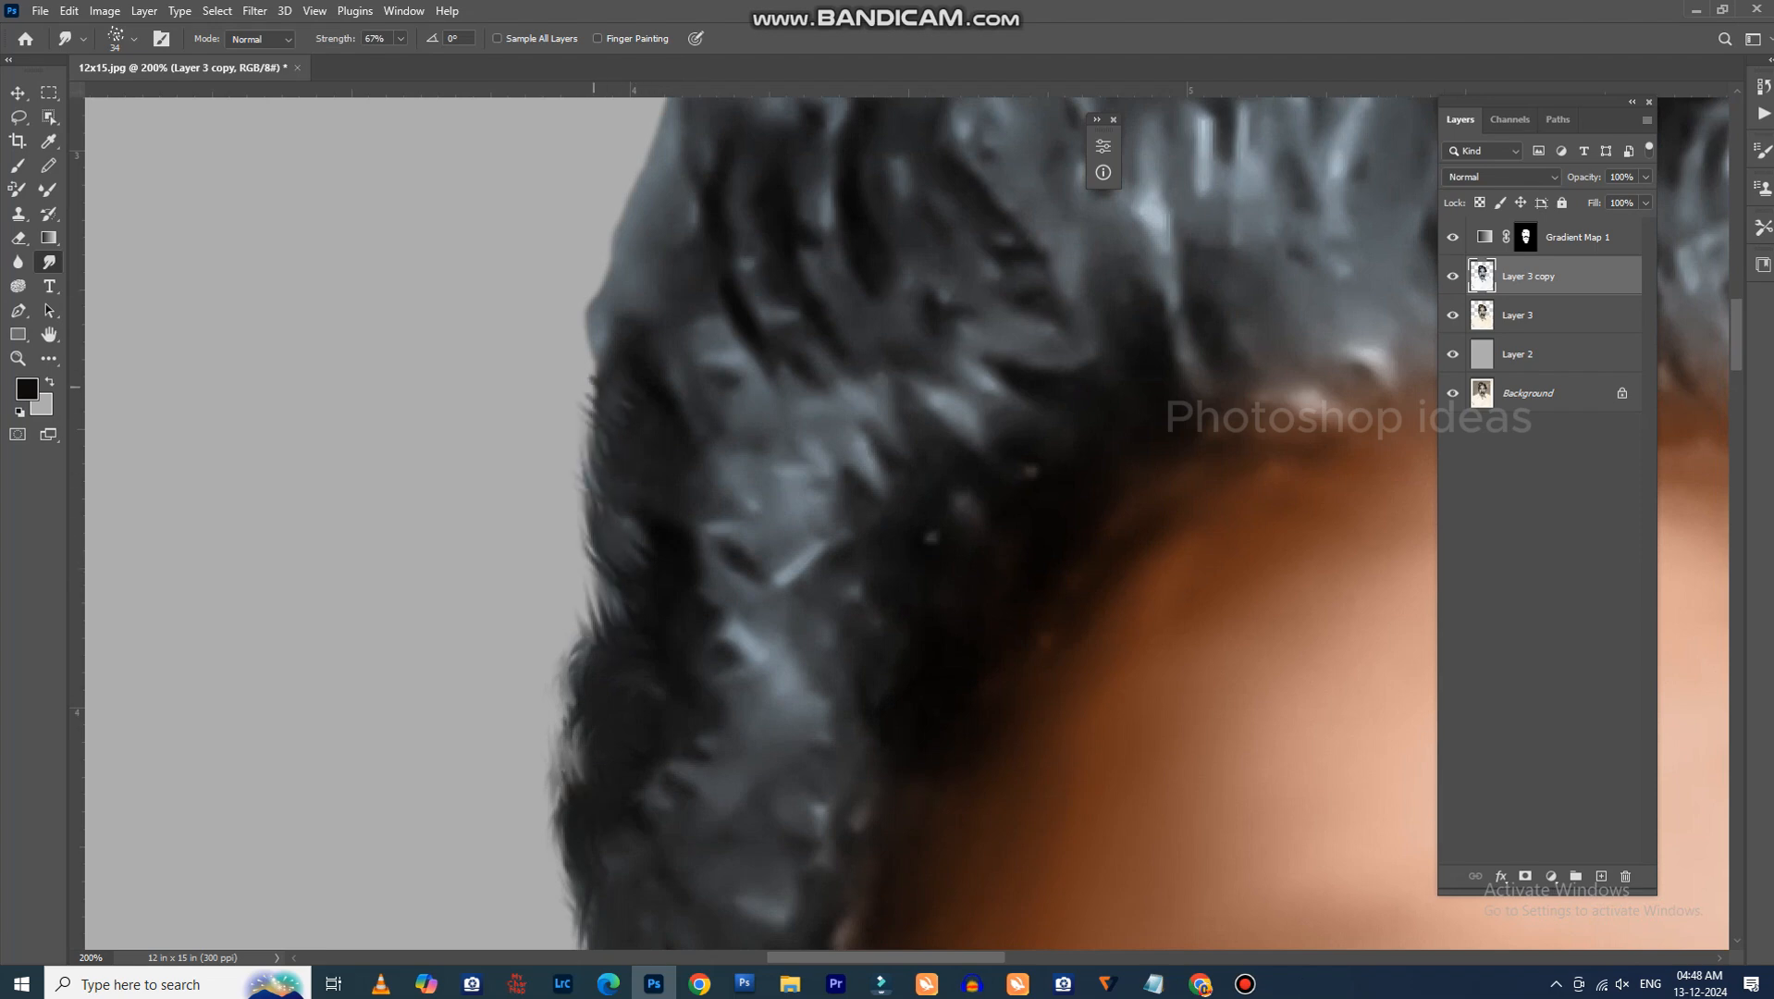
drag(796, 463, 838, 666)
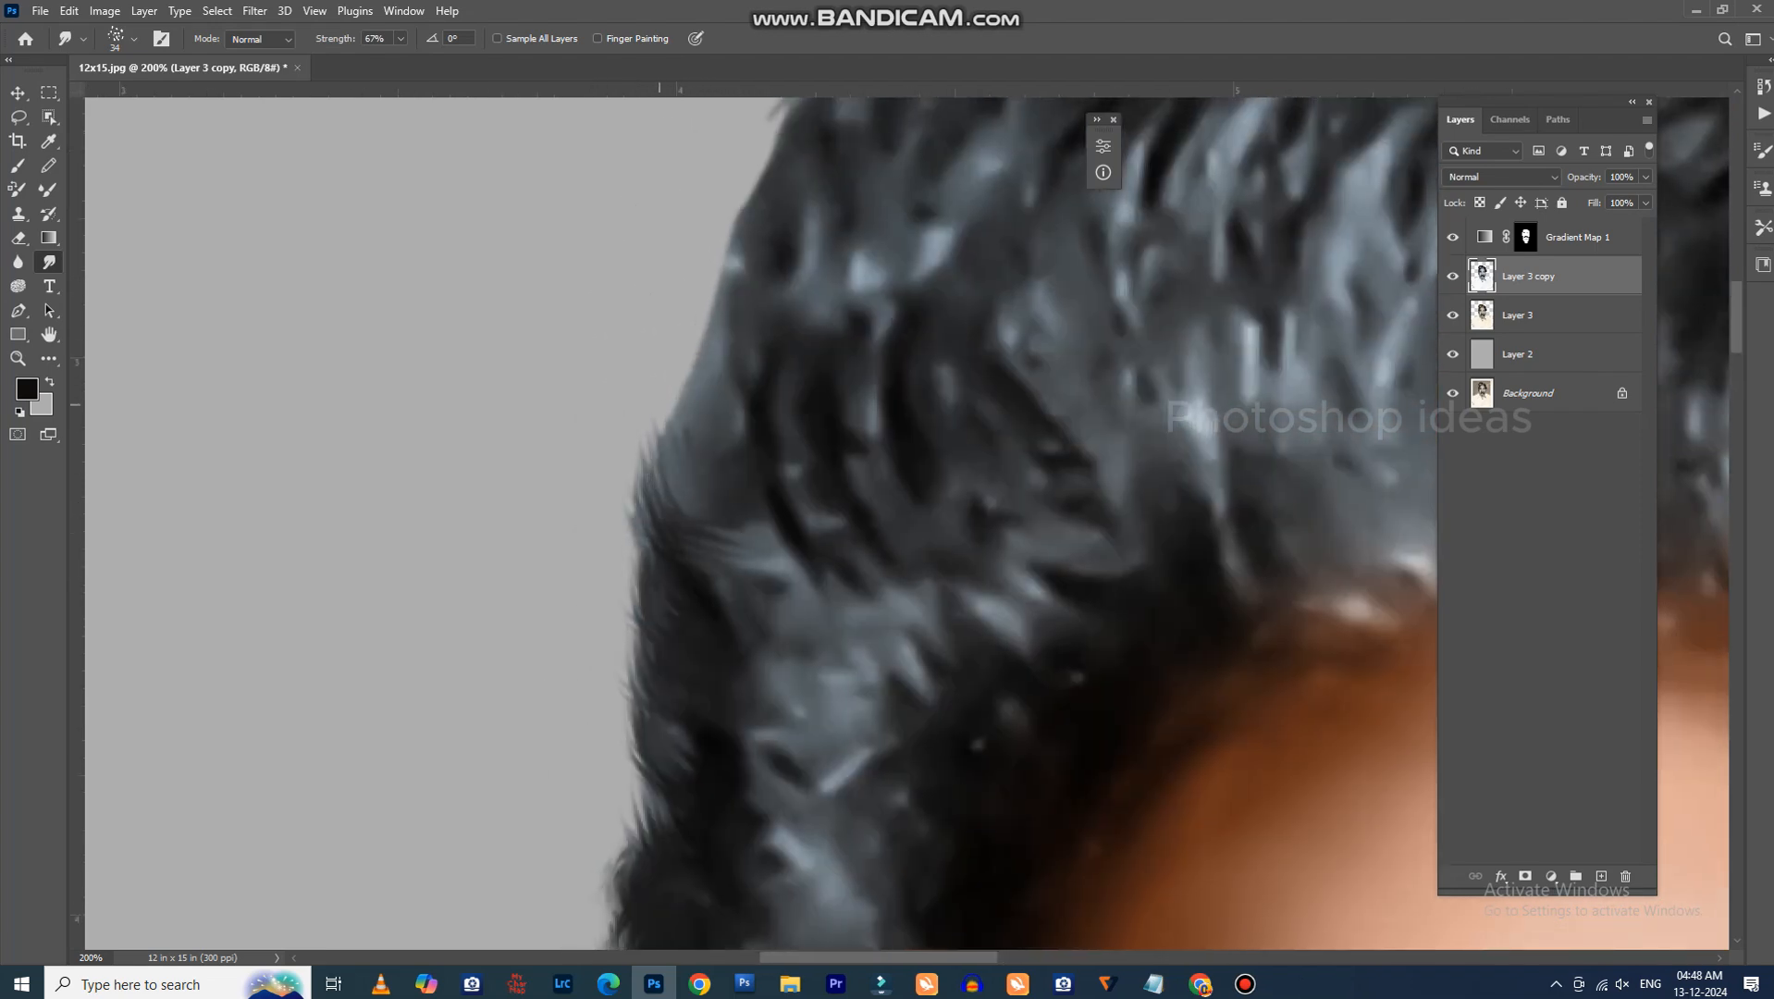
mouse_move(670, 454)
mouse_down()
mouse_move(719, 356)
mouse_move(731, 243)
mouse_move(666, 483)
mouse_up()
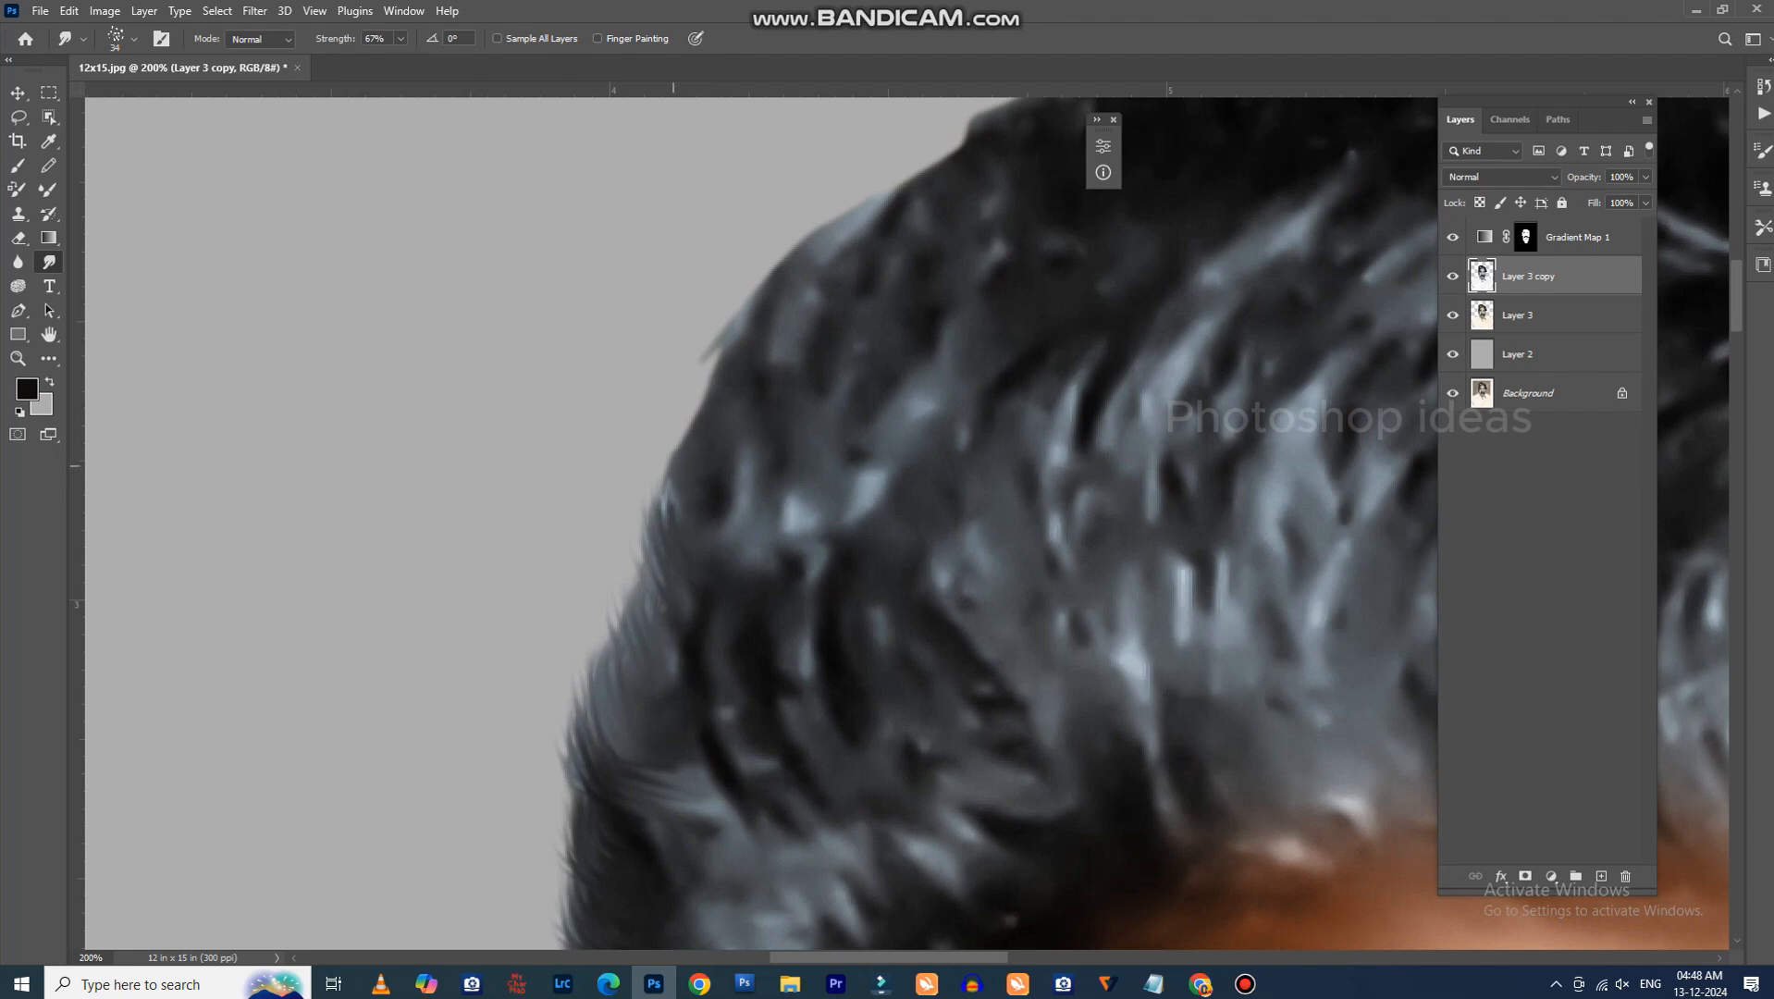
Smudge short strands along the hair outline from the upper left curve across the top of the head.
mouse_move(683, 394)
mouse_down()
mouse_move(759, 277)
mouse_move(948, 160)
mouse_up()
drag(925, 370, 693, 587)
mouse_move(647, 456)
mouse_down()
mouse_move(735, 347)
mouse_move(869, 268)
mouse_up()
mouse_move(740, 351)
mouse_down()
mouse_move(1018, 222)
mouse_move(1096, 211)
mouse_move(680, 391)
mouse_move(911, 380)
mouse_up()
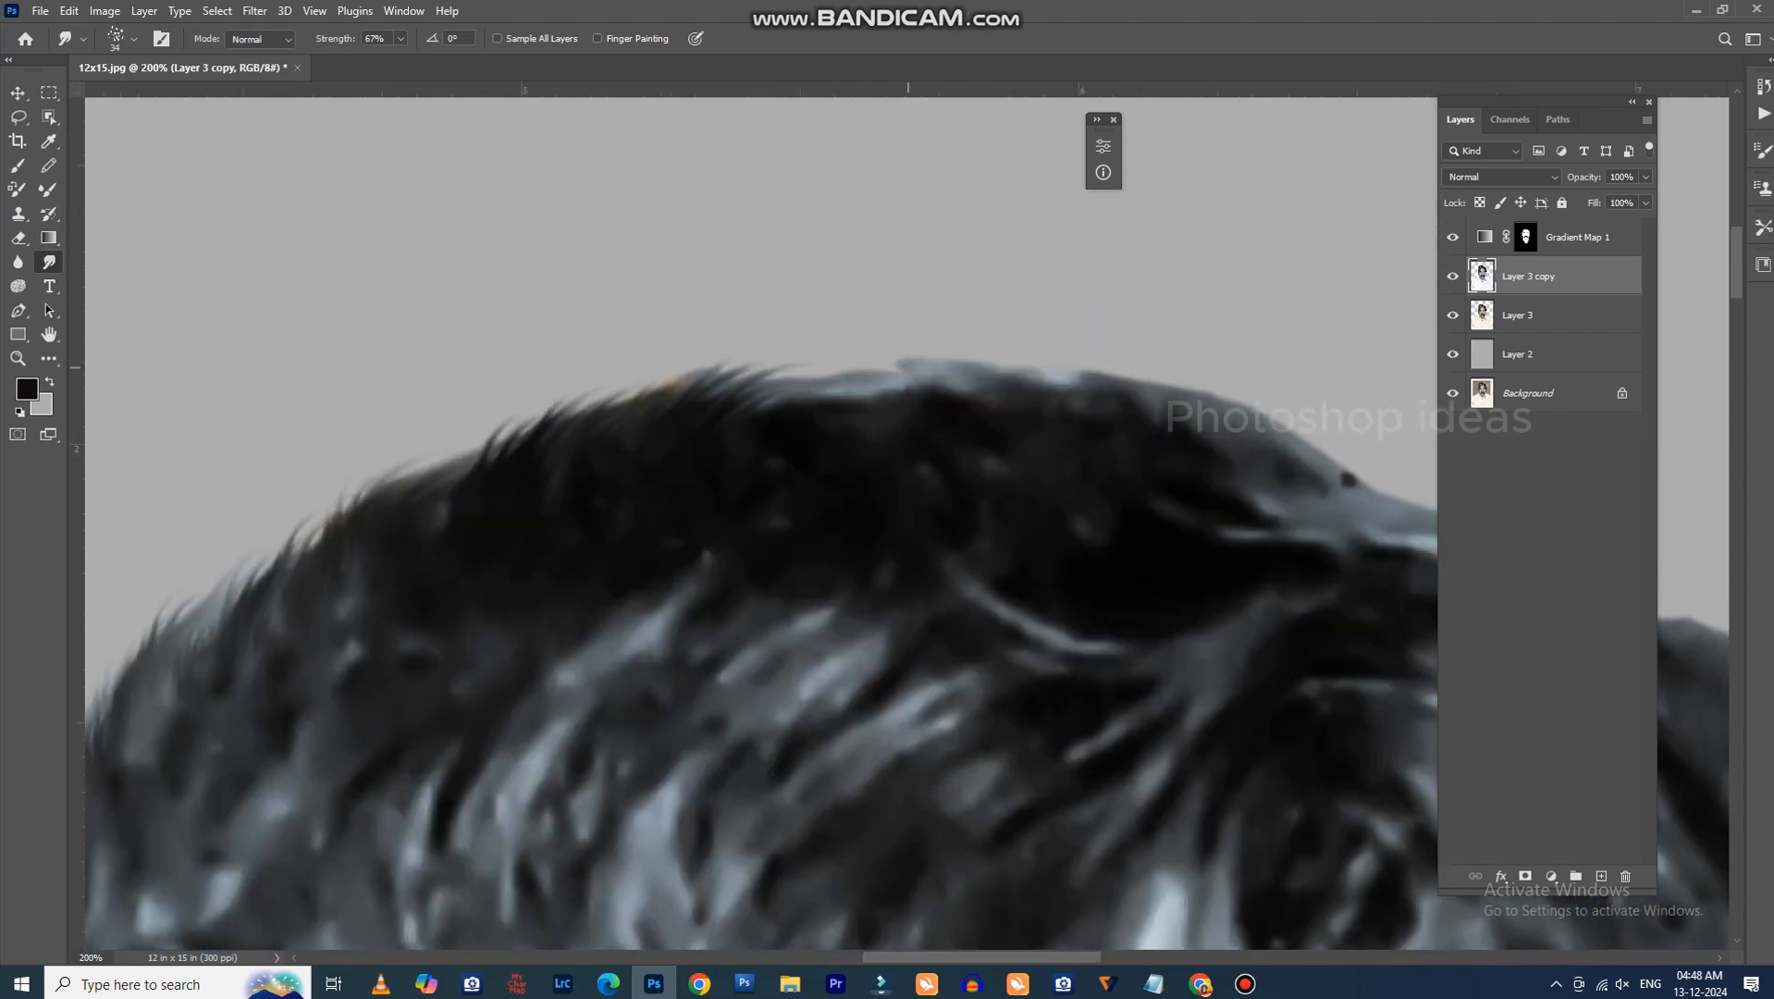
drag(754, 407, 981, 365)
mouse_move(814, 402)
mouse_down()
mouse_move(948, 352)
mouse_move(1133, 370)
mouse_up()
Smudge the hair outline around the dip right of the crown to break up its hard edge.
scroll(1091, 388, right, 5)
drag(930, 513, 972, 451)
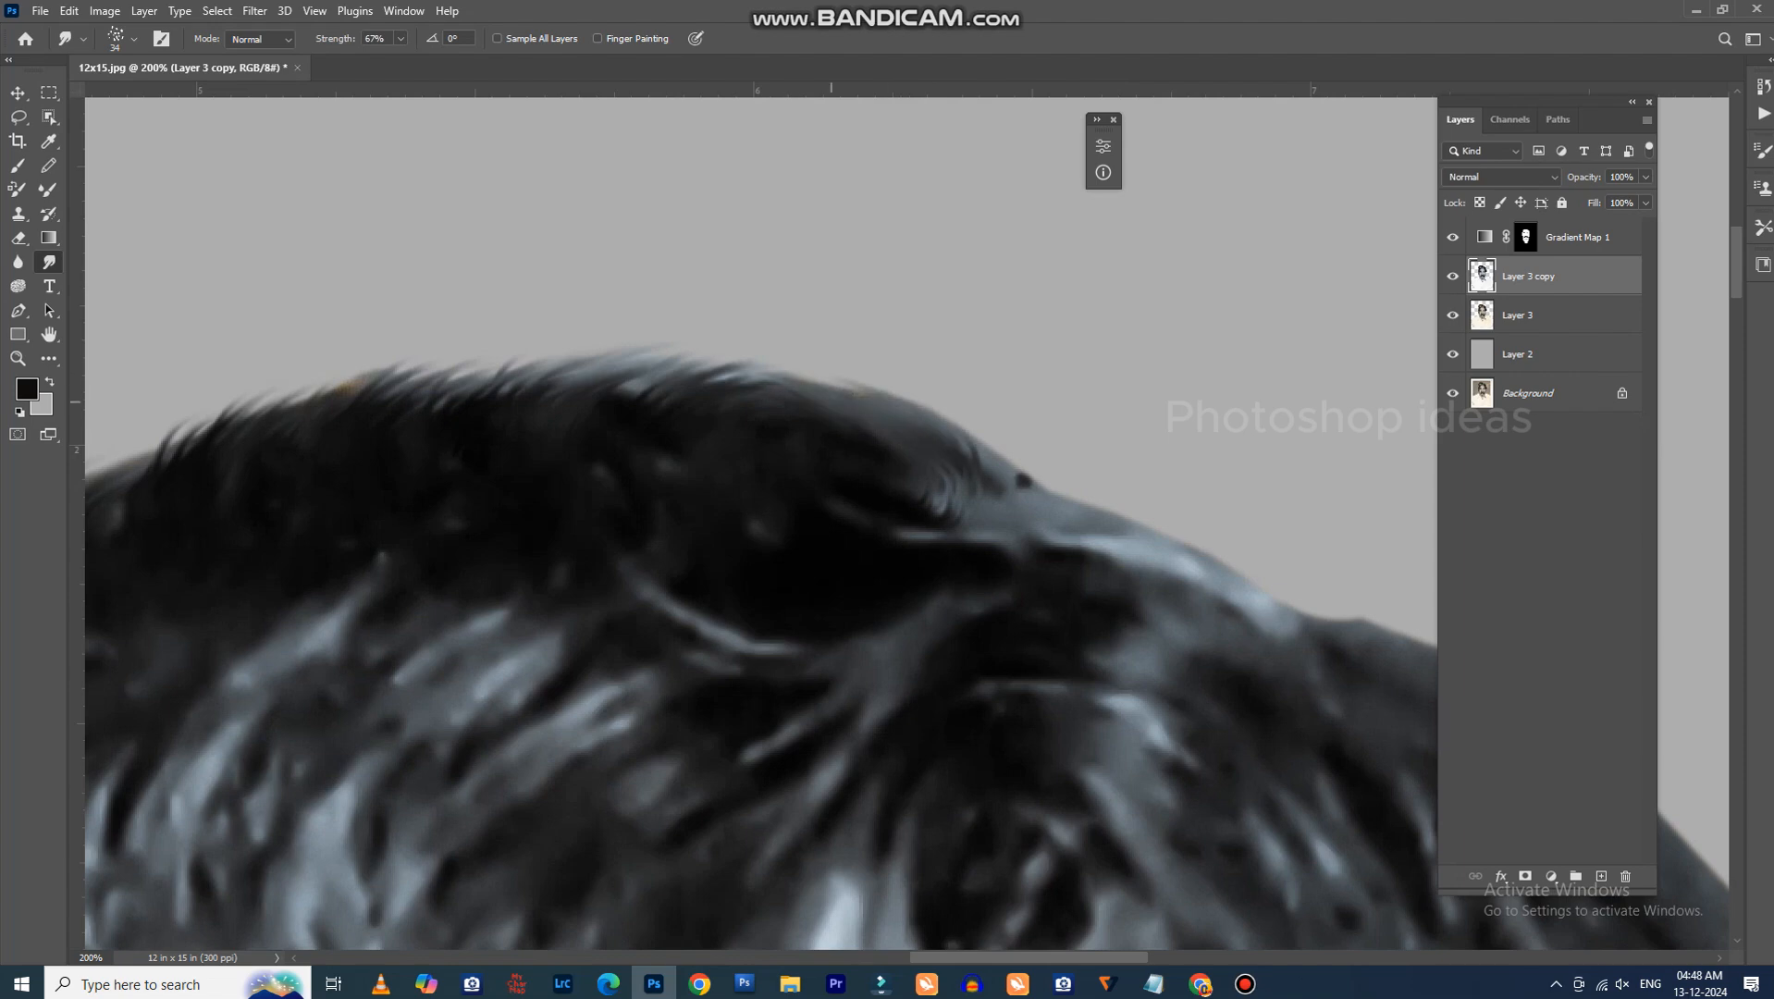
mouse_move(926, 543)
mouse_down()
mouse_move(814, 455)
mouse_move(1167, 486)
mouse_up()
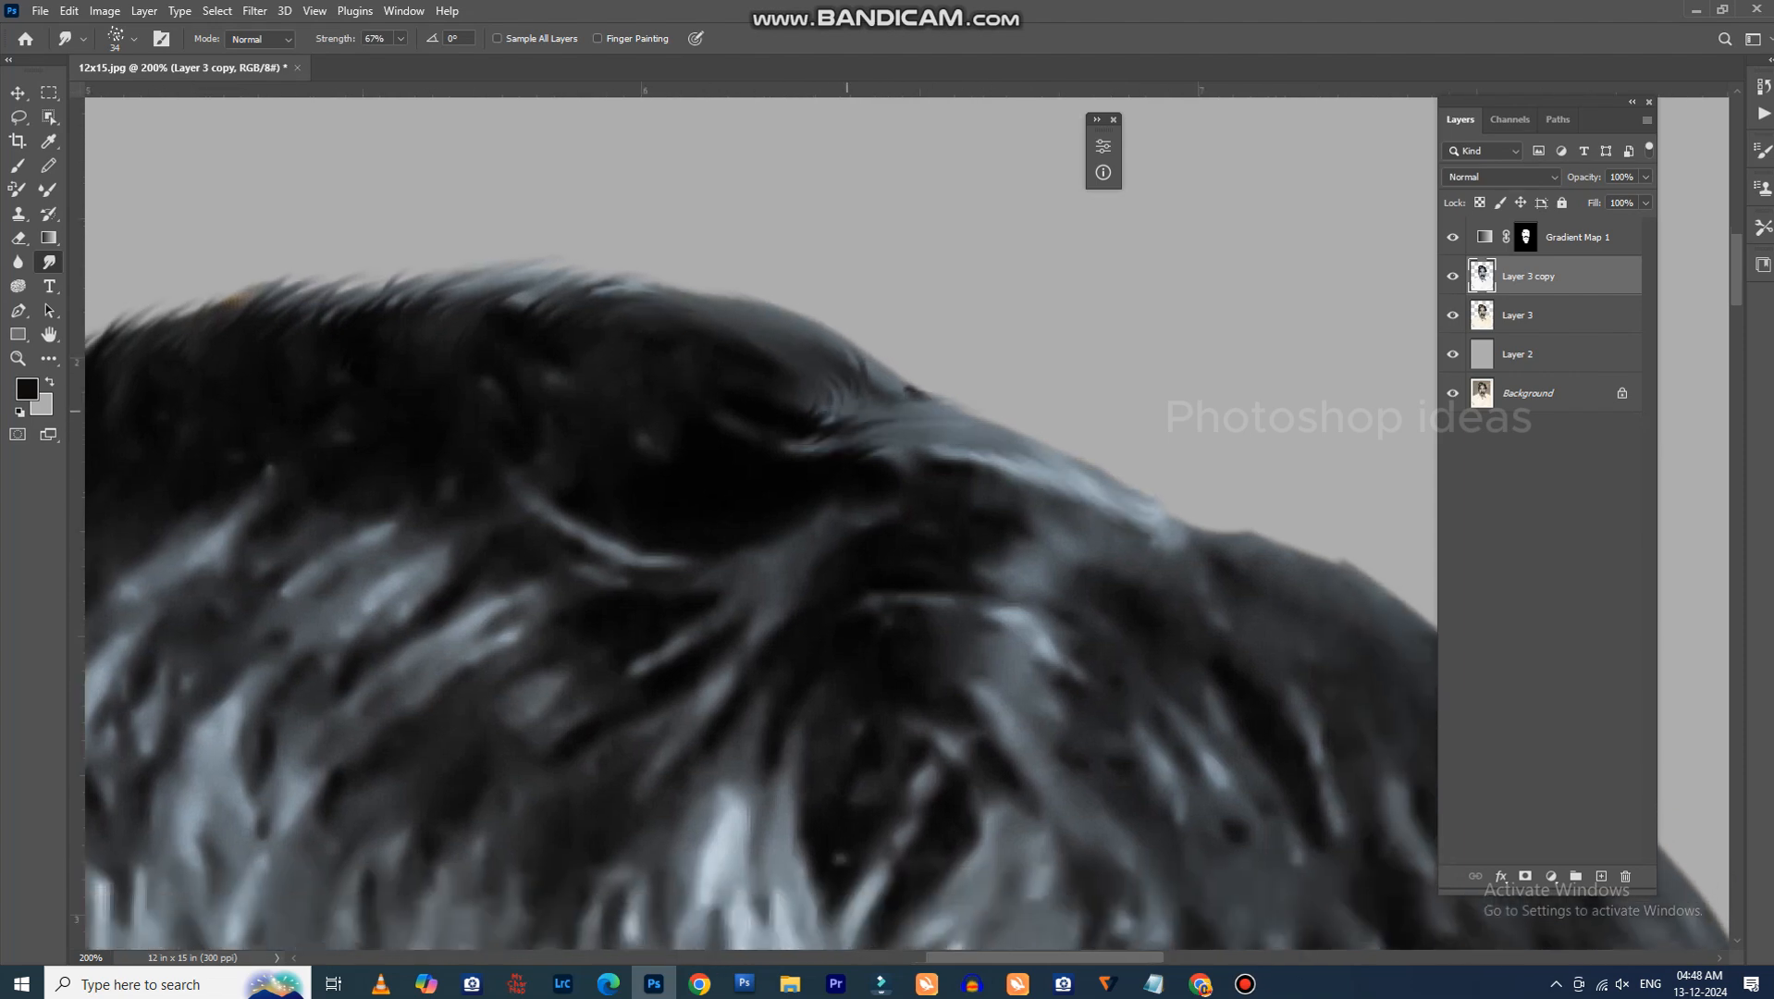
mouse_move(846, 411)
mouse_down()
mouse_move(985, 430)
mouse_move(1175, 490)
mouse_up()
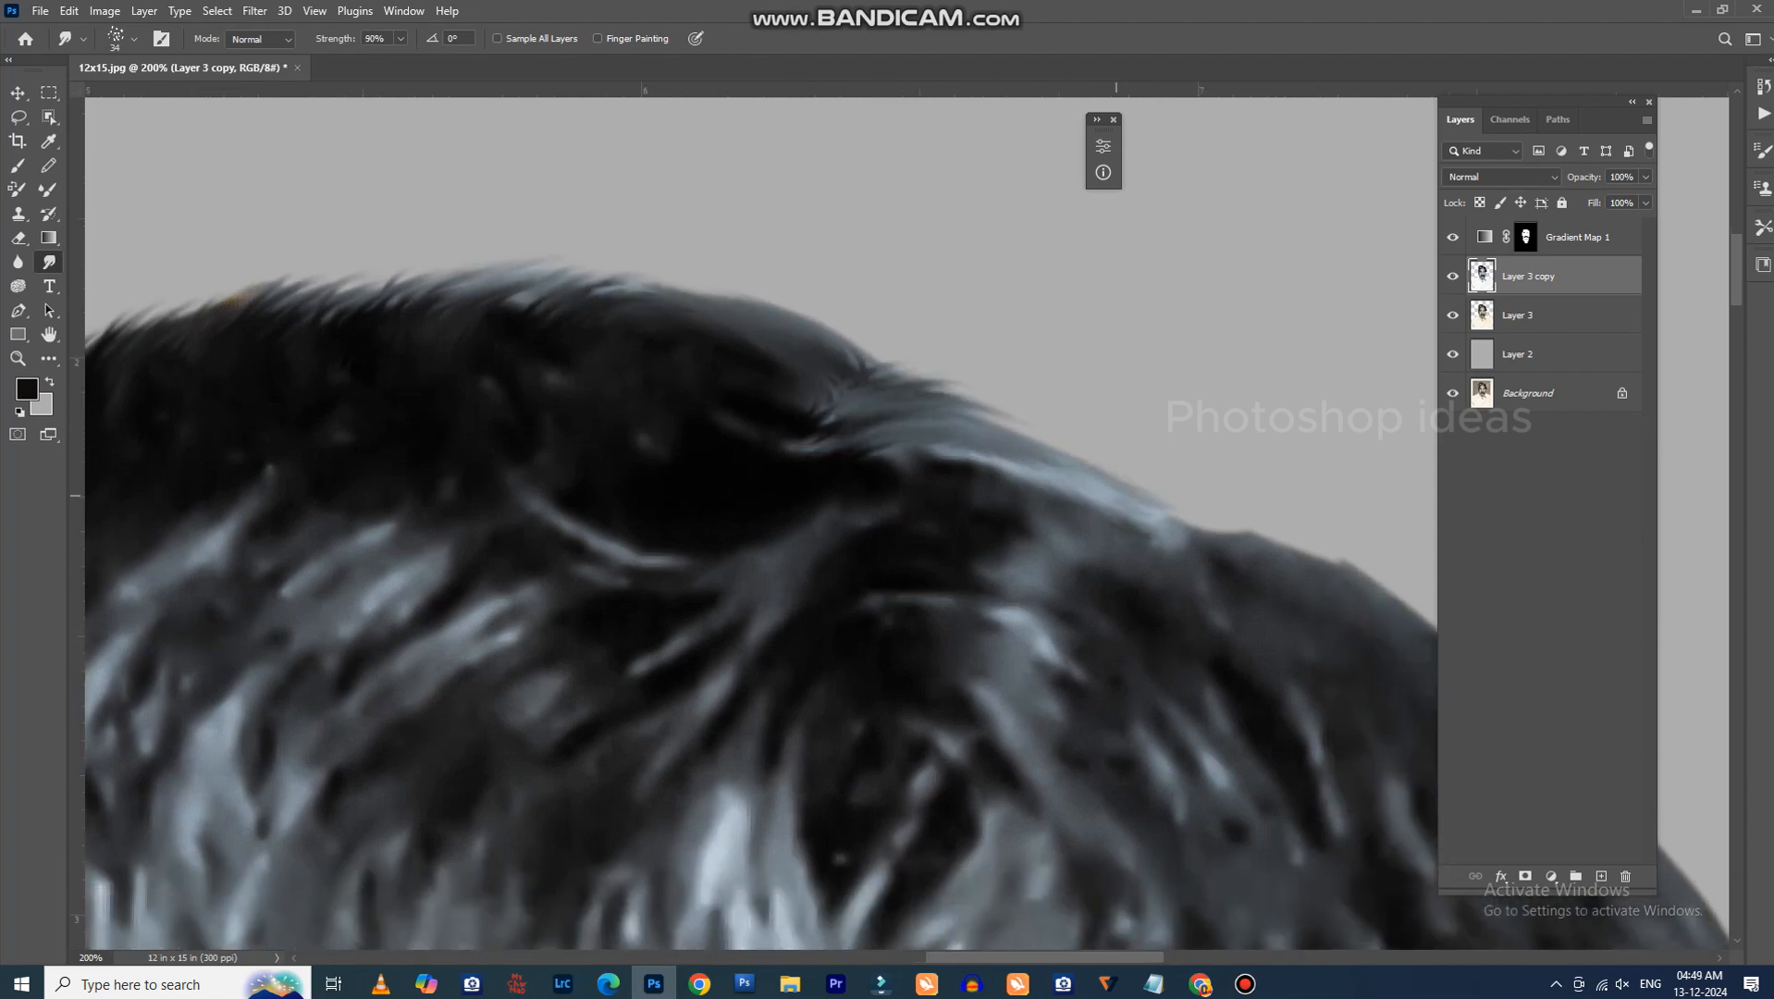
Raise the Smudge strength to 90% and pull longer strands along the hair outline around the dip beside the crown.
drag(911, 428, 1167, 475)
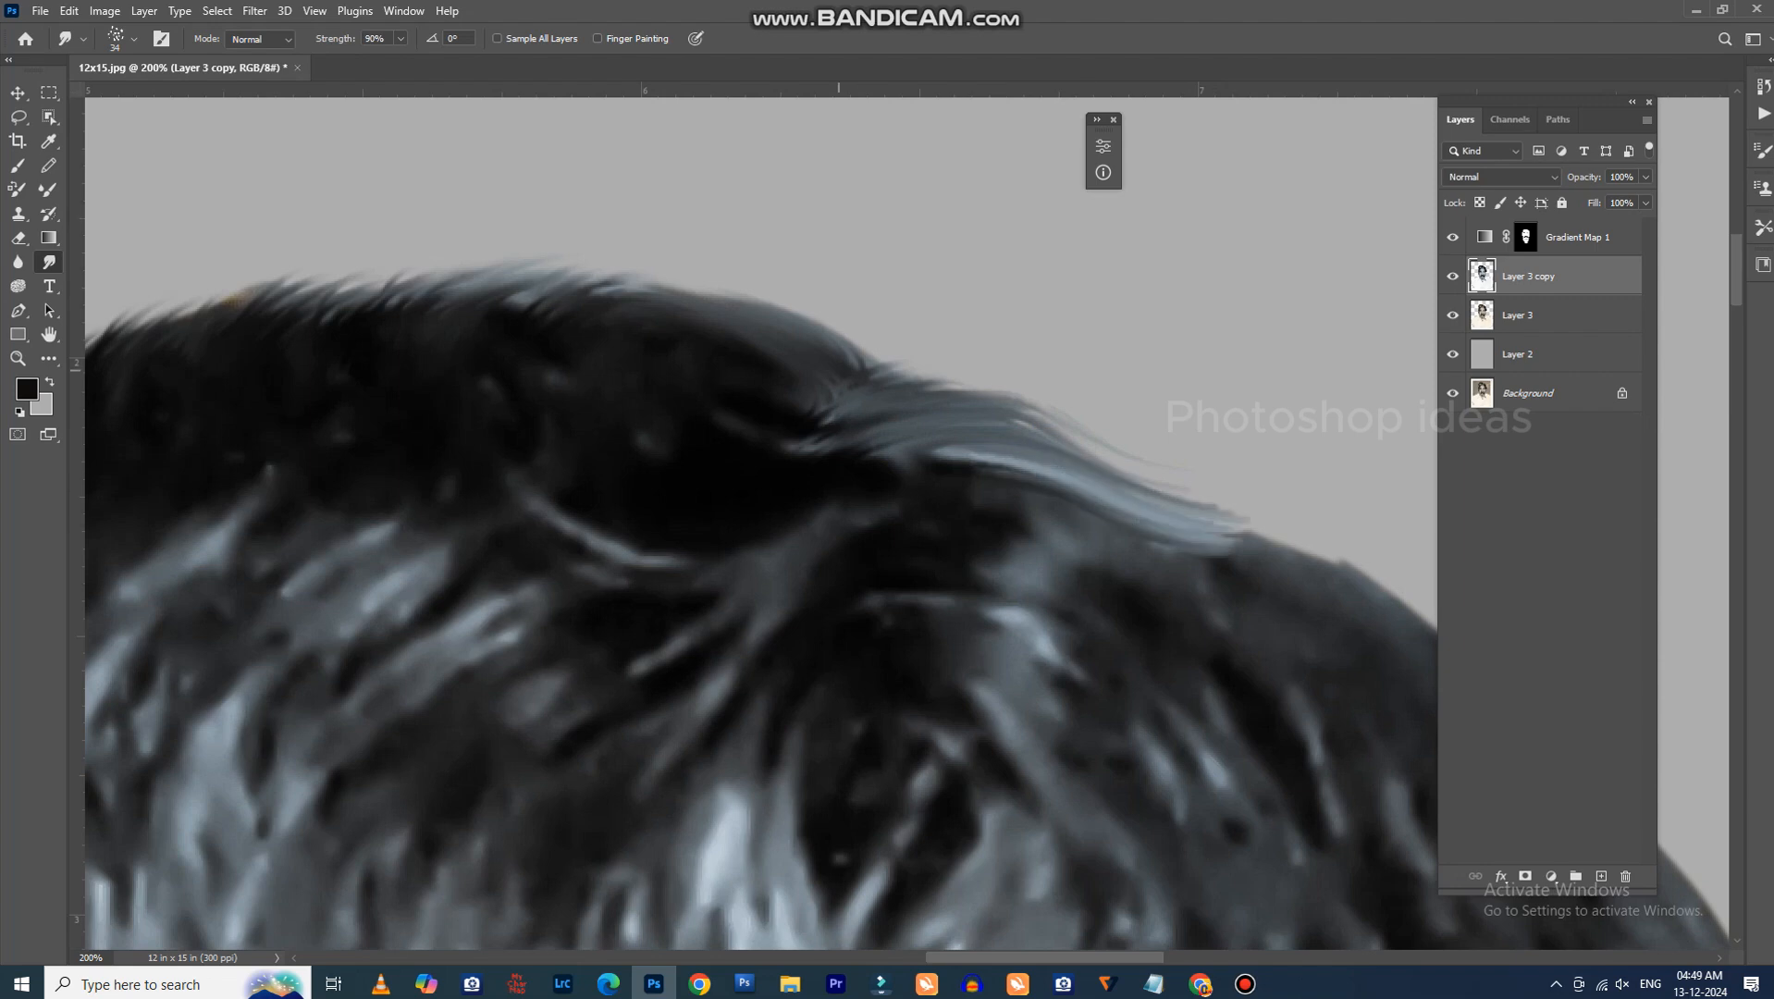
mouse_move(879, 407)
mouse_down()
mouse_move(818, 324)
mouse_move(583, 275)
mouse_up()
mouse_move(933, 456)
mouse_down()
mouse_move(419, 281)
mouse_move(736, 370)
mouse_up()
mouse_move(616, 365)
mouse_down()
mouse_move(746, 366)
mouse_move(902, 427)
mouse_move(1064, 587)
mouse_up()
drag(1116, 663, 958, 500)
Smudge long strands down the curved hair outline on the upper right side of the head.
key(ctrl+minus)
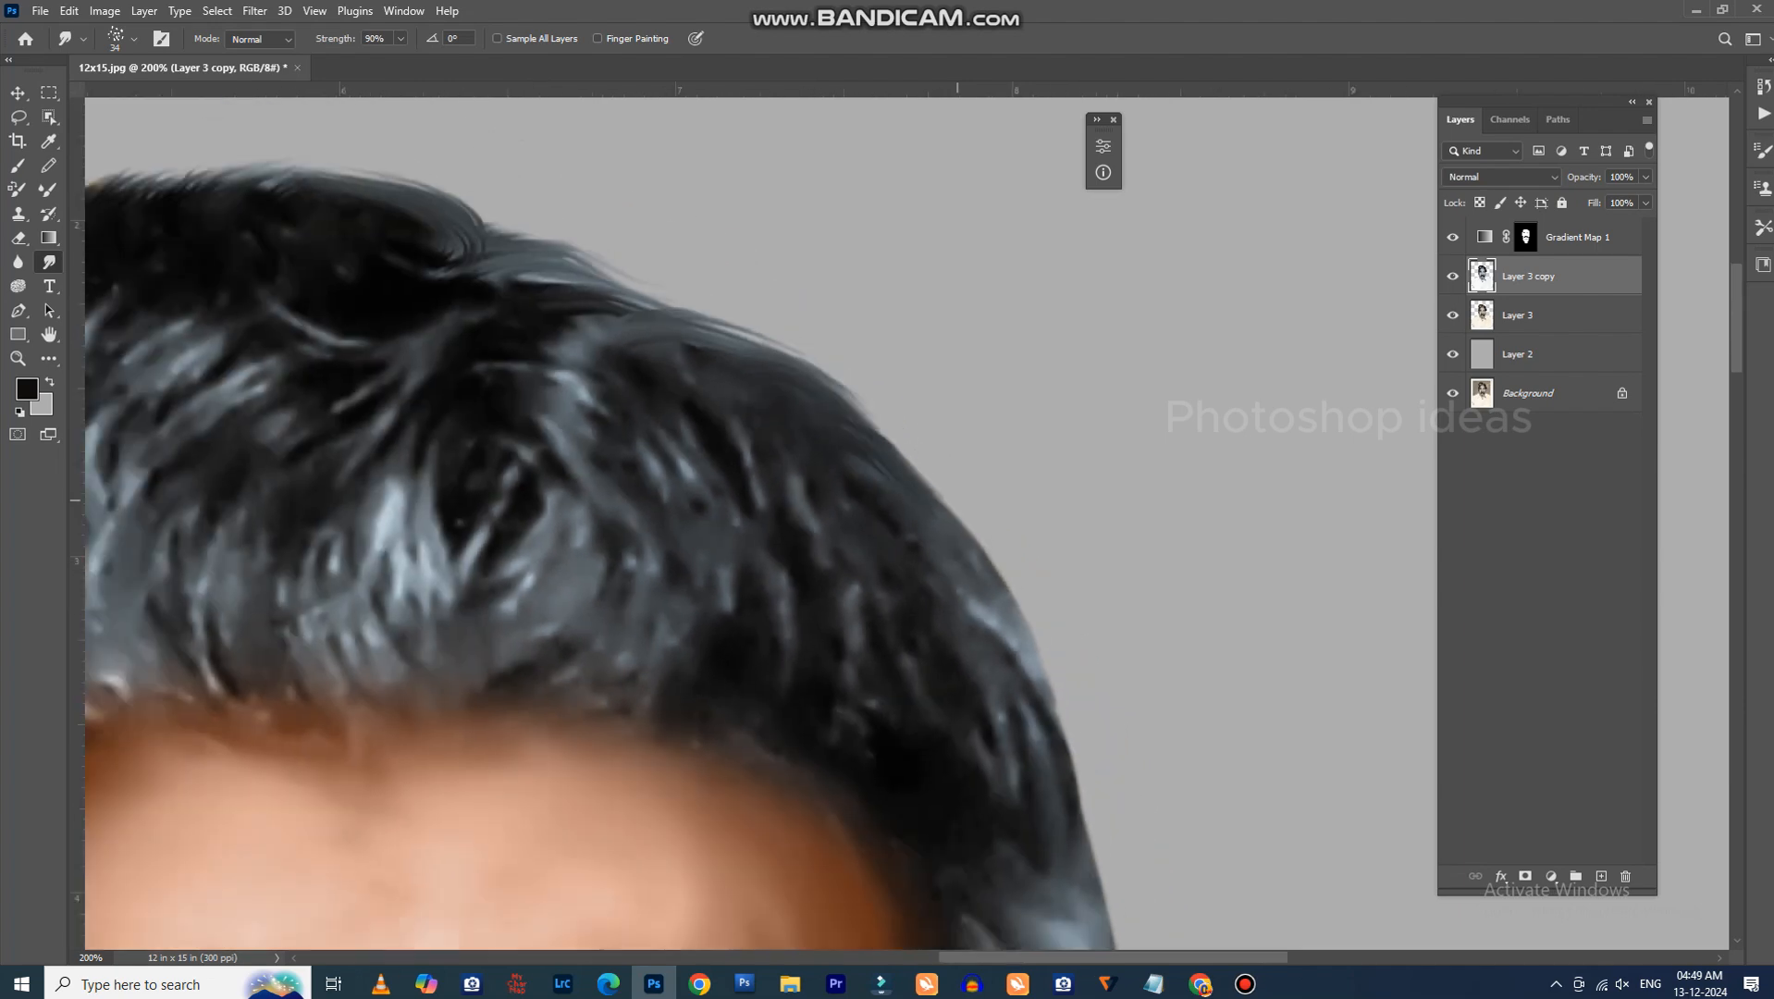
key(ctrl+plus)
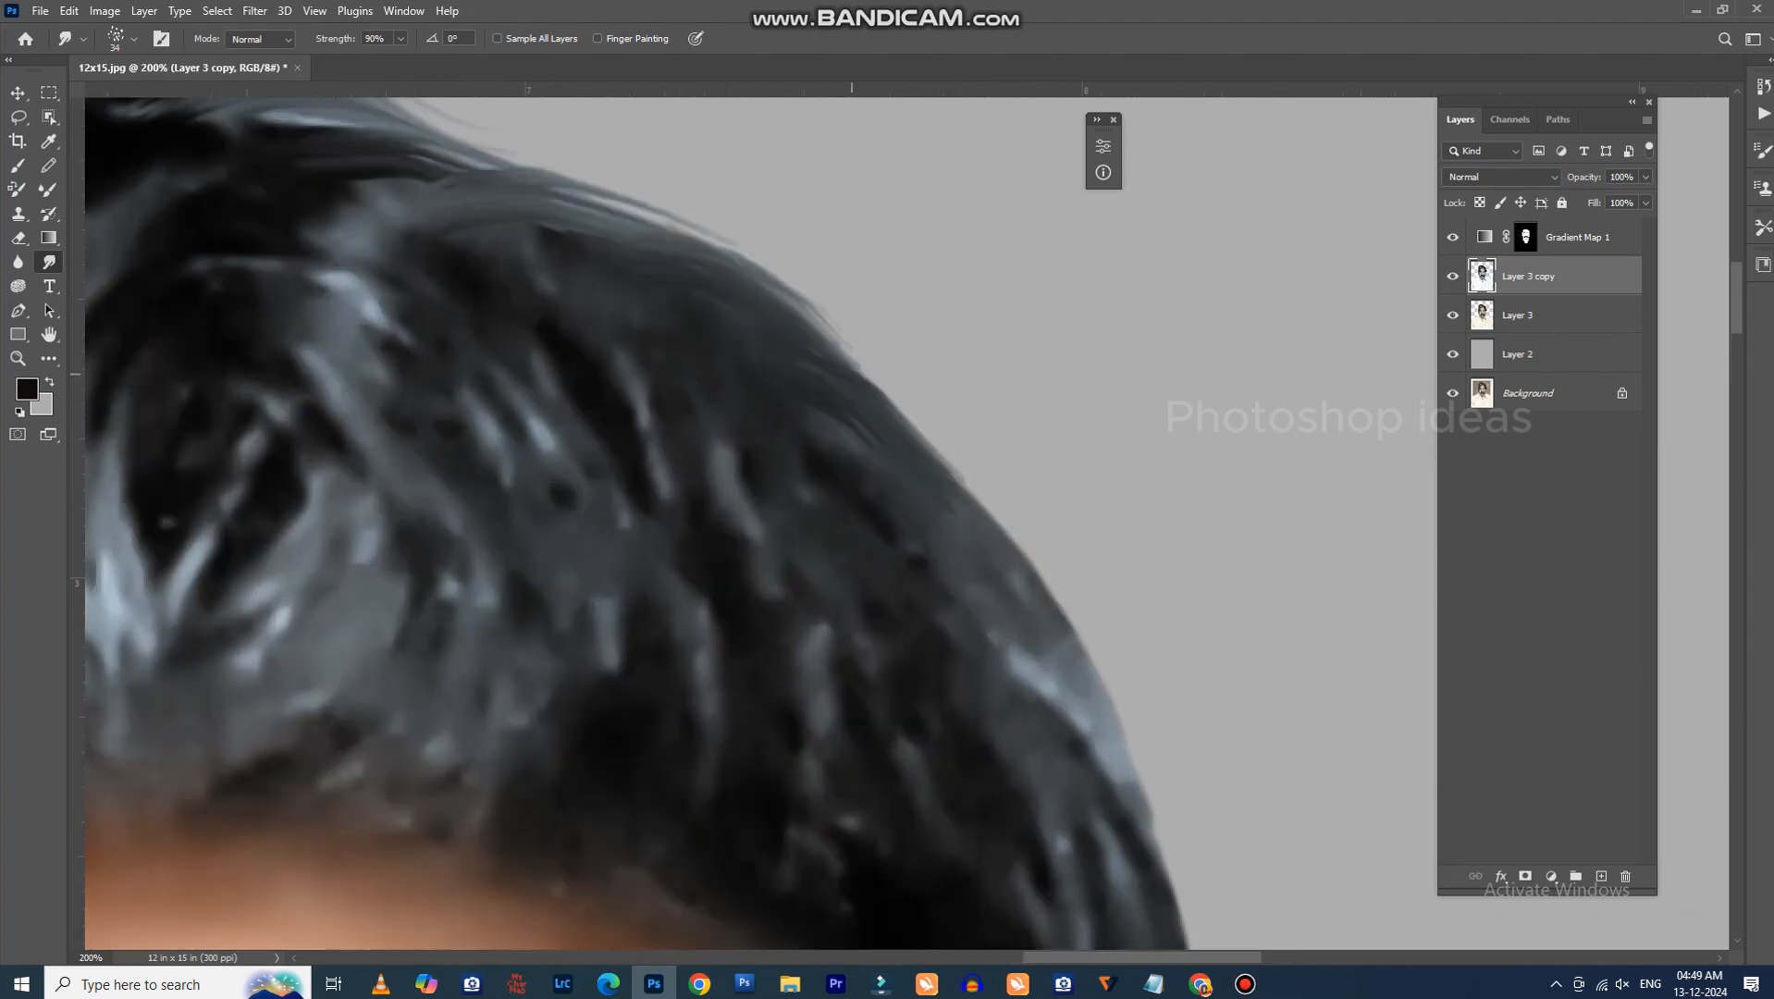
drag(984, 515, 1052, 647)
mouse_move(1052, 646)
mouse_down()
mouse_move(865, 417)
mouse_move(948, 602)
mouse_up()
mouse_move(939, 491)
mouse_down()
mouse_move(985, 740)
mouse_move(953, 507)
mouse_up()
drag(893, 264, 963, 546)
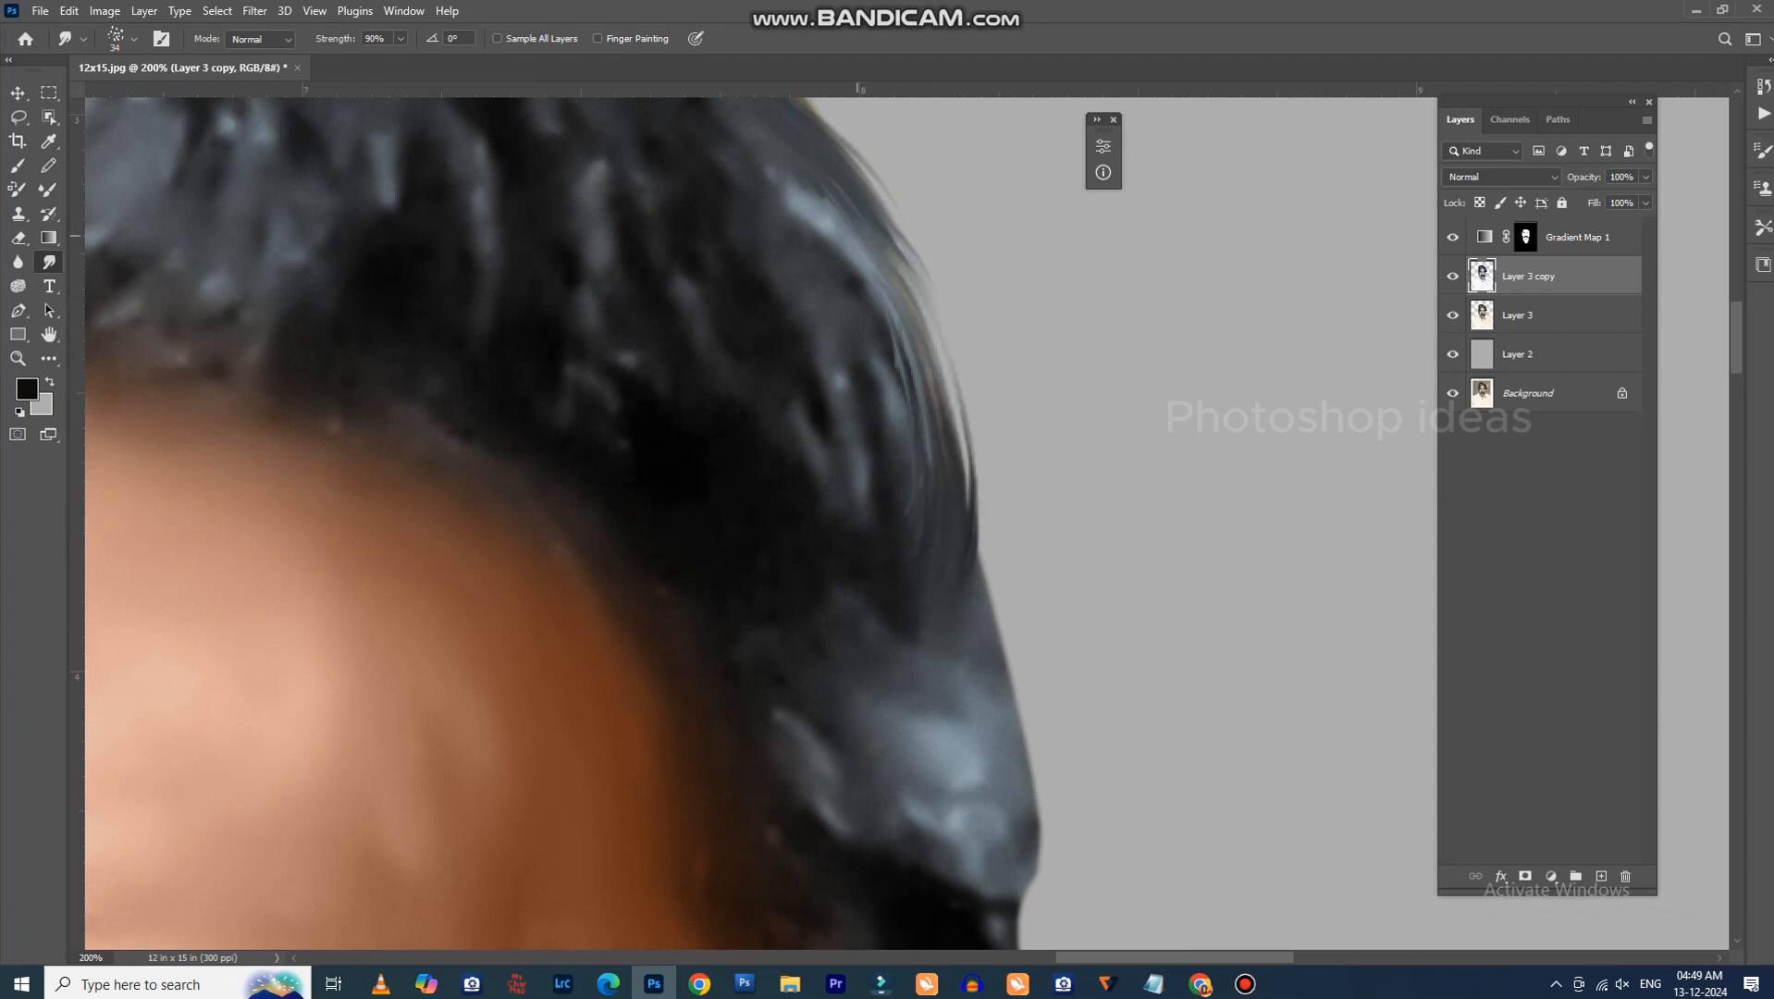
Smudge flowing strands down the side hair edge on the image's right, over the light gray patch.
drag(883, 333, 930, 449)
mouse_move(860, 222)
mouse_down()
mouse_move(1029, 832)
mouse_move(1005, 663)
mouse_up()
drag(900, 421, 1001, 667)
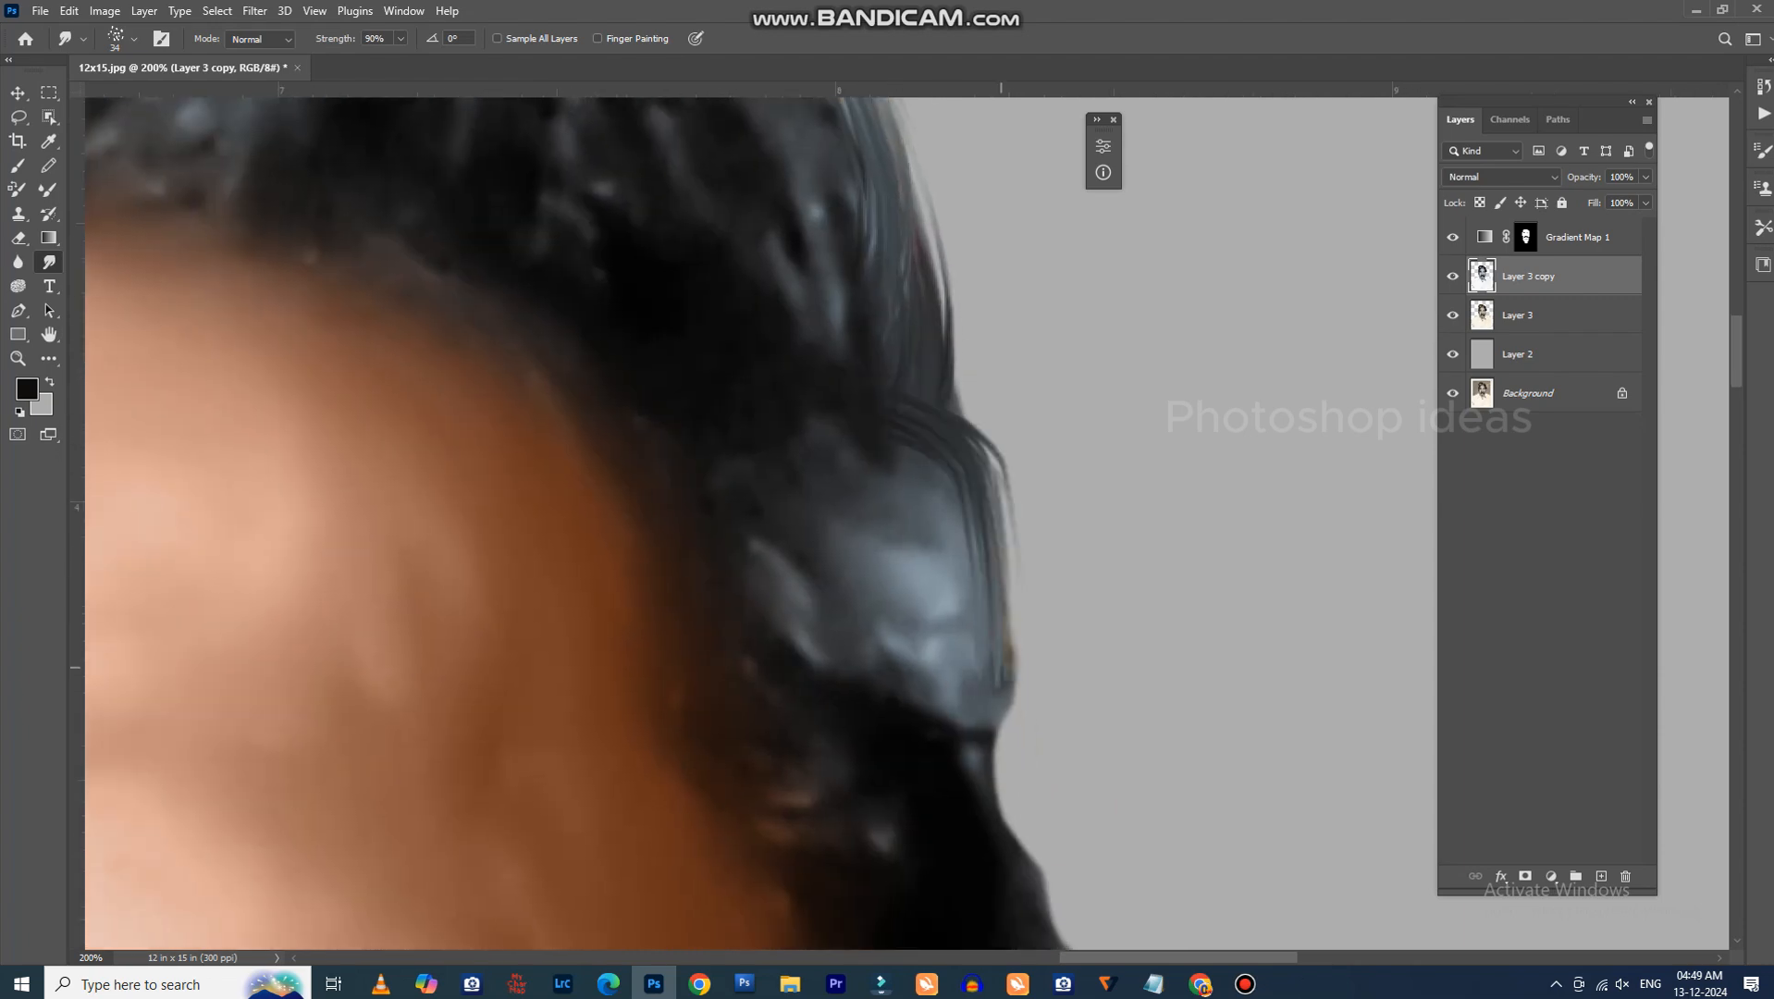
drag(934, 495, 1004, 704)
Smudge the lower side tuft above the ear on the image's right into pointed hair strands.
mouse_move(1007, 629)
mouse_down()
mouse_move(1008, 797)
mouse_move(914, 432)
mouse_move(997, 610)
mouse_move(982, 740)
mouse_move(946, 788)
mouse_up()
drag(925, 796, 962, 518)
mouse_move(927, 461)
mouse_down()
mouse_move(900, 647)
mouse_move(838, 686)
mouse_move(855, 694)
mouse_move(851, 736)
mouse_up()
drag(862, 553, 1166, 521)
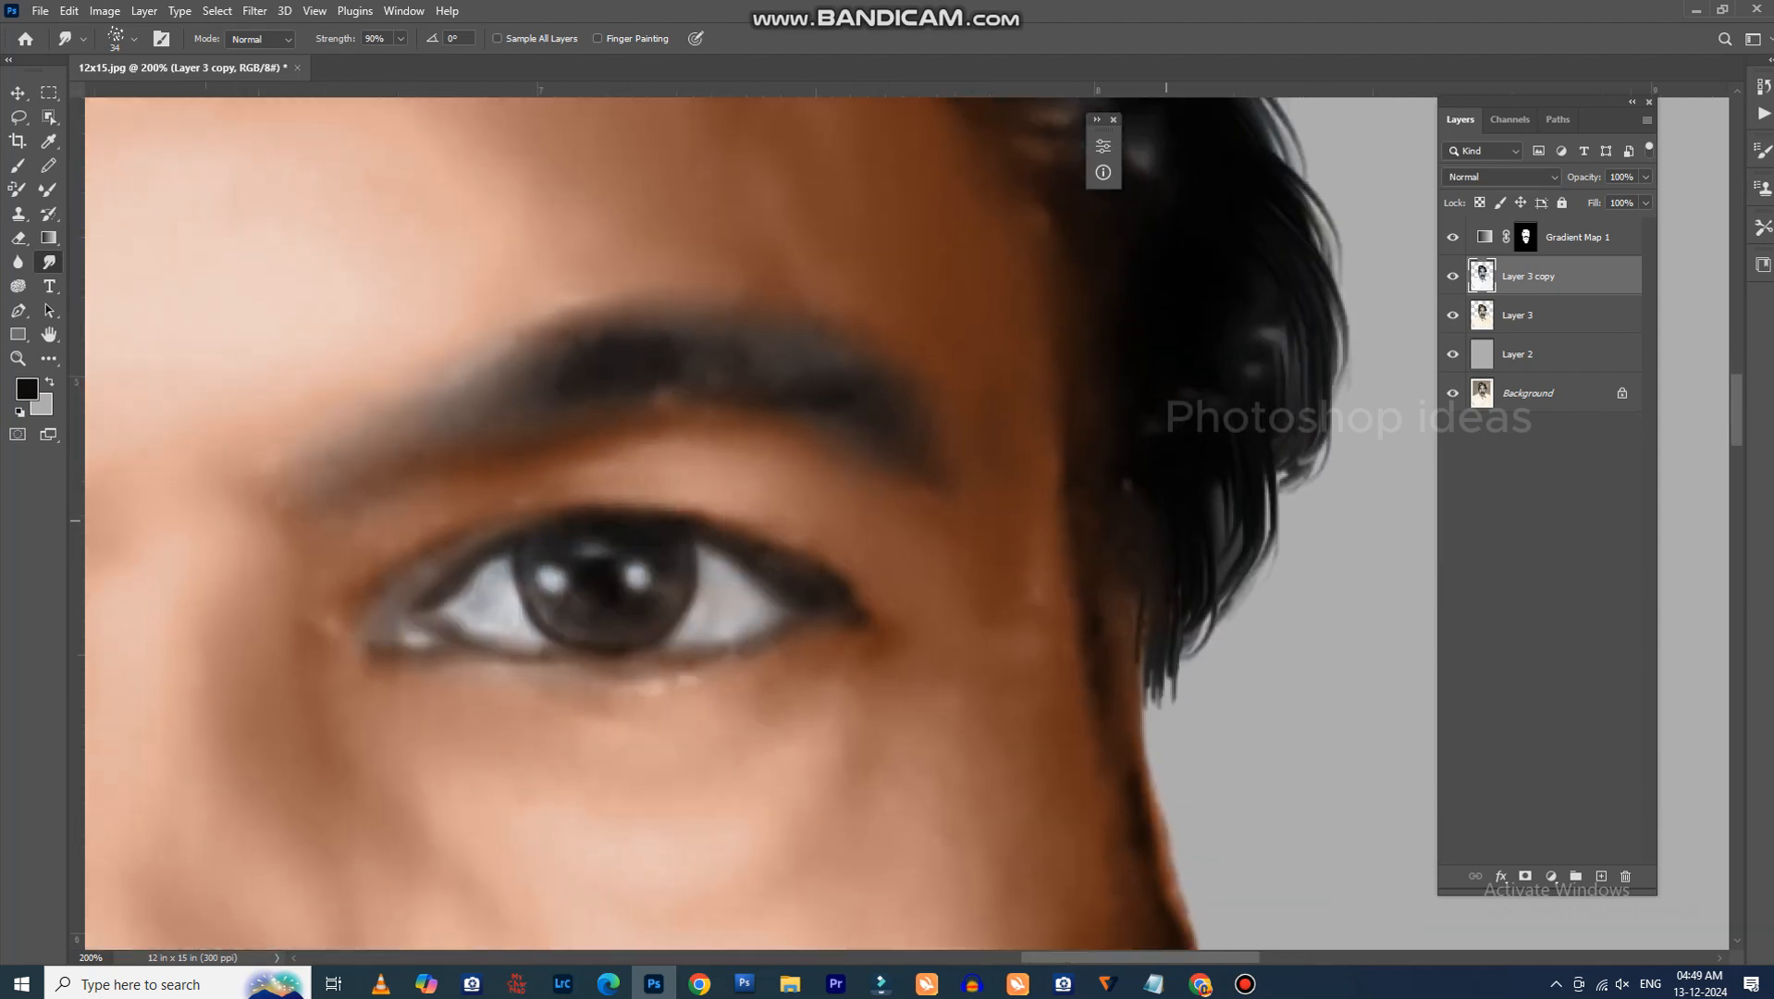
Smudge dark strands along the hair outline just beyond the dip beside the crown.
key(ctrl+minus)
key(ctrl+minus)
key(ctrl+minus)
key(ctrl+minus)
key(ctrl+minus)
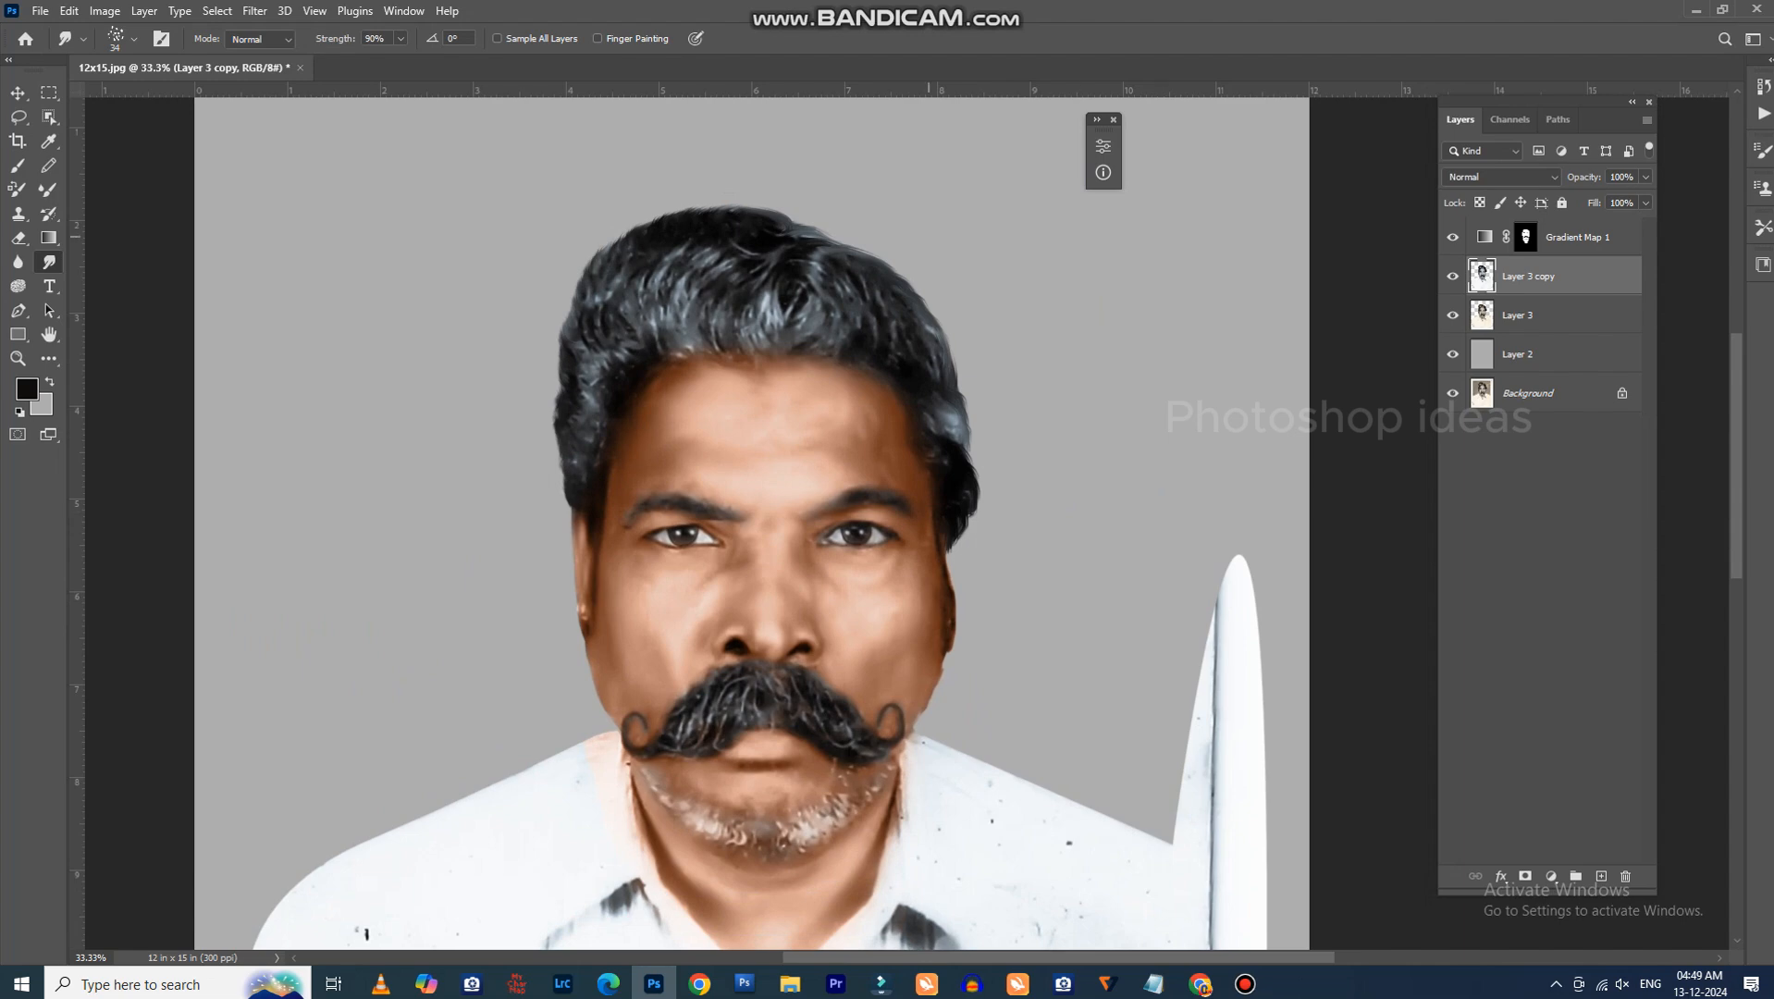
key(ctrl+plus)
key(ctrl+plus)
key(ctrl+plus)
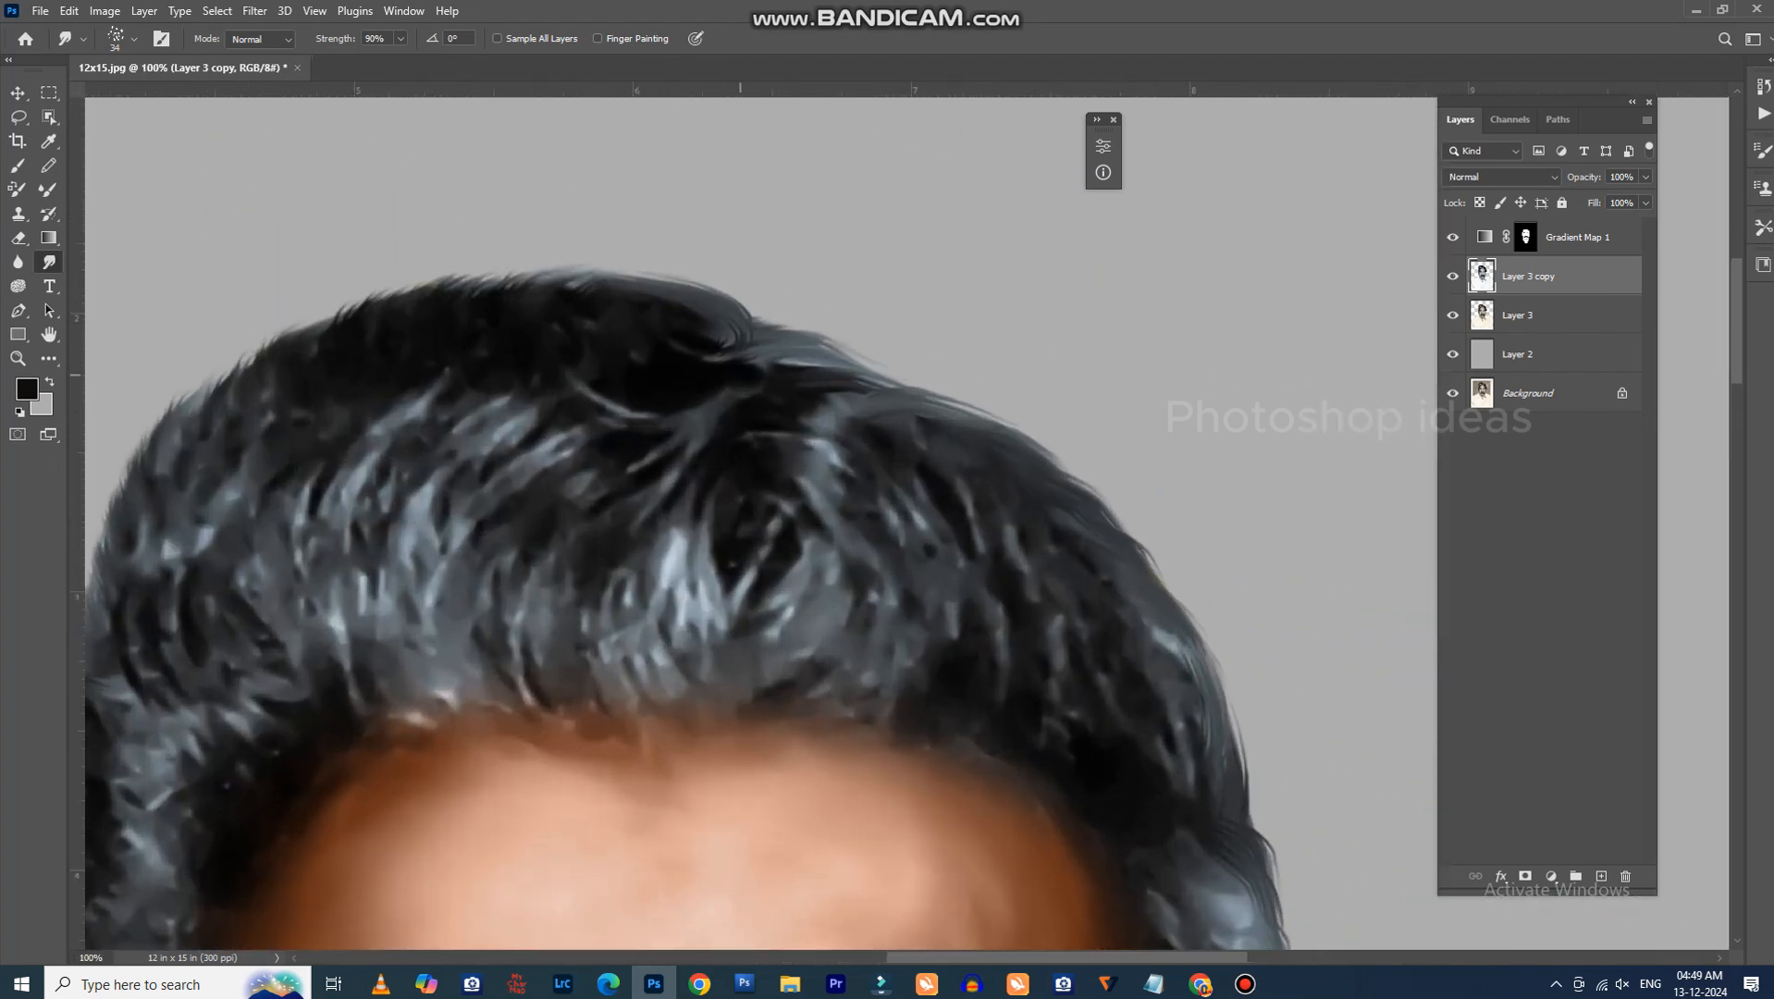
mouse_move(741, 374)
mouse_down()
mouse_move(837, 335)
mouse_move(923, 401)
mouse_up()
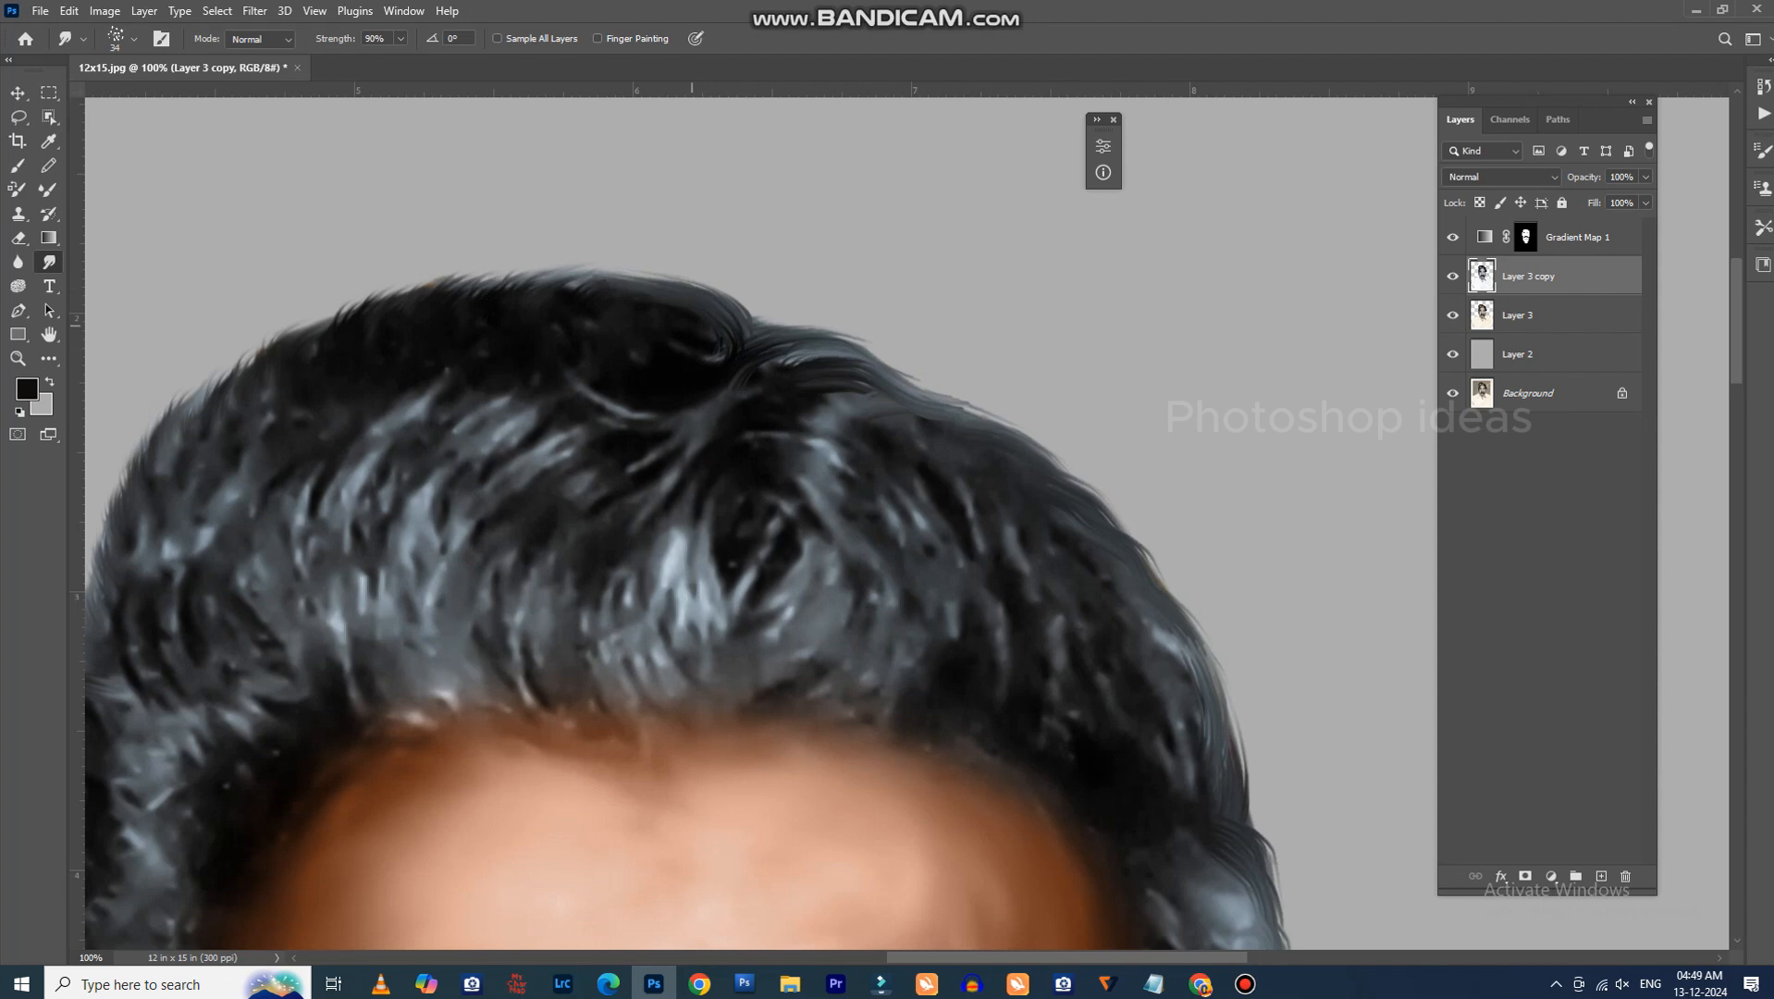
Save a copy of the portrait as 12x15 copy in Photoshop PSD format in Downloads, with Maximize Compatibility on.
key(ctrl+minus)
drag(528, 745, 791, 428)
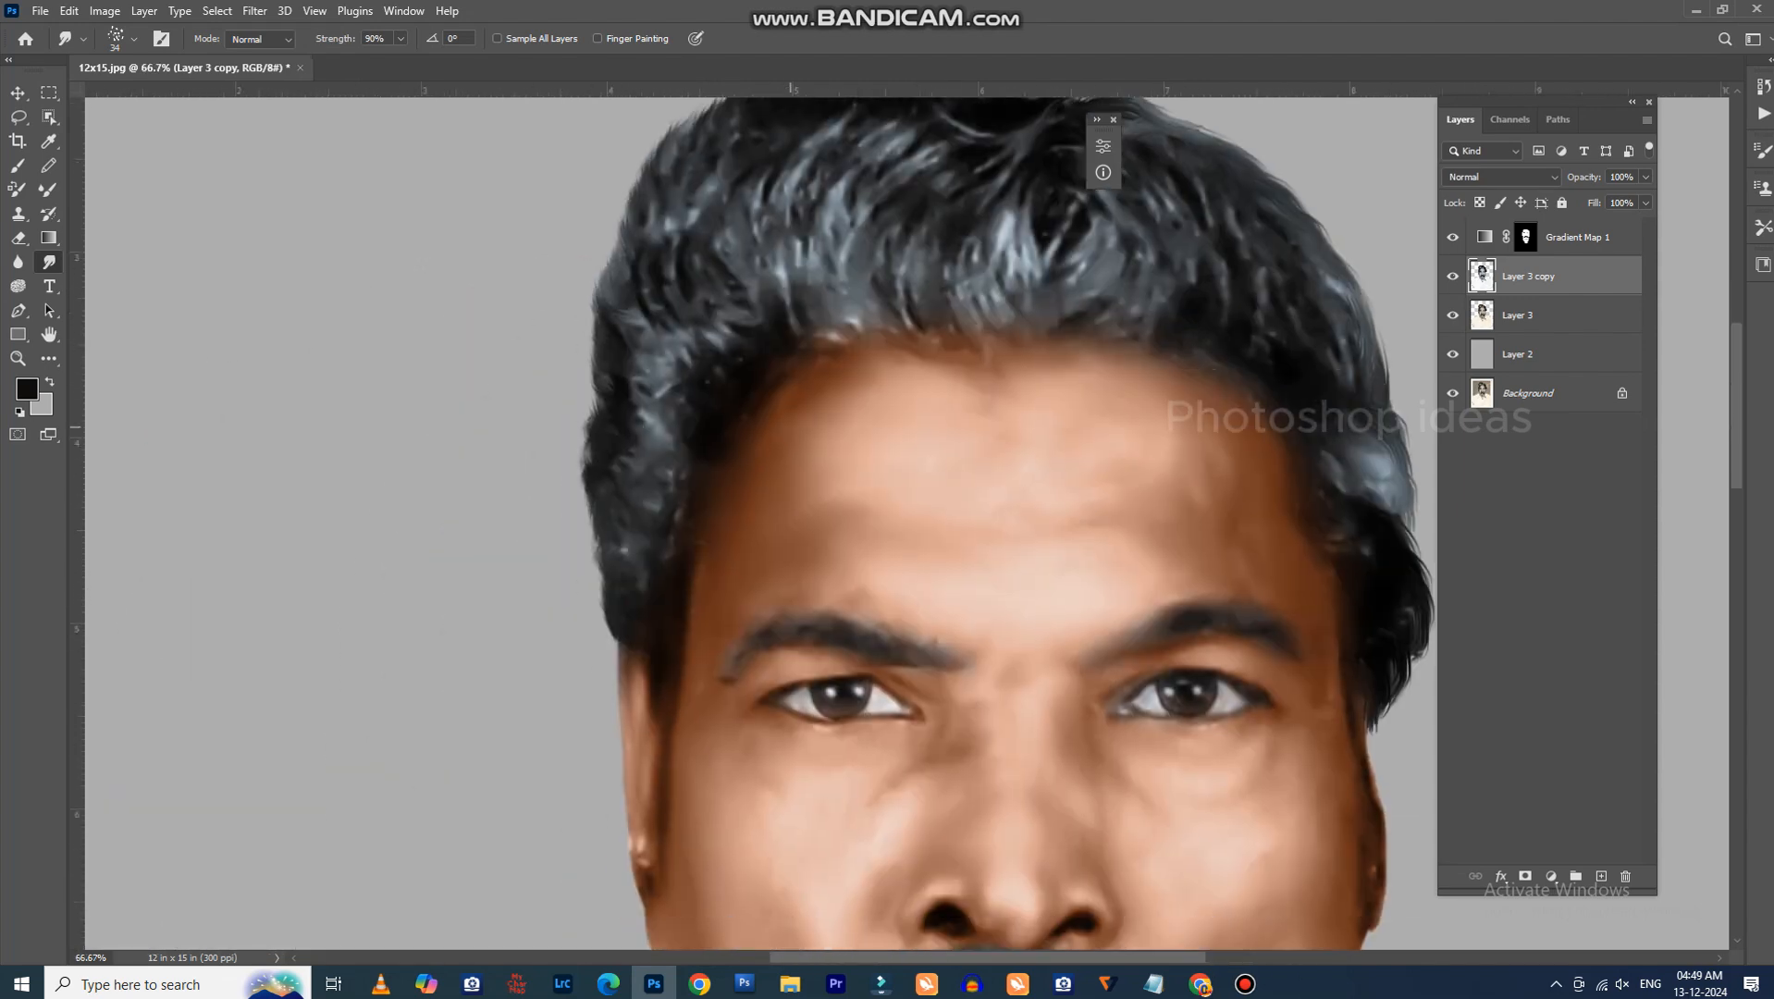
key(ctrl+minus)
key(ctrl+minus)
key(ctrl+minus)
key(ctrl+minus)
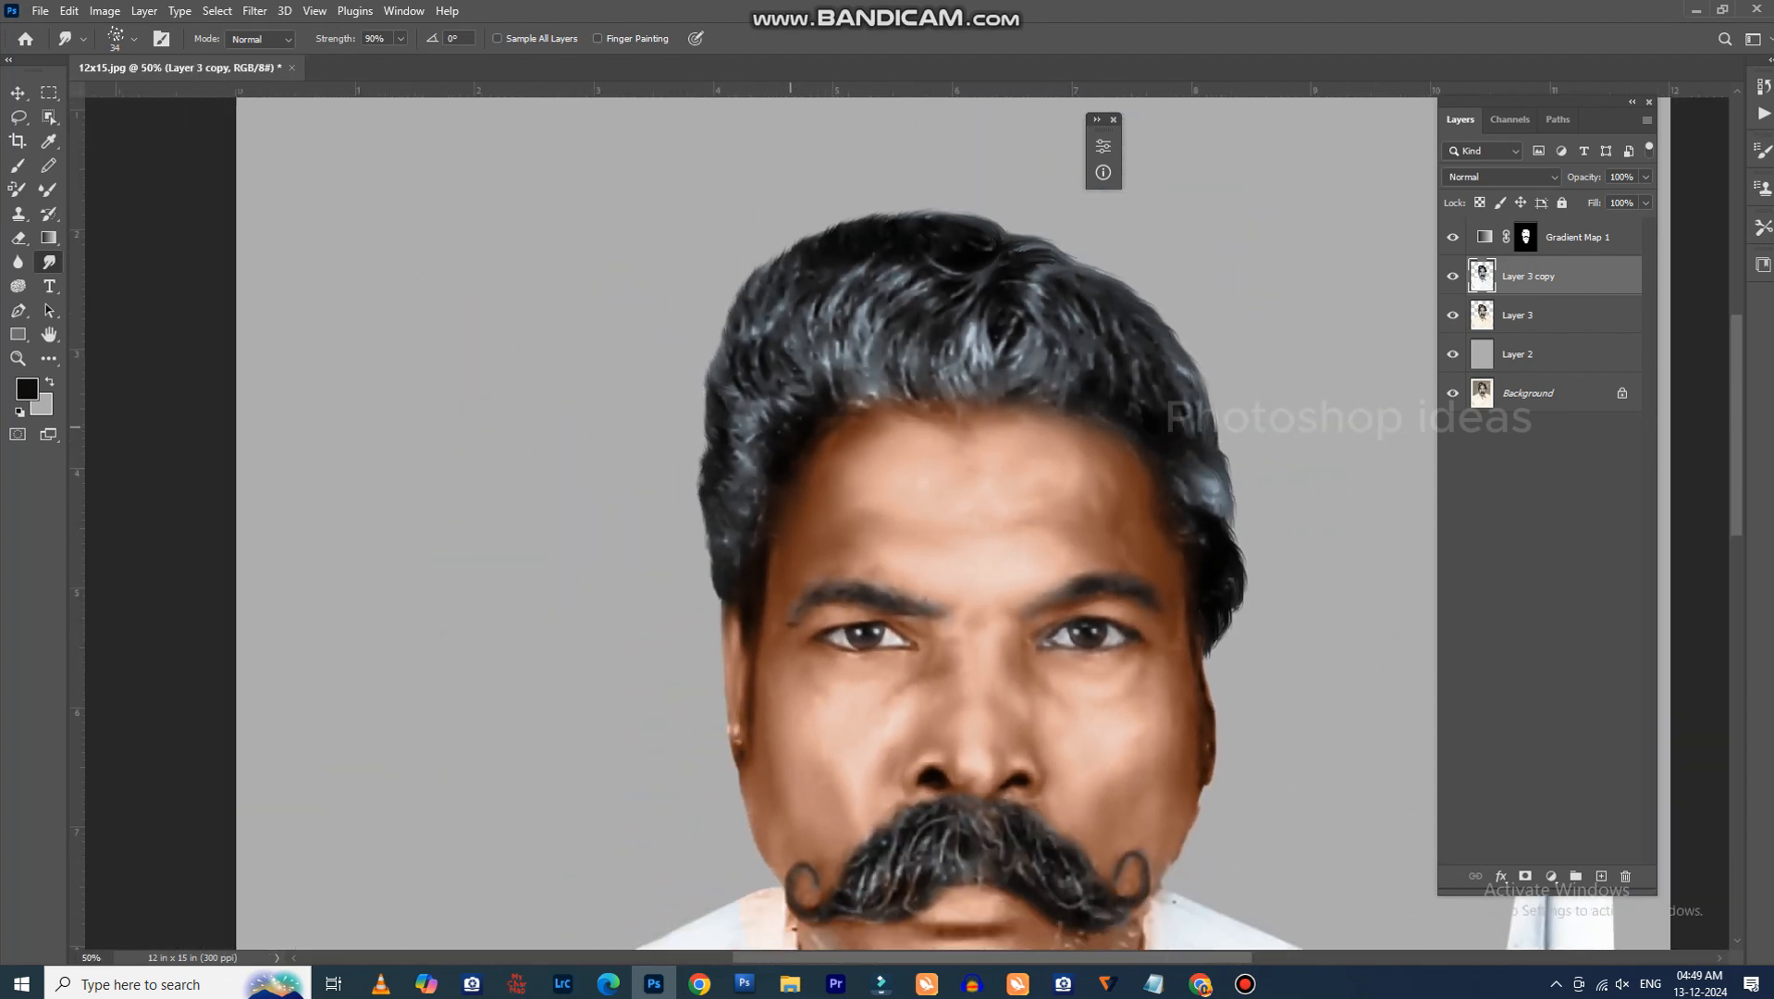
key(ctrl+plus)
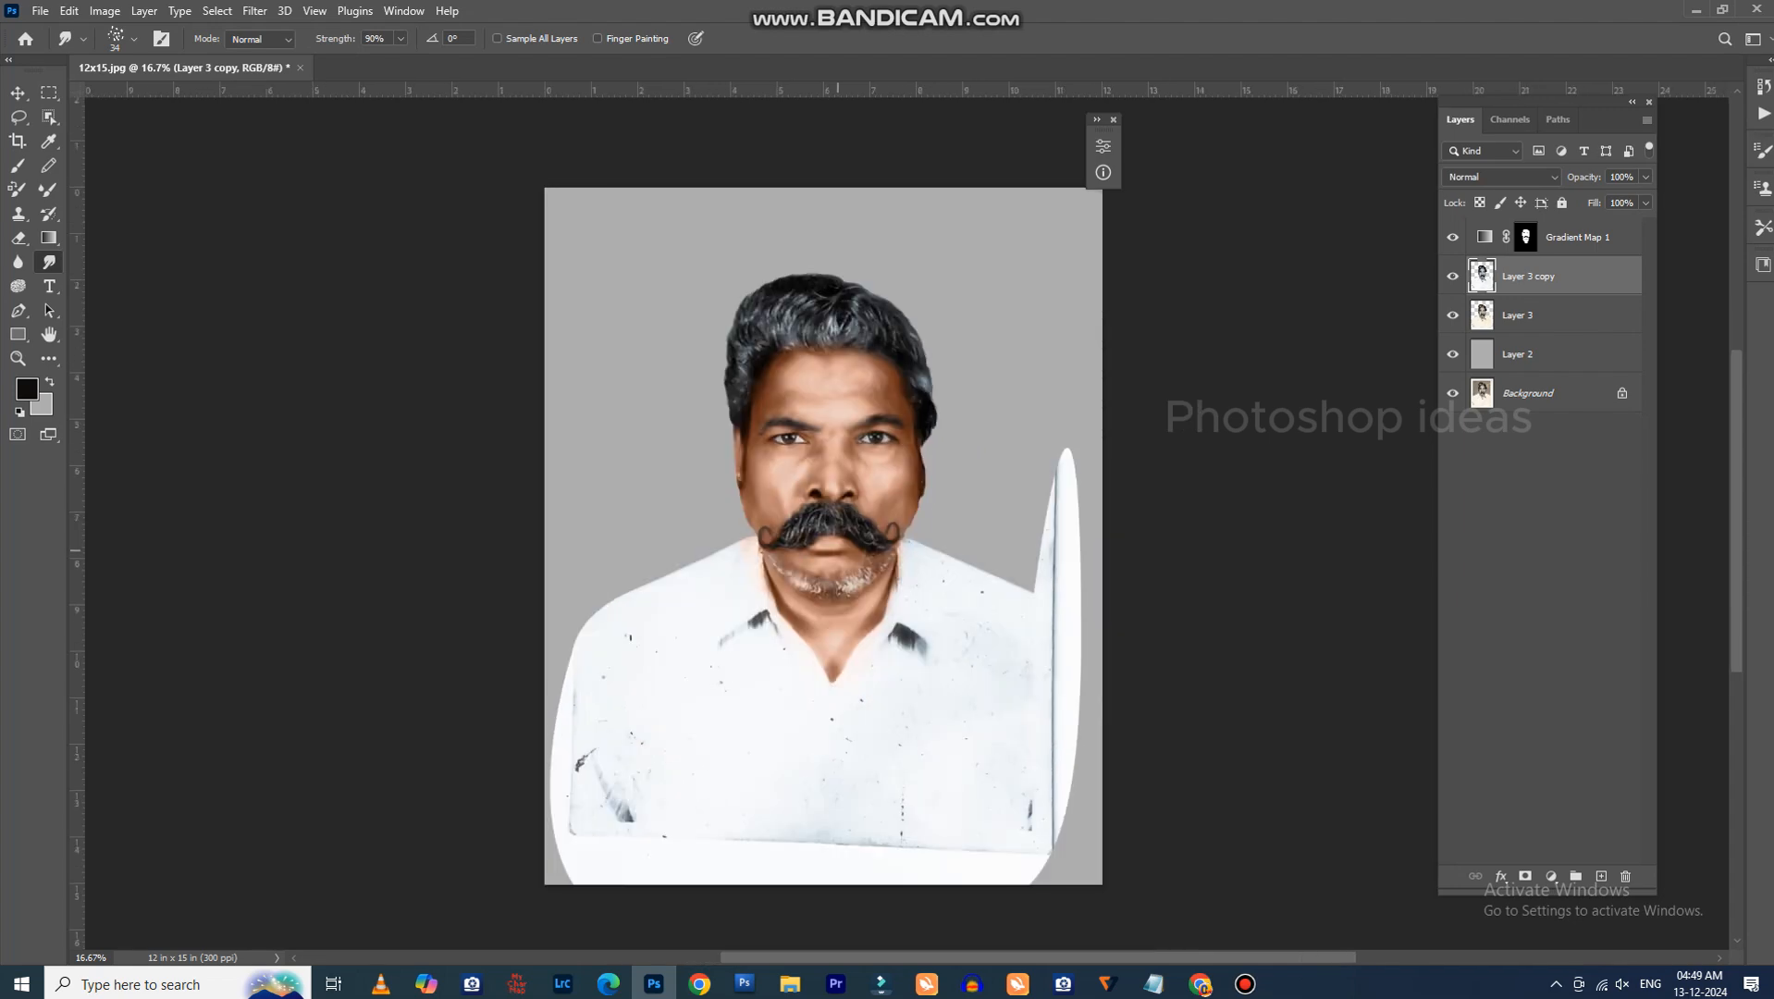
key(ctrl+alt+s)
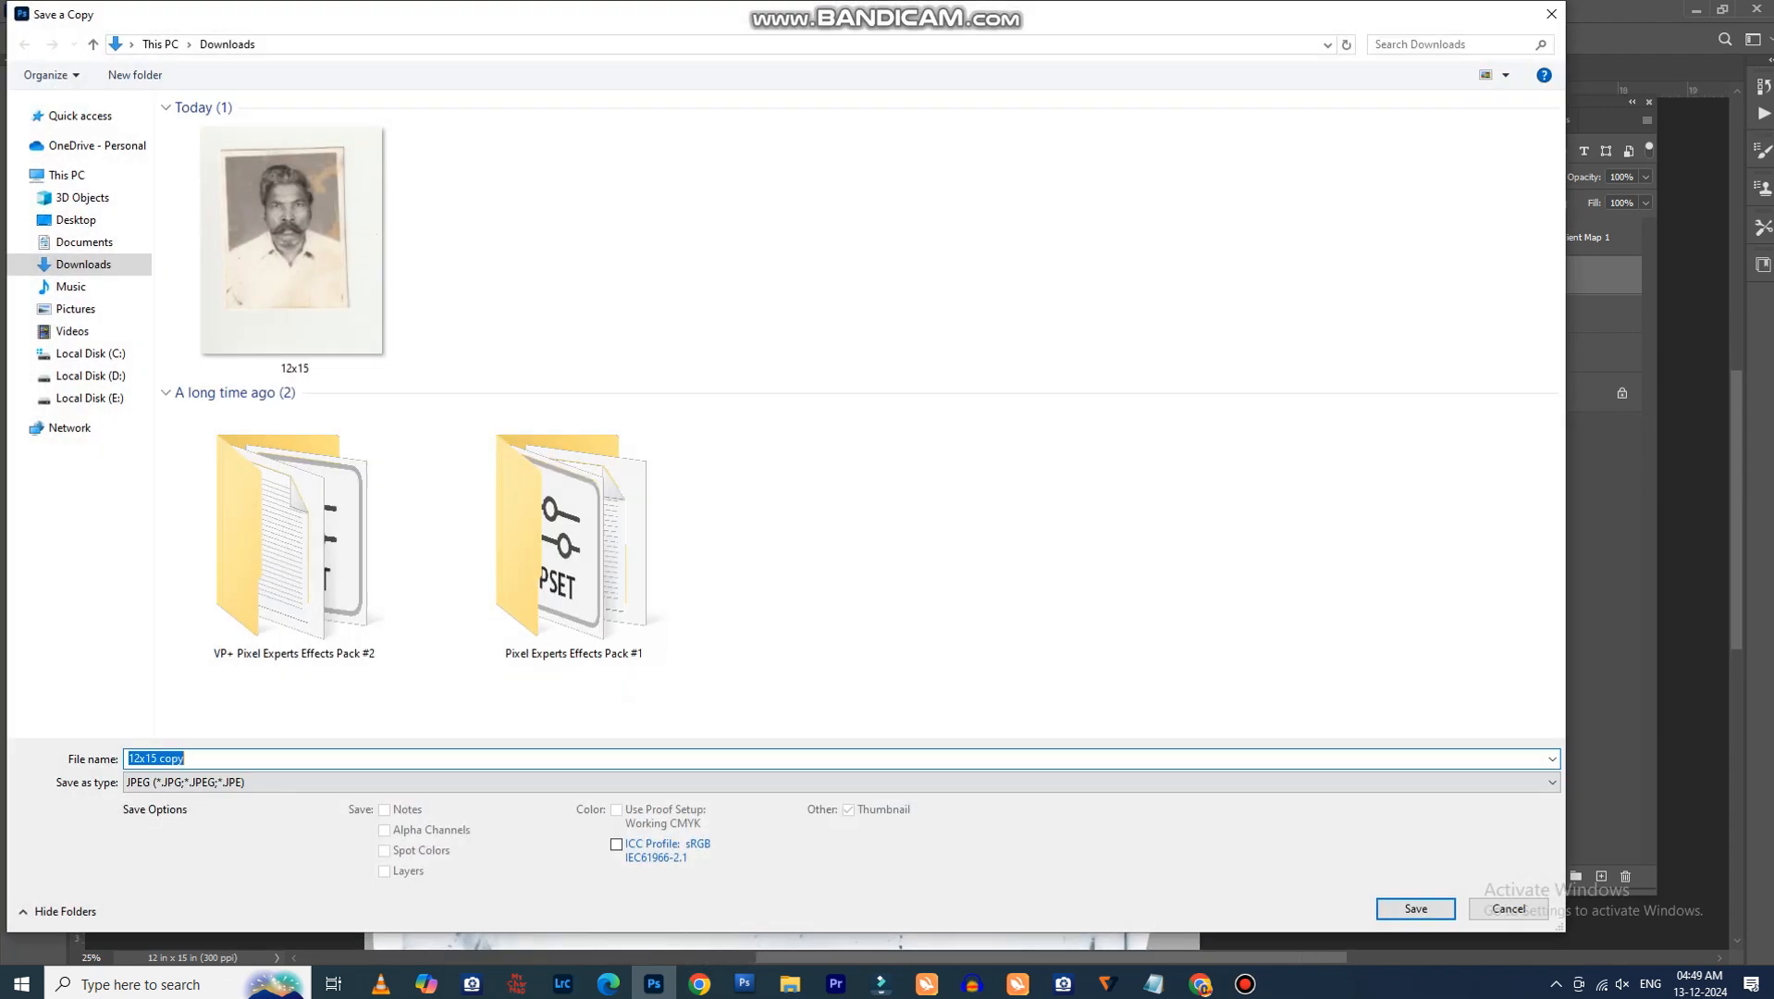
click(840, 782)
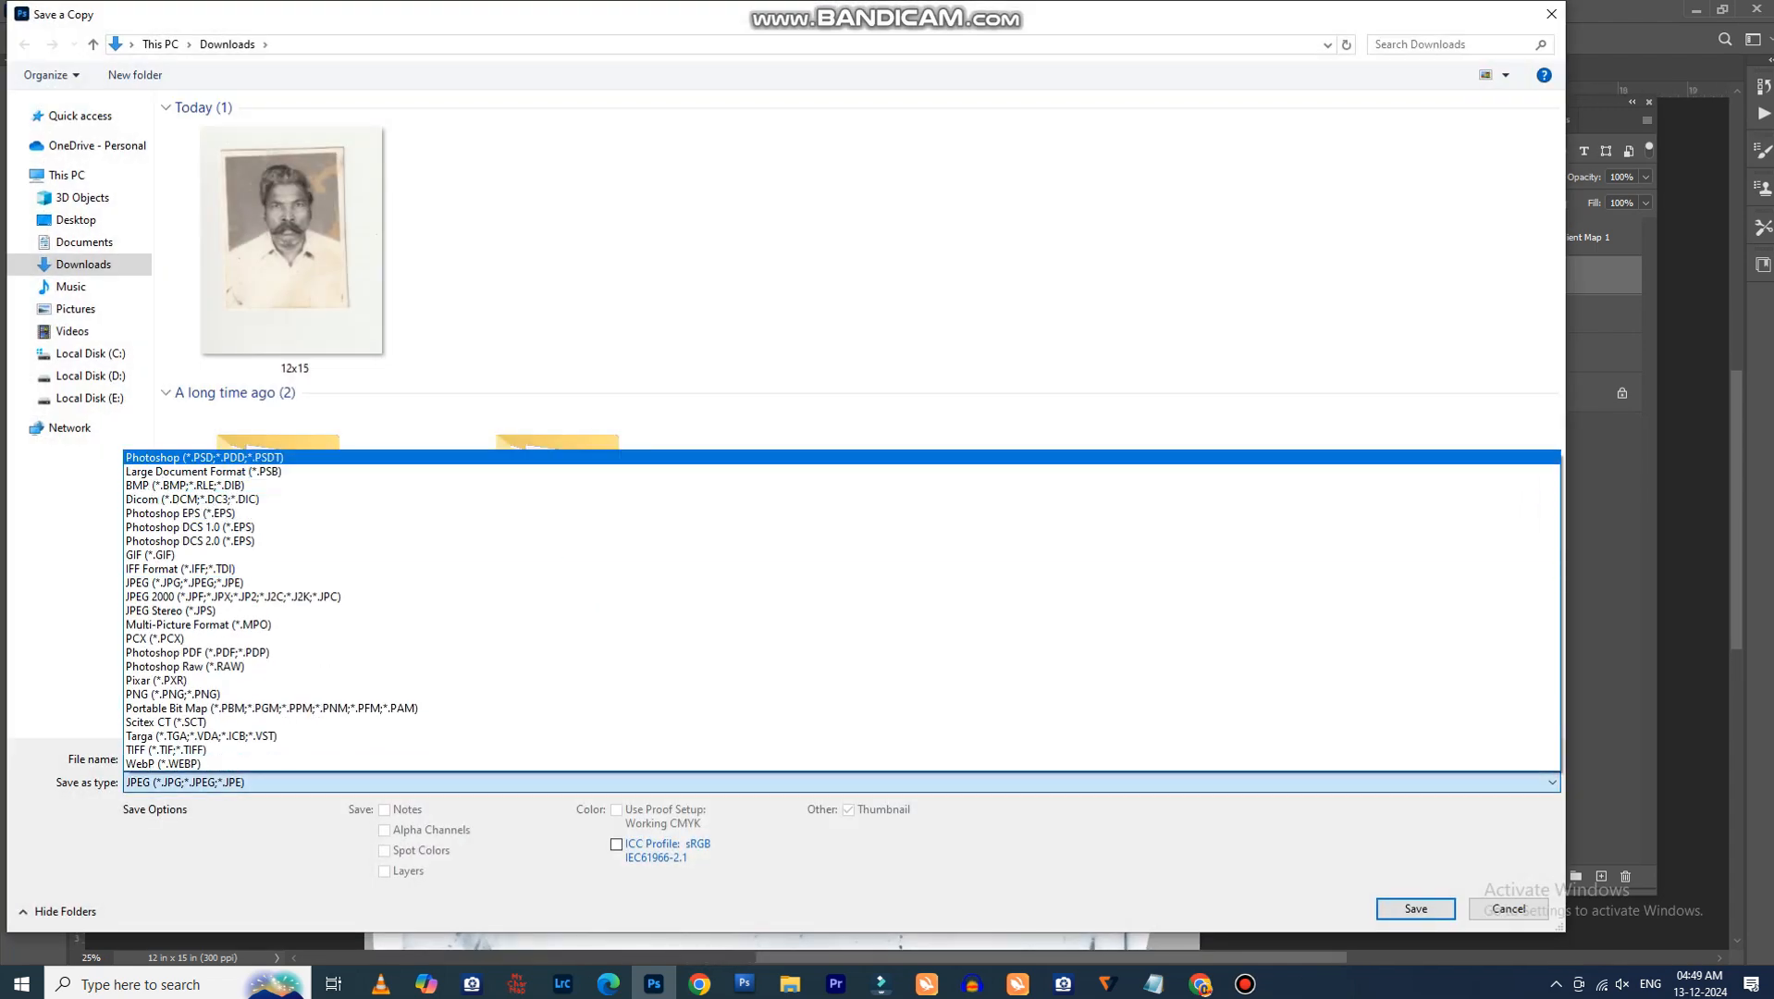
click(840, 454)
key(Return)
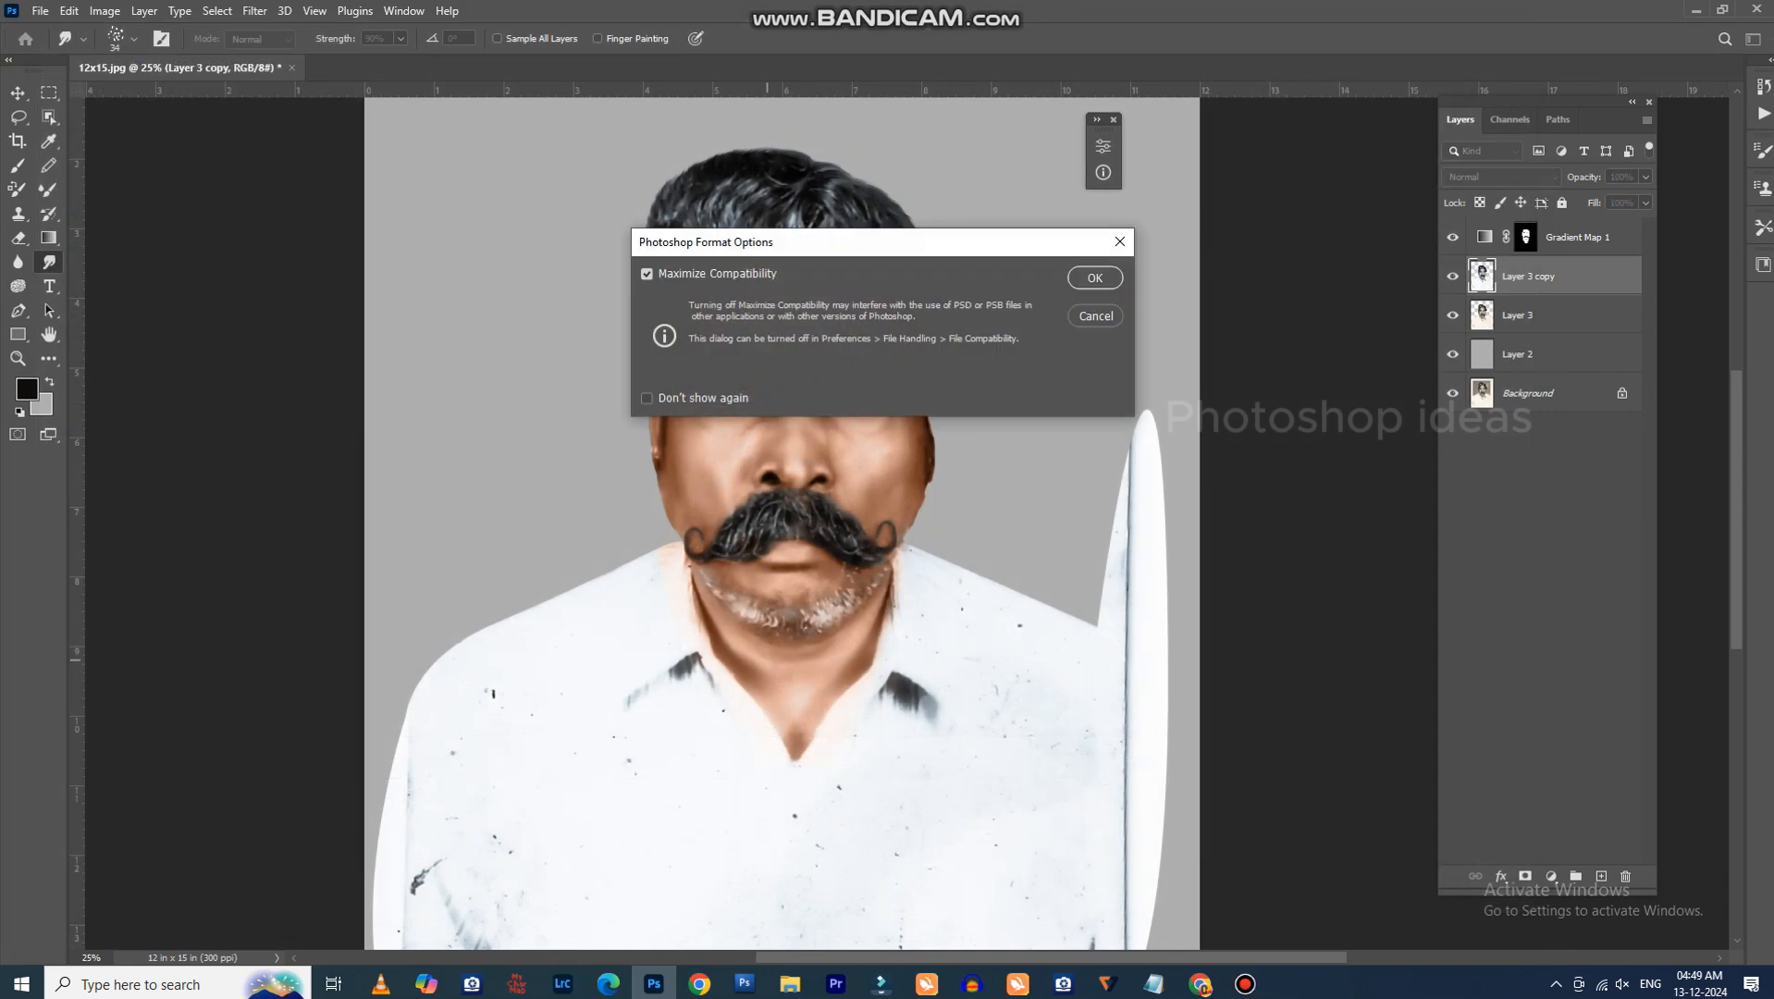
key(Return)
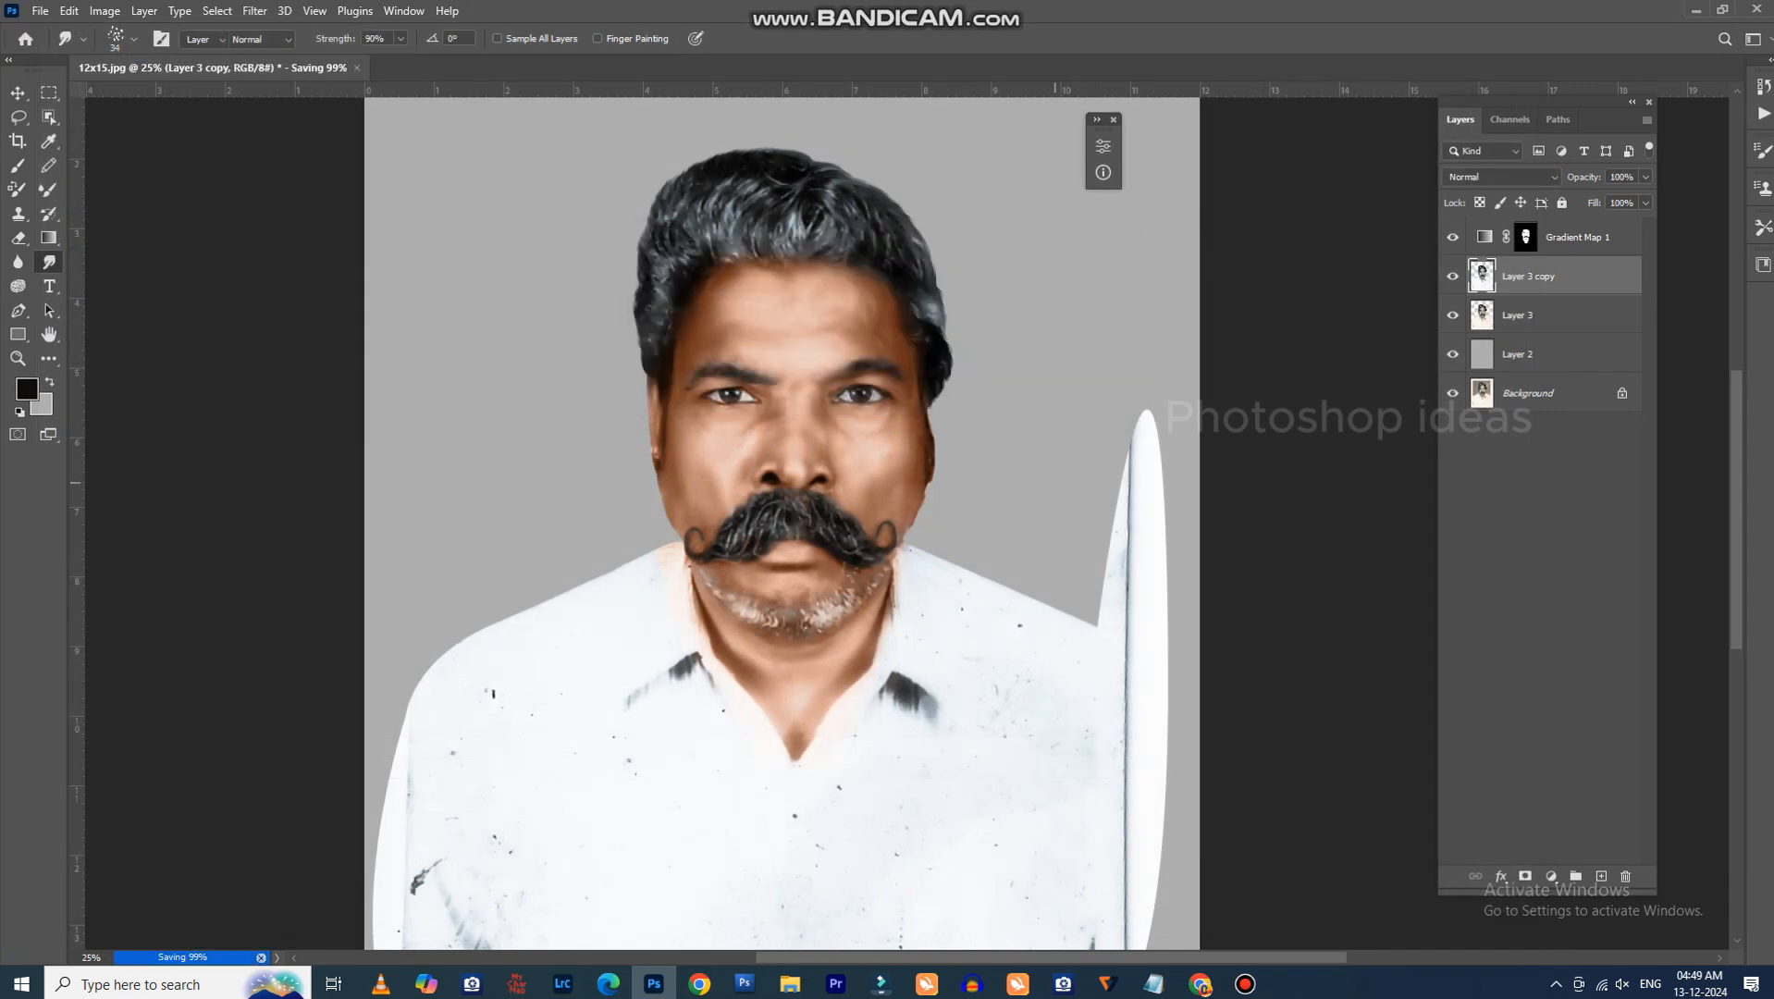
Switch to File Explorer, find 01 (9) in the finwahing work folder on Local Disk (E:), and open it in Photoshop.
key(alt+Tab)
key(alt+Tab)
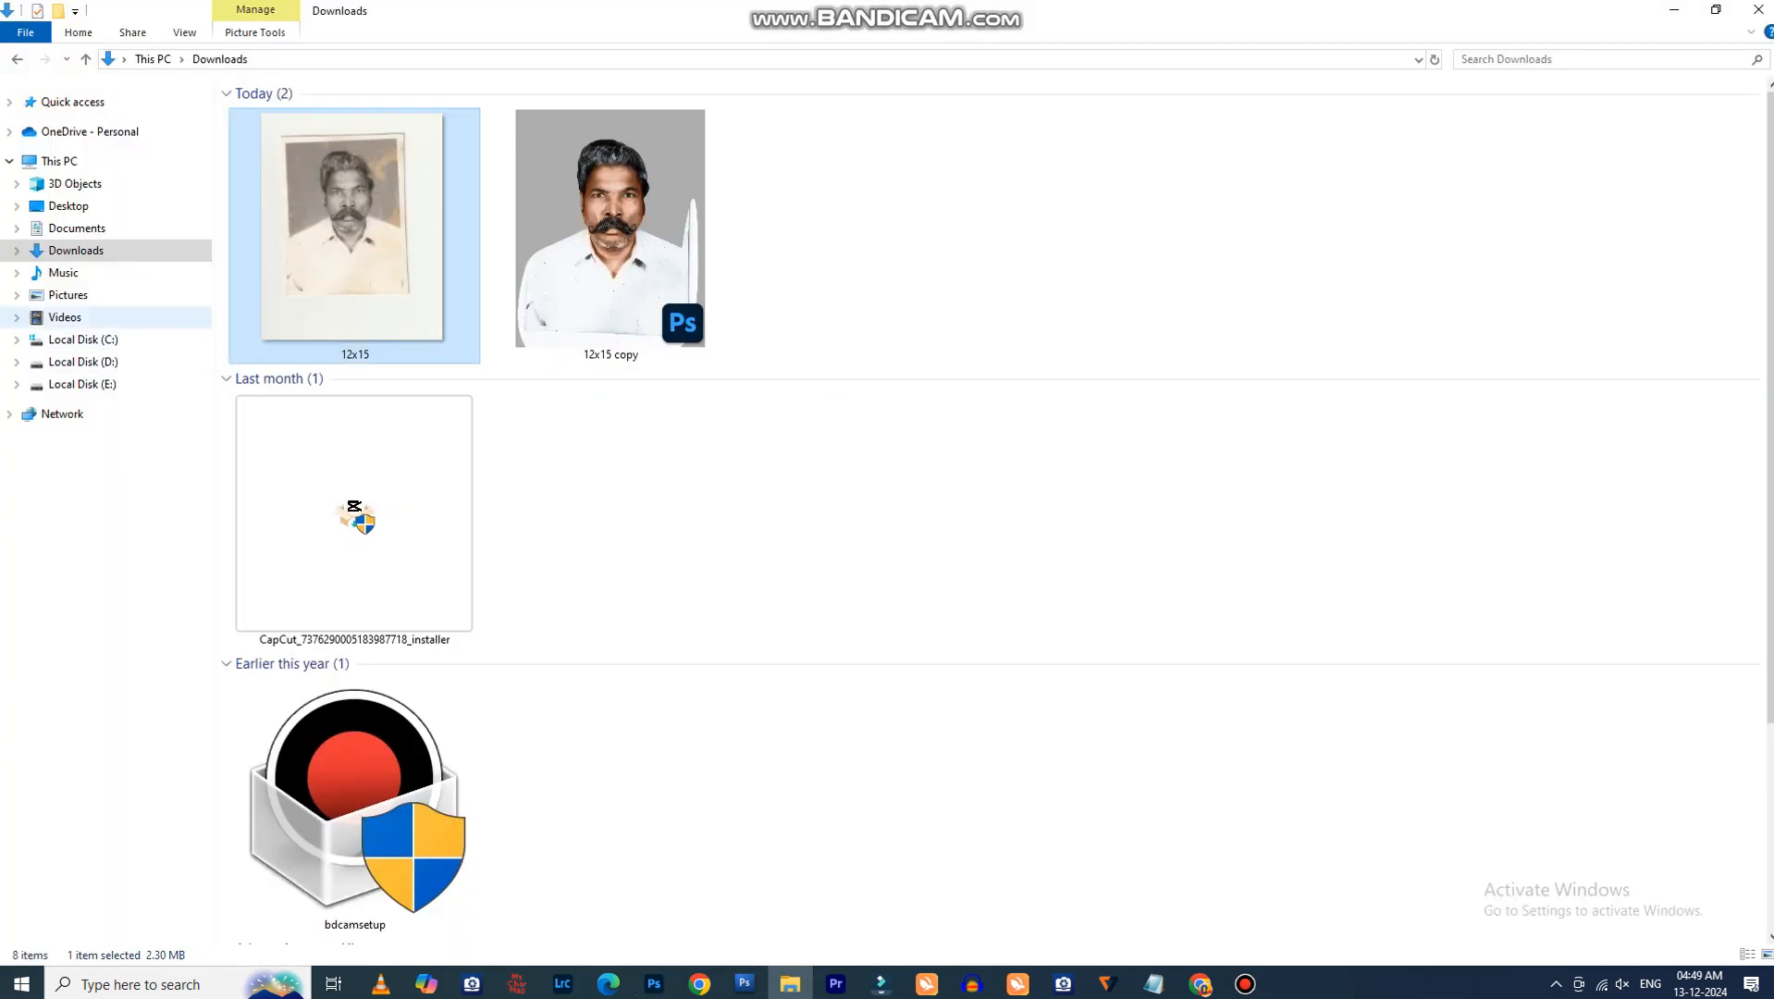
click(82, 384)
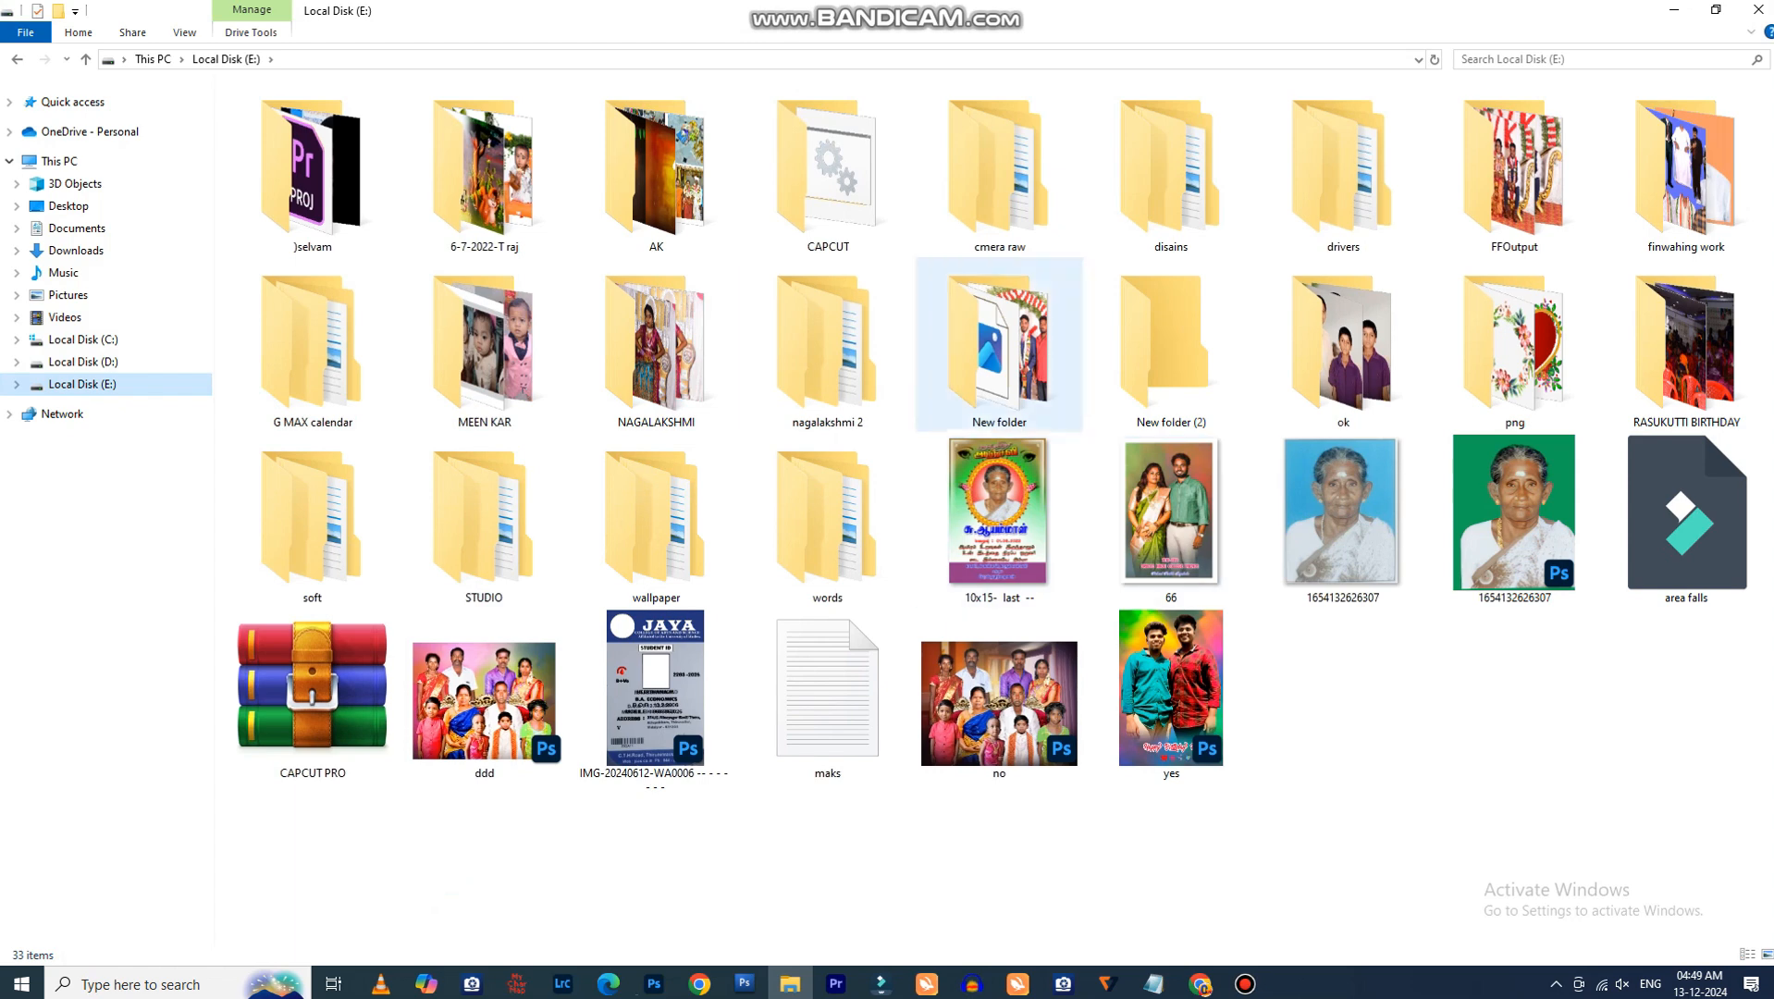
click(827, 344)
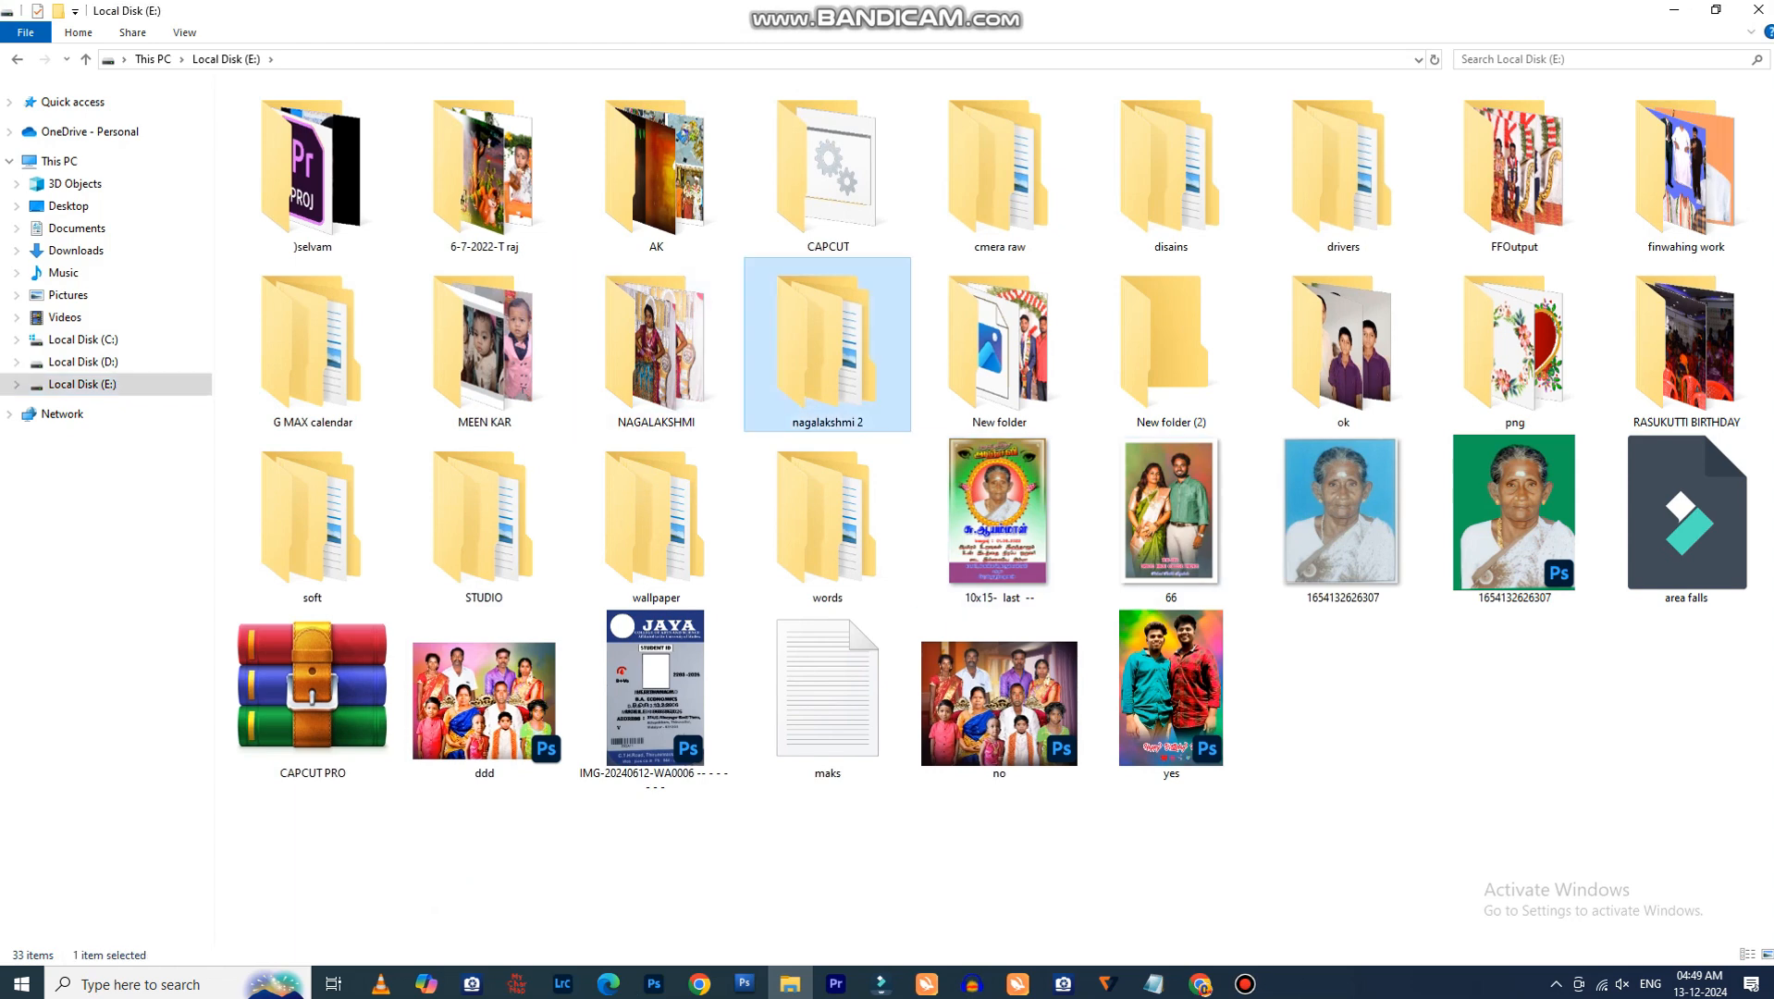
double_click(1686, 171)
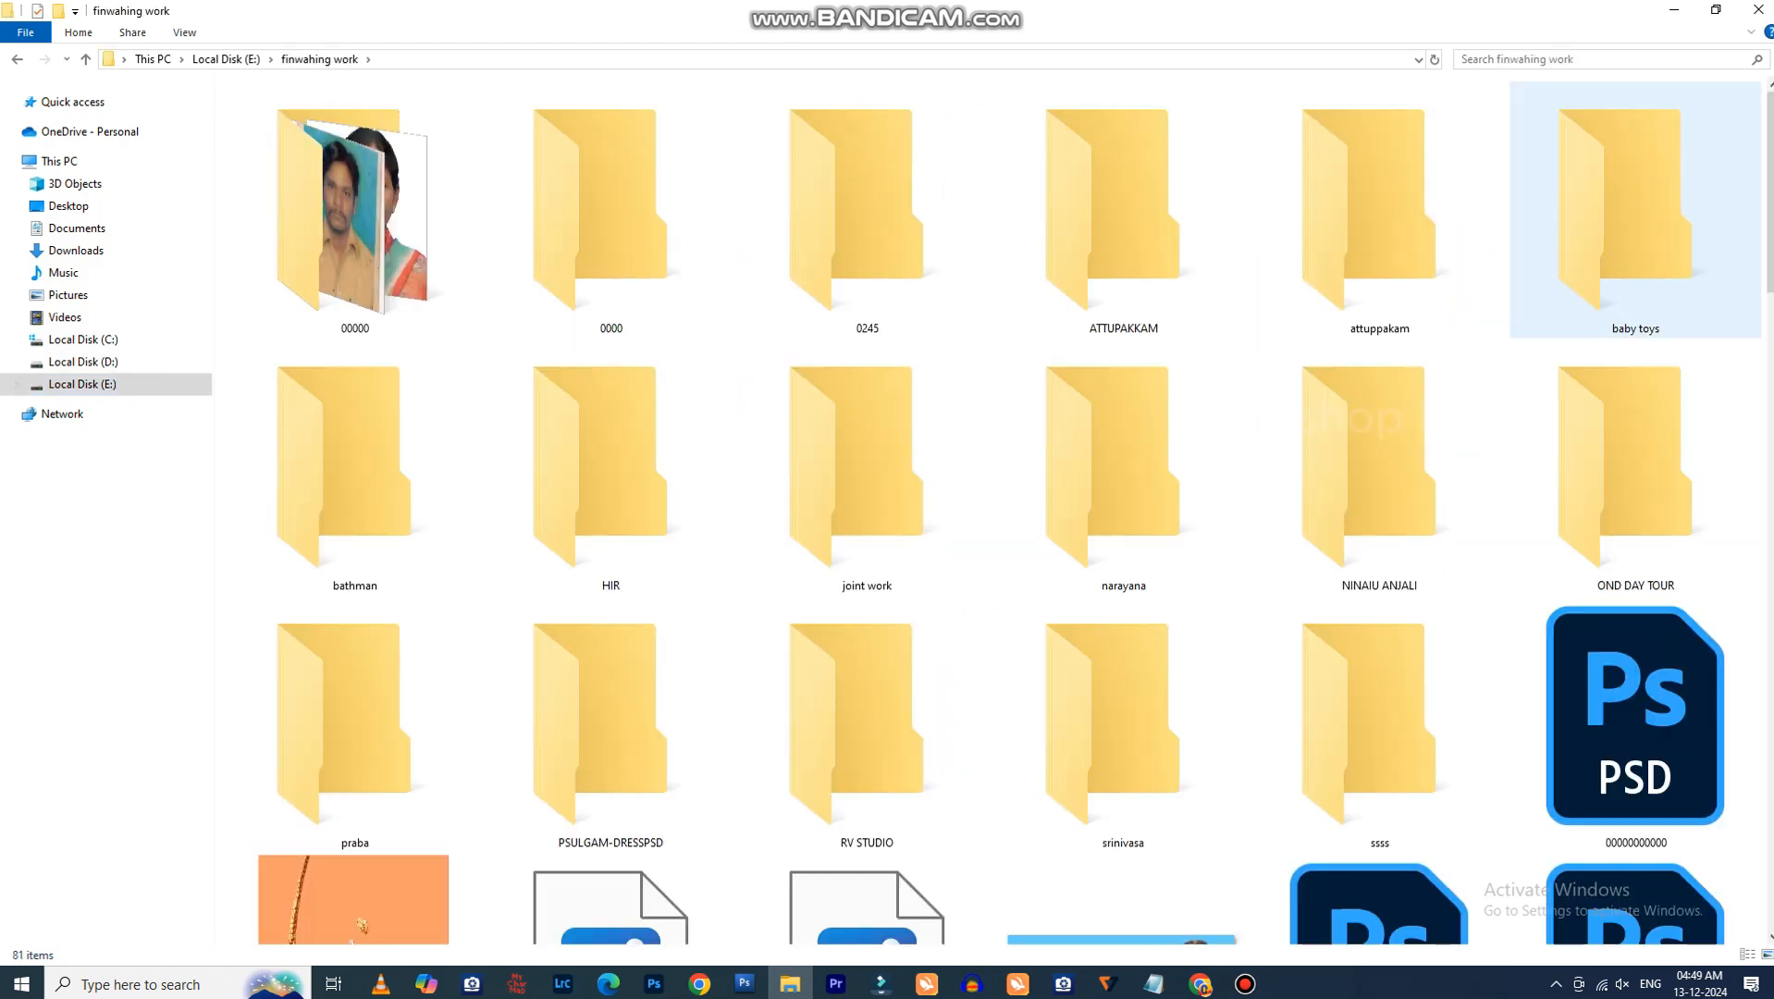
scroll(990, 509, down, 5)
scroll(990, 509, up, 5)
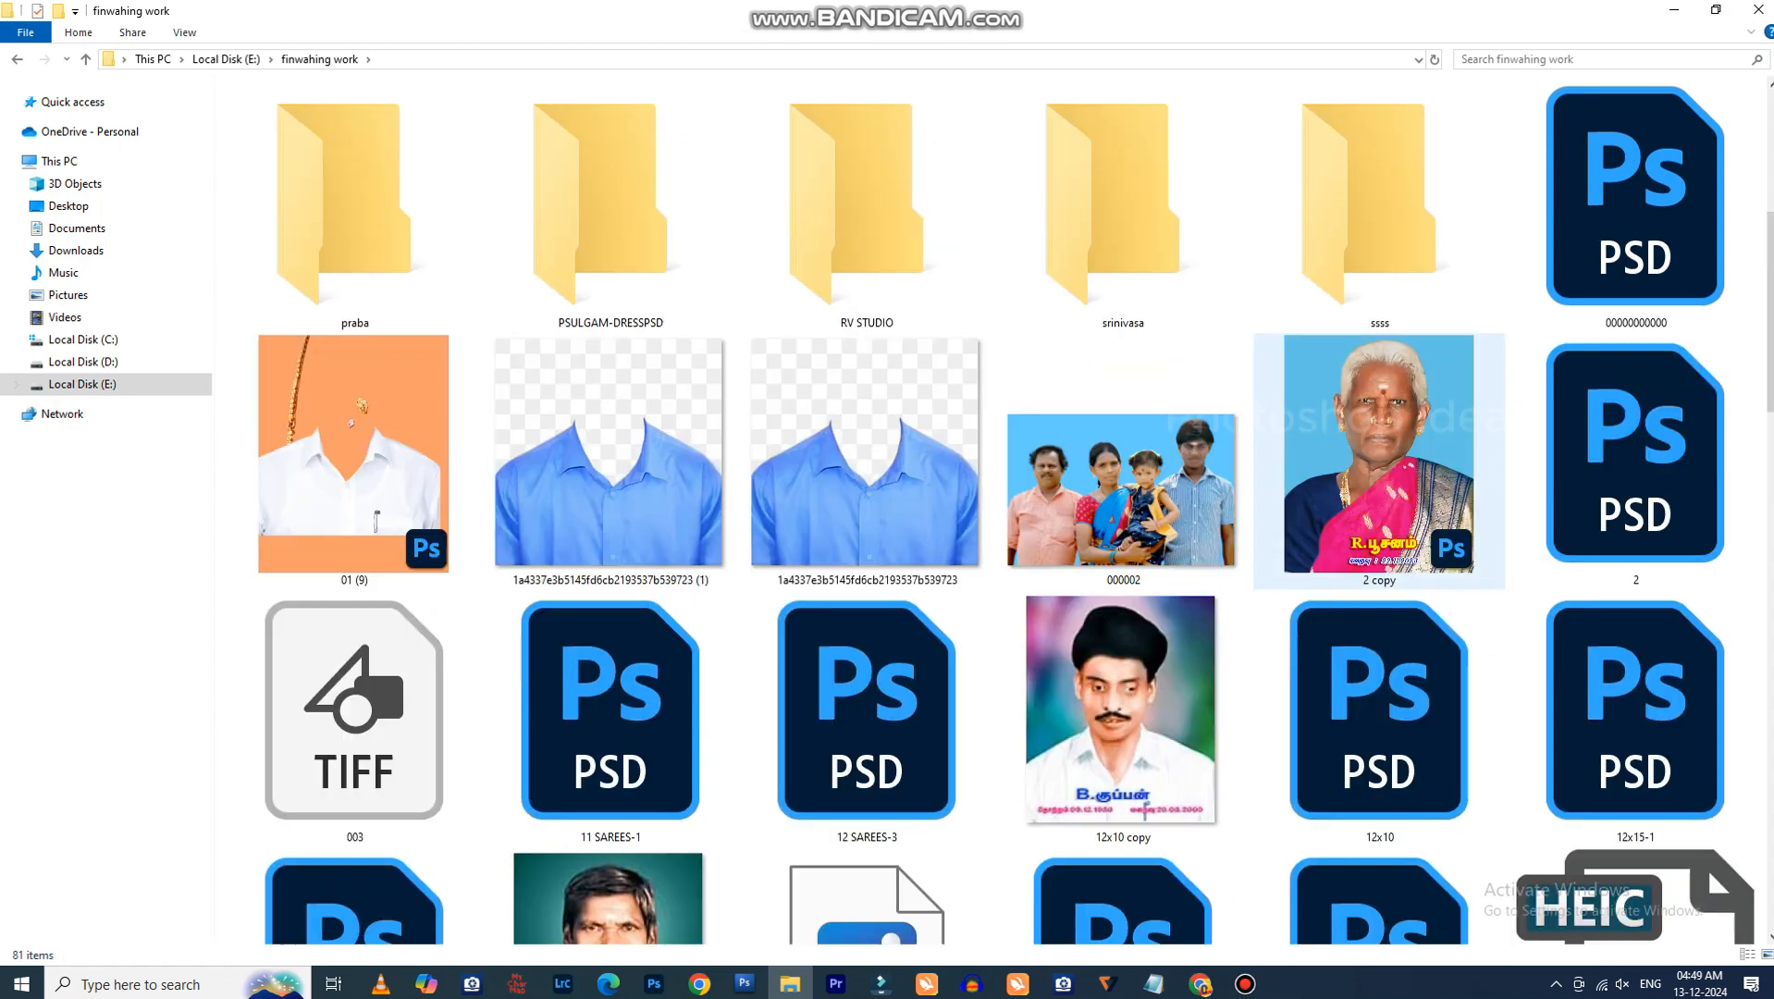
key(alt+Tab)
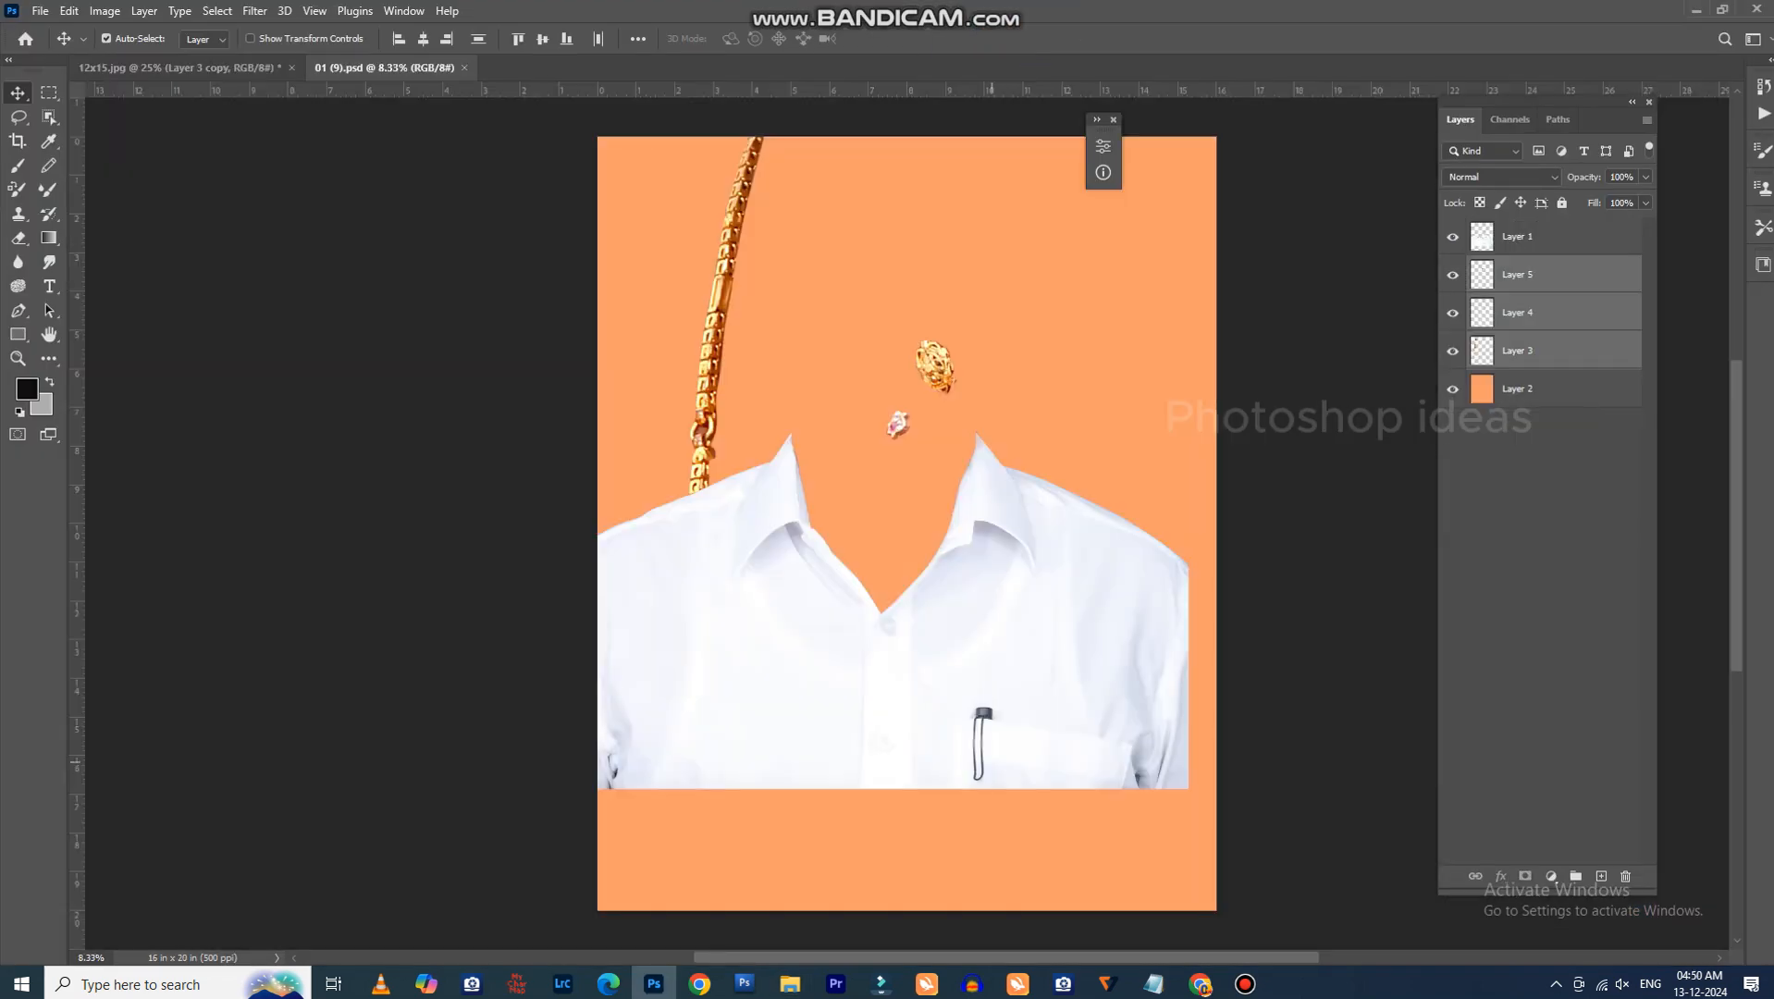
Copy the white shirt from 01 (9).psd into 12x15.jpg and scale it to 46.20% over the man's shoulders.
drag(992, 685, 985, 580)
key(ctrl+minus)
key(ctrl+minus)
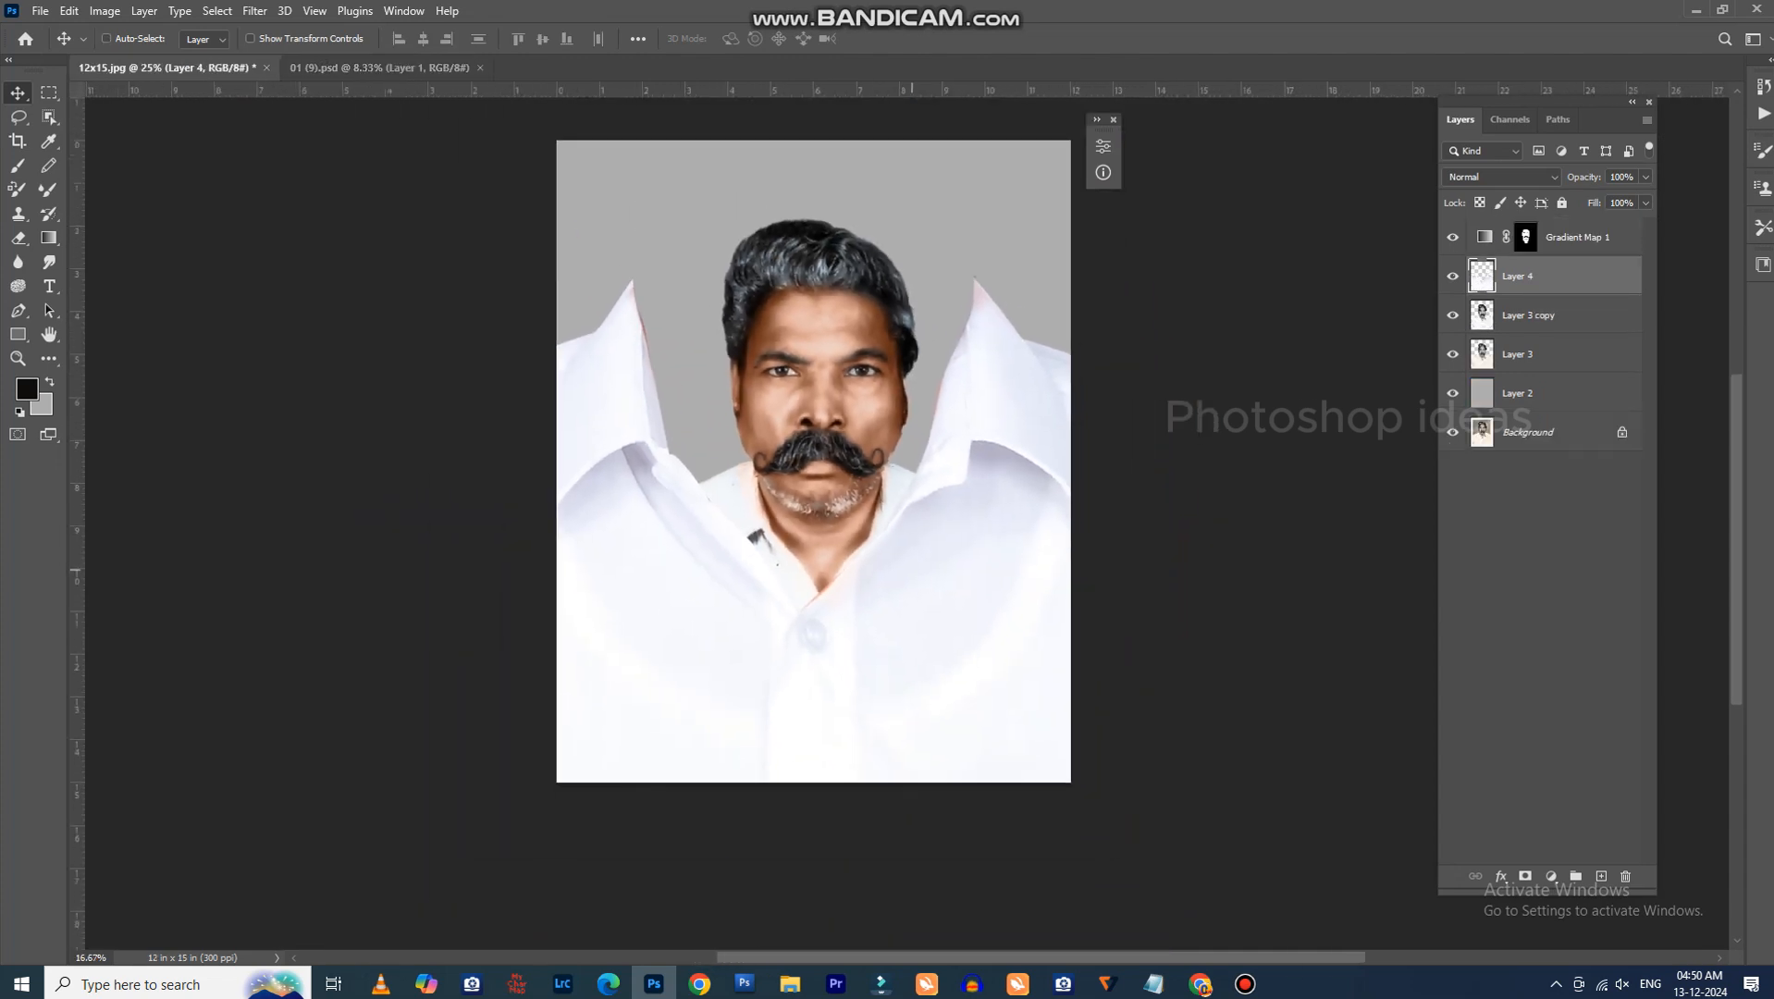
key(ctrl+t)
drag(1280, 319, 1015, 430)
drag(848, 583, 862, 586)
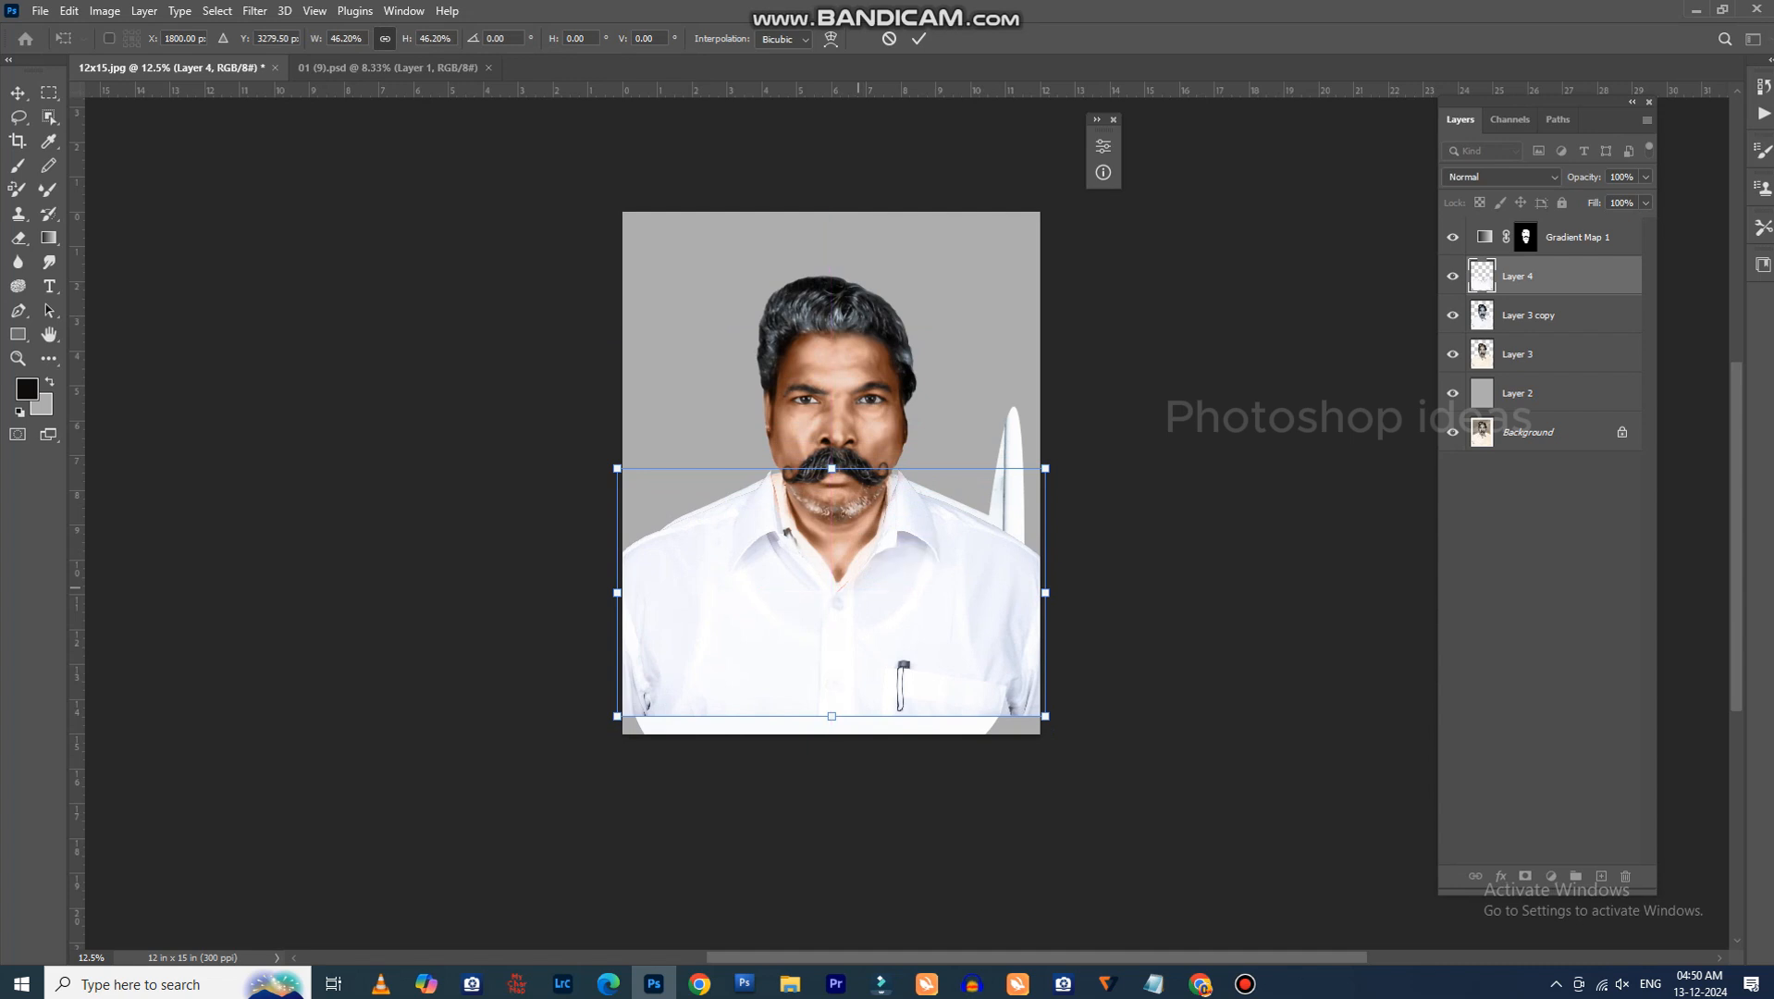
key(Return)
Hide the new shirt layer and enlarge the layers from Layer 3 through Gradient Map 1 together to 128.30%.
key(ctrl+plus)
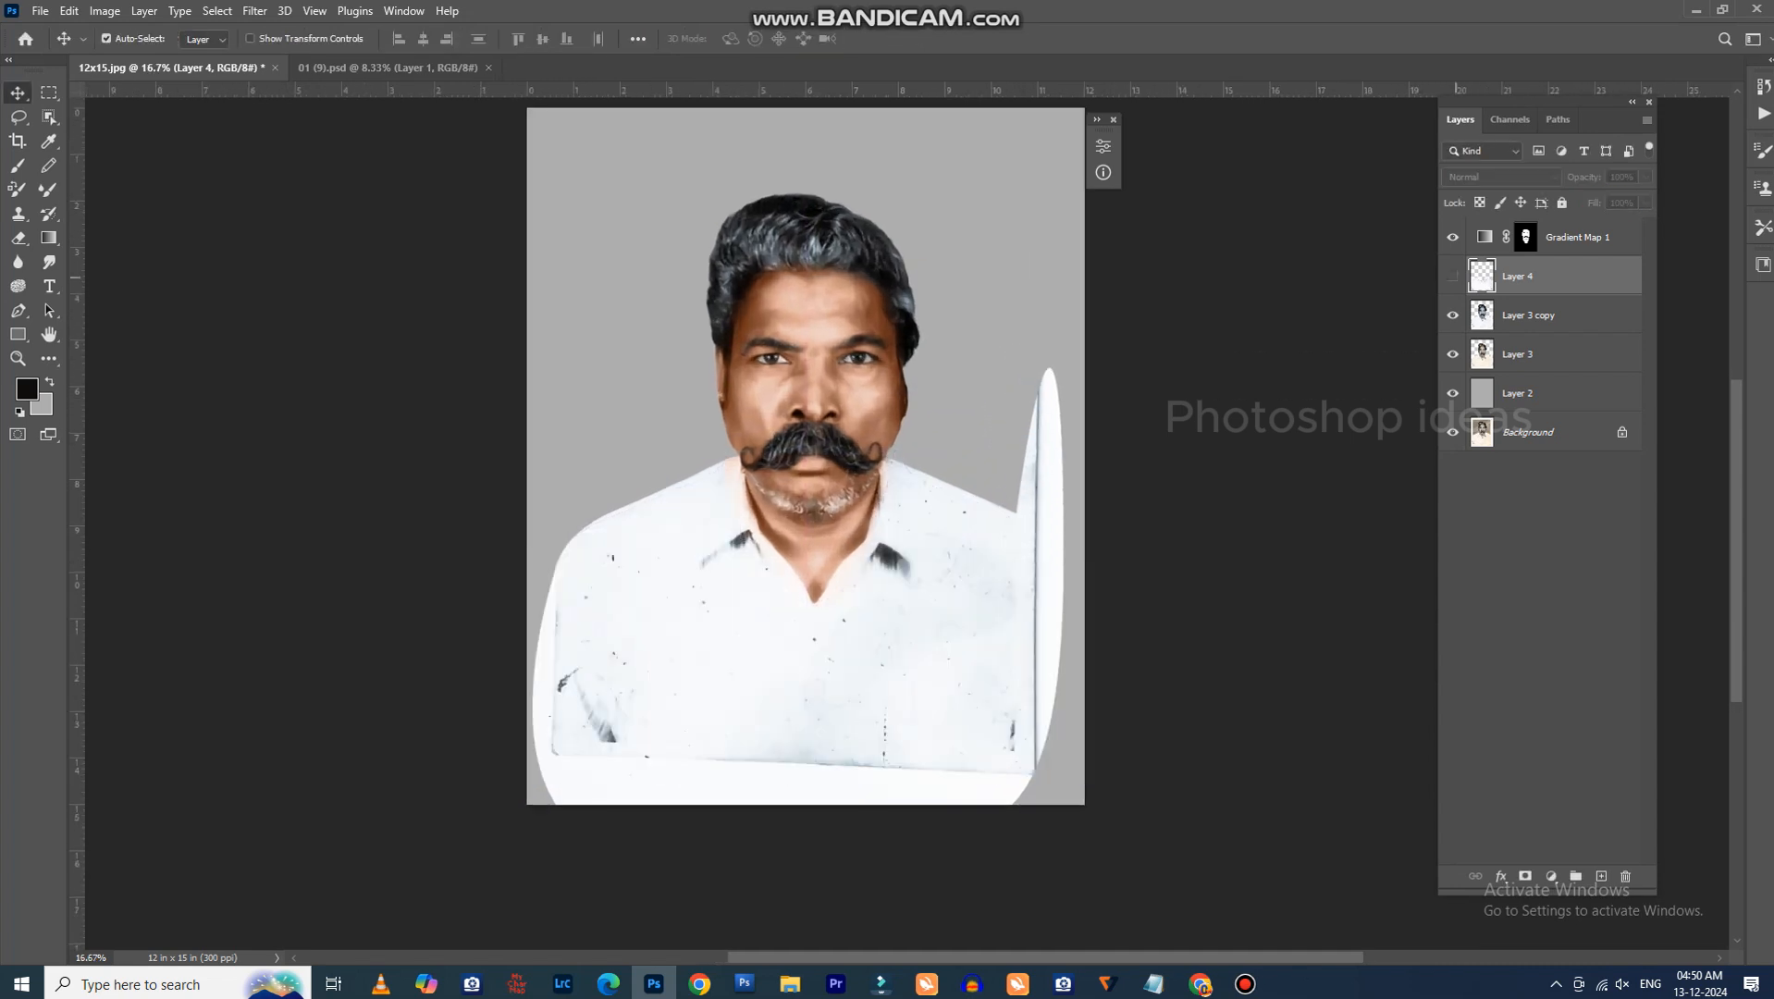
click(1570, 355)
shift+click(1613, 235)
key(ctrl+minus)
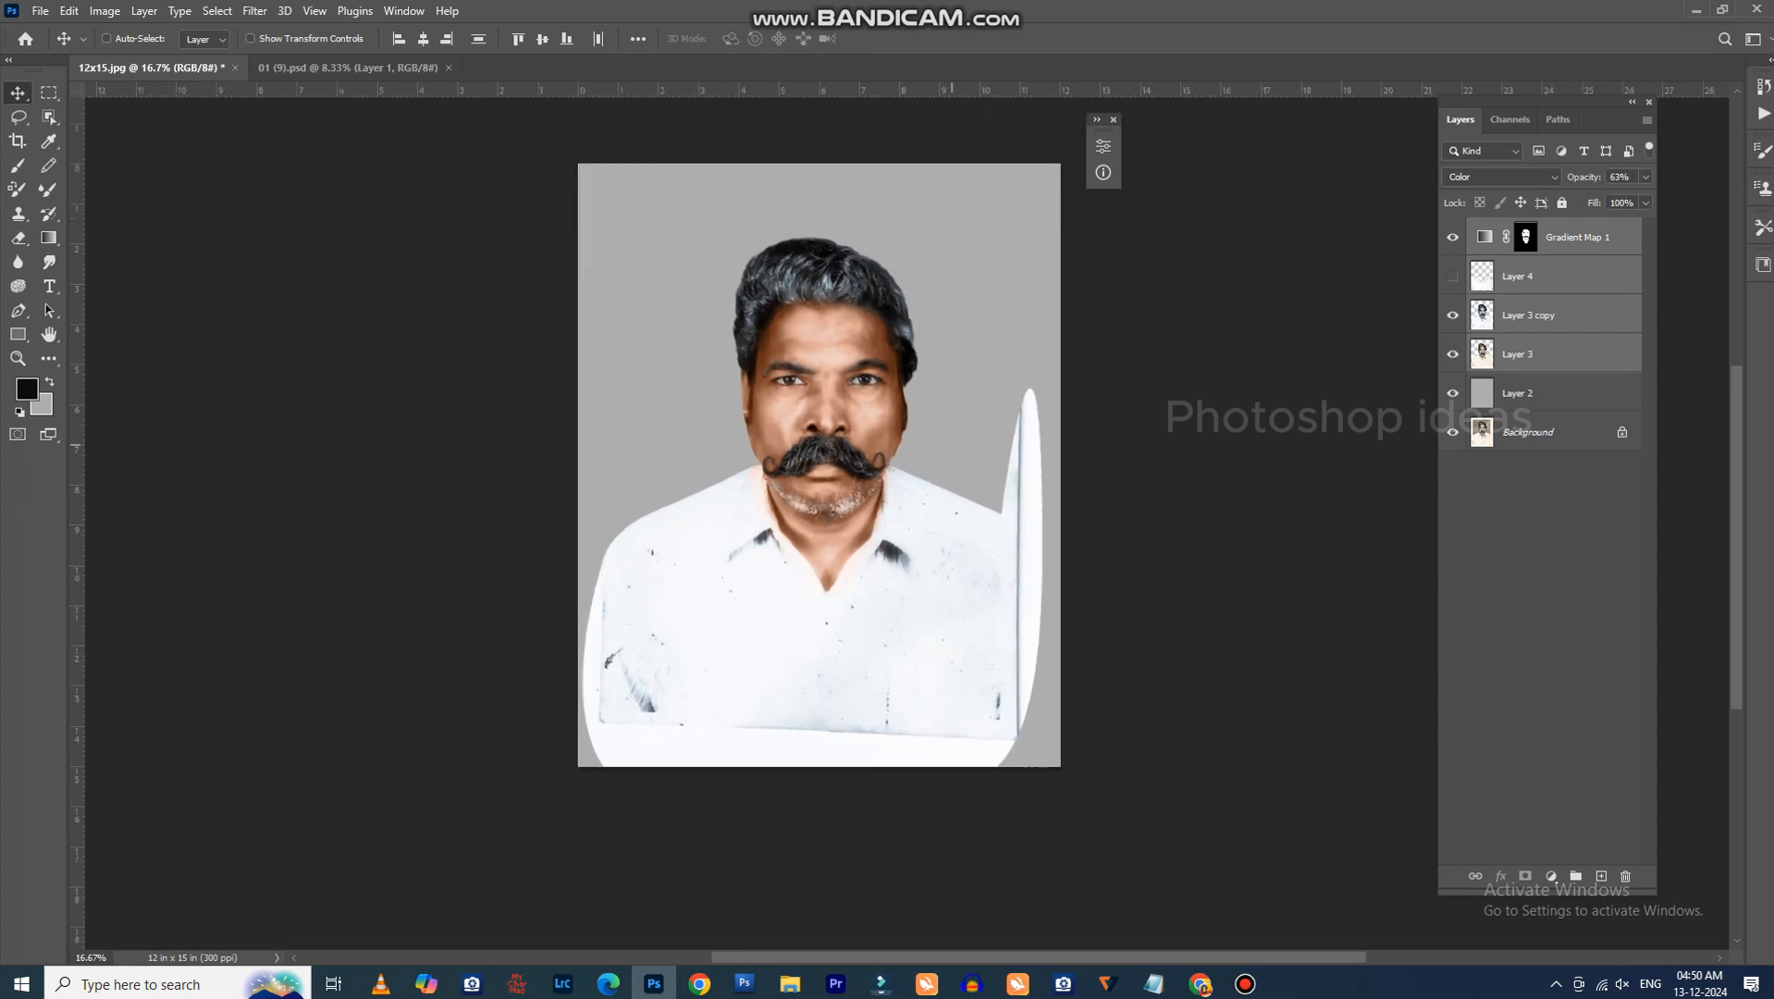
key(ctrl+t)
drag(1045, 734, 1097, 802)
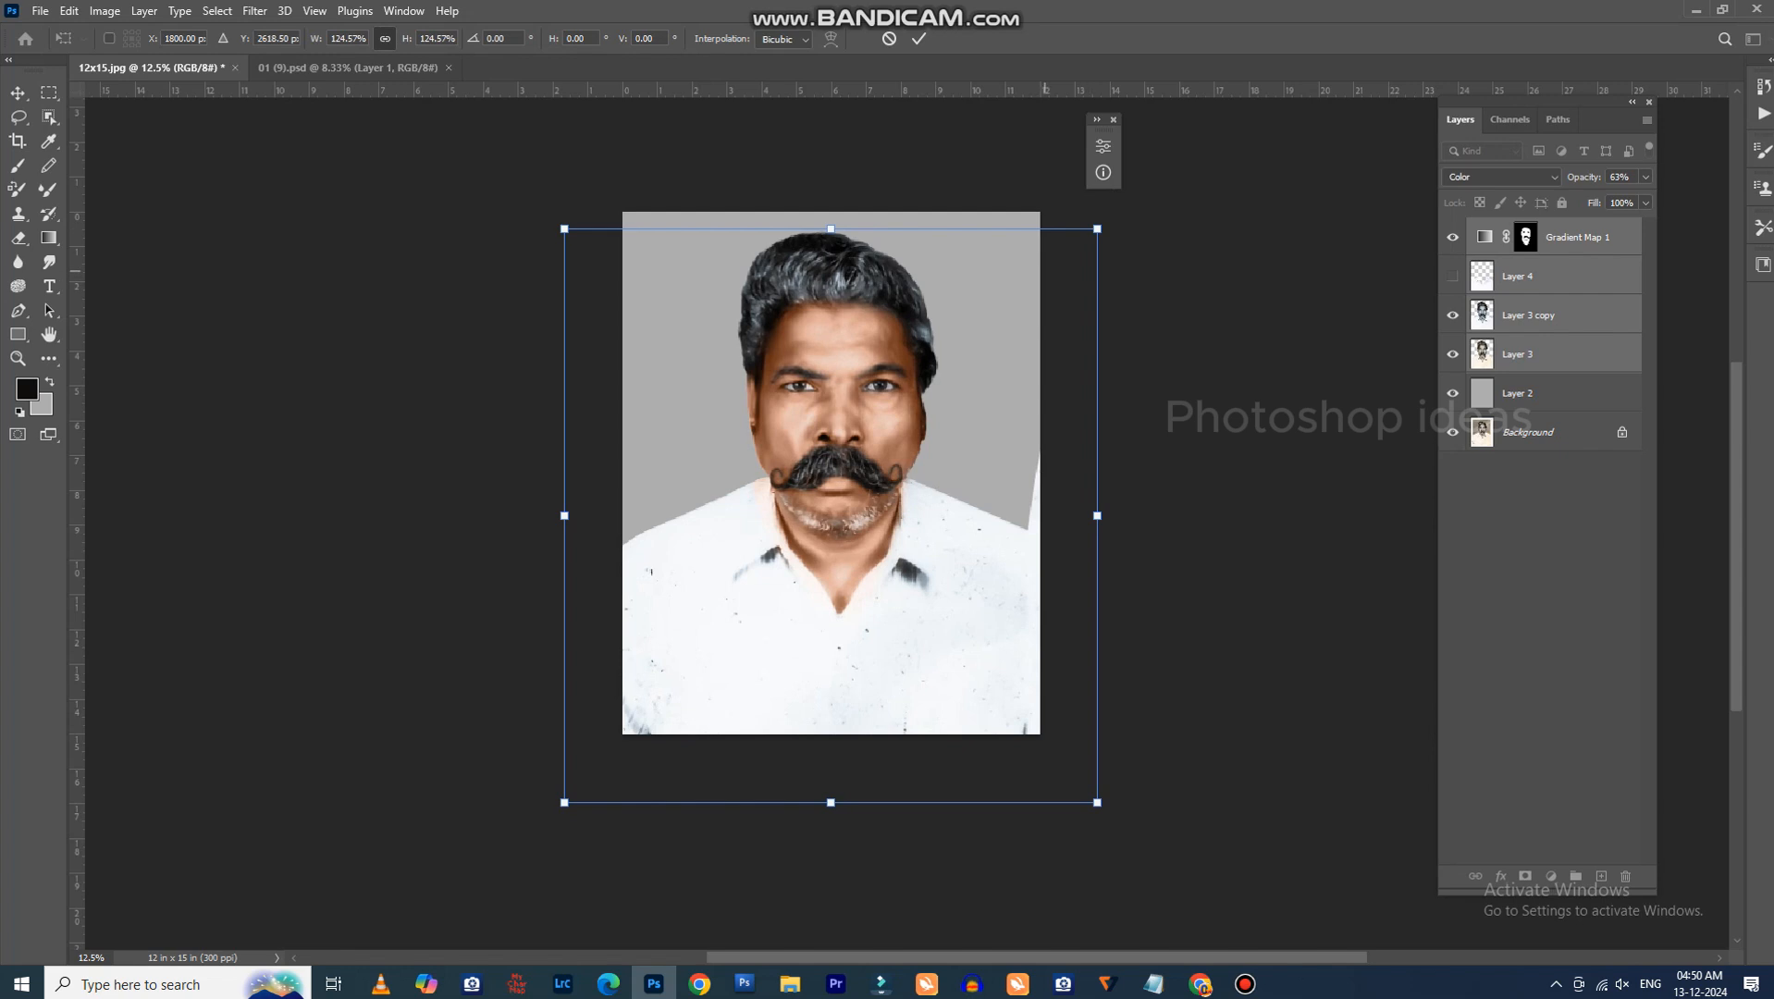
drag(1097, 228, 1106, 232)
key(Return)
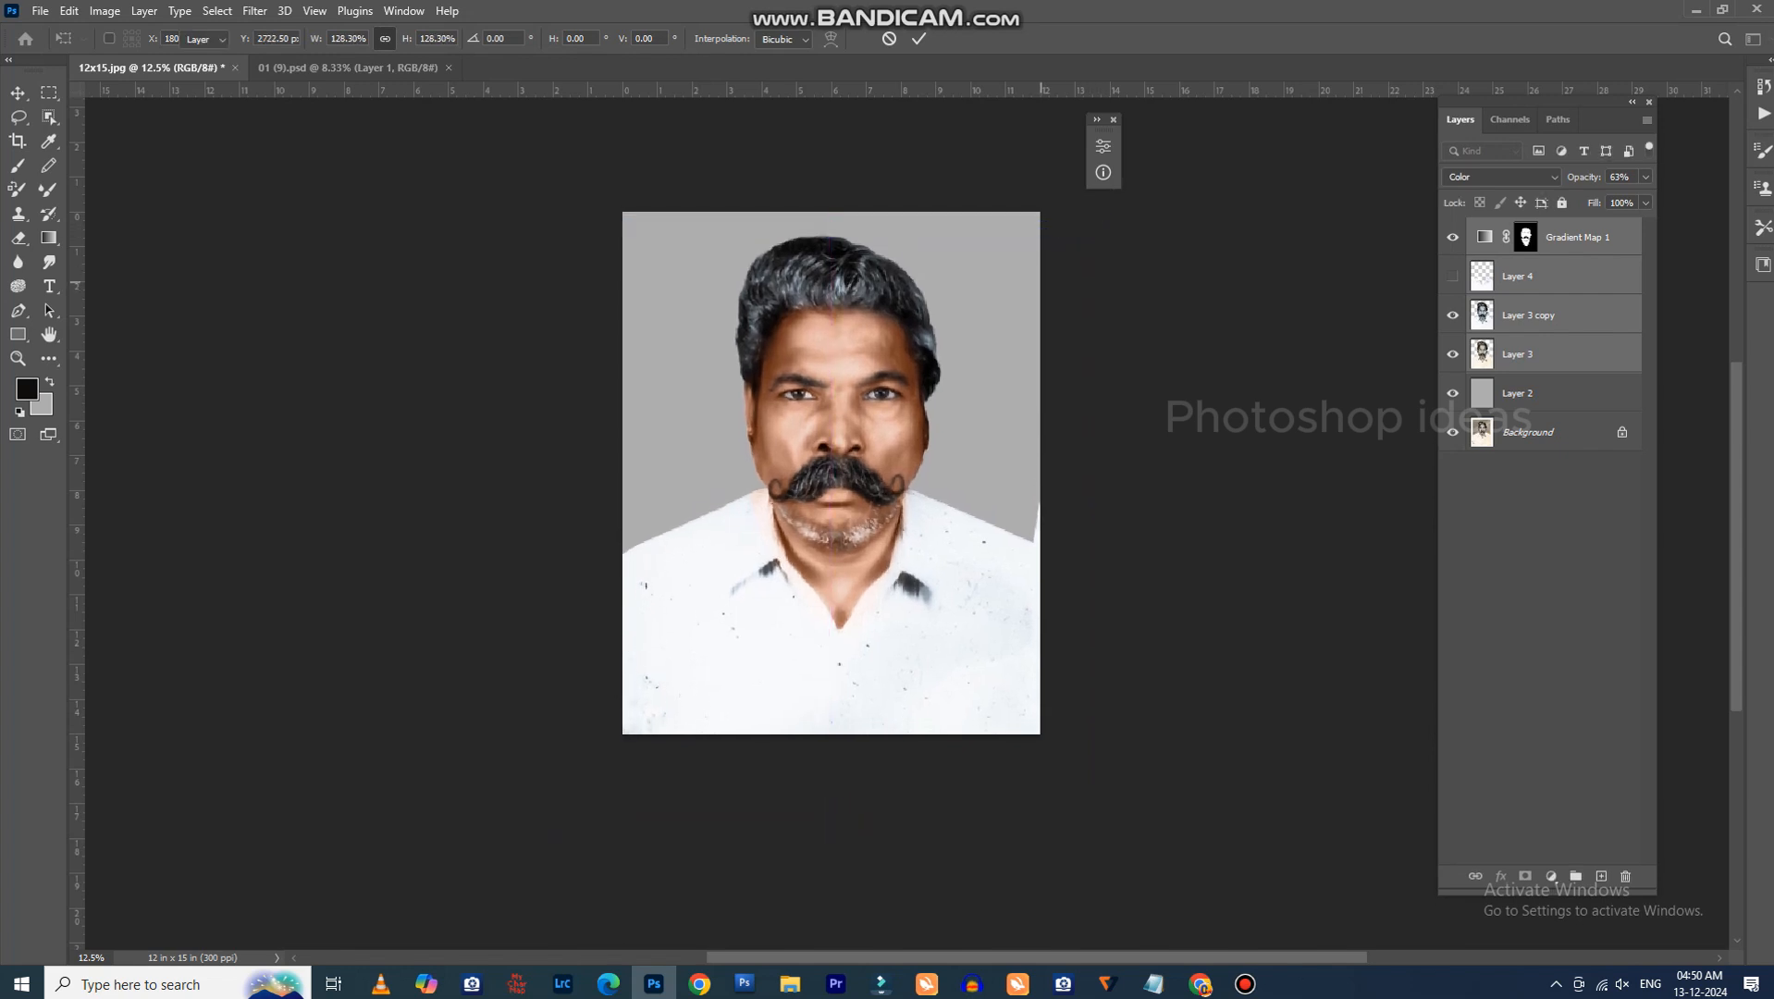
Show the new shirt on Layer 4 again and scale that layer alone to 93.97%.
click(1452, 276)
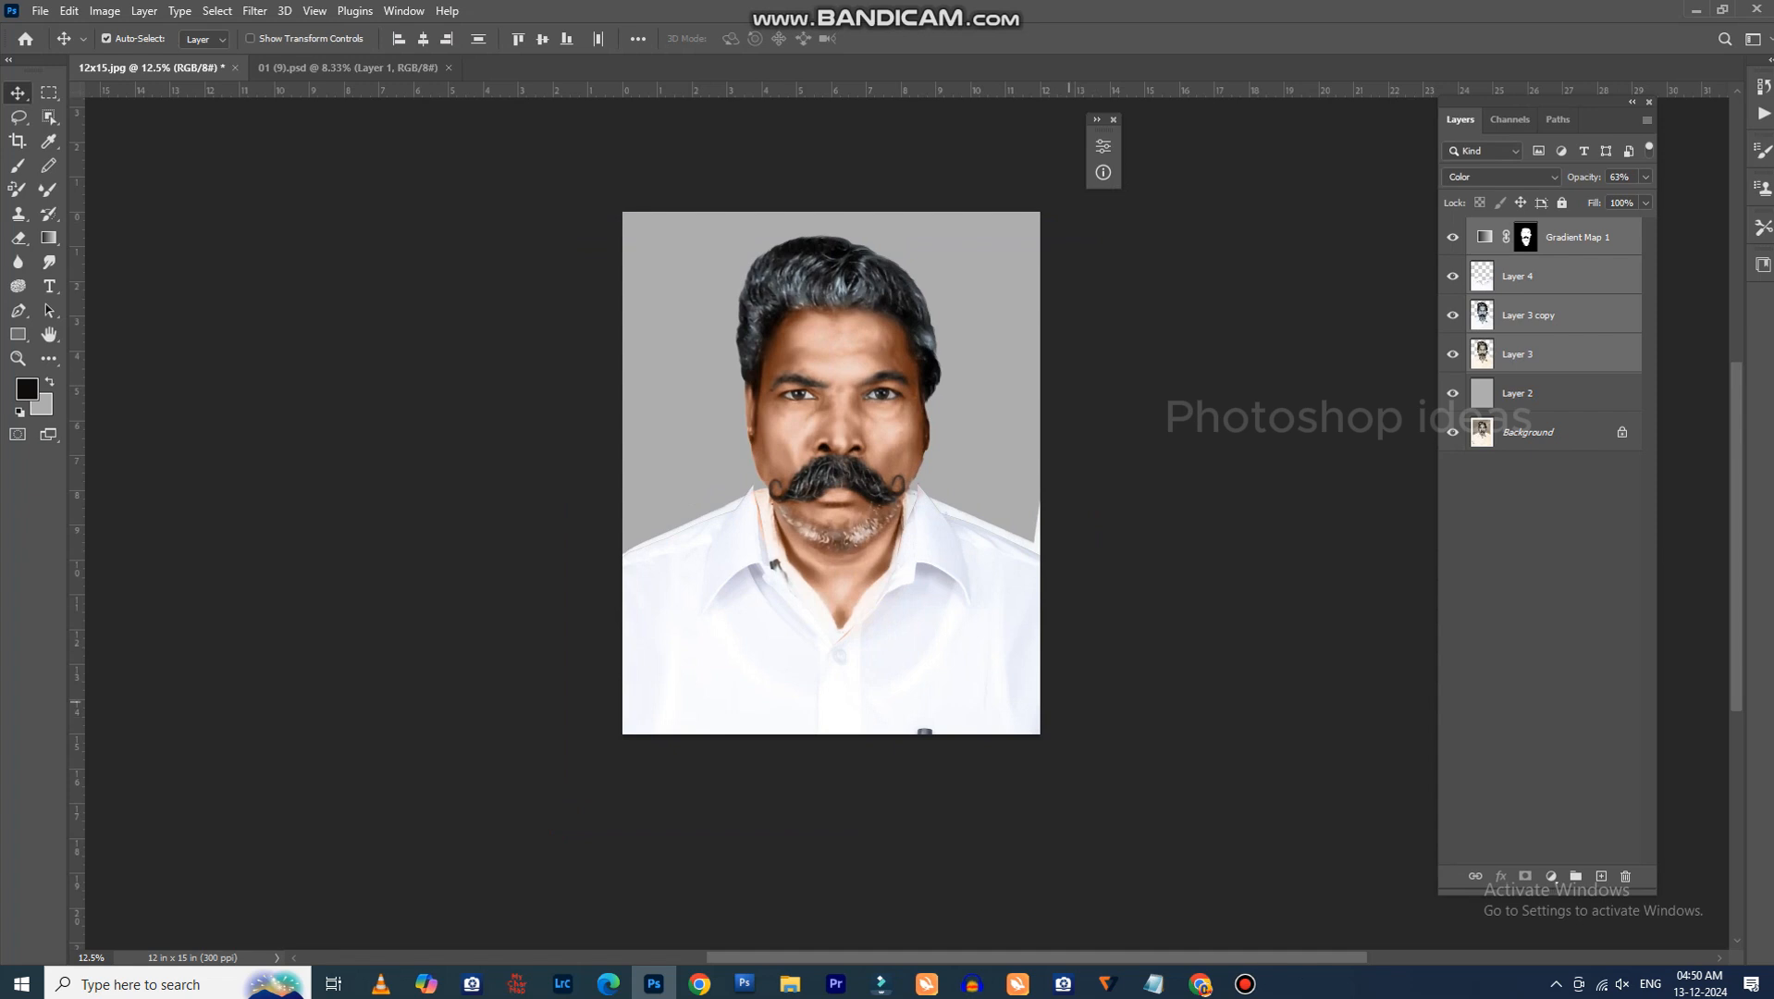
key(ctrl+t)
key(ctrl+plus)
key(ctrl+plus)
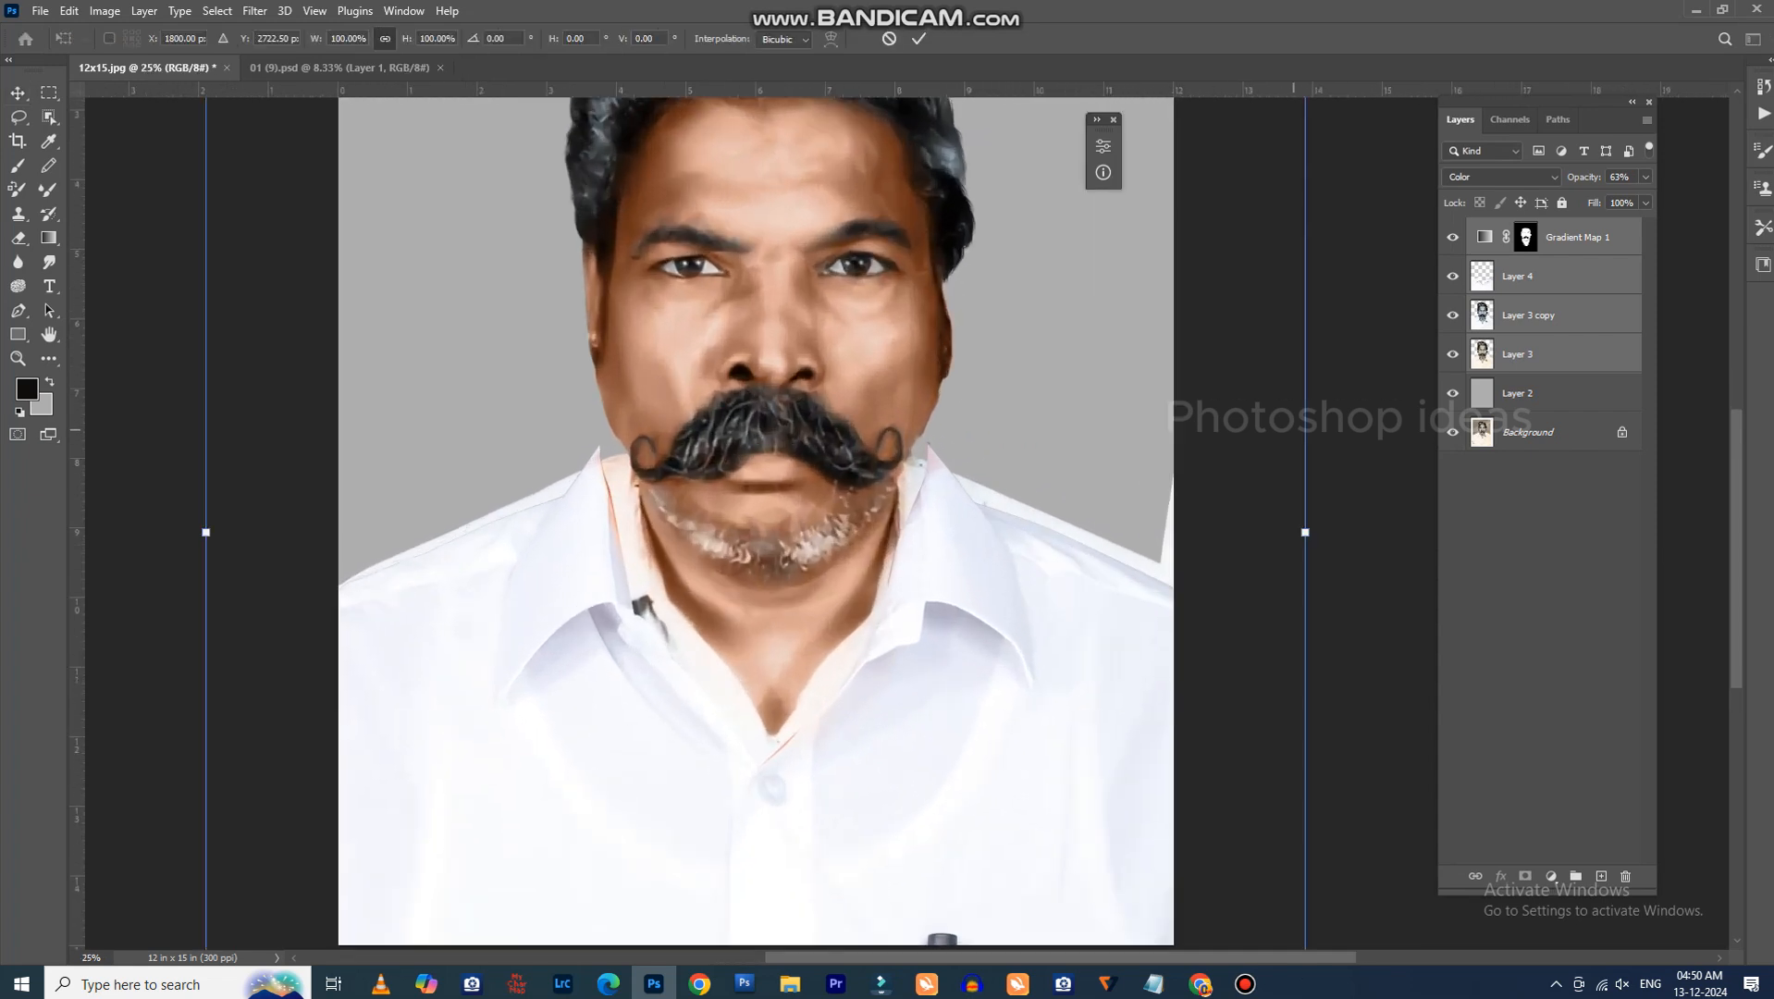
key(Return)
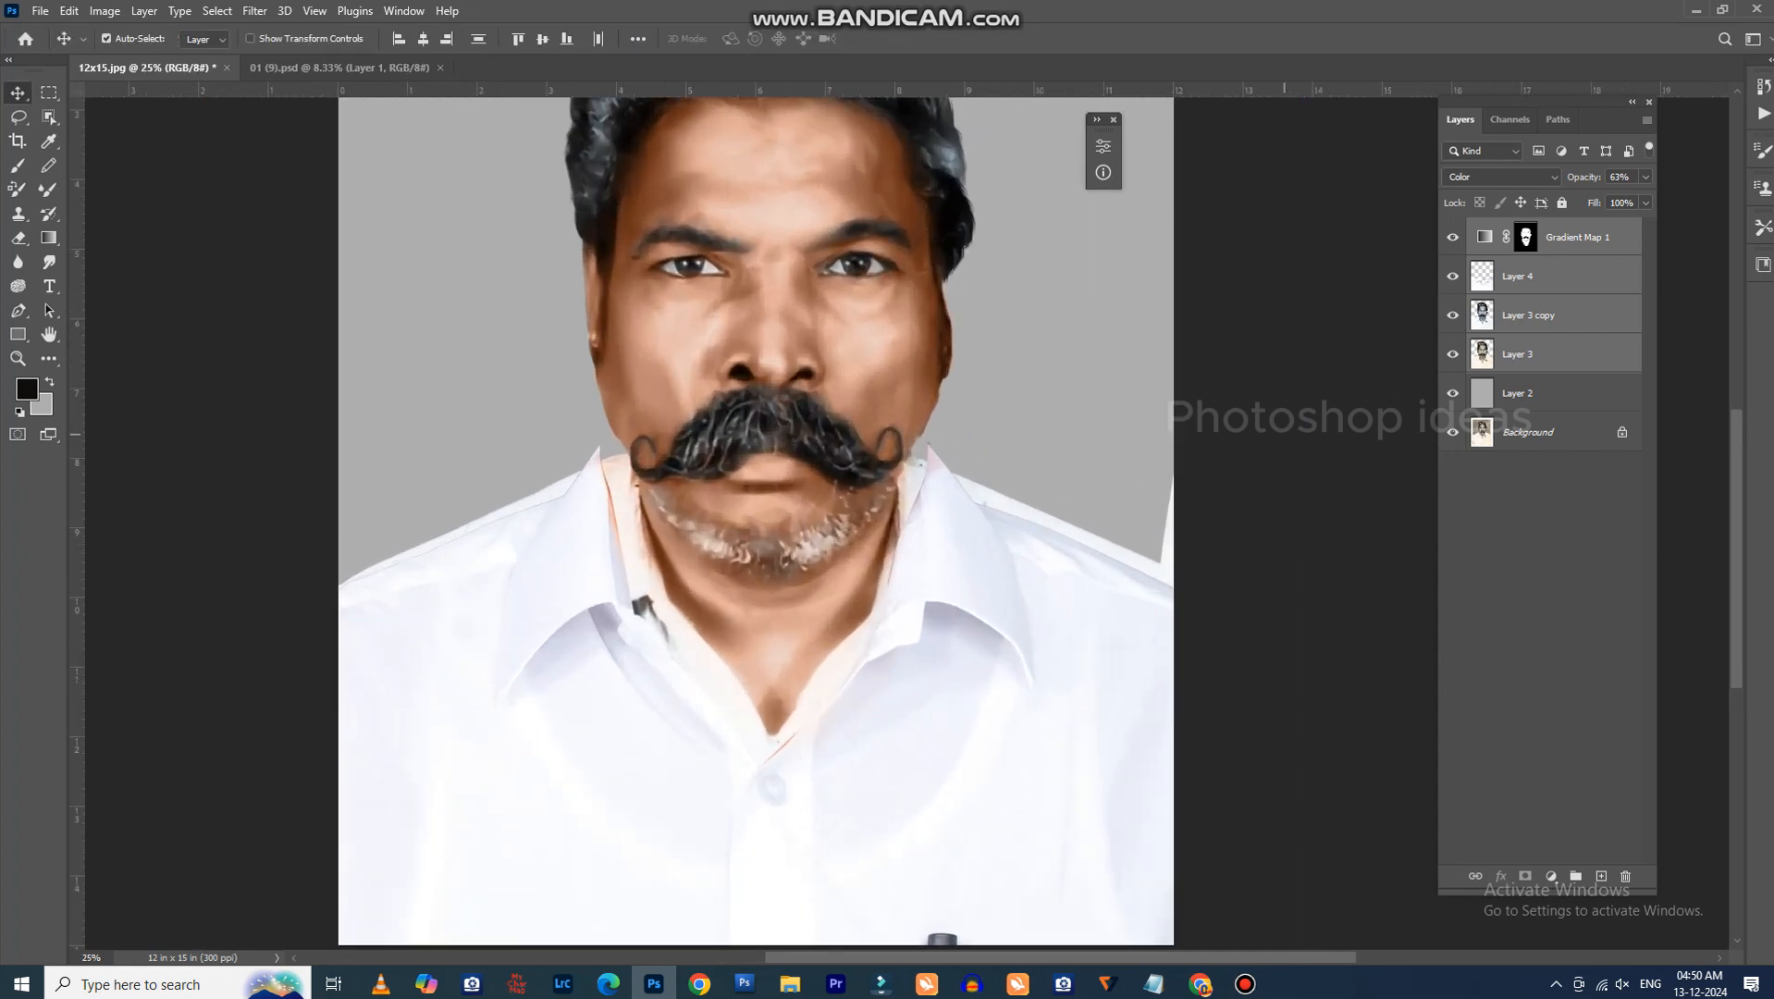
click(1627, 281)
key(ctrl+t)
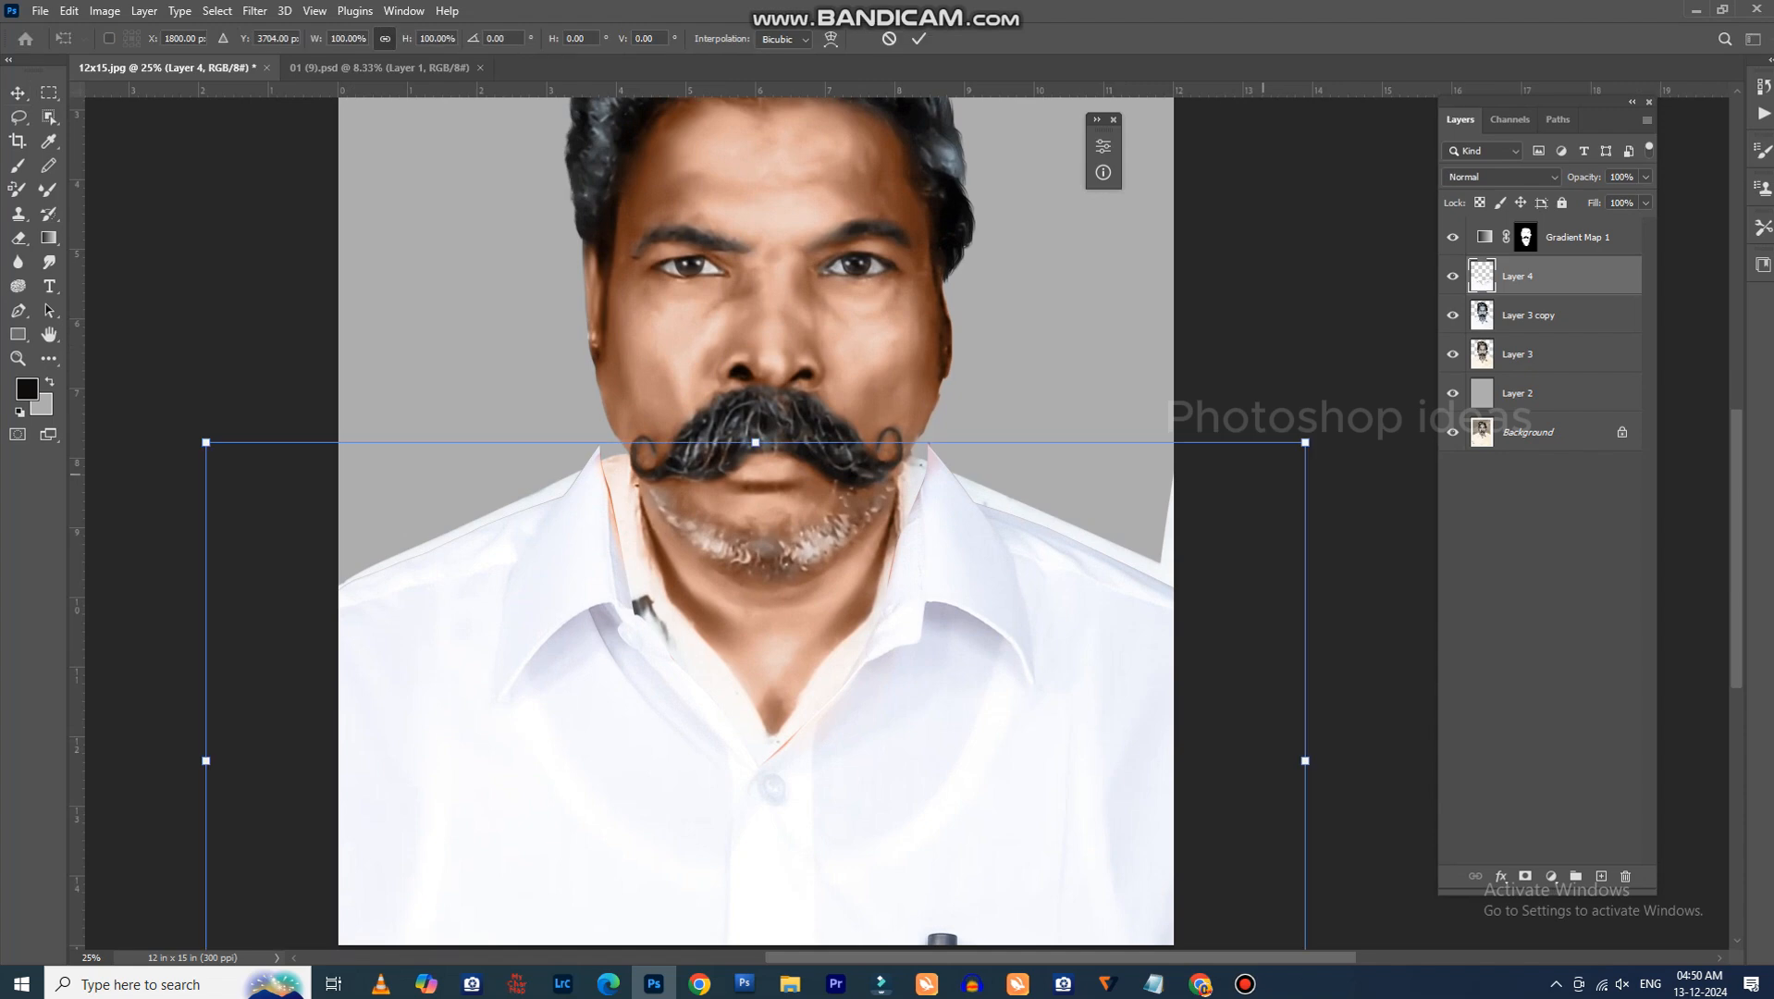
drag(1308, 442, 1257, 457)
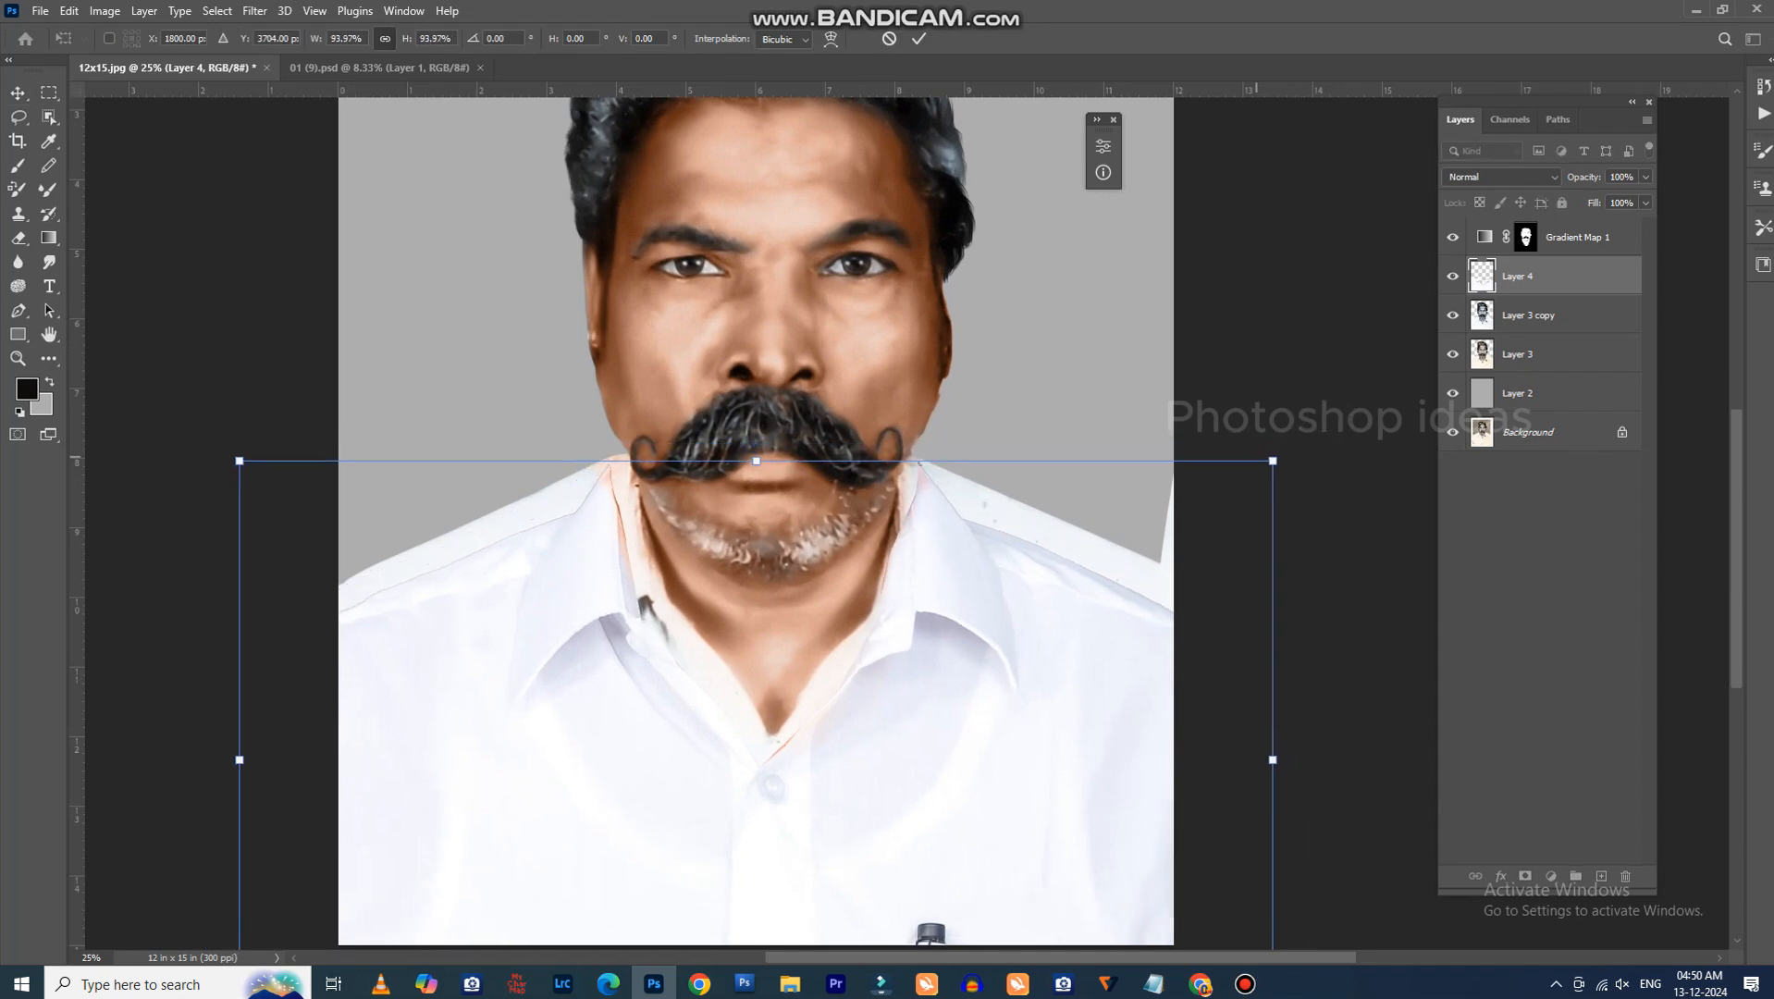
key(Return)
Move the shirt layer above Gradient Map 1, scale it to 90.75%, and raise it so the collar fits the neck.
key(ctrl+plus)
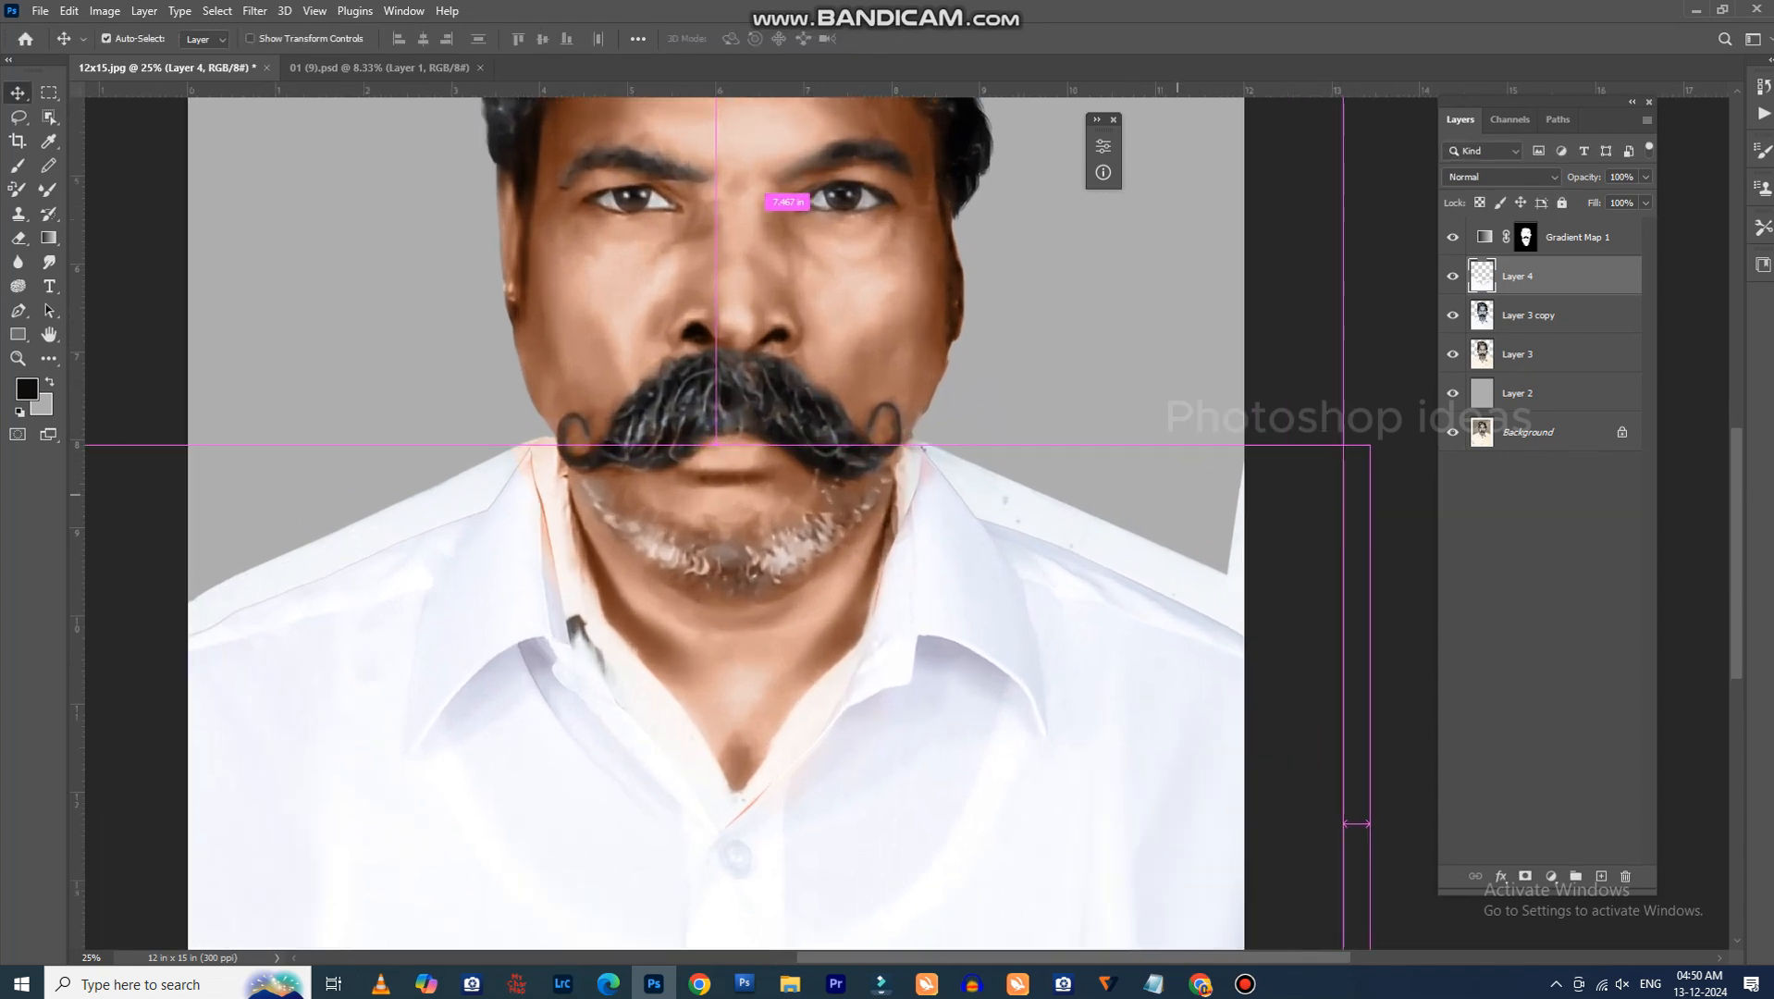
key(ctrl+bracketright)
key(ctrl+t)
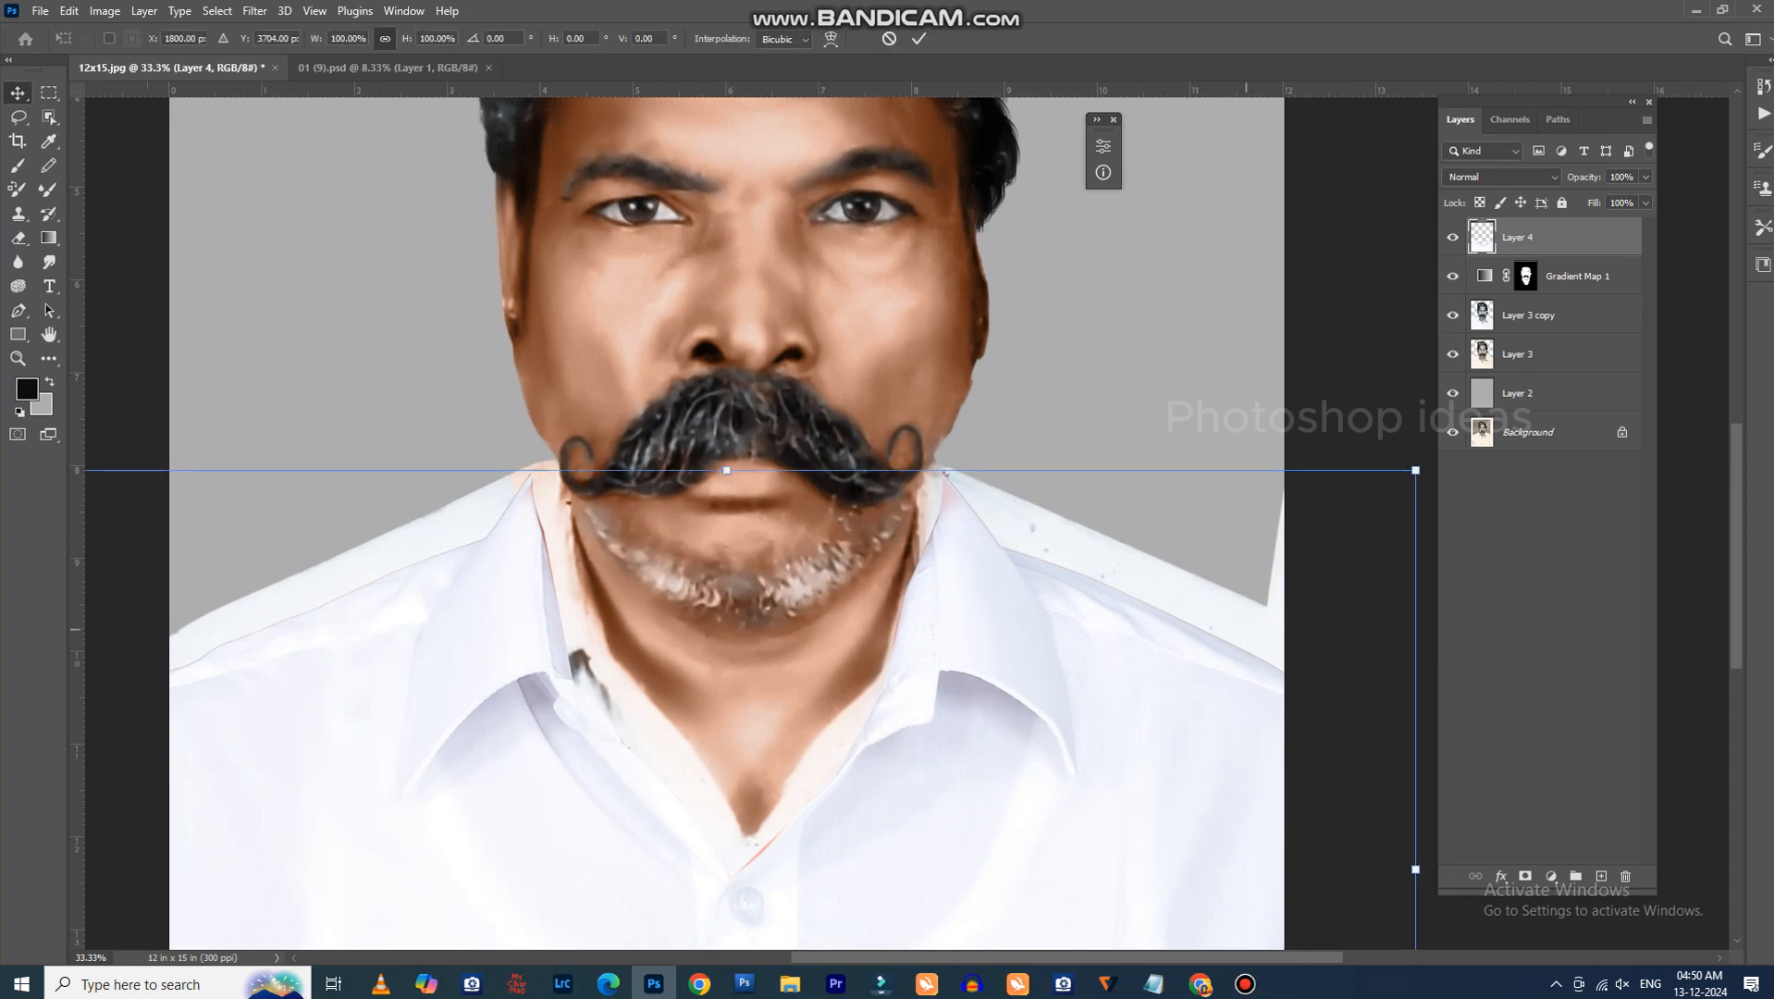
drag(1415, 470, 1351, 506)
drag(1214, 569, 1215, 500)
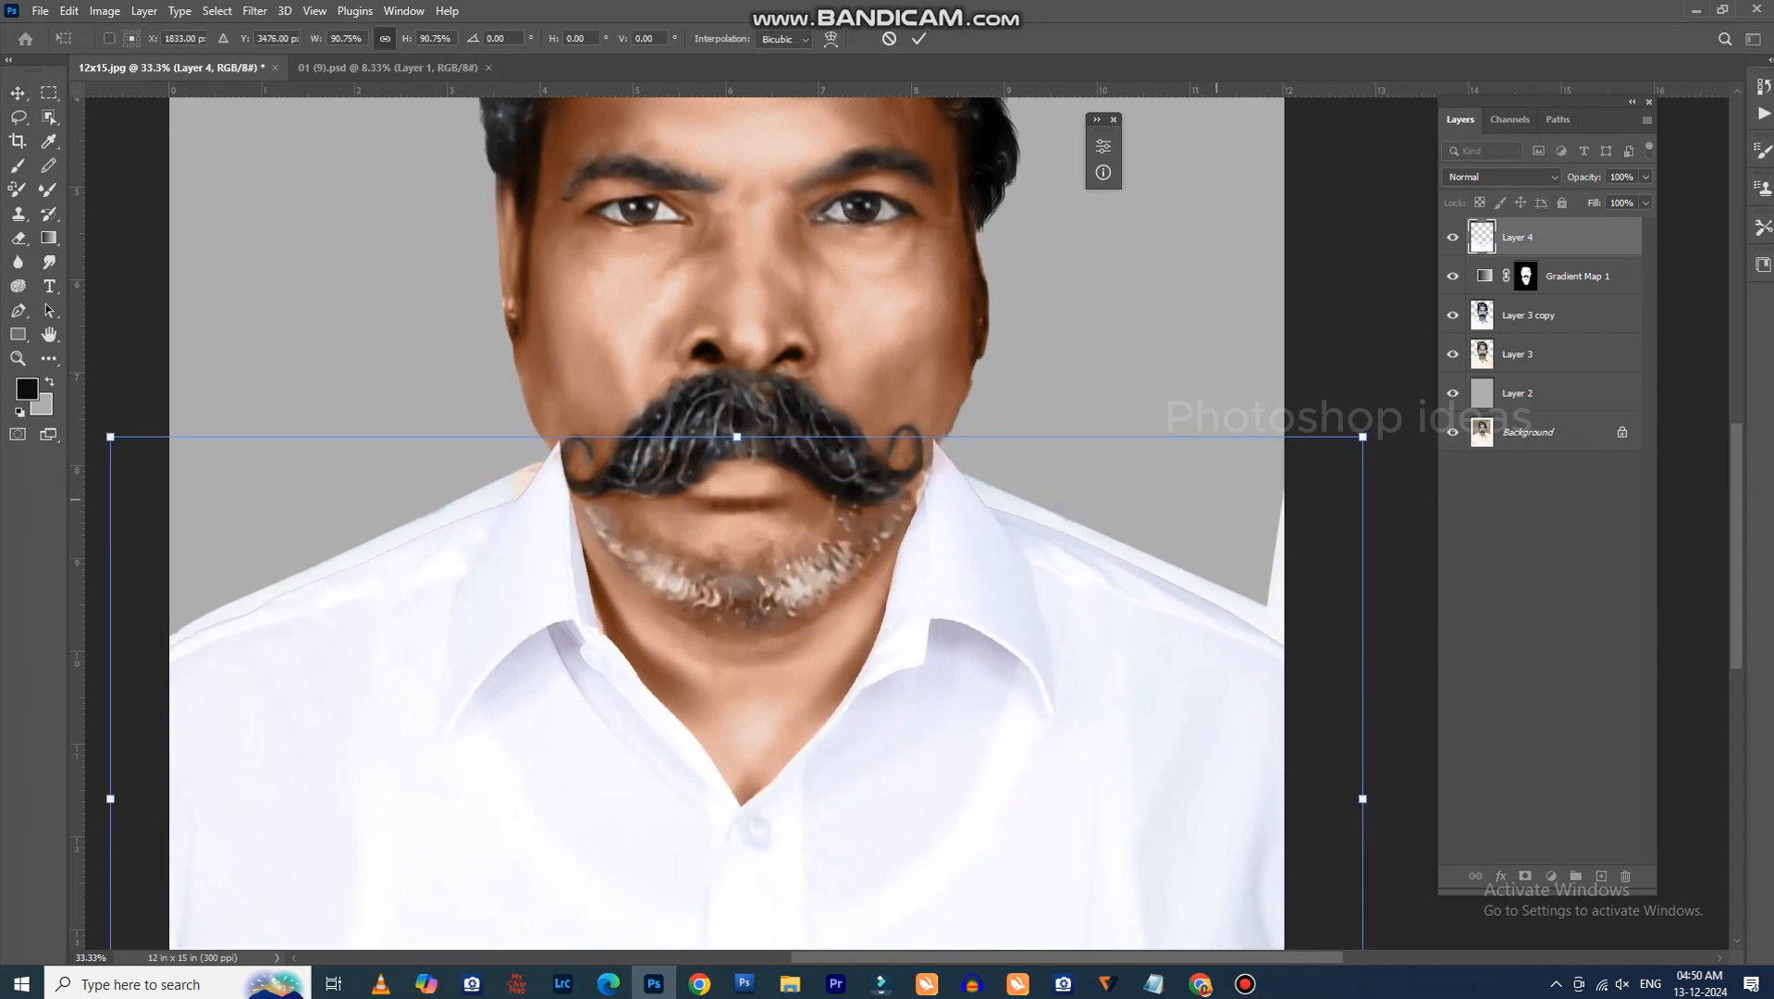
key(Return)
Apply the shirt's scaling and warp the collar on the man's right side, lowering its tip beside the moustache curl.
drag(740, 623, 952, 646)
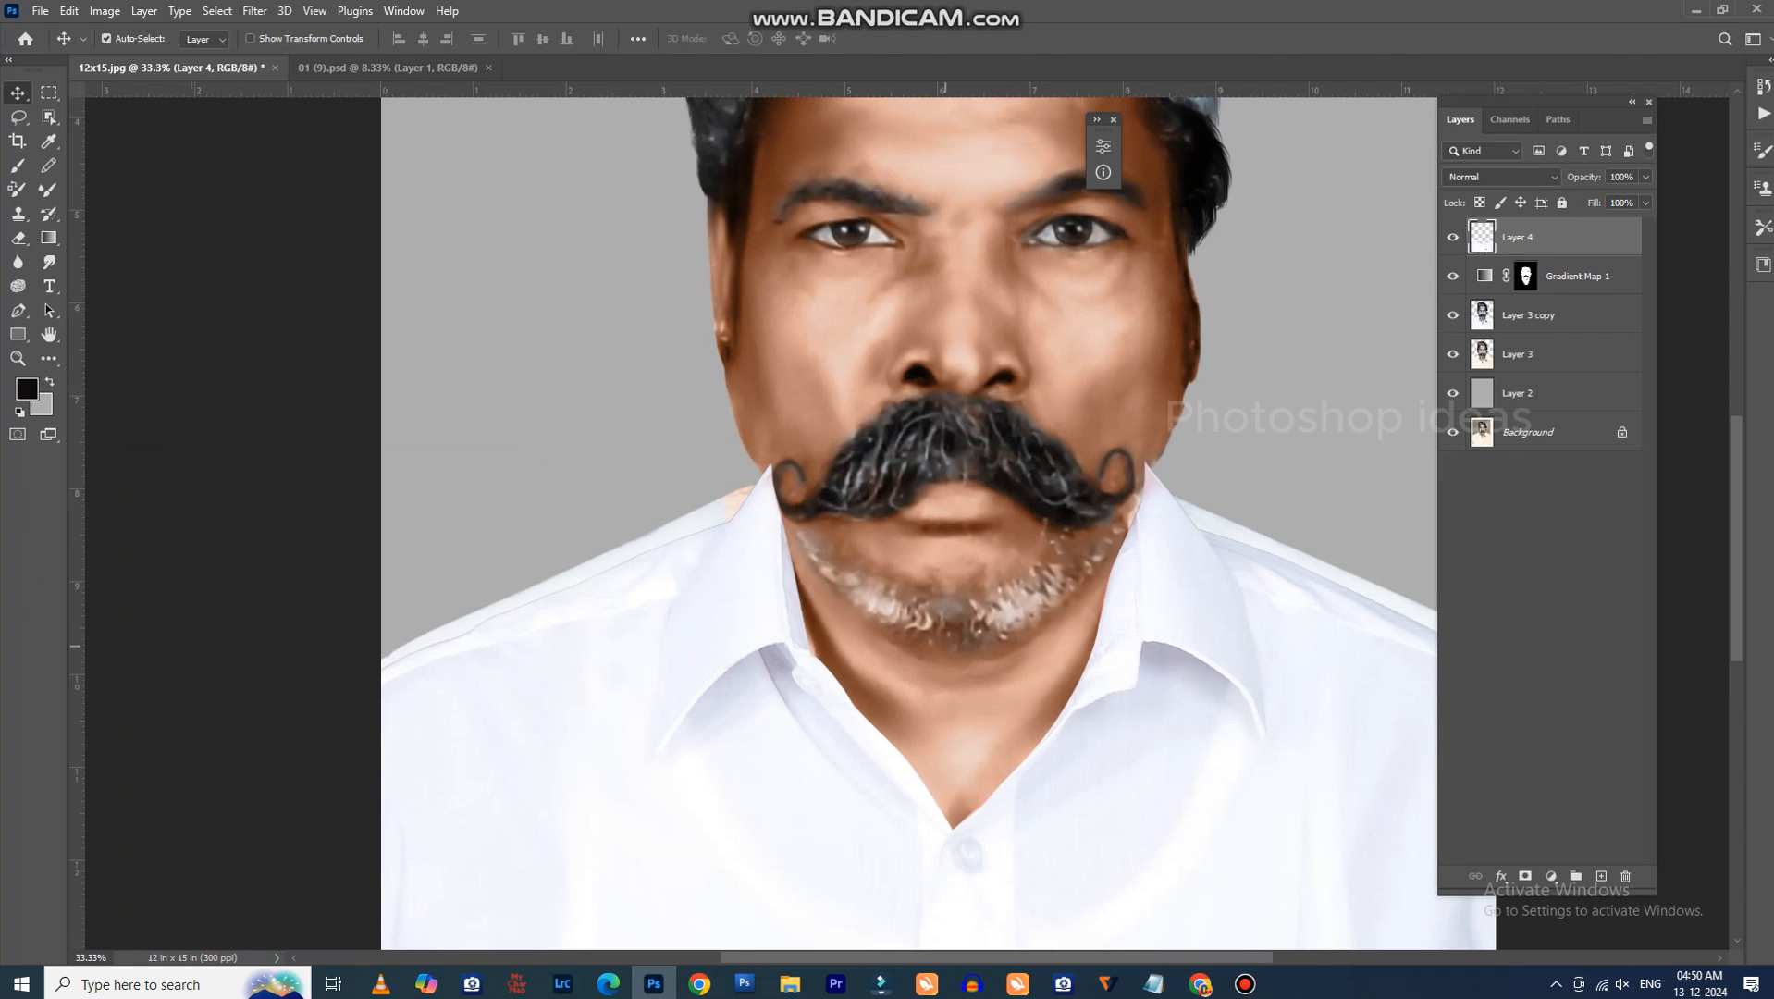
key(m)
key(ctrl+plus)
drag(724, 642, 793, 648)
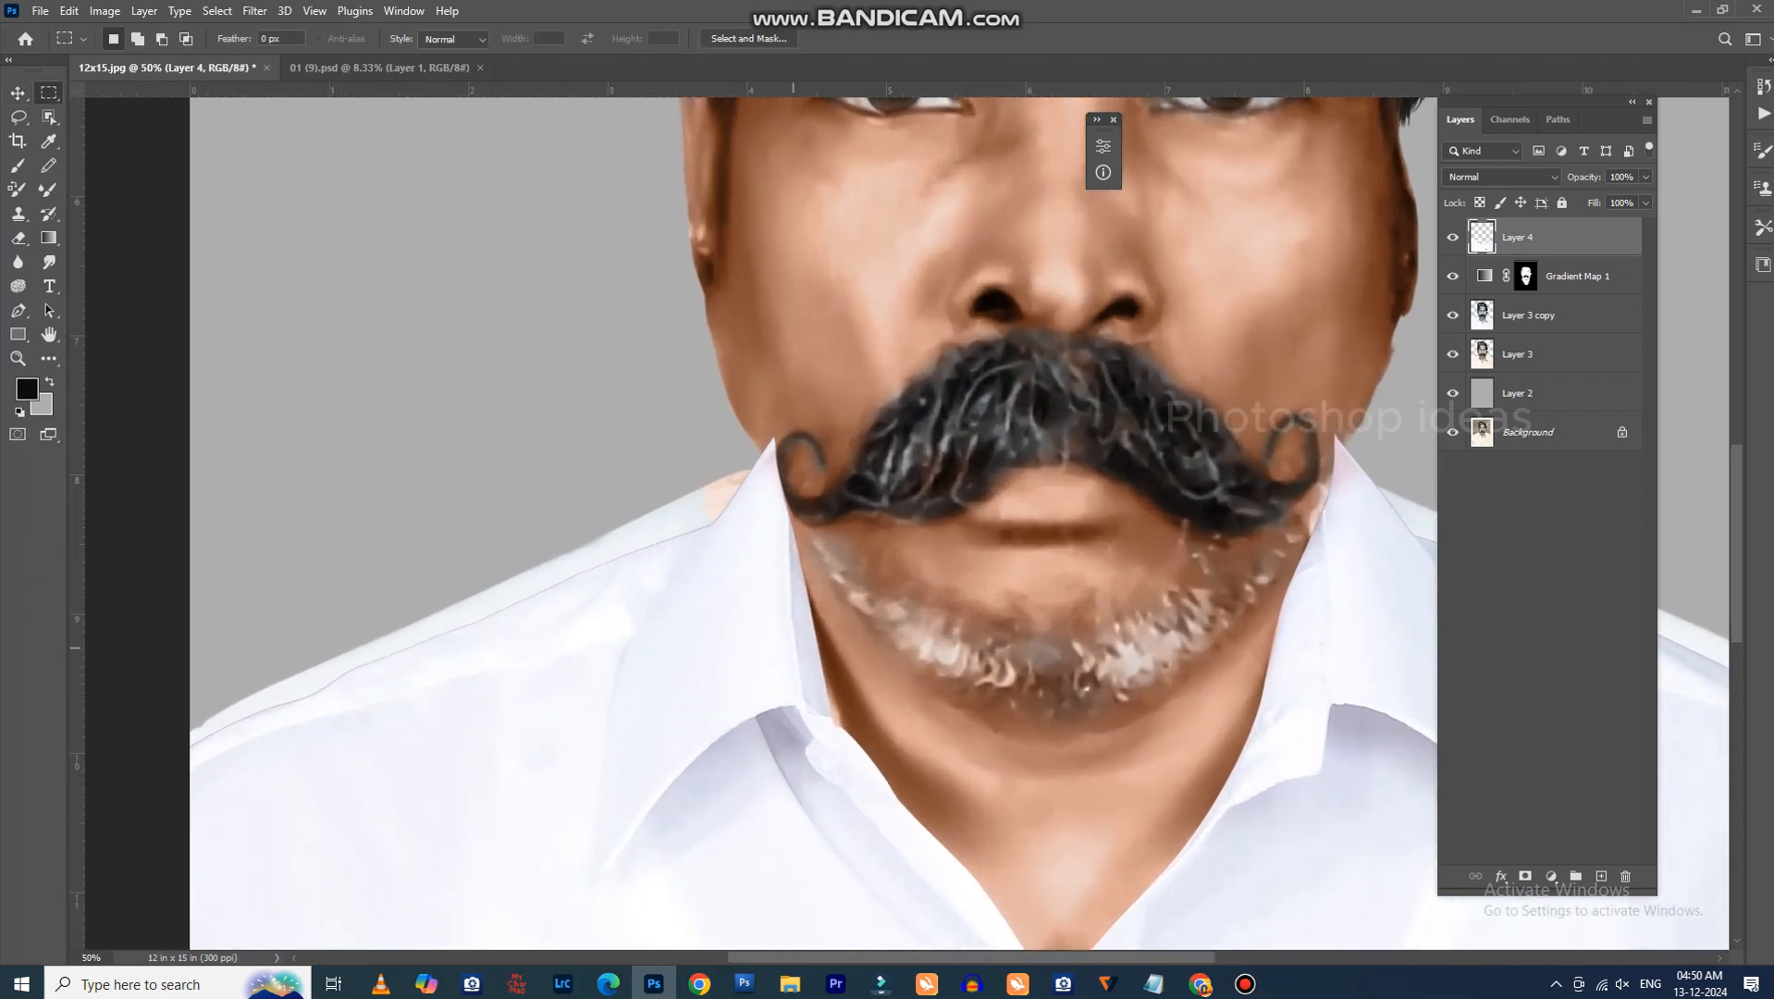
mouse_move(521, 376)
mouse_down()
mouse_move(792, 665)
mouse_move(920, 841)
mouse_up()
key(ctrl+t)
right_click(799, 452)
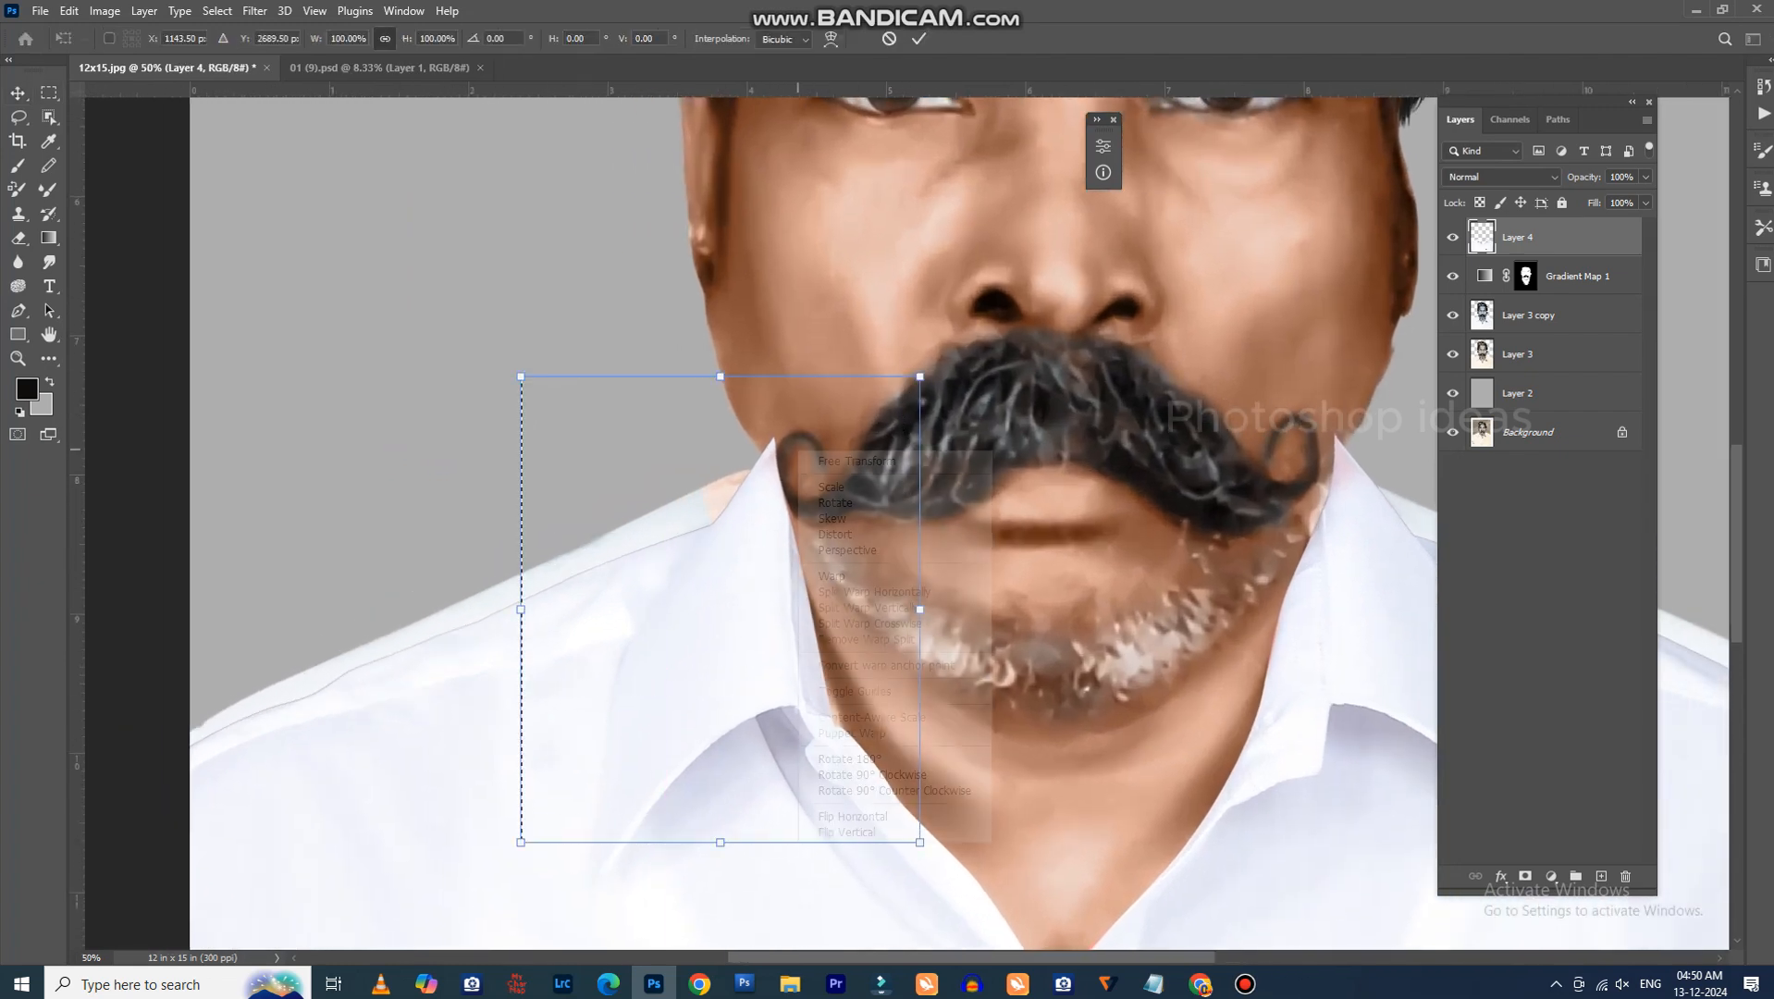
click(833, 576)
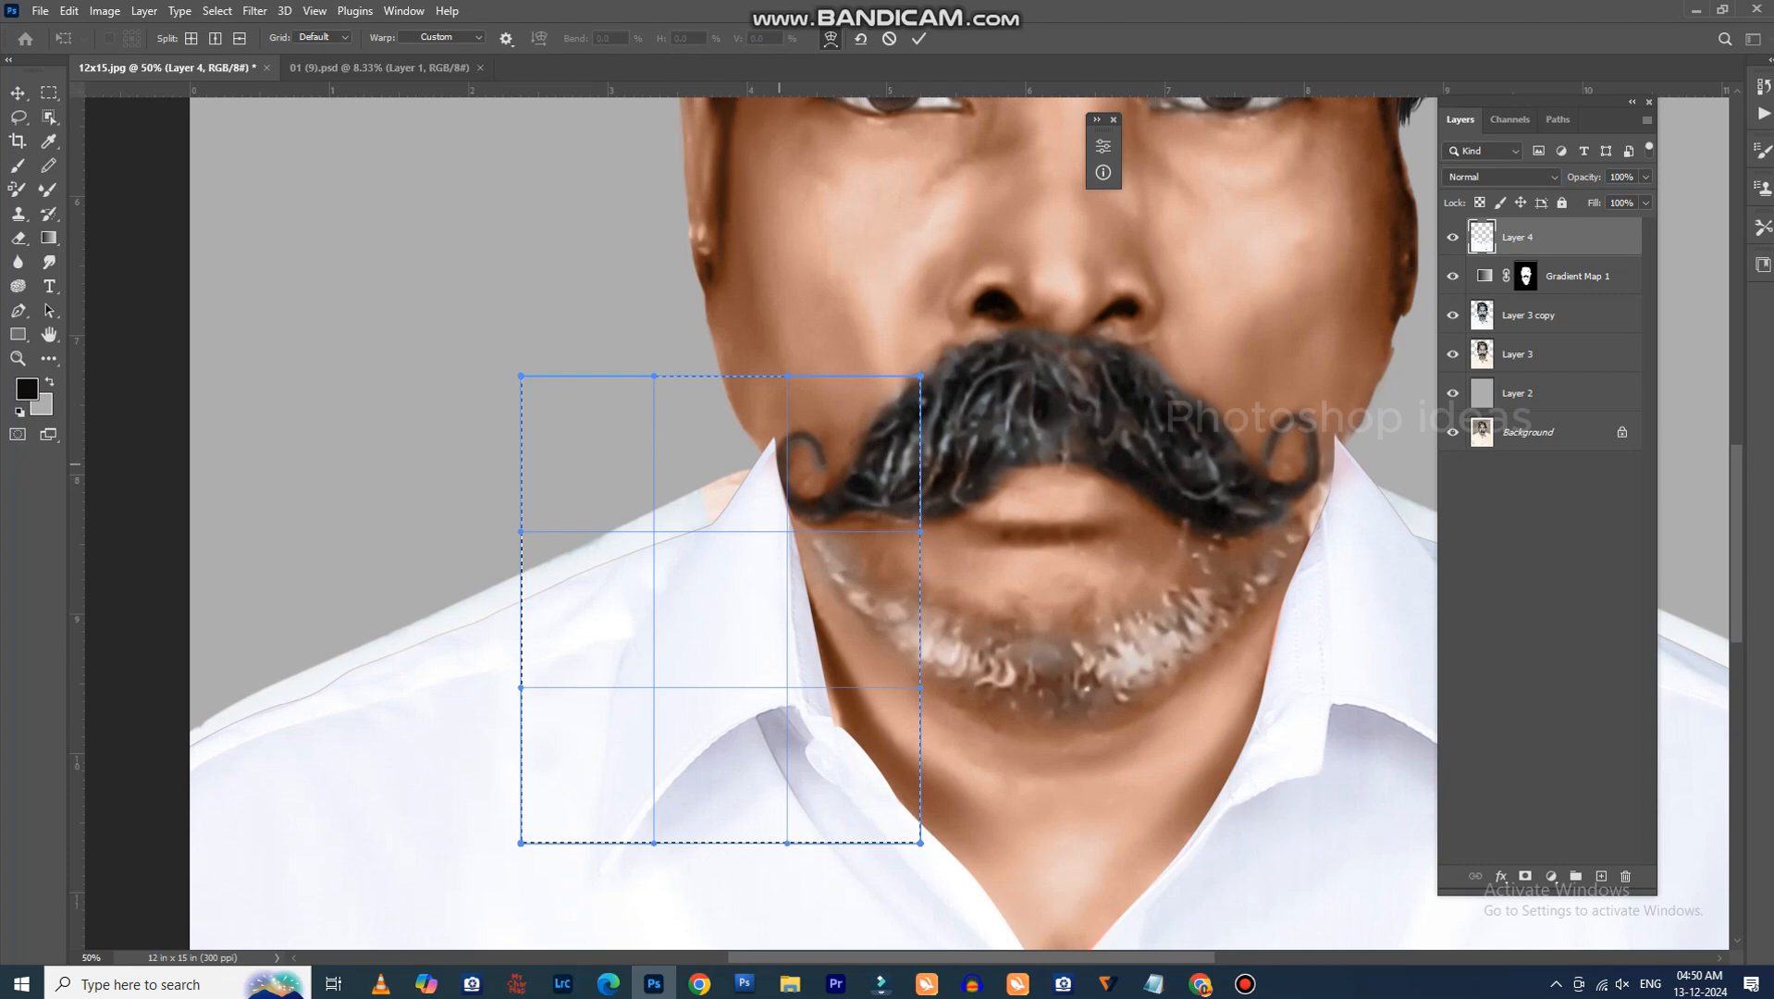
mouse_move(779, 463)
mouse_down()
mouse_move(753, 466)
mouse_move(782, 492)
mouse_up()
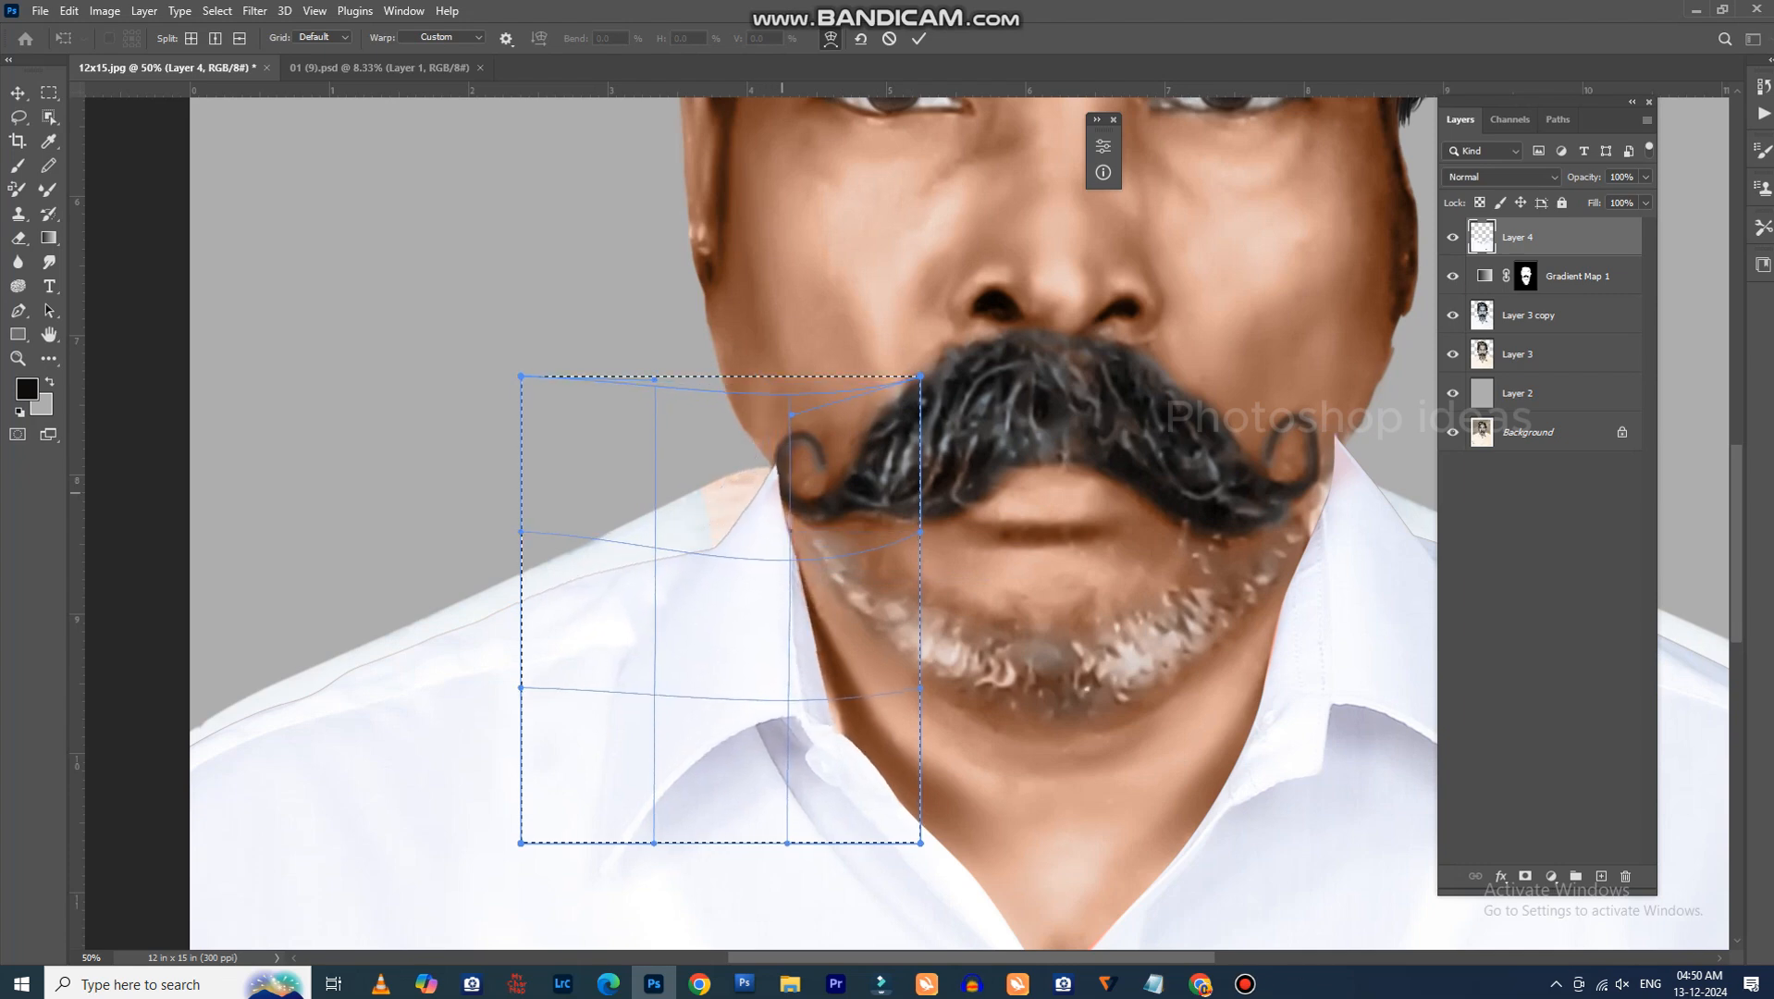
key(Return)
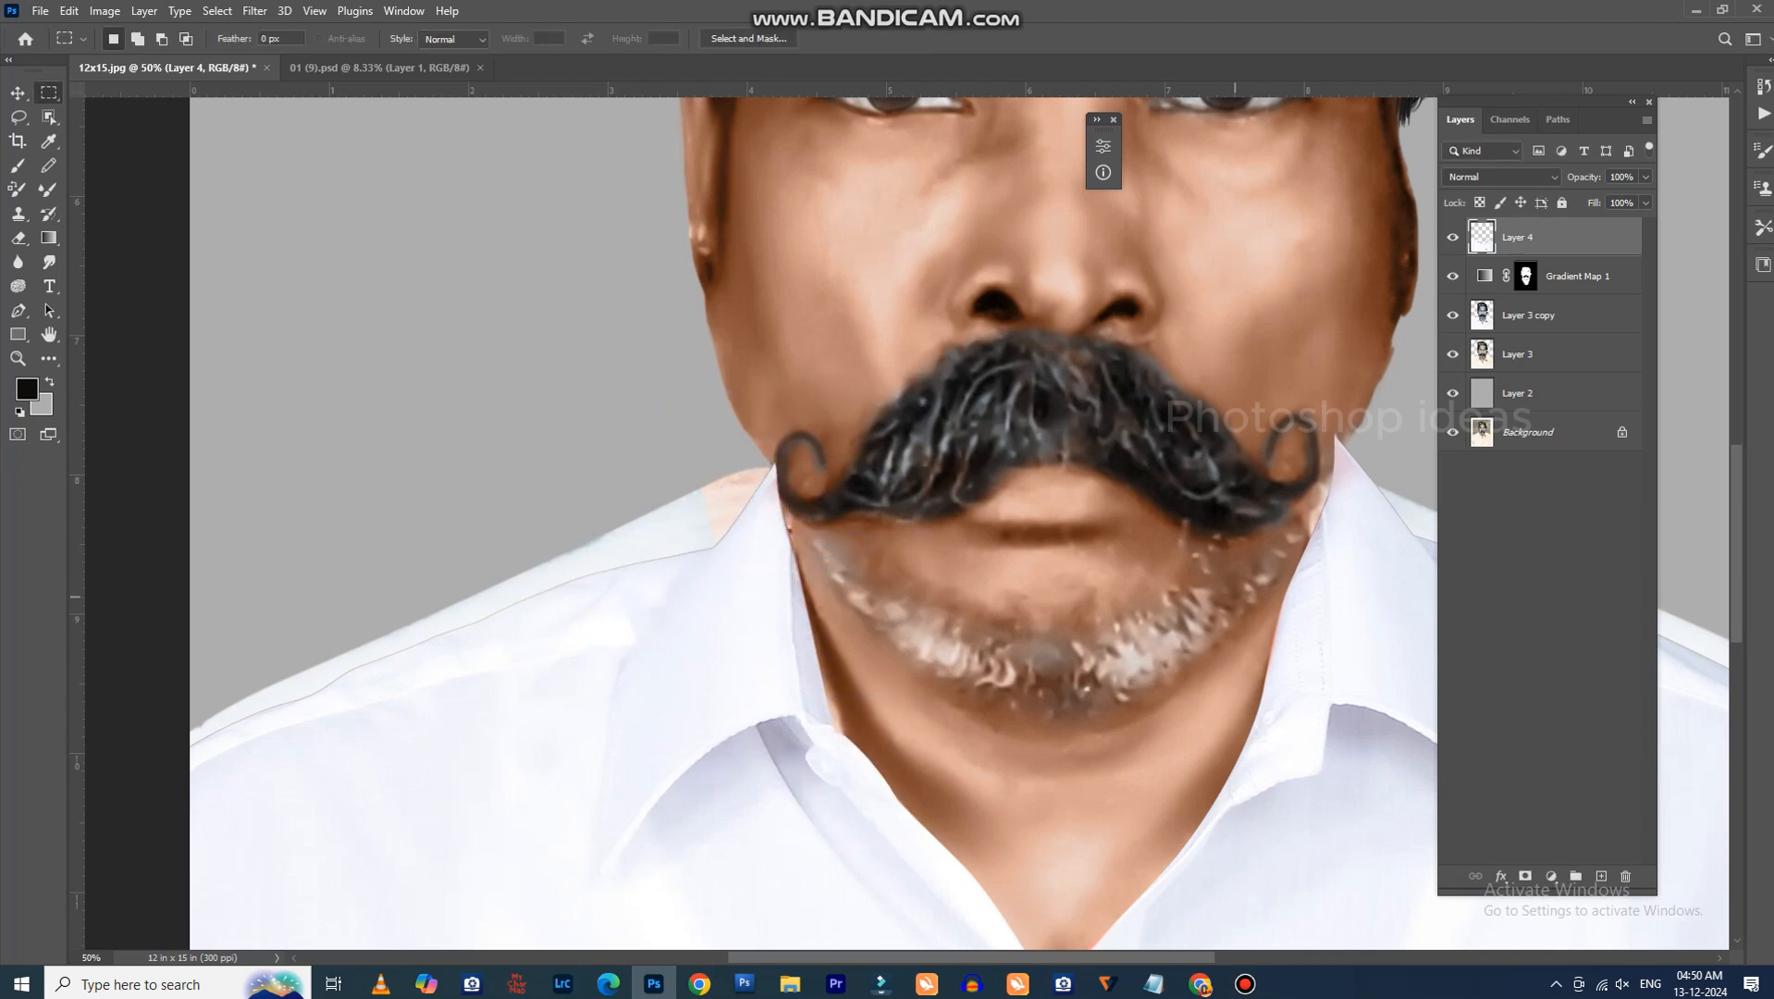
Warp the collar on the man's left side, moving its tip down and inward to the neck, and clear the selection.
drag(1234, 597, 611, 569)
drag(582, 354, 1001, 868)
key(ctrl+t)
right_click(843, 475)
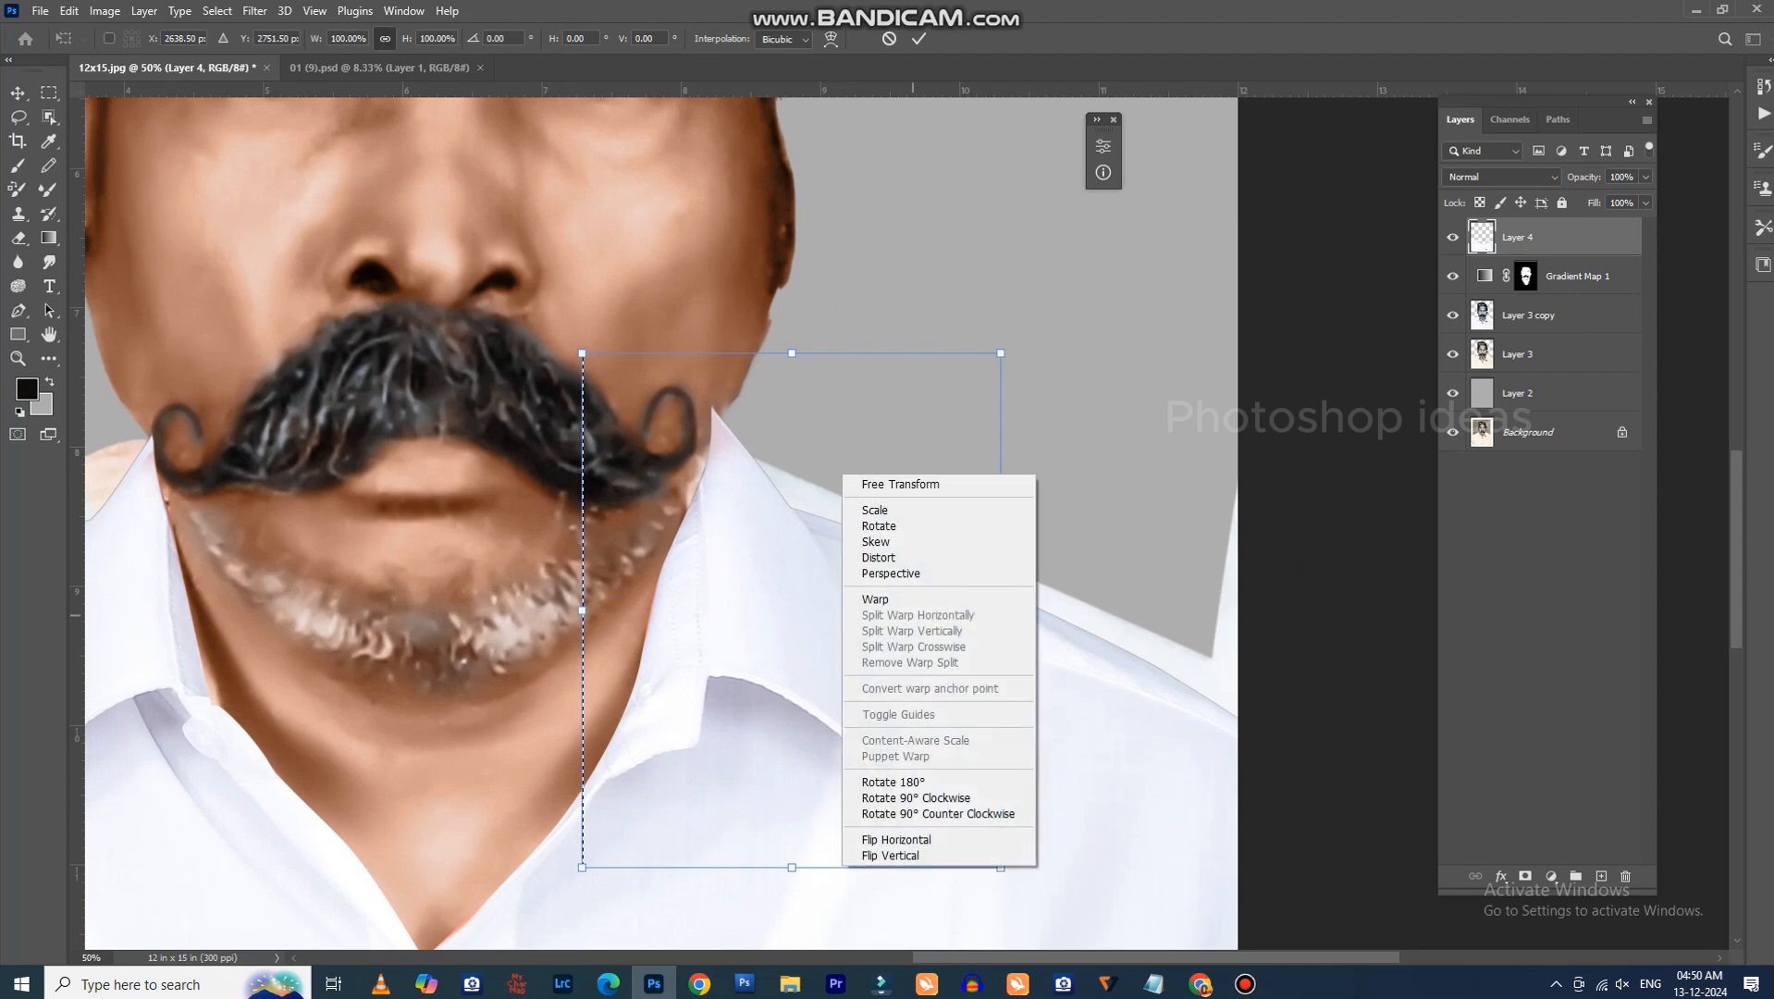
click(903, 599)
mouse_move(716, 422)
mouse_down()
mouse_move(744, 451)
mouse_move(698, 445)
mouse_up()
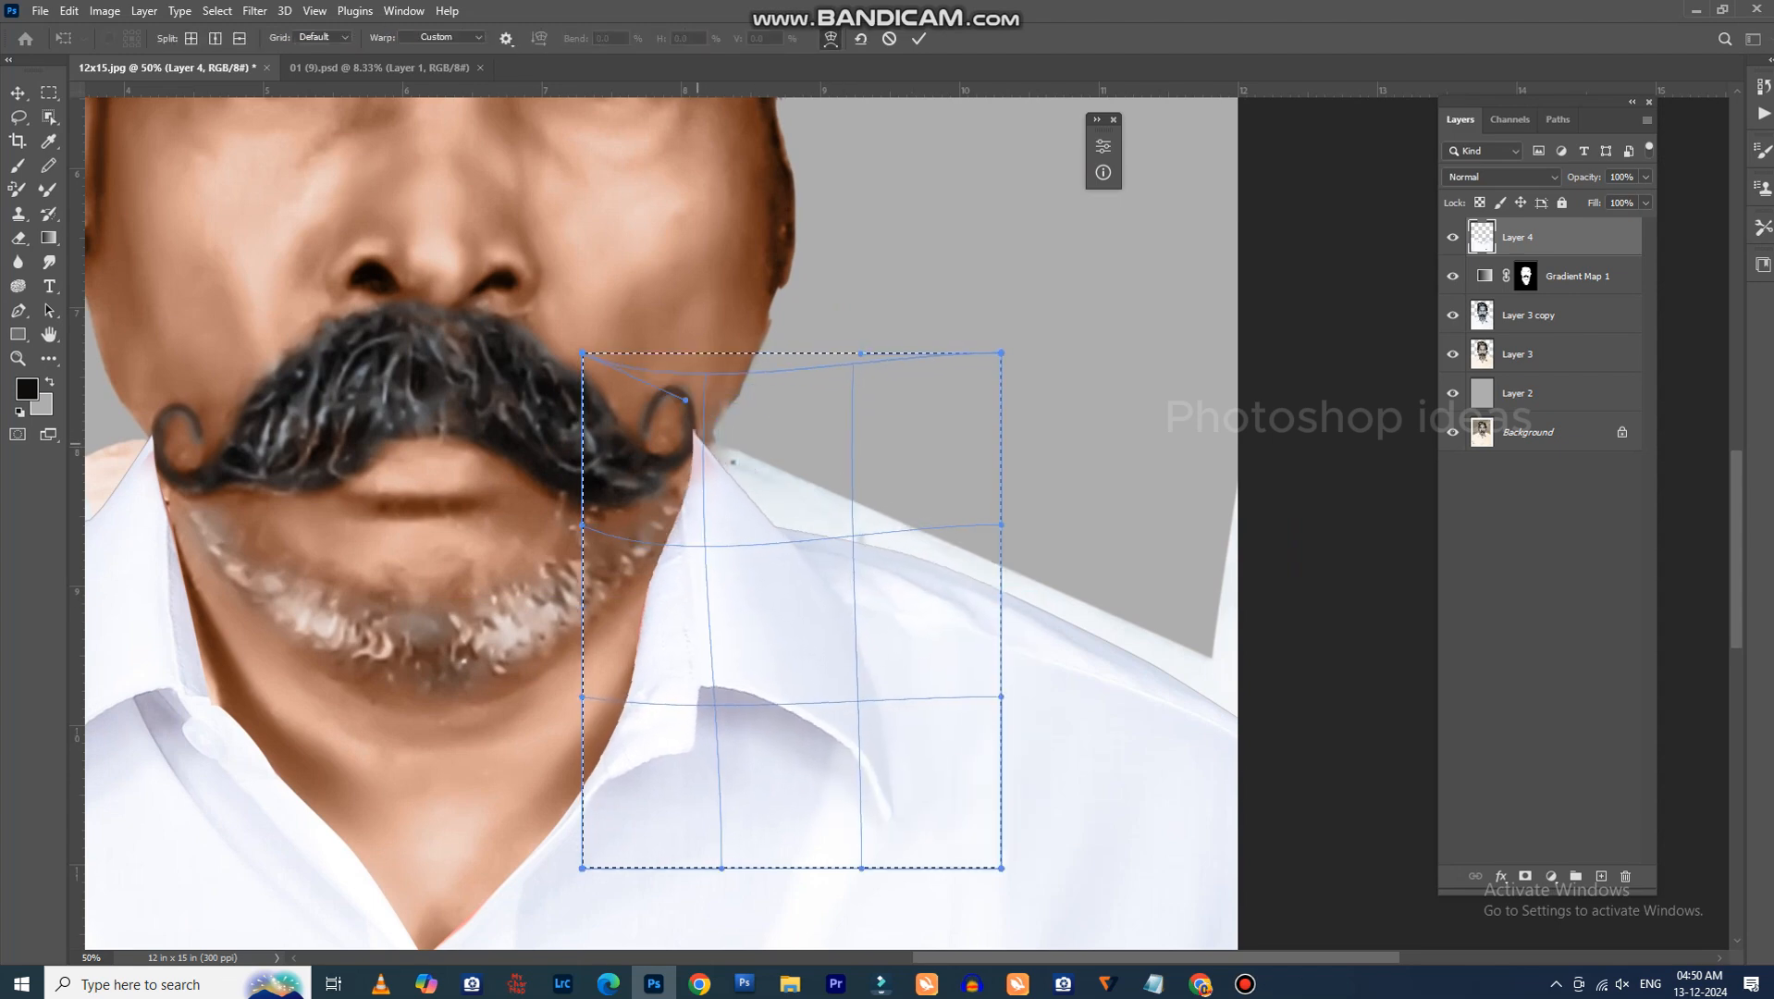
key(Return)
key(ctrl+d)
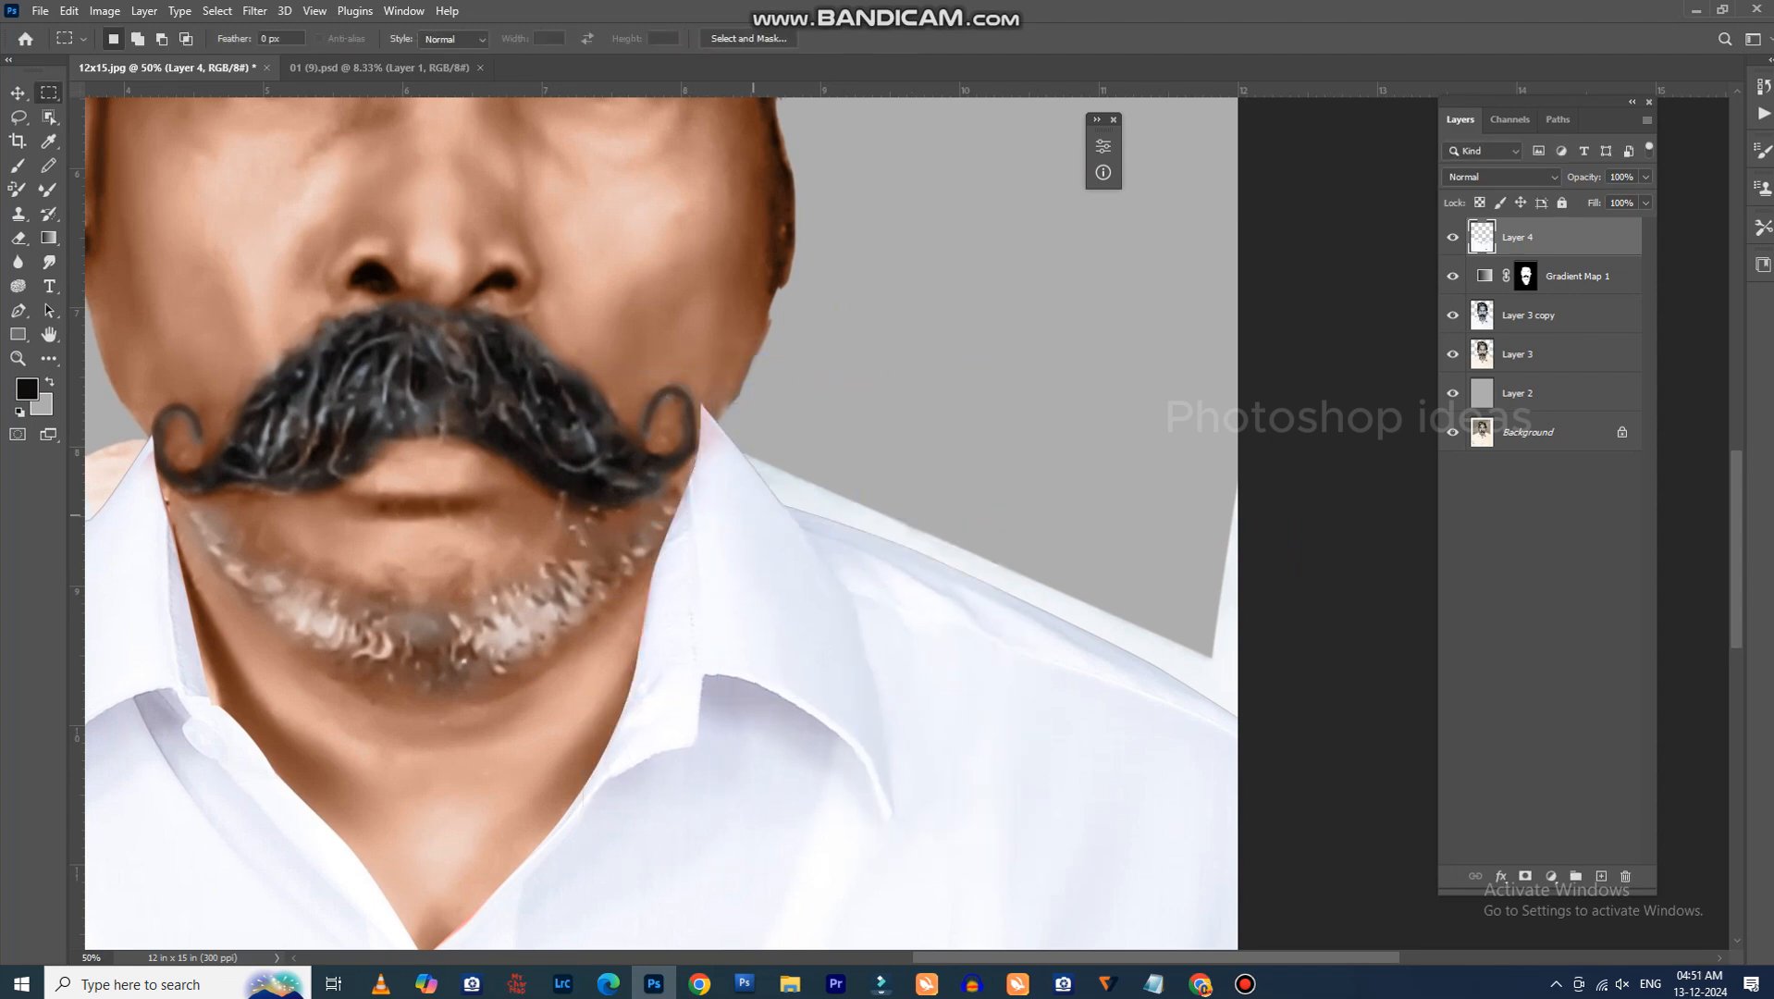
Select the tip area of the man's left collar again and warp it slightly upward, then deselect.
key(ctrl+plus)
drag(535, 421, 736, 484)
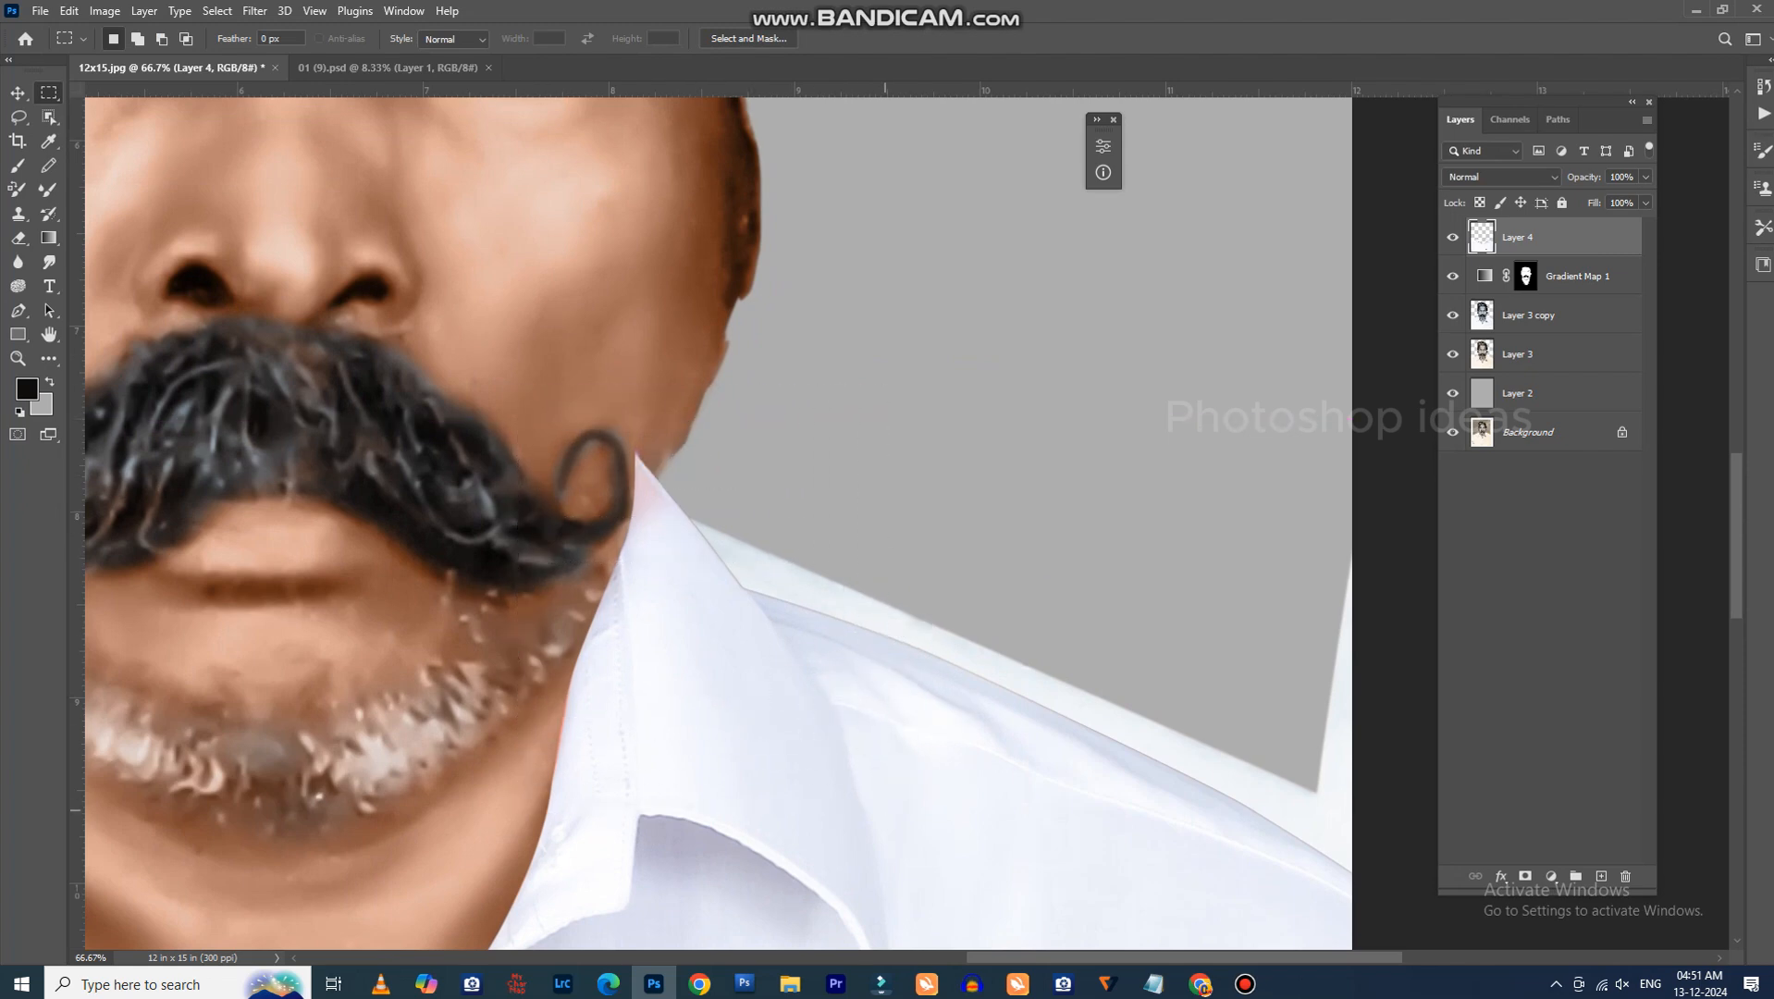
key(ctrl+t)
right_click(680, 439)
click(721, 565)
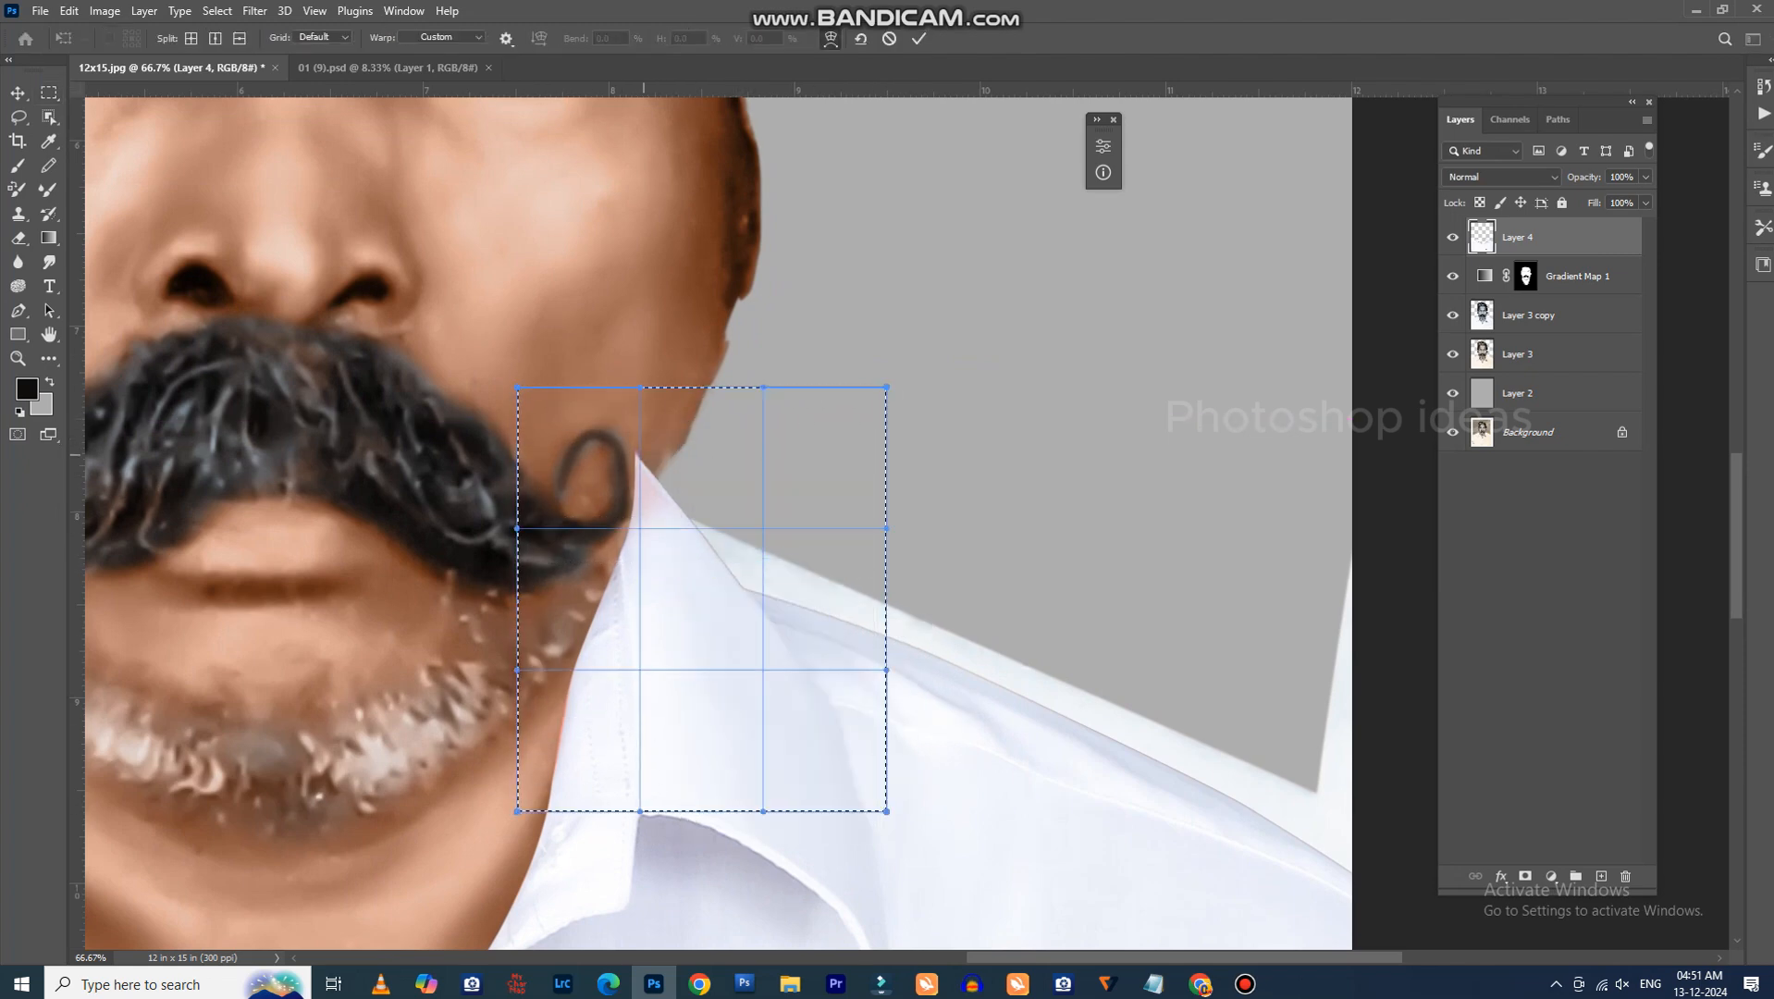
mouse_move(647, 454)
mouse_down()
mouse_move(696, 492)
mouse_move(655, 500)
mouse_move(647, 444)
mouse_up()
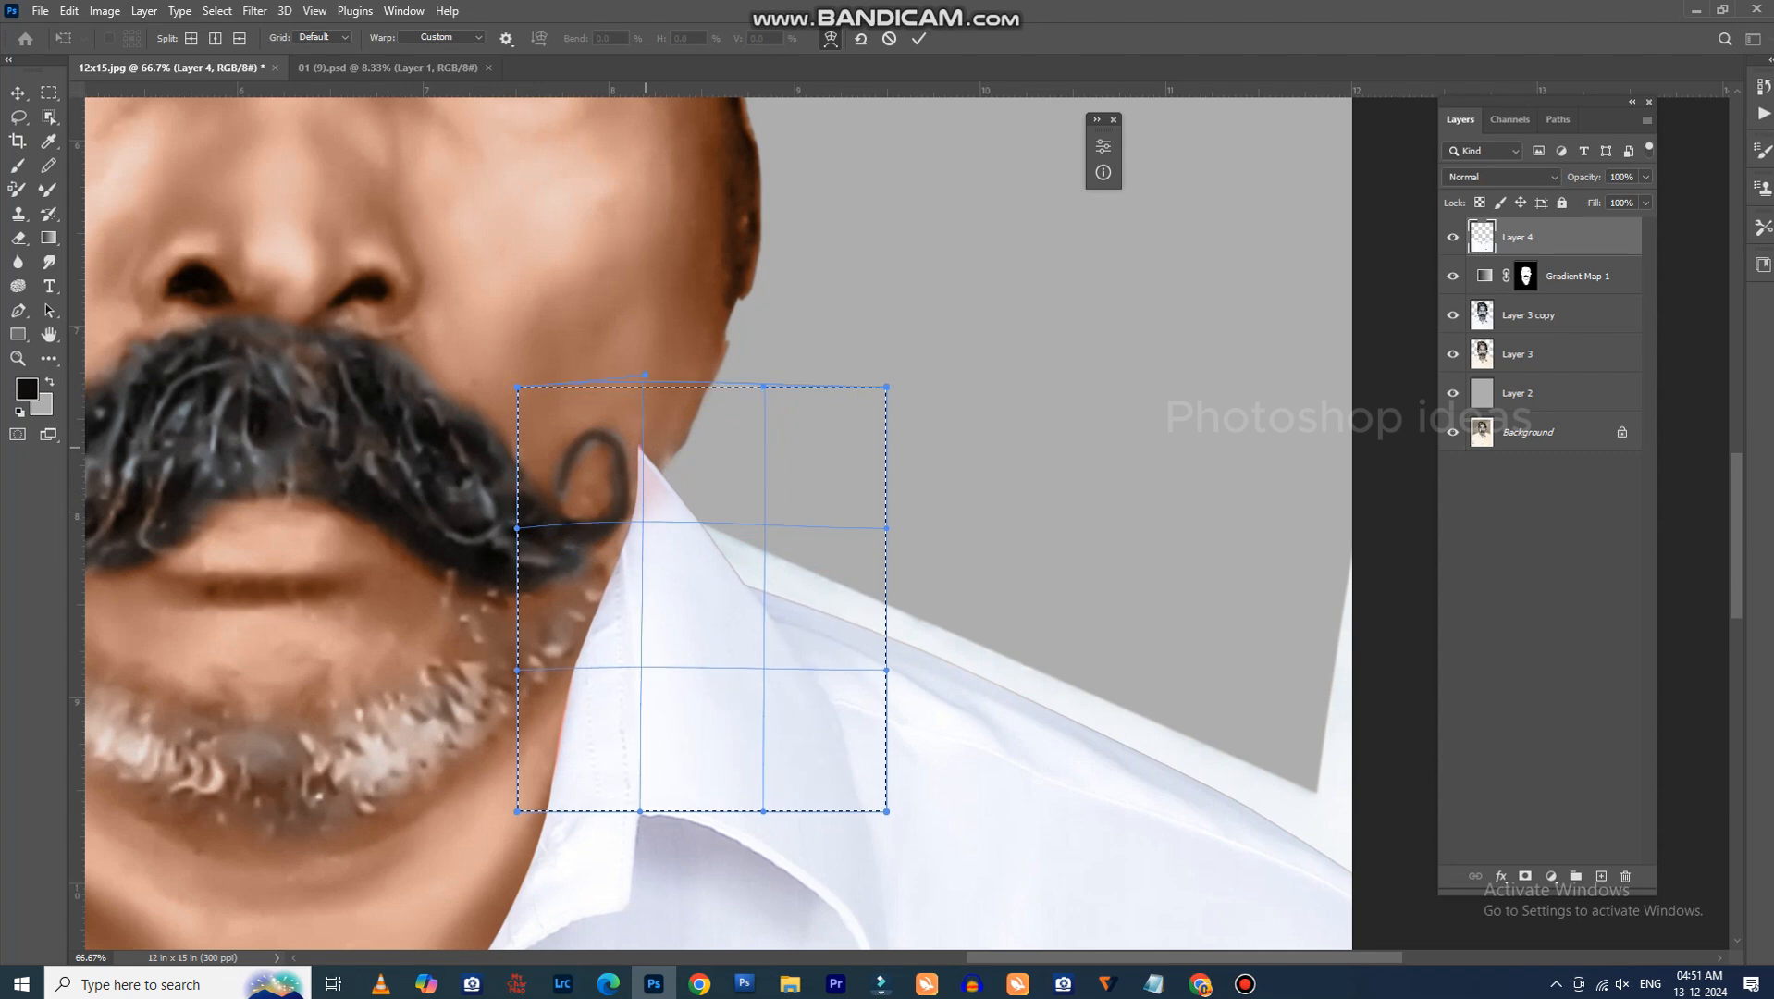
key(Return)
key(ctrl+d)
Erase the pointed collar tip overlapping the man's left jaw on Layer 4 with the Eraser at 90% opacity.
key(ctrl+plus)
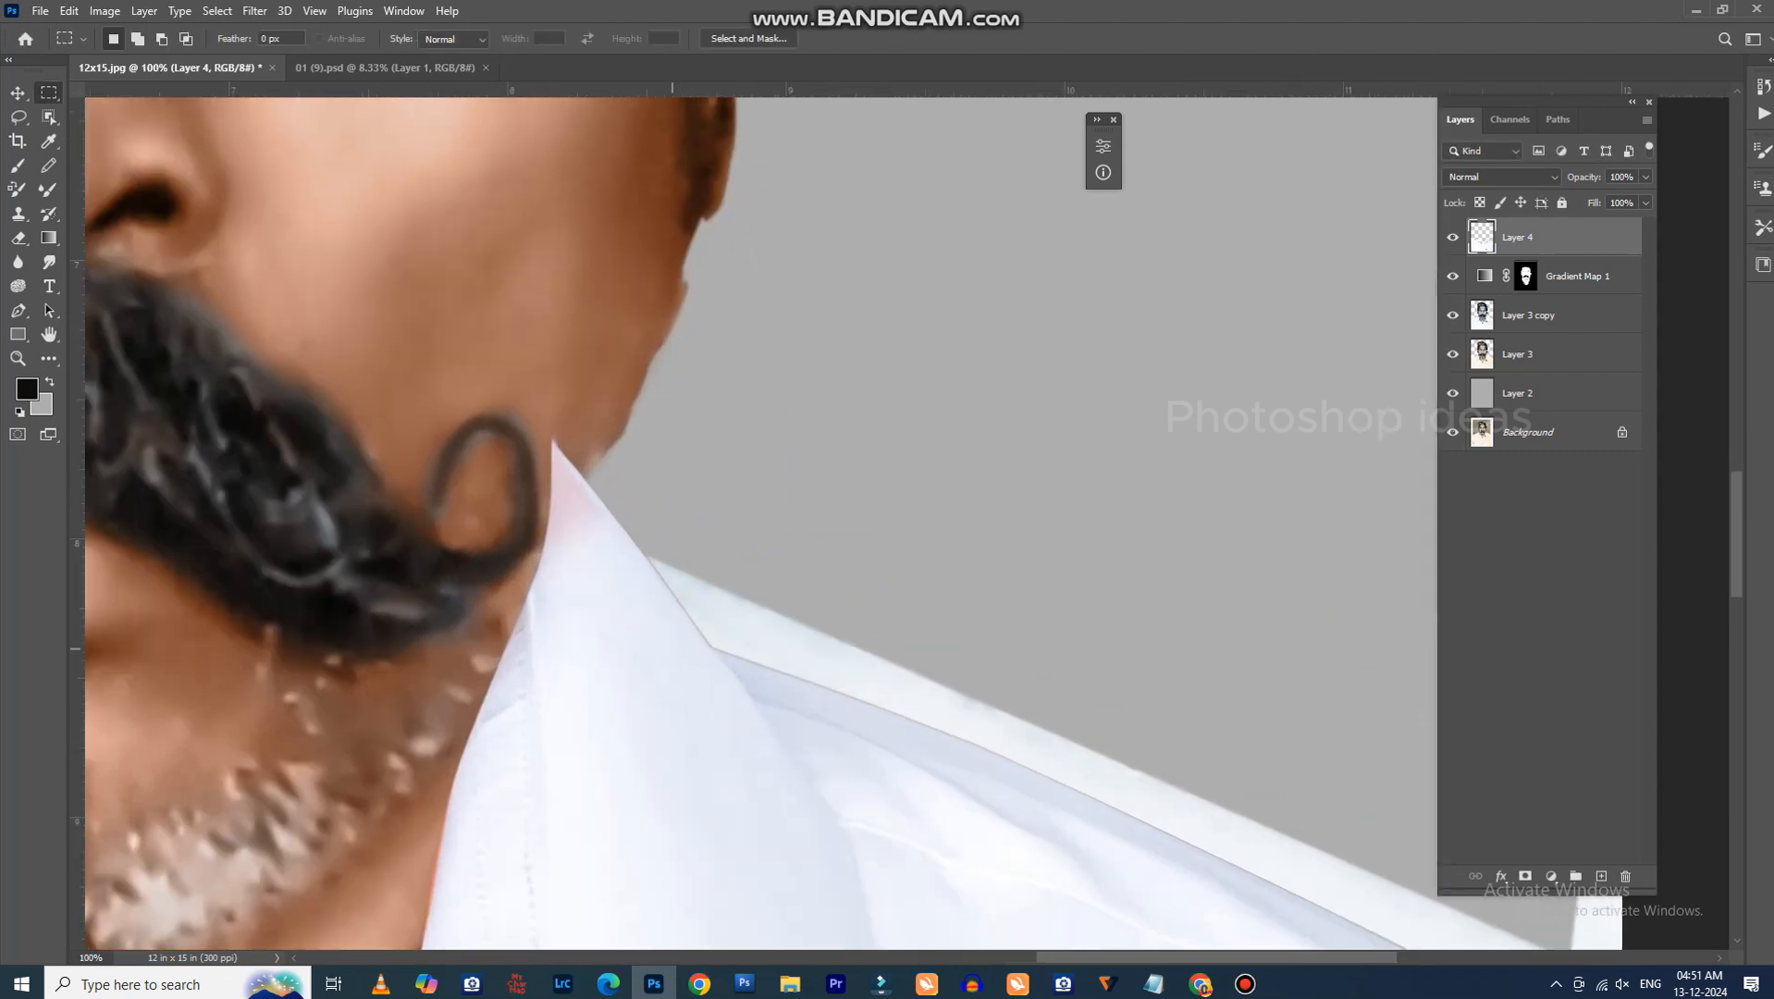
key(ctrl+plus)
key(e)
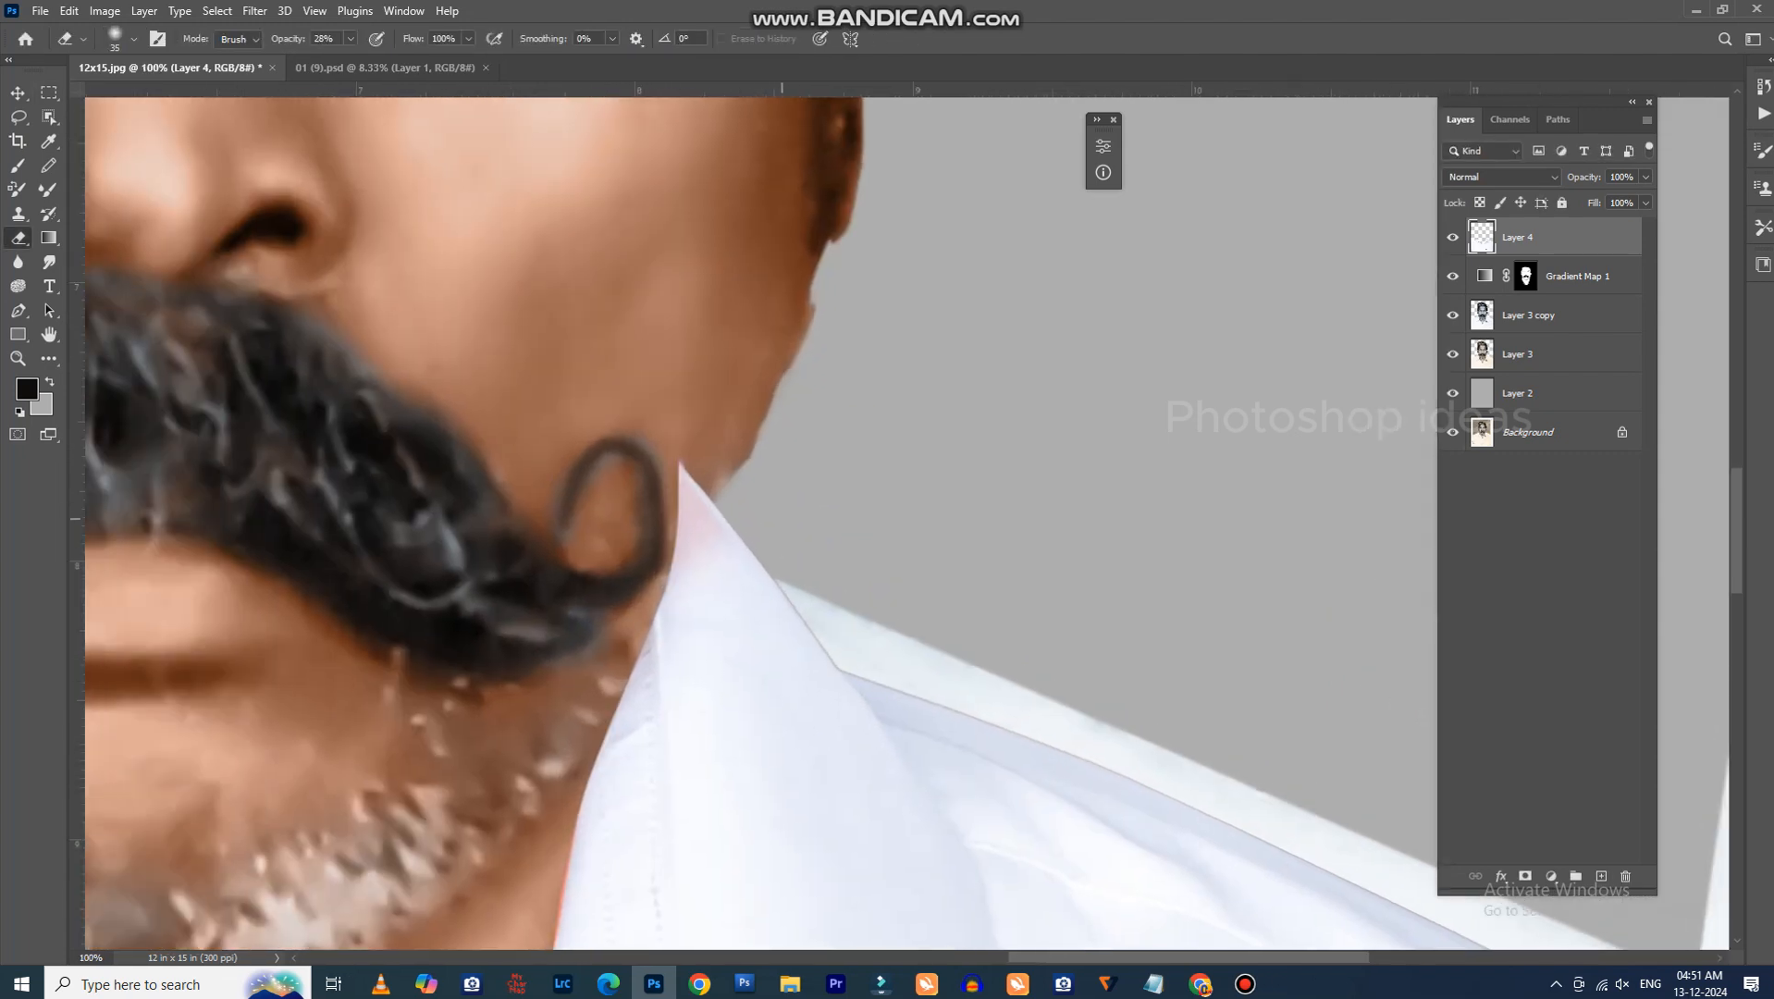
drag(714, 510, 679, 563)
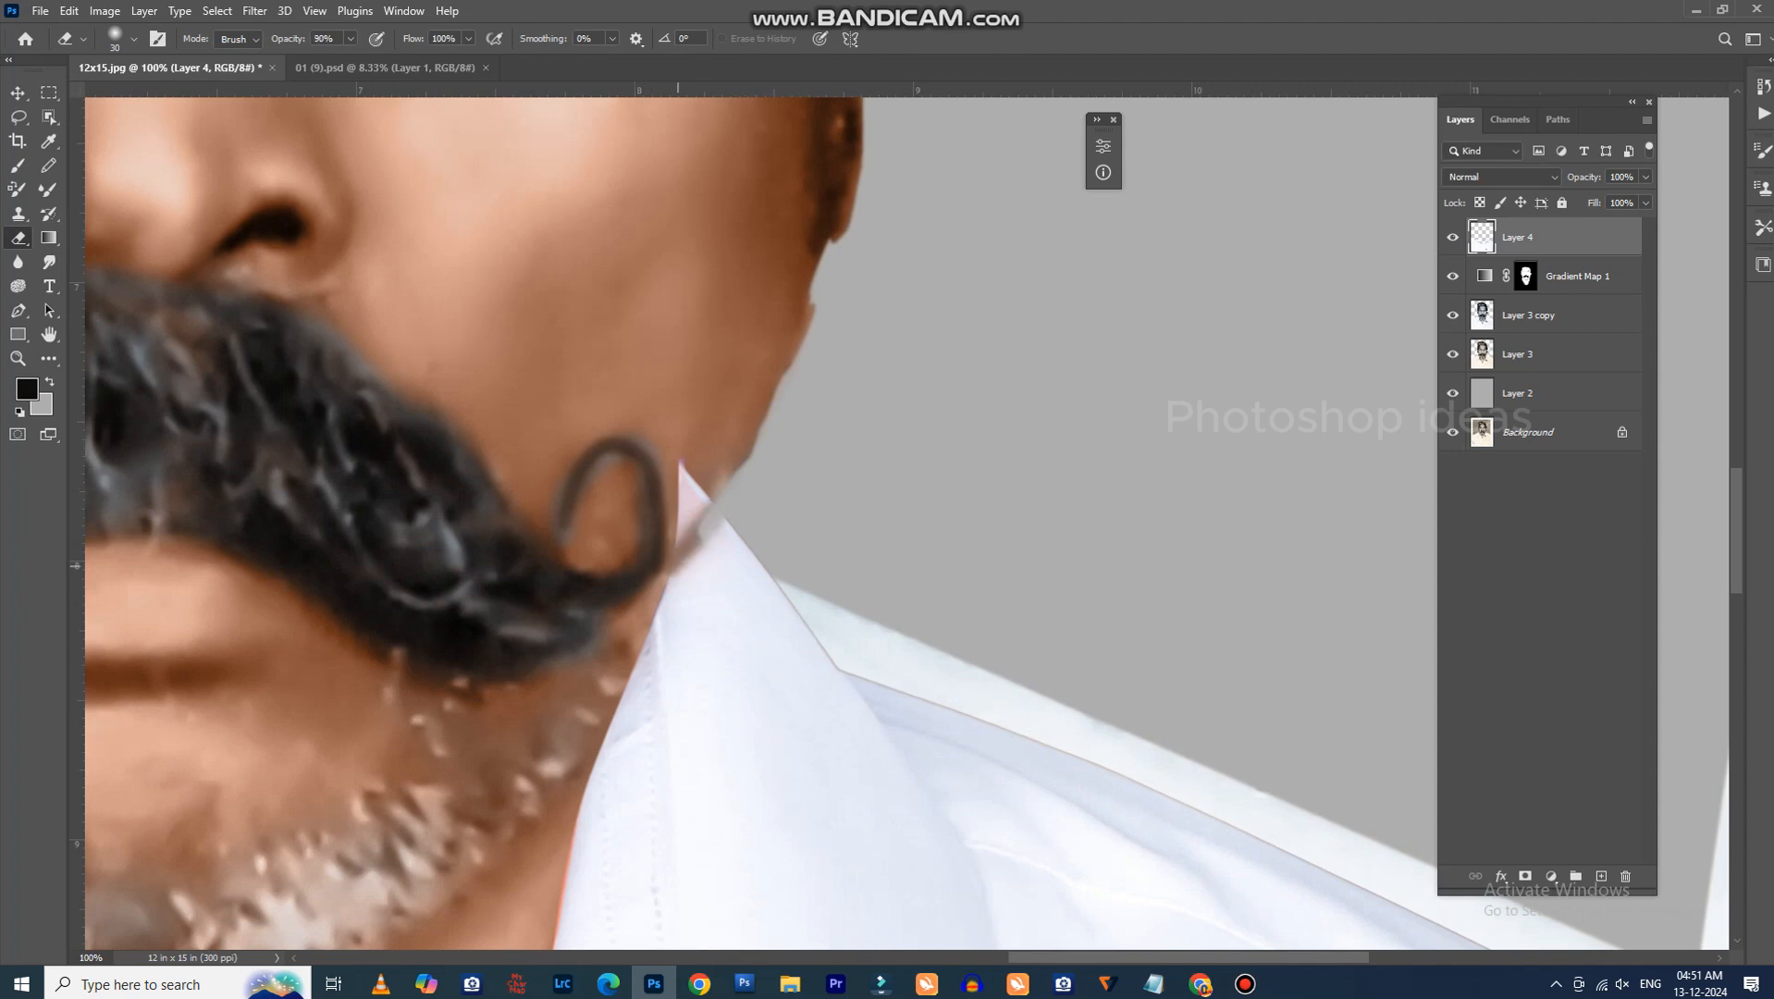
key(ctrl+z)
key(ctrl+z)
mouse_move(711, 483)
mouse_down()
mouse_move(680, 555)
mouse_move(727, 450)
mouse_move(681, 510)
mouse_move(685, 460)
mouse_up()
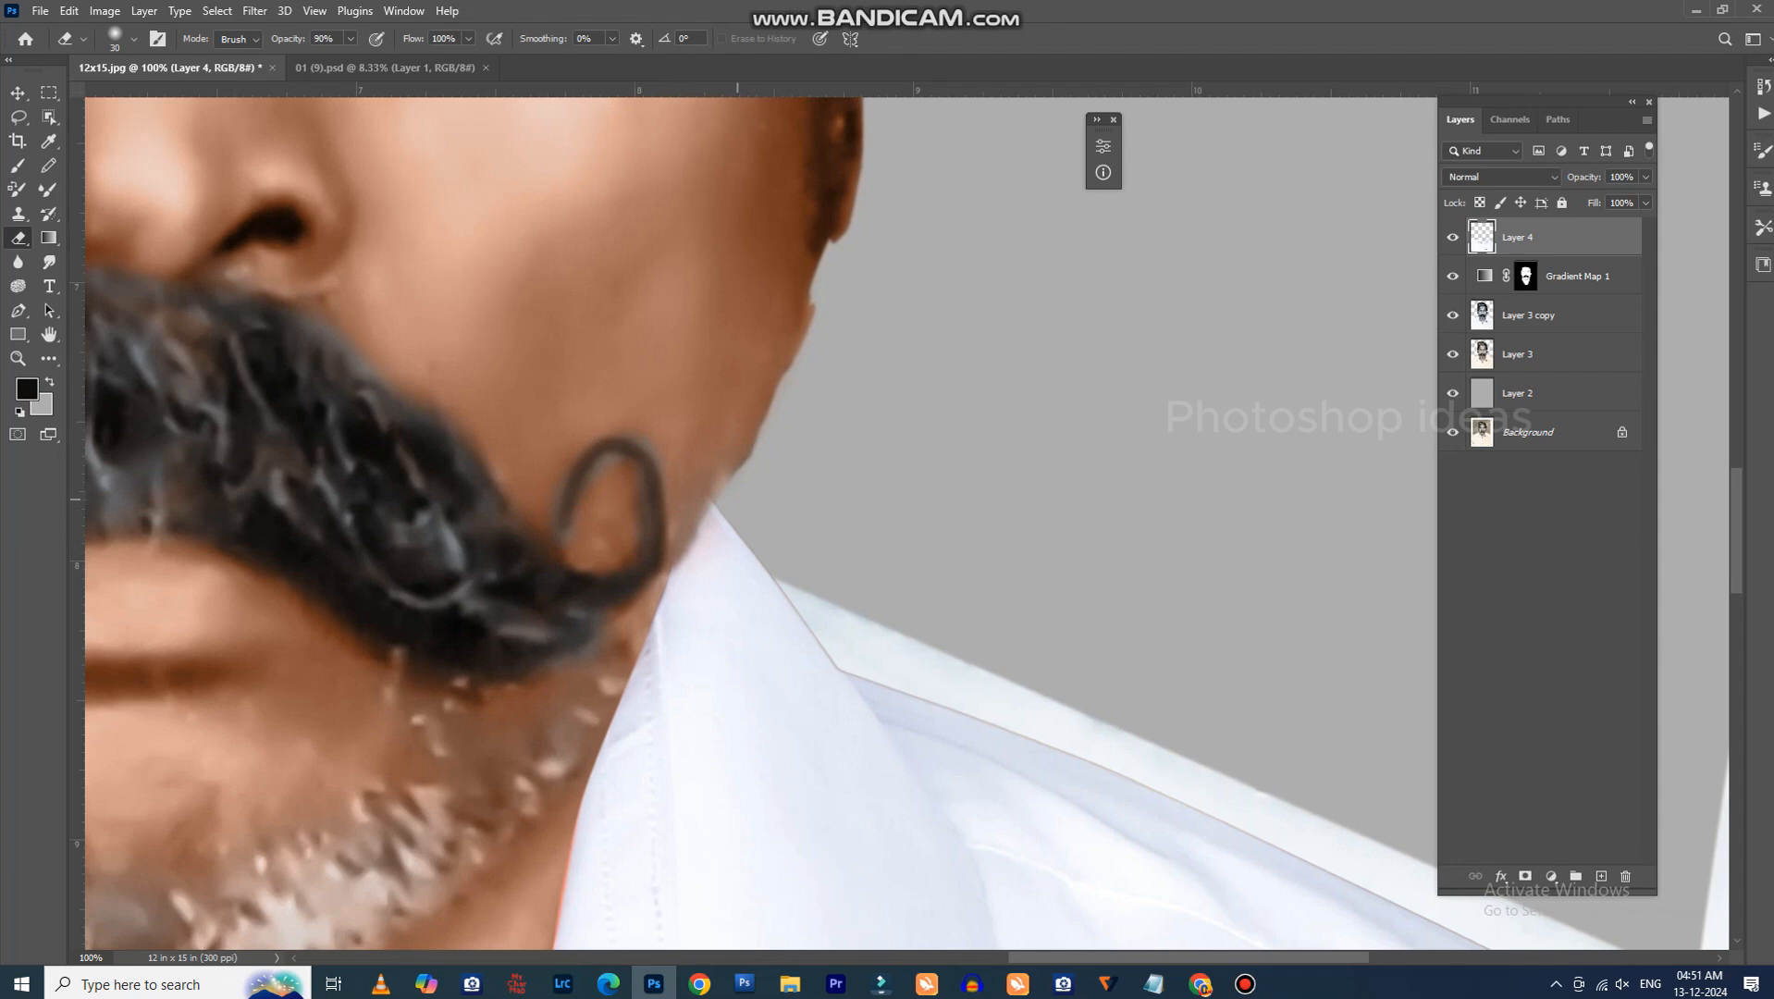
Erase the edge of the collar tip beside the moustache curl on the man's right side.
drag(737, 499, 1434, 400)
drag(556, 545, 683, 645)
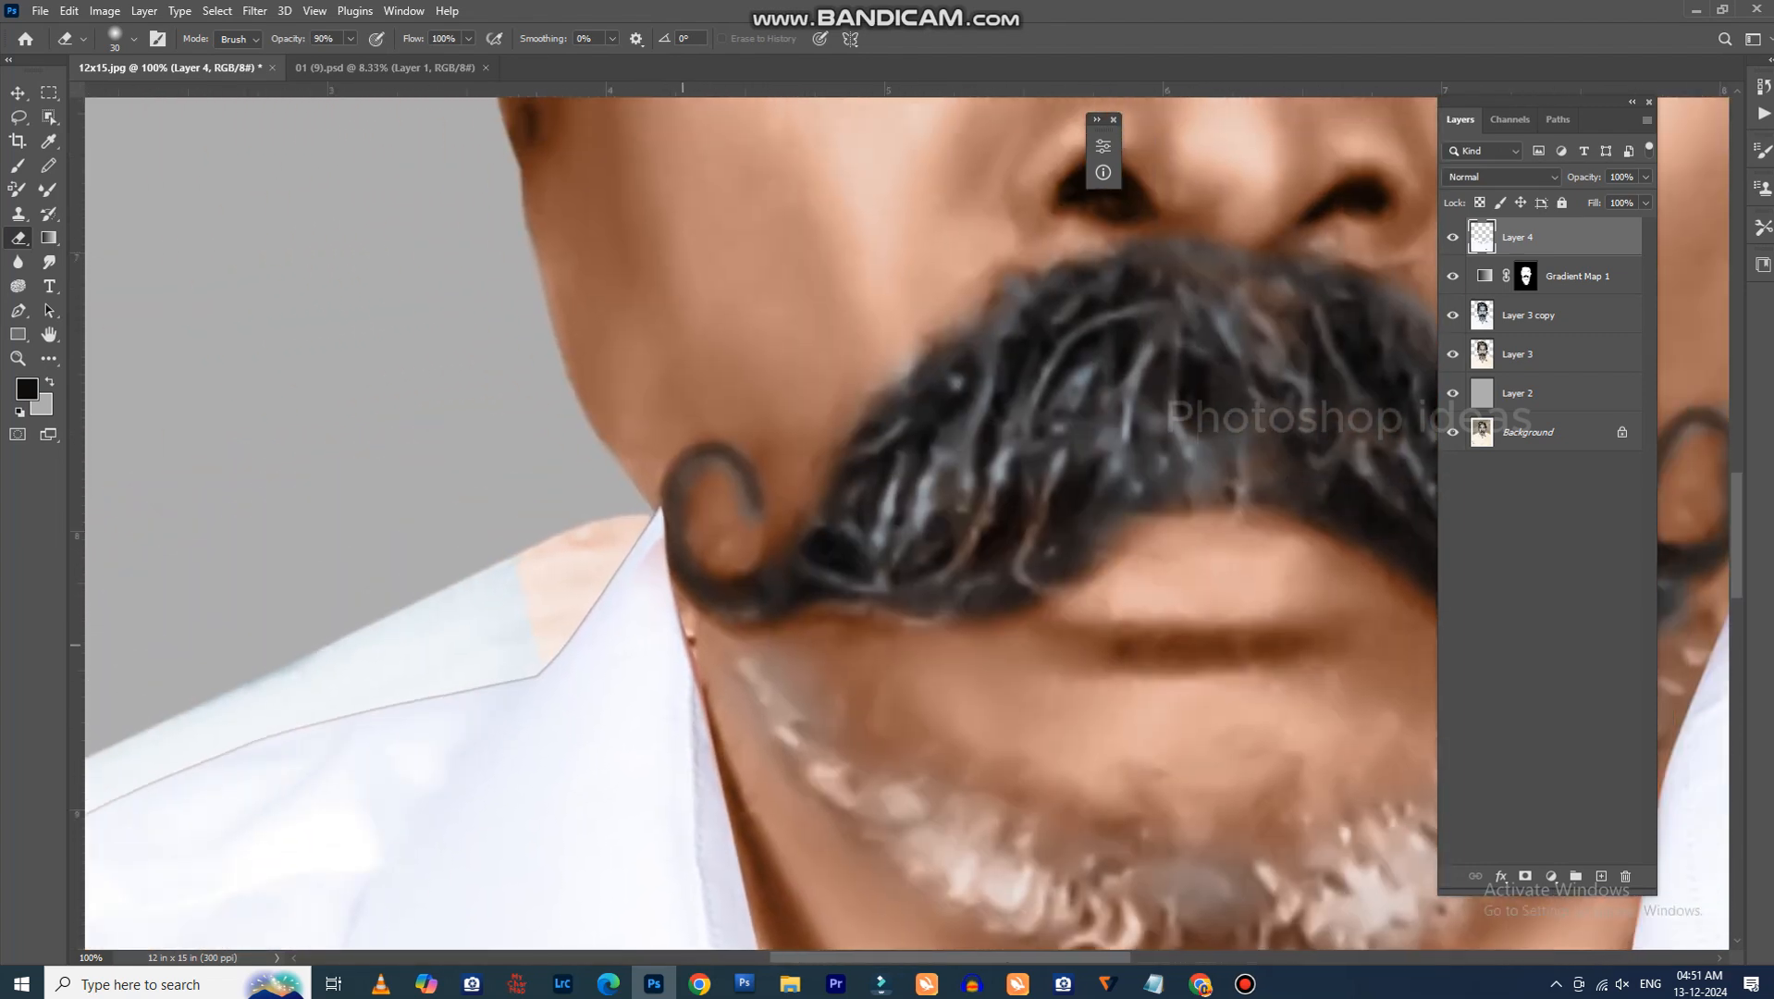
drag(675, 532, 678, 552)
key(ctrl+minus)
key(ctrl+minus)
key(ctrl+minus)
key(ctrl+minus)
key(ctrl+minus)
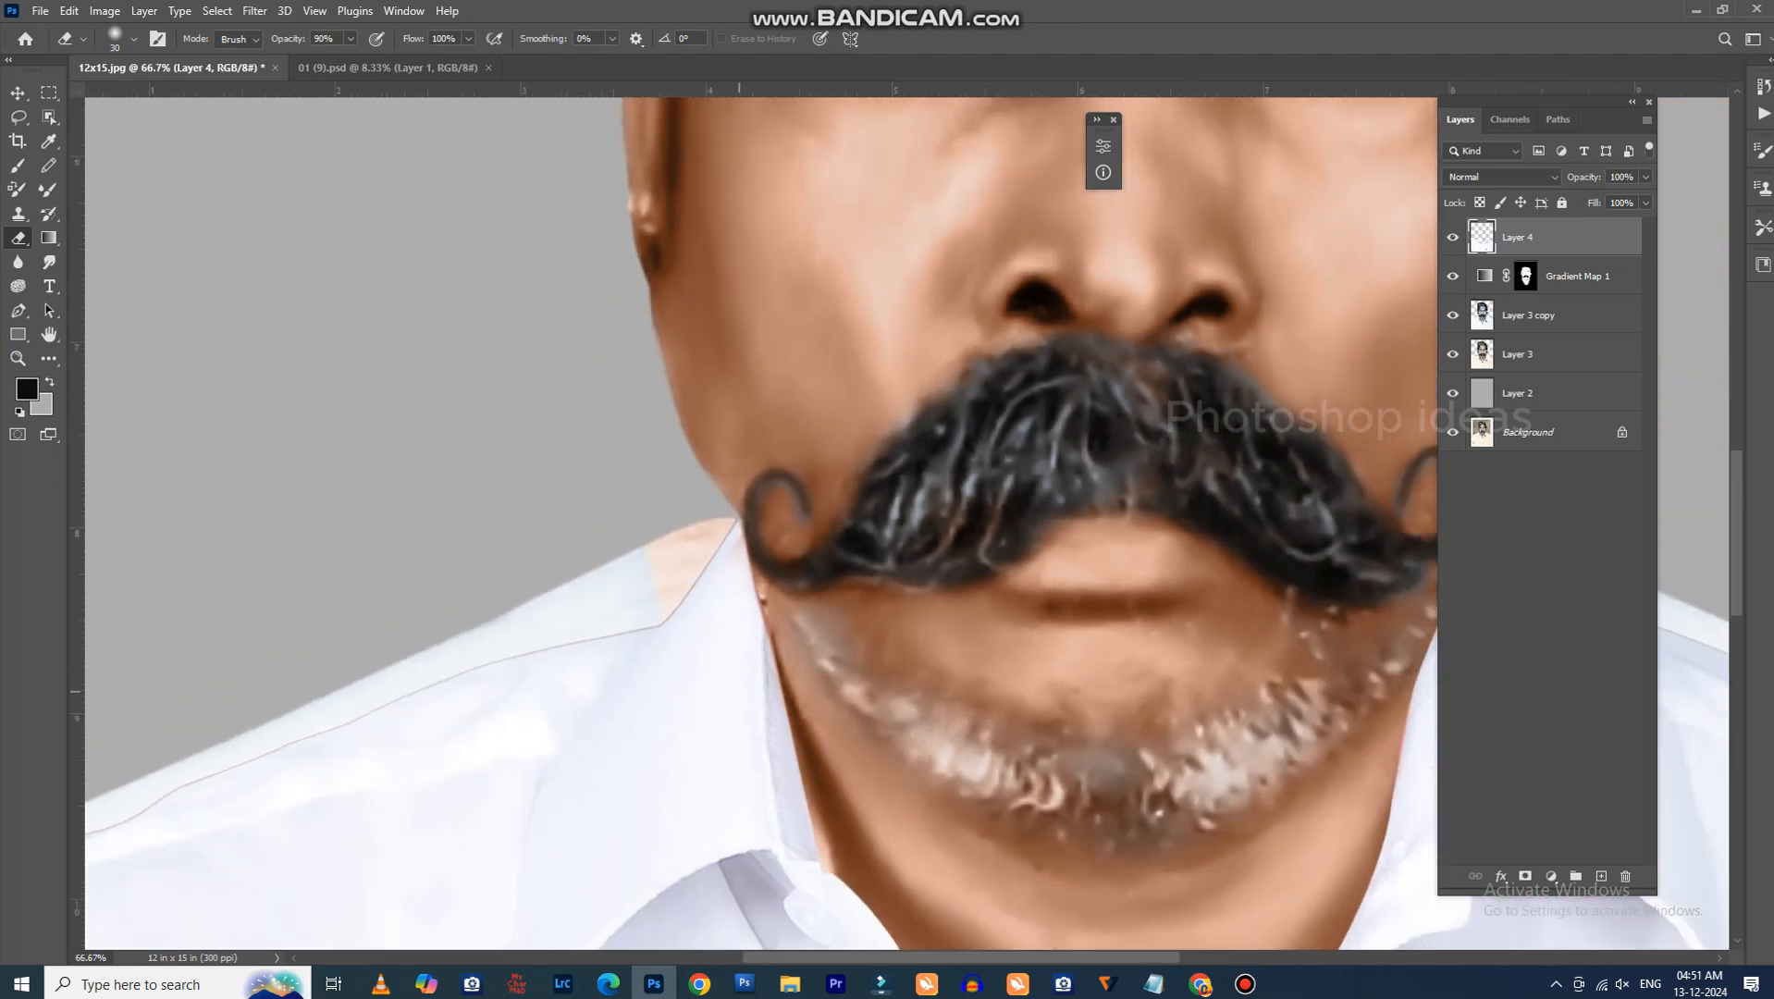
key(ctrl+plus)
key(ctrl+plus)
key(ctrl+plus)
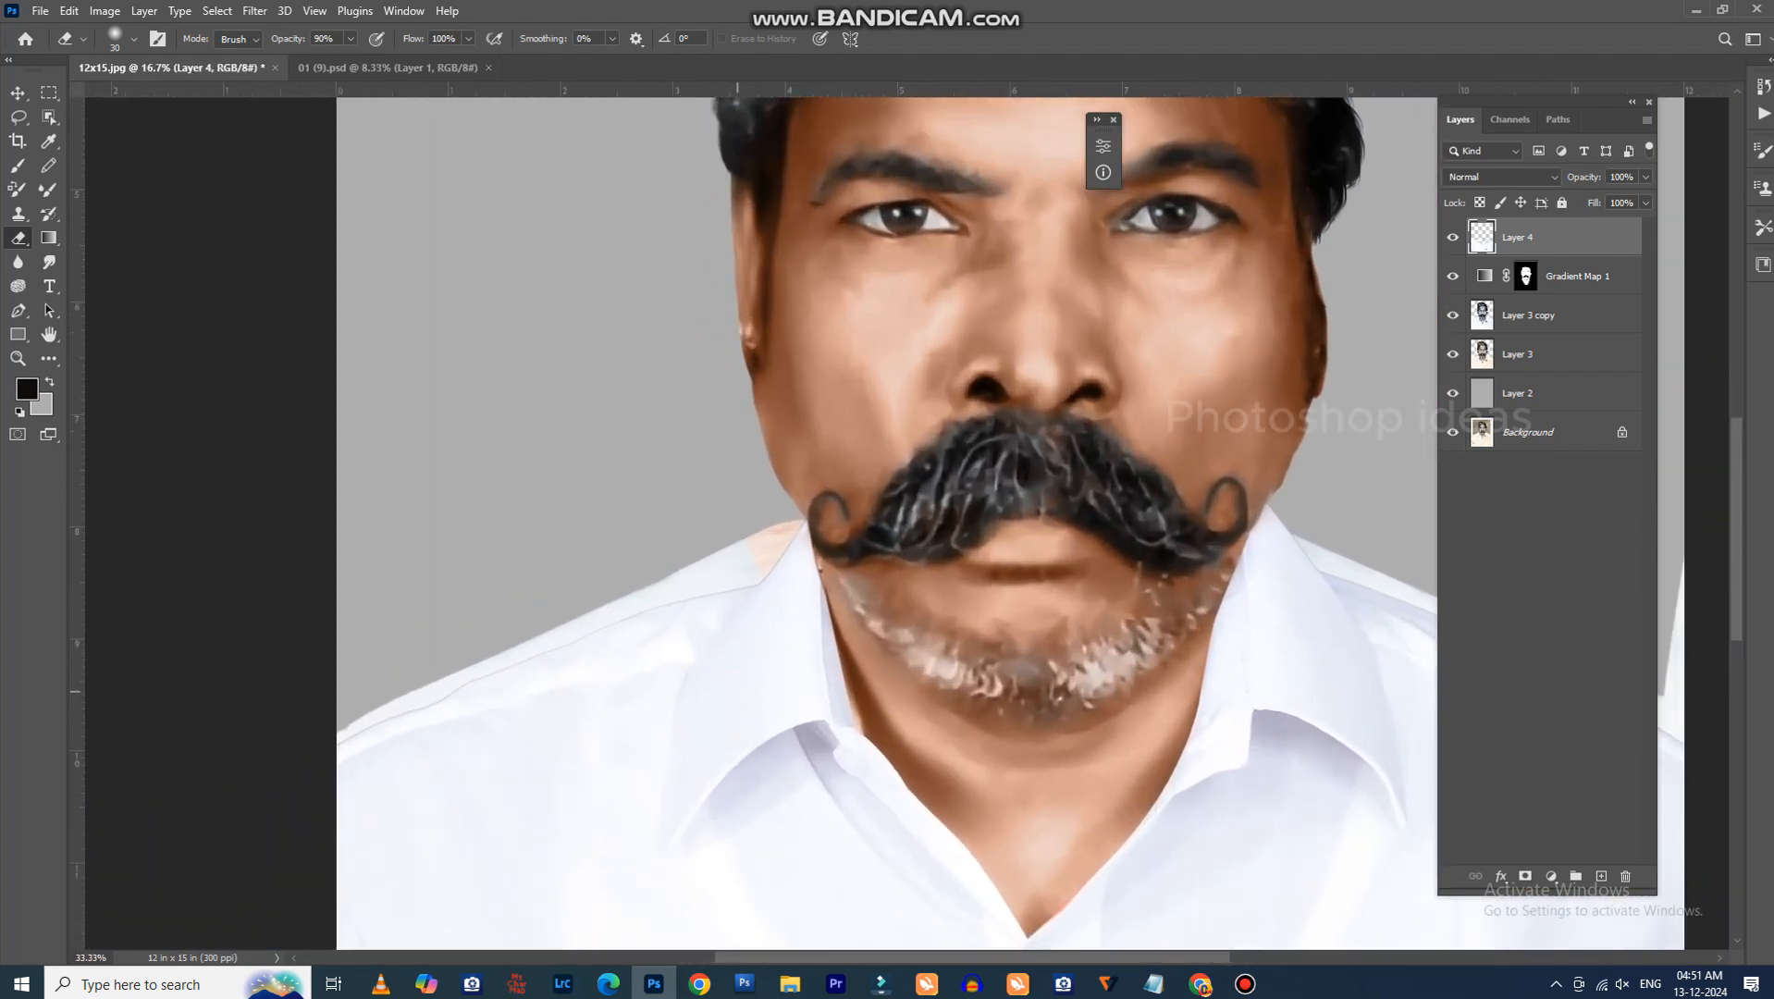
Draw a closed Pen path around the old shirt edge showing above the man's right shoulder, following inside the new shirt.
key(p)
key(ctrl+plus)
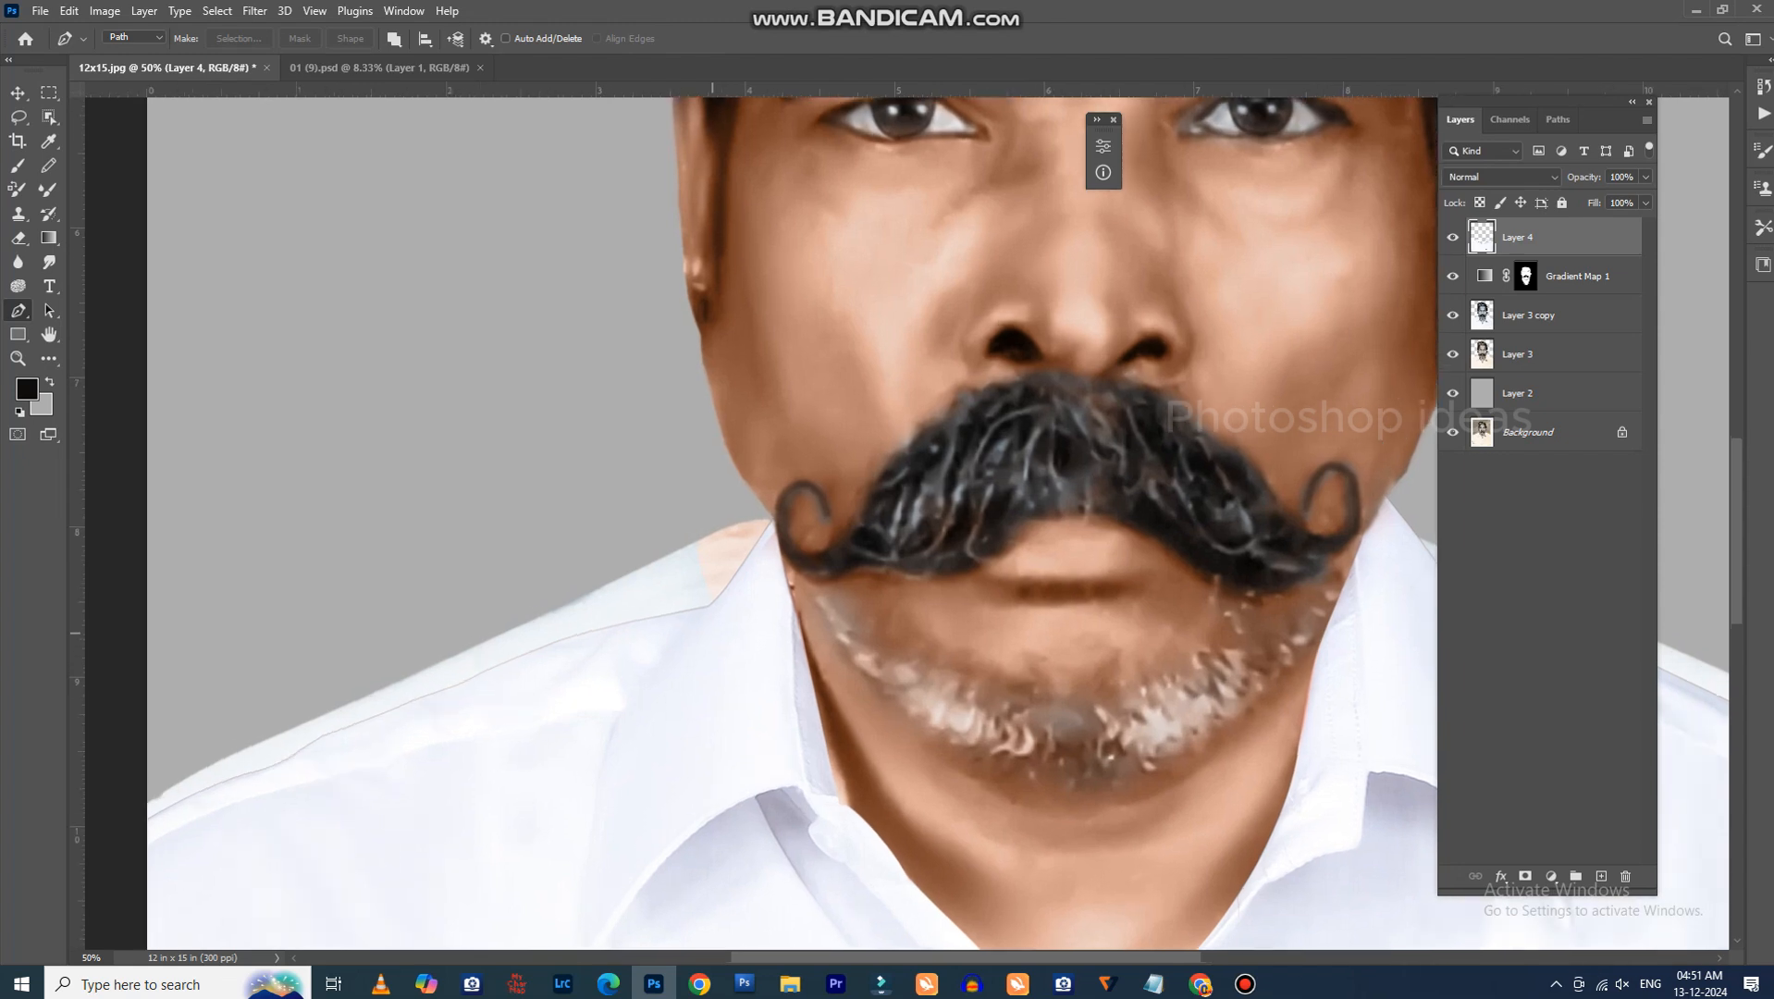
click(732, 510)
drag(742, 541, 742, 556)
drag(742, 556, 1011, 463)
drag(864, 616, 604, 688)
mouse_move(447, 729)
mouse_down()
mouse_move(344, 792)
mouse_move(143, 843)
mouse_move(486, 563)
mouse_up()
key(ctrl+z)
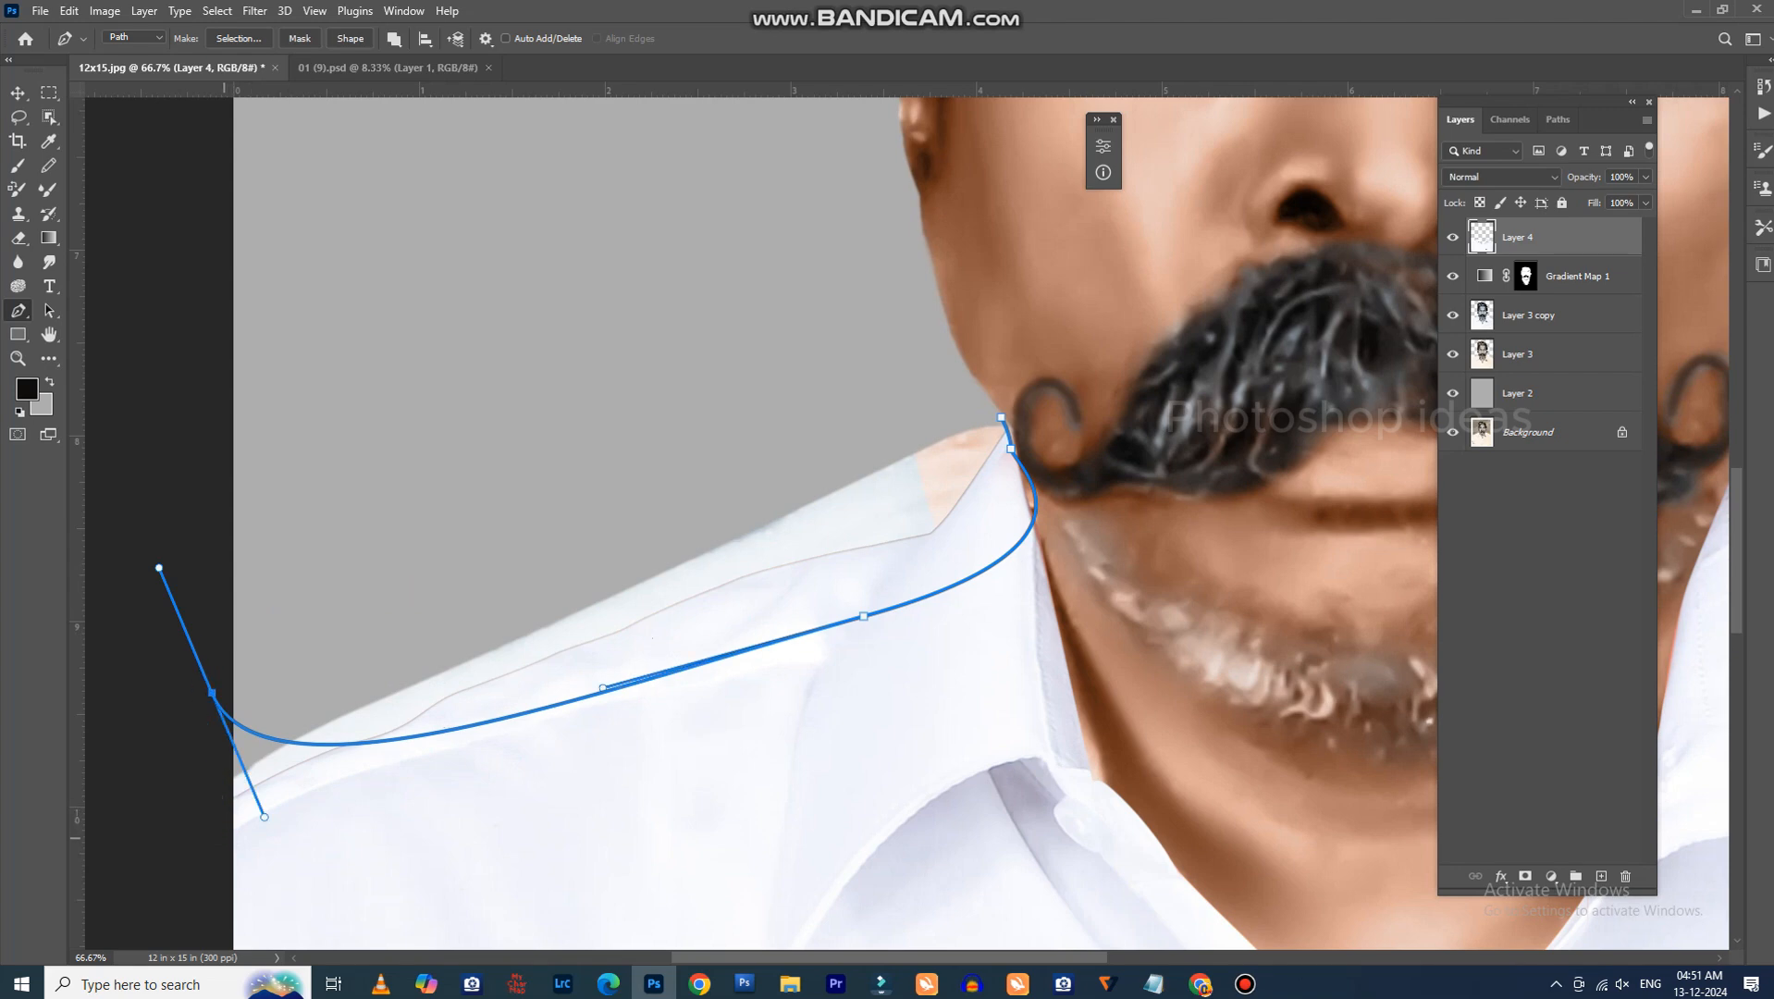
key(ctrl+z)
drag(215, 856, 139, 747)
drag(142, 658, 253, 620)
drag(446, 532, 853, 421)
Convert the right shoulder path to a selection and feather it by 1.5 pixels.
key(ctrl+Return)
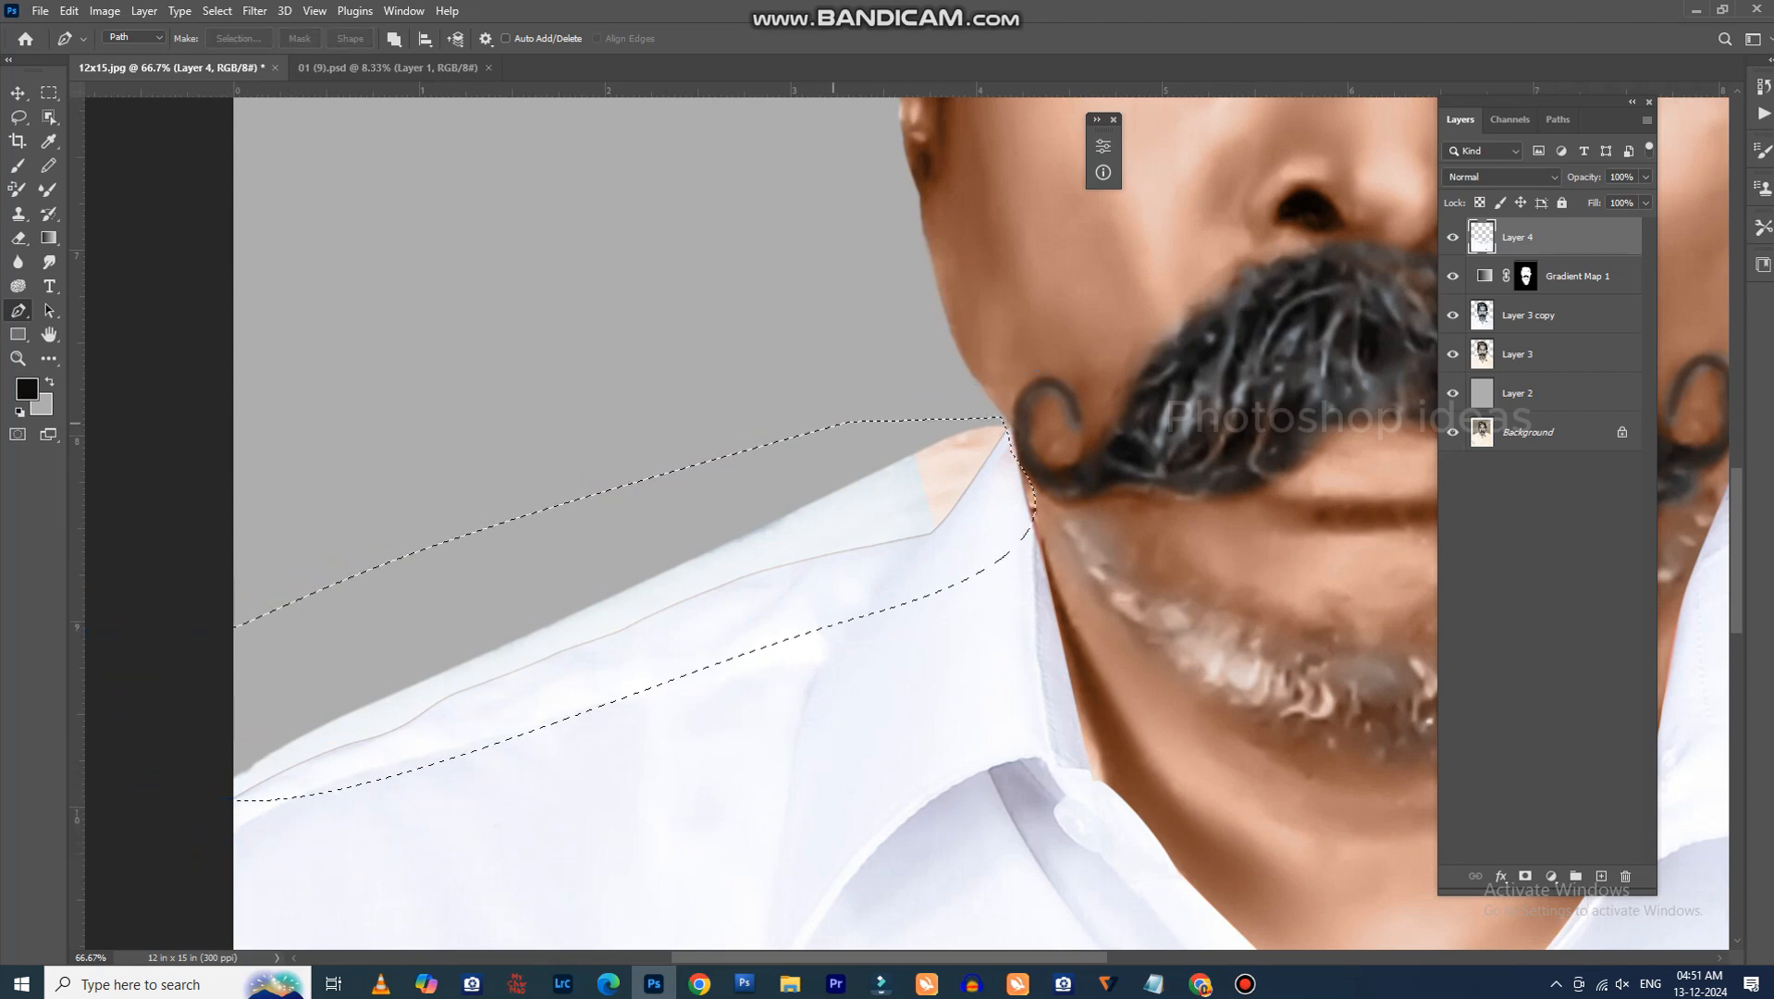
key(ctrl+alt+d)
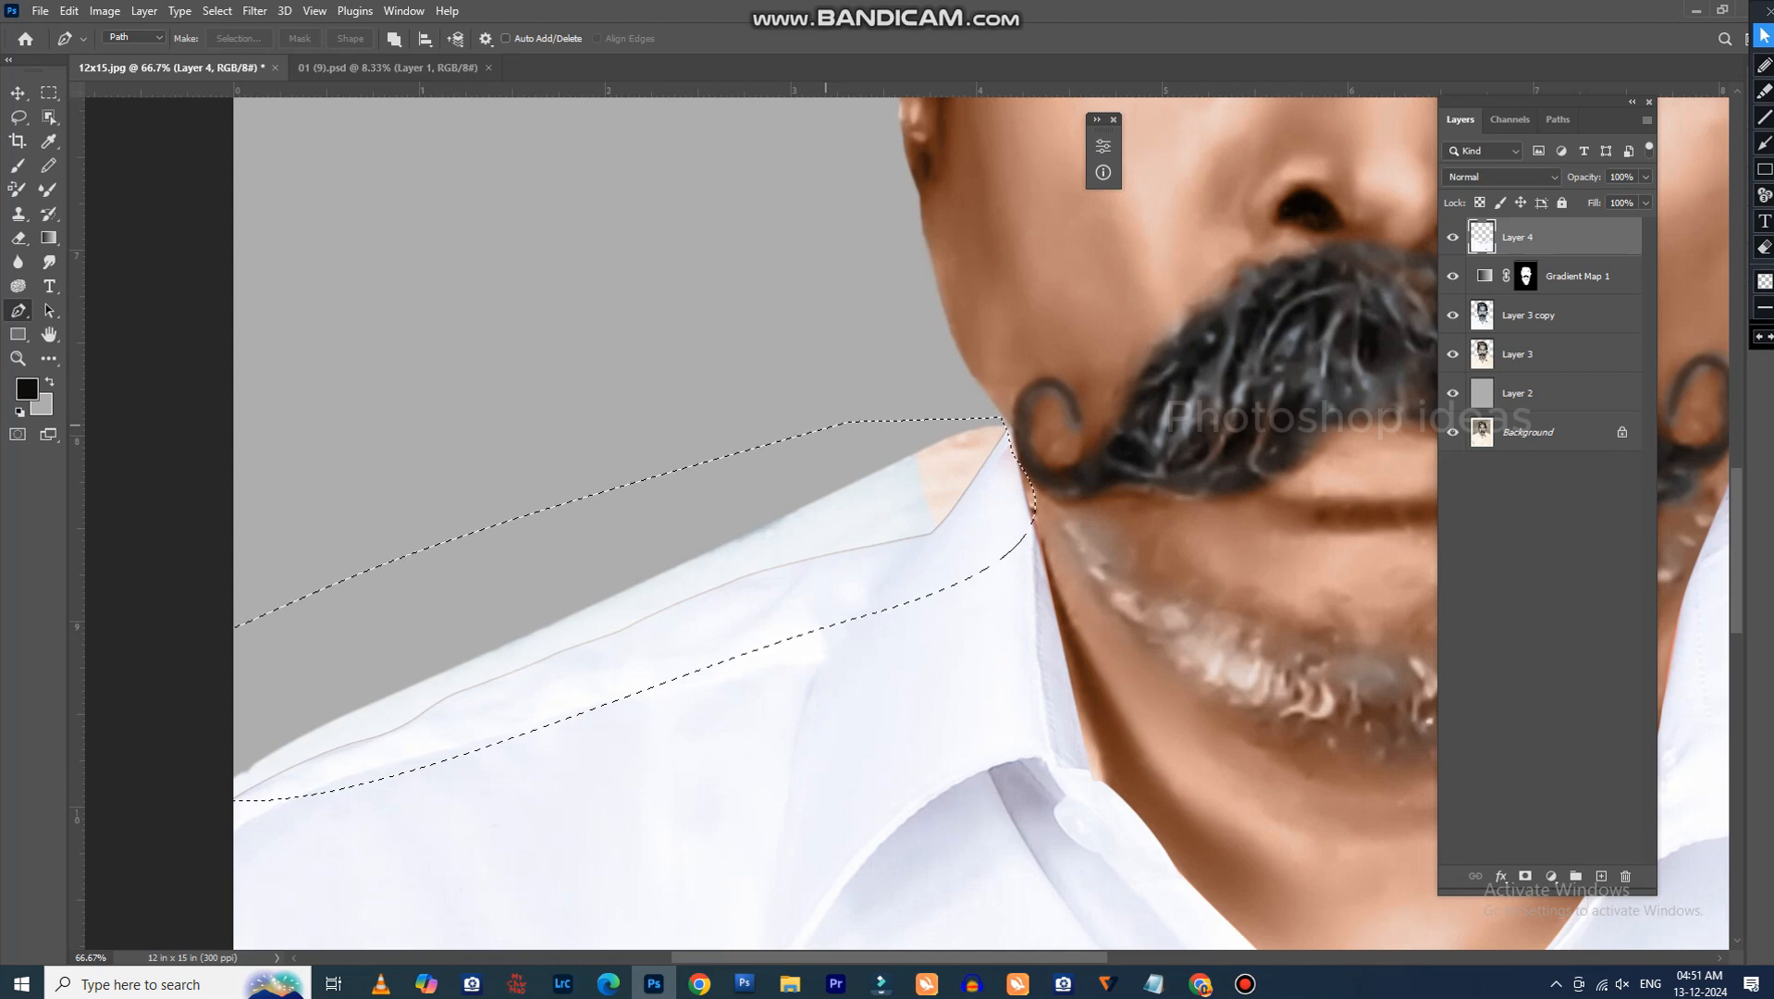
key(ctrl+alt+d)
key(shift+F6)
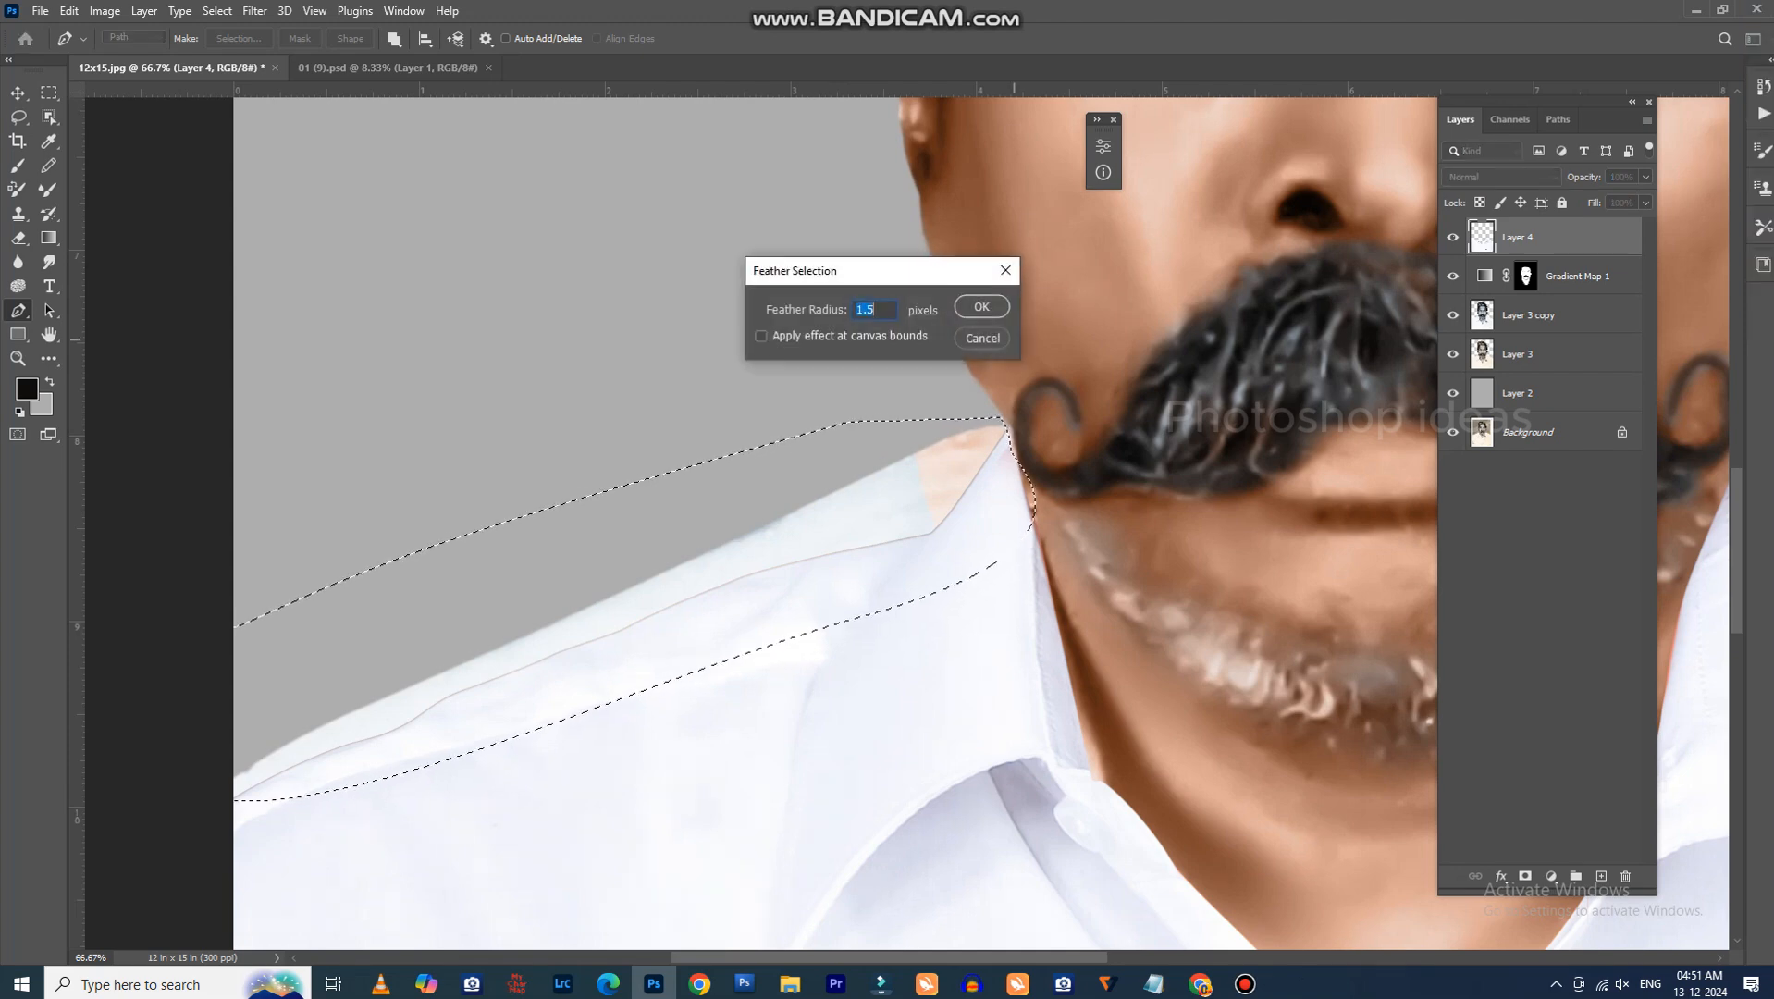
key(Return)
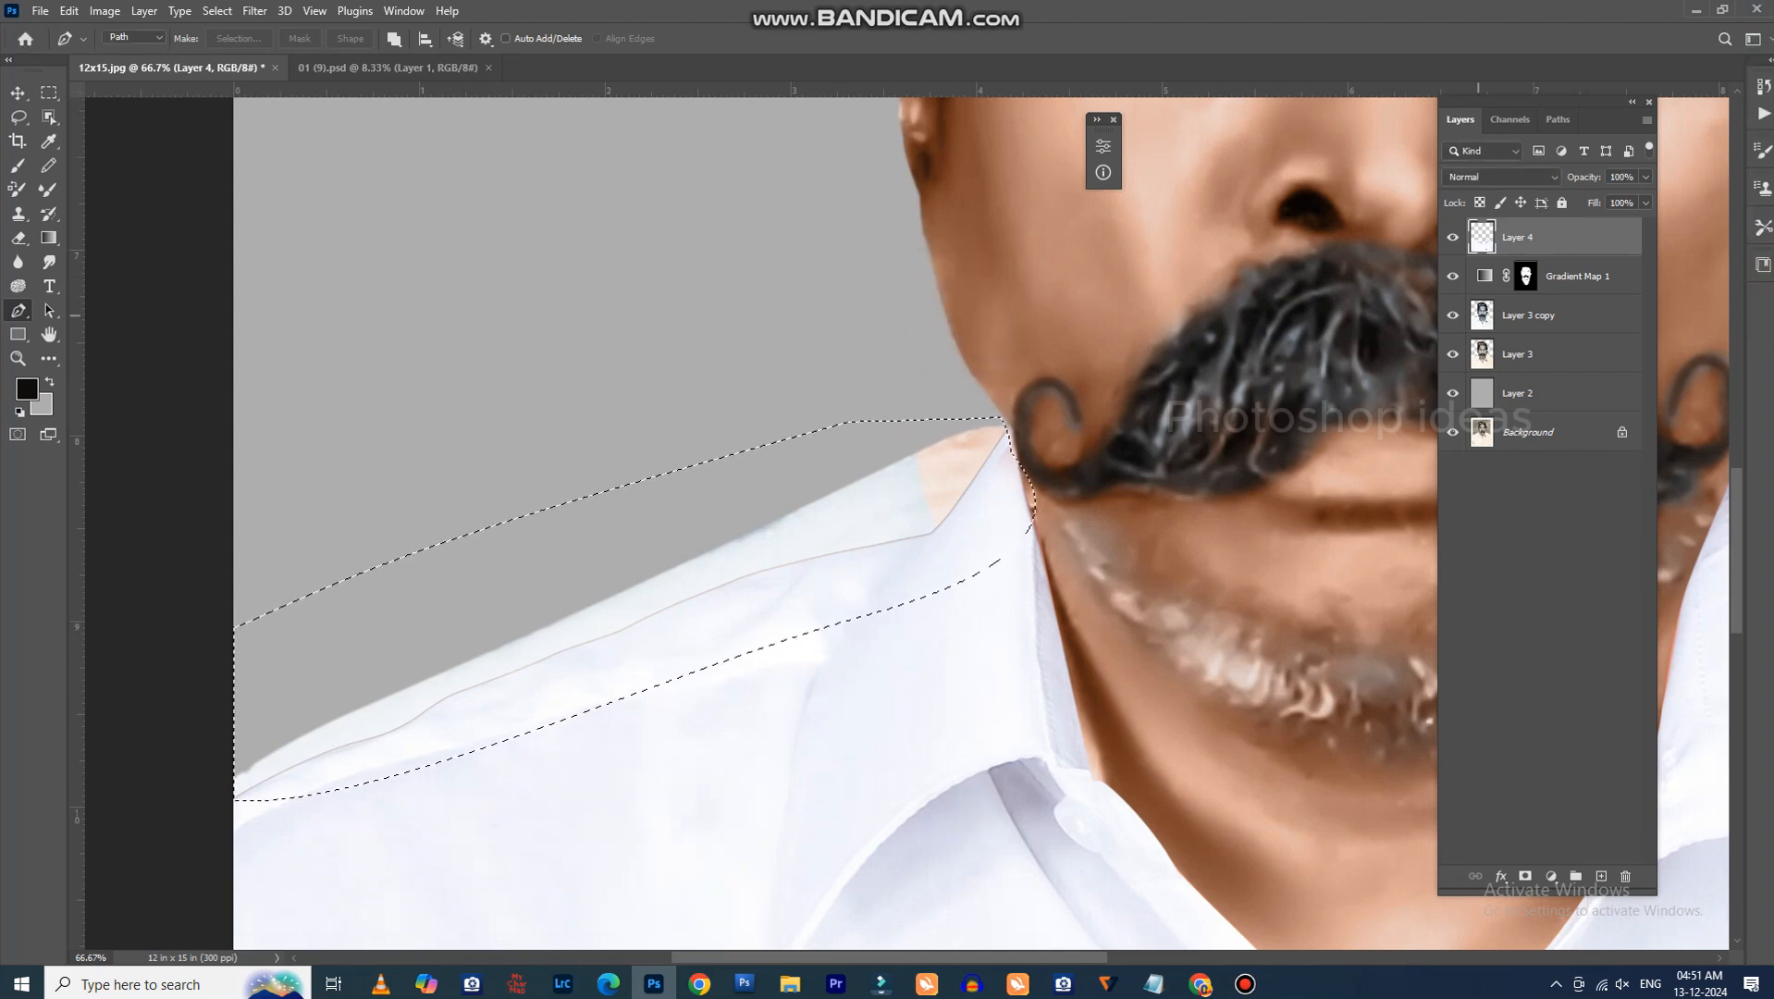
Delete the old shirt edge inside the selection from both Layer 3 copy and Layer 3.
click(1528, 316)
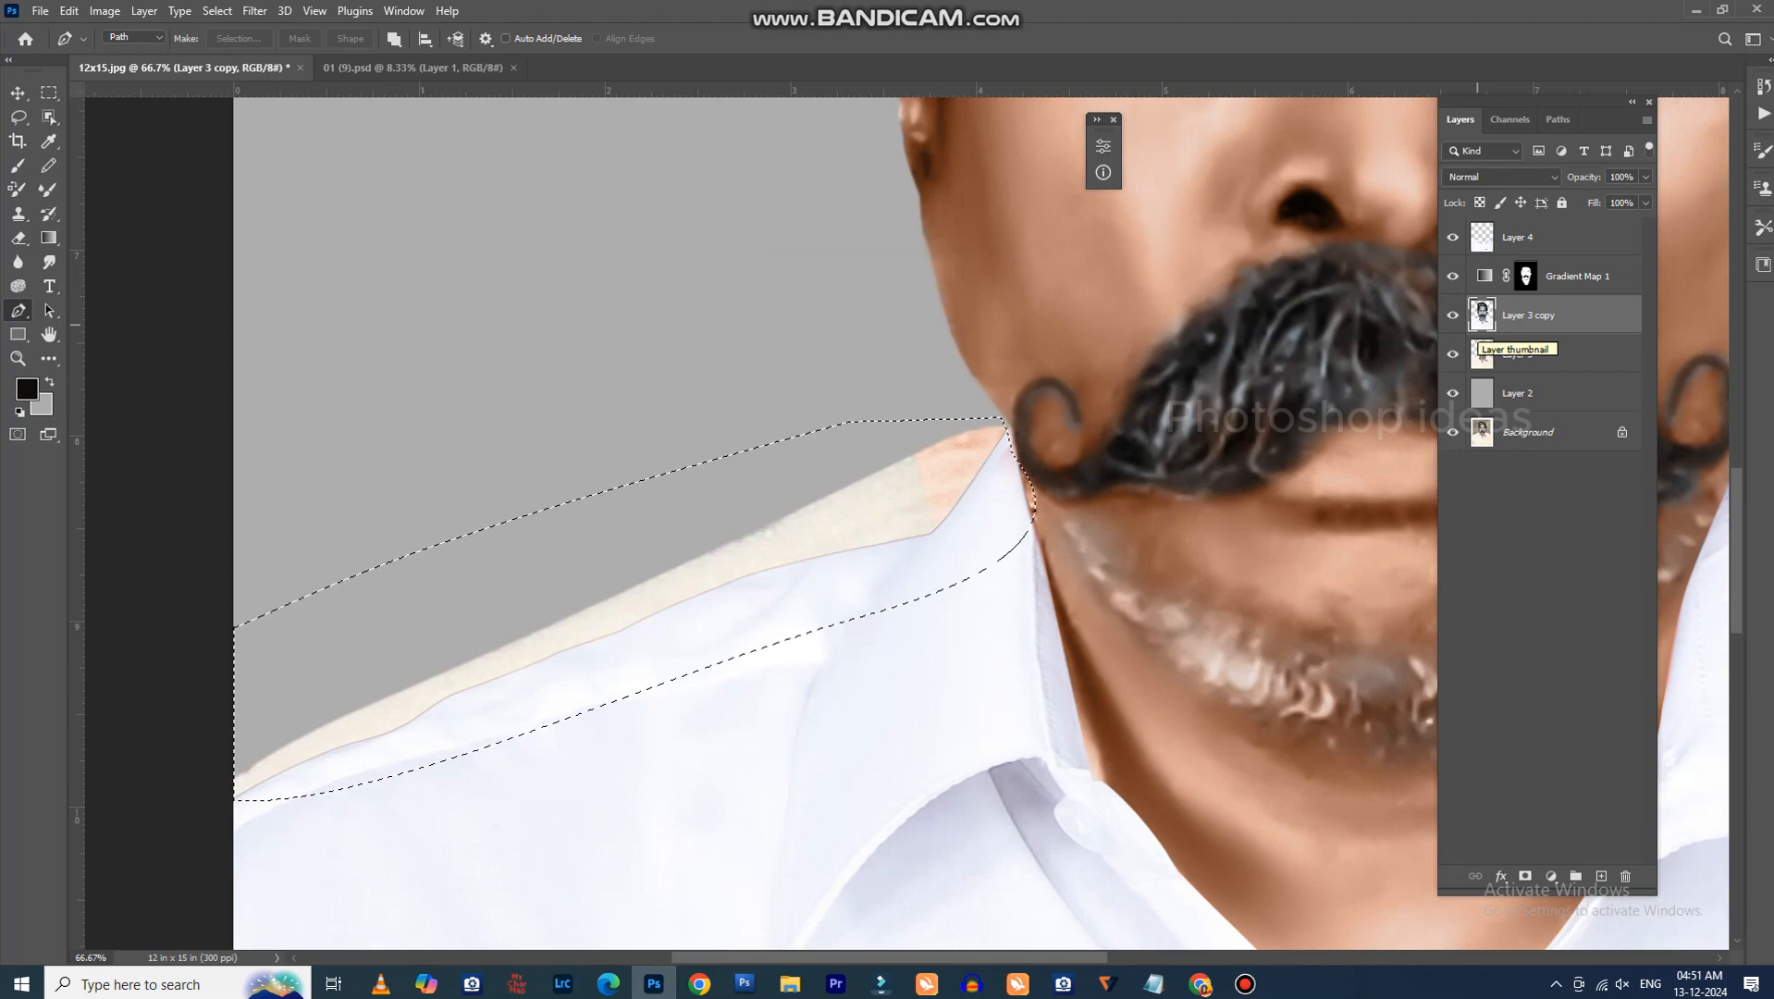
click(1452, 354)
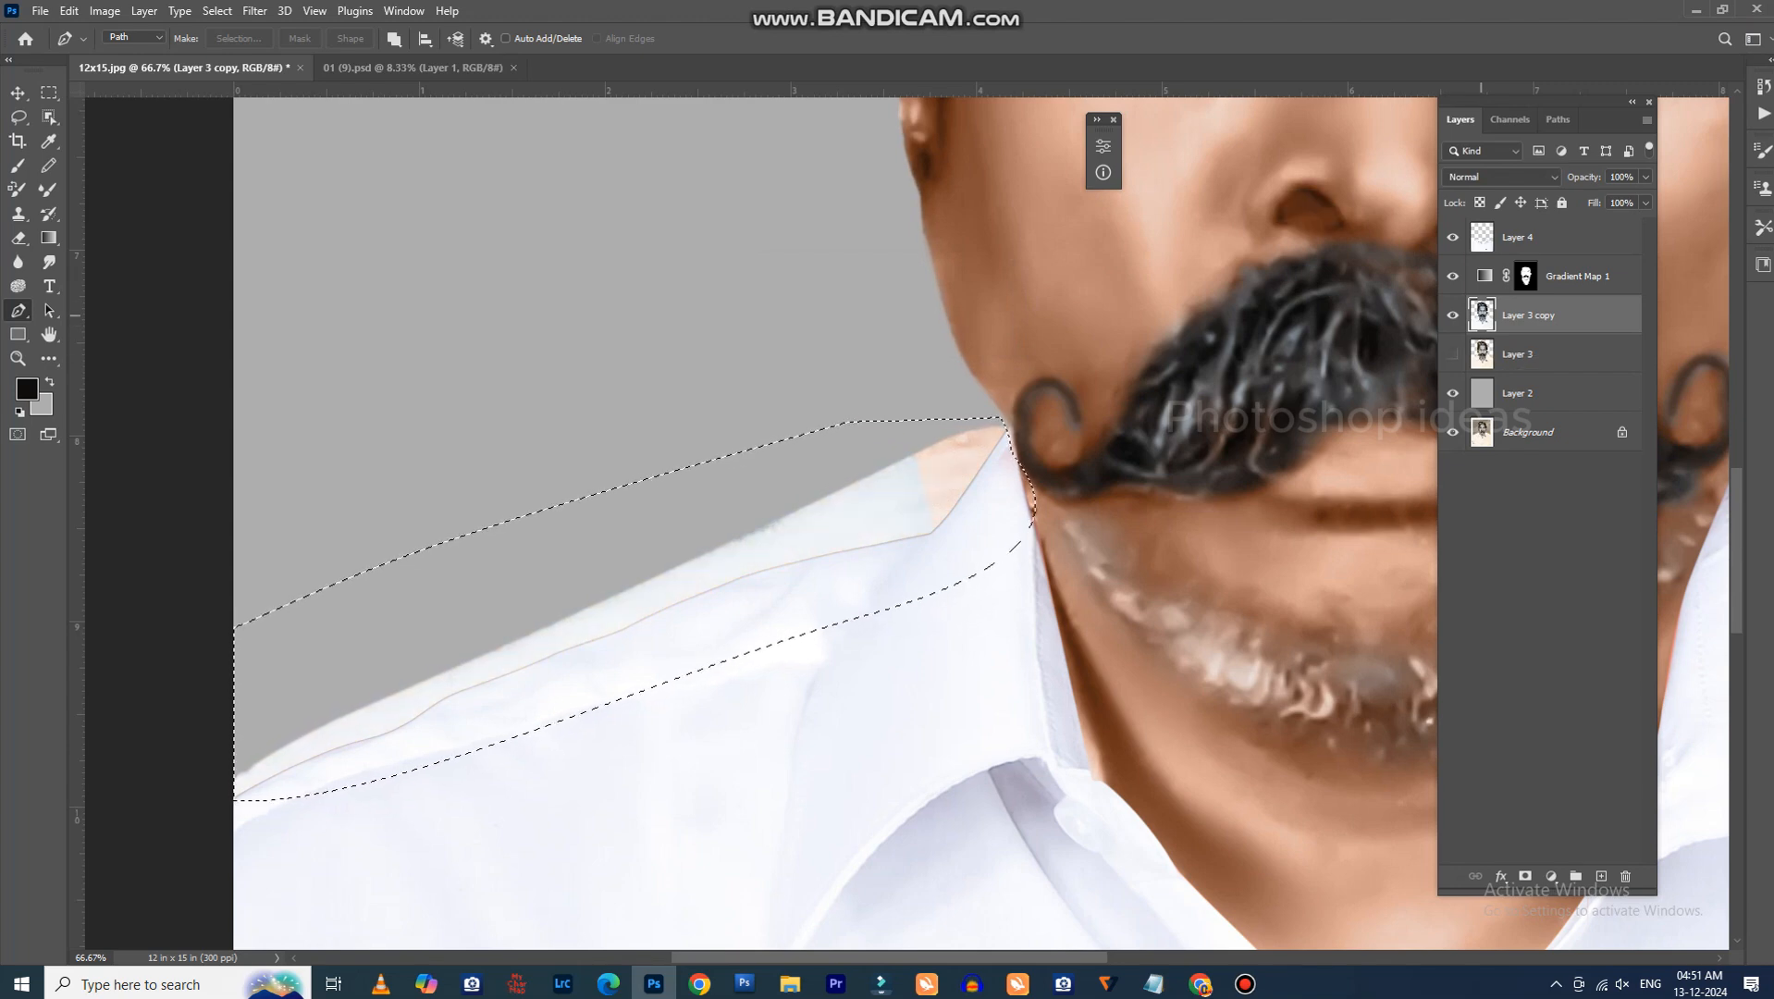
click(1452, 354)
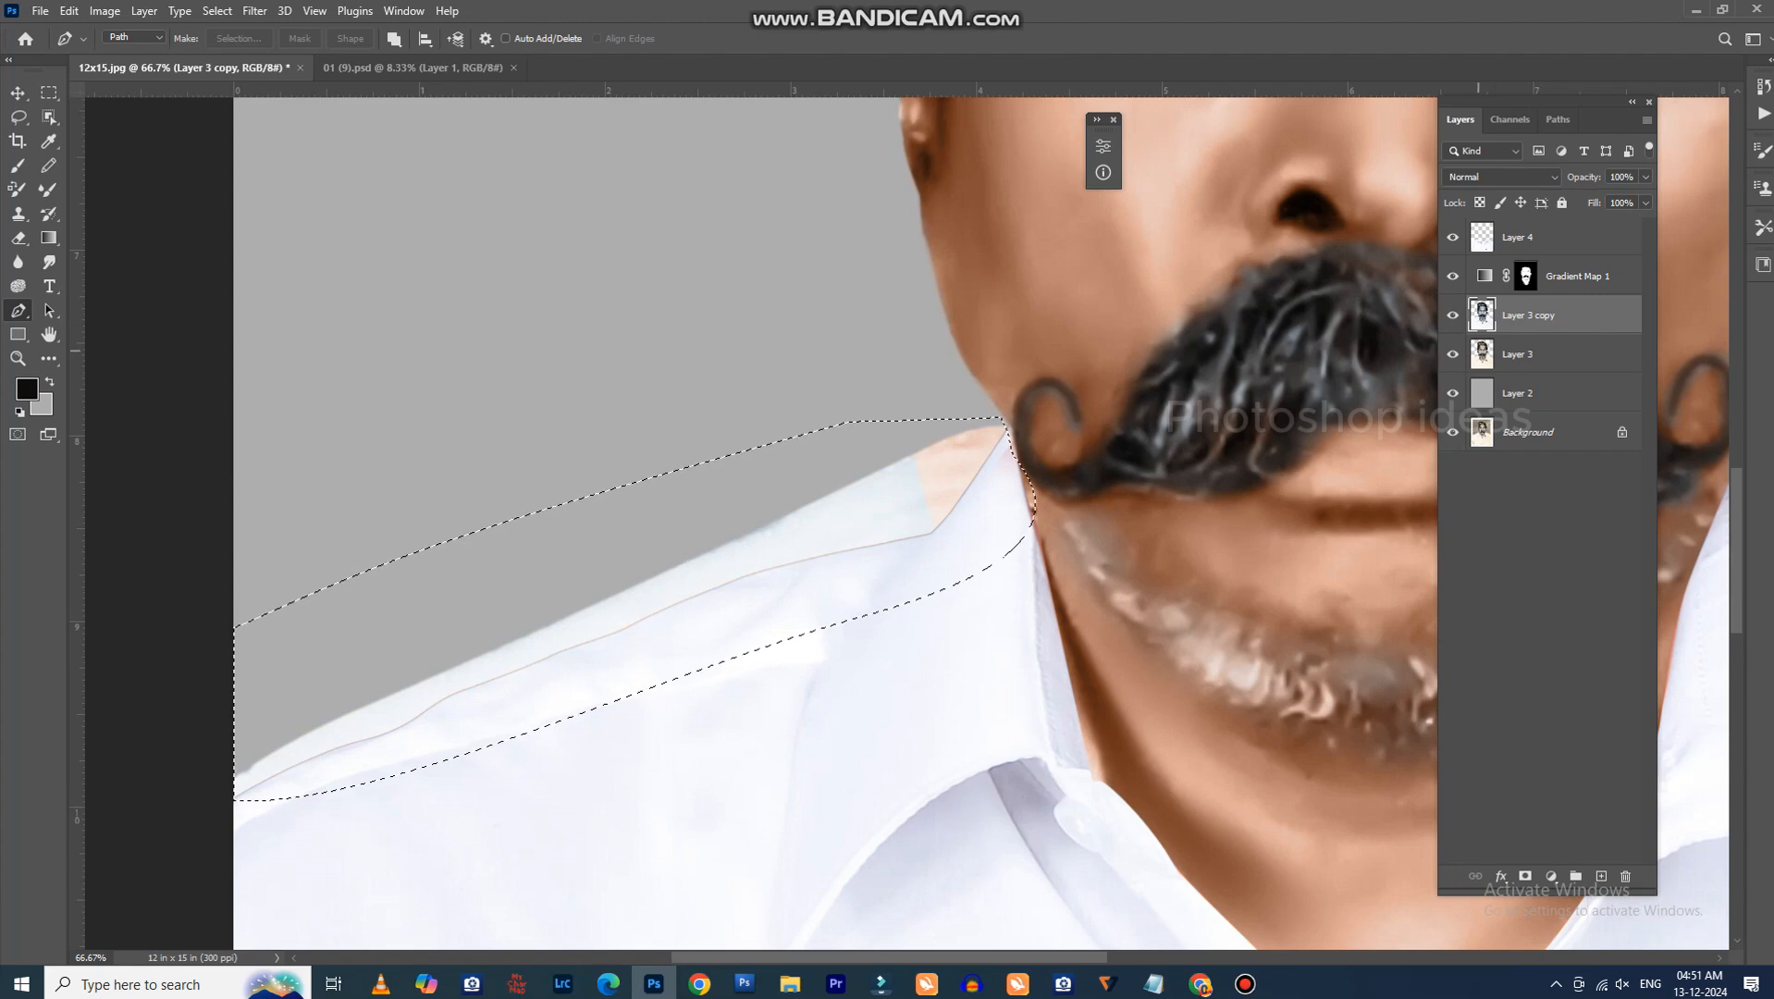
click(1452, 354)
click(1452, 354)
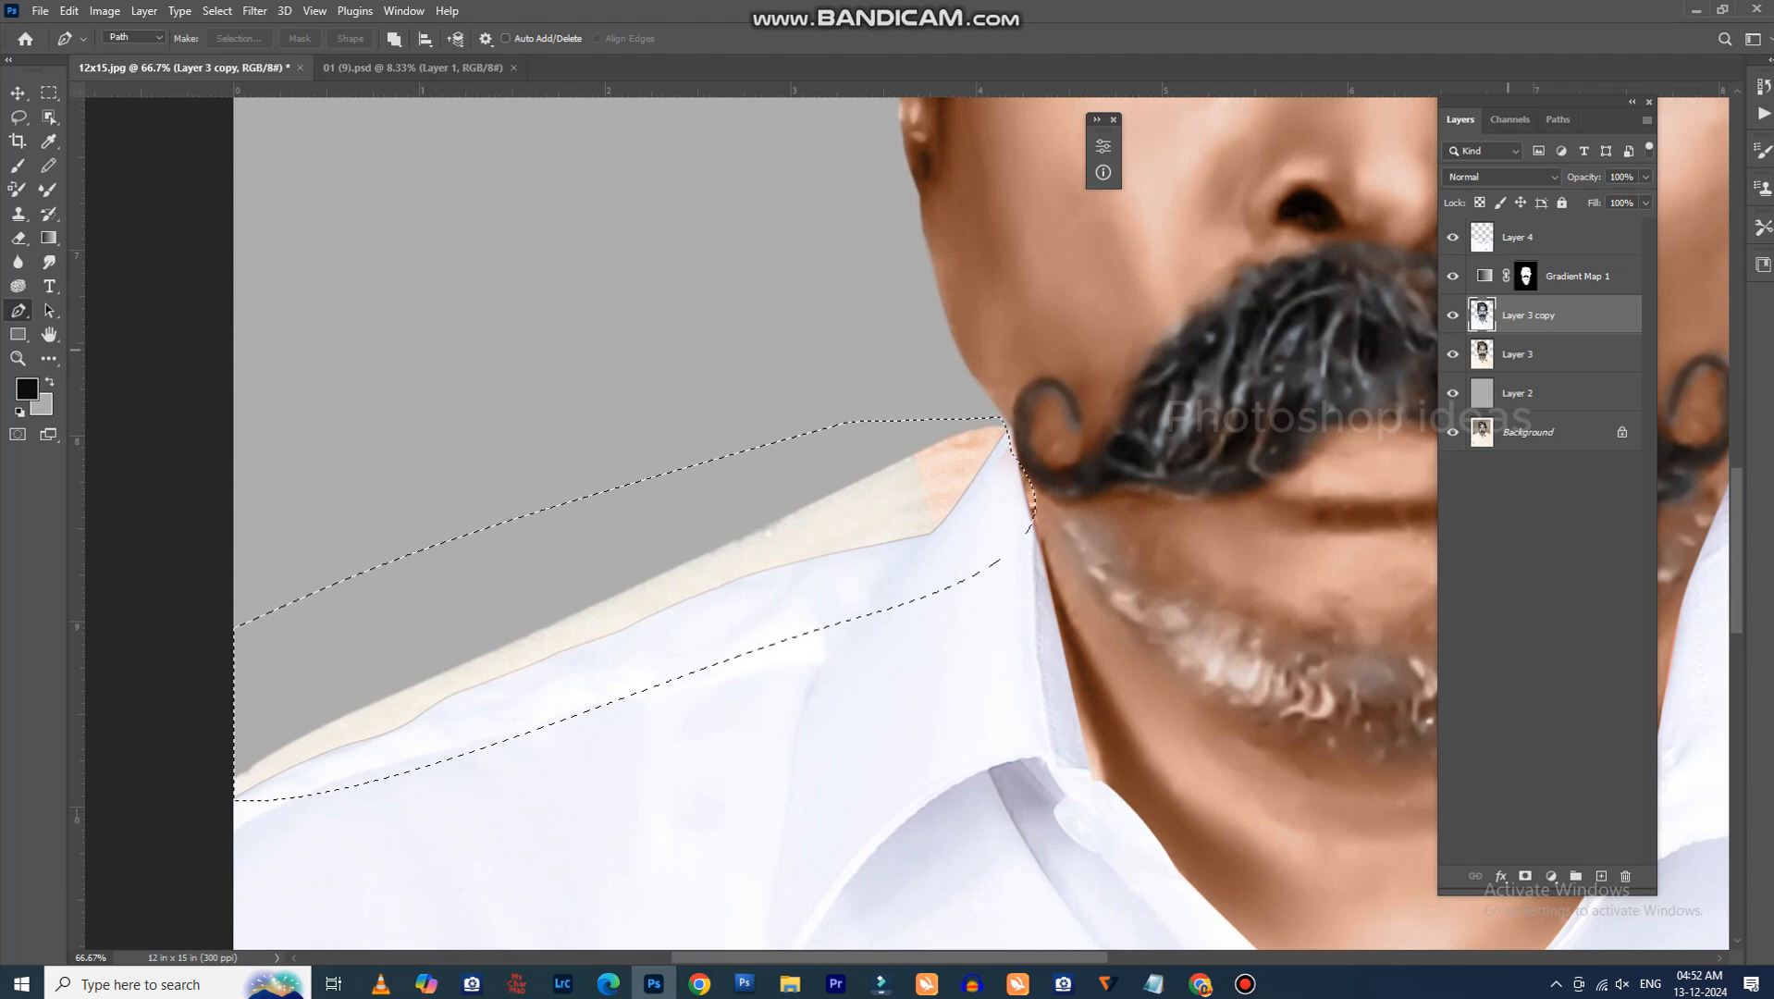
click(1518, 354)
key(Delete)
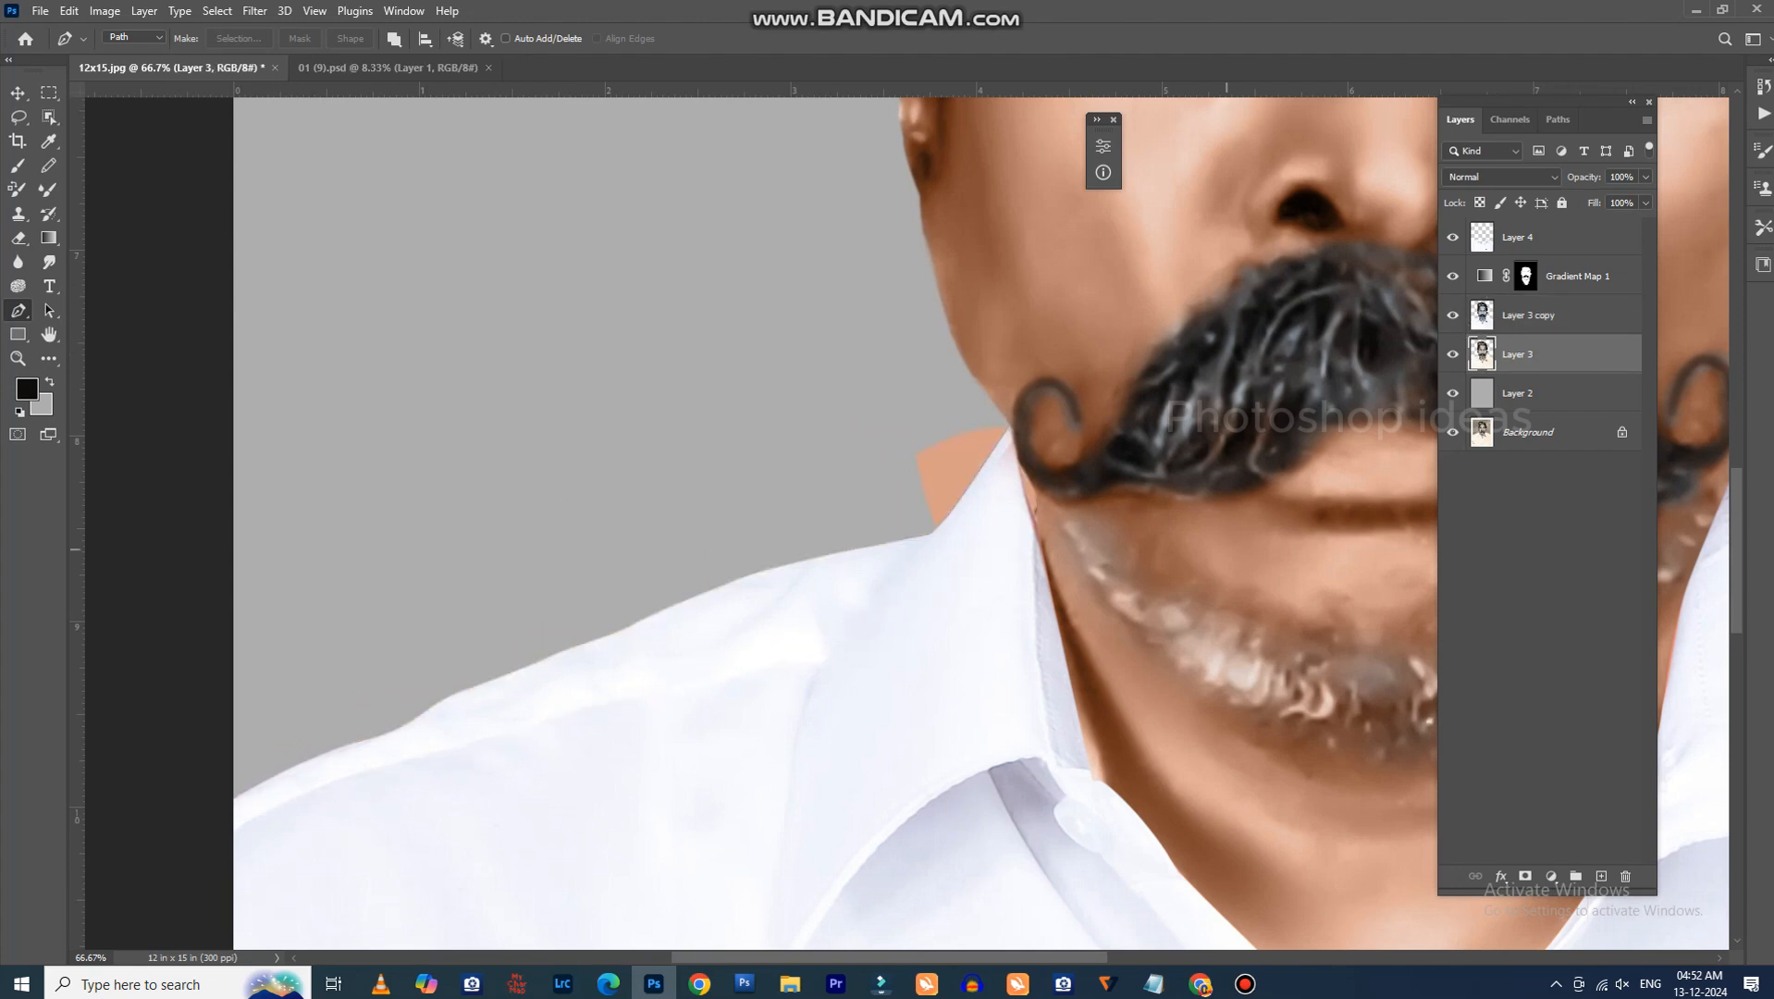
Draw a closed Pen path around the old shirt edge above the man's left shoulder, from collar tip past the canvas edge.
drag(1227, 549, 520, 487)
drag(997, 453, 632, 564)
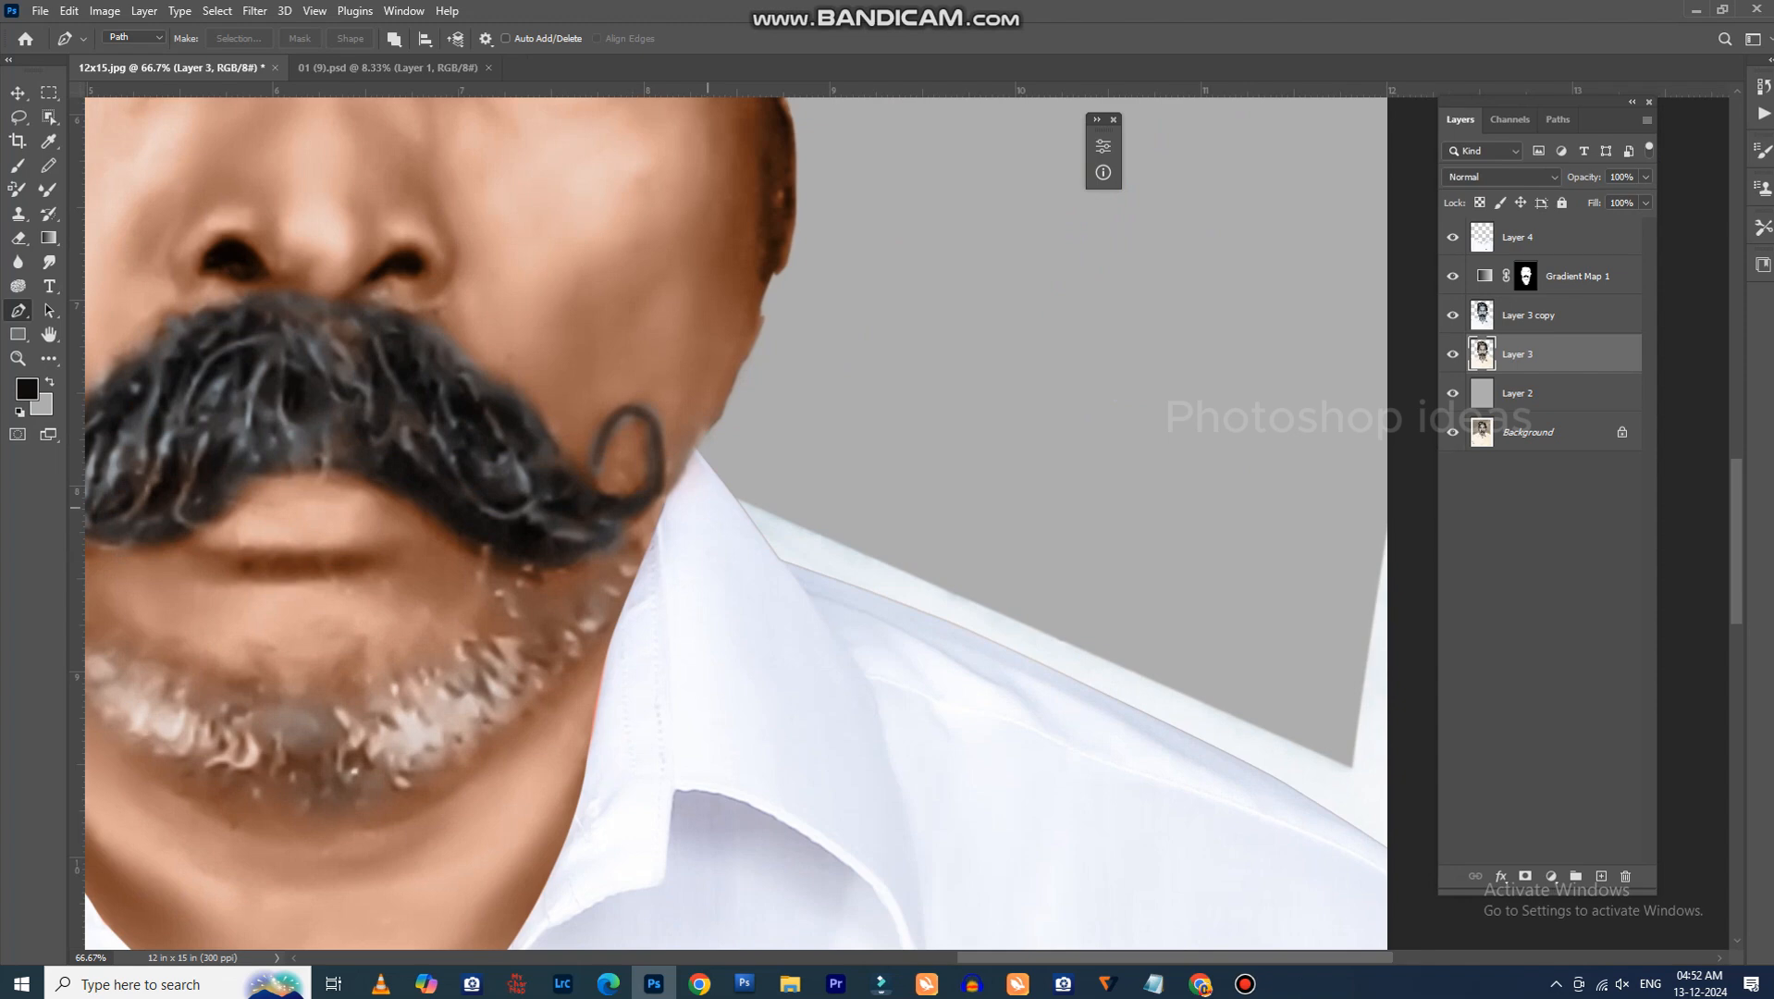
click(714, 459)
drag(749, 571, 795, 632)
drag(897, 666, 910, 673)
drag(922, 685, 310, 526)
drag(848, 784, 1101, 780)
drag(922, 664, 907, 368)
drag(918, 534, 919, 435)
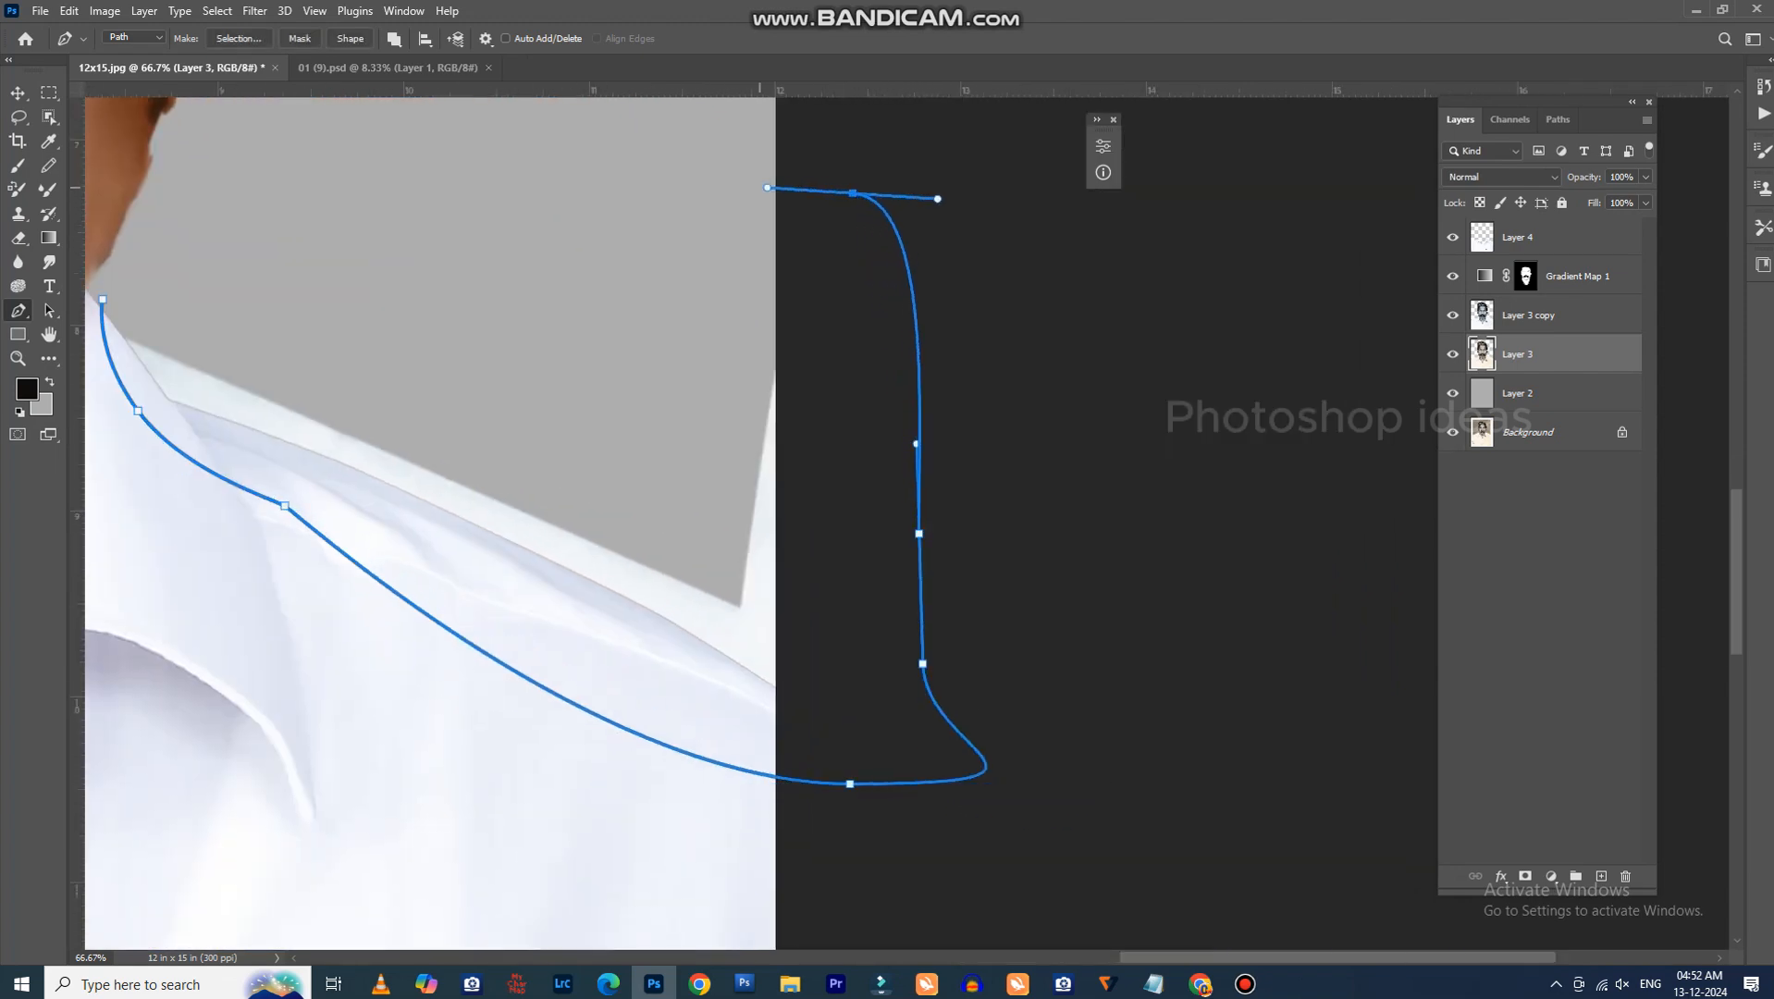
drag(707, 212, 512, 300)
drag(591, 330, 476, 315)
drag(430, 326, 574, 363)
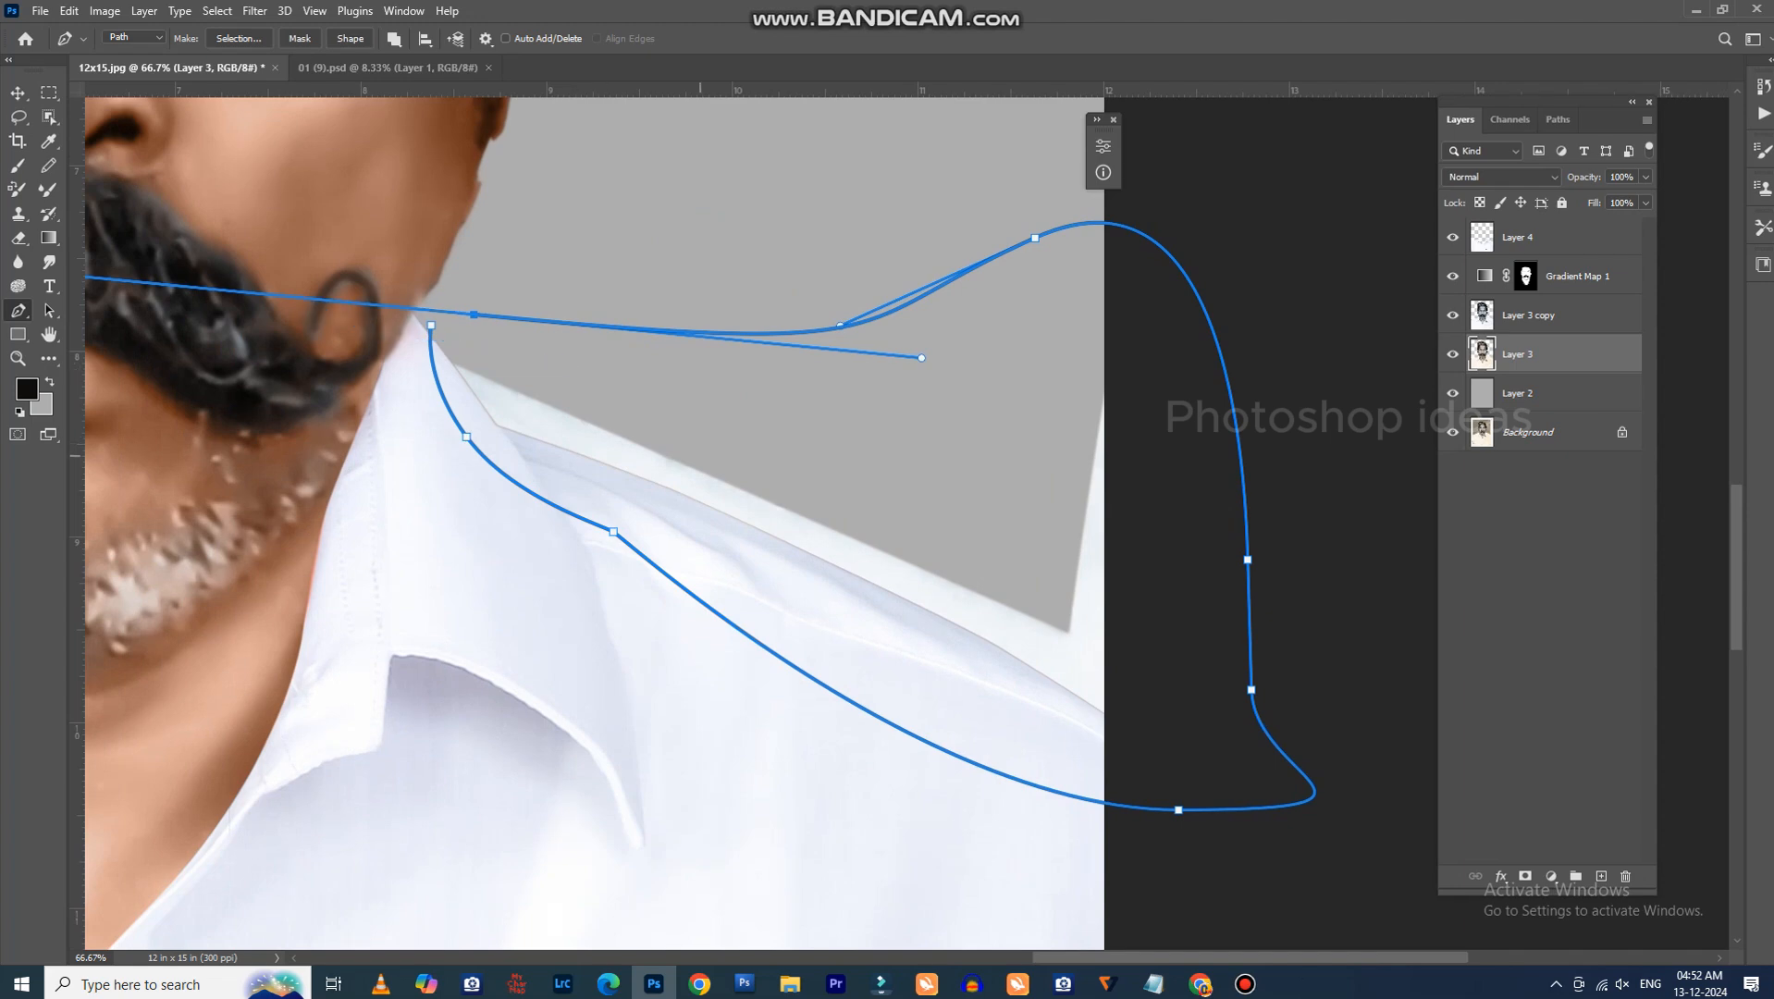
Convert the left shoulder path to a selection and feather it by 1.5 pixels.
key(ctrl+Return)
key(ctrl+alt+d)
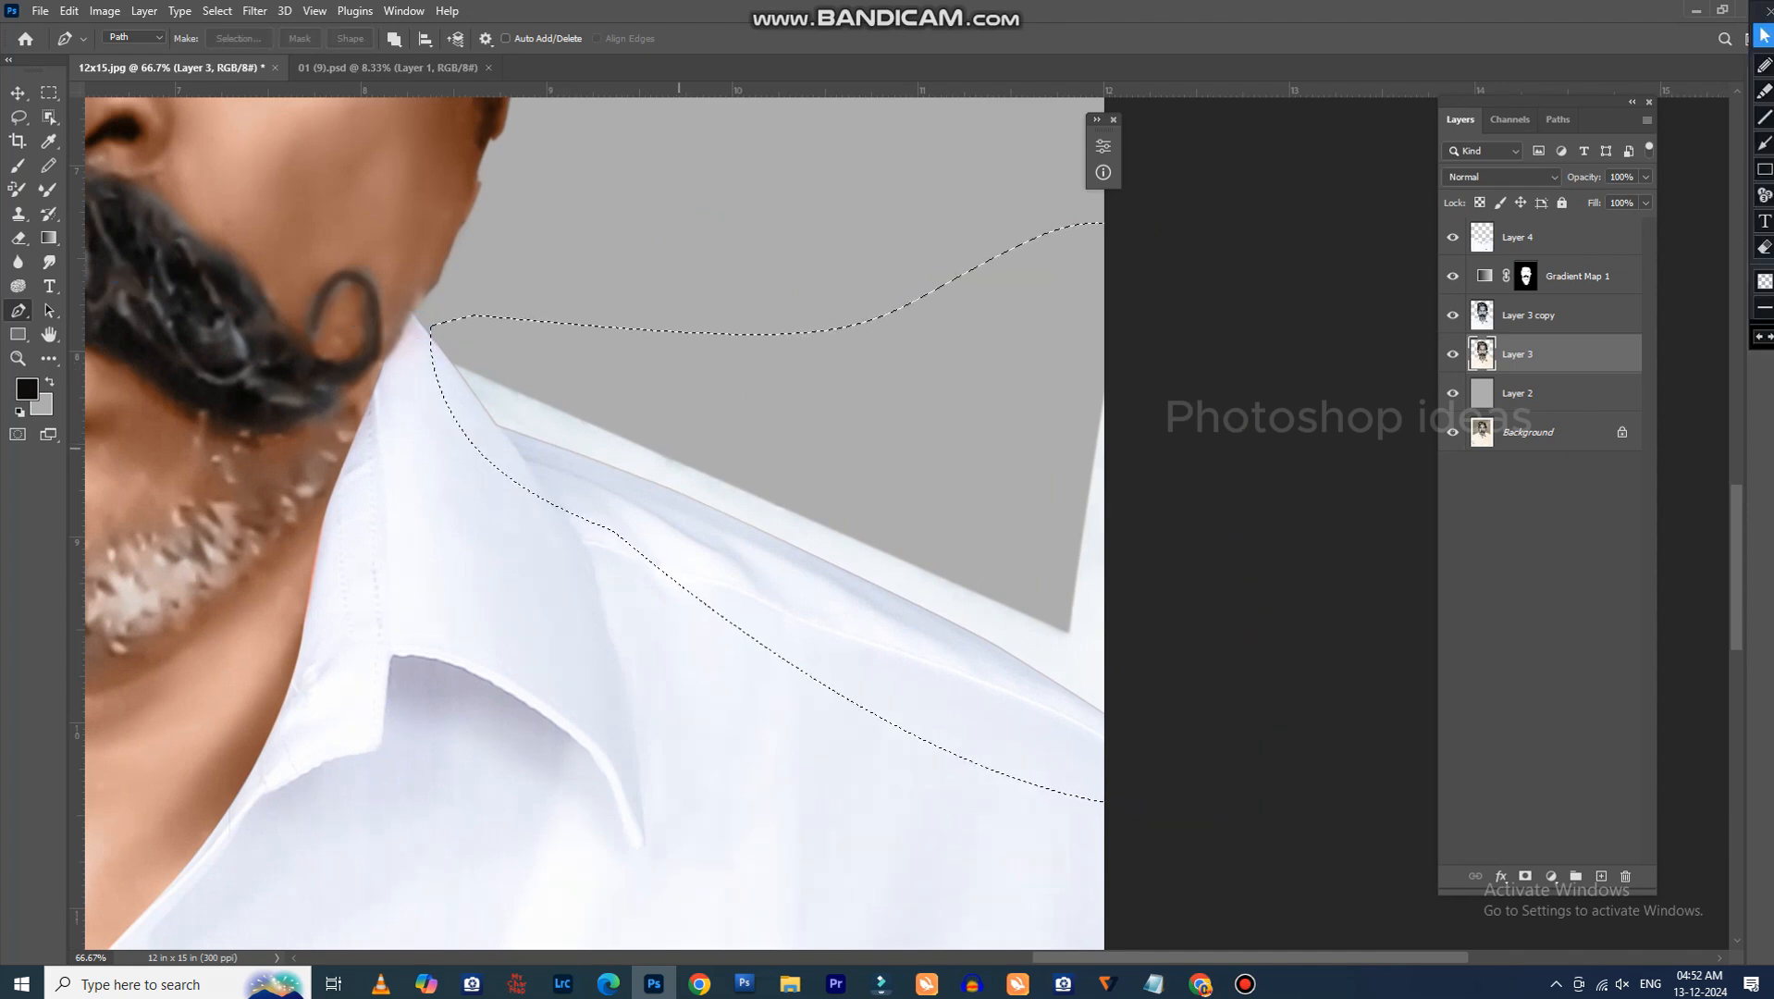
key(shift+F6)
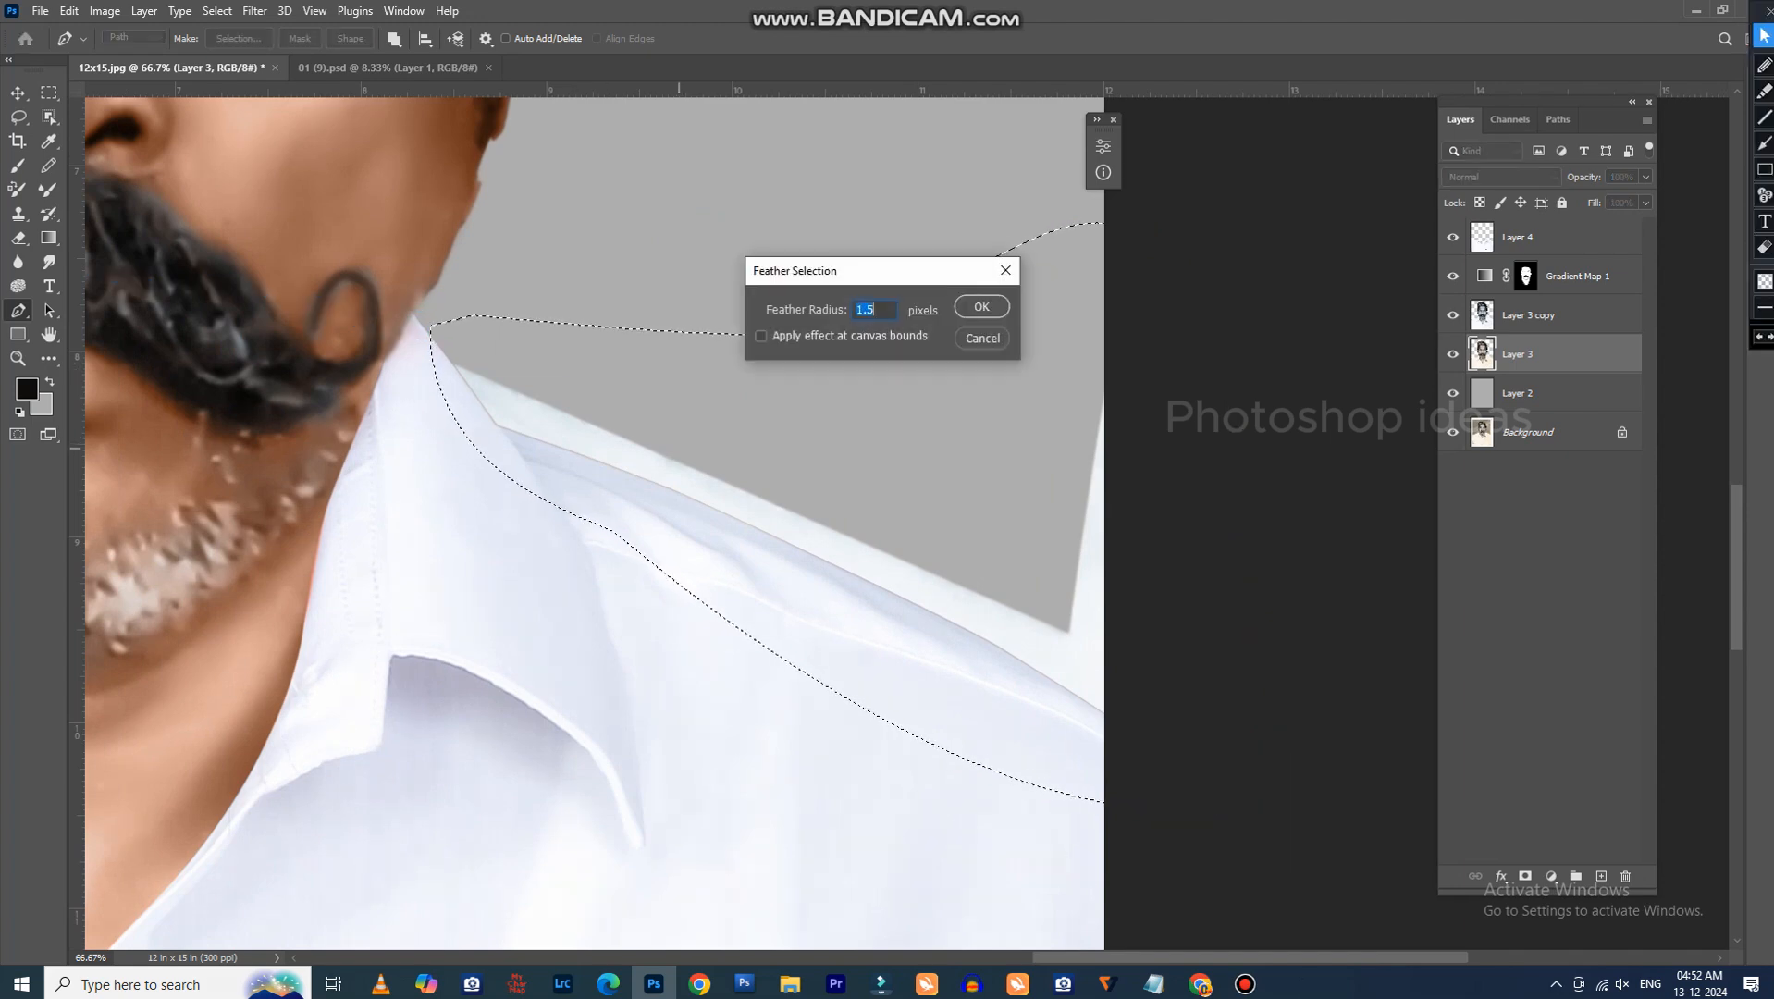
key(Return)
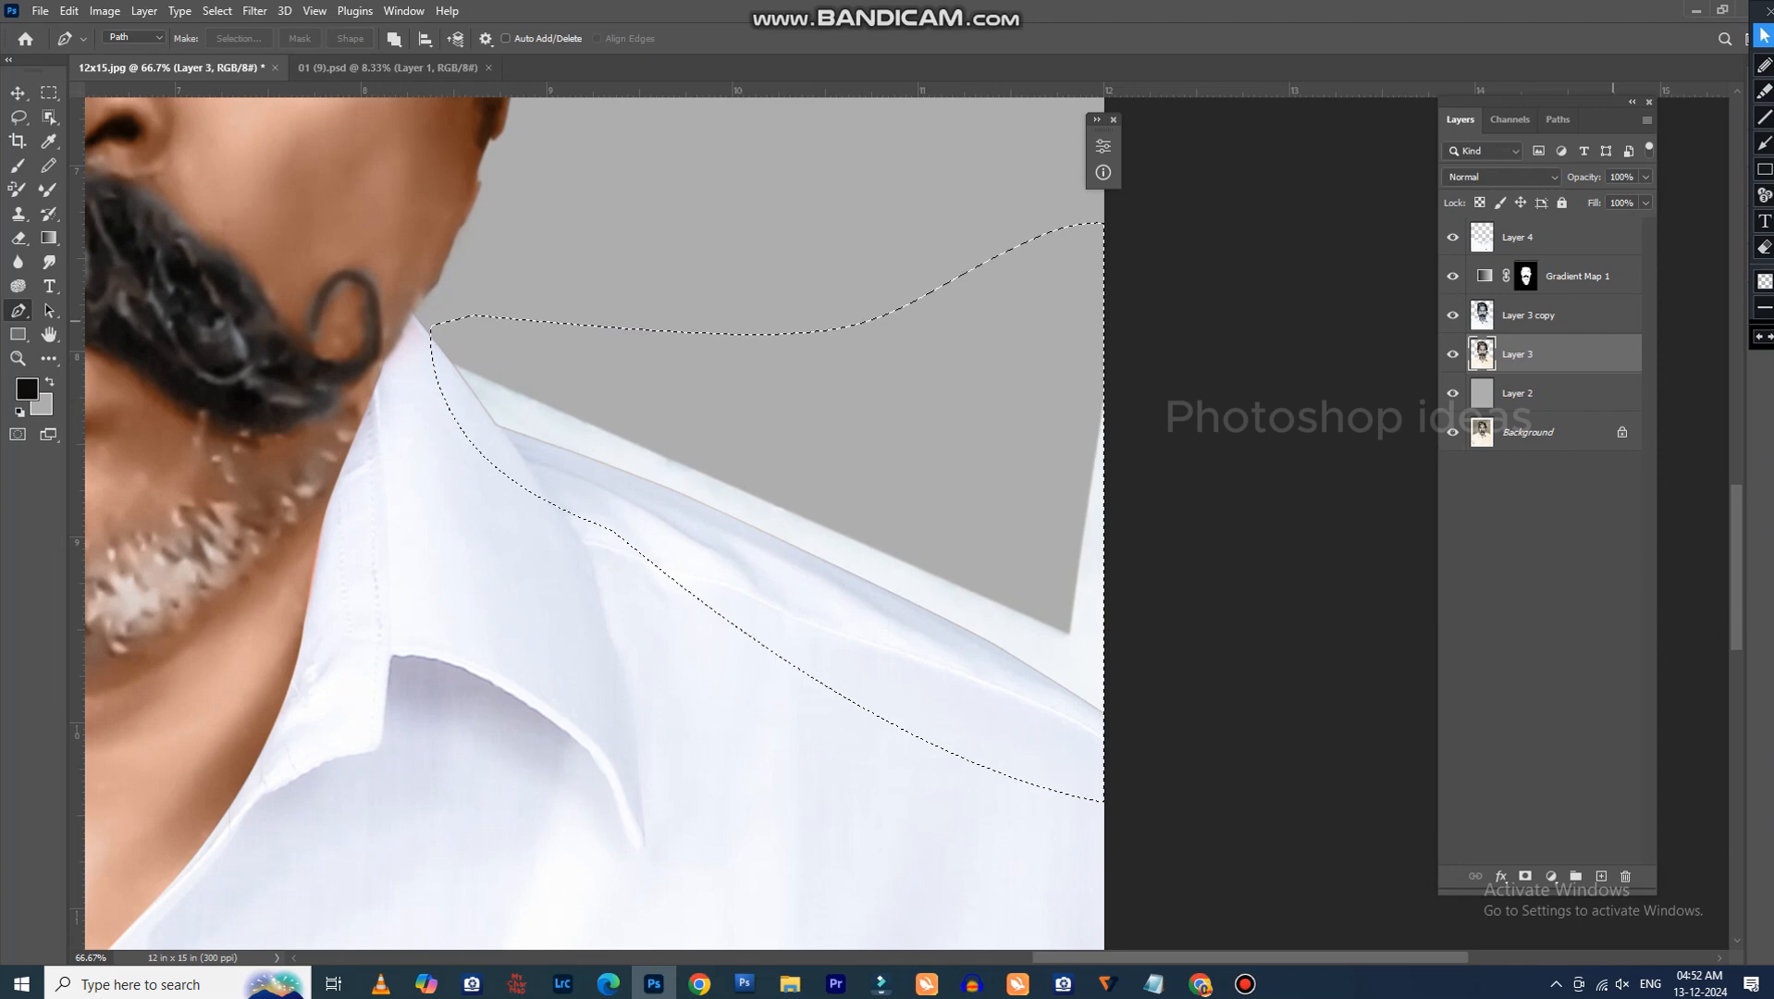
Delete the old shirt edge inside the selection from Layer 3 and Layer 3 copy, clearing the selection when done.
click(1592, 319)
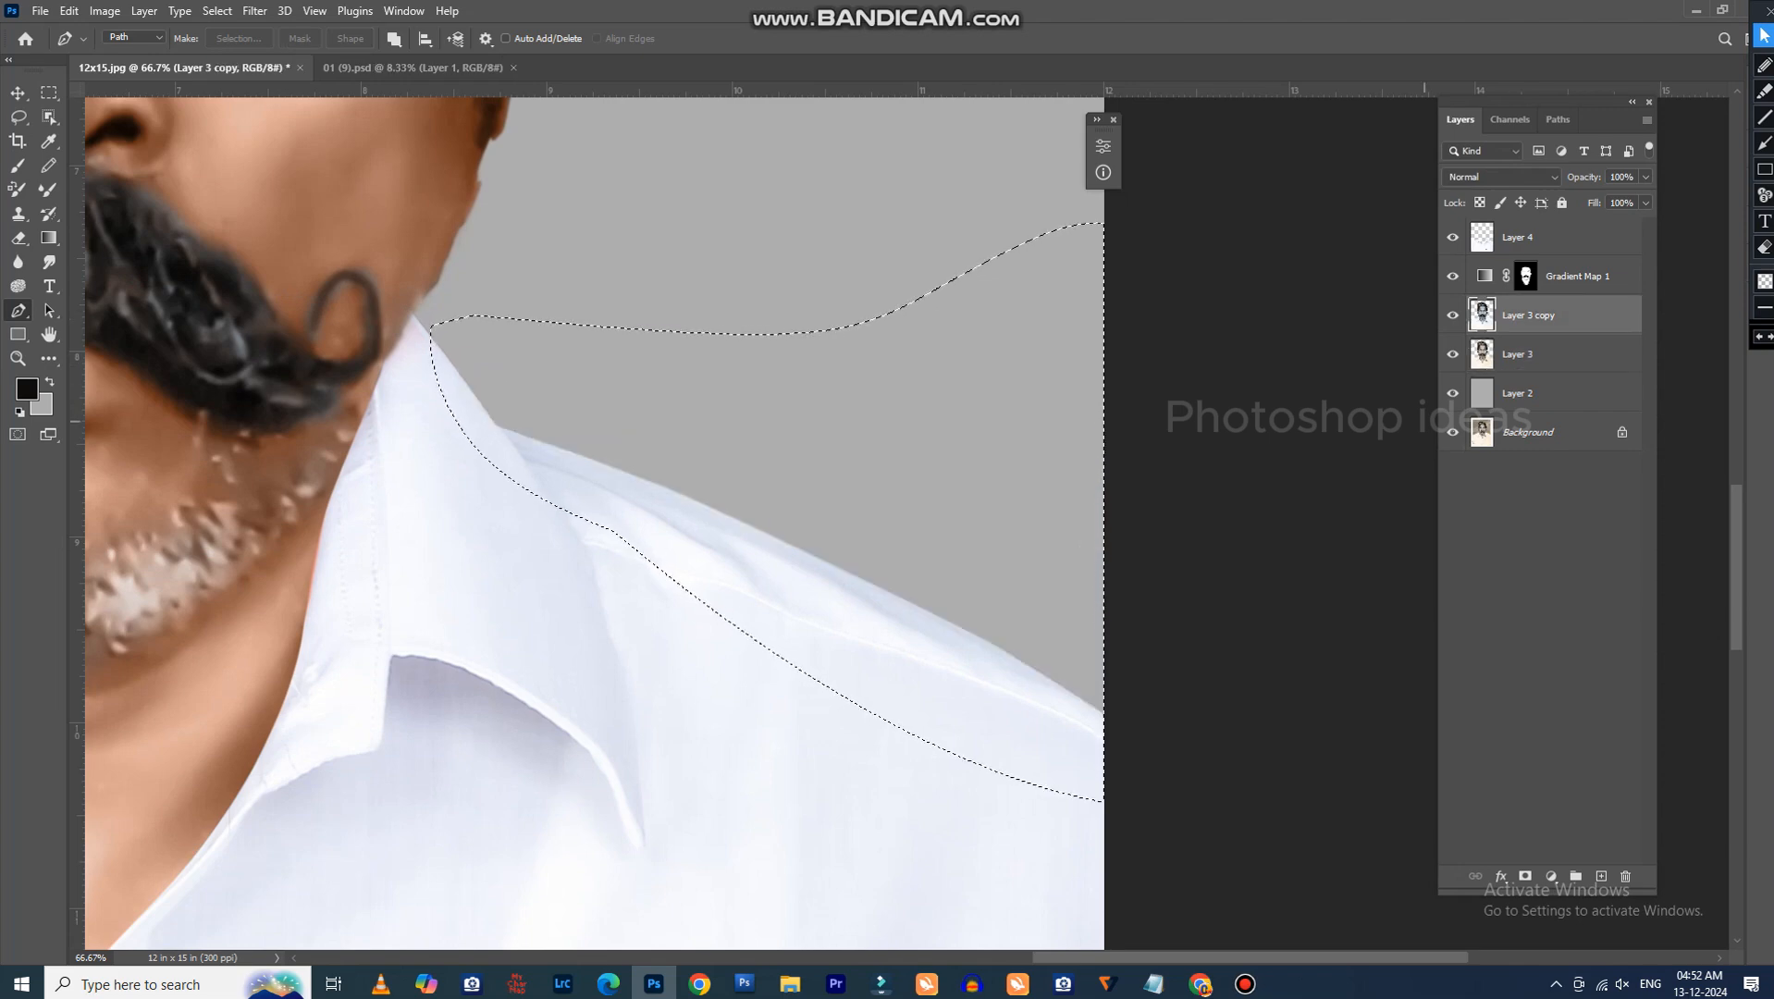
drag(687, 642, 1672, 810)
key(ctrl+d)
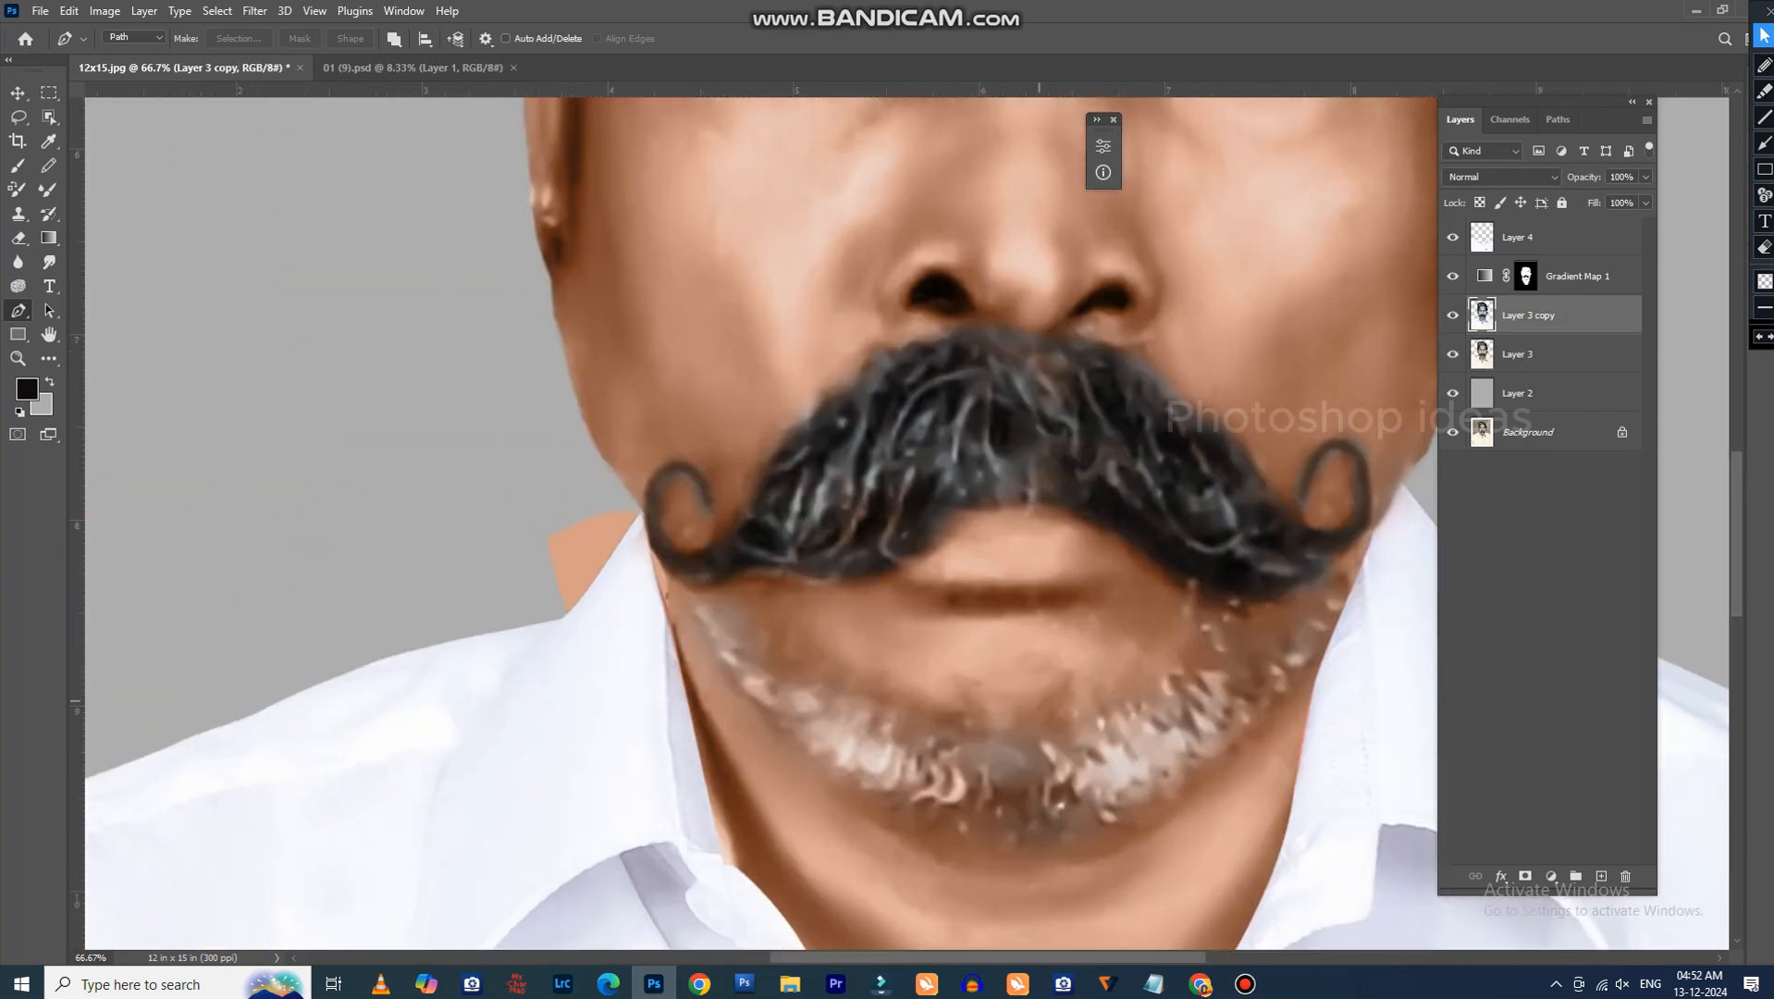
Erase the leftover skin-coloured patch beside the man's right collar on the Gradient Map 1 mask, enlarging the eraser for it.
key(ctrl+plus)
key(v)
right_click(407, 548)
click(444, 555)
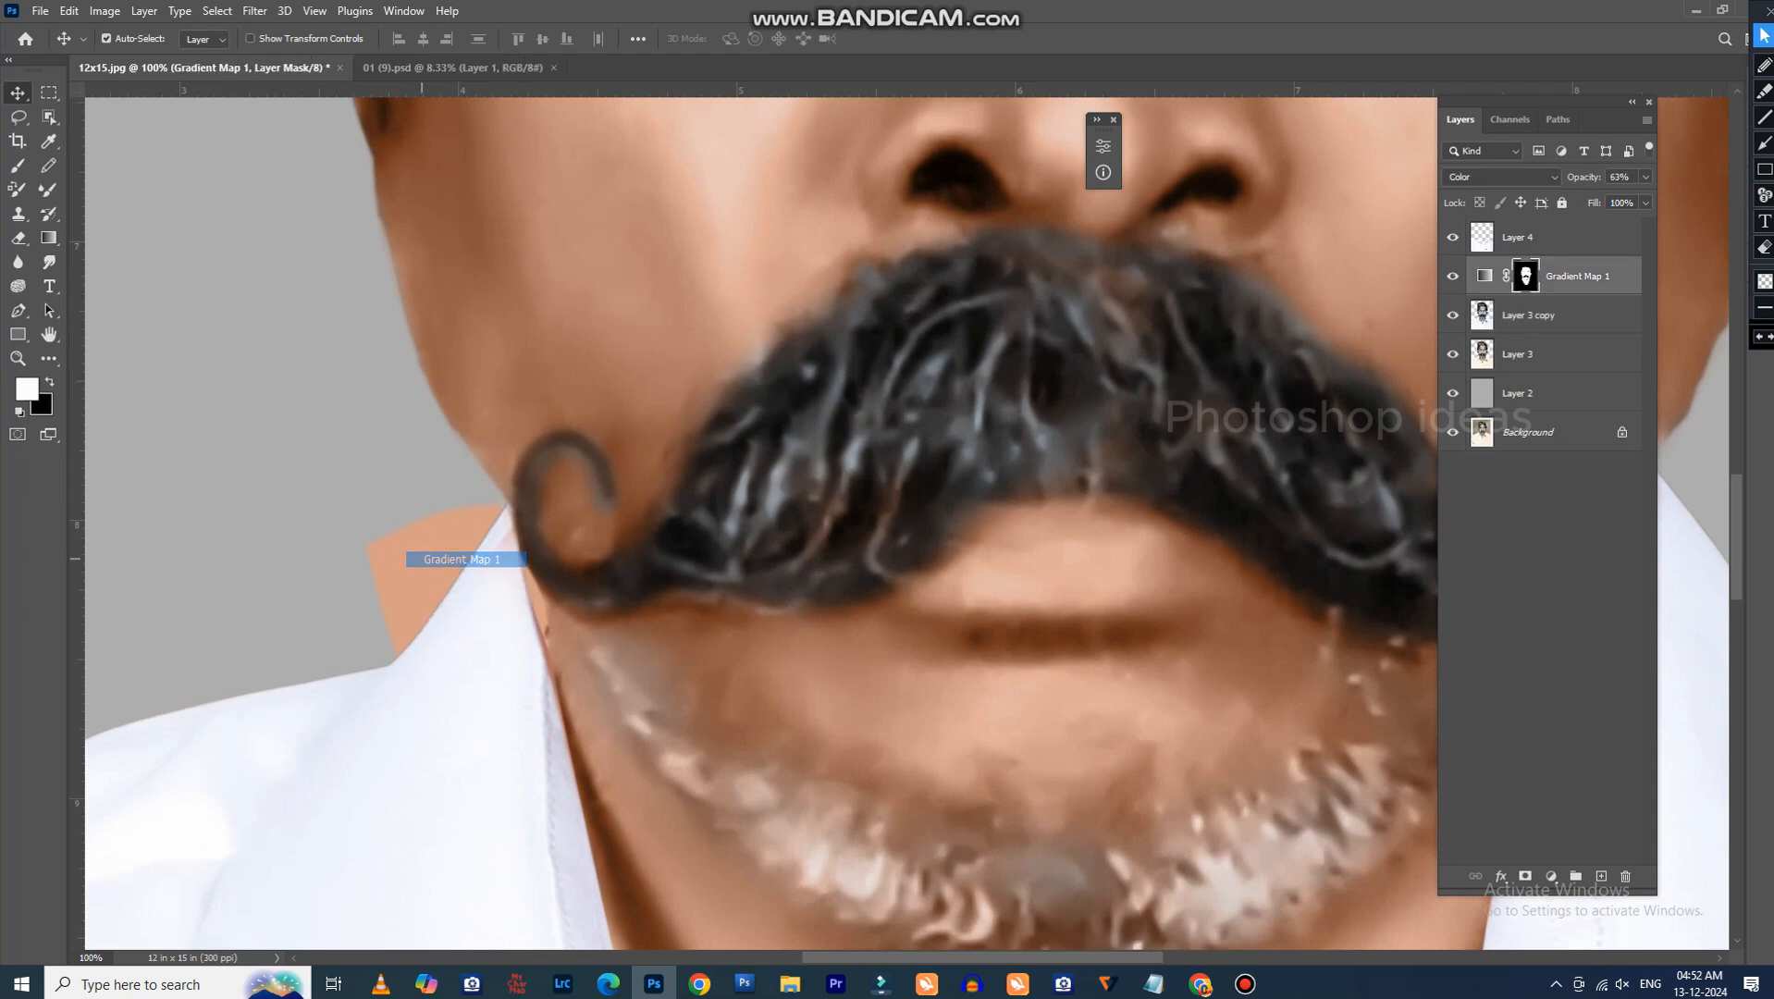
key(e)
key(x)
key(bracketright)
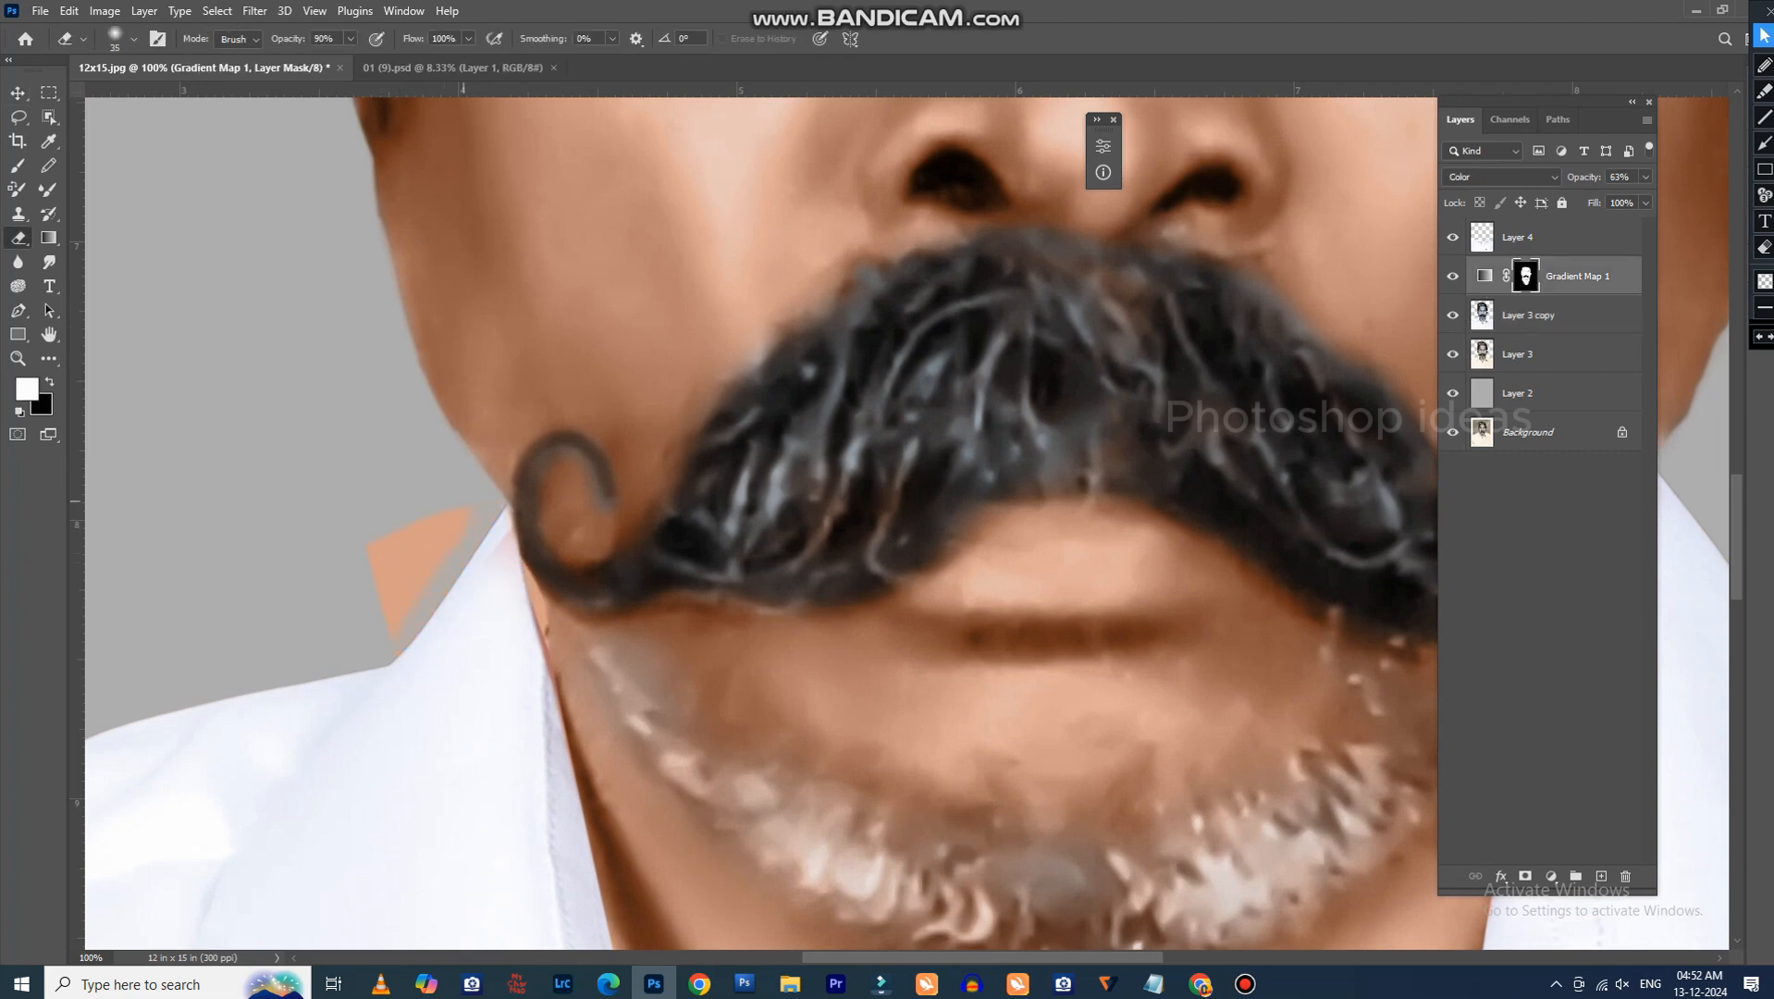
key(bracketright)
key(bracketright)
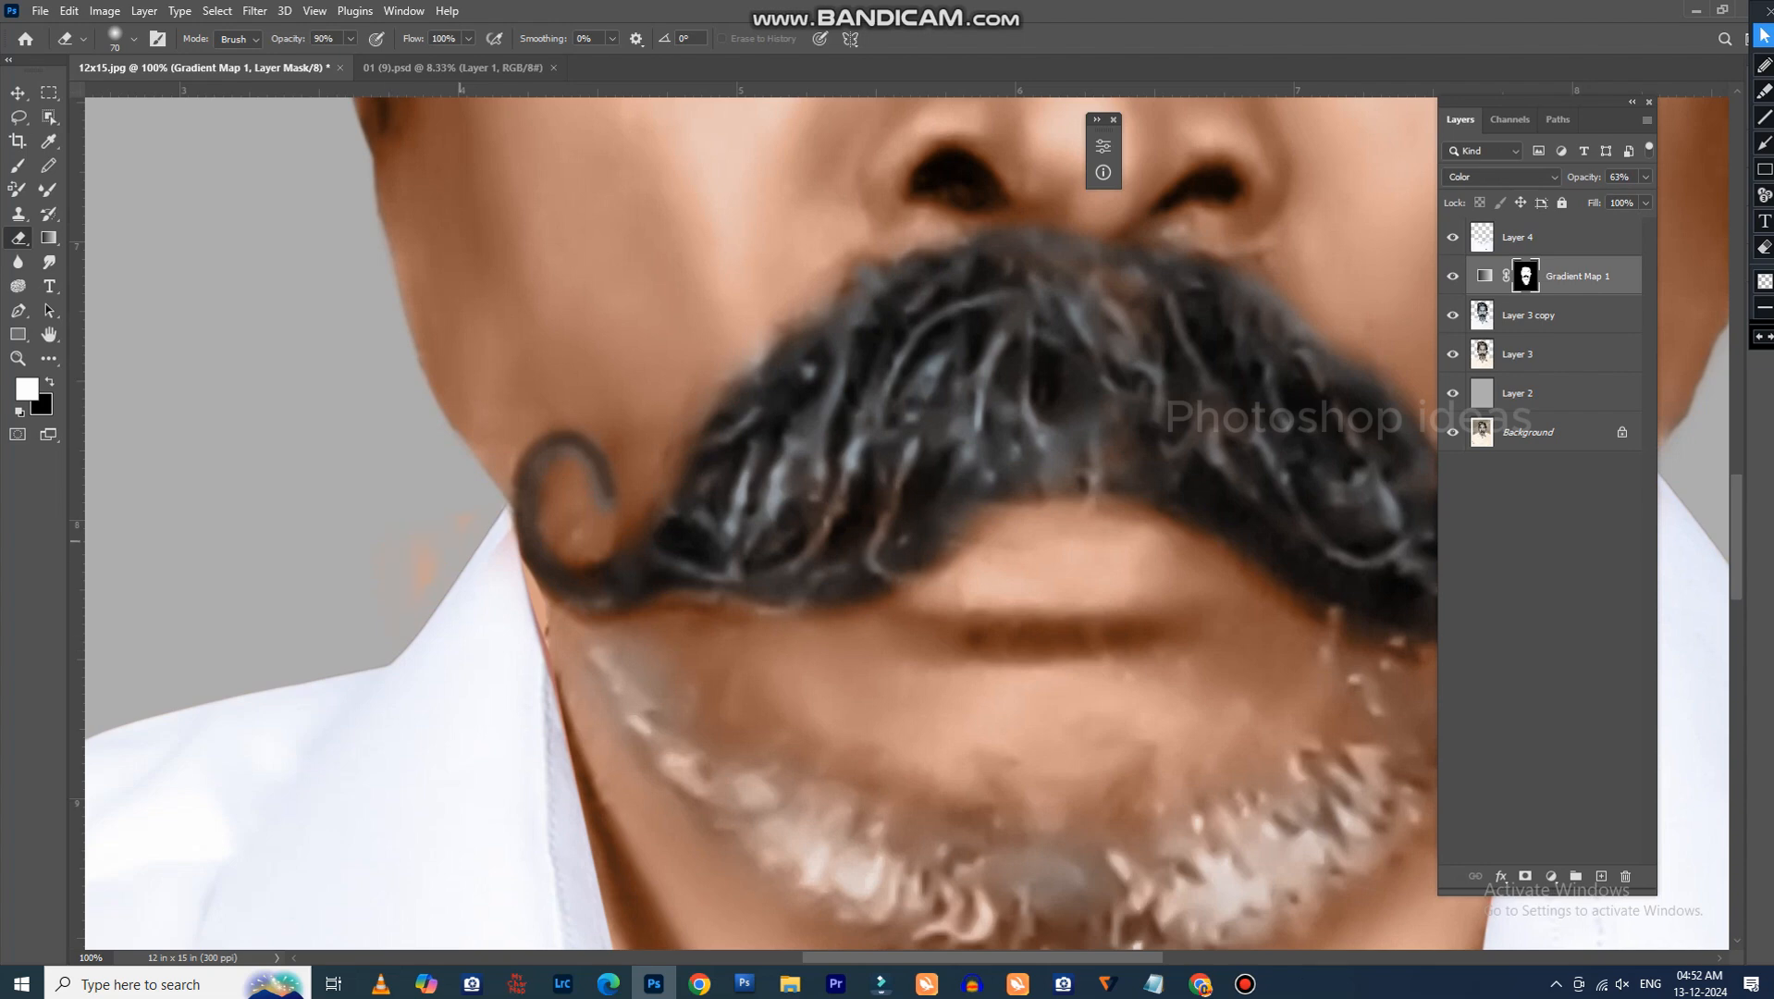
Erase the uneven jaw edge below the man's left ear on Layer 3 copy and Layer 3 with a smaller eraser.
drag(1203, 546, 648, 518)
drag(1101, 482, 936, 608)
drag(1221, 582, 1152, 599)
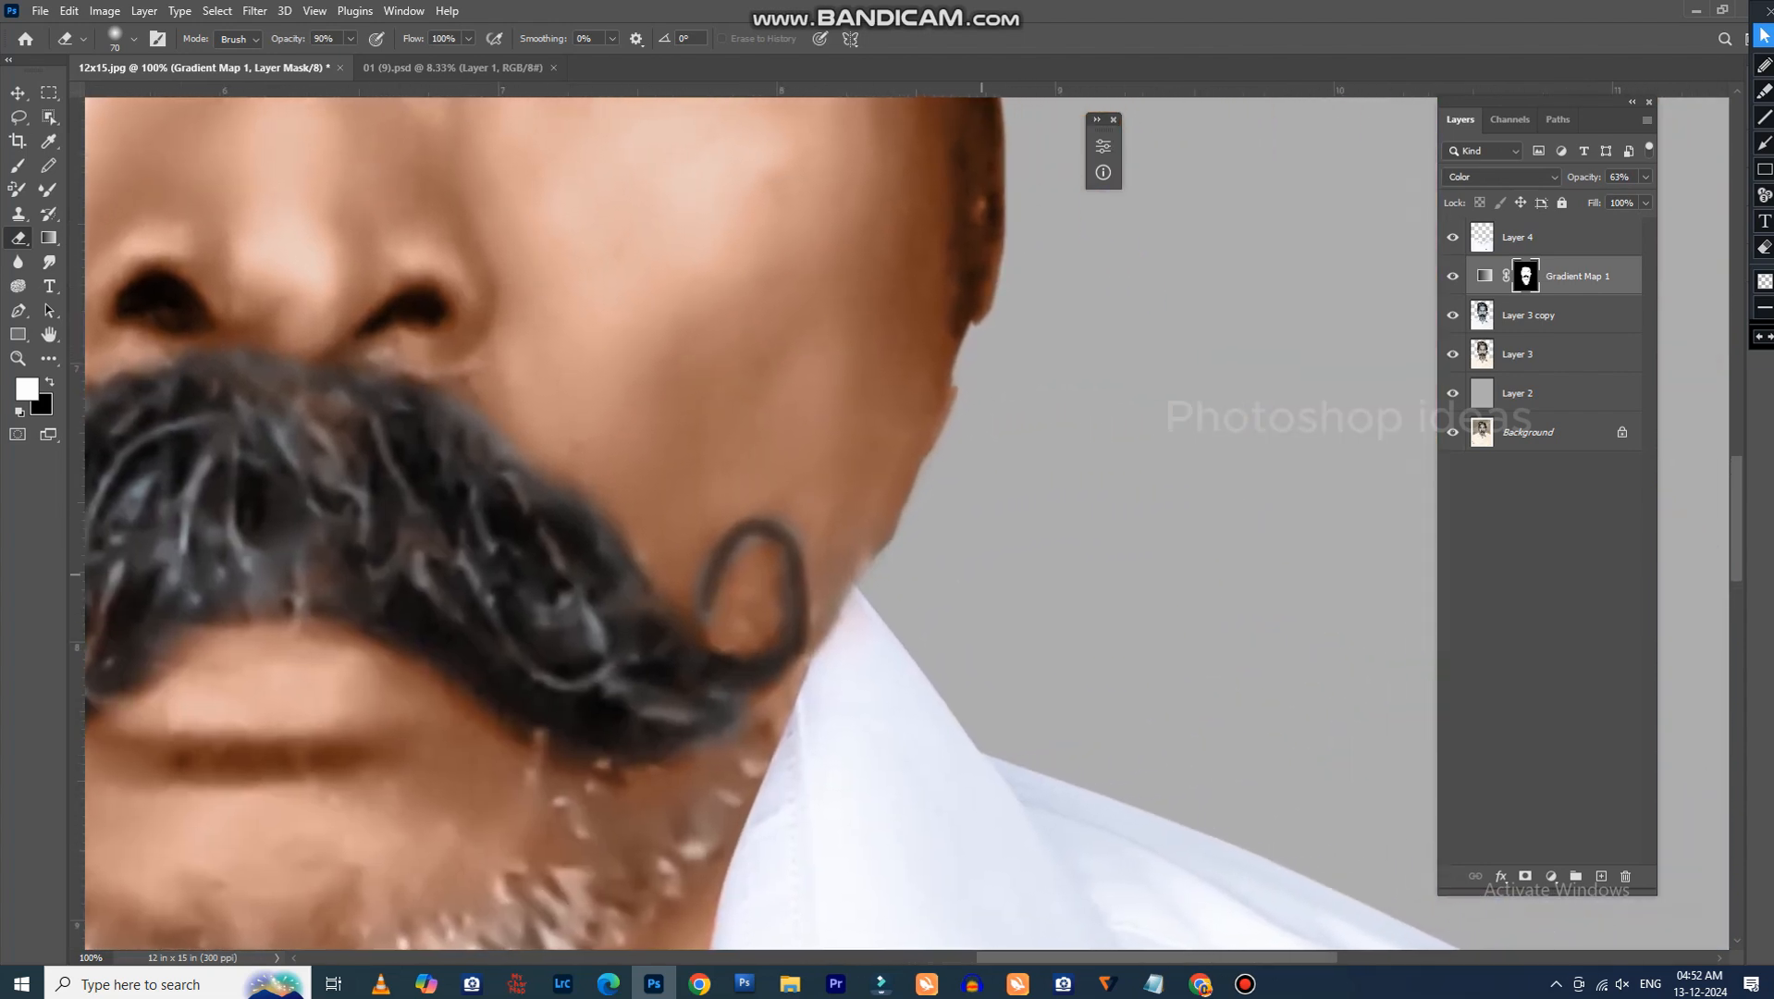
key(v)
right_click(887, 422)
key(Escape)
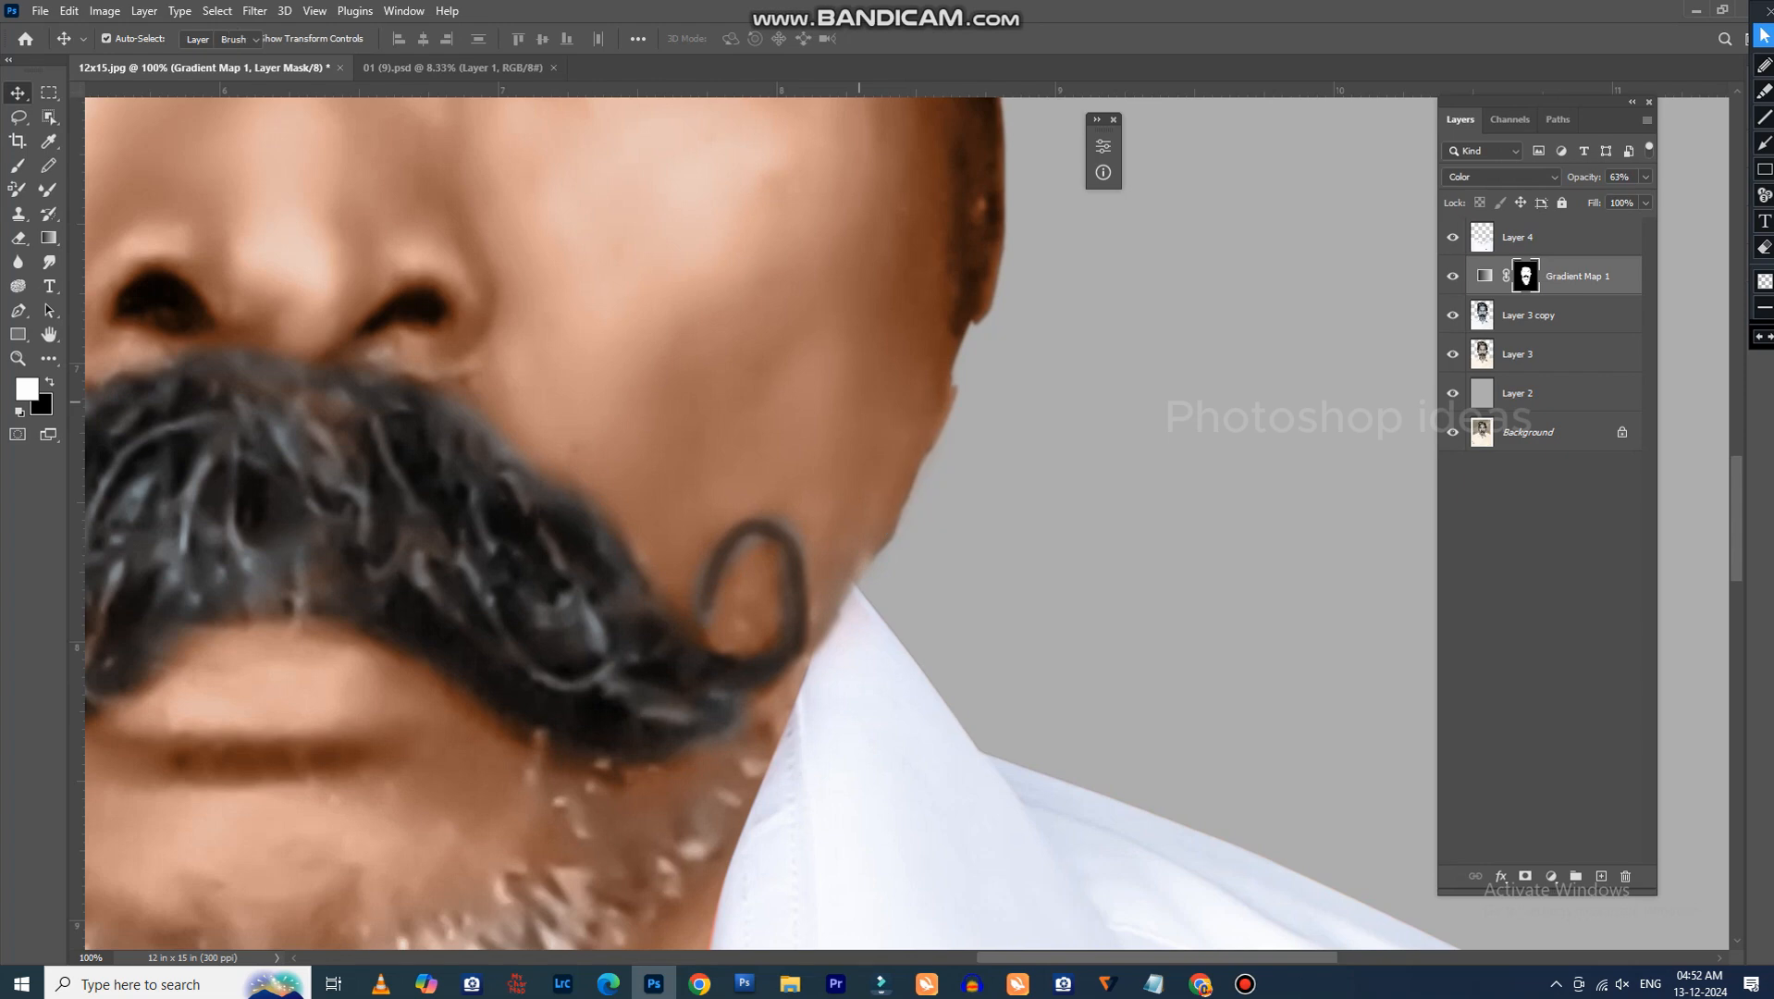
key(e)
click(1573, 315)
key(bracketleft)
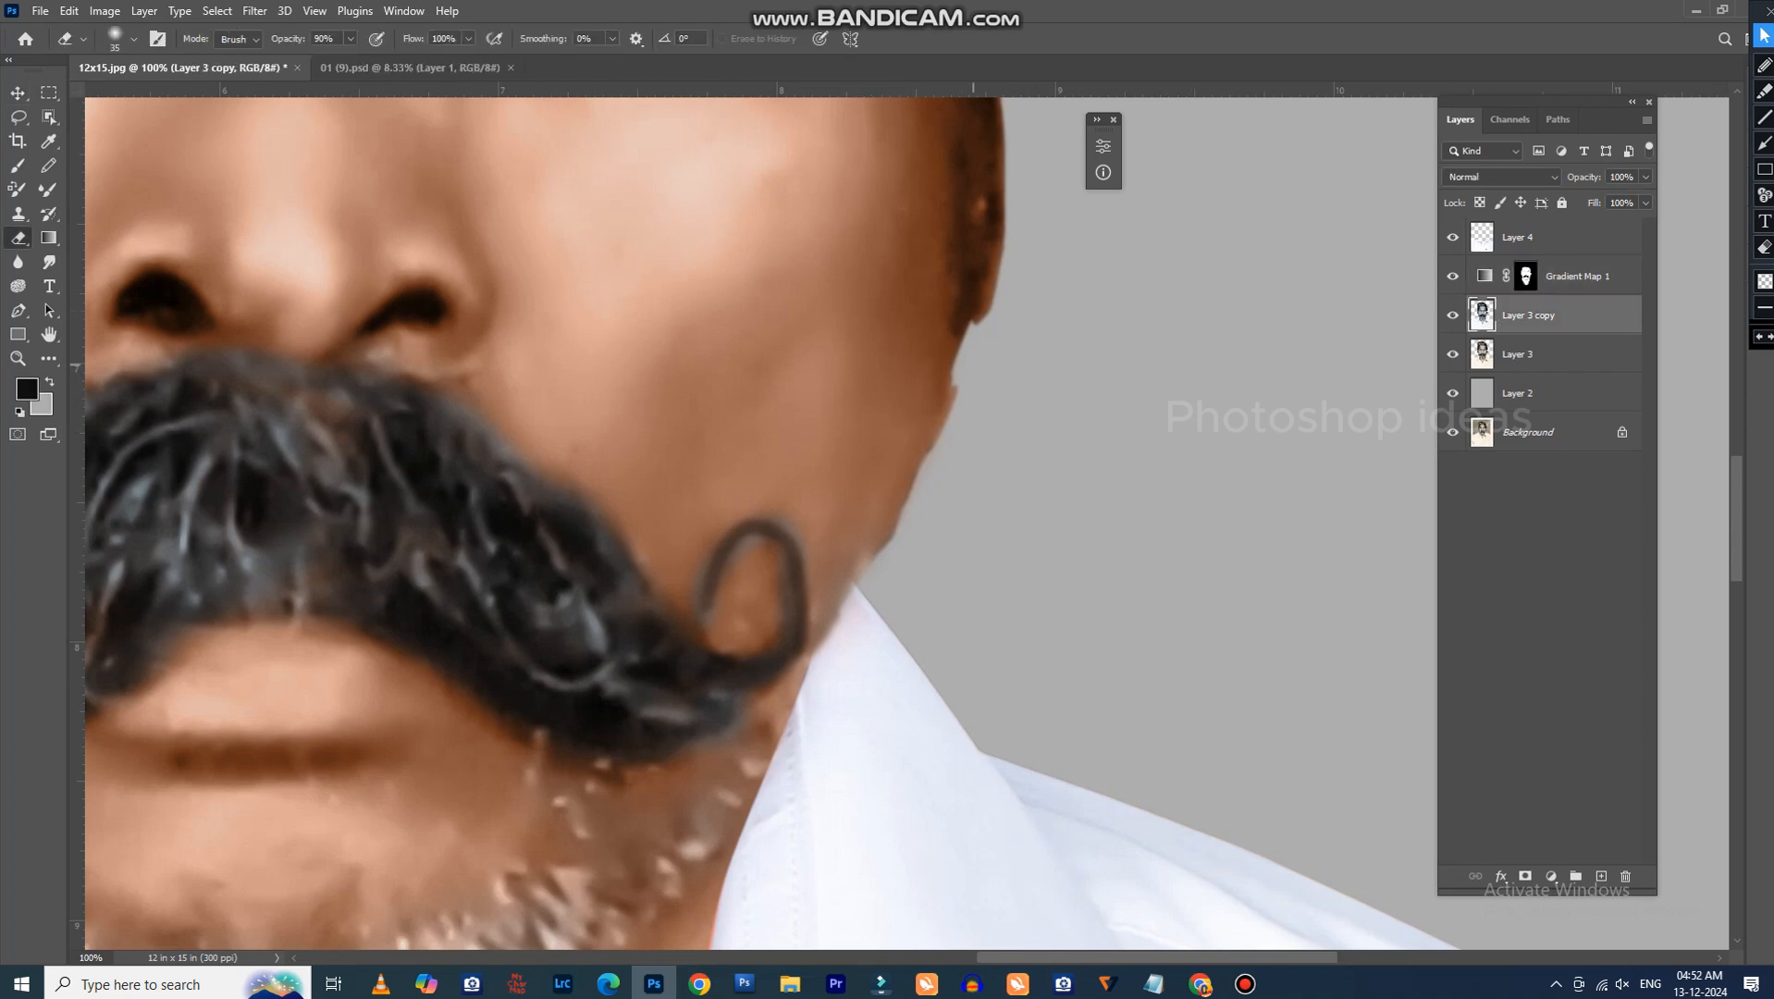
key(bracketleft)
drag(927, 440, 885, 533)
click(1522, 355)
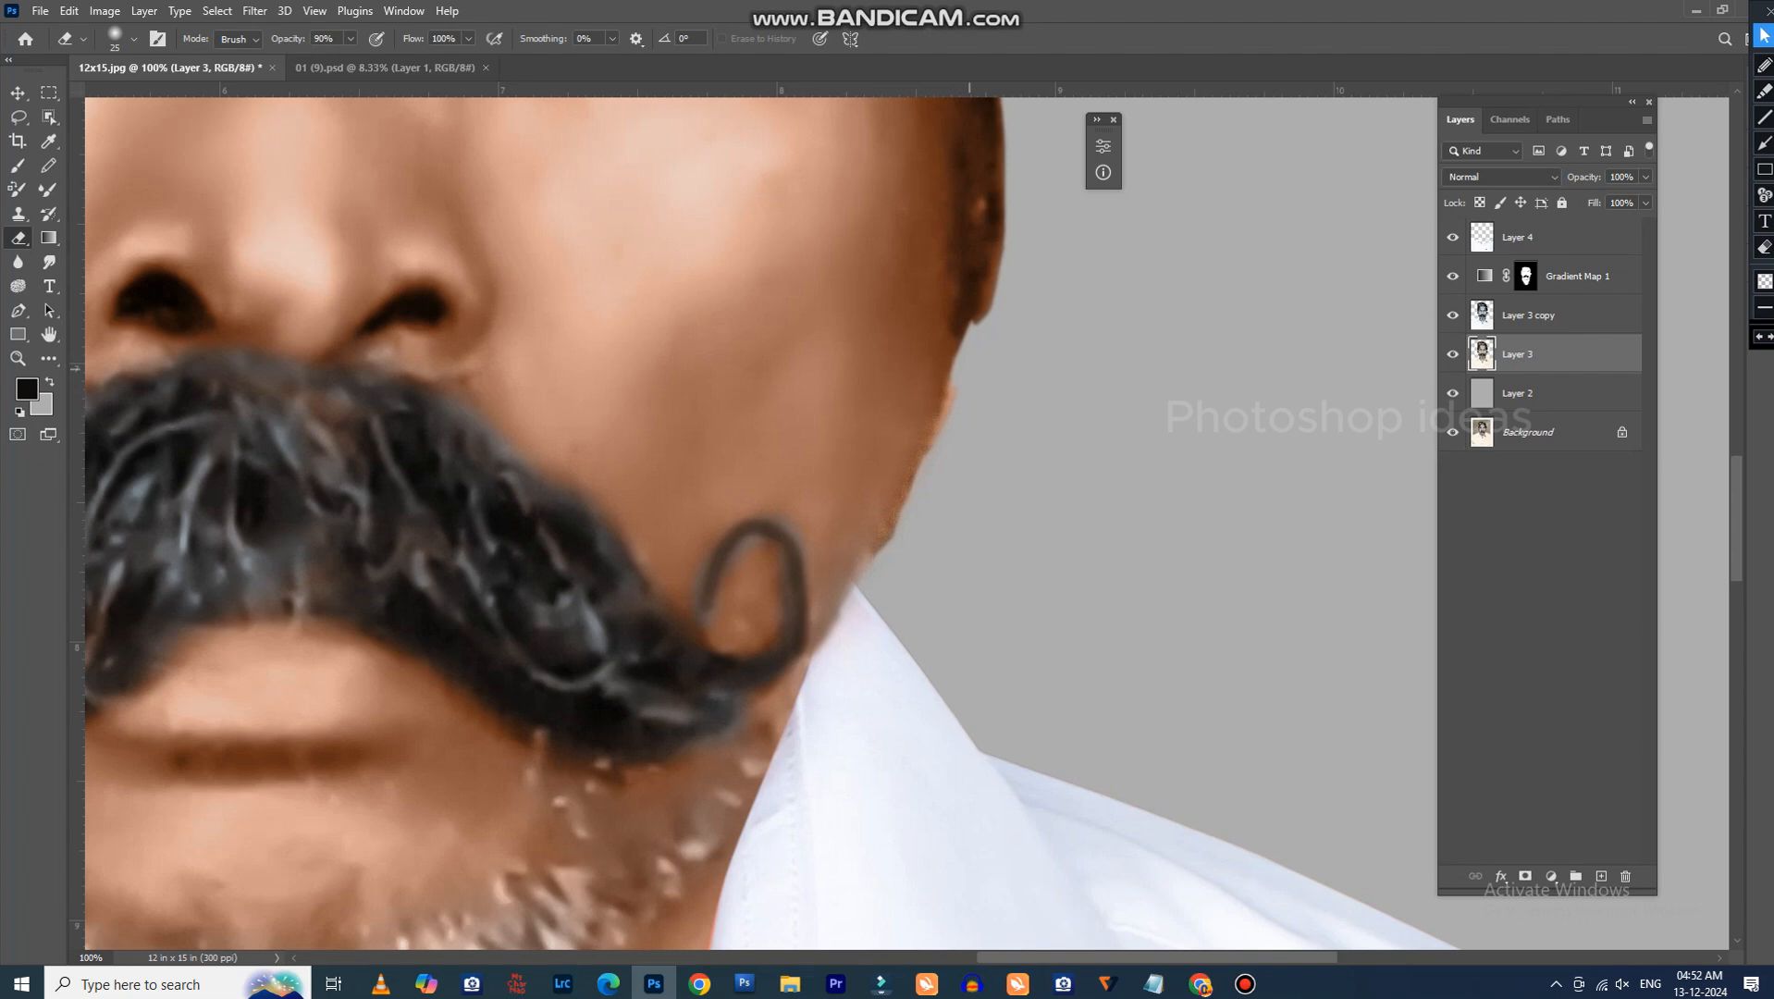
drag(944, 375, 878, 555)
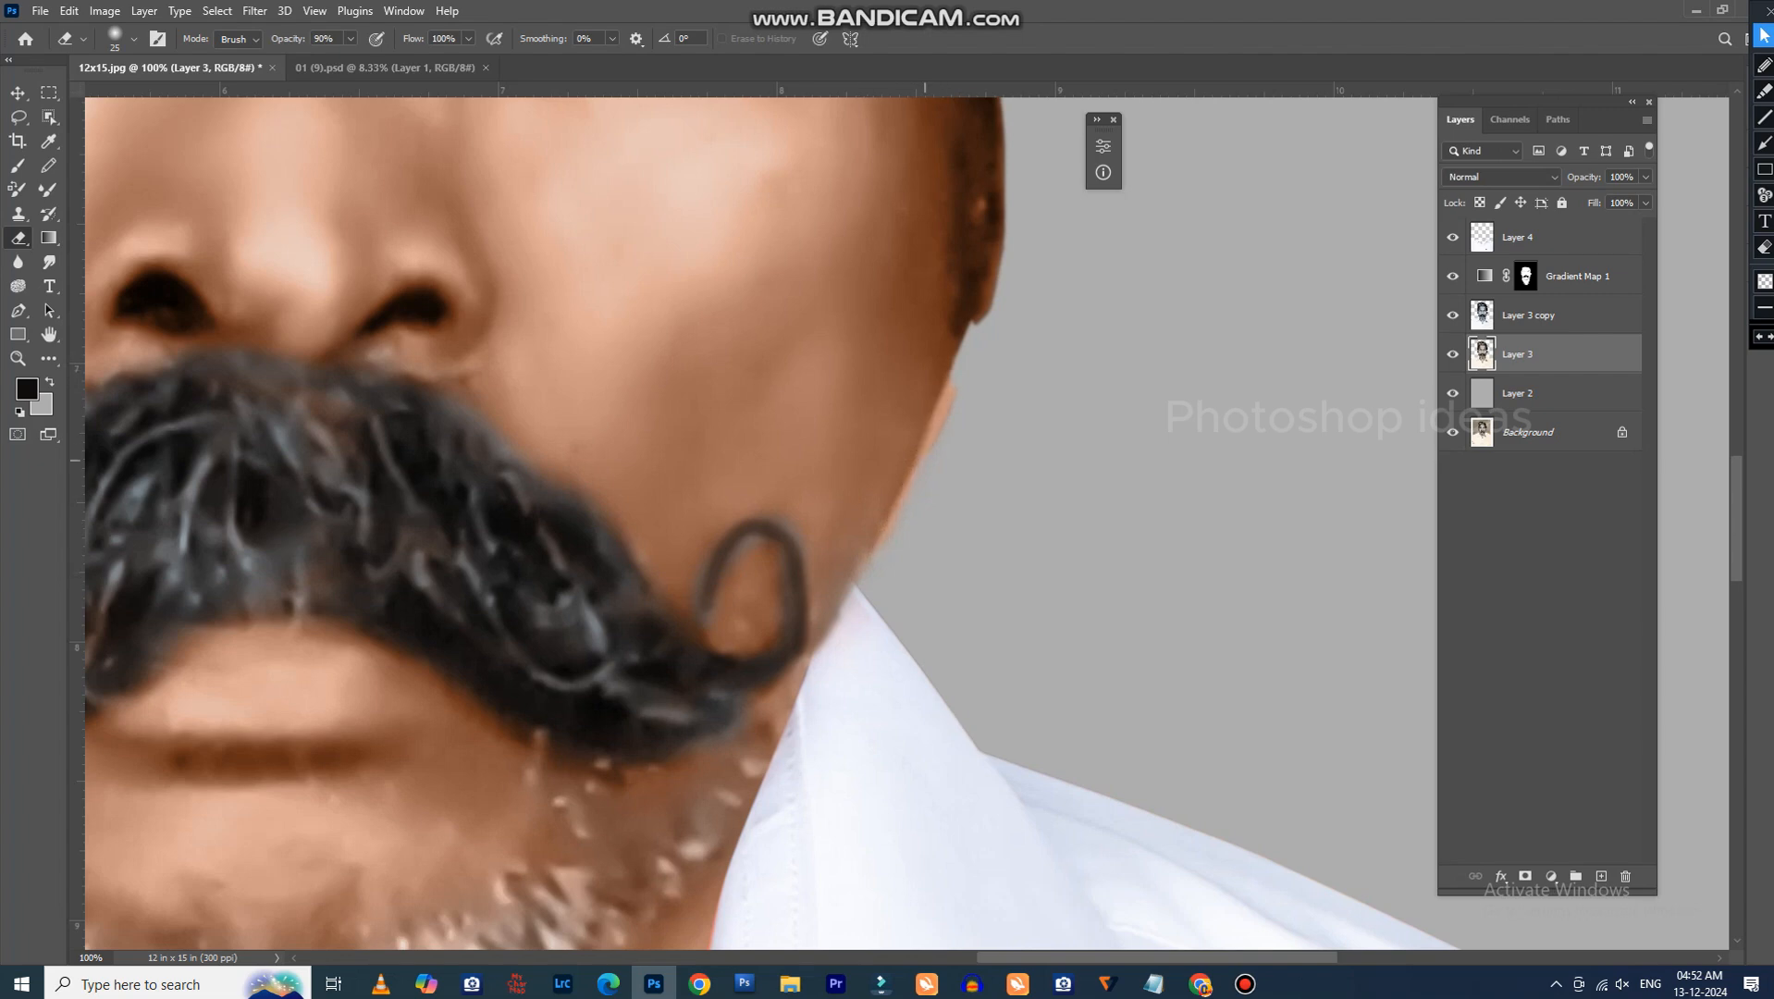
Clean the remaining fringe along the man's left jaw down to the collar tip, erasing on Layer 3 copy.
click(1526, 276)
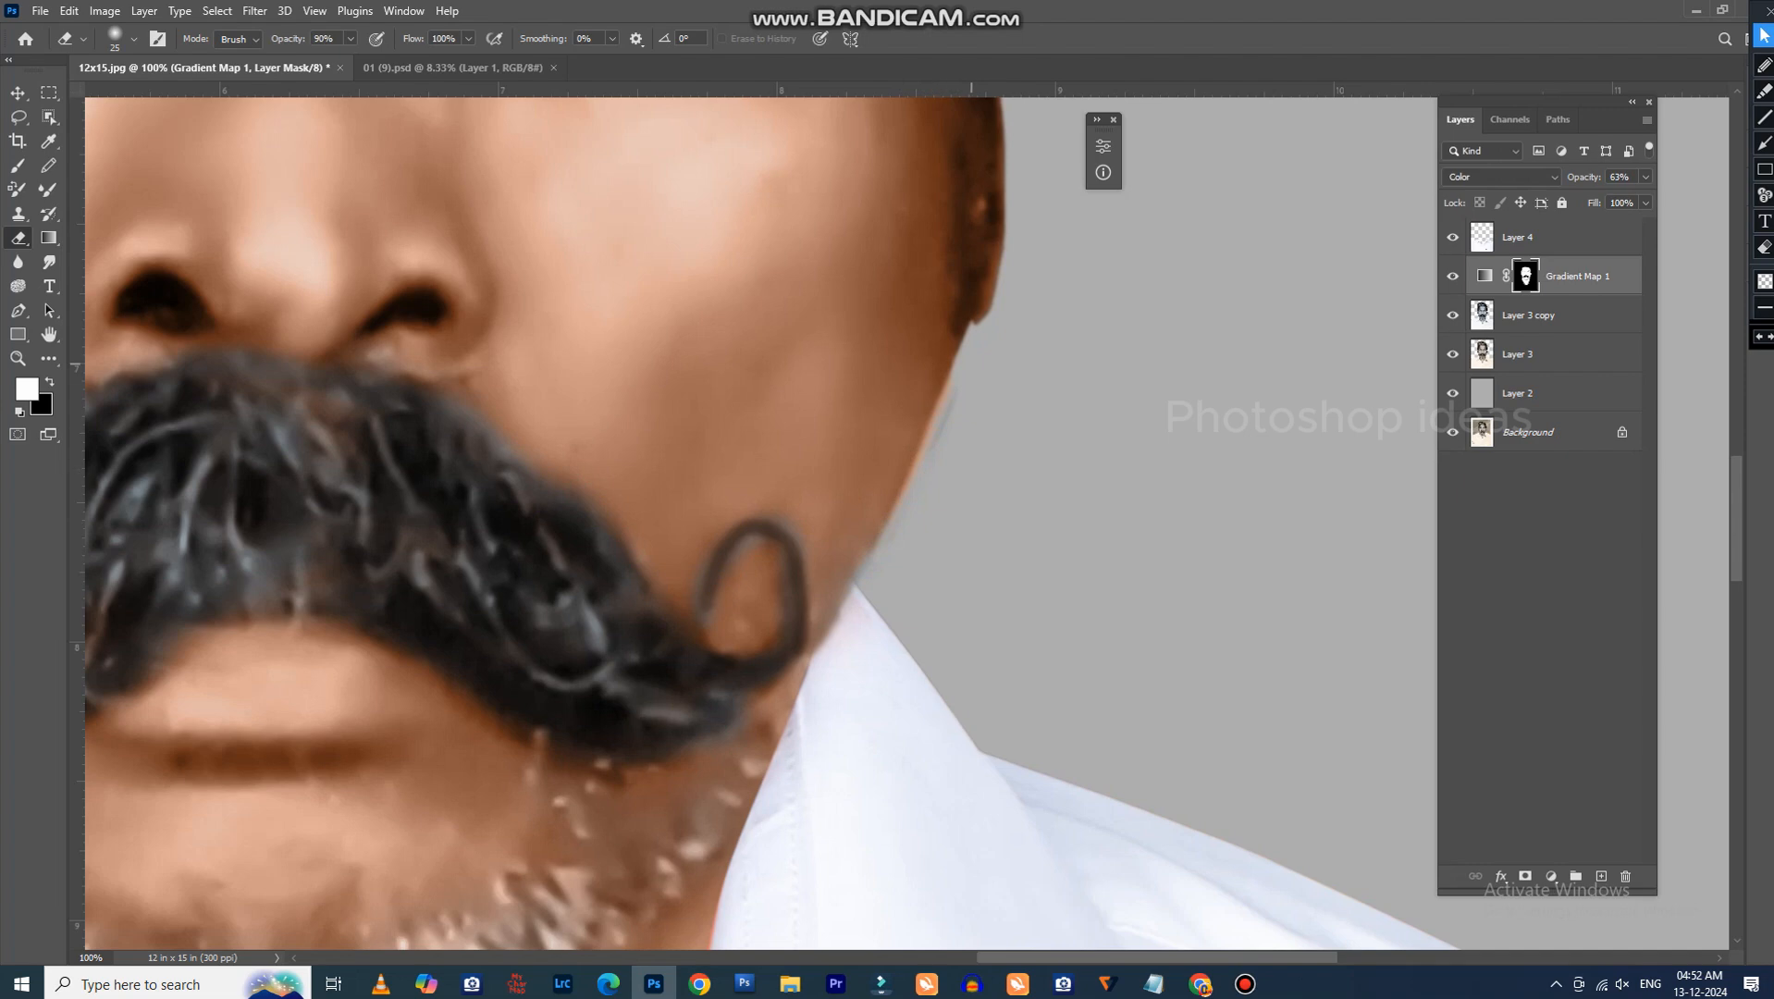
click(1528, 315)
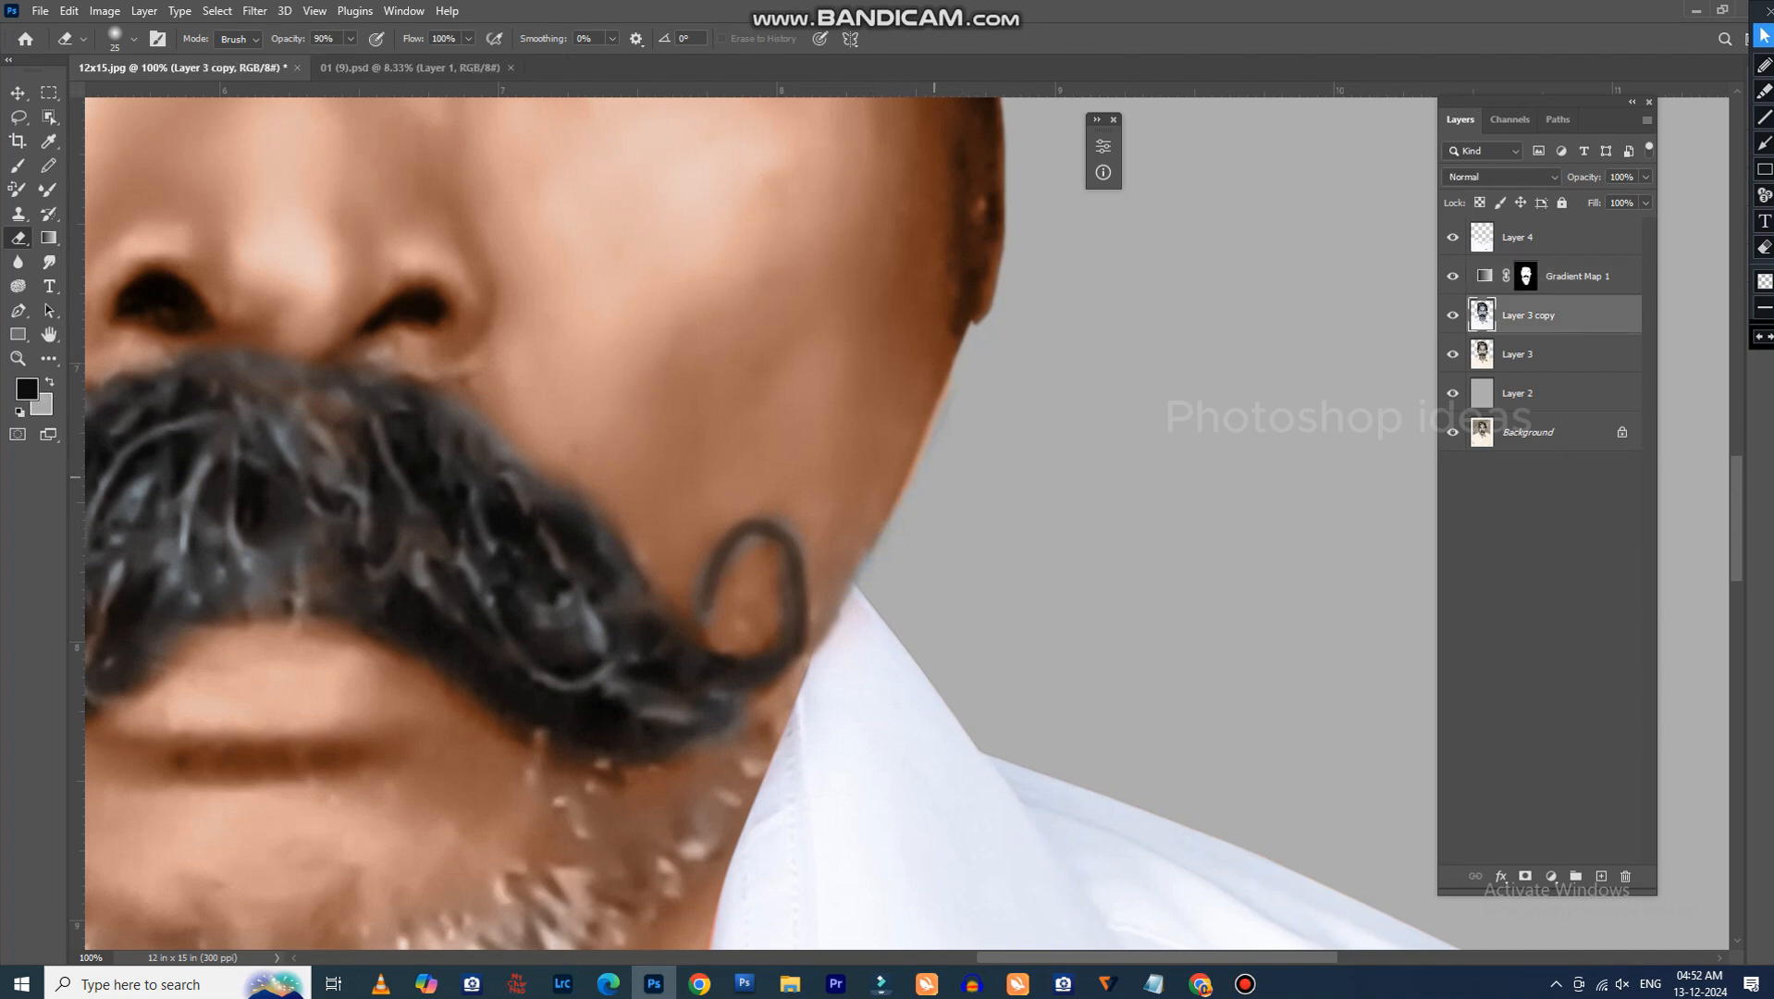
key(ctrl+minus)
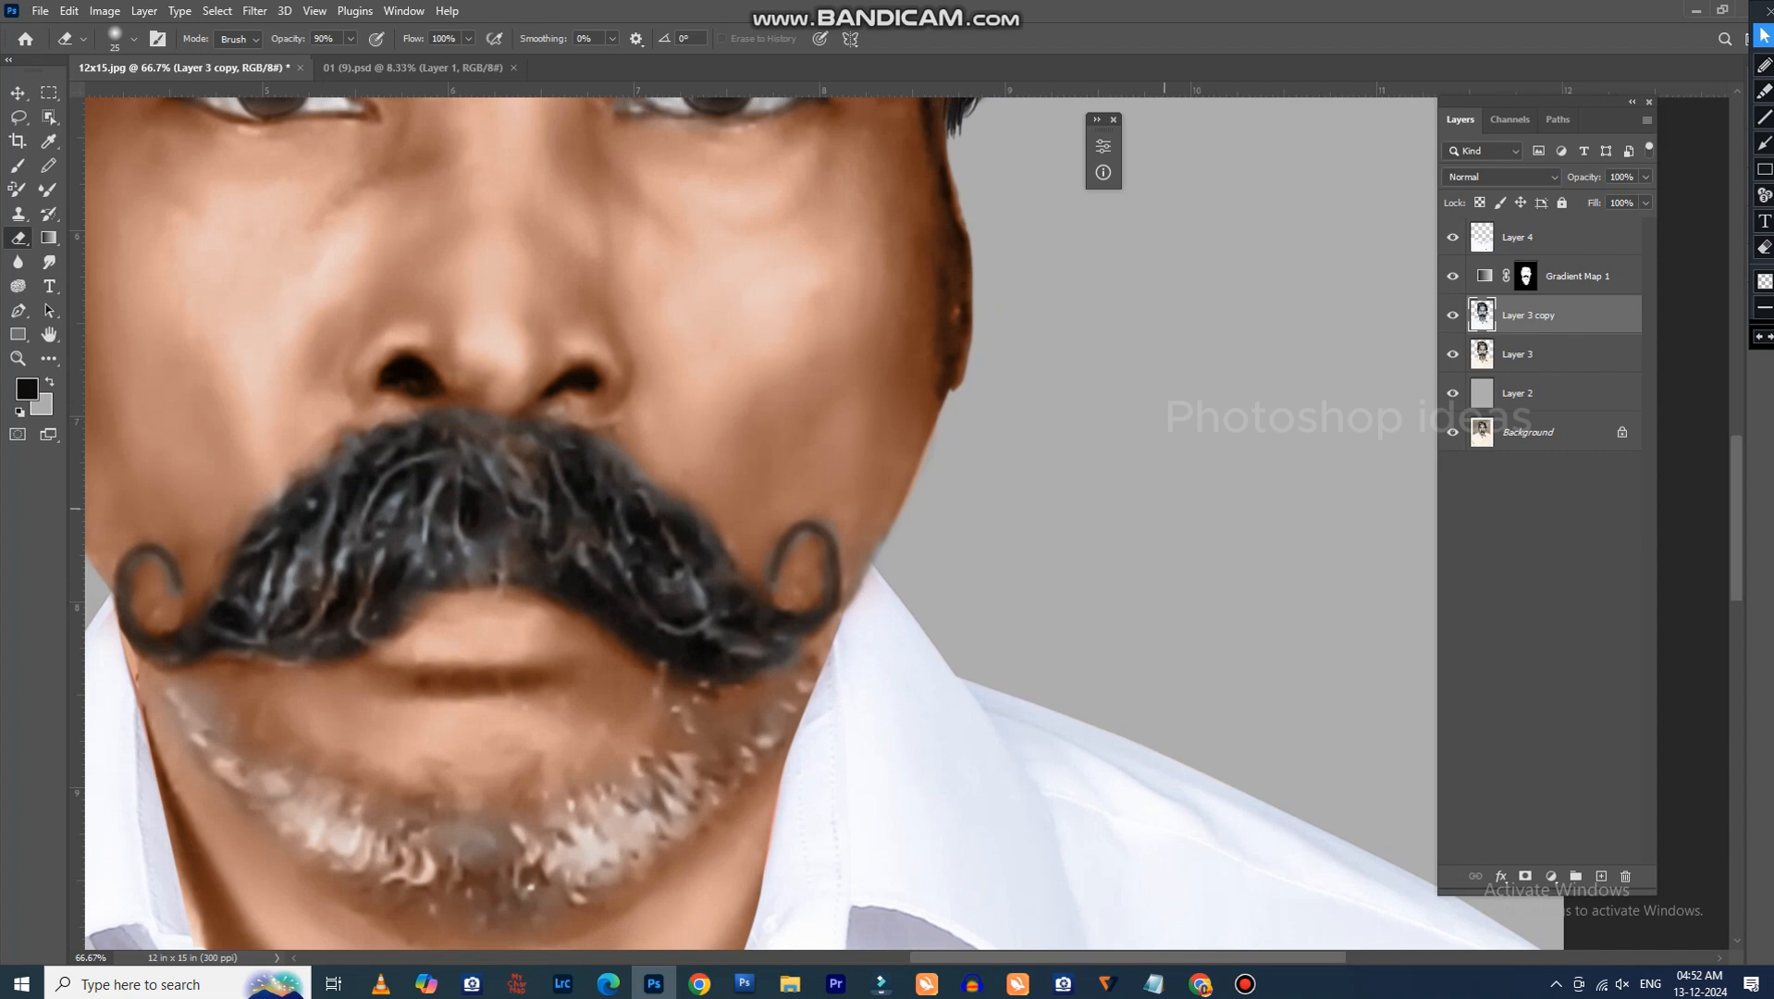
key(ctrl+plus)
key(ctrl+plus)
key(alt+bracketleft)
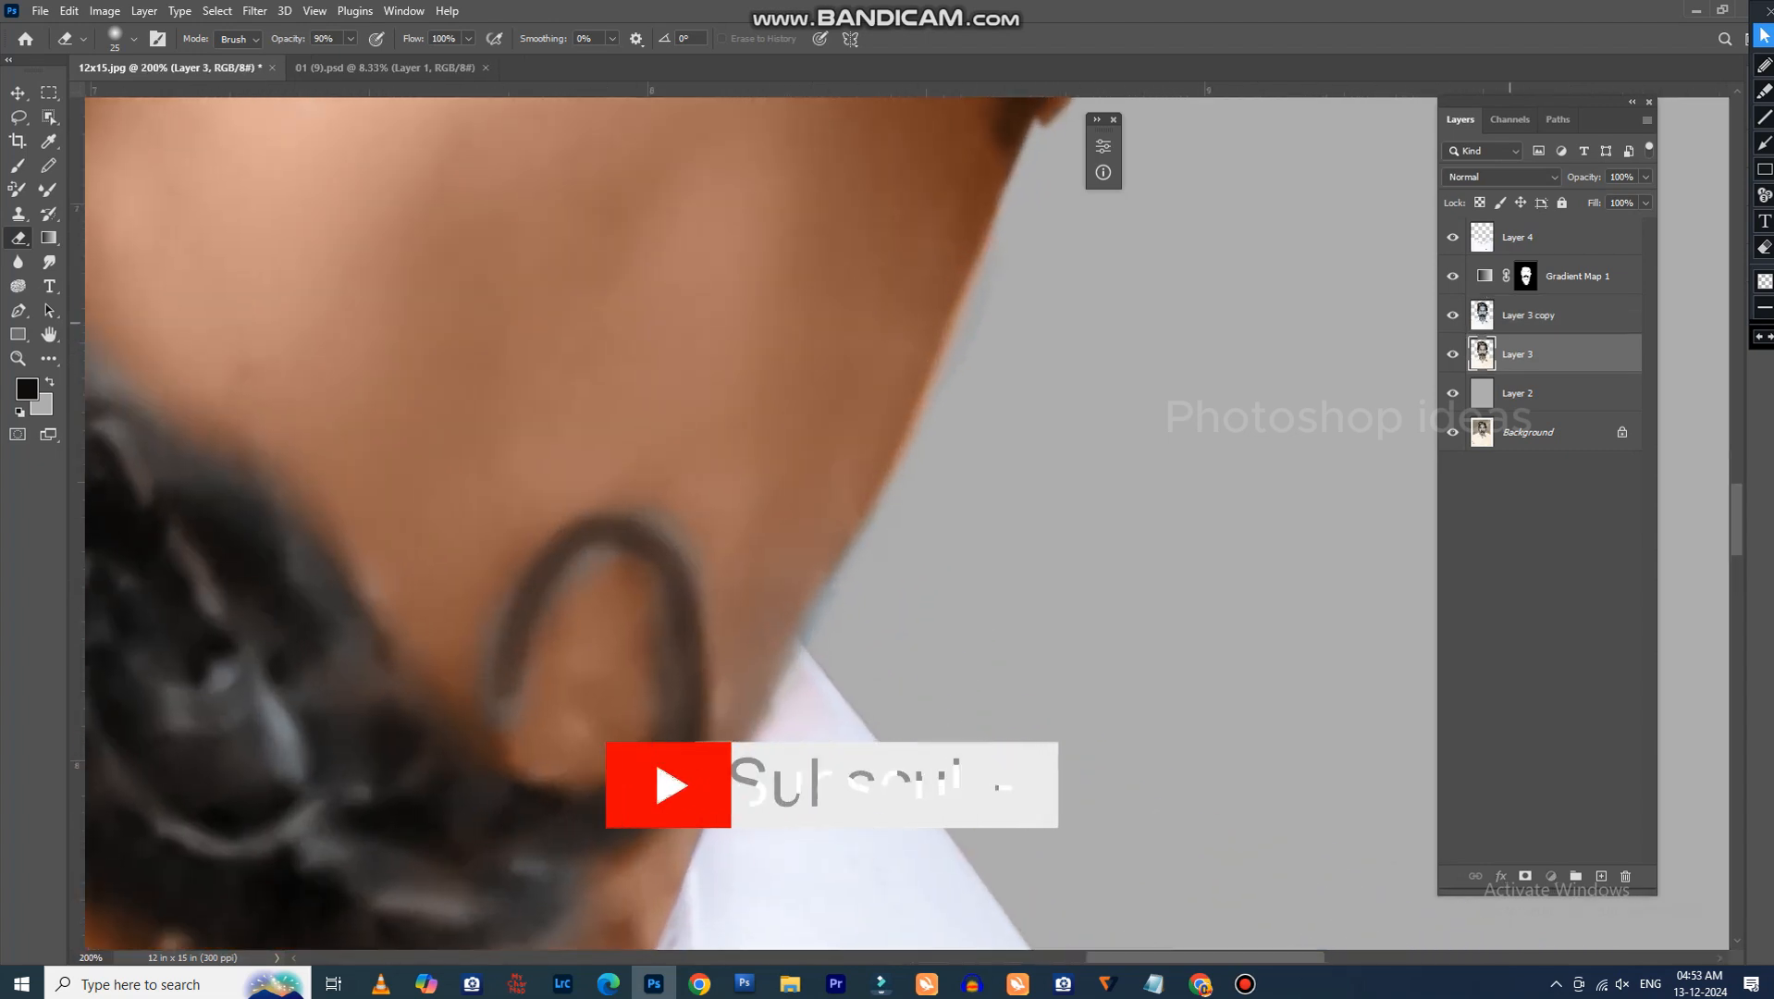
key(alt+bracketright)
drag(875, 532, 820, 626)
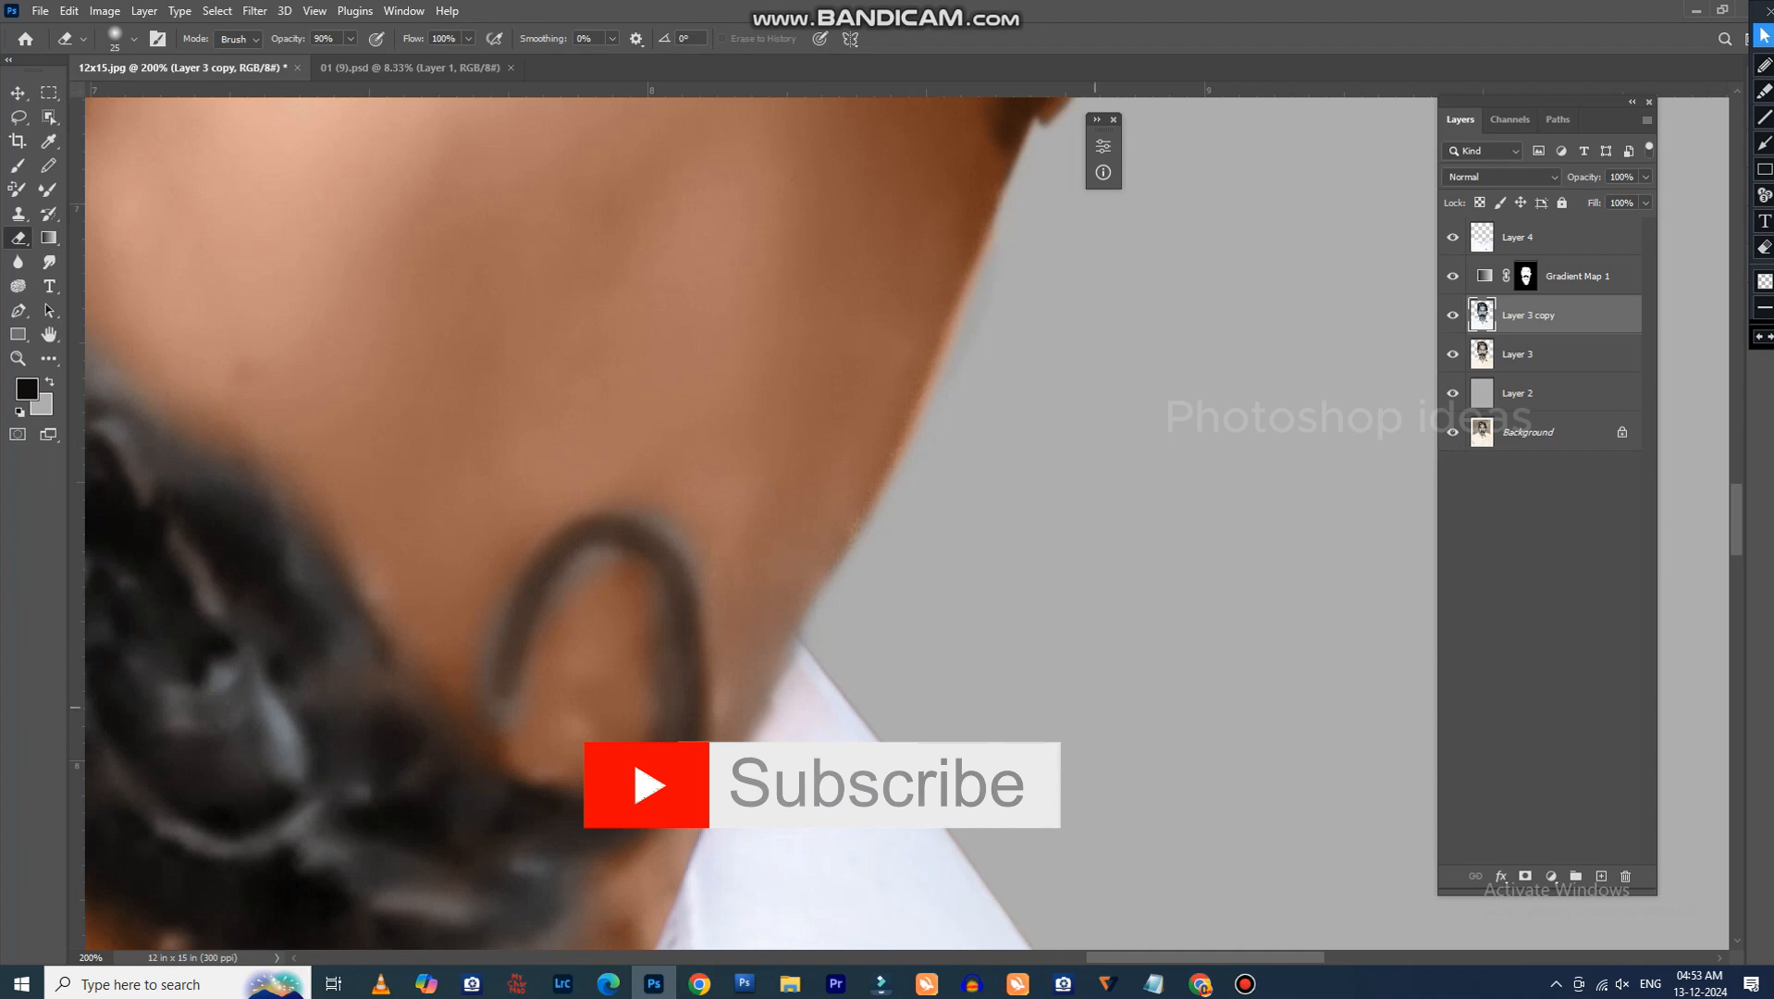
drag(912, 325, 1080, 546)
key(ctrl+minus)
key(ctrl+minus)
key(ctrl+minus)
key(ctrl+minus)
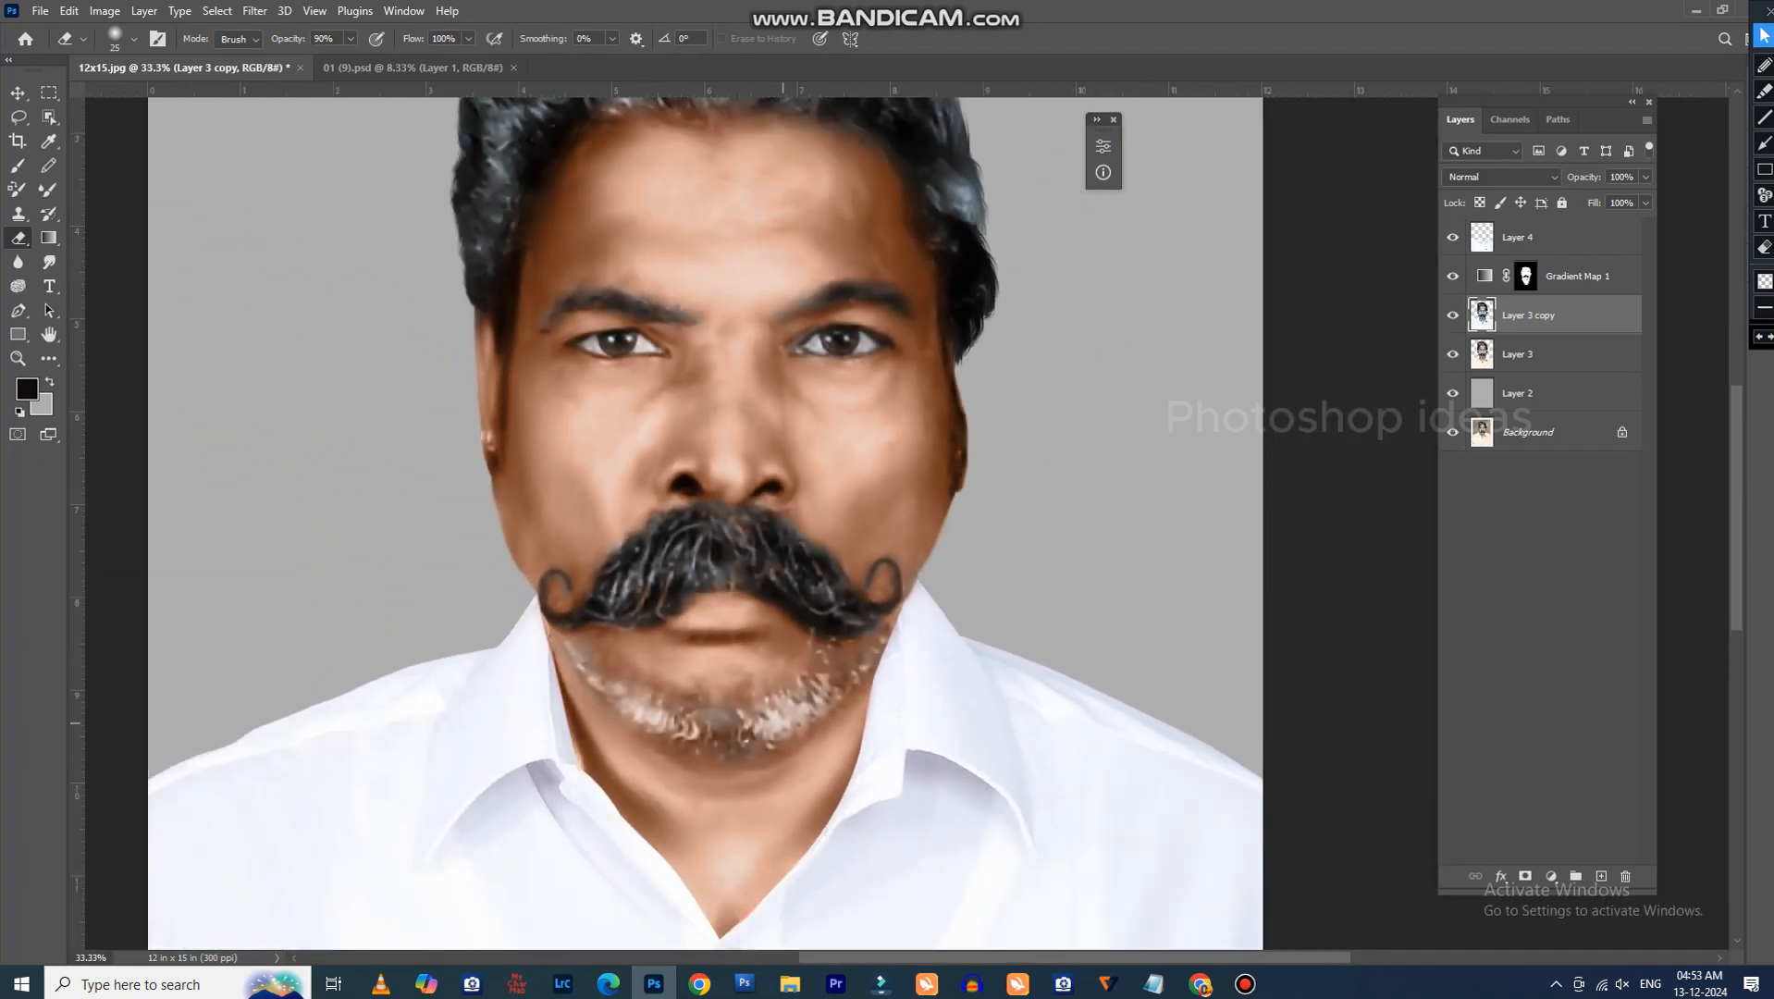
drag(733, 736, 863, 668)
Add a new layer above Gradient Map 1 and set the foreground colour to pure red, ff0000.
key(ctrl+plus)
key(v)
right_click(786, 656)
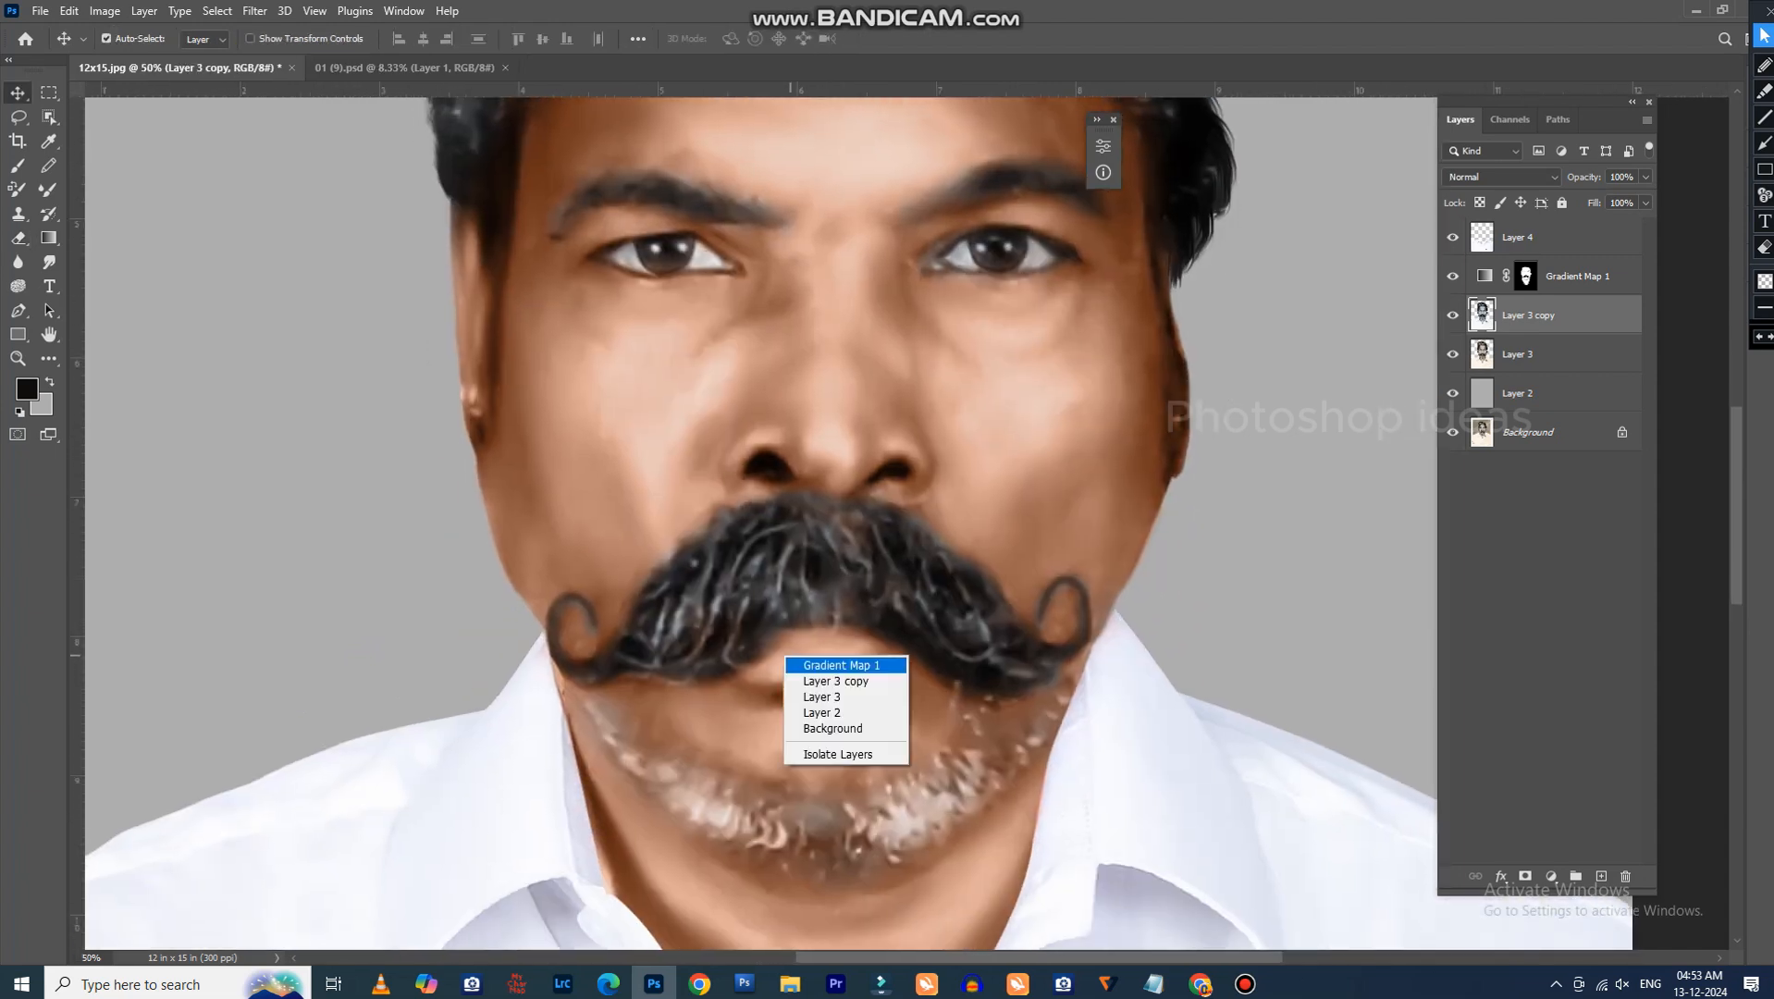
click(809, 666)
key(b)
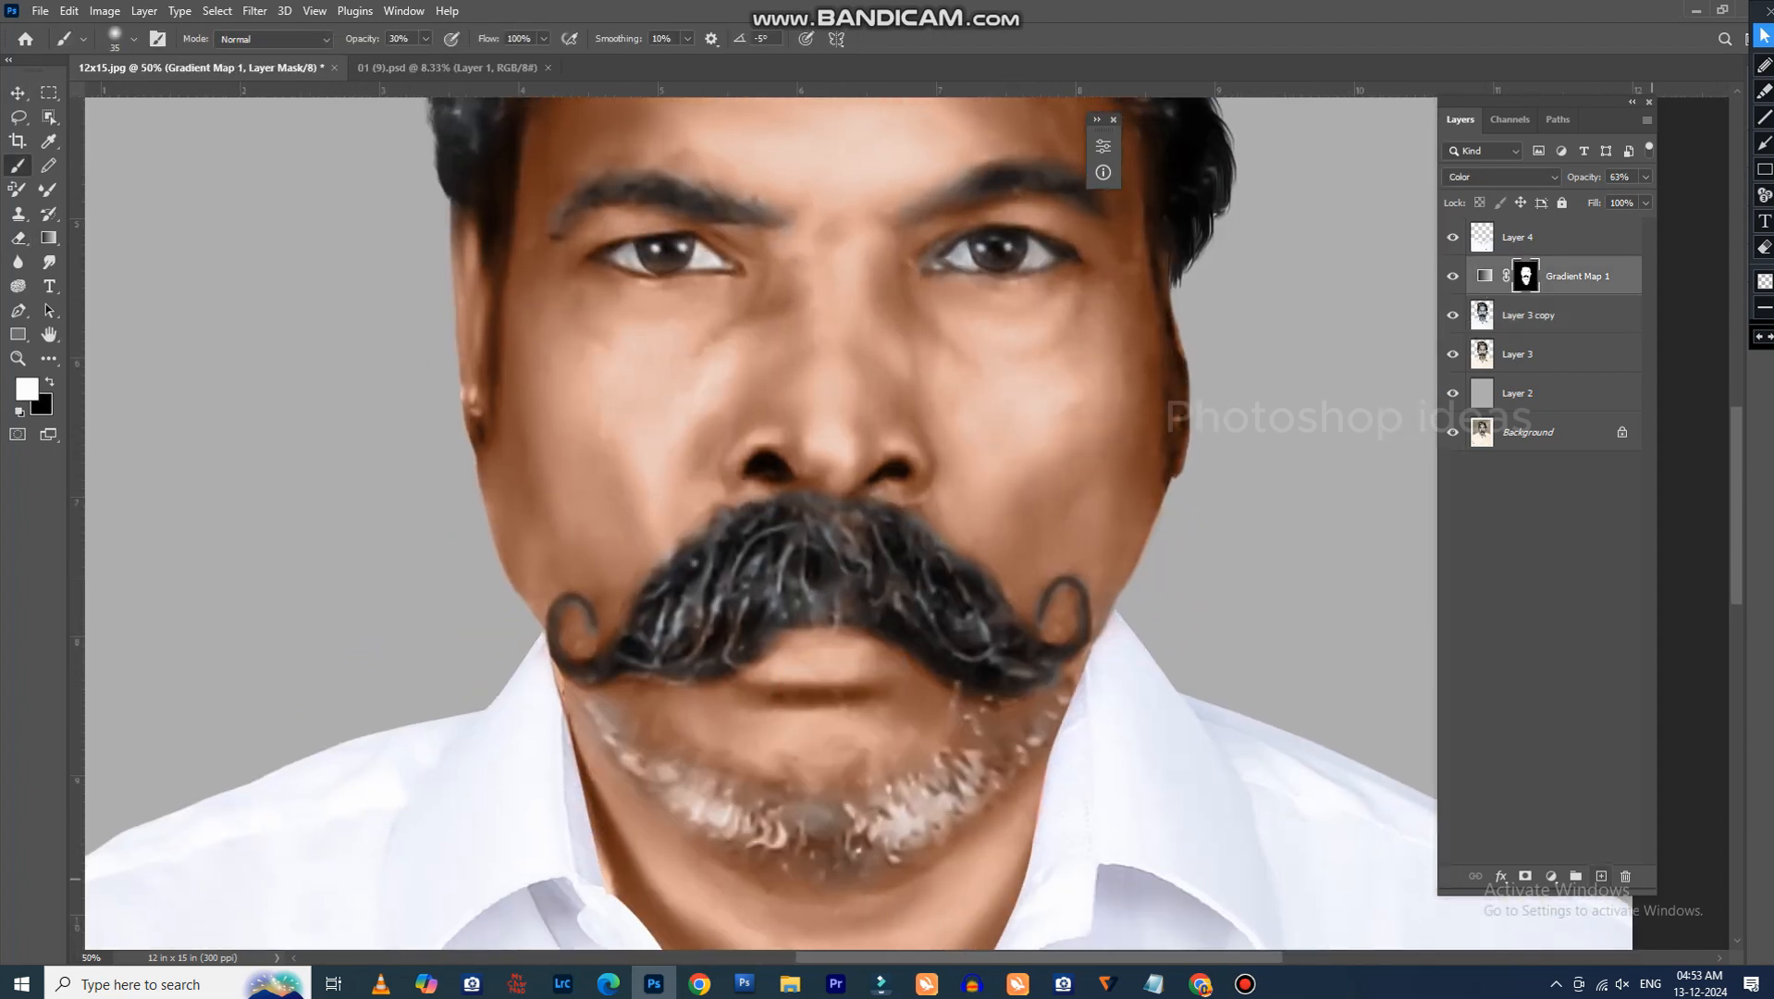
click(1601, 876)
click(27, 388)
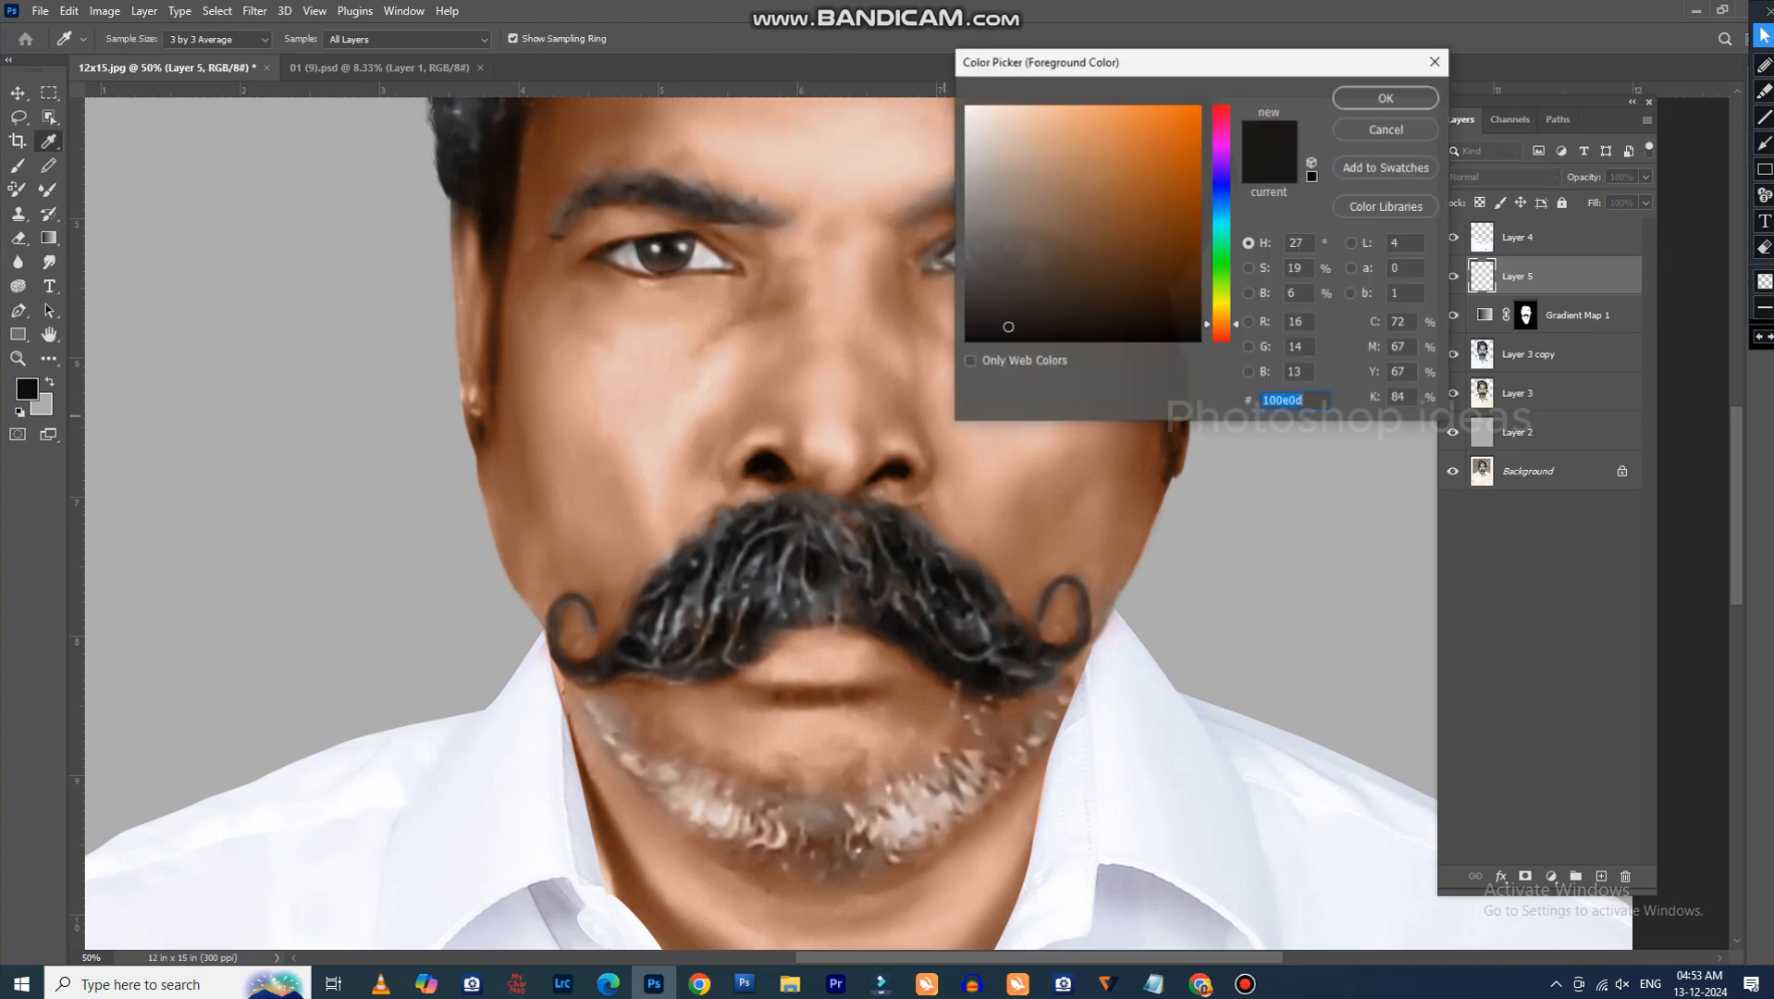
click(1221, 106)
click(1200, 106)
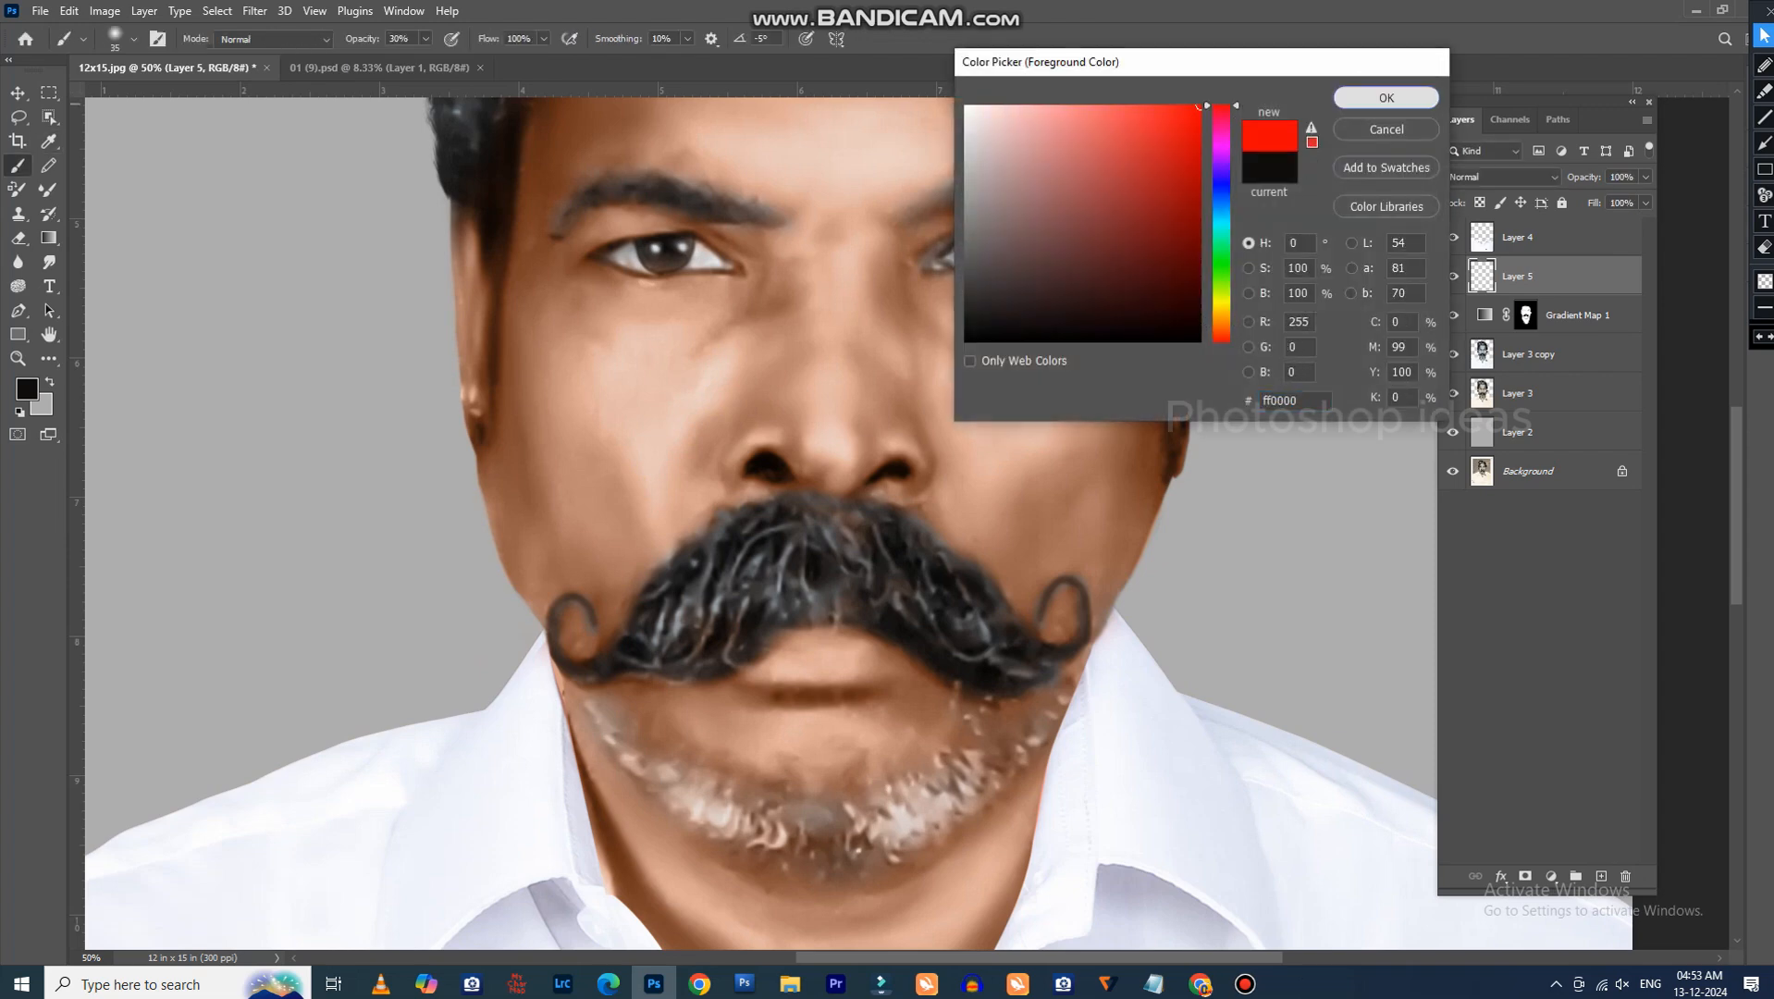
click(1386, 97)
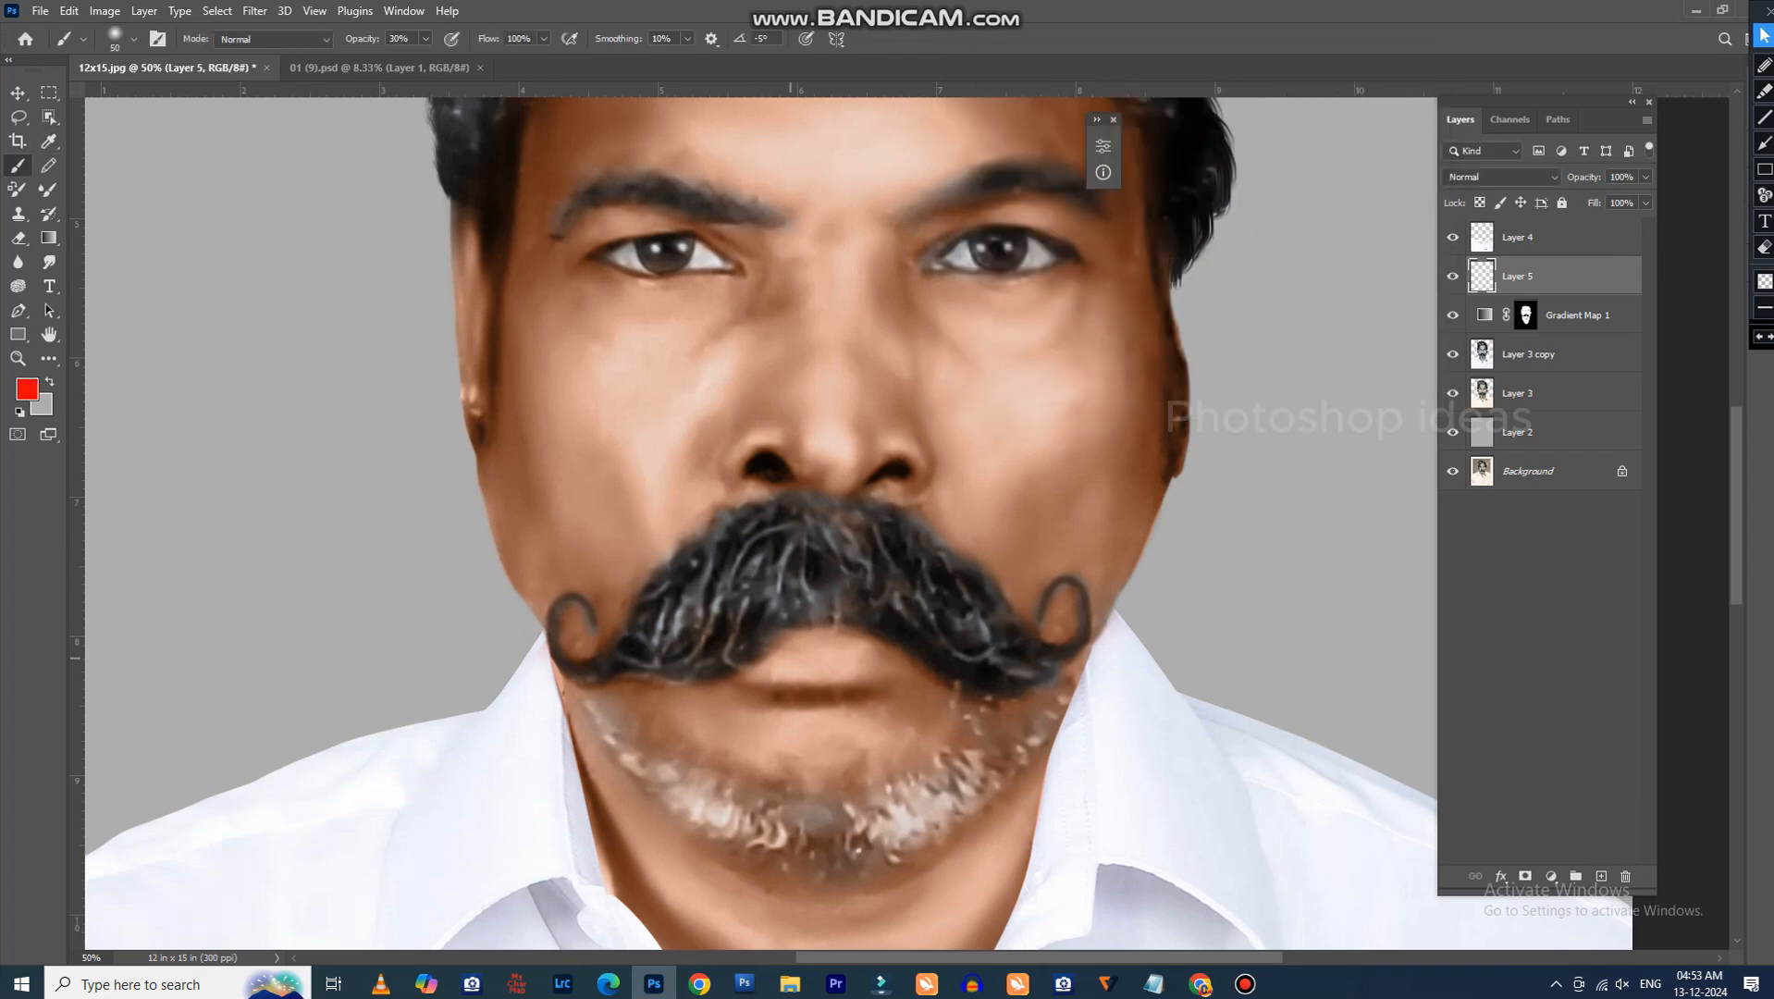
Tint the man's lips red on Layer 5 using a soft brush of size 125 at 13% opacity.
key(bracketright)
key(bracketright)
key(bracketright)
key(bracketright)
key(bracketright)
key(bracketright)
click(424, 38)
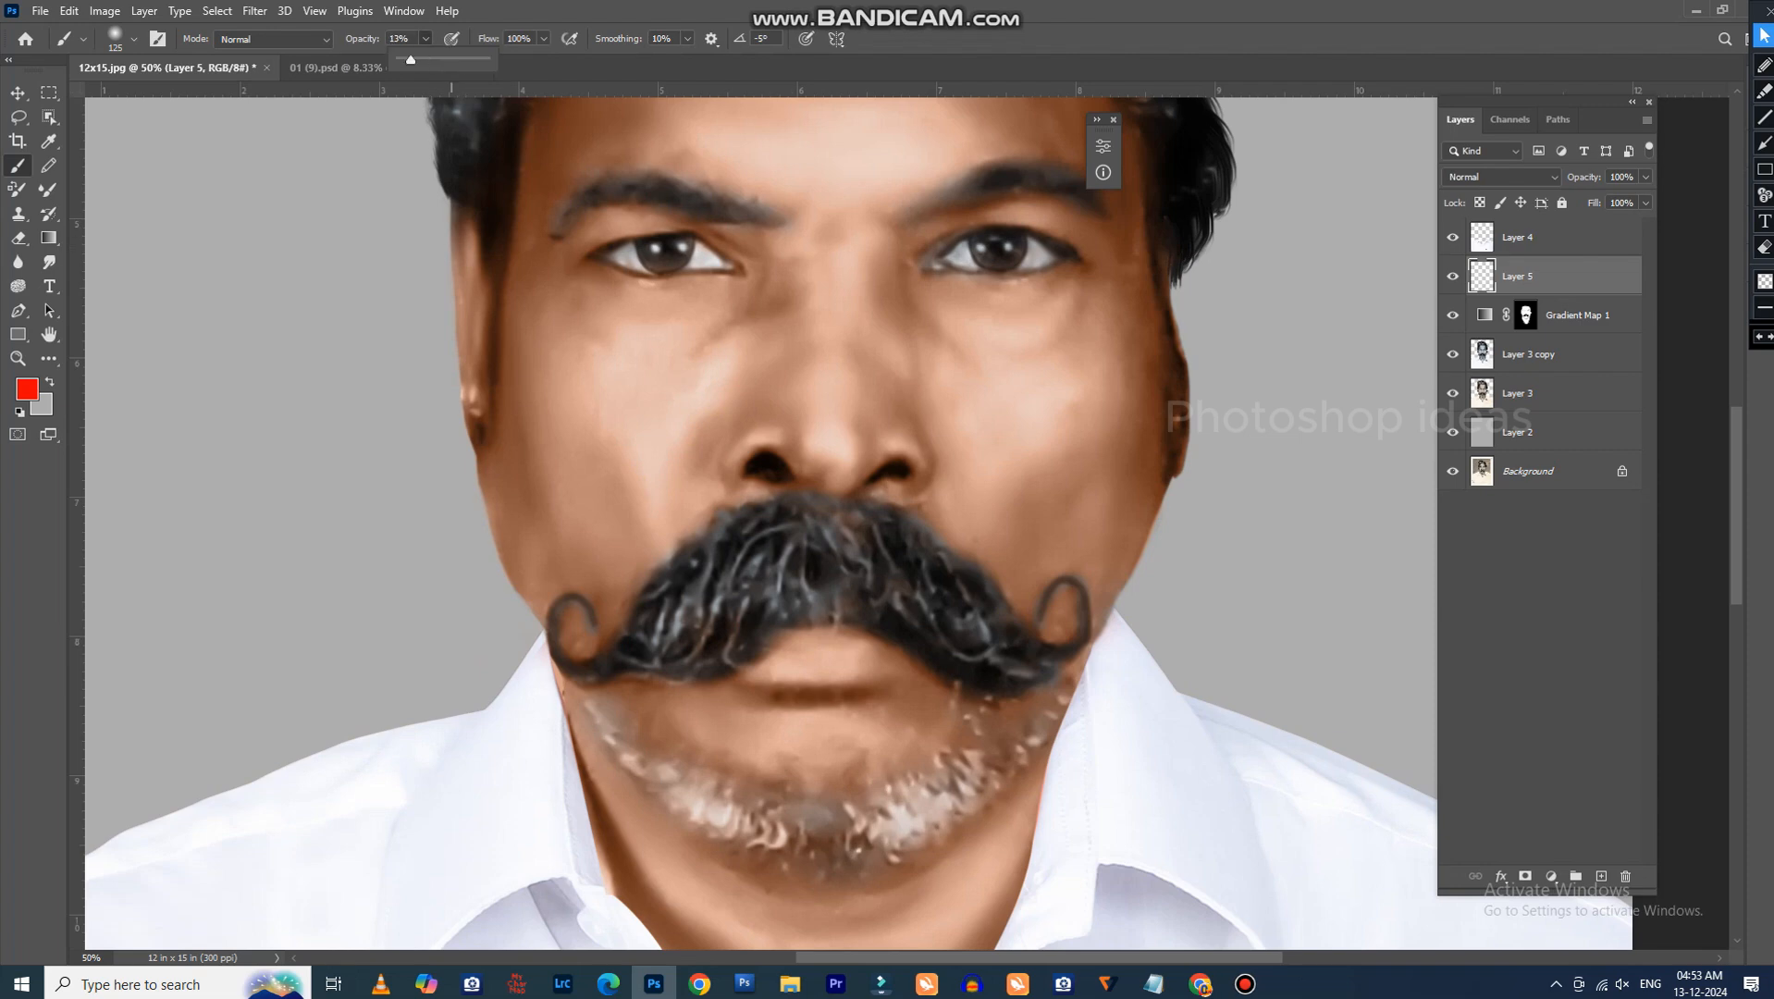
drag(776, 653, 852, 654)
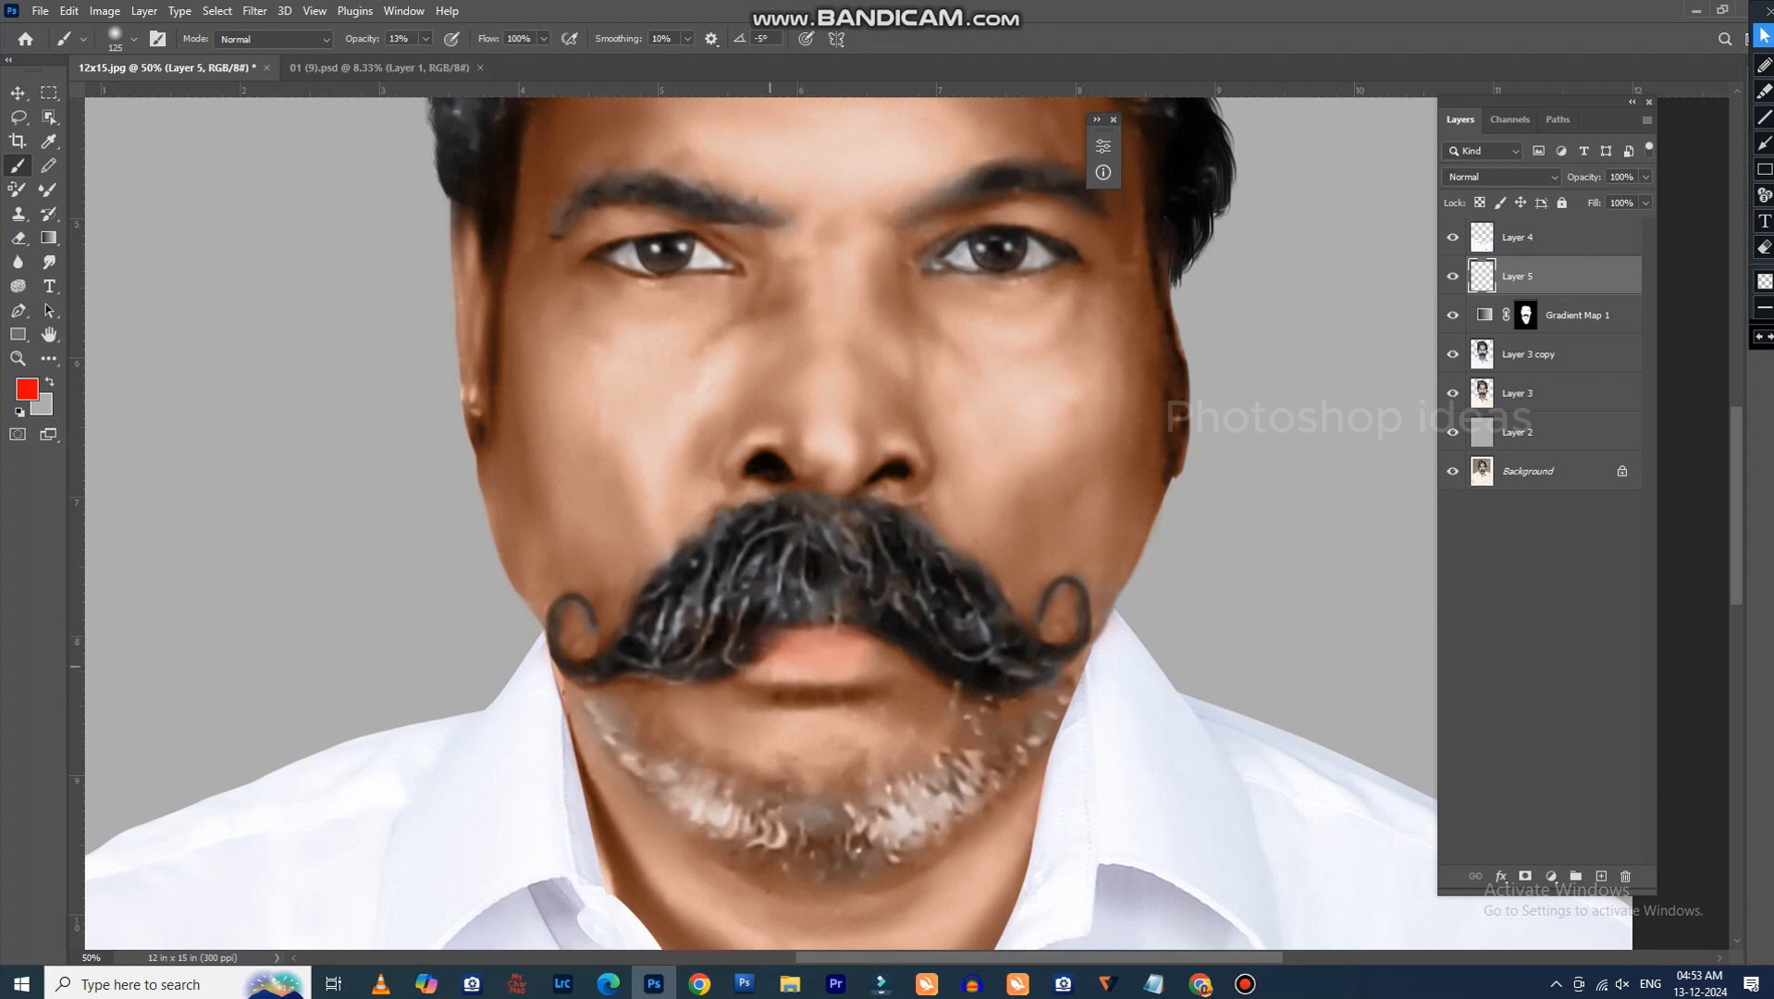
Select Layer 3 copy and activate the Smudge tool for the chin and neck area.
key(ctrl+minus)
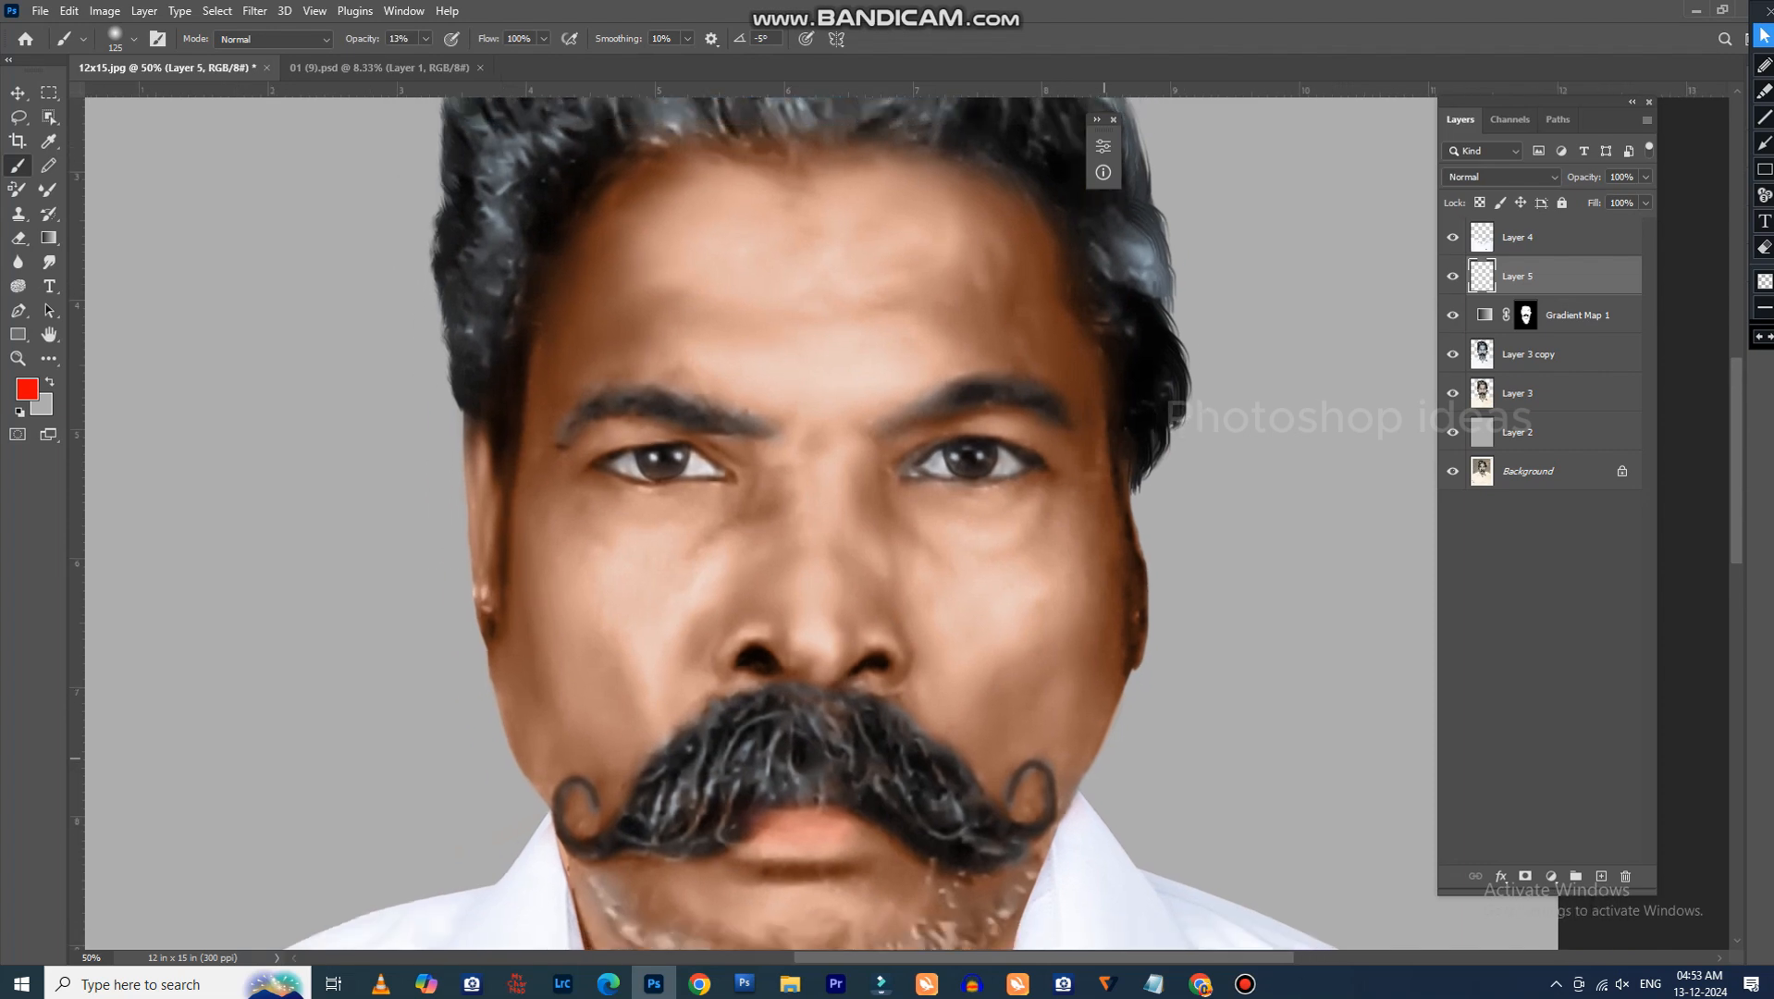
key(ctrl+minus)
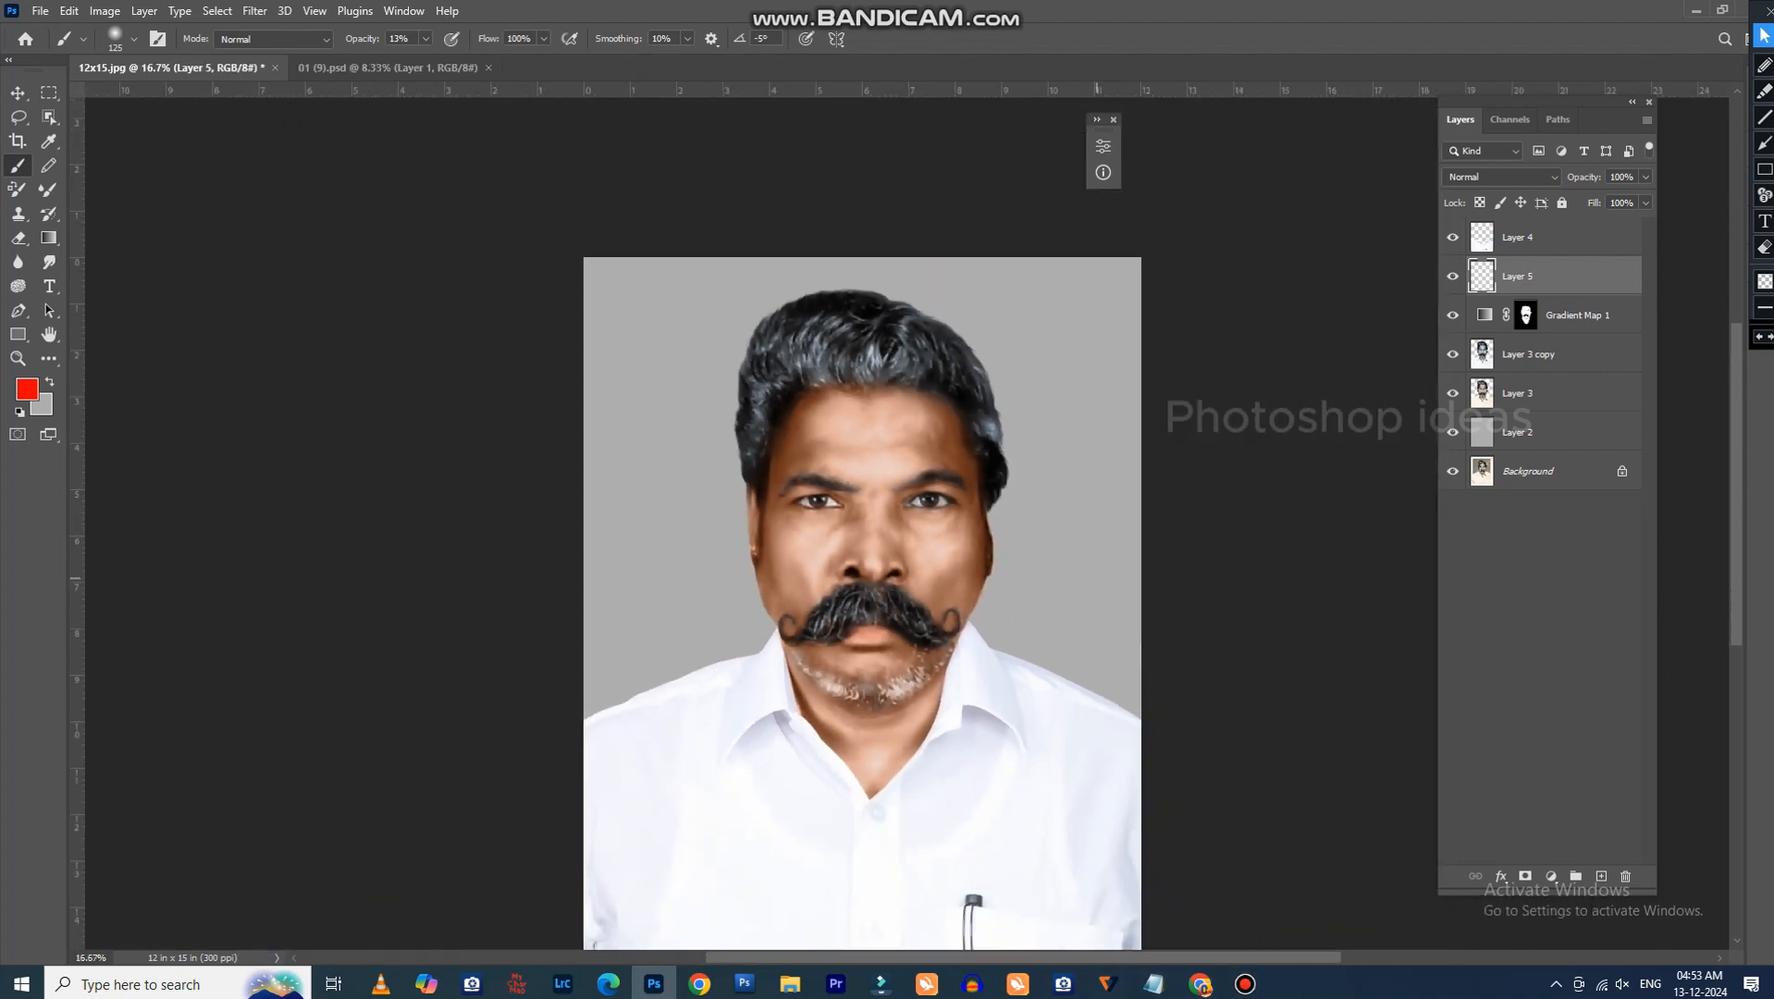
key(ctrl+plus)
key(ctrl+plus)
key(ctrl+plus)
key(ctrl+plus)
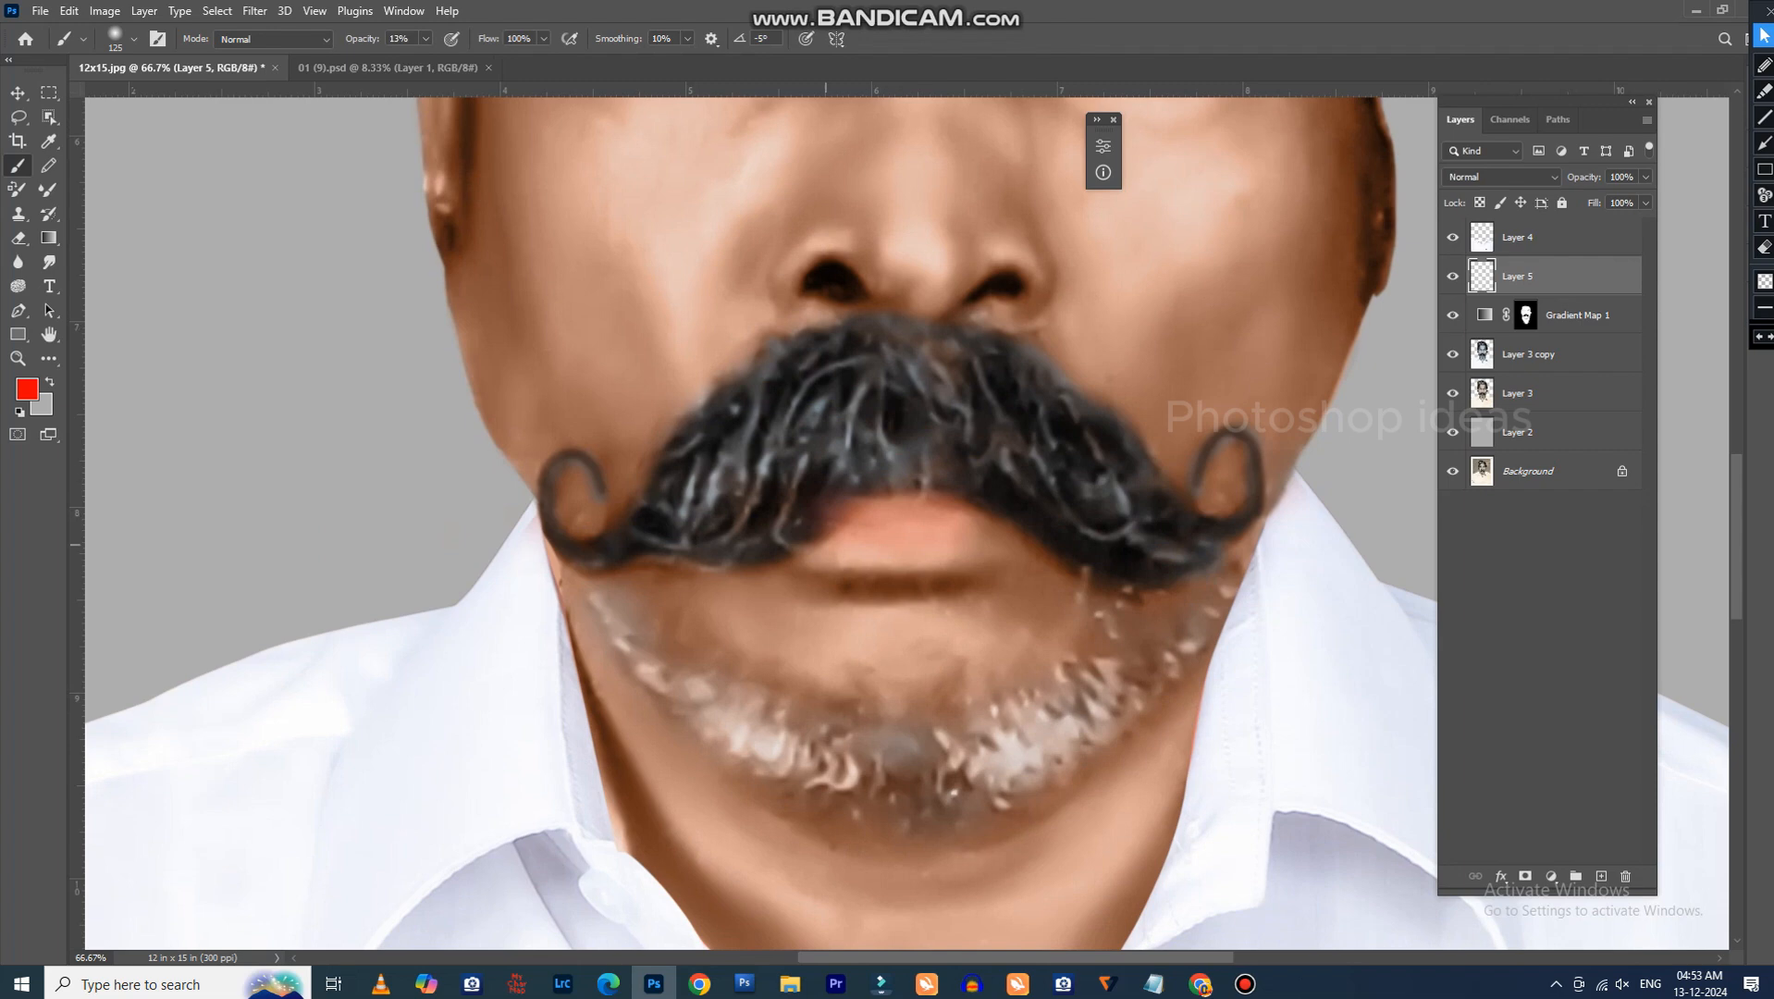
drag(826, 545, 871, 220)
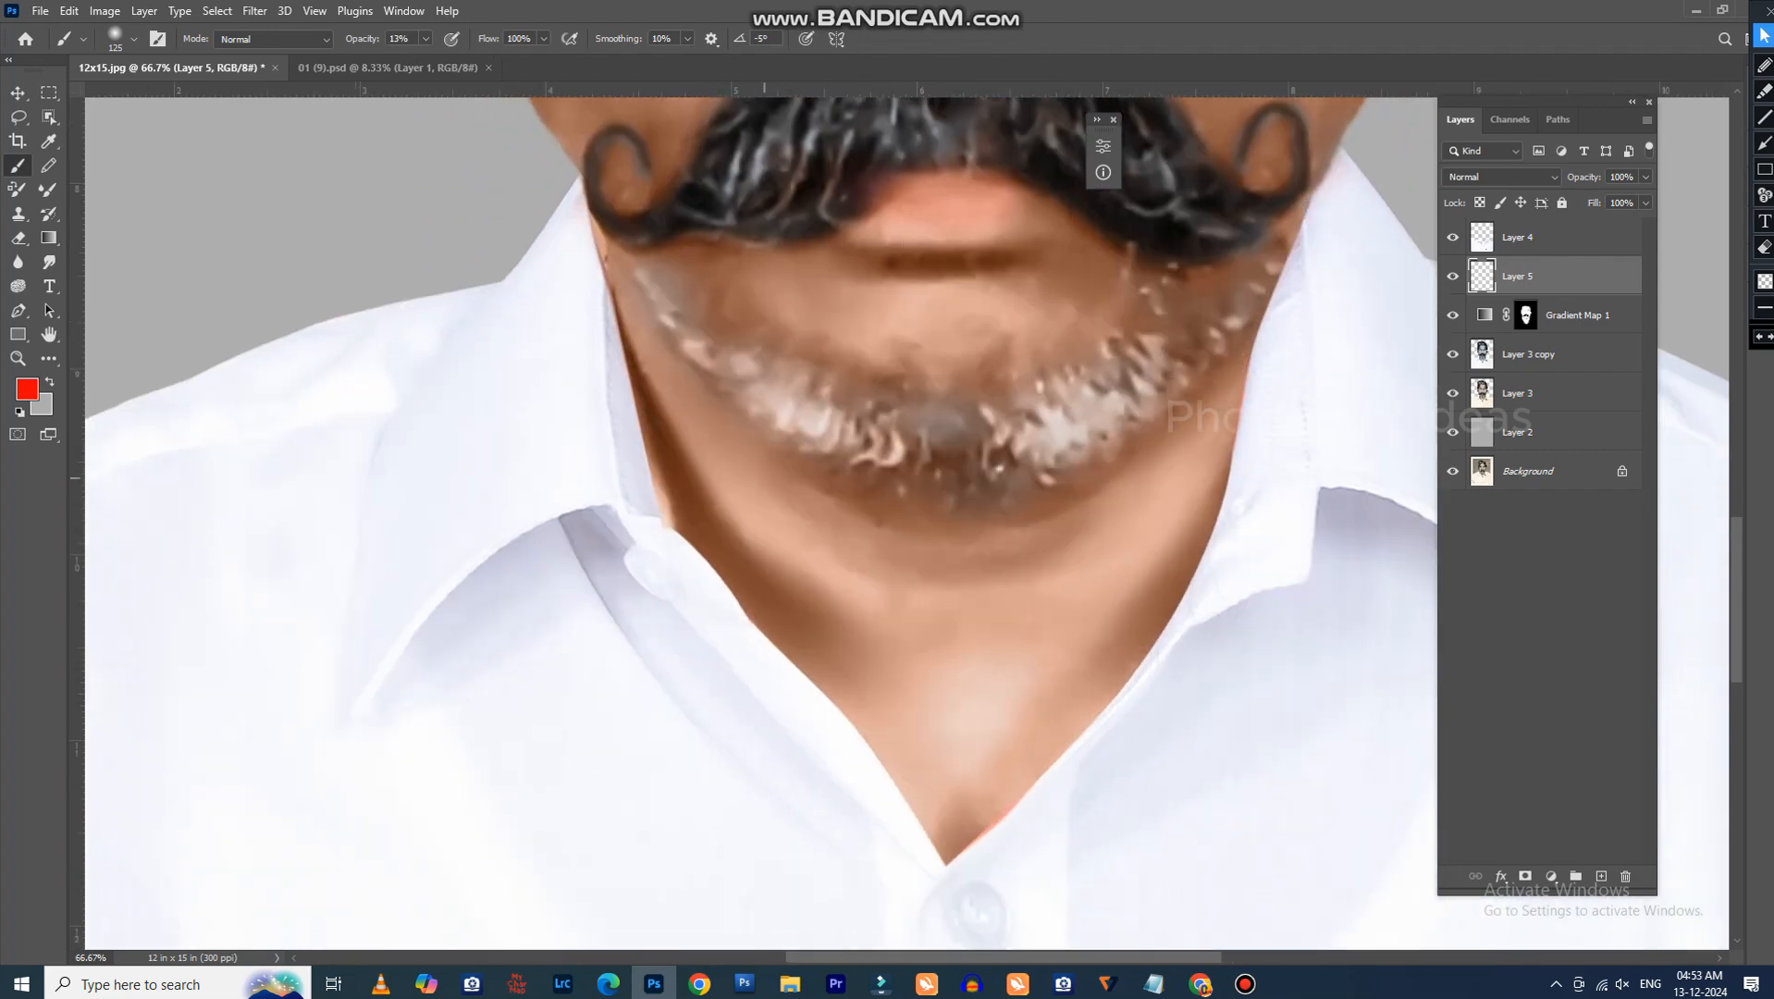
click(1529, 354)
click(49, 262)
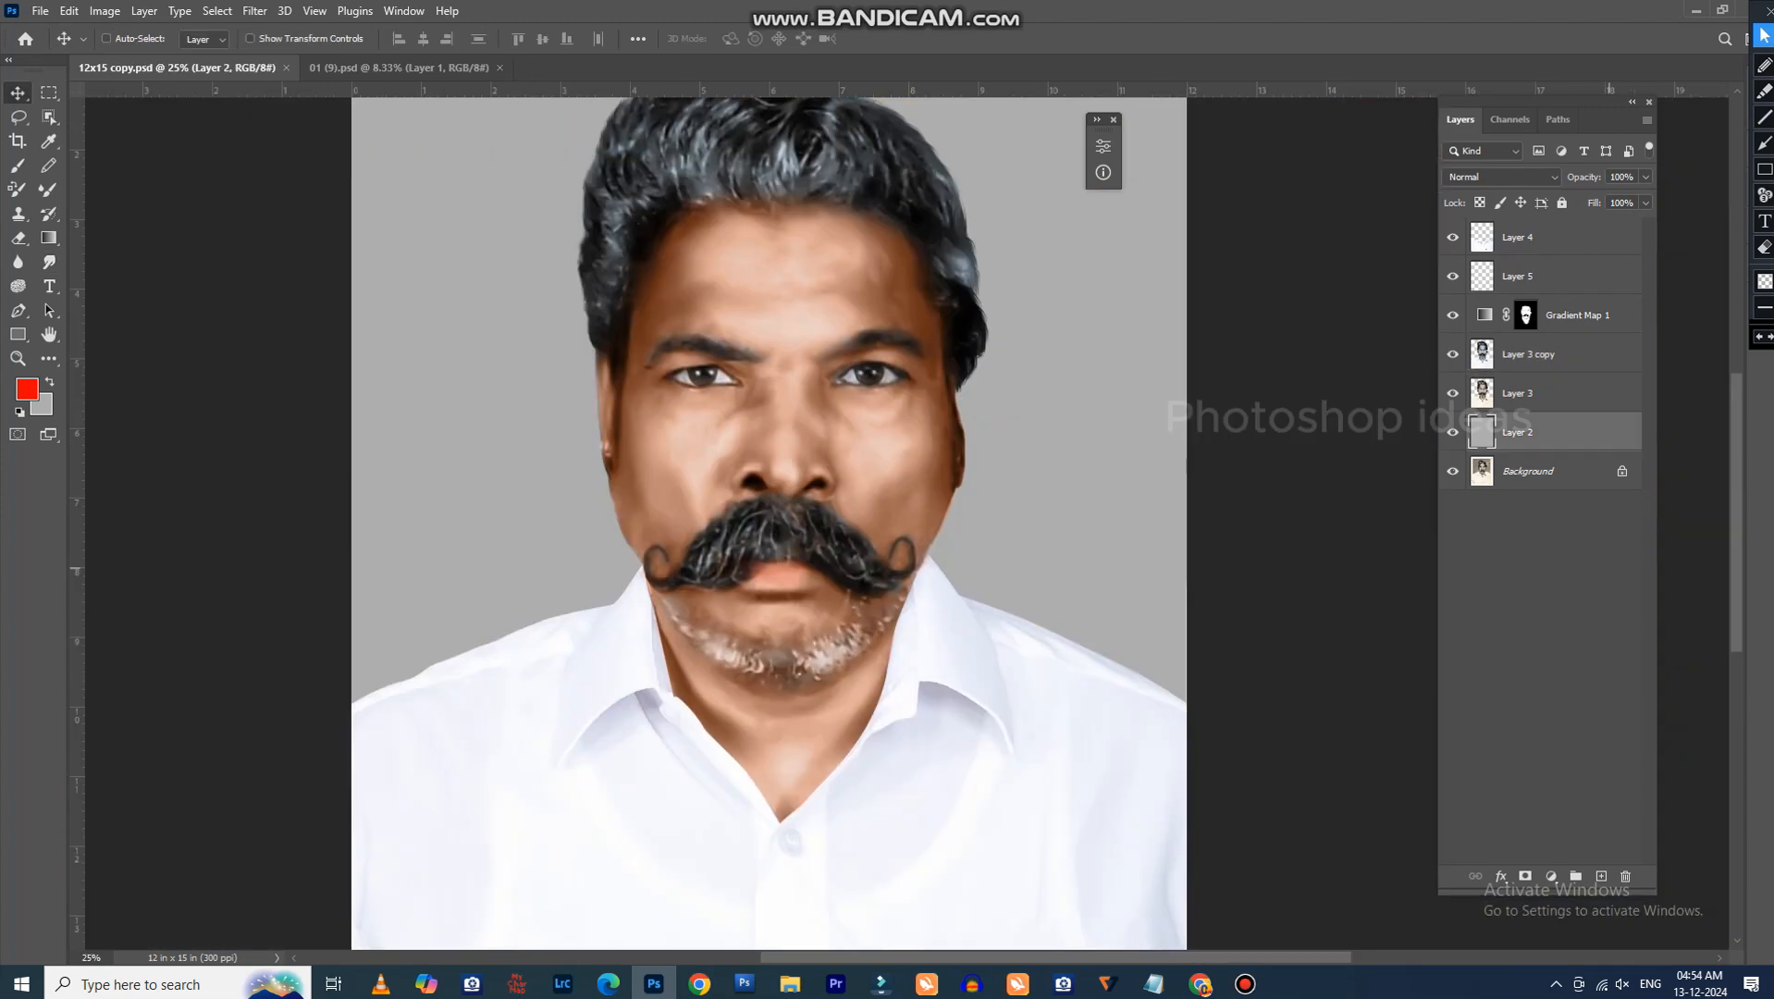
Fill Layer 2 with a radial gradient from the Blue_20 preset, drawn from the man's forehead down to the shirt bottom.
key(ctrl+minus)
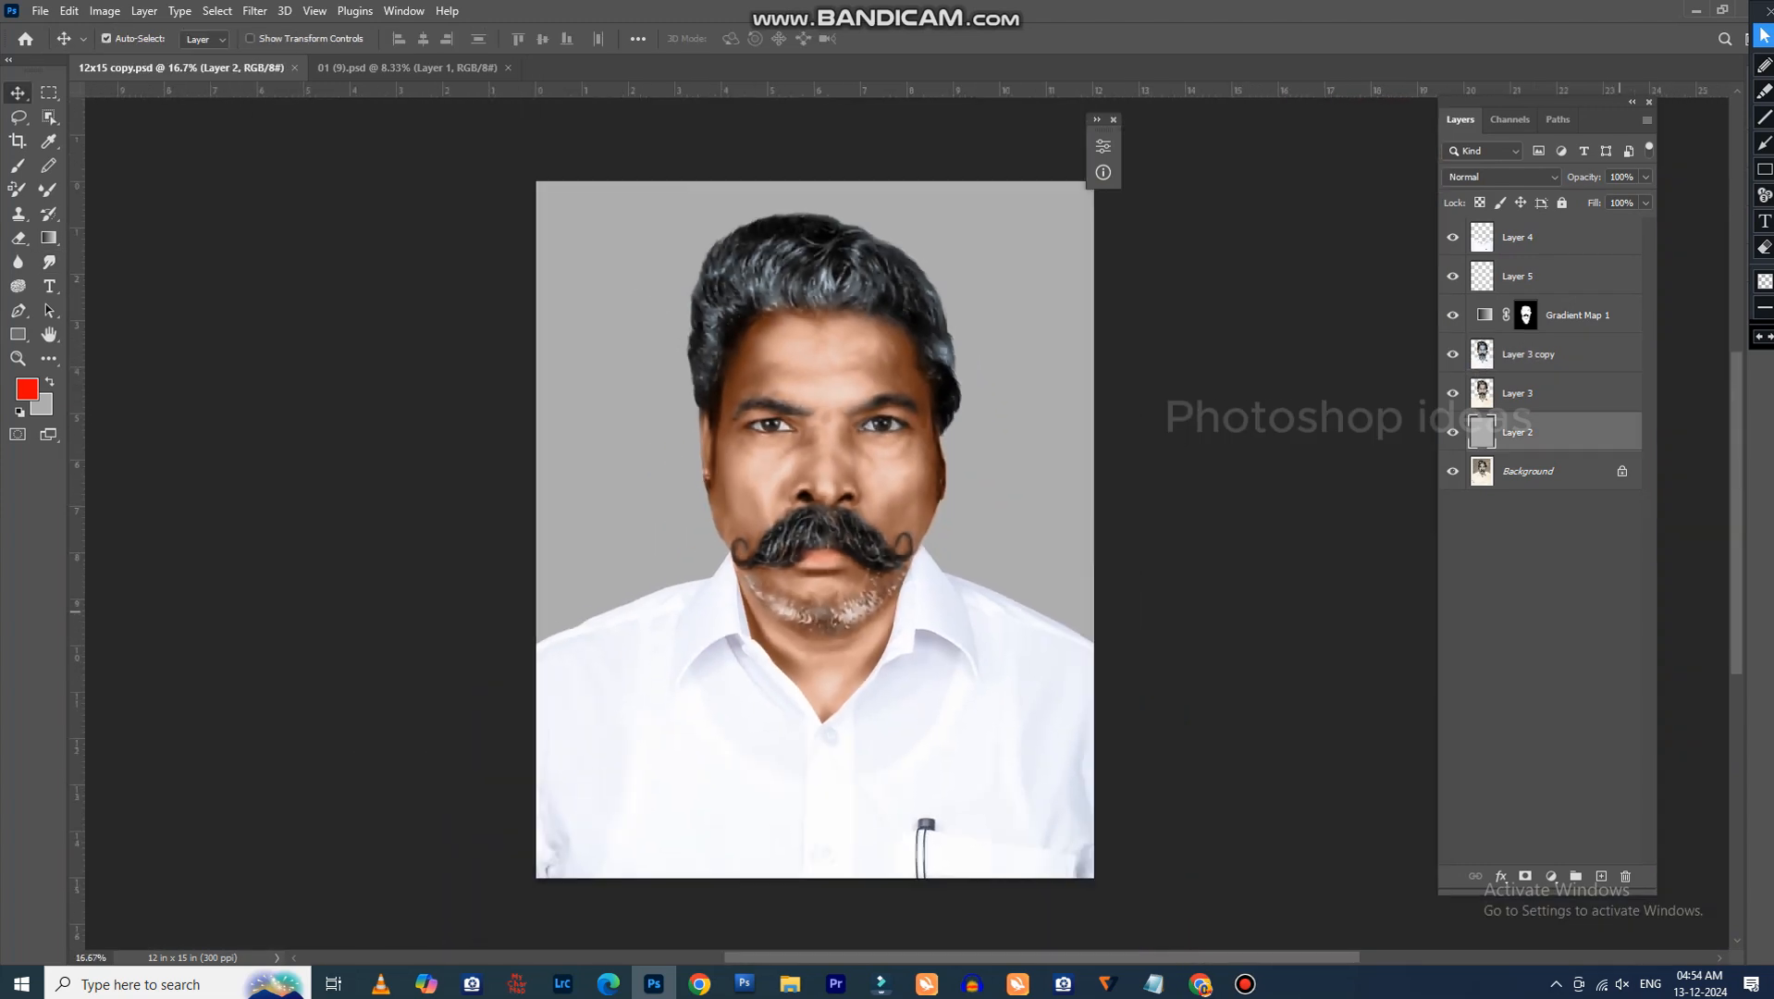
key(g)
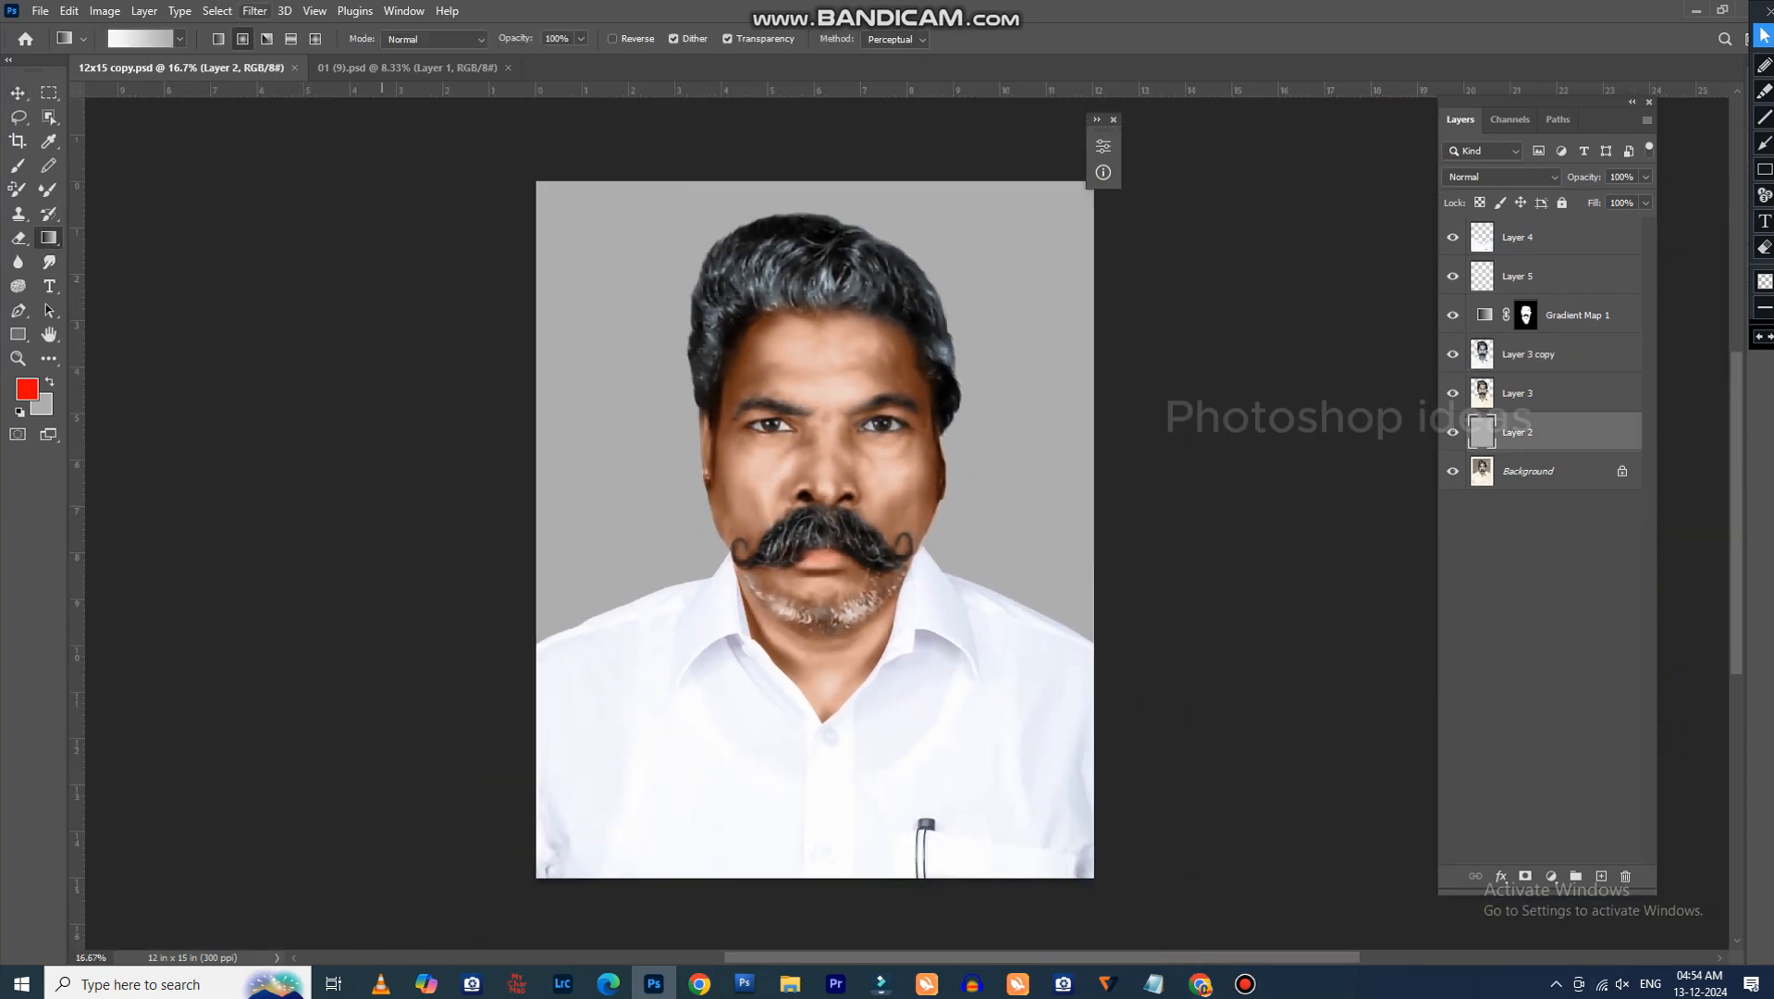
click(180, 39)
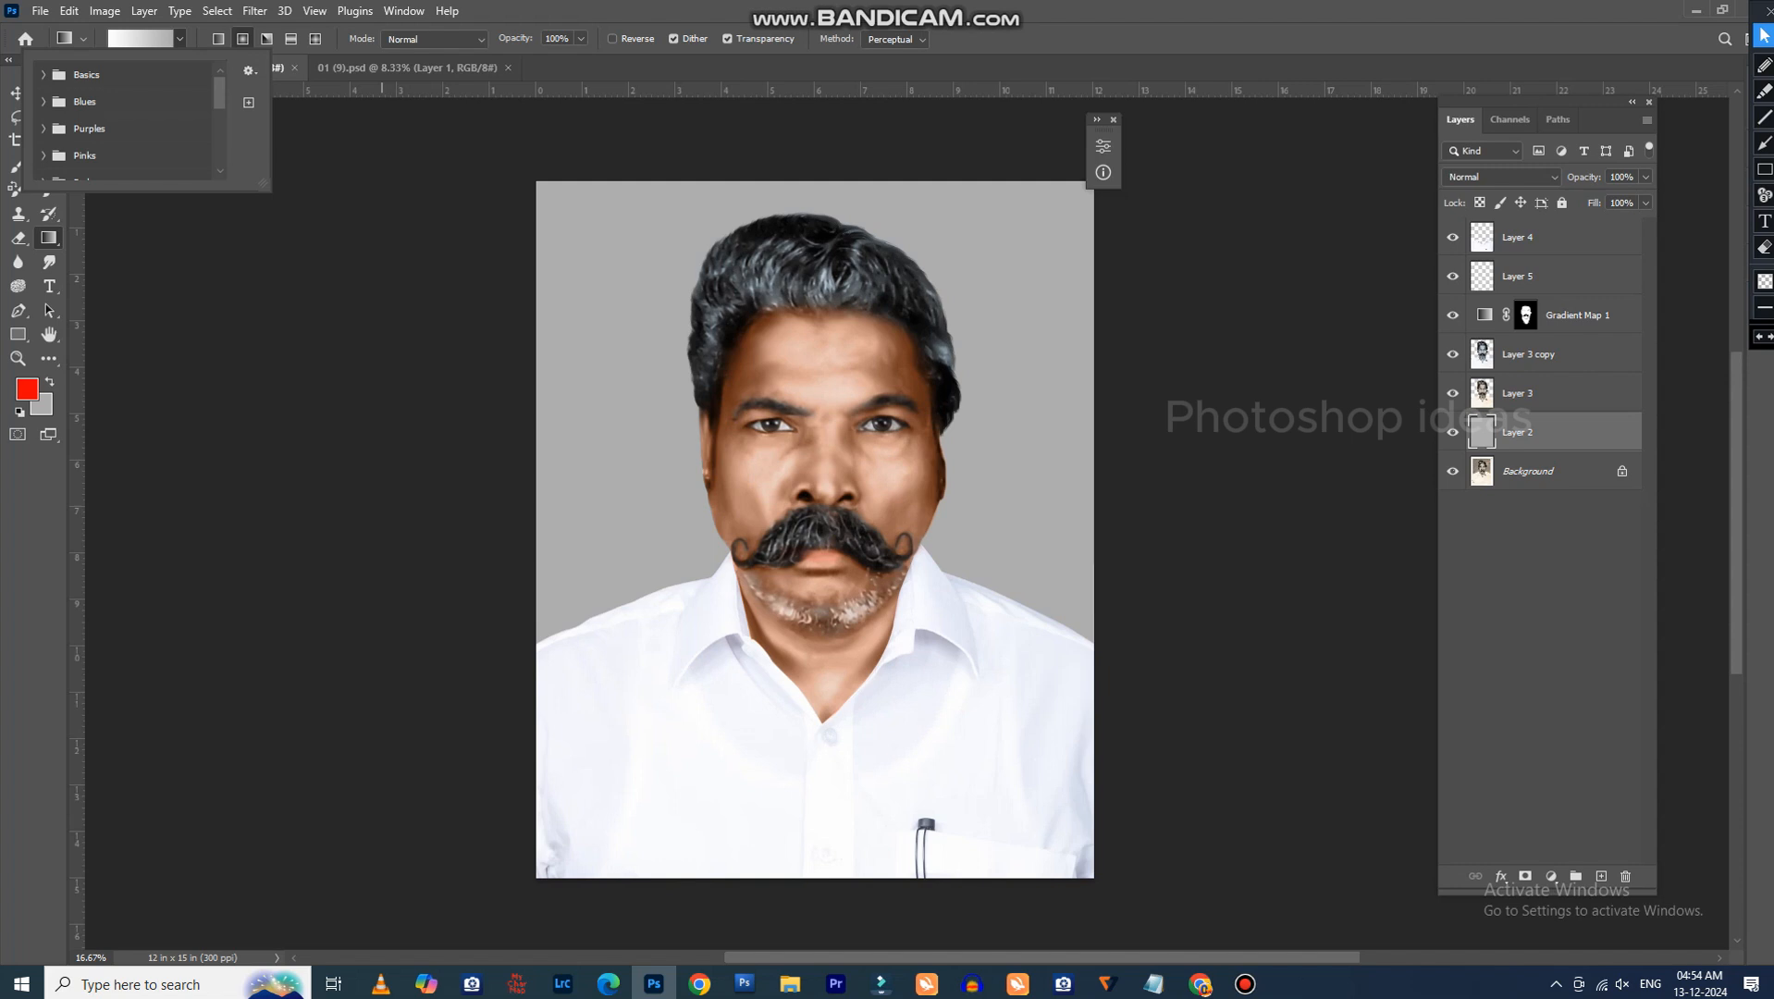
click(43, 102)
scroll(125, 120, down, 2)
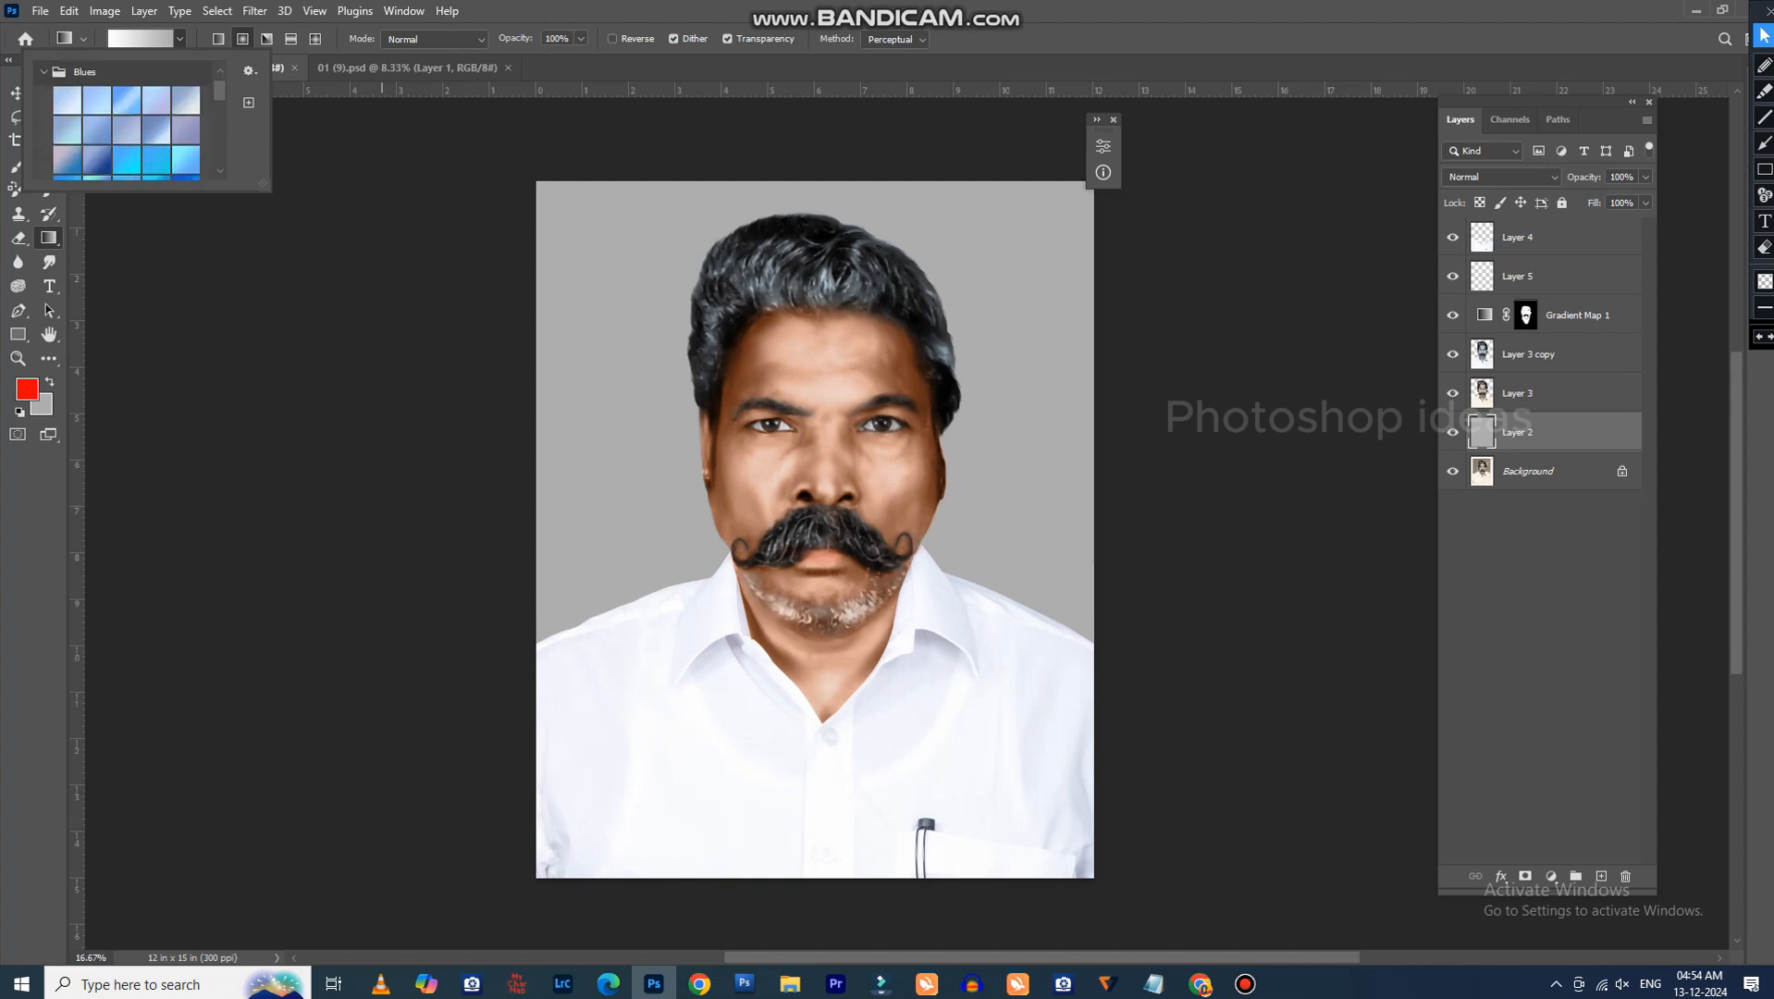
click(186, 160)
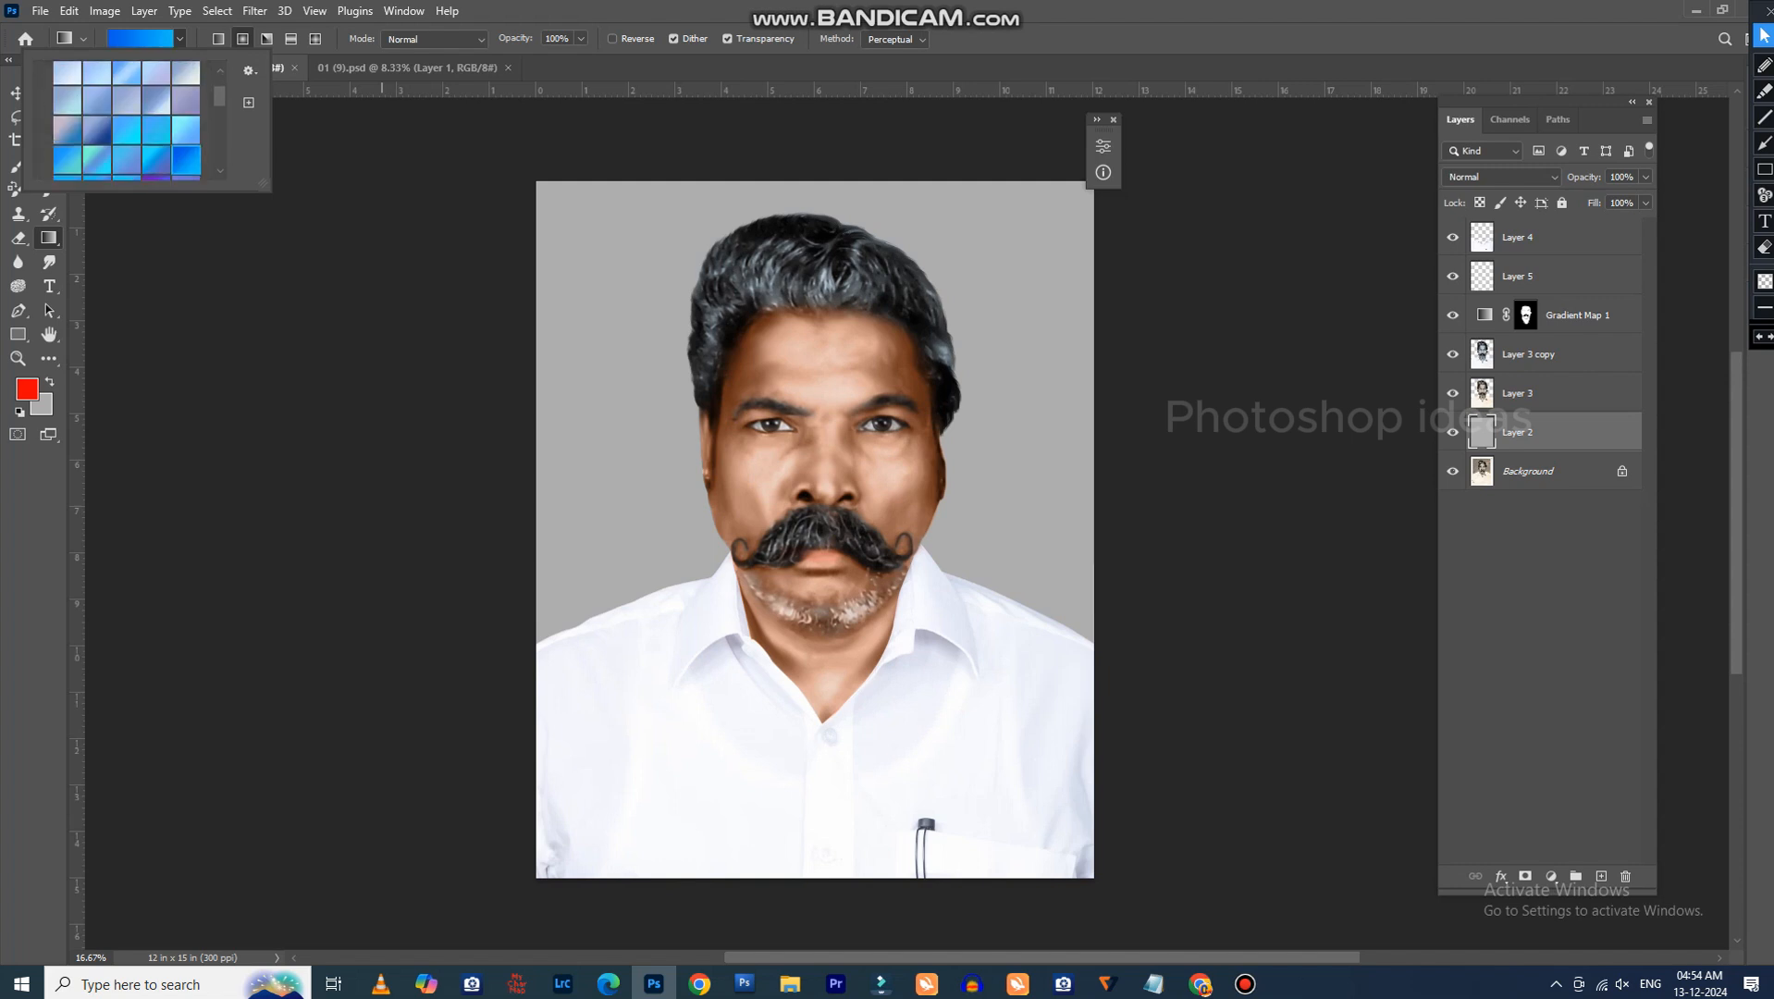
click(141, 38)
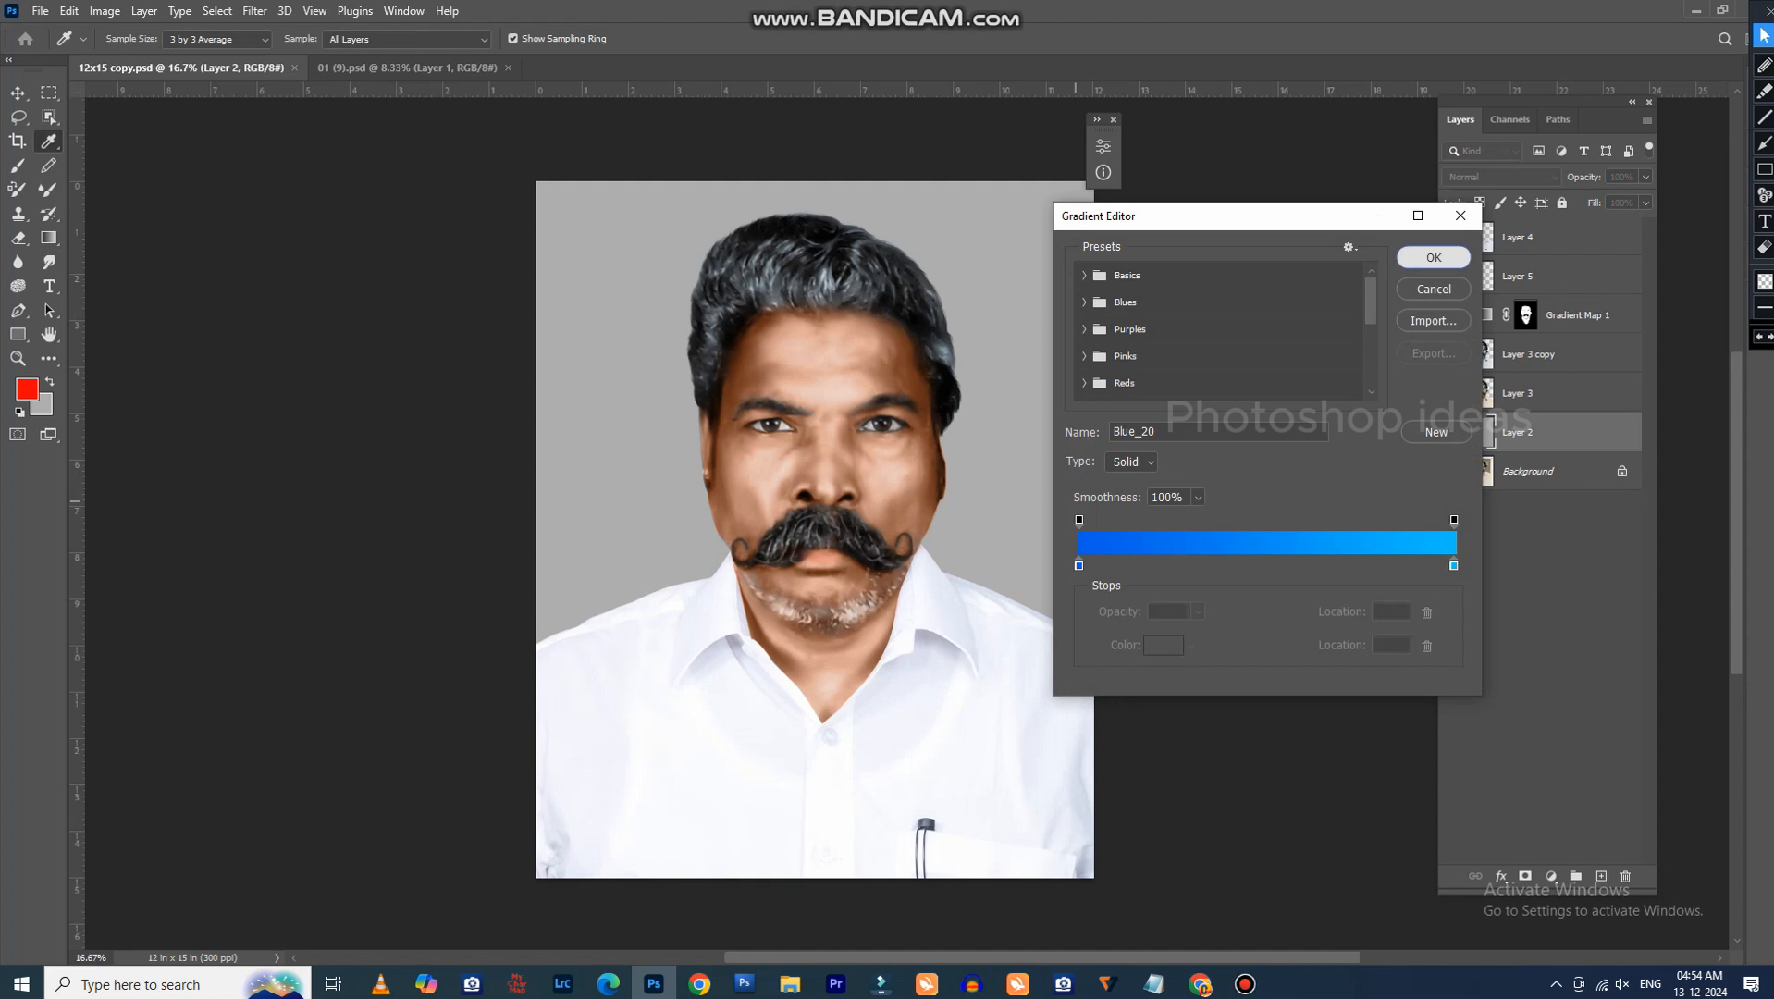
click(1434, 257)
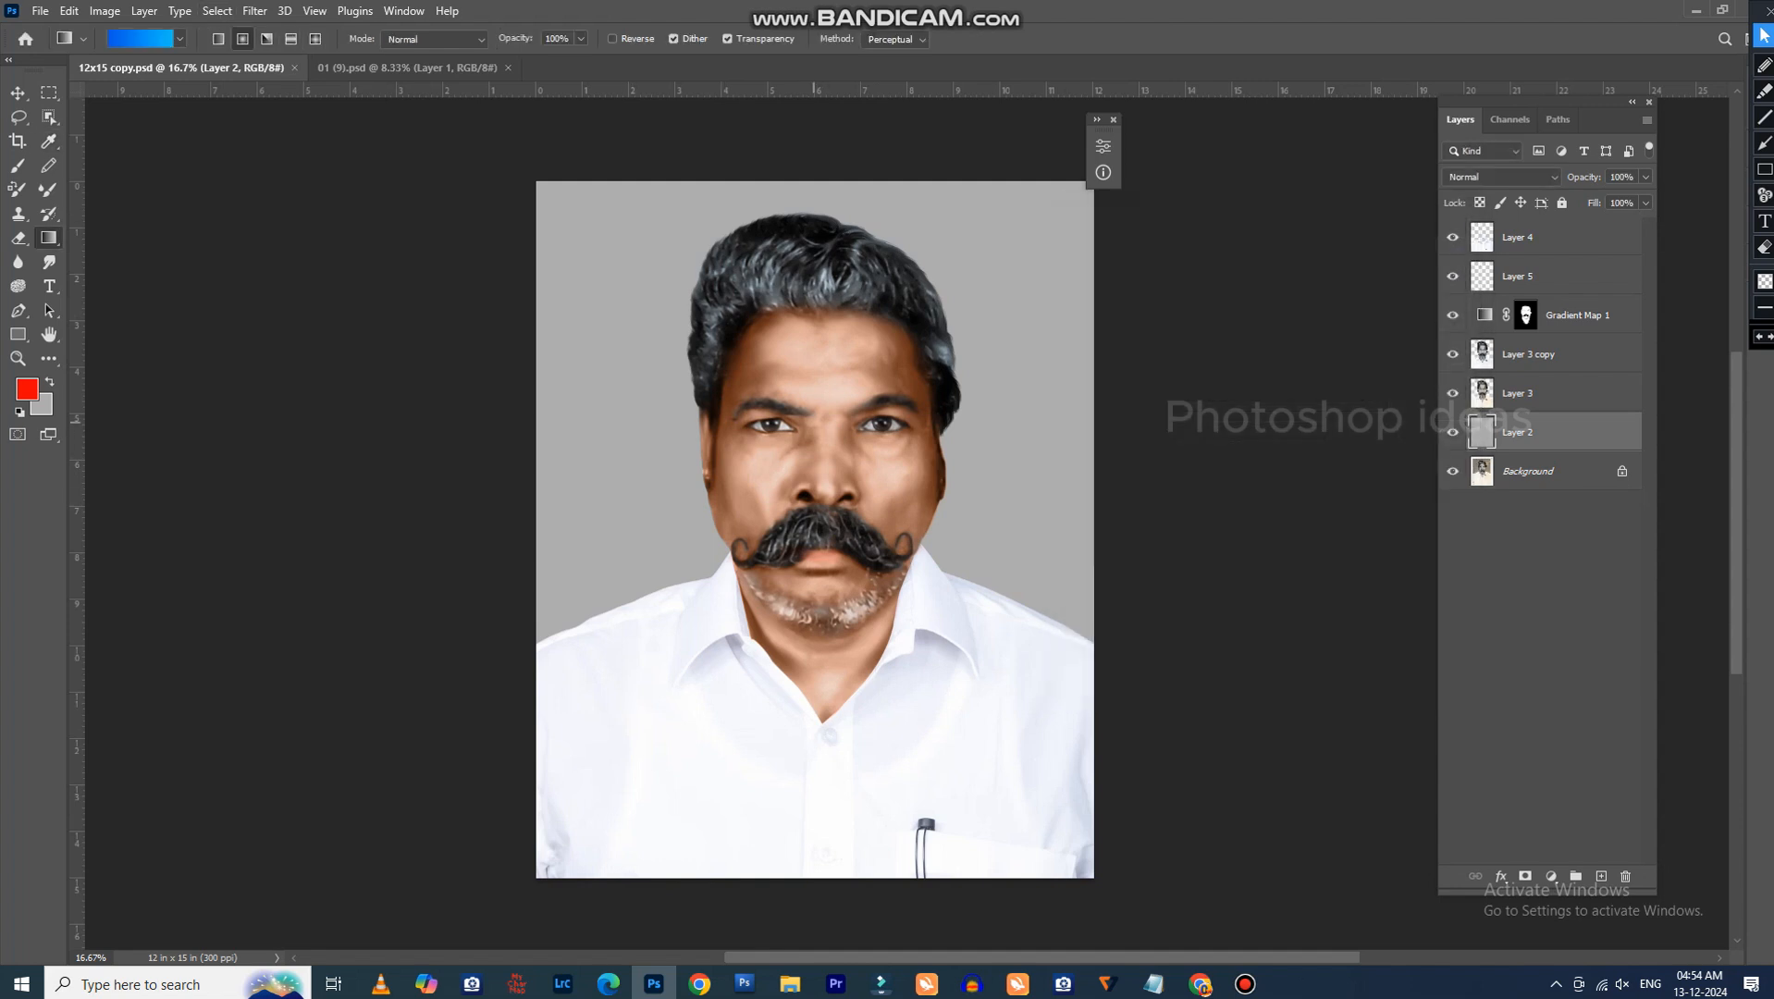
drag(810, 368, 818, 871)
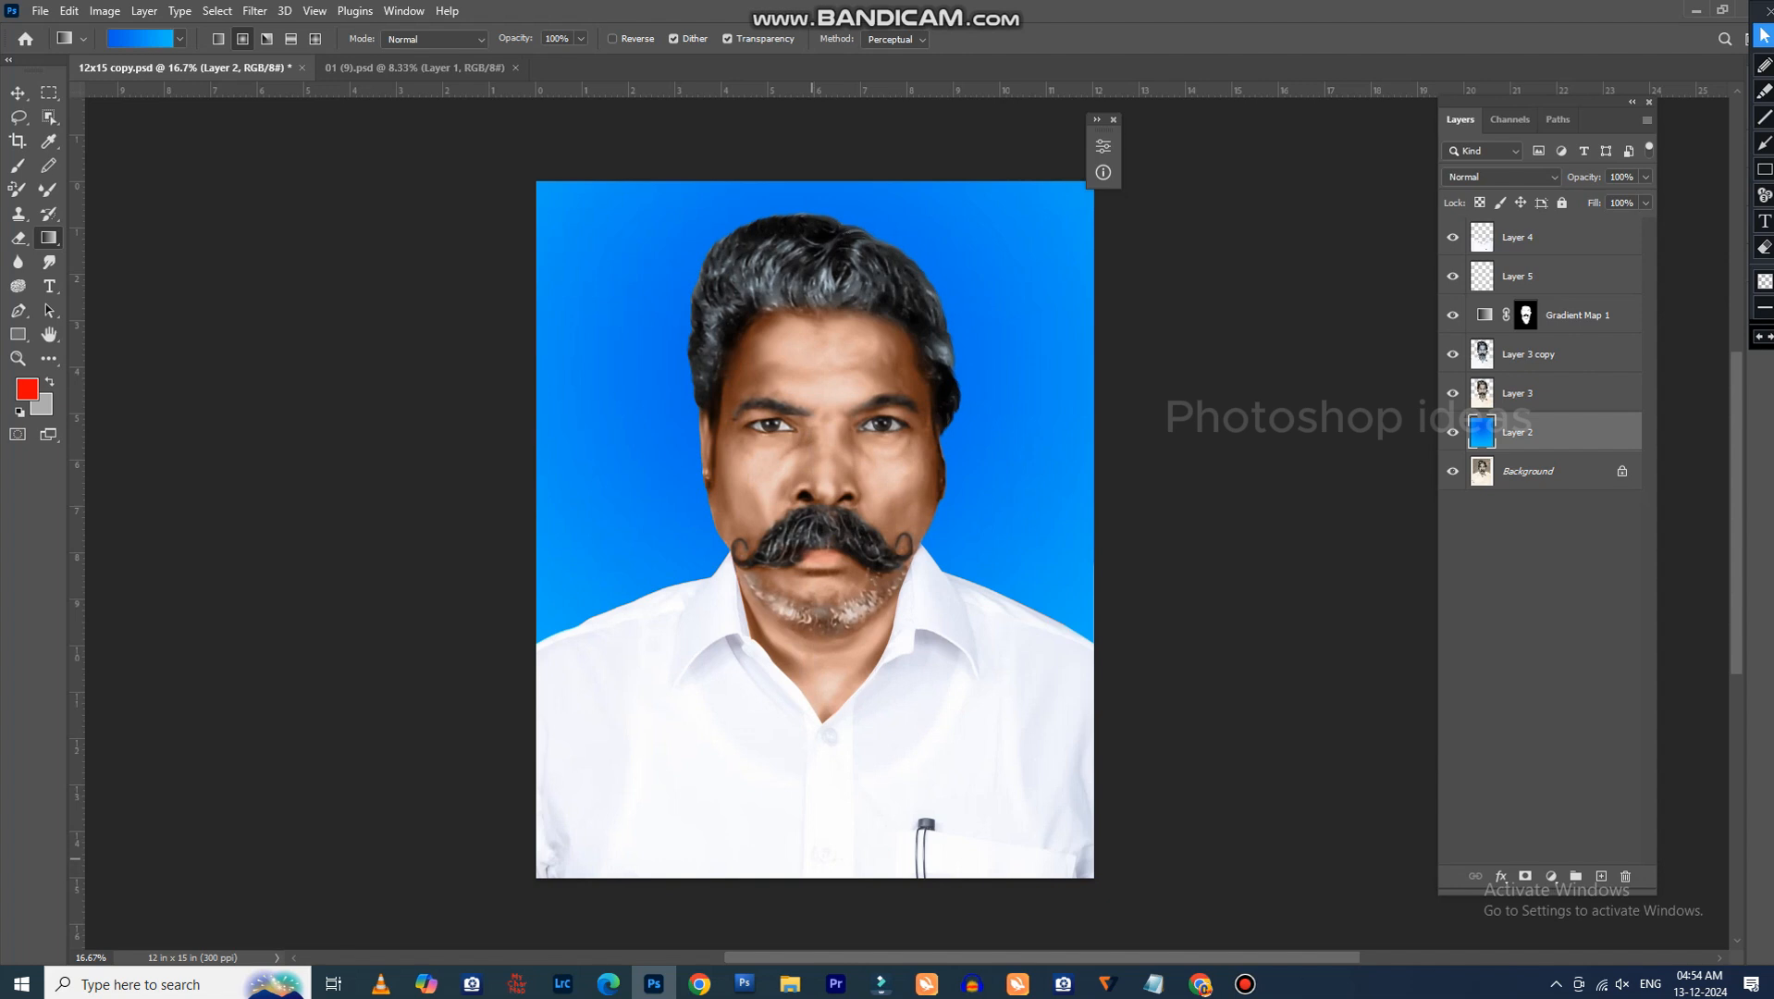
Undo the gradient fill, recolour the gradient's starting stop to a lighter, fully saturated blue and refill Layer 2.
key(ctrl+z)
click(139, 38)
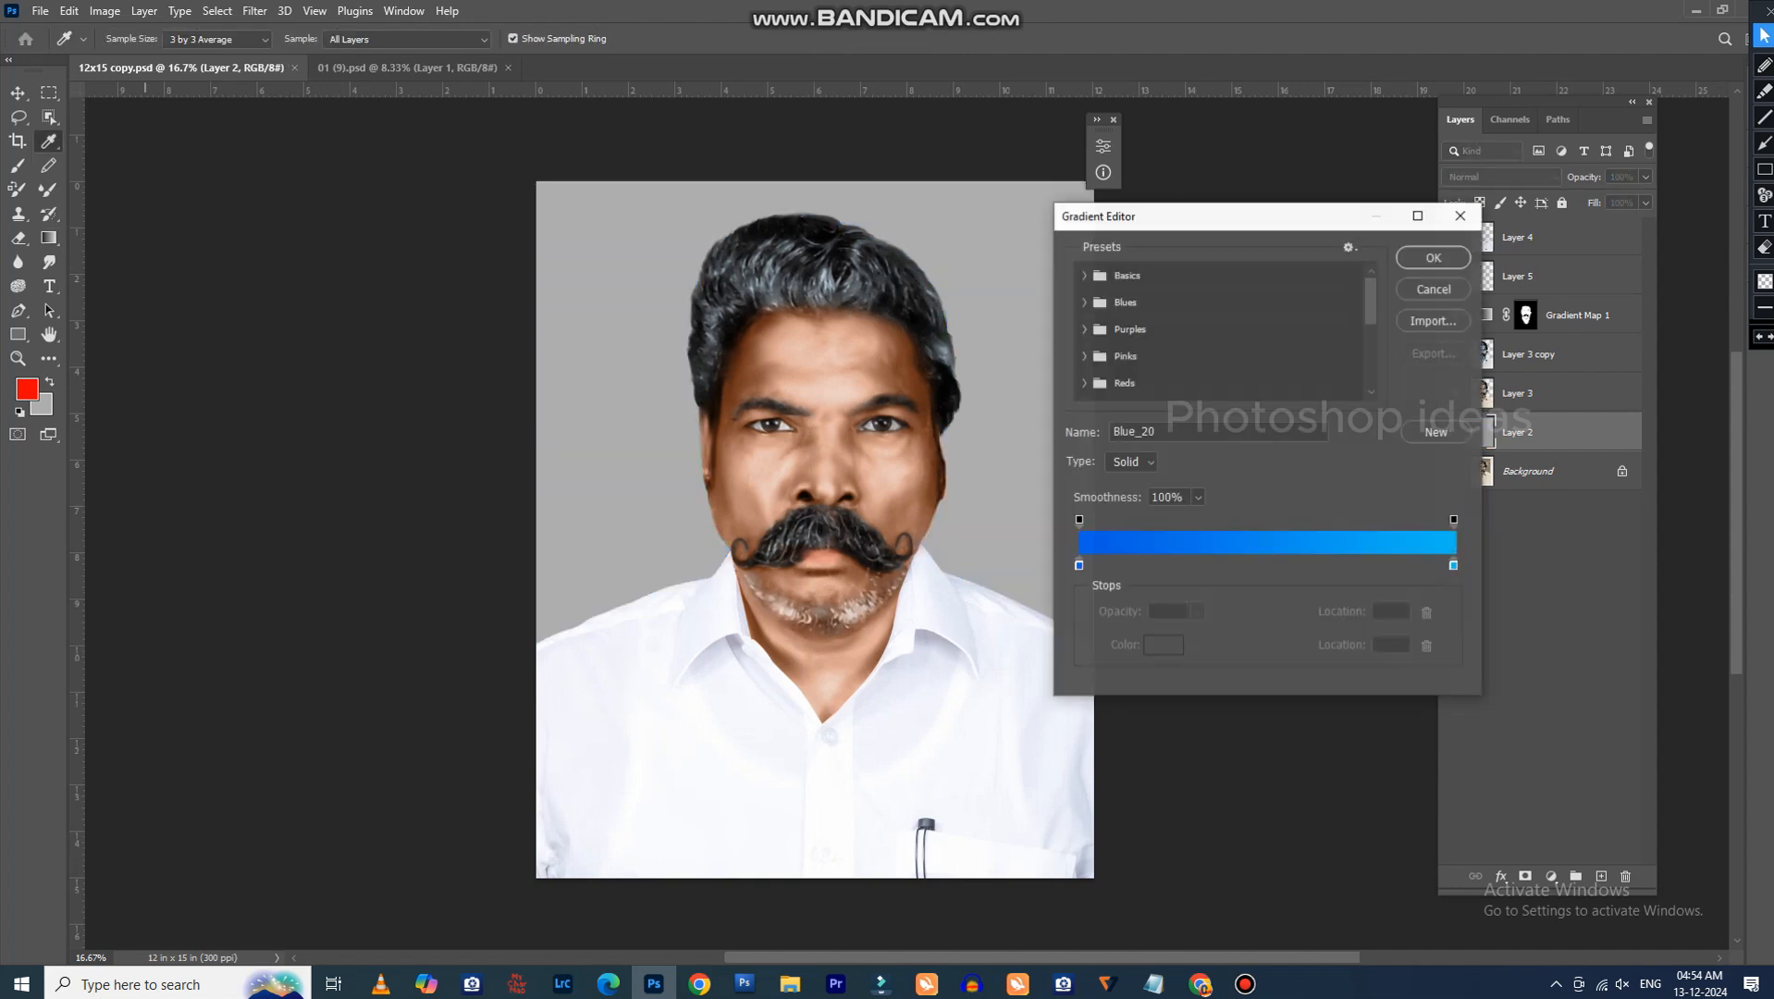
double_click(1079, 564)
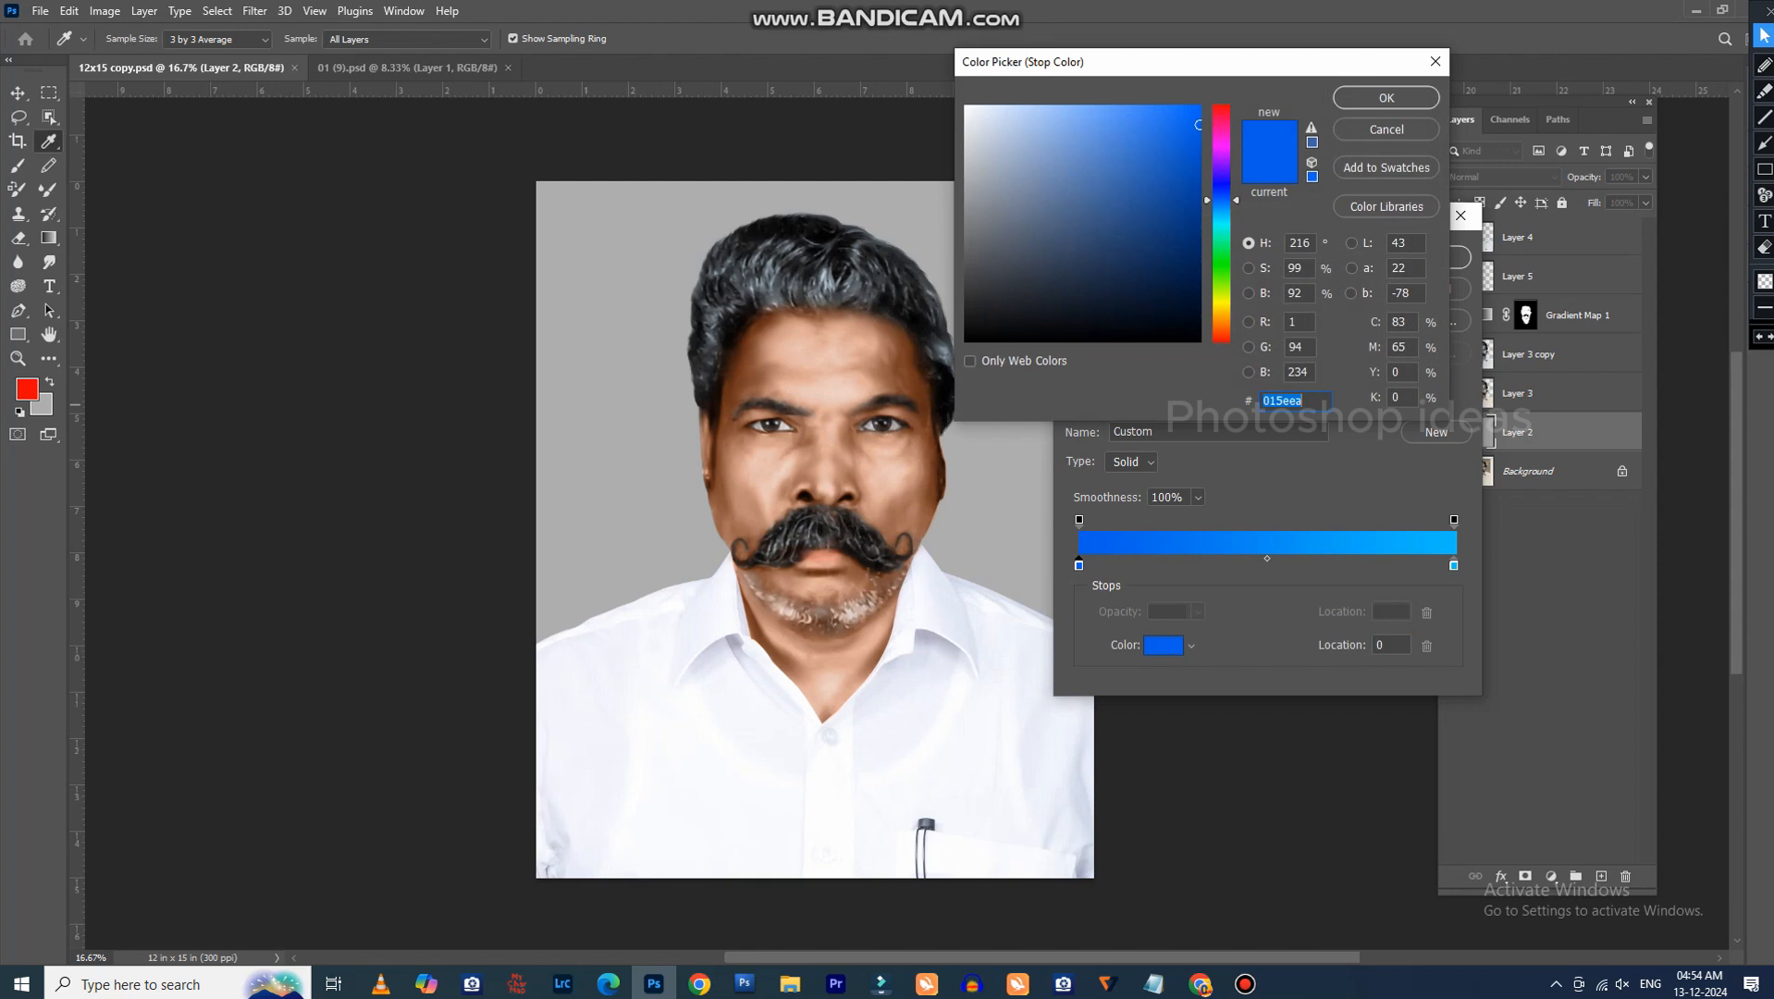
text(01dcea)
drag(1221, 221, 1222, 209)
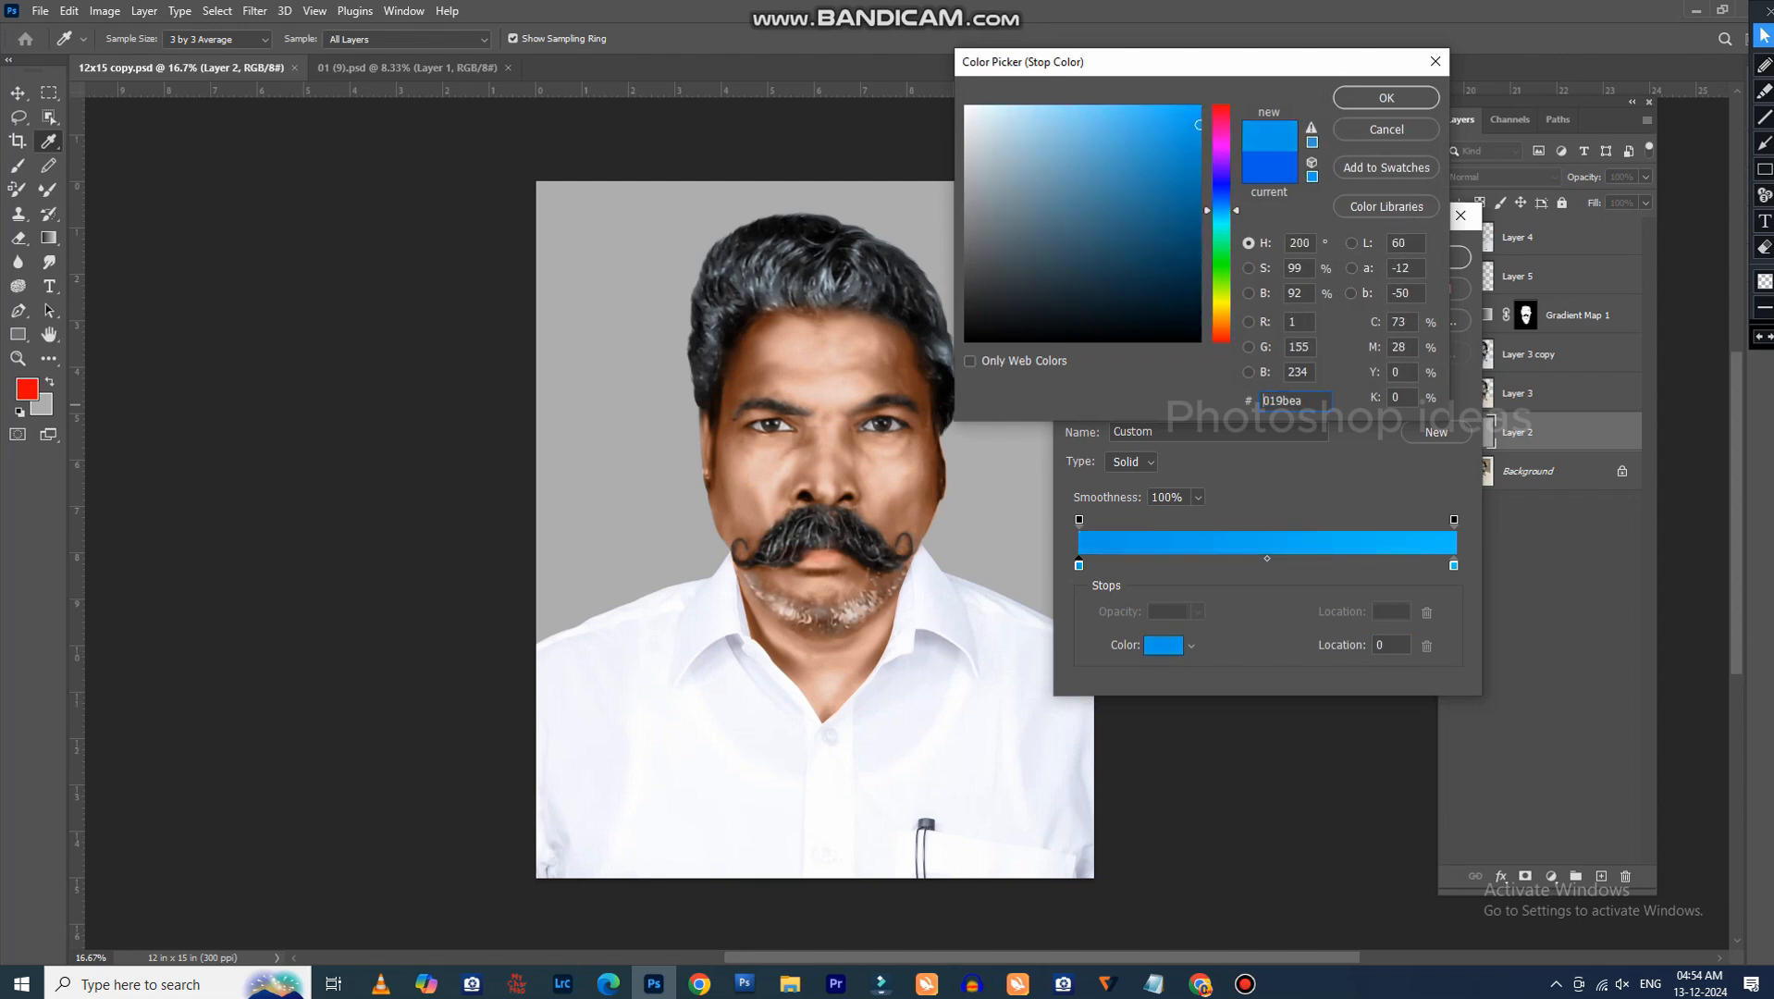
click(1200, 105)
click(1385, 97)
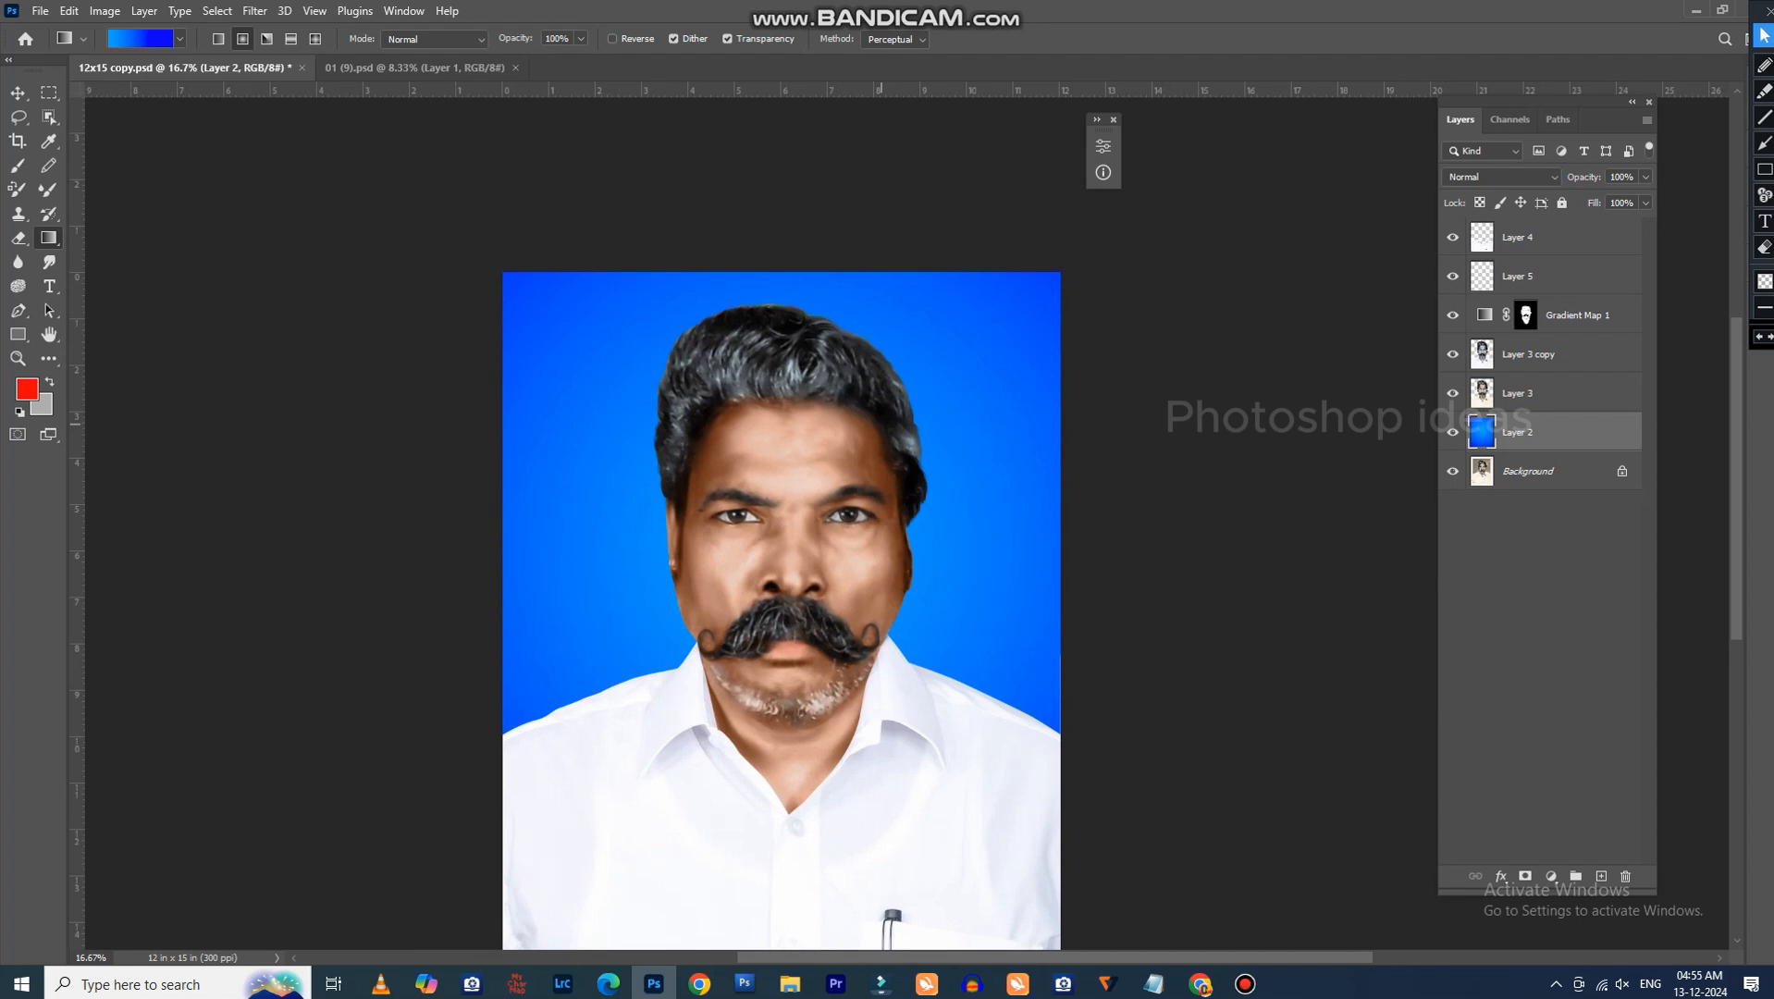
Add a new layer above Layer 2 and greatly enlarge the soft brush for painting behind the man.
key(b)
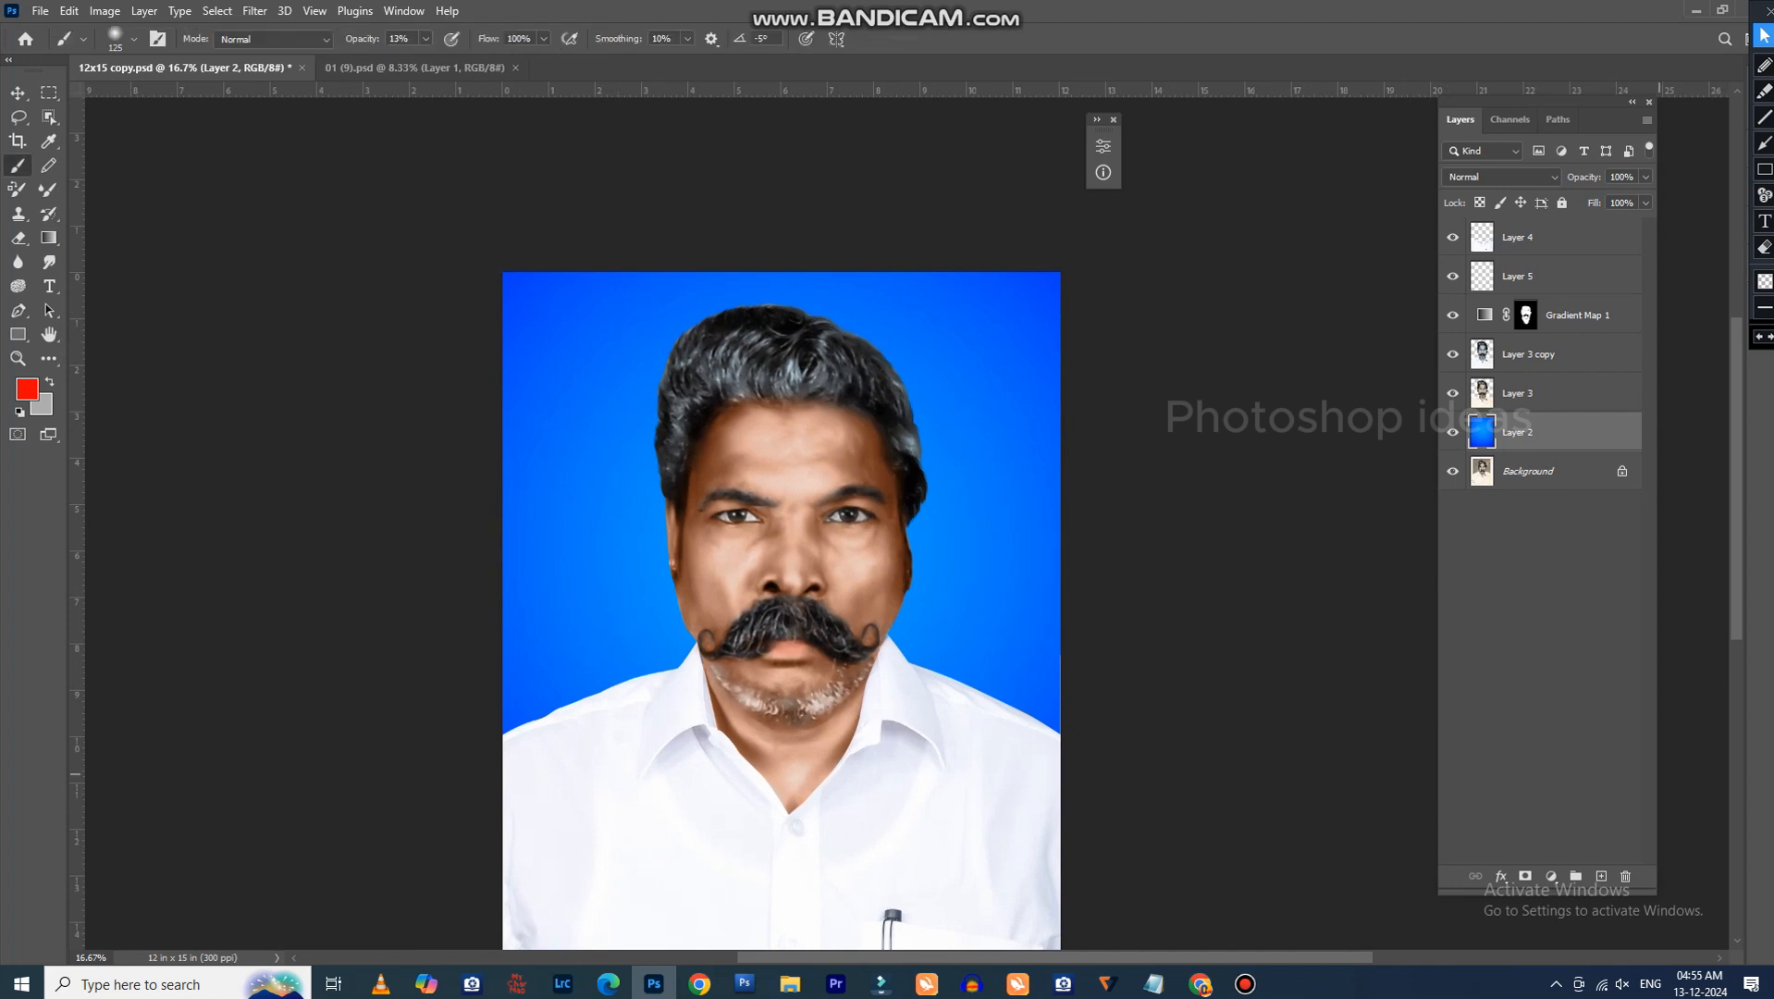
click(1602, 876)
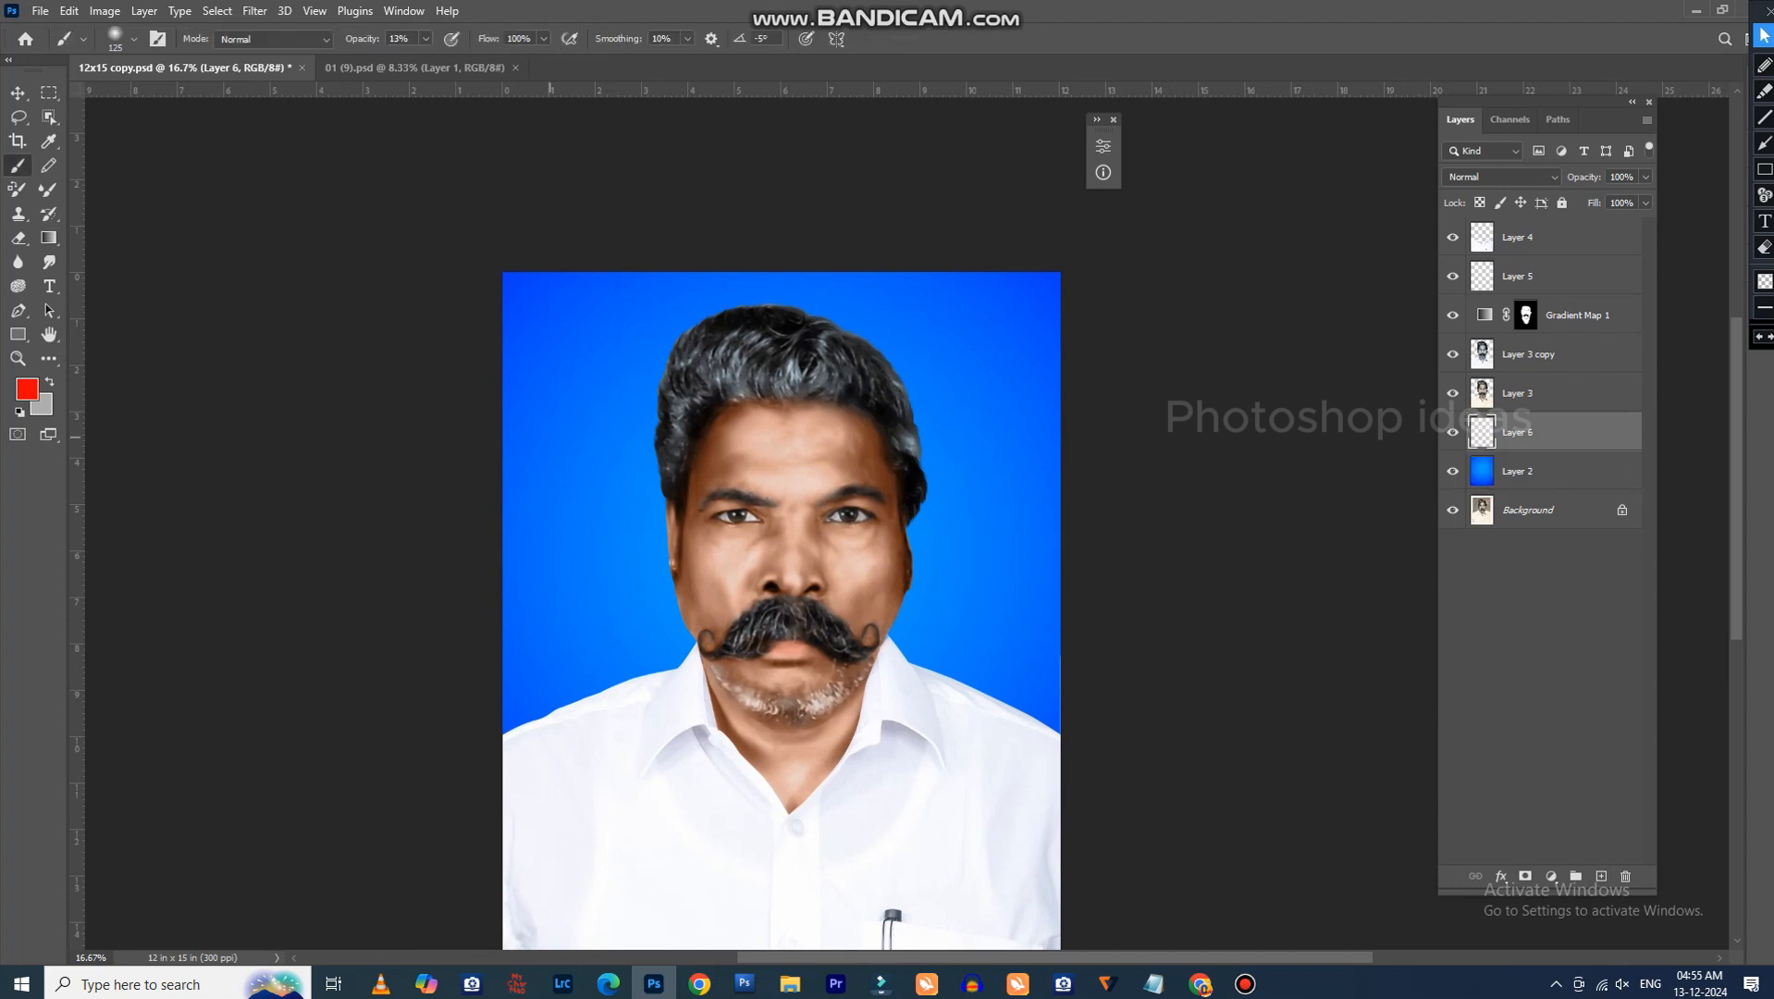
key(bracketright)
key(bracketright)
key(bracketright)
key(bracketright)
key(bracketright)
key(bracketright)
key(bracketright)
key(bracketright)
key(bracketright)
key(bracketright)
key(bracketright)
key(bracketright)
key(bracketright)
key(bracketright)
key(bracketright)
key(bracketright)
key(bracketright)
key(bracketright)
key(bracketright)
key(bracketright)
Set the foreground colour to white, ffffff.
click(27, 388)
text(ffffff)
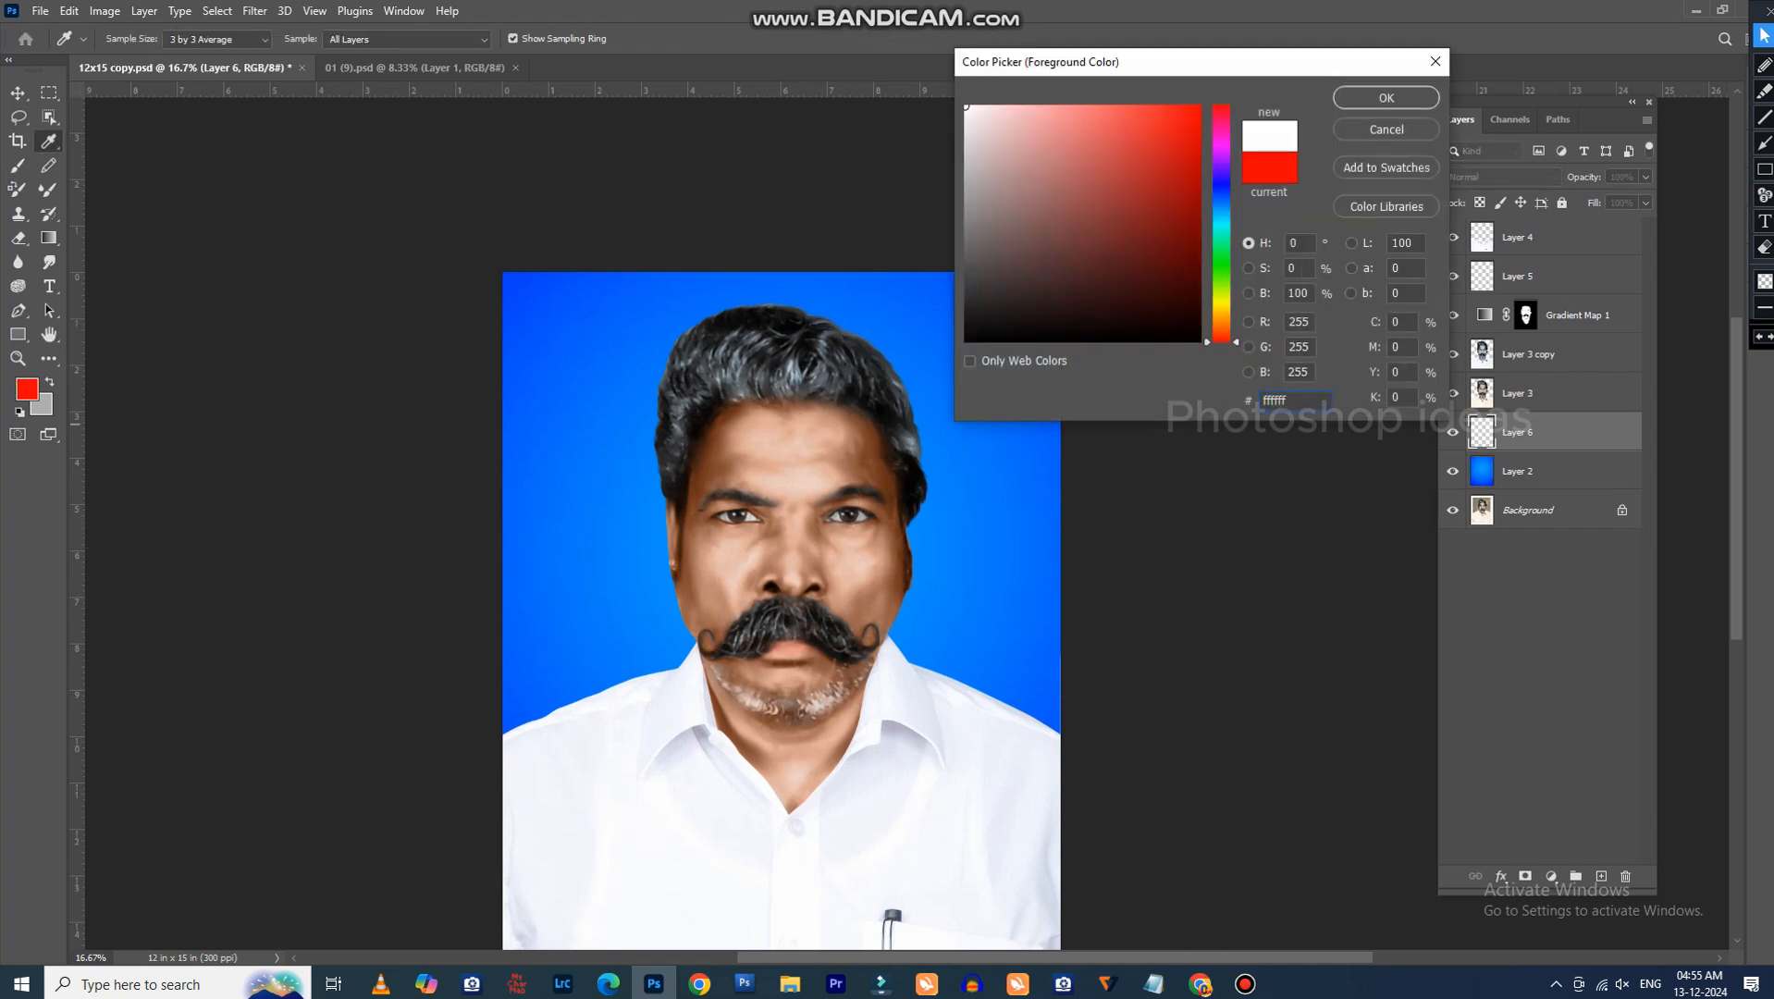
click(1386, 97)
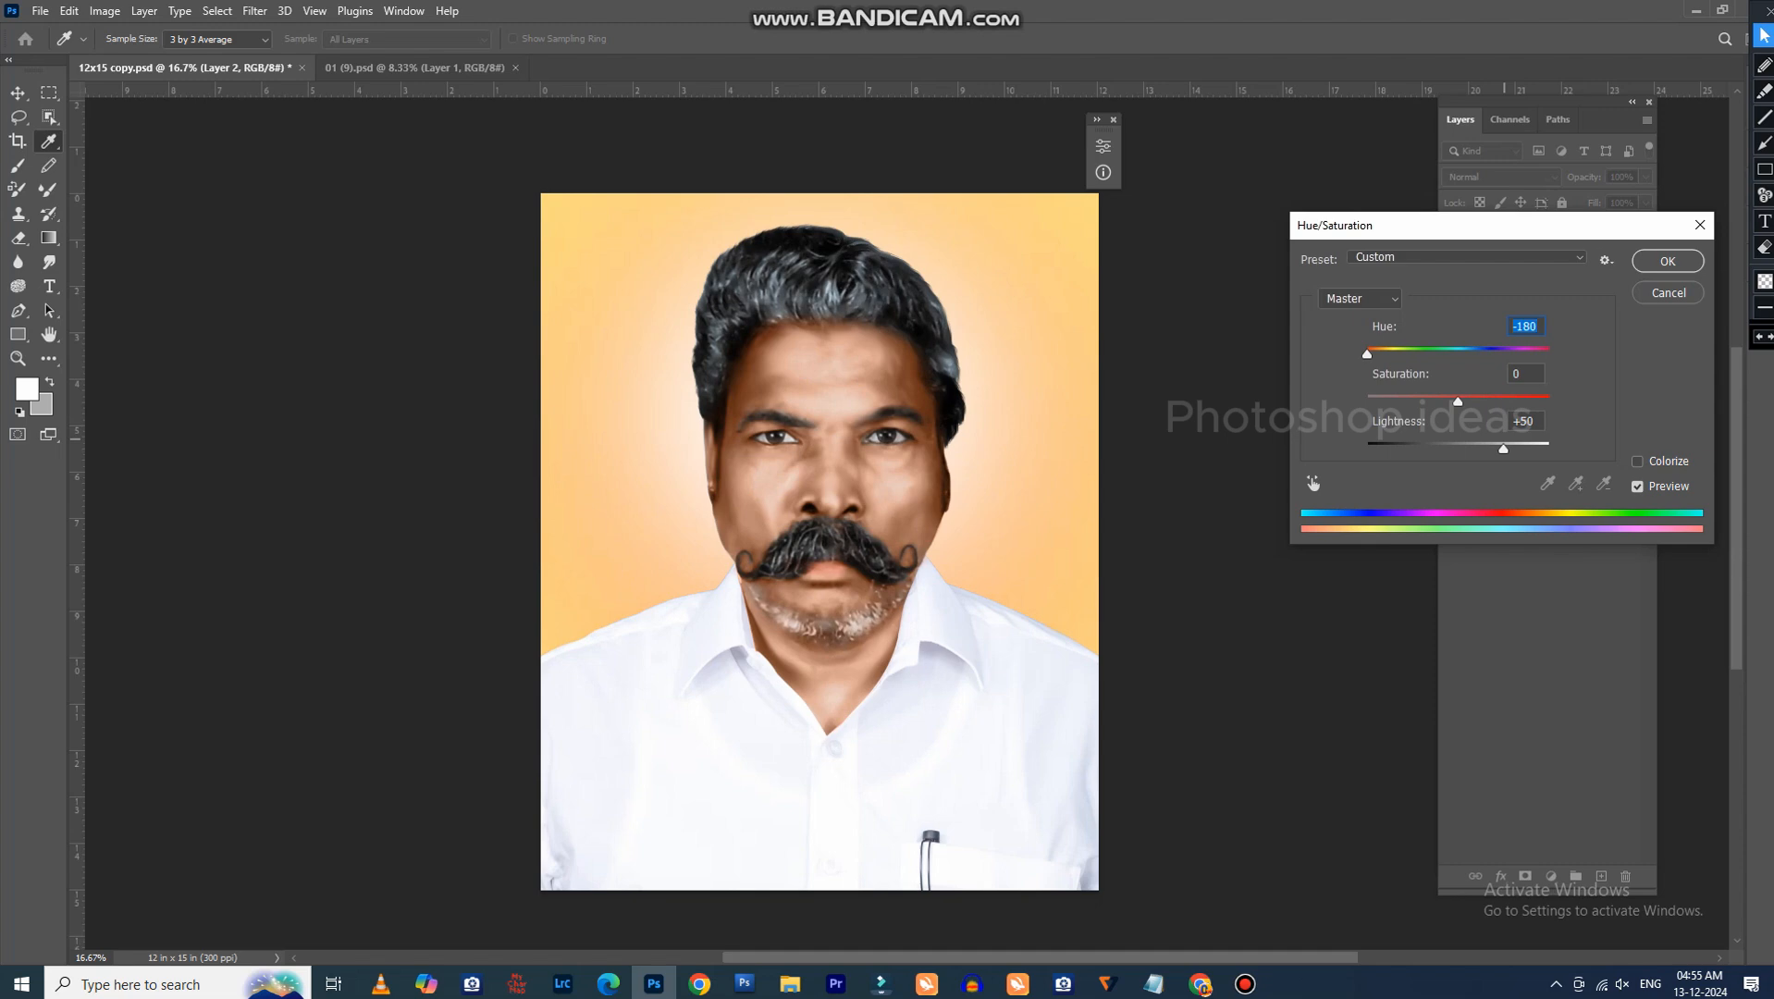
Try recolouring Layer 2 with Hue/Saturation, using hue -180 with lightness +50 and, after undoing that, hue +17.
click(1524, 421)
key(Return)
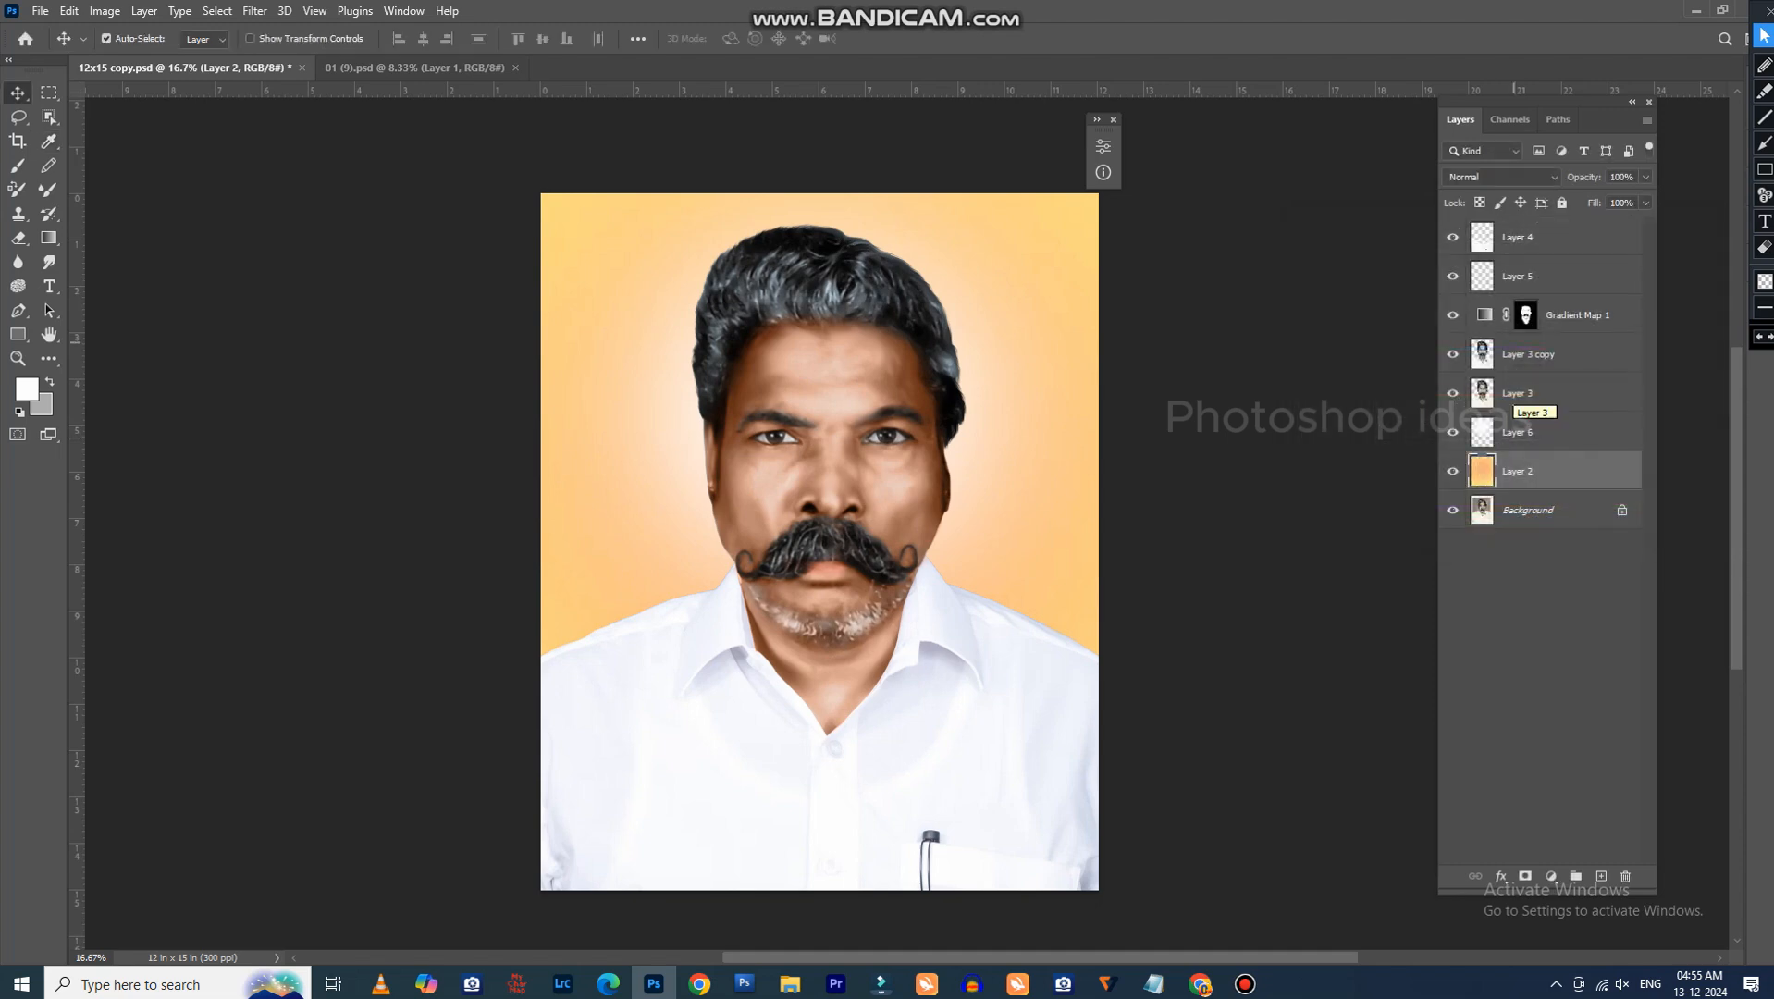
key(ctrl+z)
key(ctrl+u)
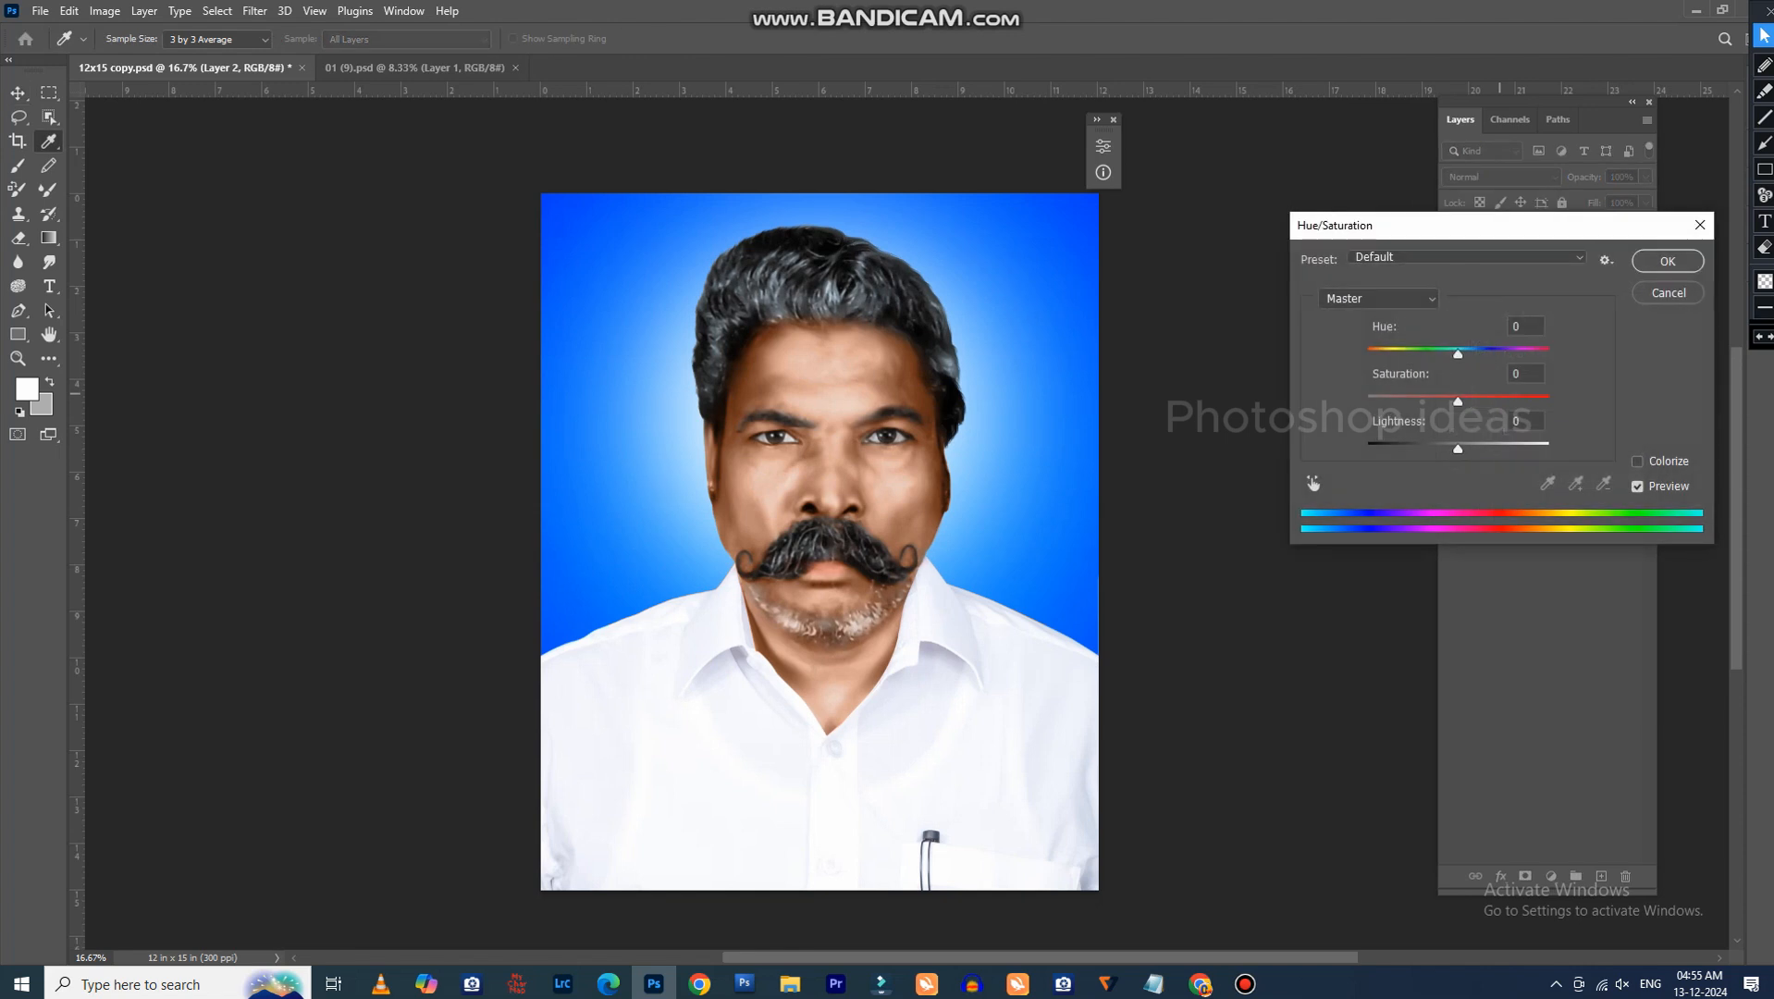
mouse_move(1458, 354)
mouse_down()
mouse_move(1531, 355)
mouse_move(1440, 355)
mouse_move(1470, 354)
mouse_up()
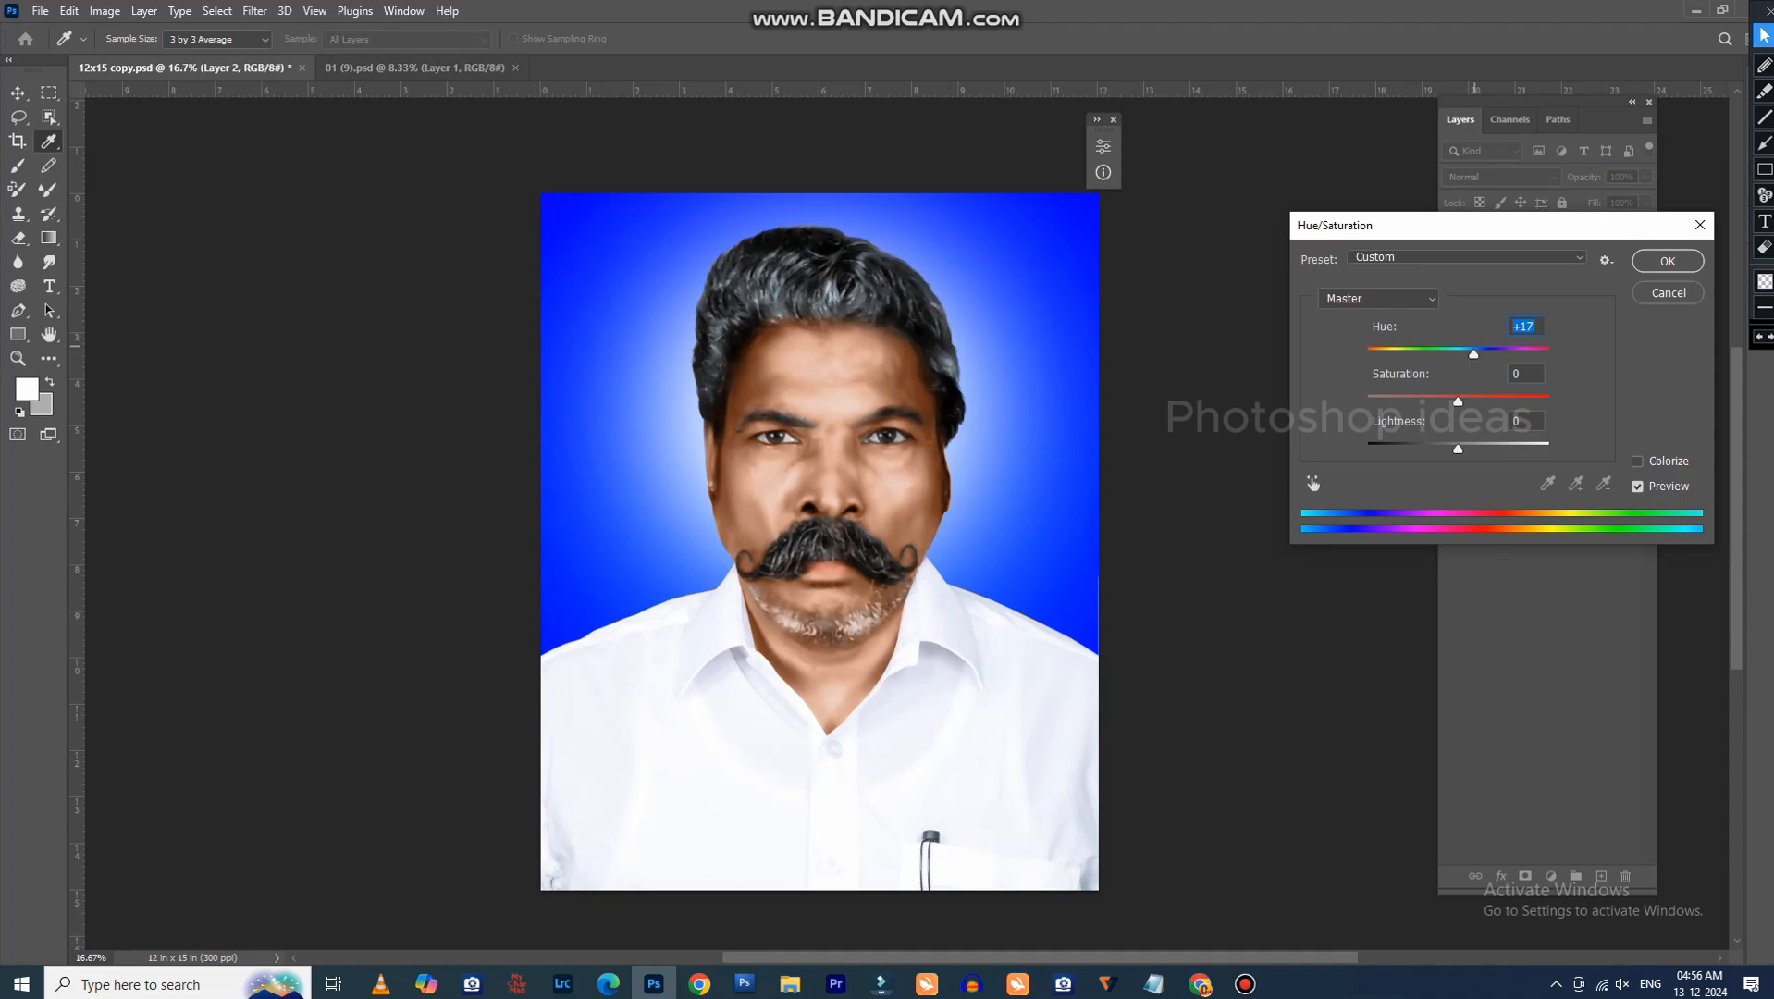
Open 05555.jpg from the painting folder, copy the whole image and paste it into the portrait above Layer 2.
key(alt+Tab)
double_click(986, 832)
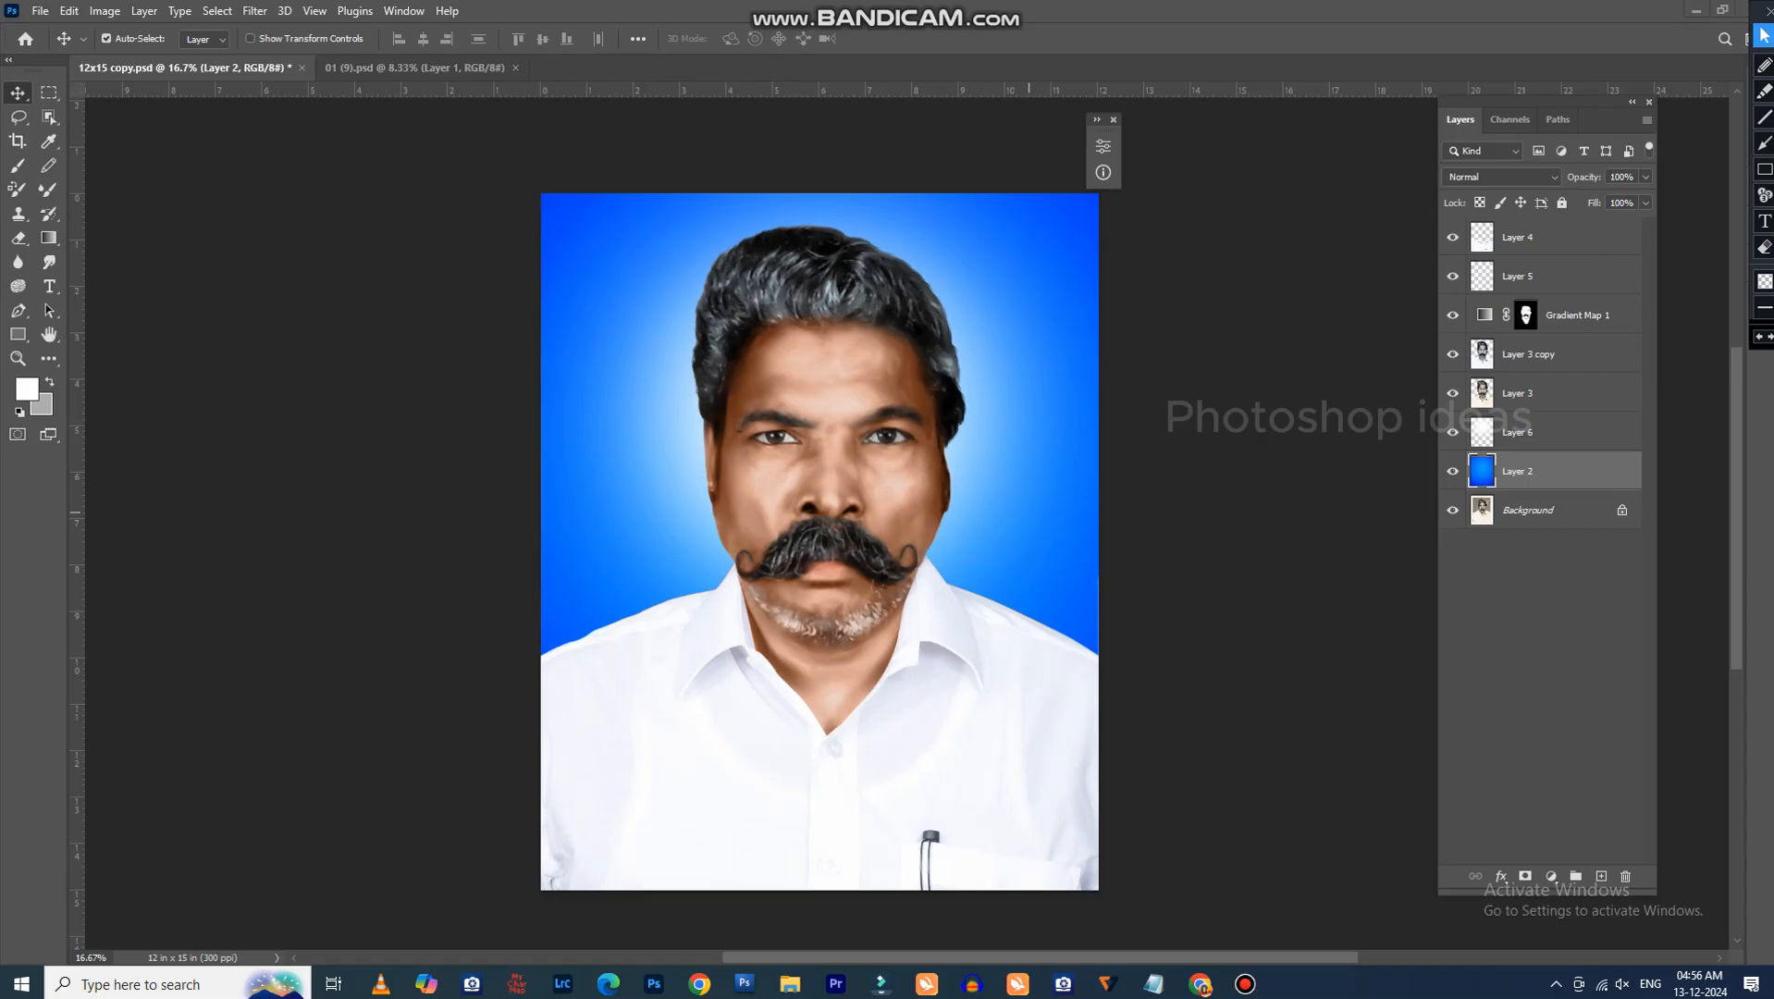
key(ctrl+a)
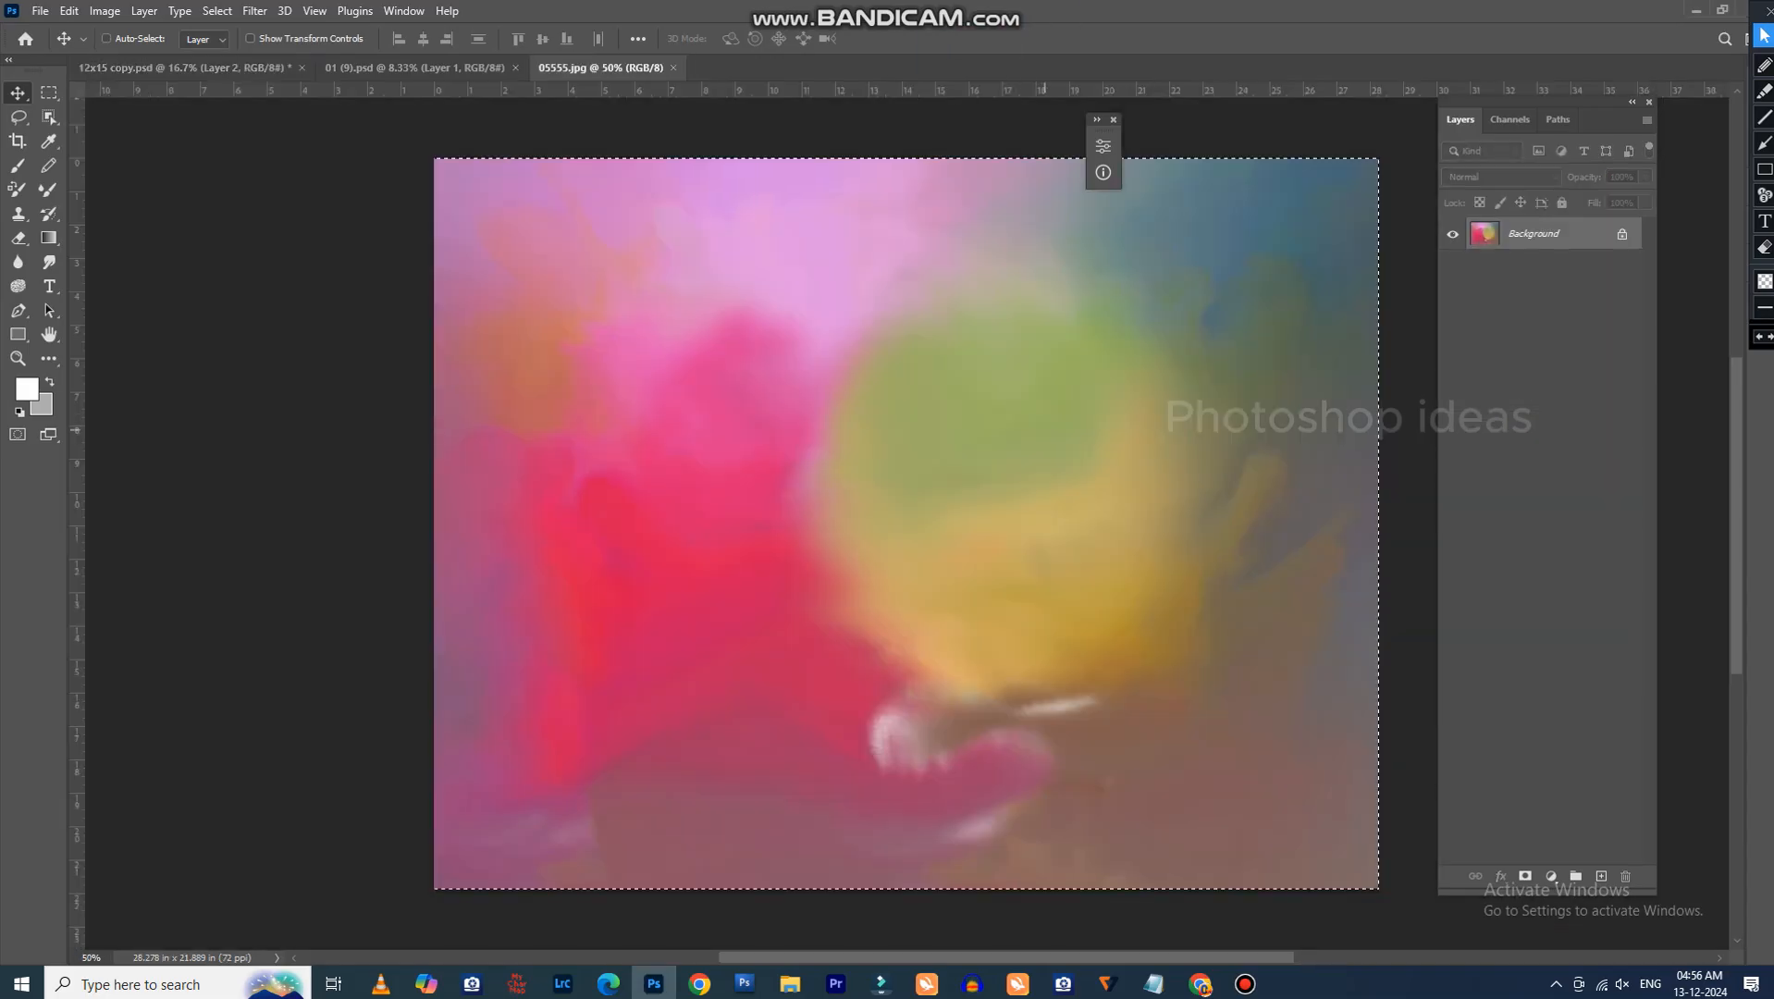
key(ctrl+c)
key(ctrl+w)
key(ctrl+v)
Try the pasted pink texture as the backdrop, scaled to 276.62% and rotated 90° clockwise, and delete it.
key(ctrl+t)
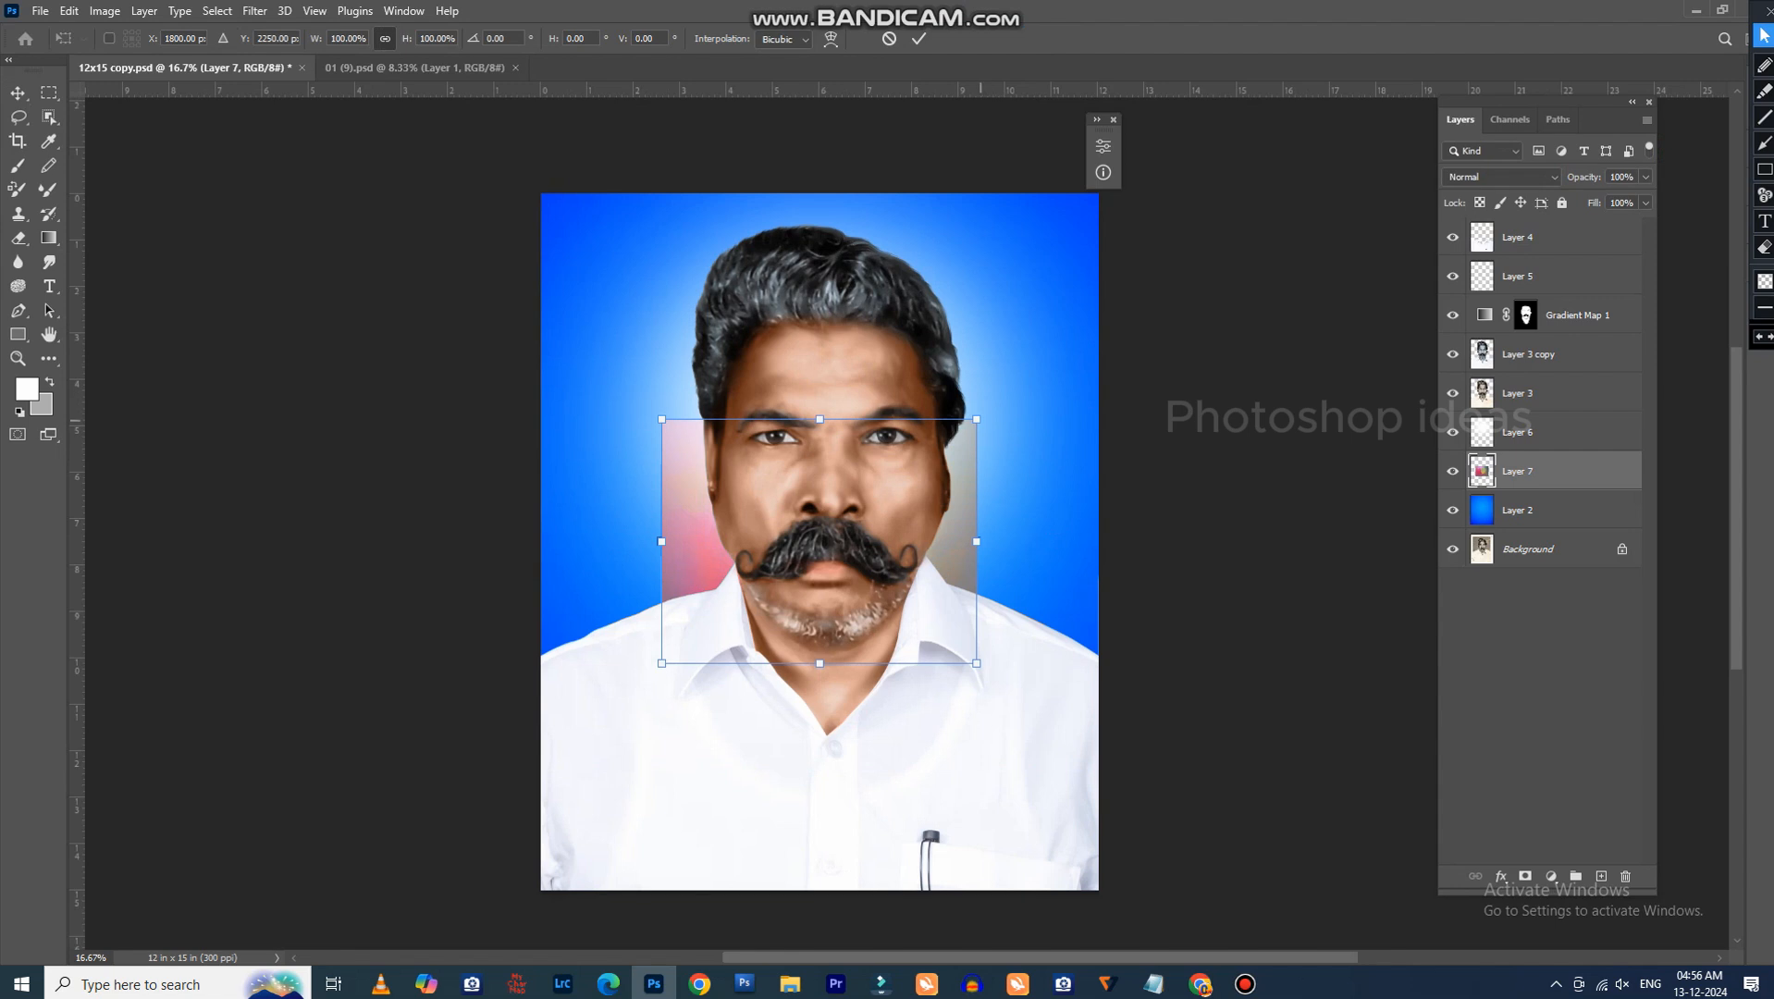
drag(977, 419, 1256, 202)
drag(1066, 465, 967, 341)
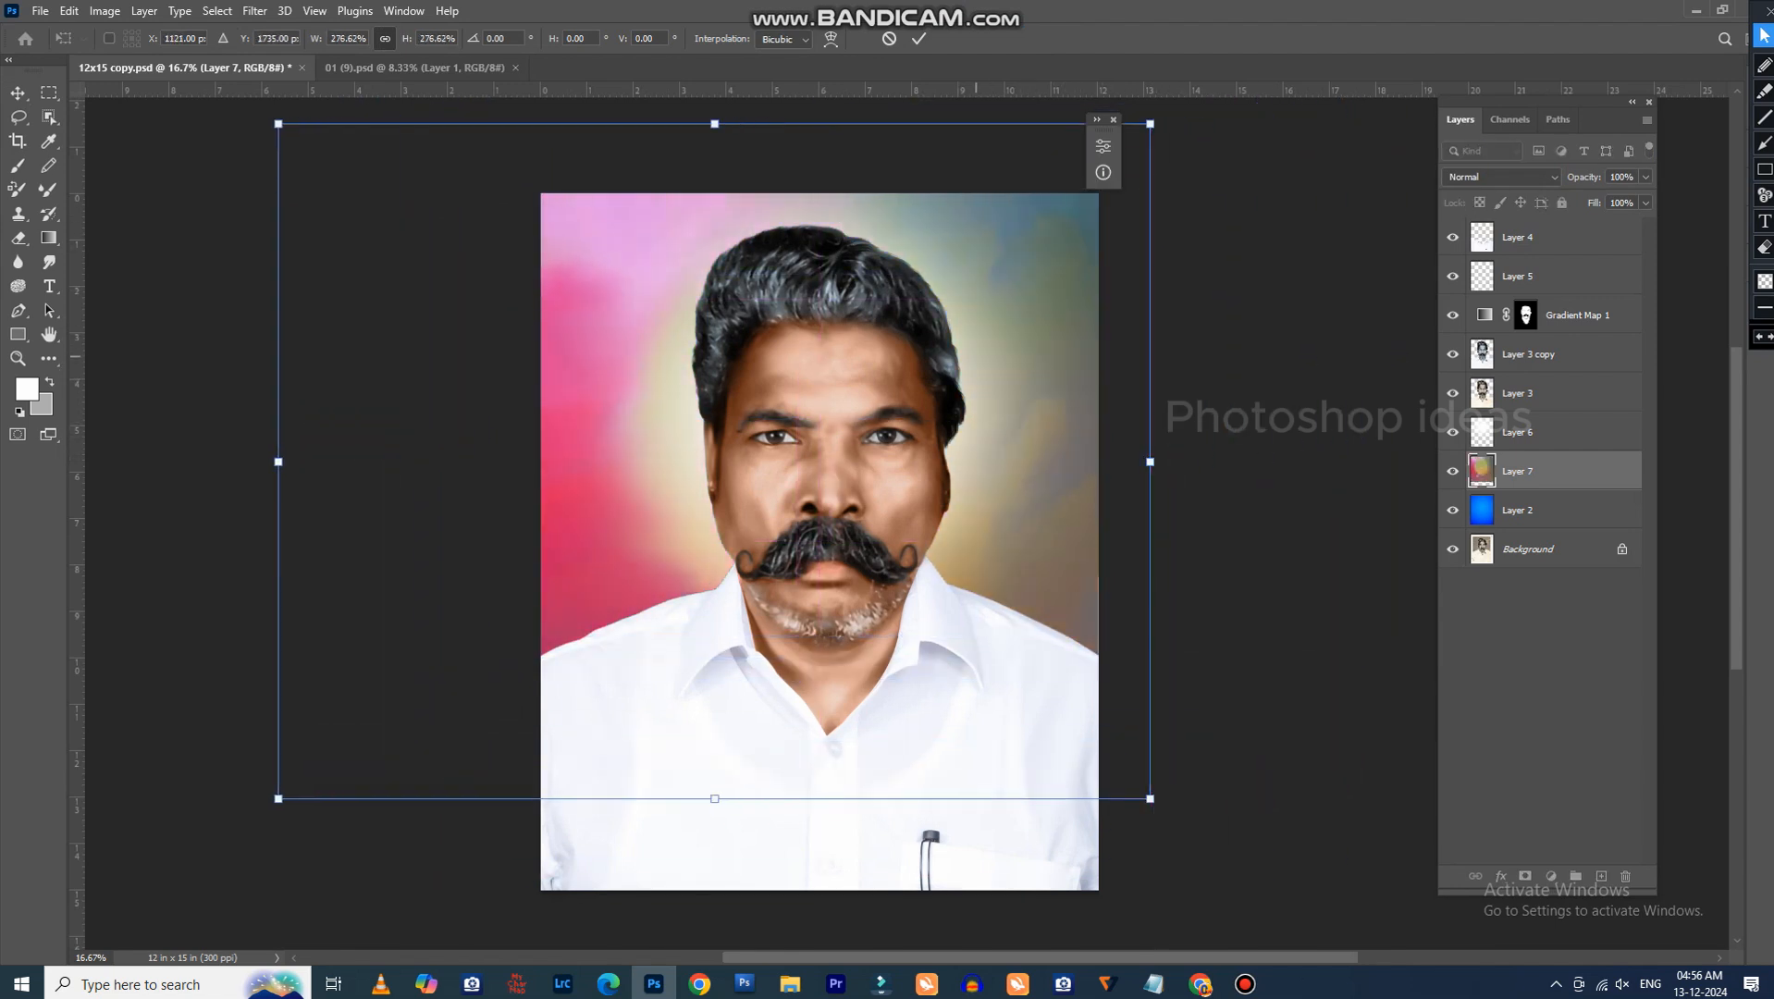
right_click(991, 383)
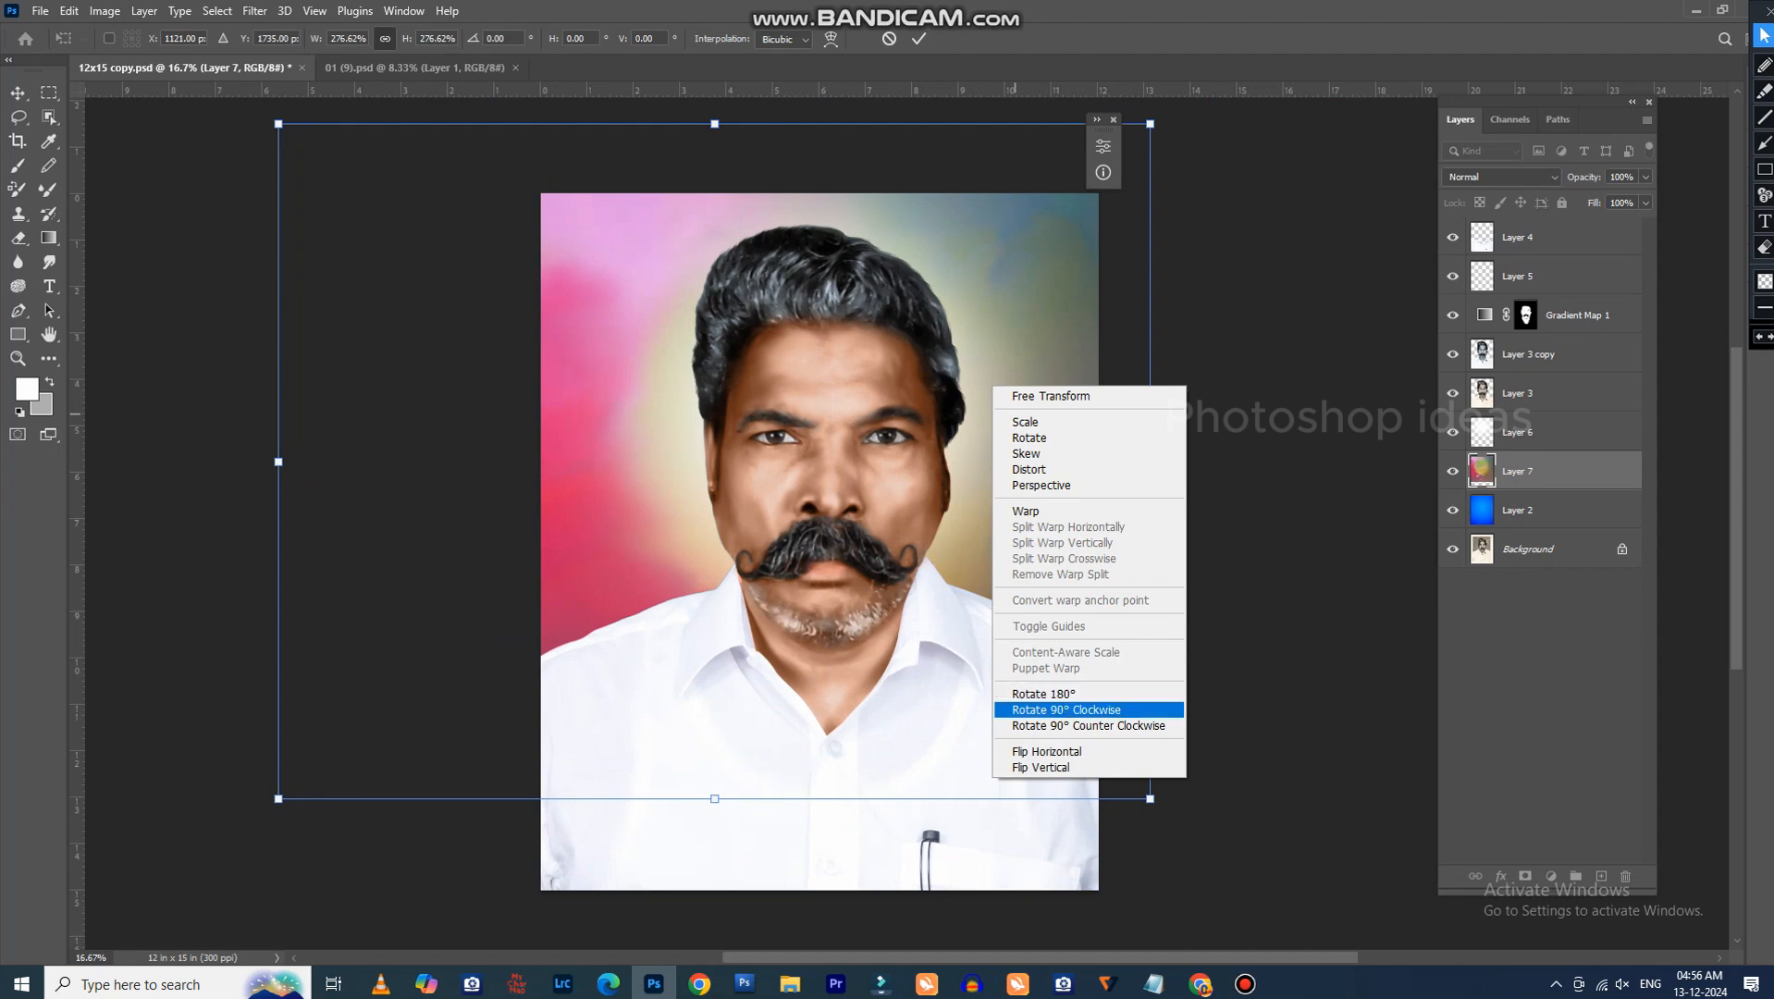
click(1027, 709)
drag(966, 429, 1101, 560)
key(Return)
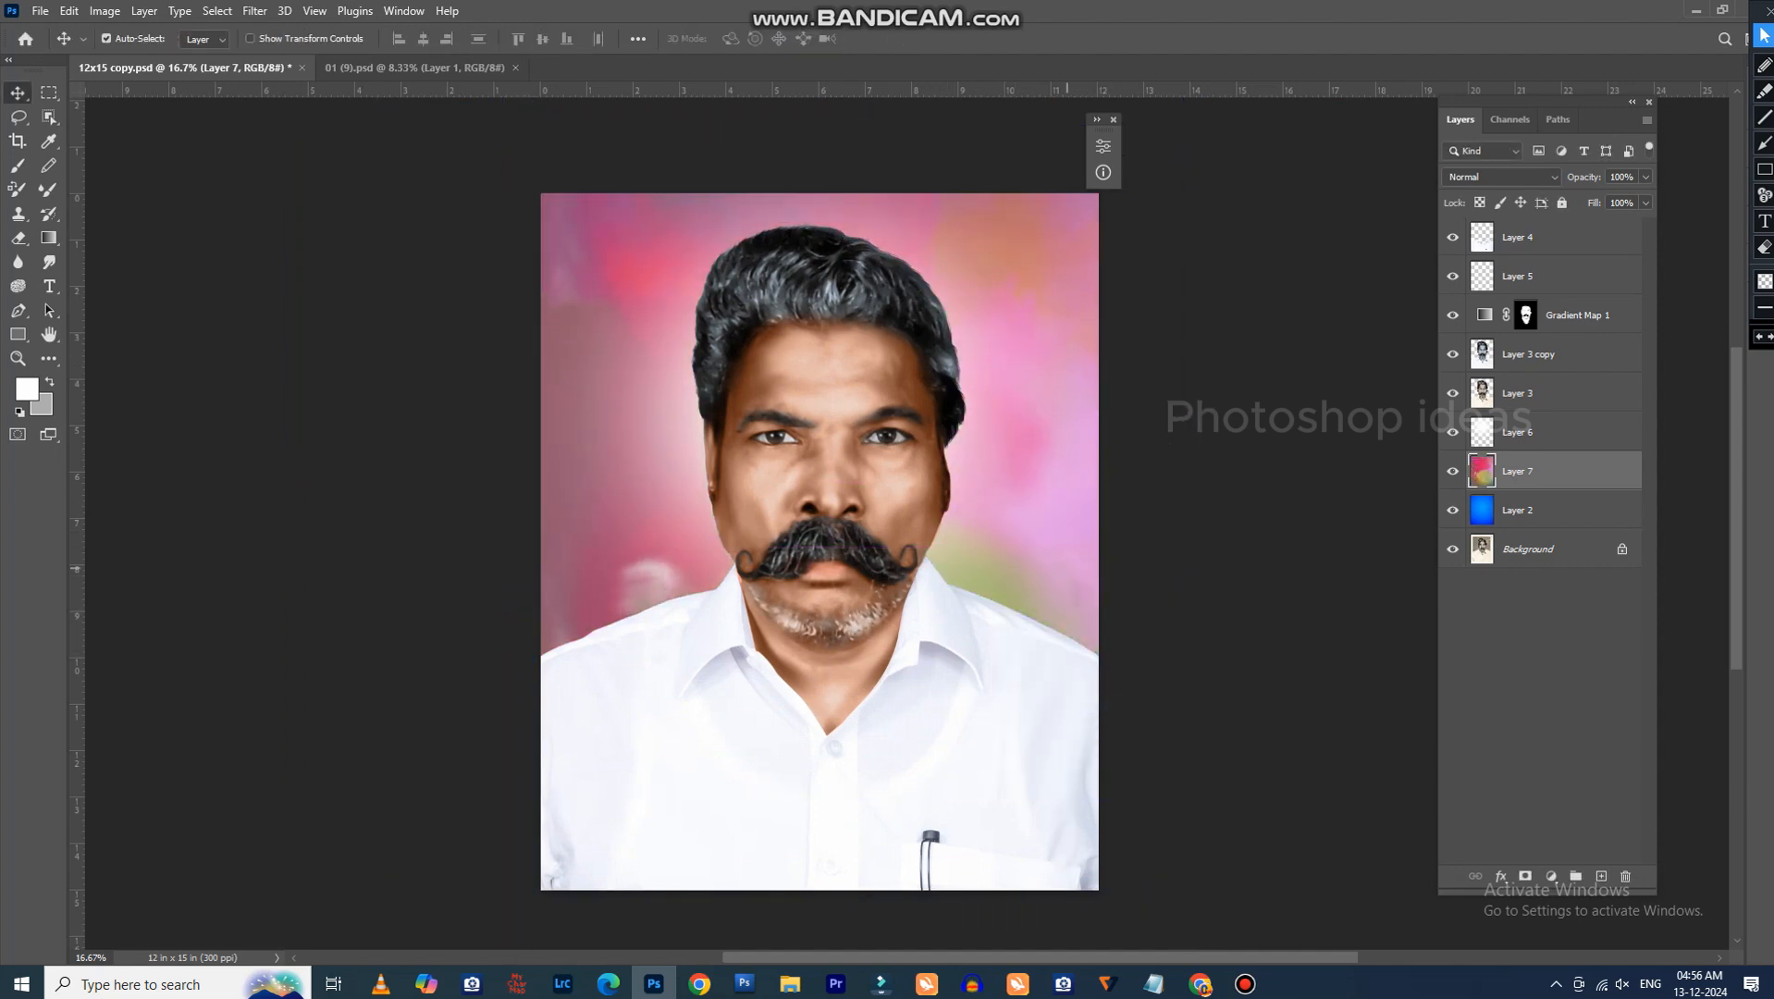
key(Delete)
Open the green and rust-brown painted texture from the painting folder and paste the whole image above Layer 2.
key(alt+Tab)
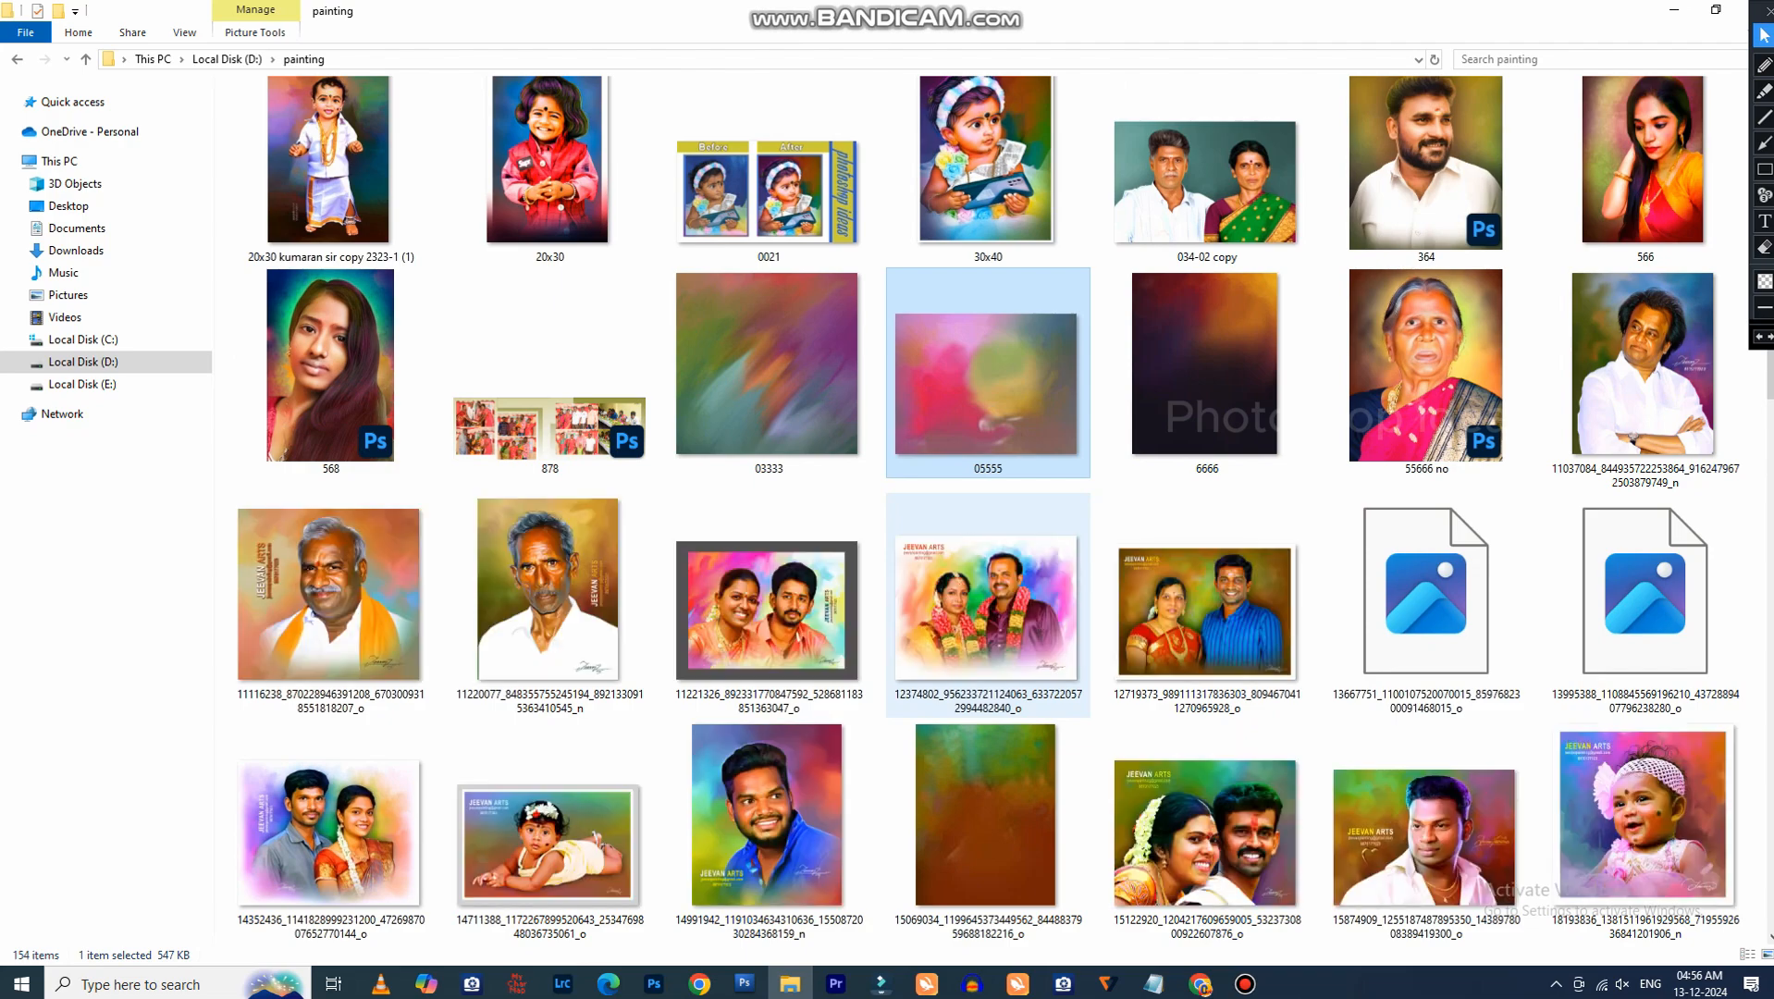
drag(1001, 814, 1012, 798)
key(alt+Tab)
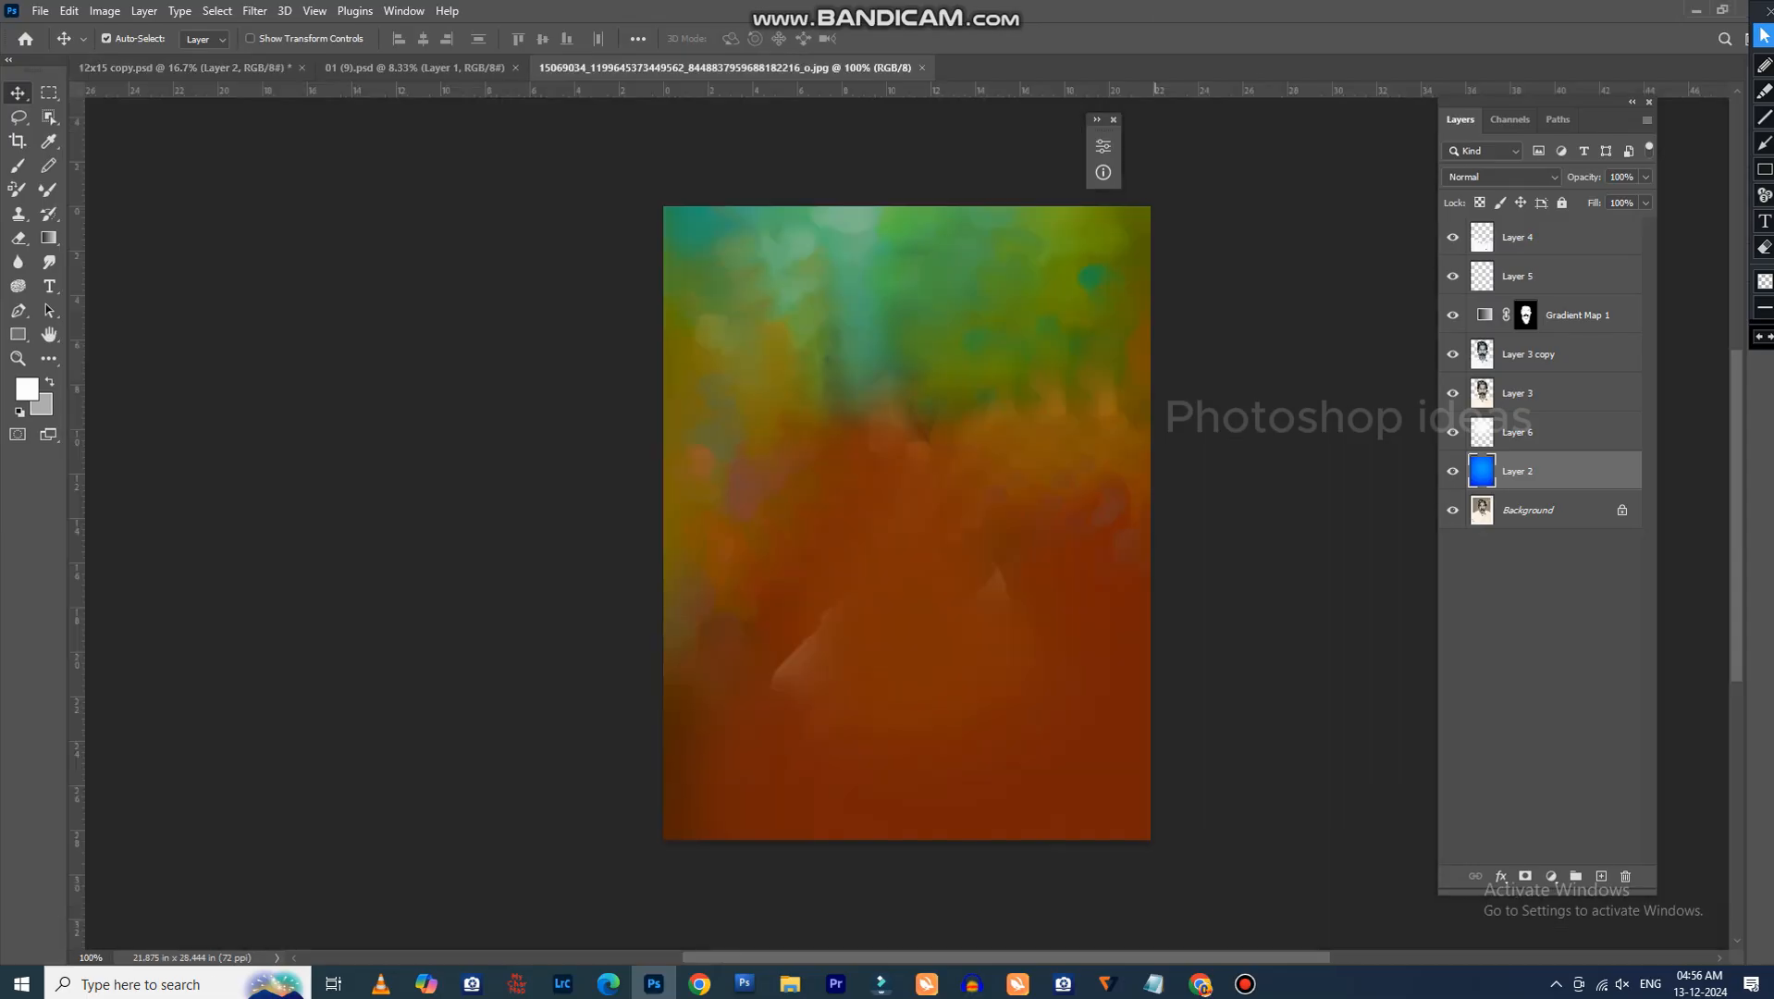
key(ctrl+a)
key(ctrl+c)
key(ctrl+w)
key(ctrl+v)
Enlarge the pasted texture to 227.62% and by a further 105.69% to cover the canvas, with Layer 6 hidden.
key(ctrl+t)
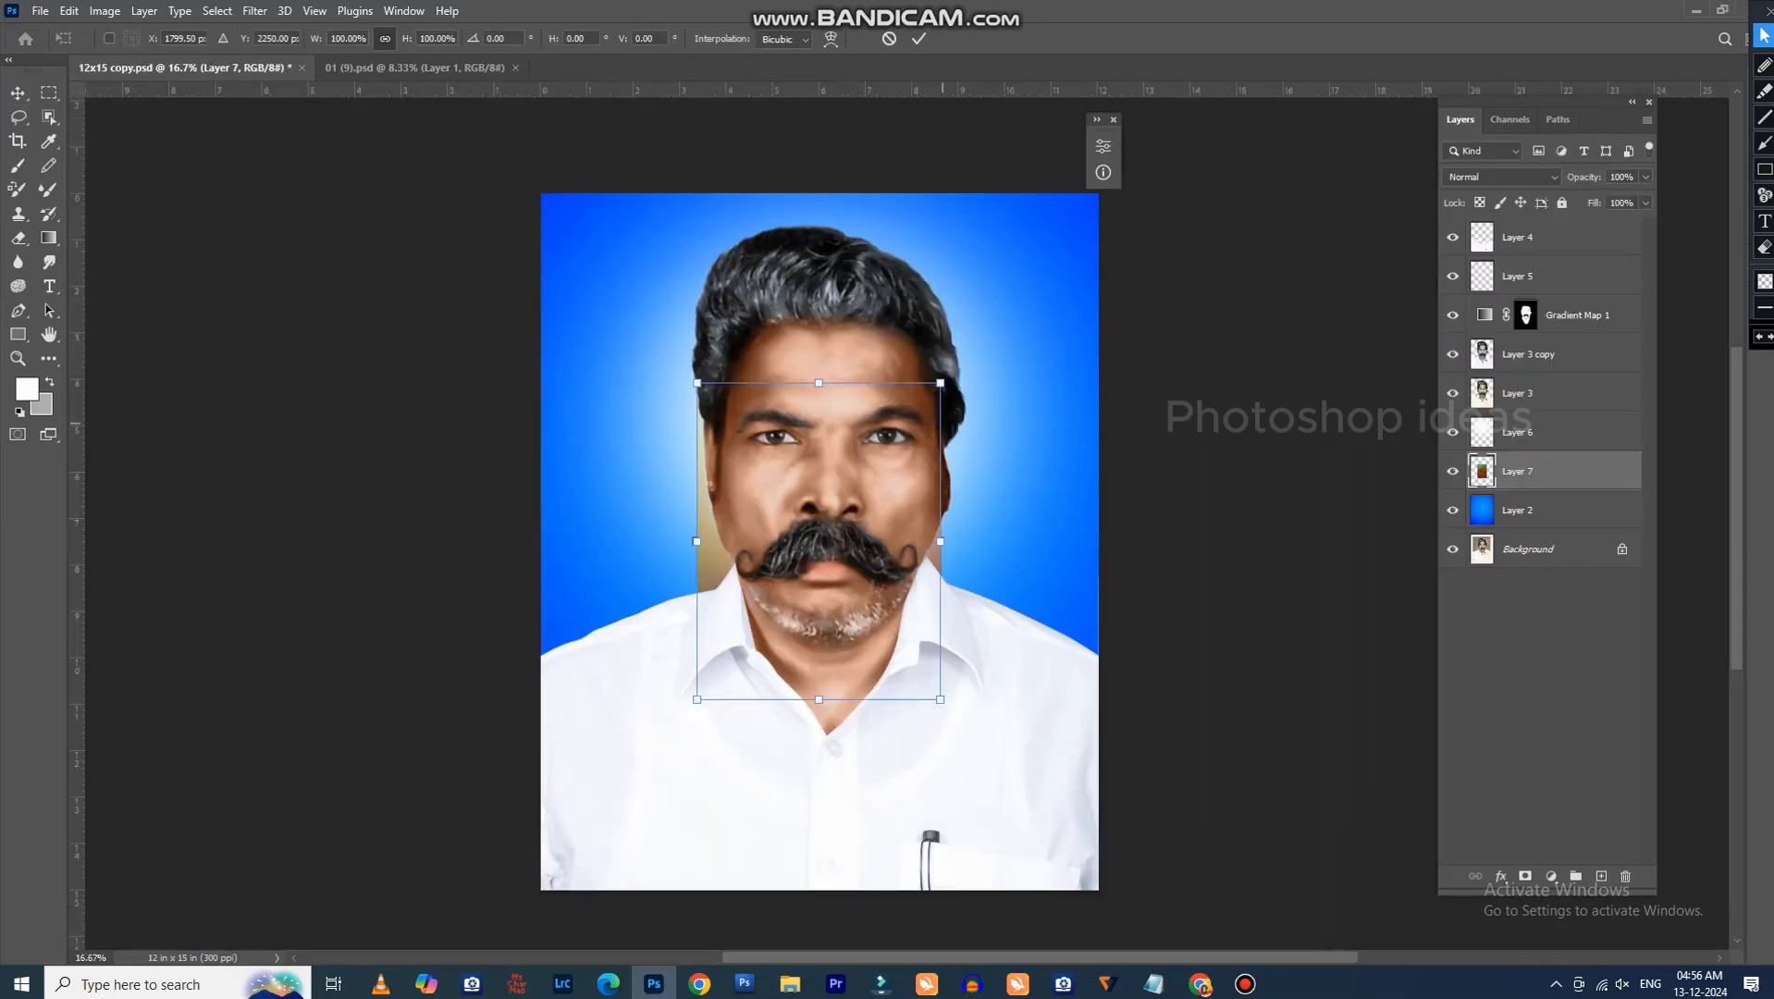
mouse_move(941, 383)
mouse_down()
mouse_move(1205, 227)
mouse_move(1187, 240)
mouse_up()
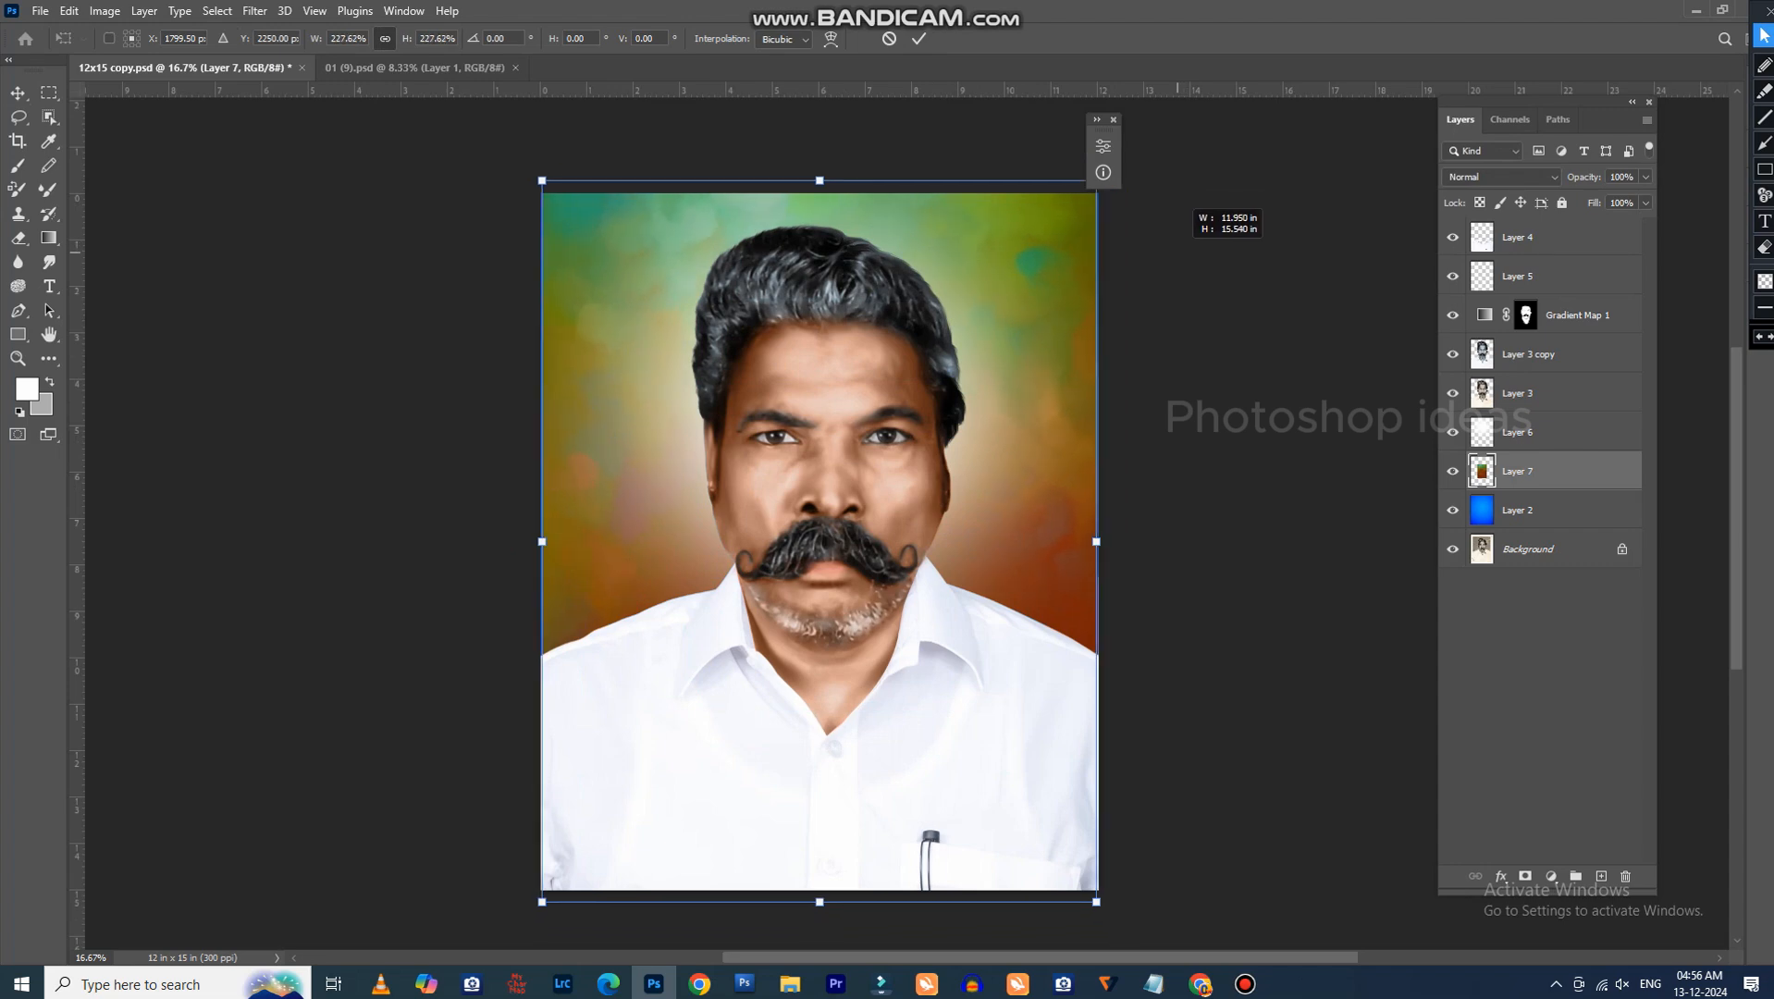
key(Return)
click(1453, 432)
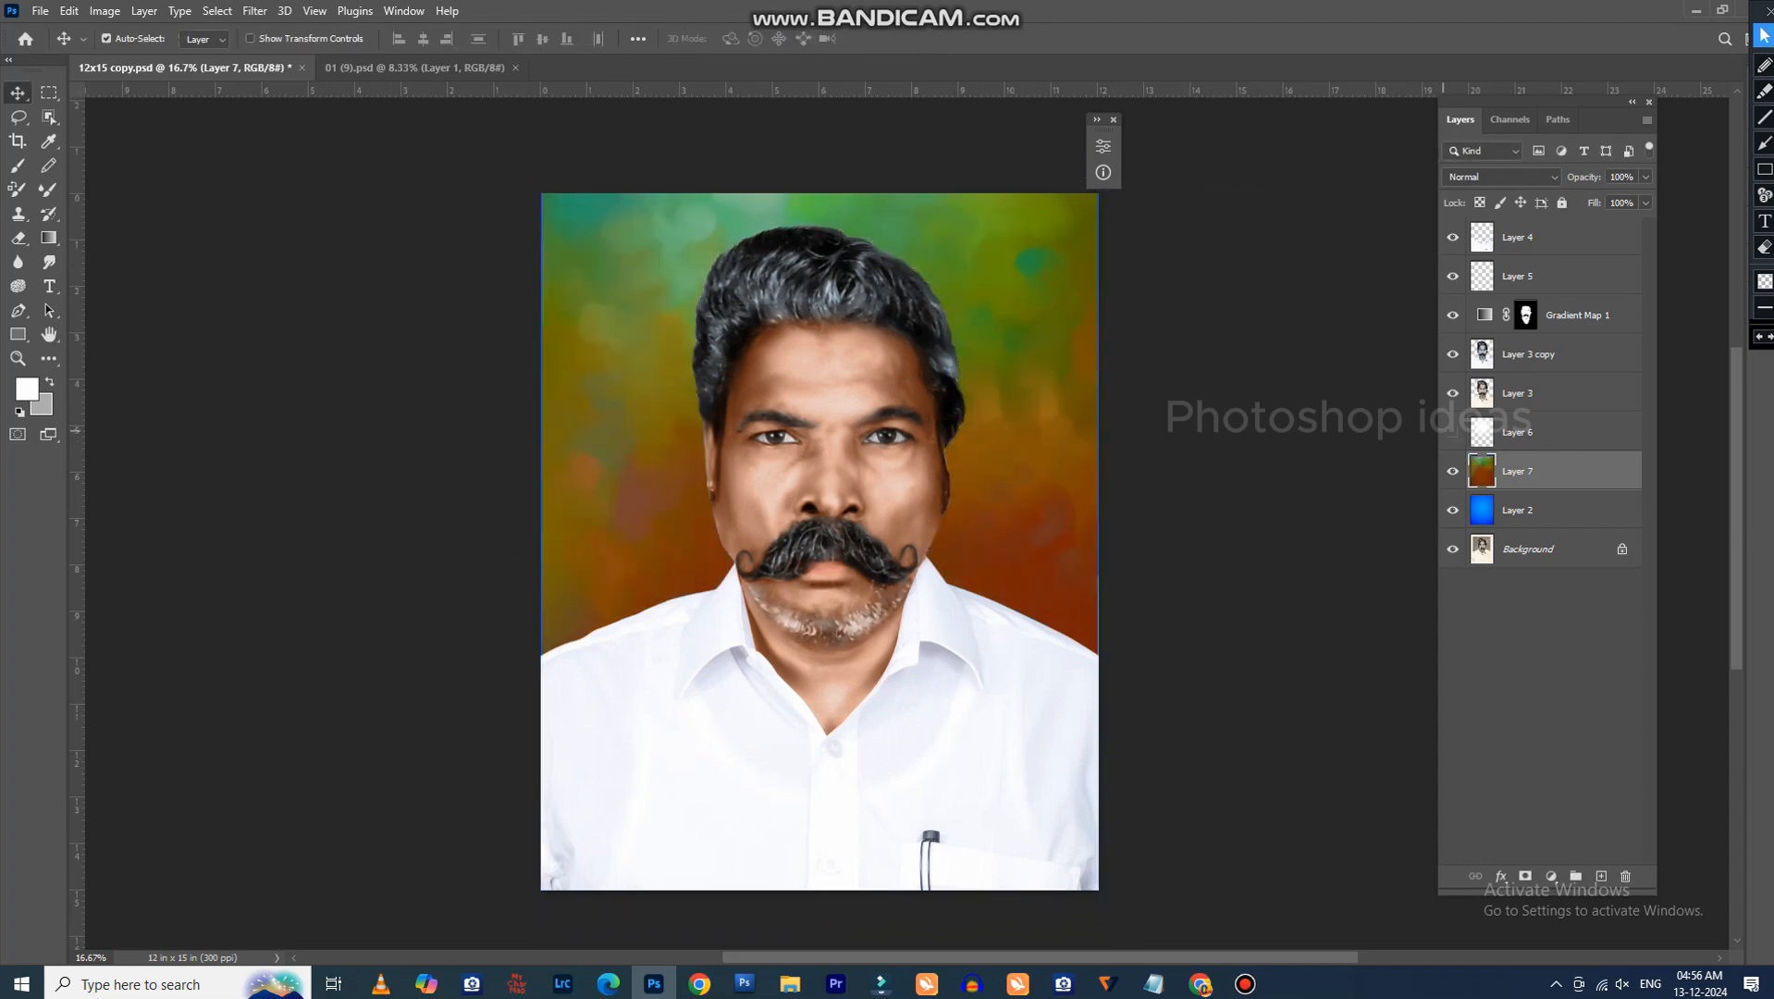
key(ctrl+t)
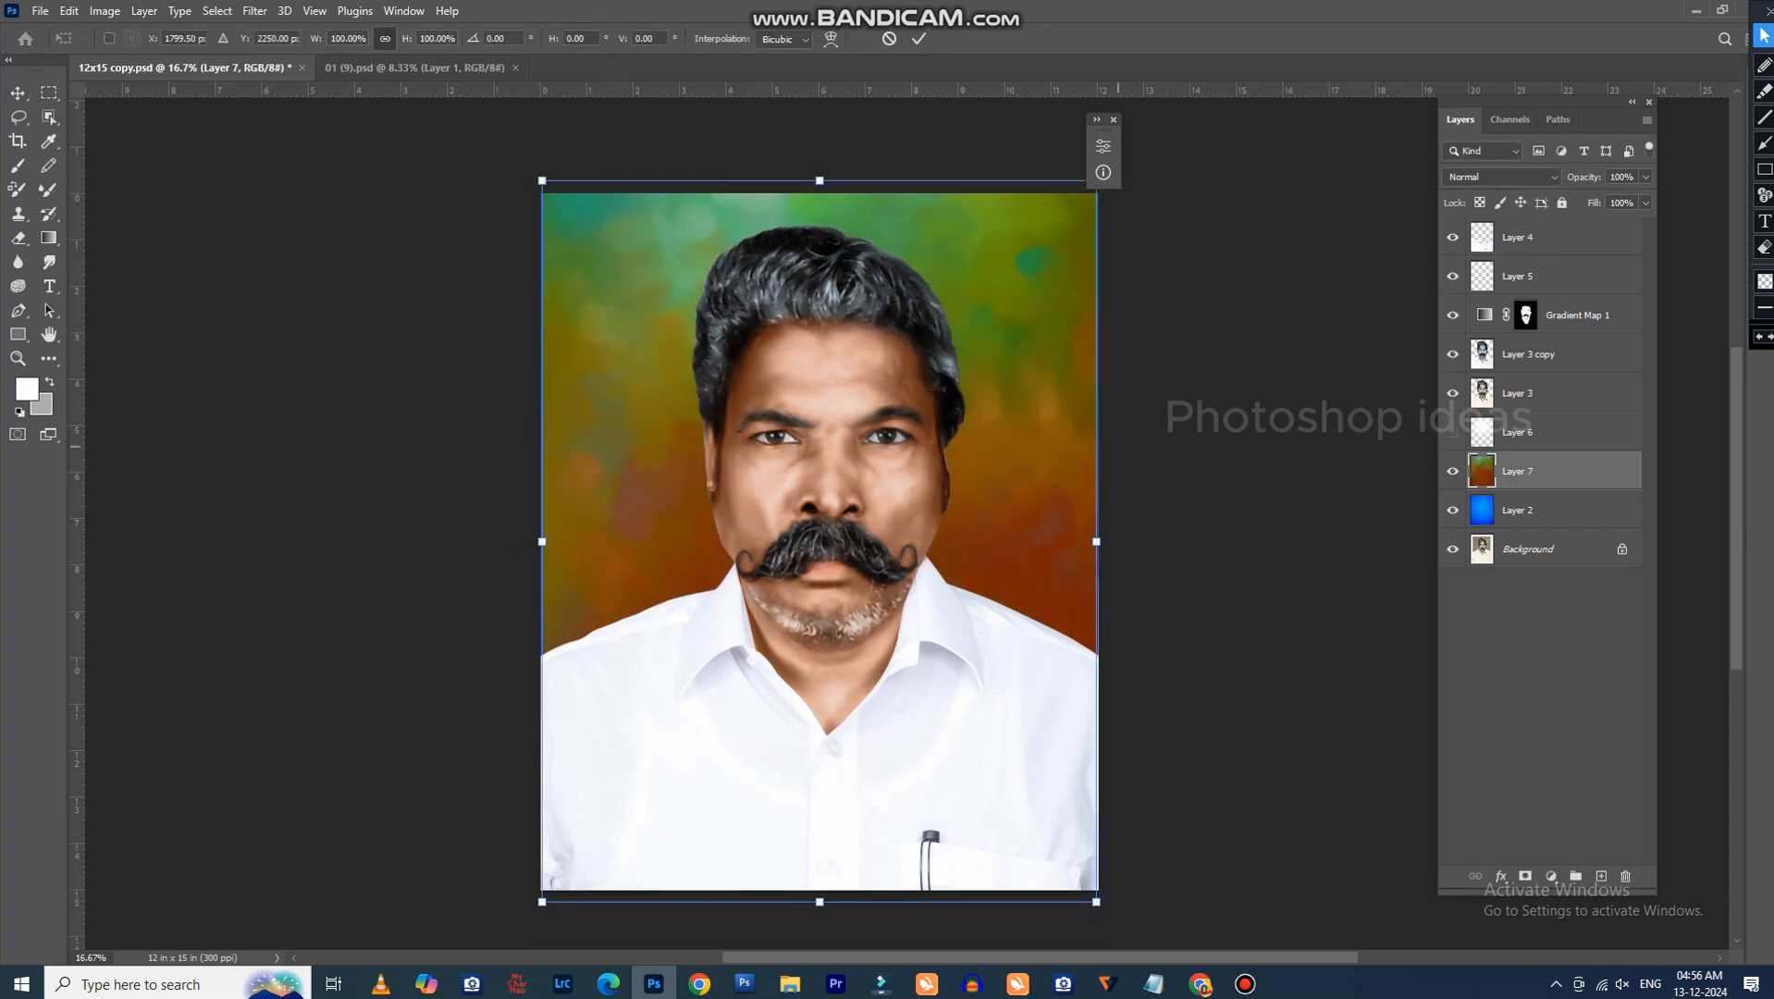
drag(1096, 542, 1118, 543)
key(Return)
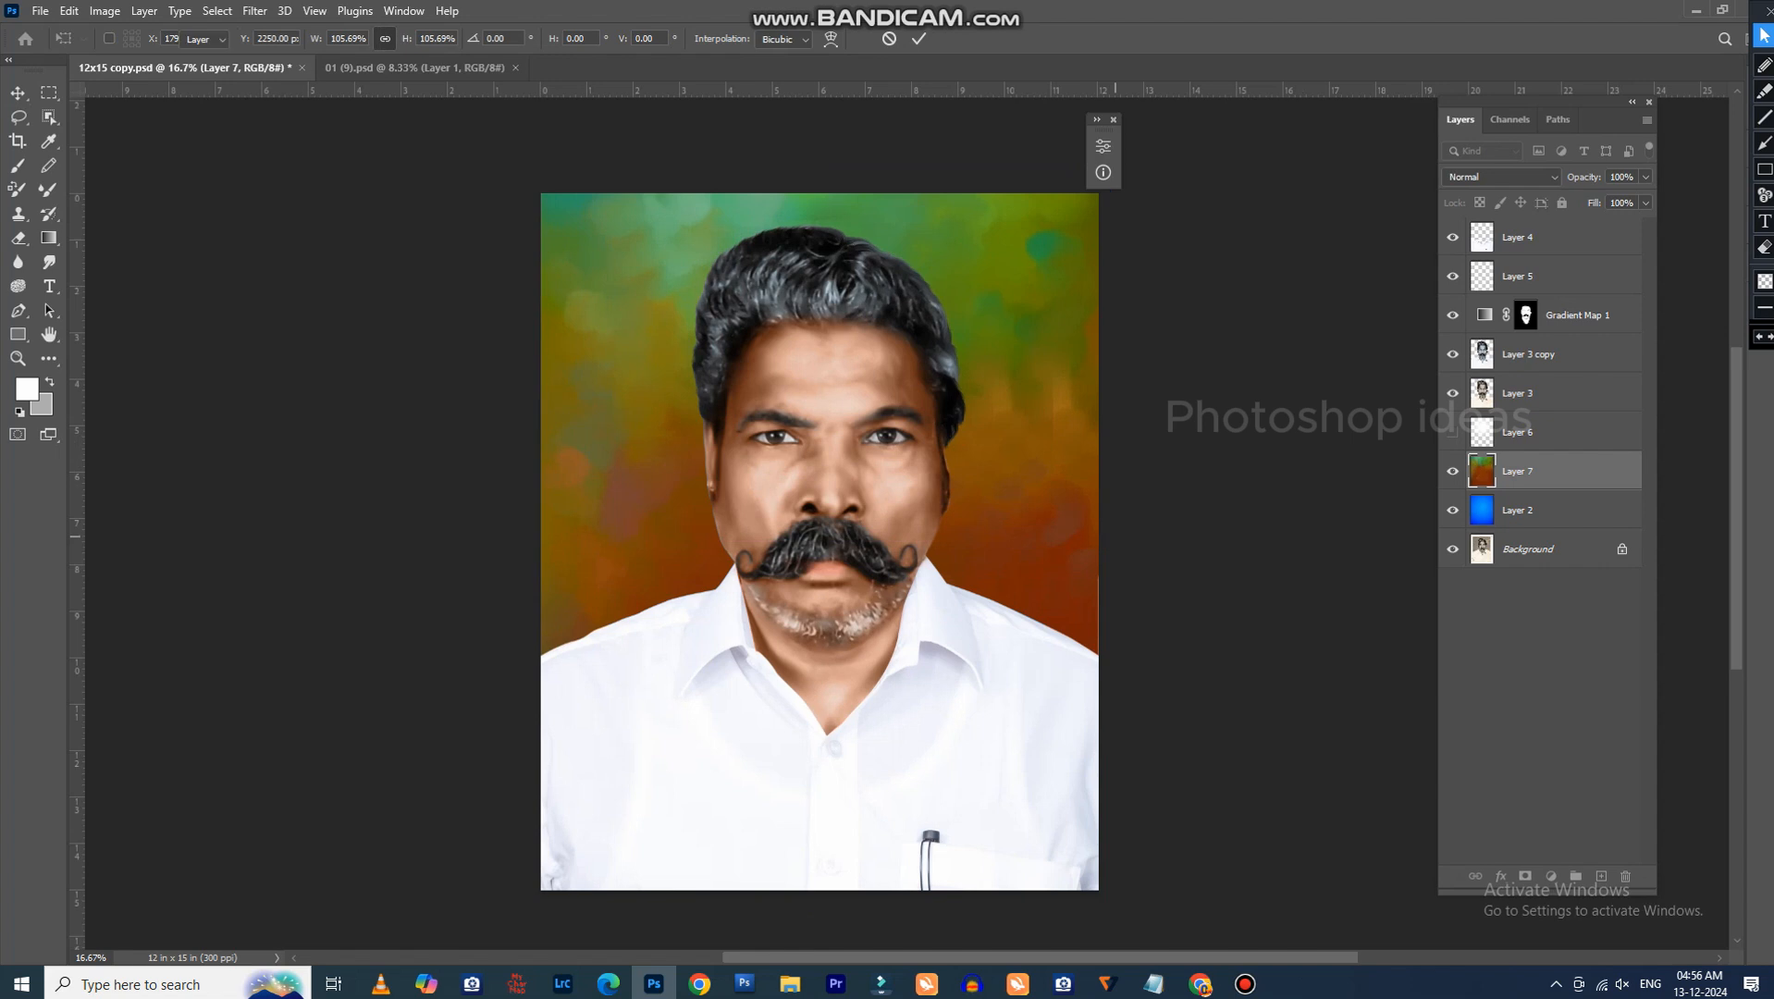
Activate the Brush tool and reduce its size to 1200.
key(b)
key(bracketleft)
key(bracketleft)
key(bracketleft)
key(bracketleft)
key(bracketleft)
key(bracketleft)
key(bracketleft)
key(bracketleft)
key(bracketleft)
key(bracketleft)
key(bracketleft)
key(bracketleft)
key(bracketleft)
key(bracketleft)
key(bracketleft)
key(bracketleft)
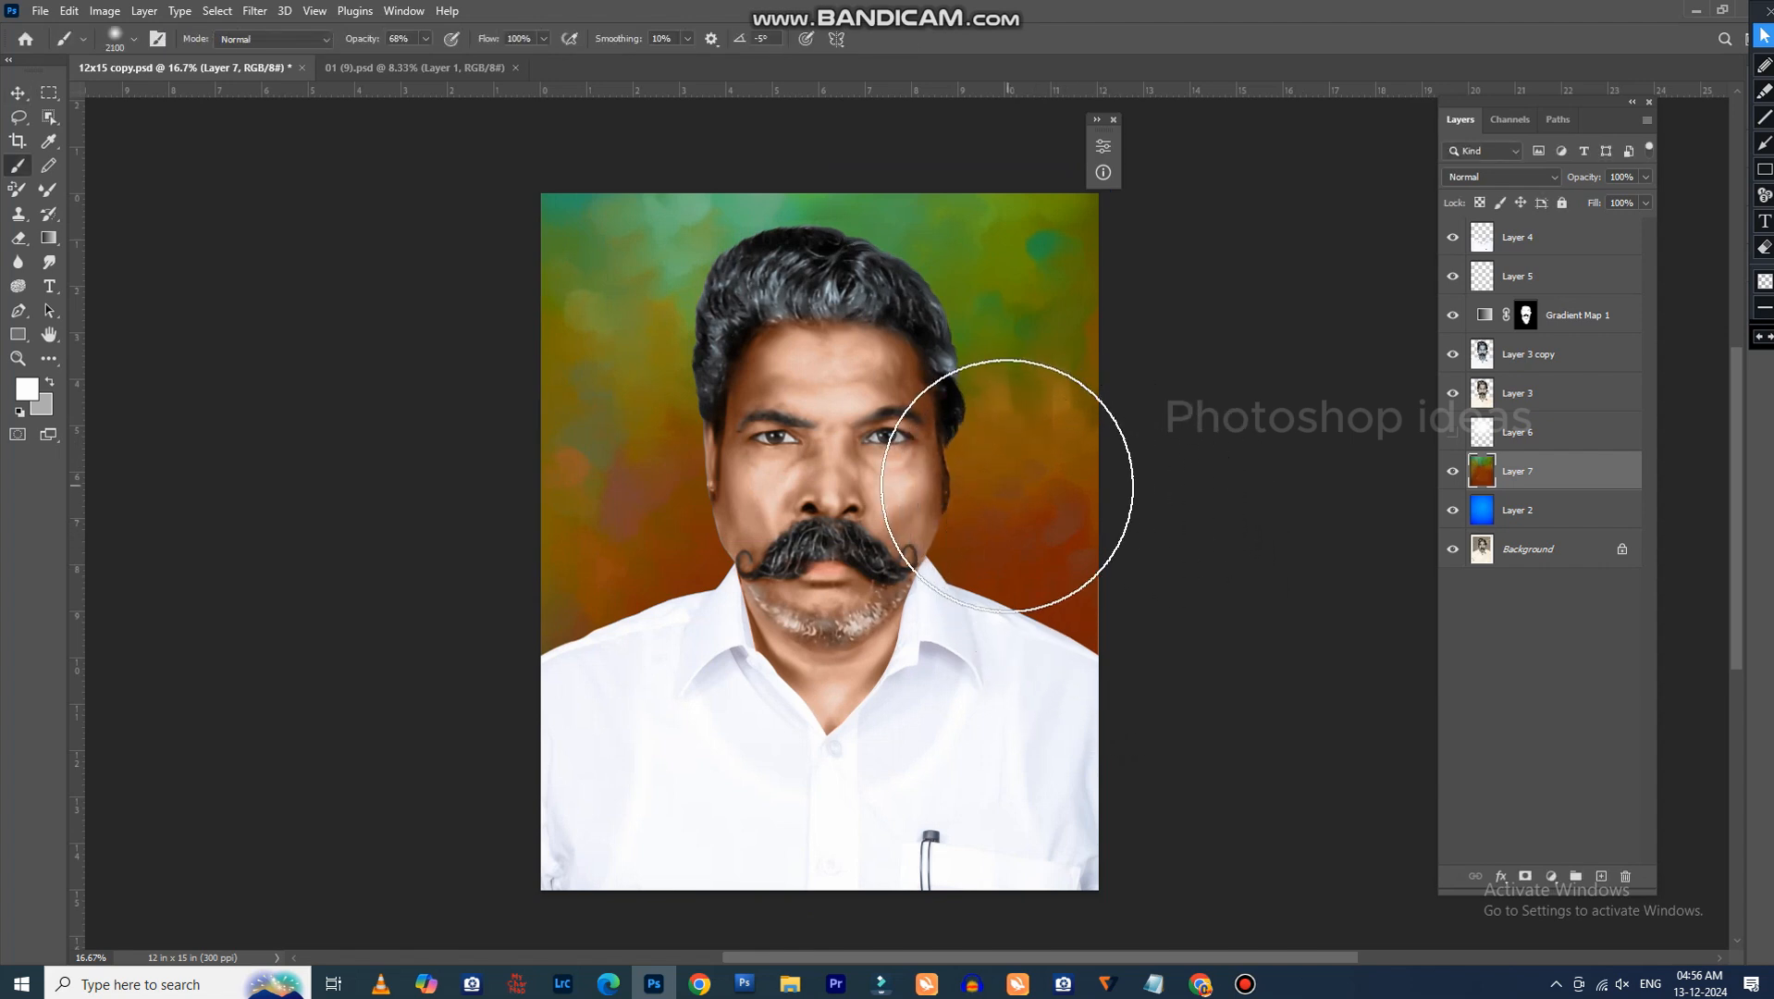
Add a new layer above Layer 7 and brush black (000000) soft shading around the head and shoulders at size 1400.
click(1602, 876)
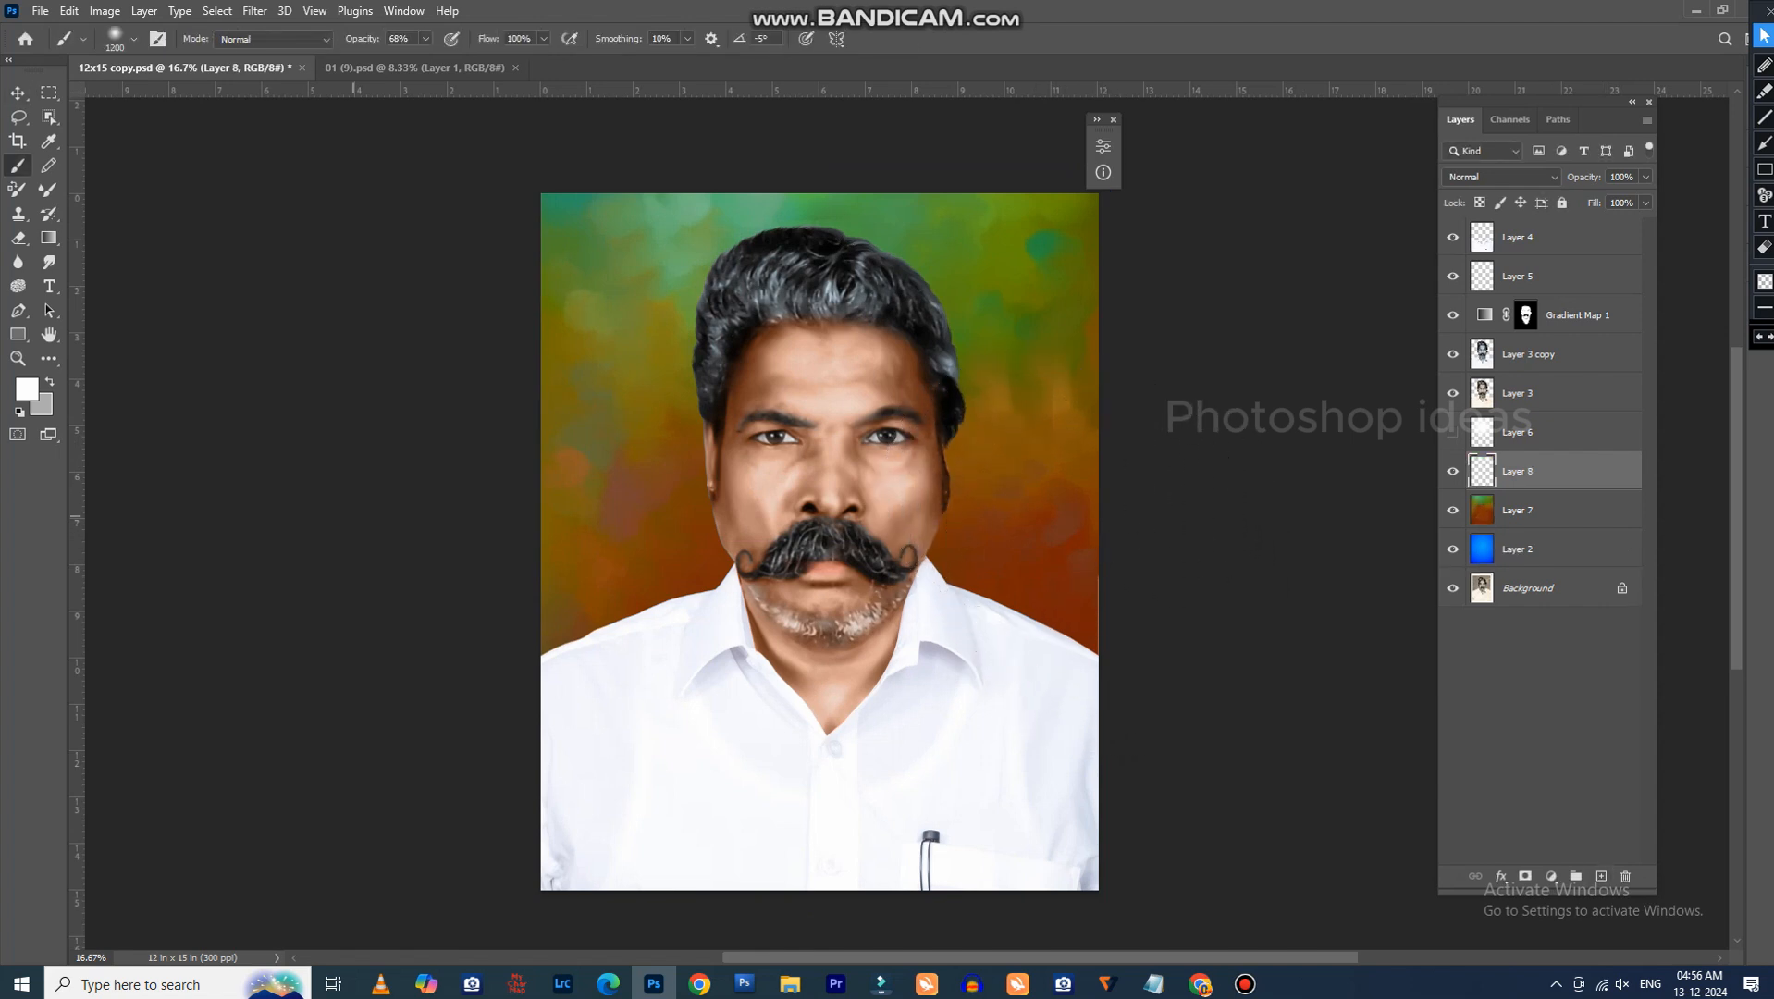
click(26, 389)
text(000000)
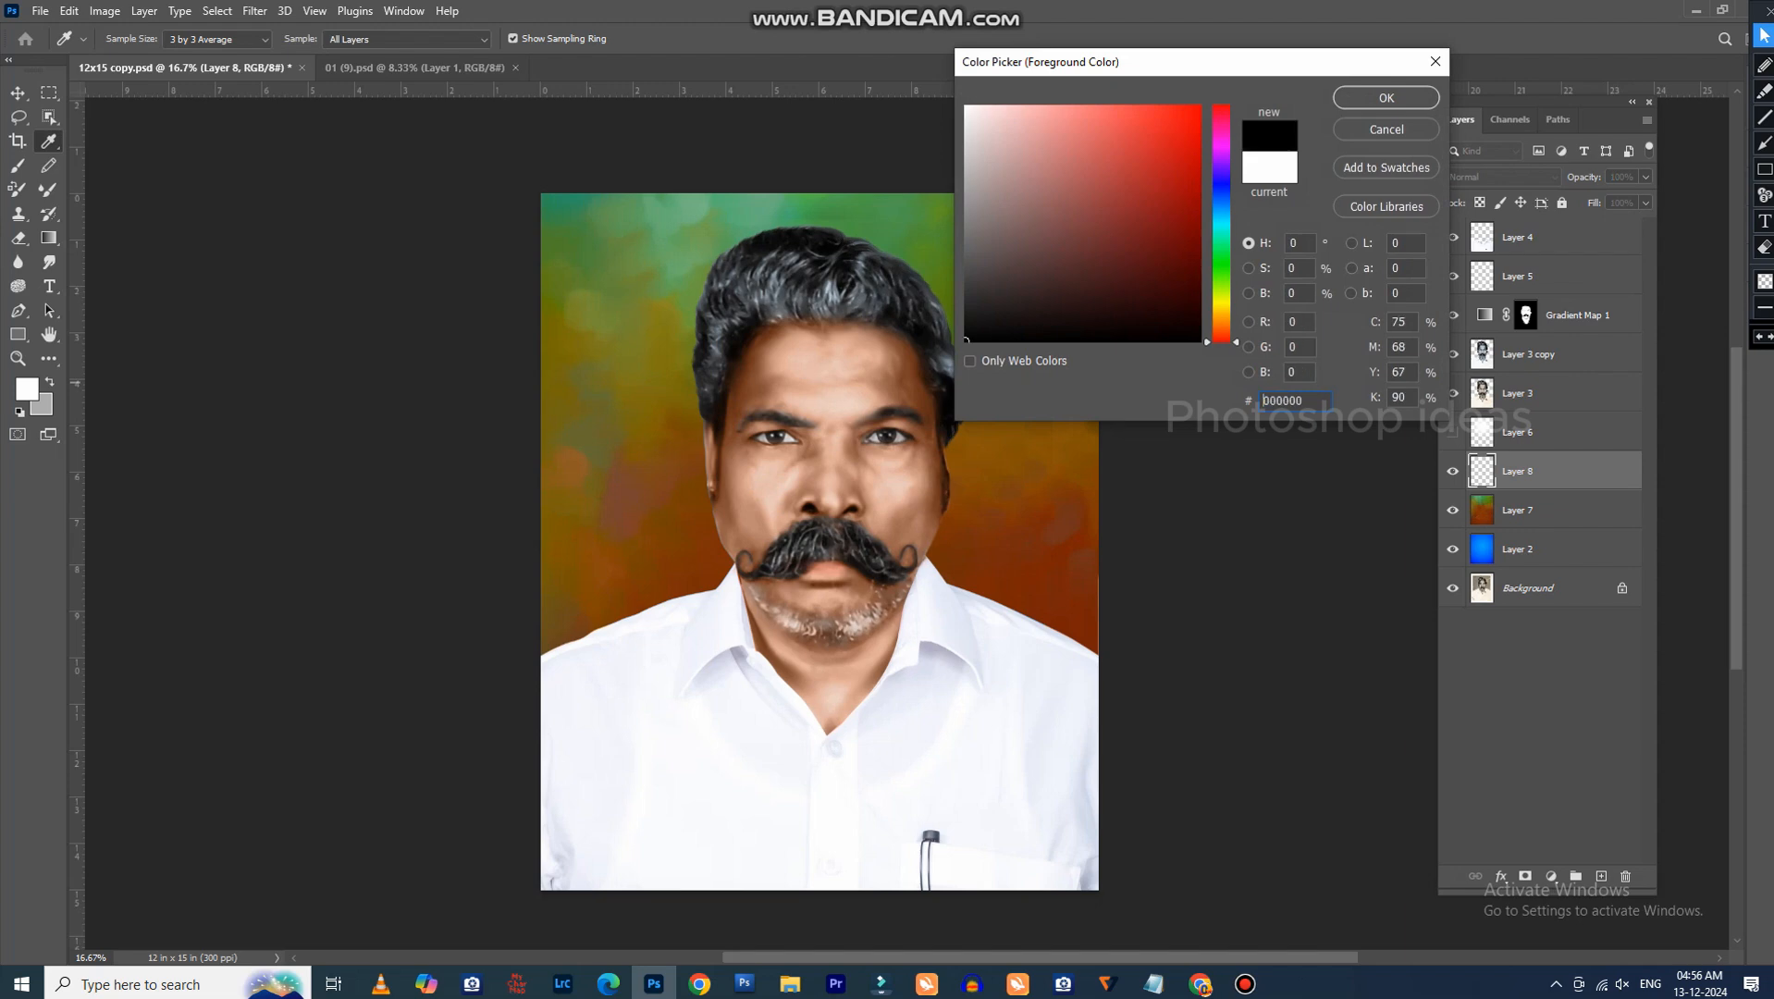
key(Return)
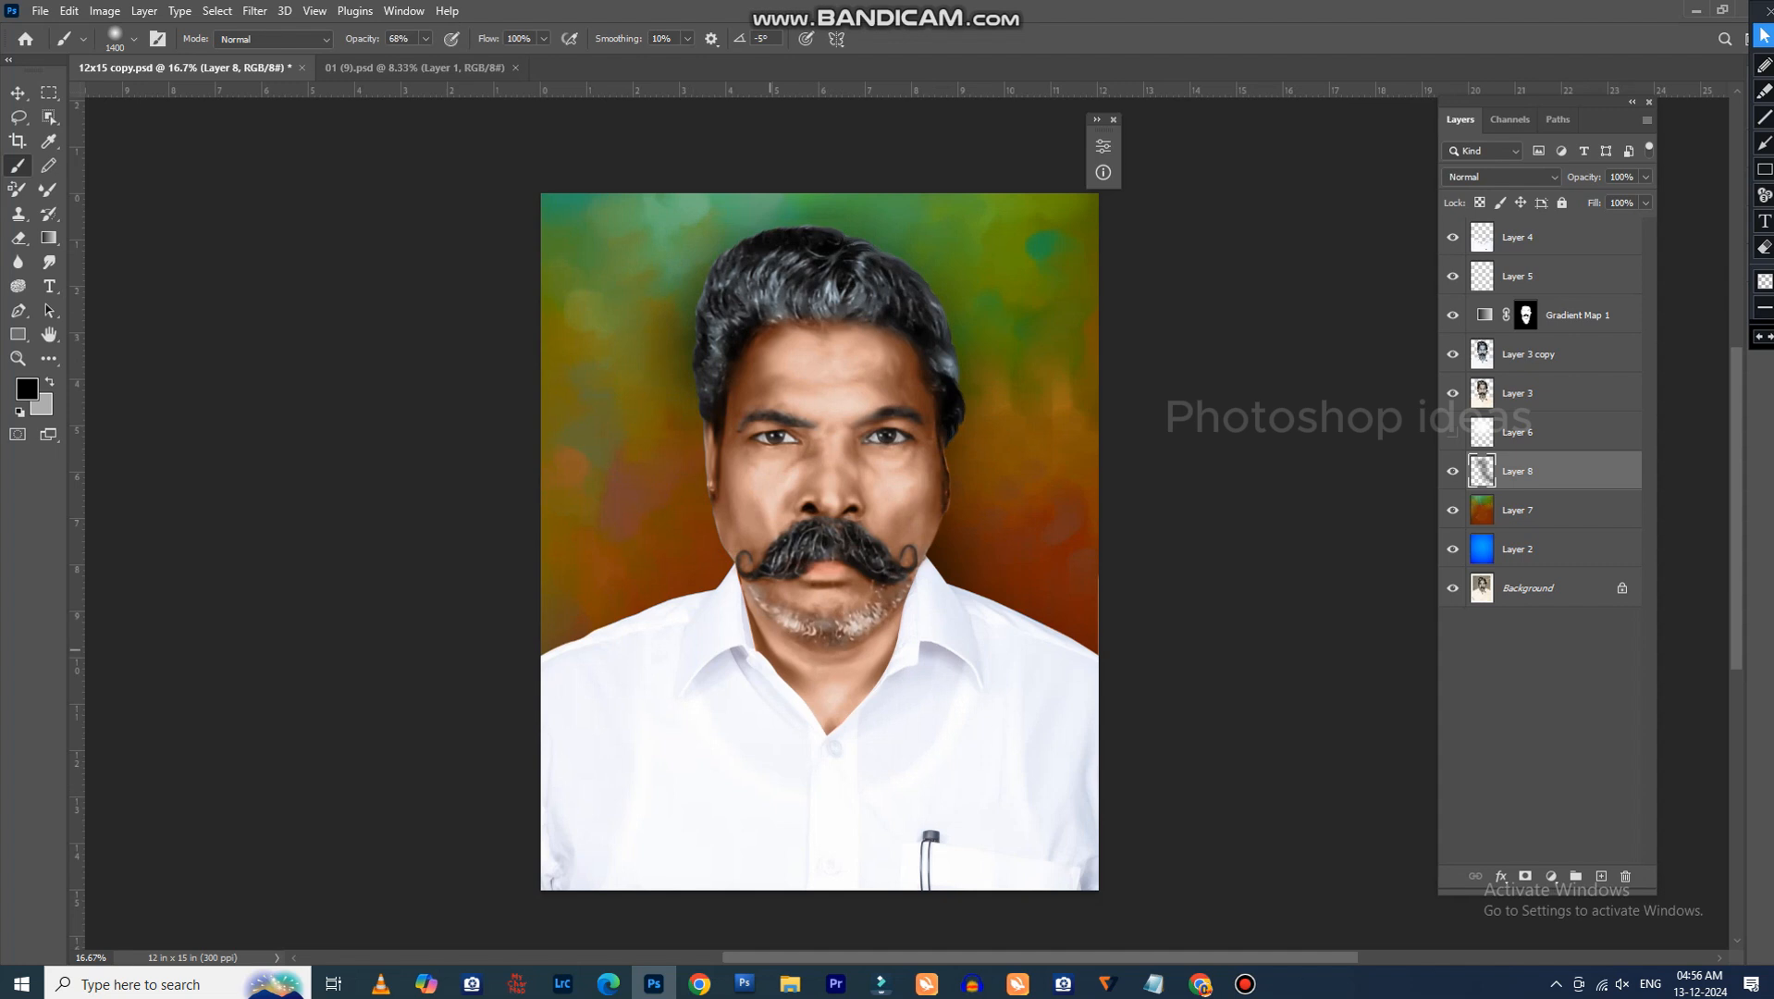
drag(740, 647, 592, 689)
drag(777, 546, 791, 398)
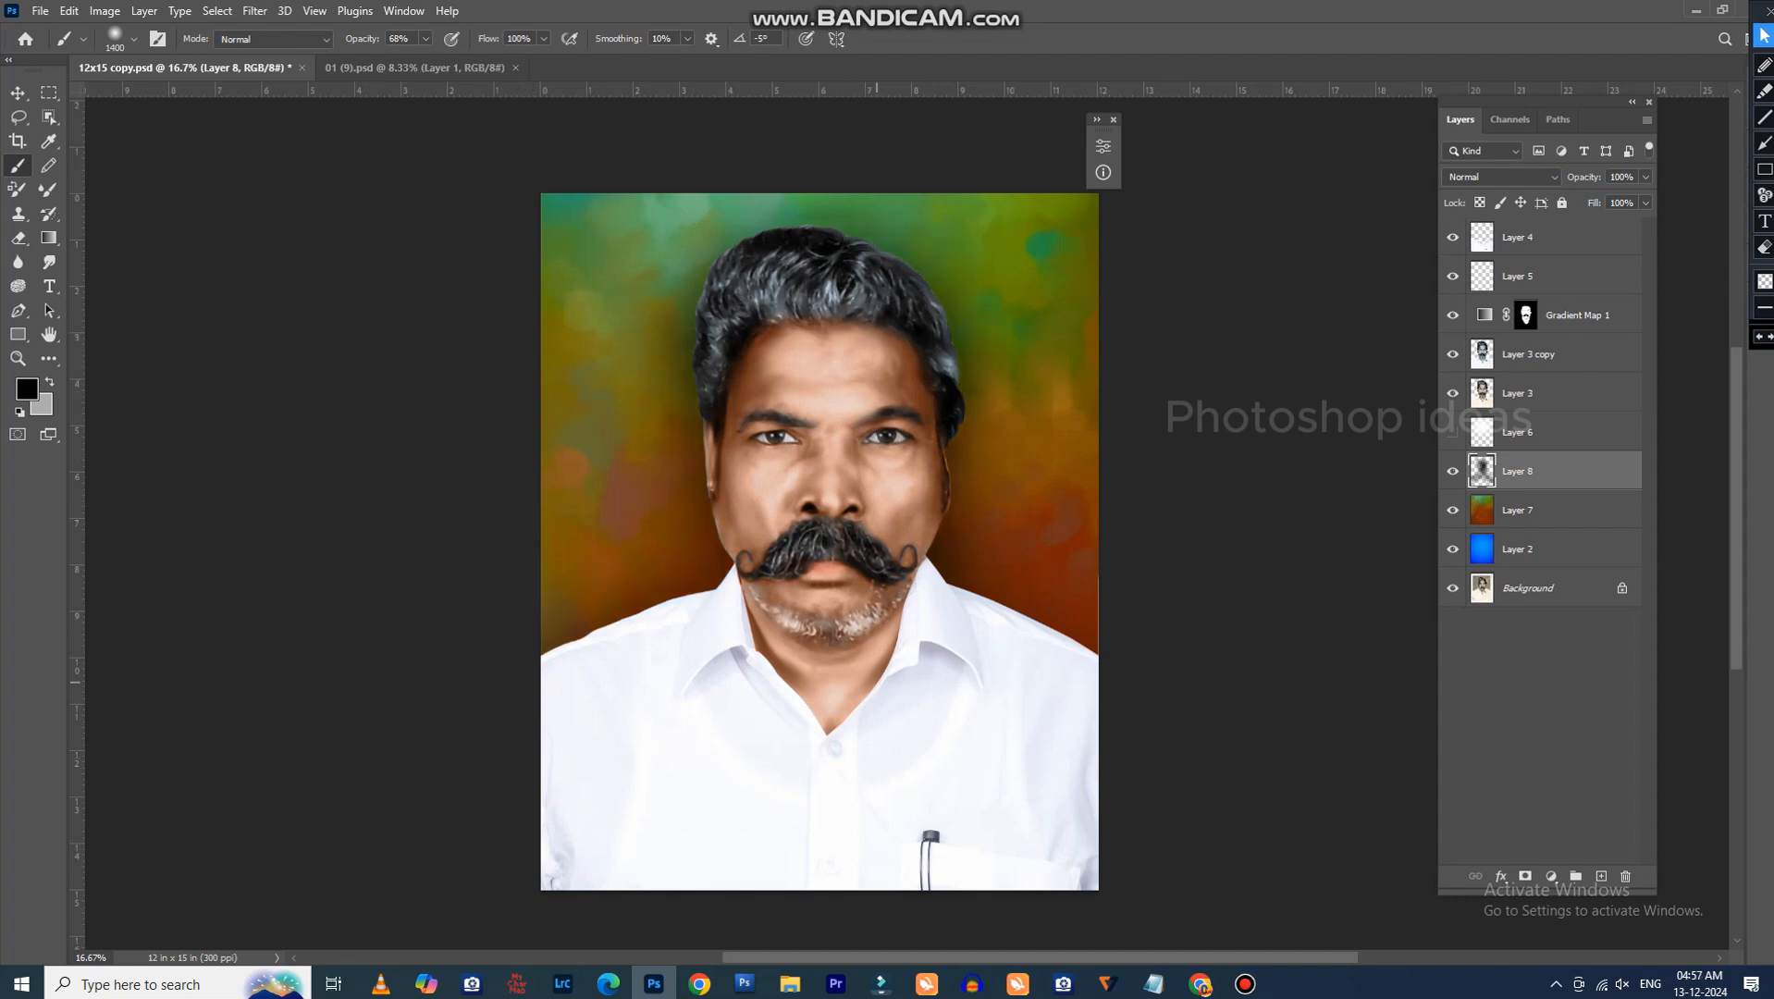
drag(798, 803, 780, 708)
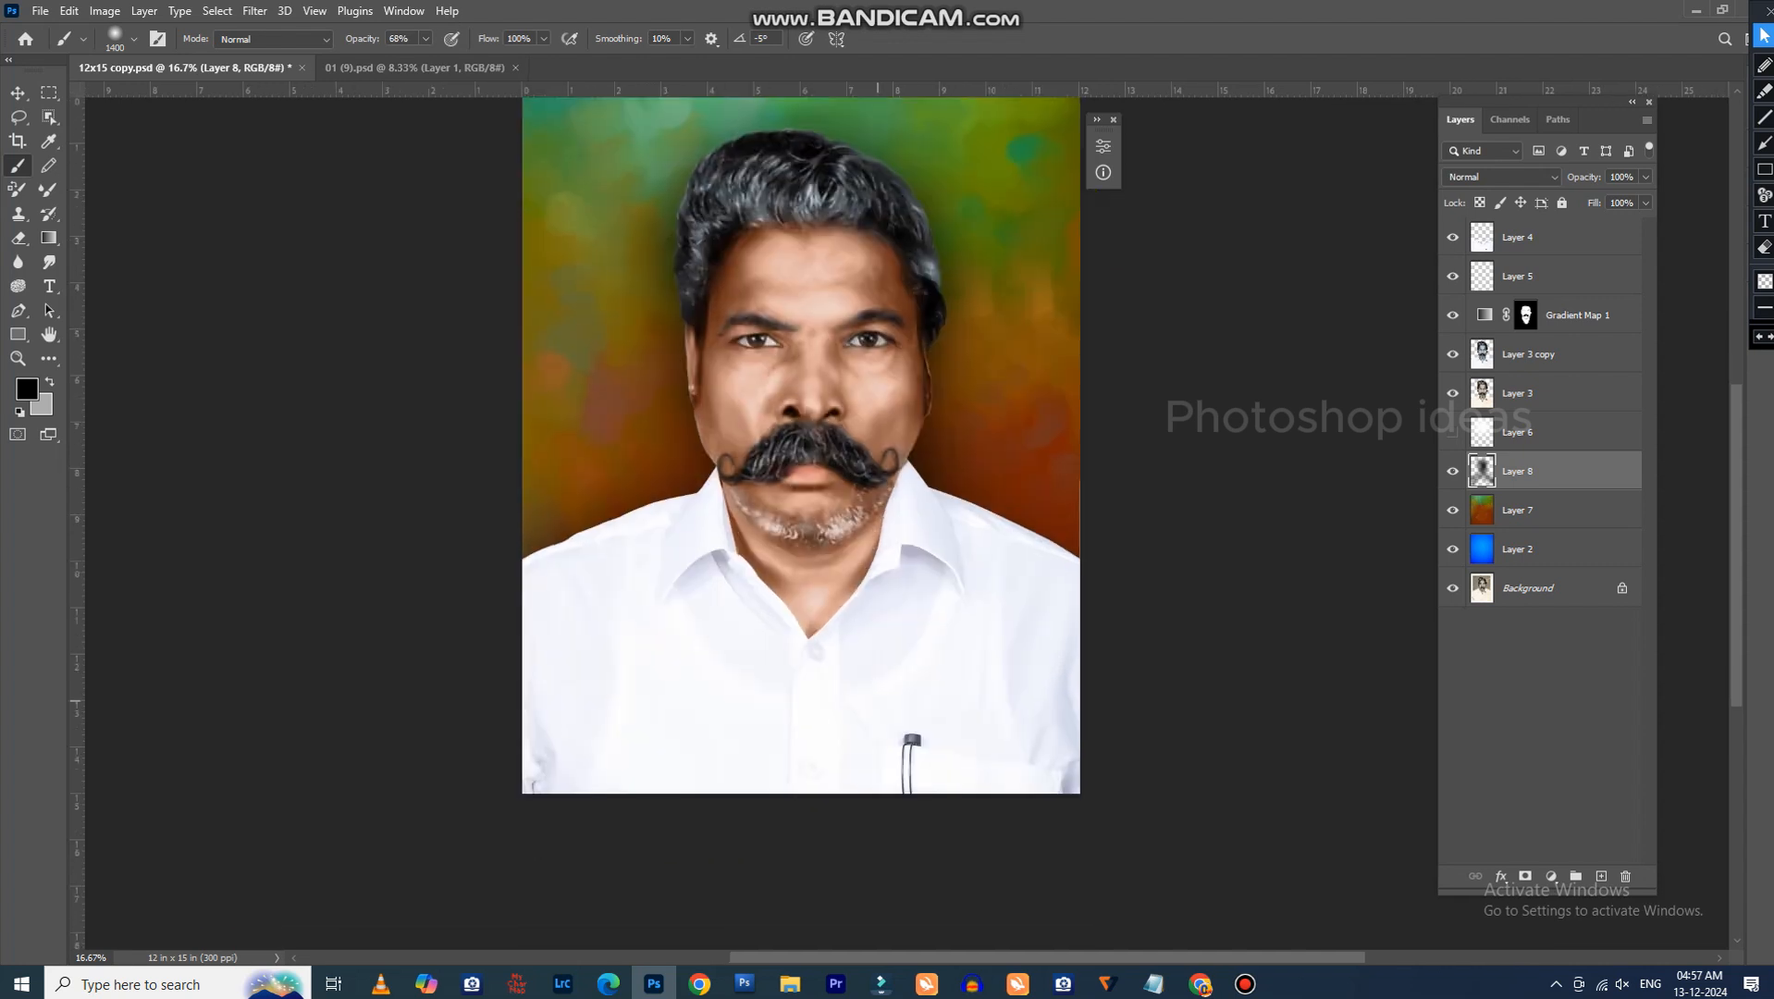
key(v)
drag(867, 614, 859, 696)
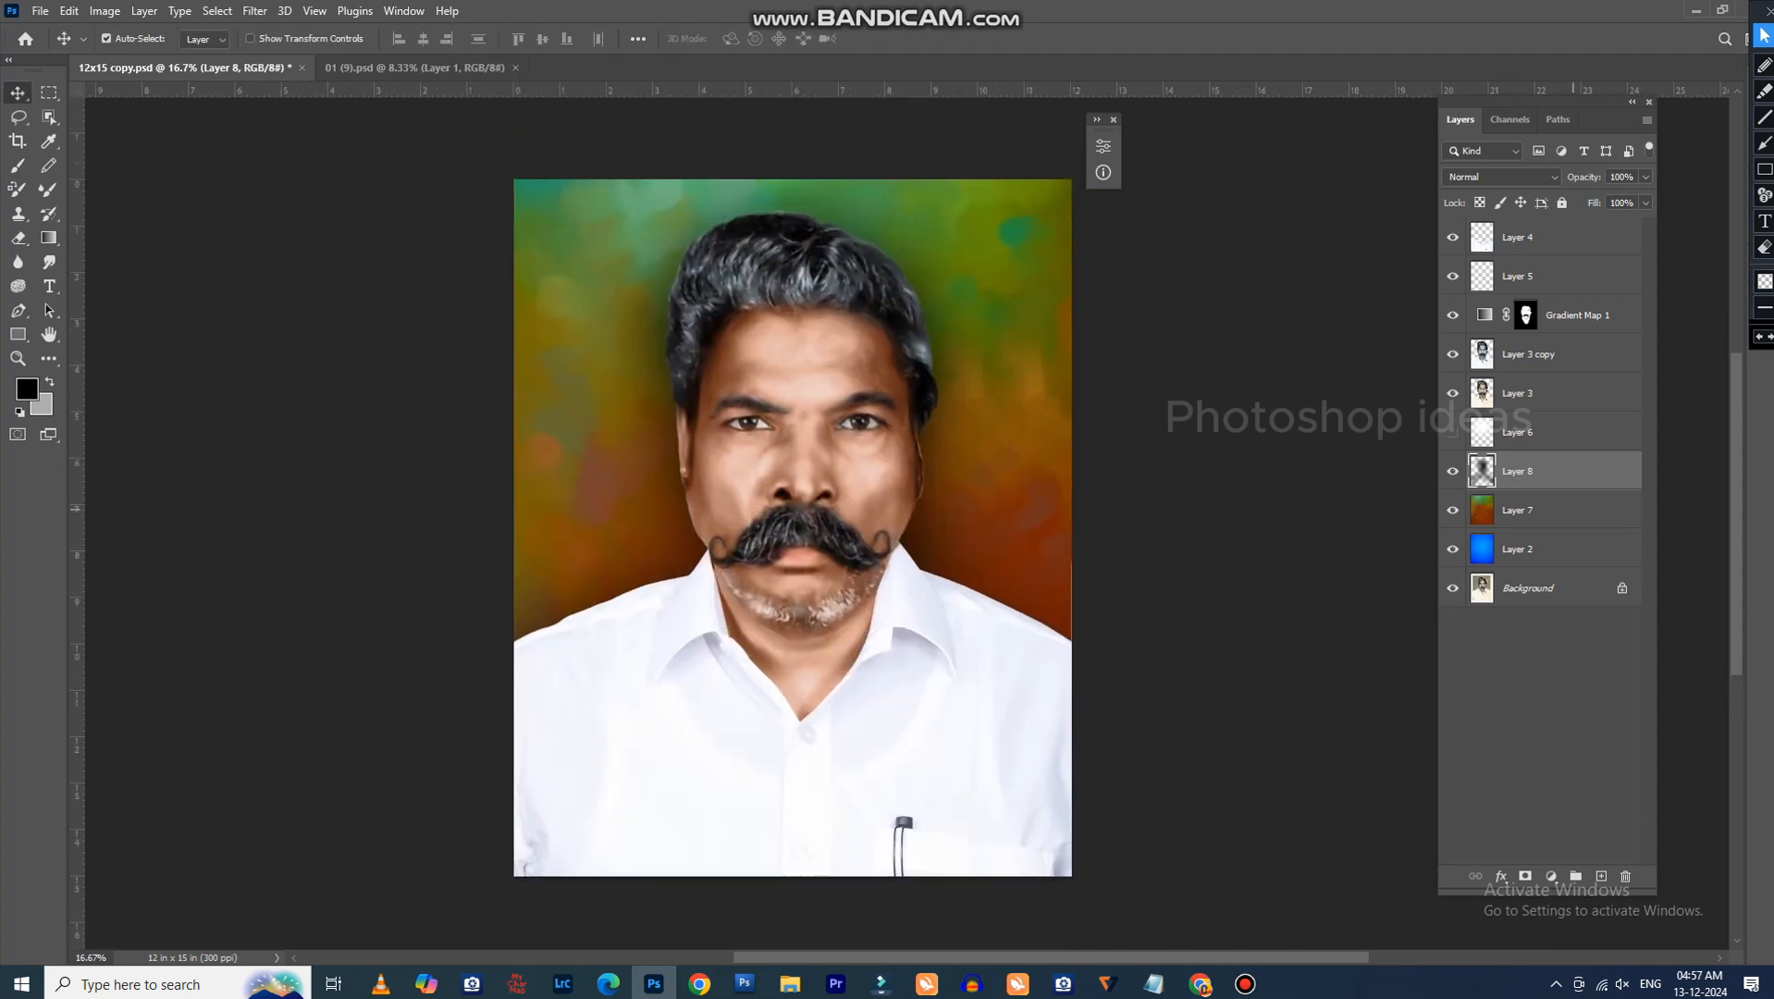
Apply a Gaussian Blur to the painted texture on Layer 7, with the radius raised slightly.
click(1573, 509)
click(255, 10)
mouse_move(358, 248)
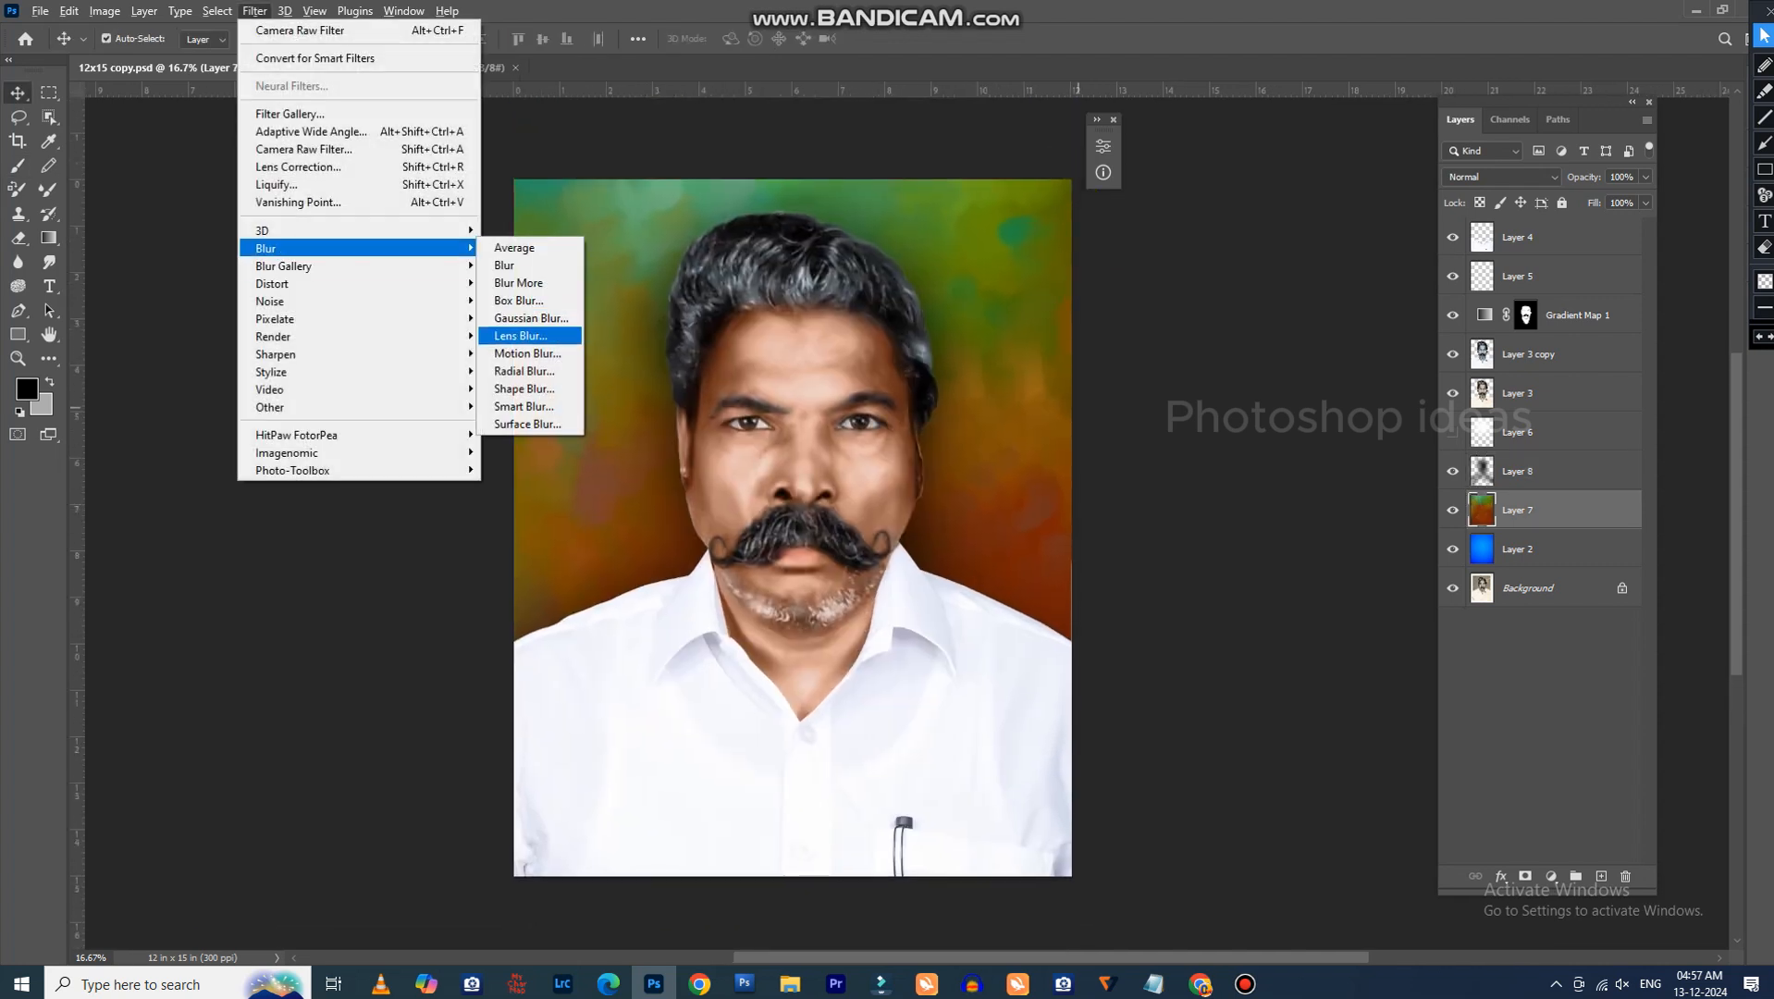
click(531, 317)
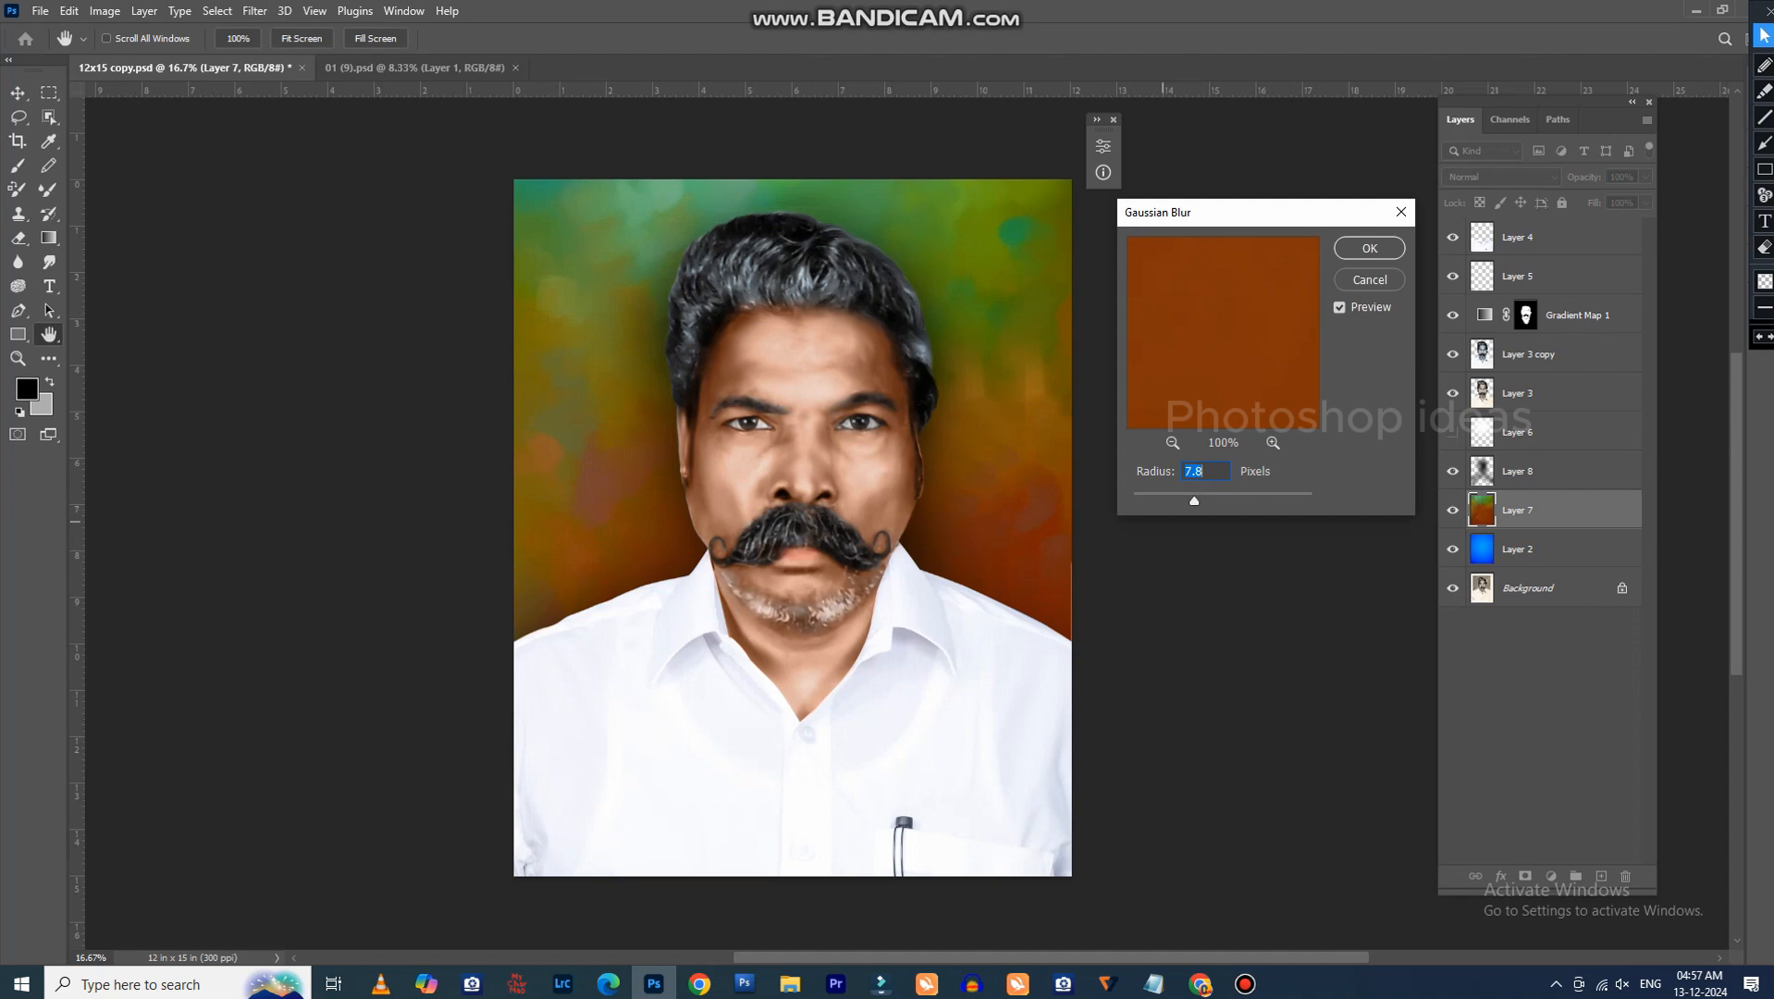
mouse_move(1195, 500)
mouse_down()
mouse_move(1261, 501)
mouse_move(1207, 501)
mouse_up()
key(Return)
Lower the black shading layer's opacity to 66% and save the document.
click(1554, 470)
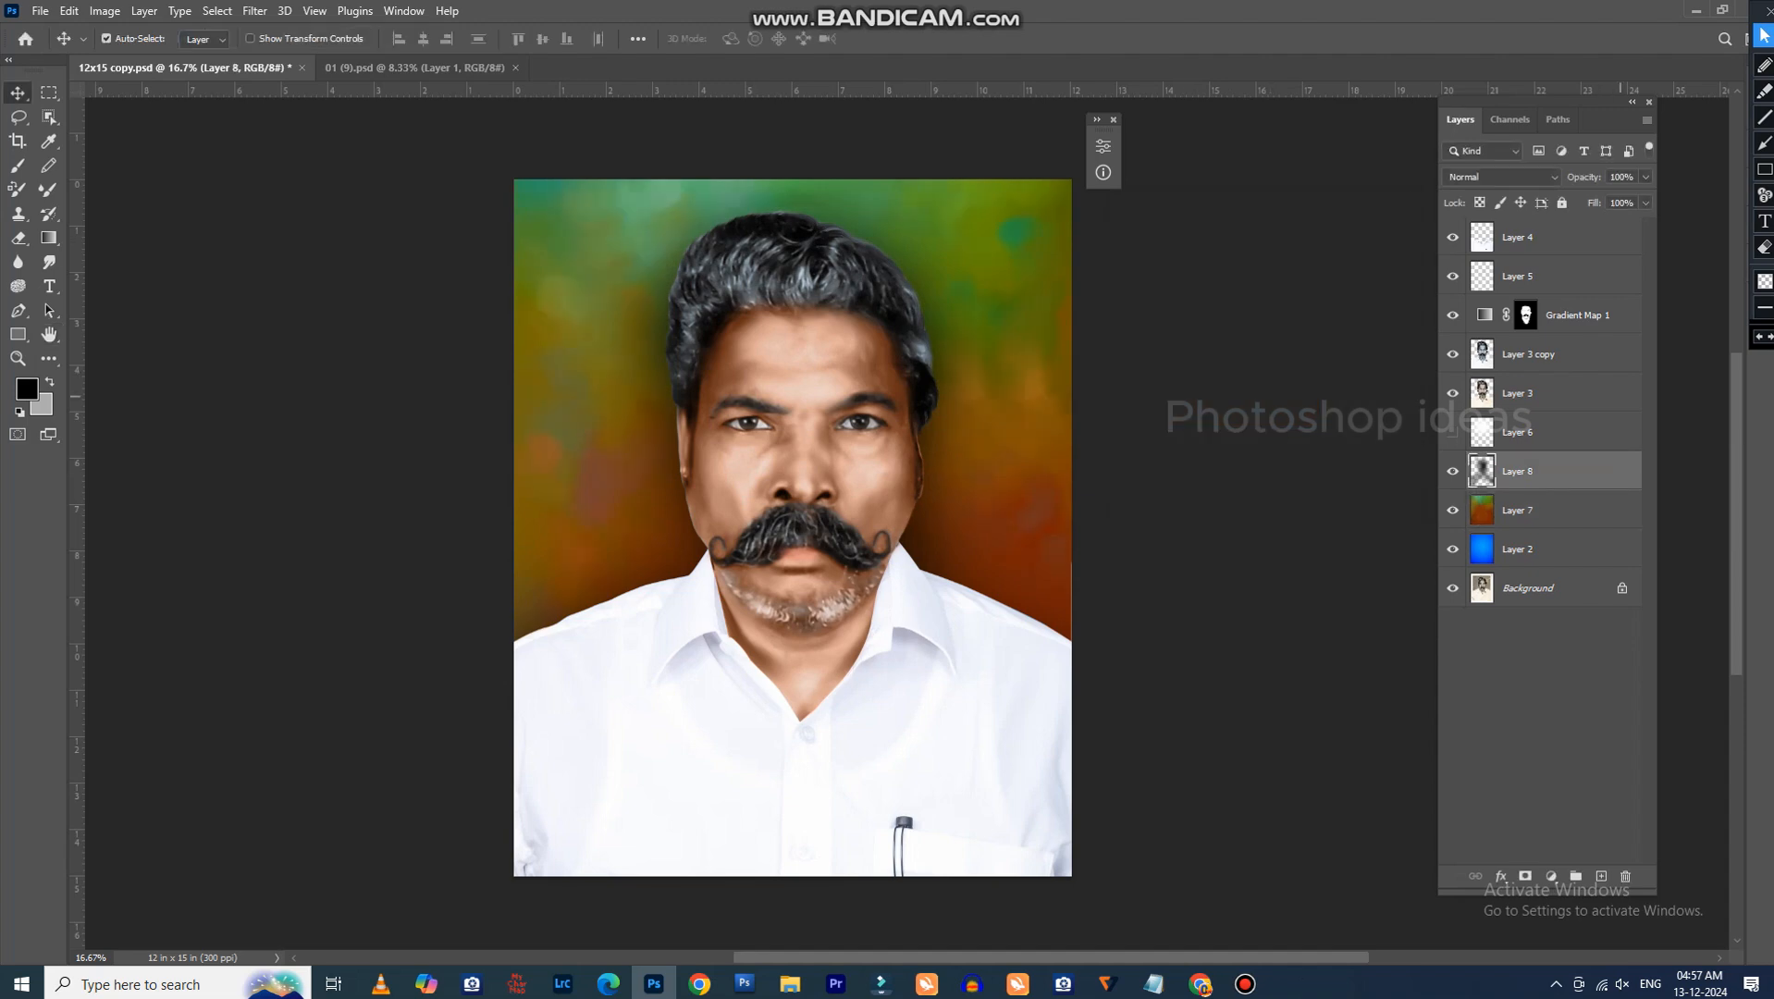
click(1646, 177)
drag(1648, 198, 1615, 198)
key(Return)
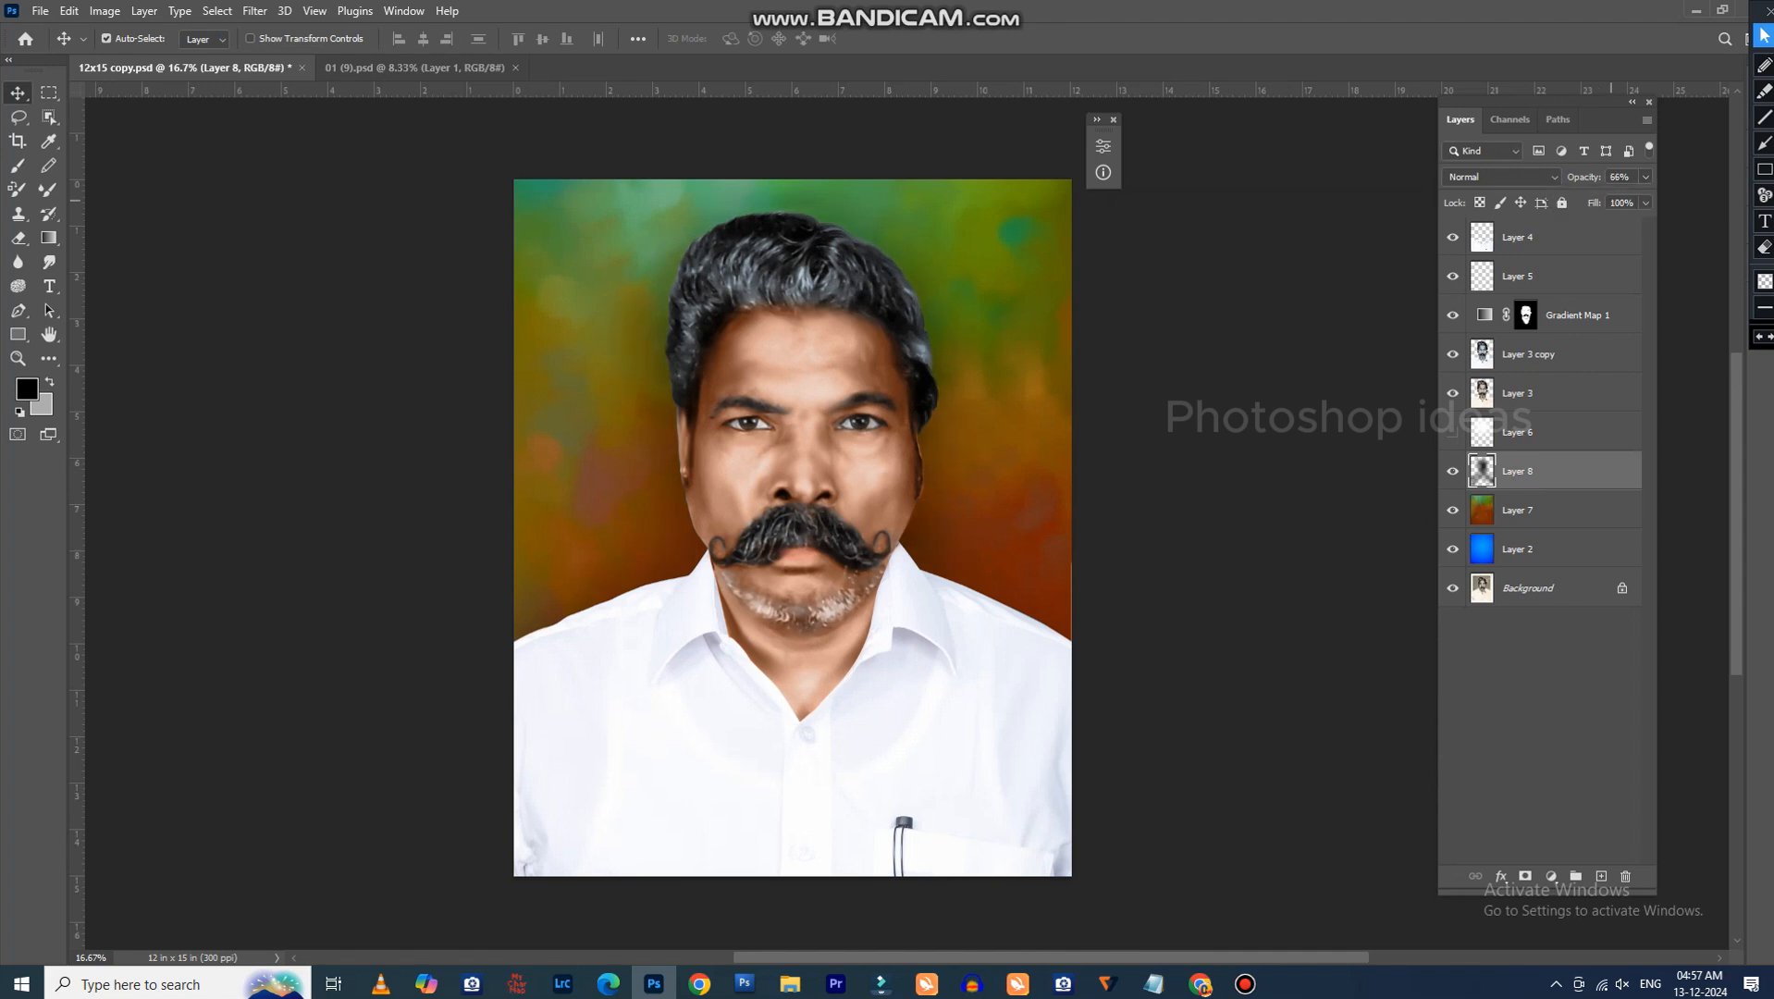
drag(1115, 569, 1208, 574)
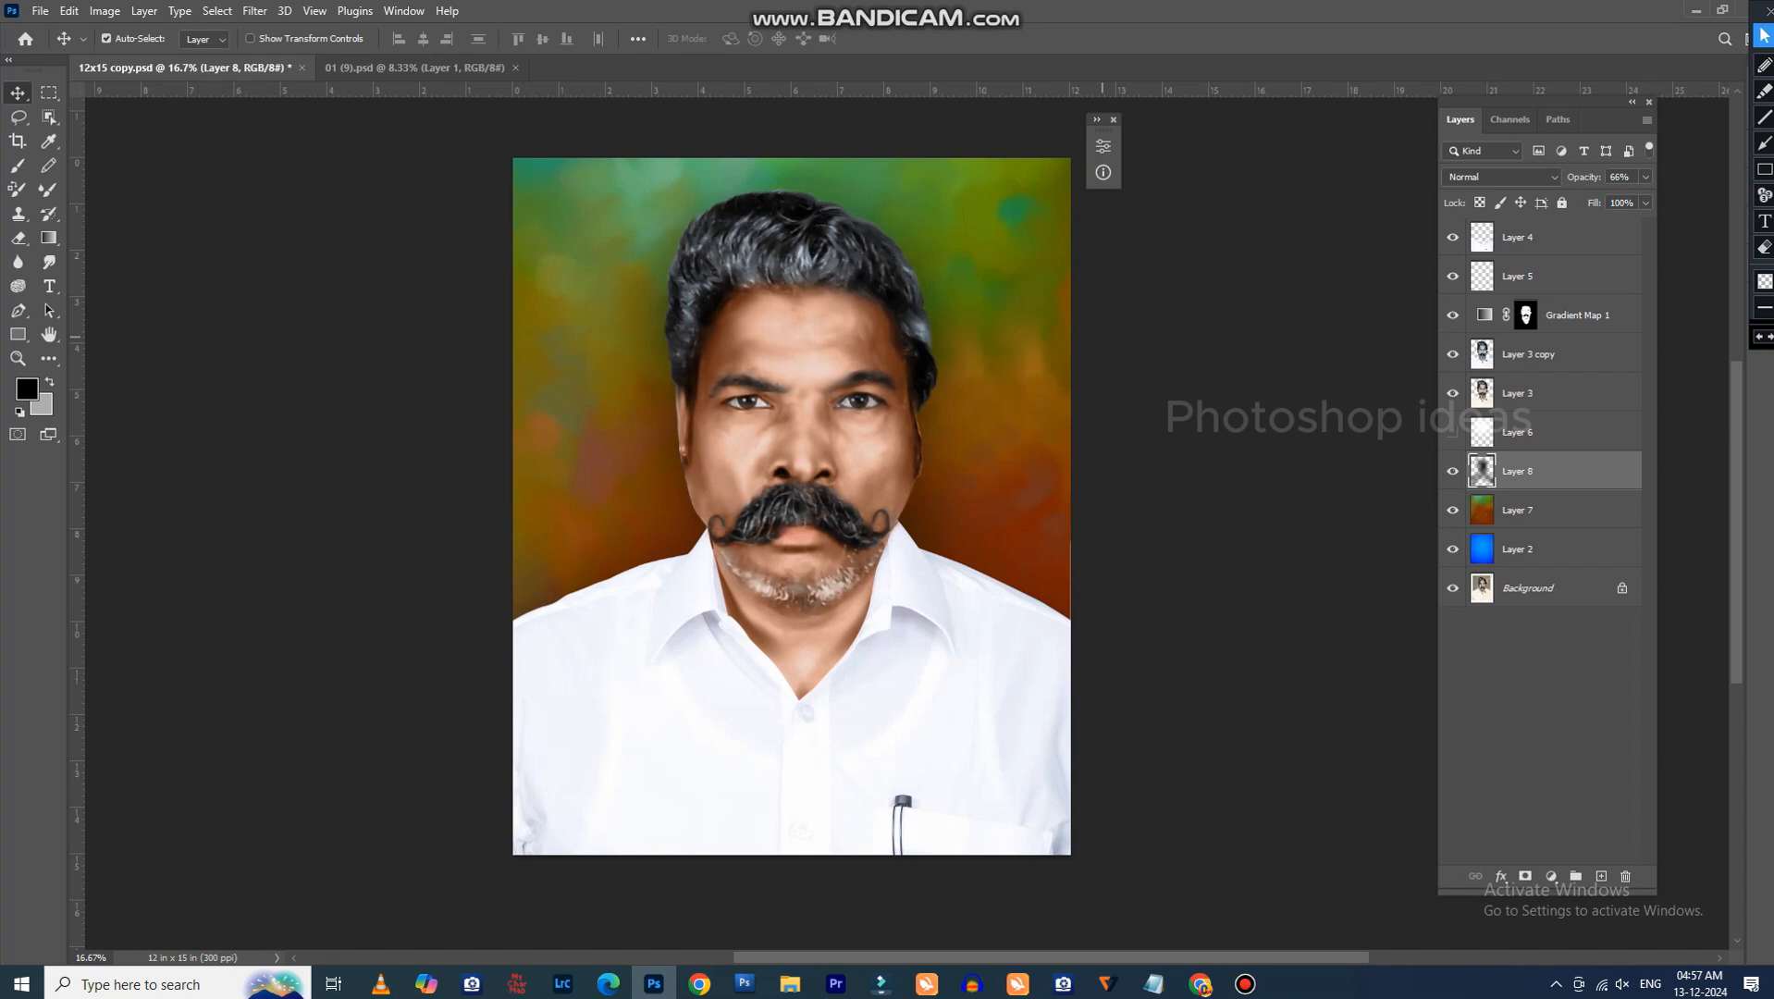
key(ctrl+s)
Select all layers above the Background and merge them into one layer.
click(1536, 549)
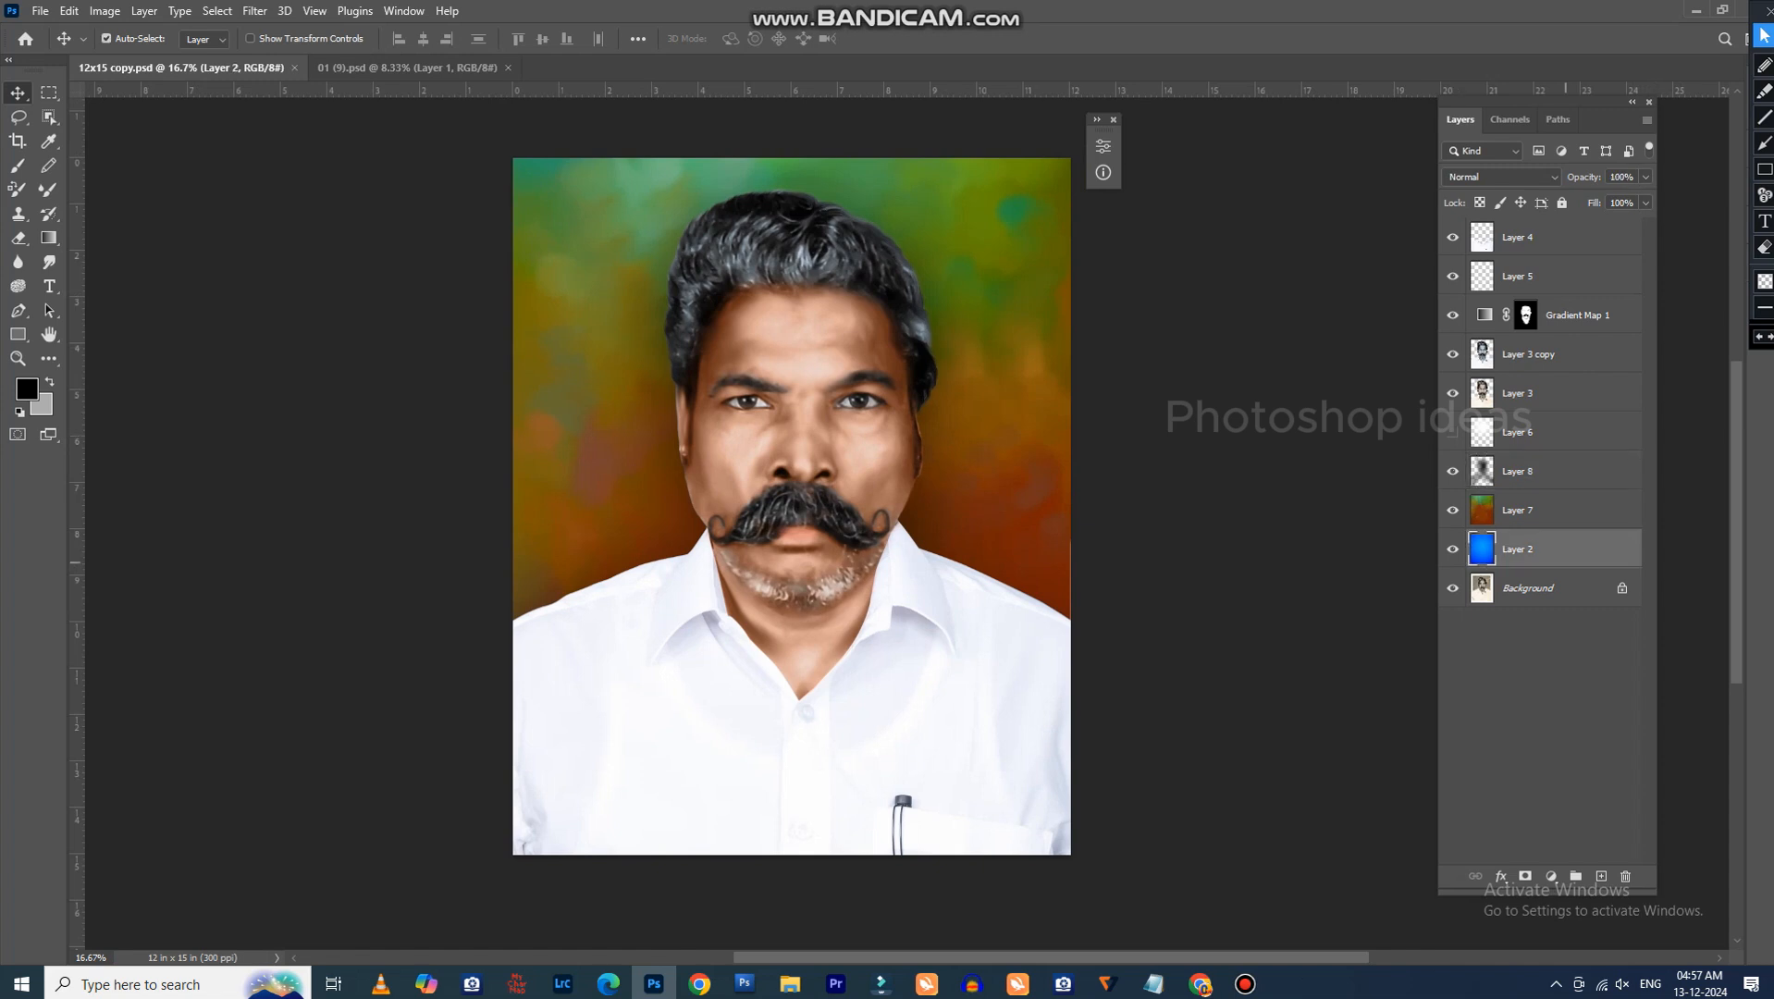
key(ctrl+alt+a)
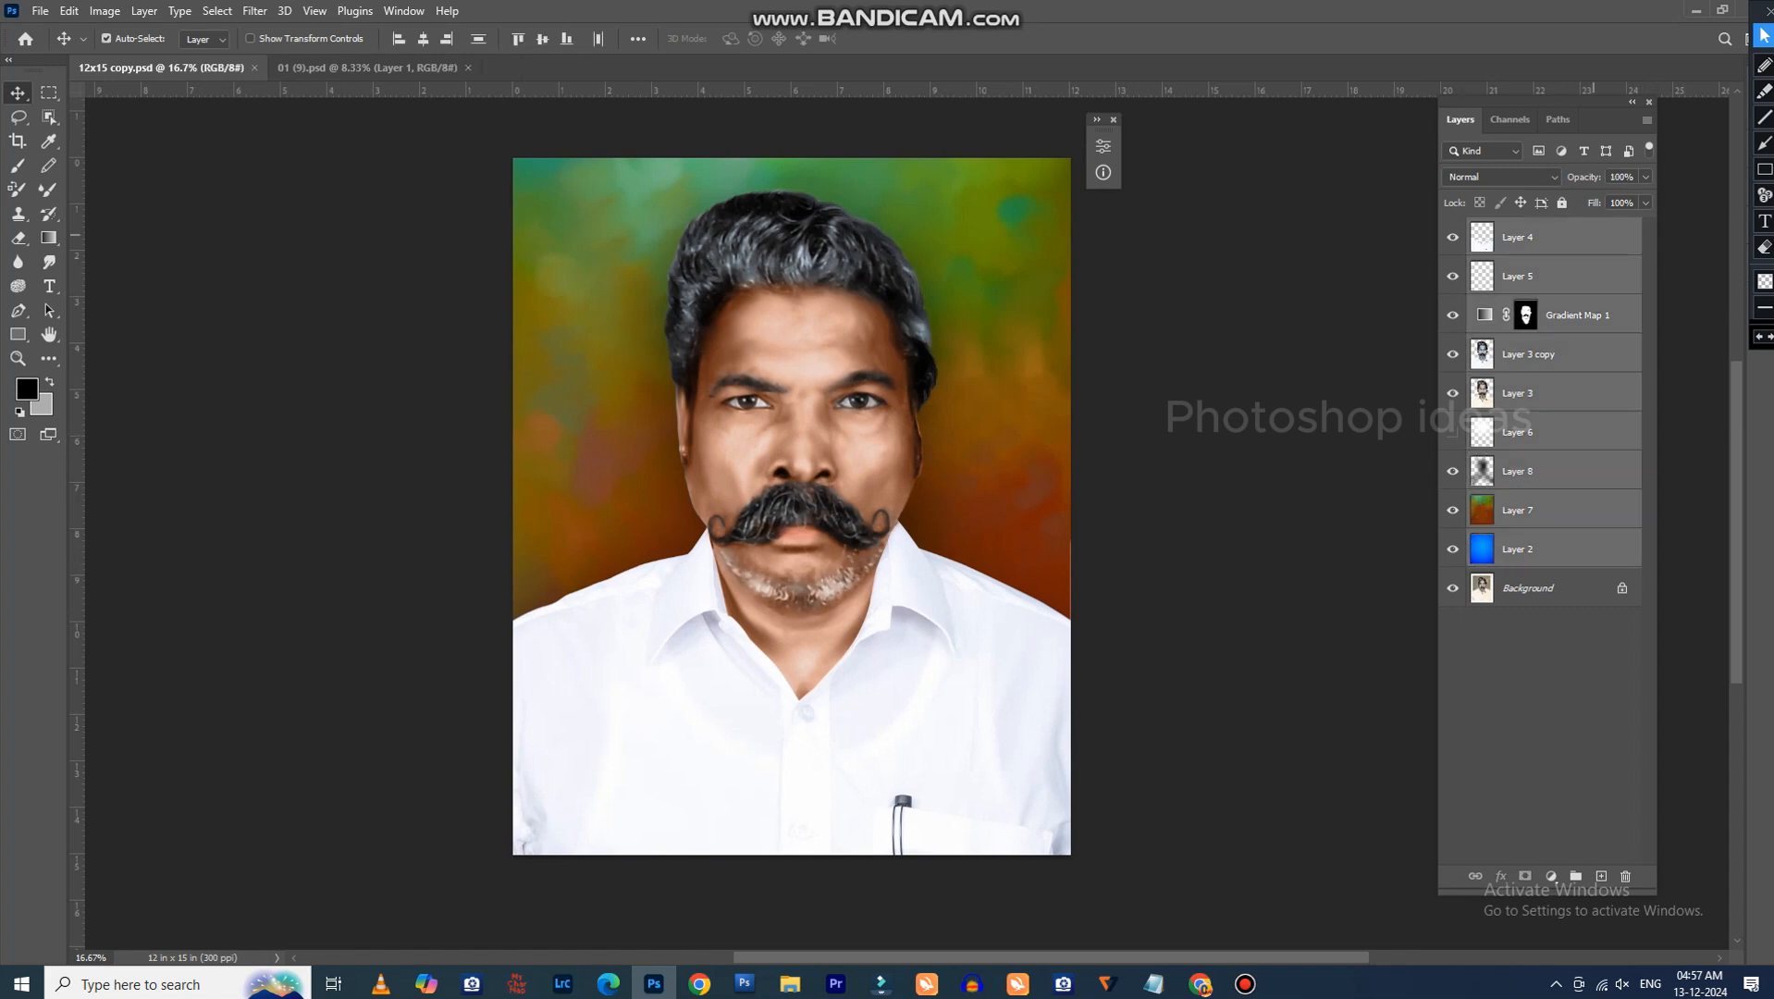
key(ctrl+e)
key(ctrl+plus)
key(ctrl+plus)
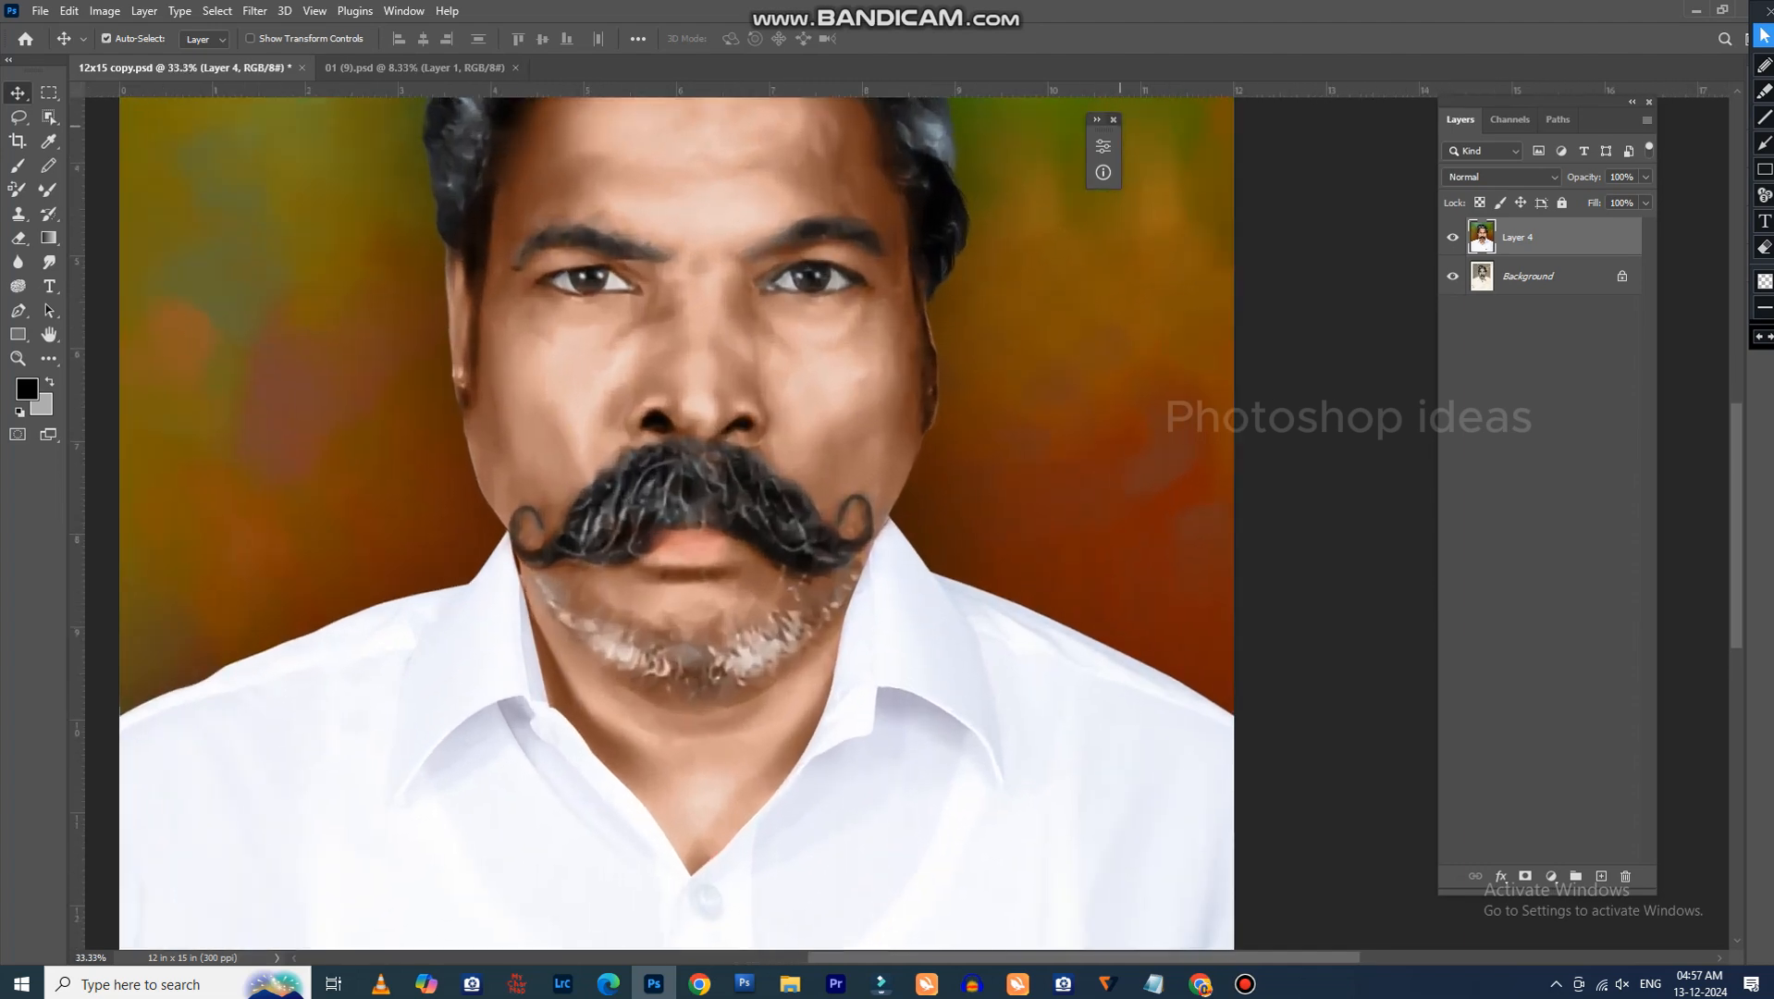
Close the small floating panel and place vertical guides 1 inch inside the canvas's left and right edges.
click(1113, 120)
drag(1261, 89, 1141, 223)
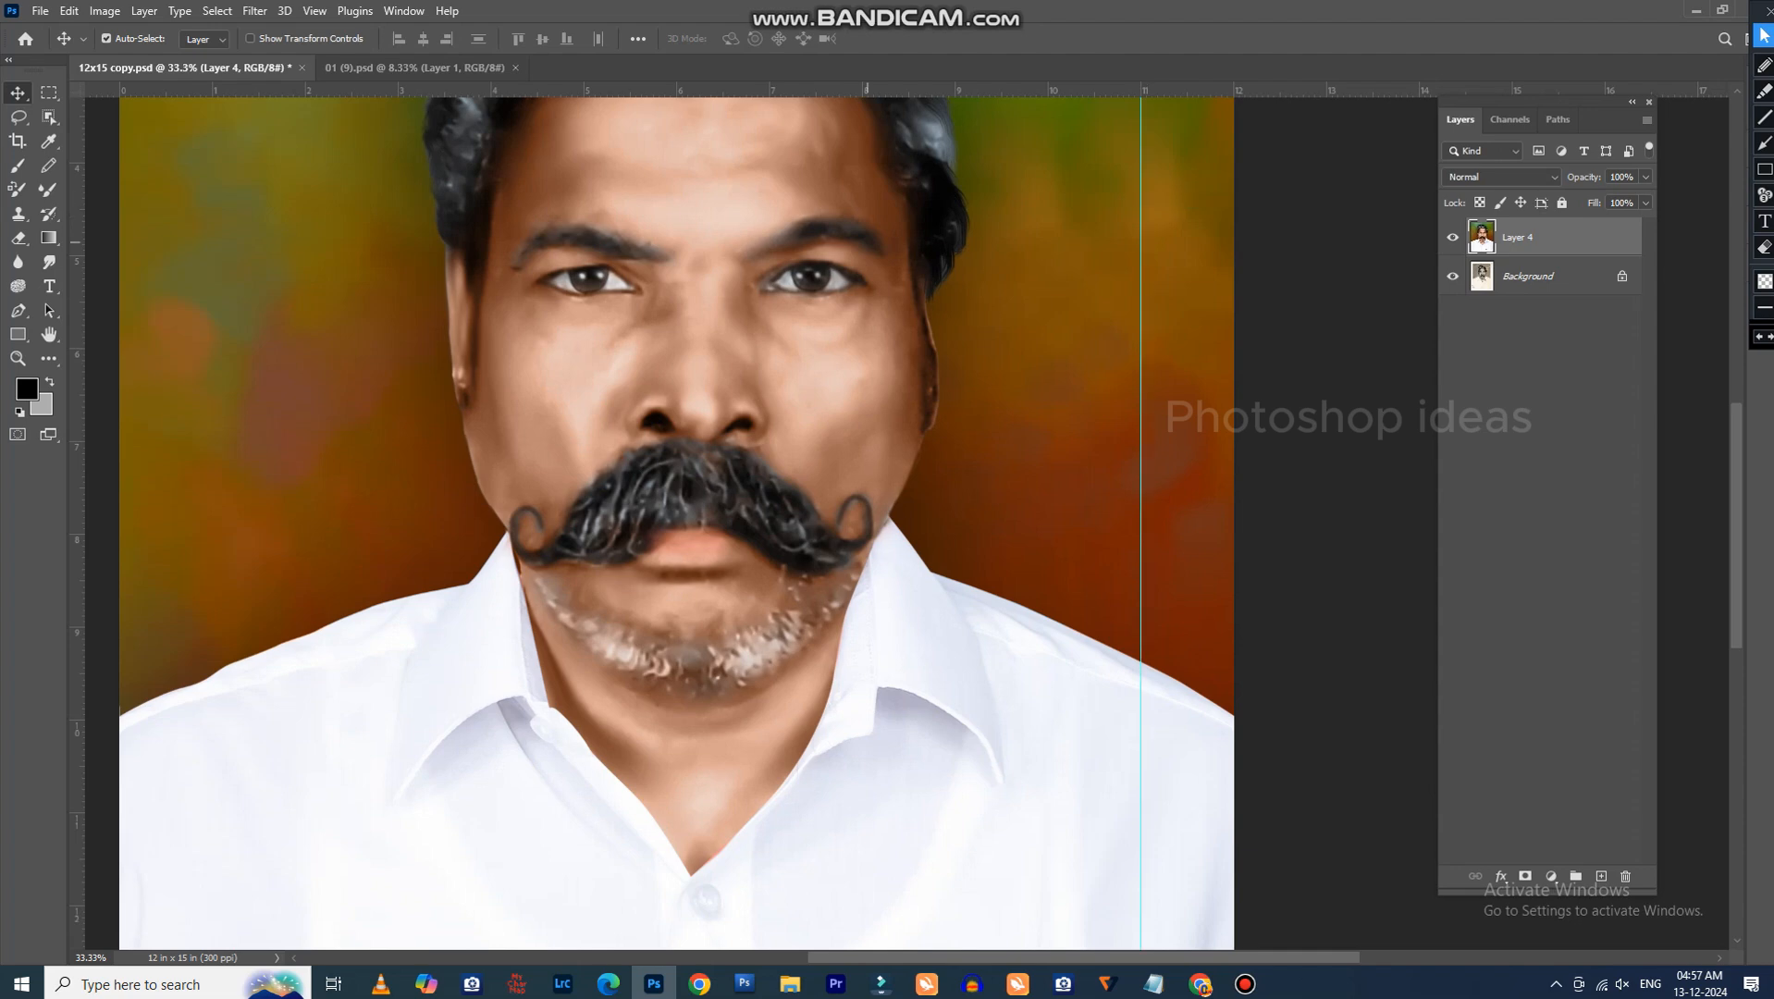
drag(851, 216, 1437, 353)
drag(837, 89, 798, 130)
drag(1004, 130, 713, 426)
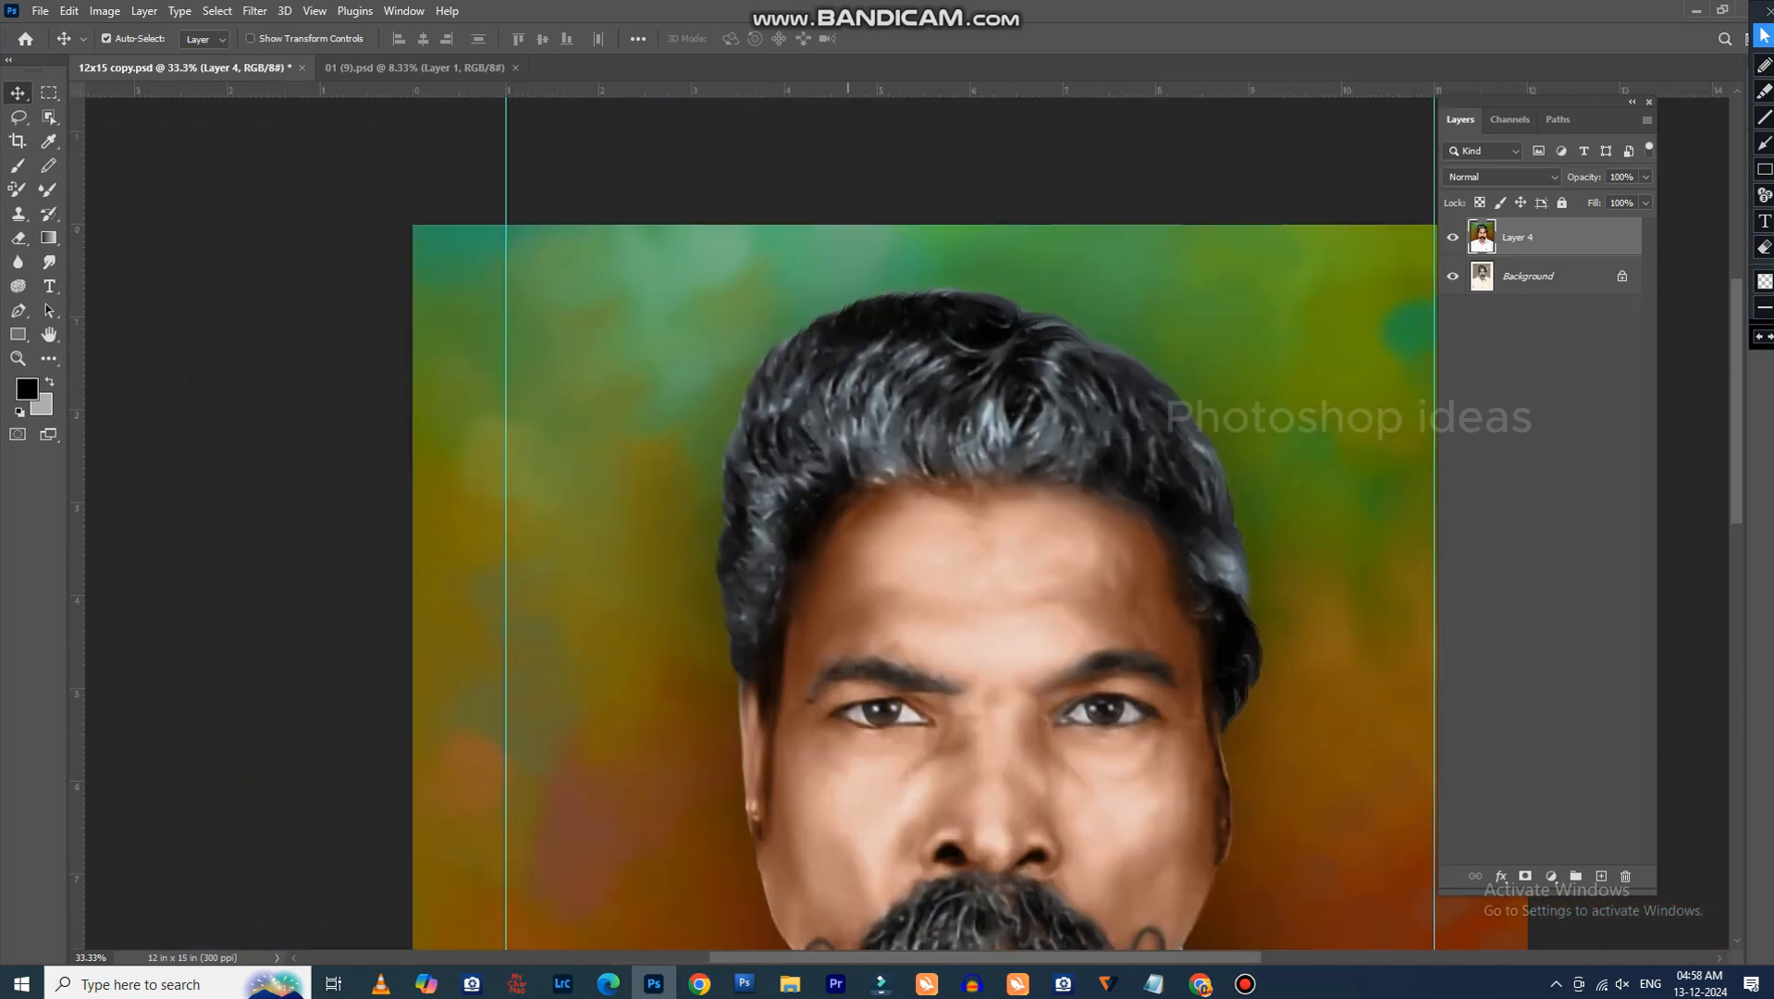
Undock the toolbox and place horizontal guides 1 inch inside the canvas's top and bottom edges.
drag(35, 76, 130, 117)
drag(645, 90, 689, 318)
drag(713, 574, 699, 255)
scroll(700, 254, down, 5)
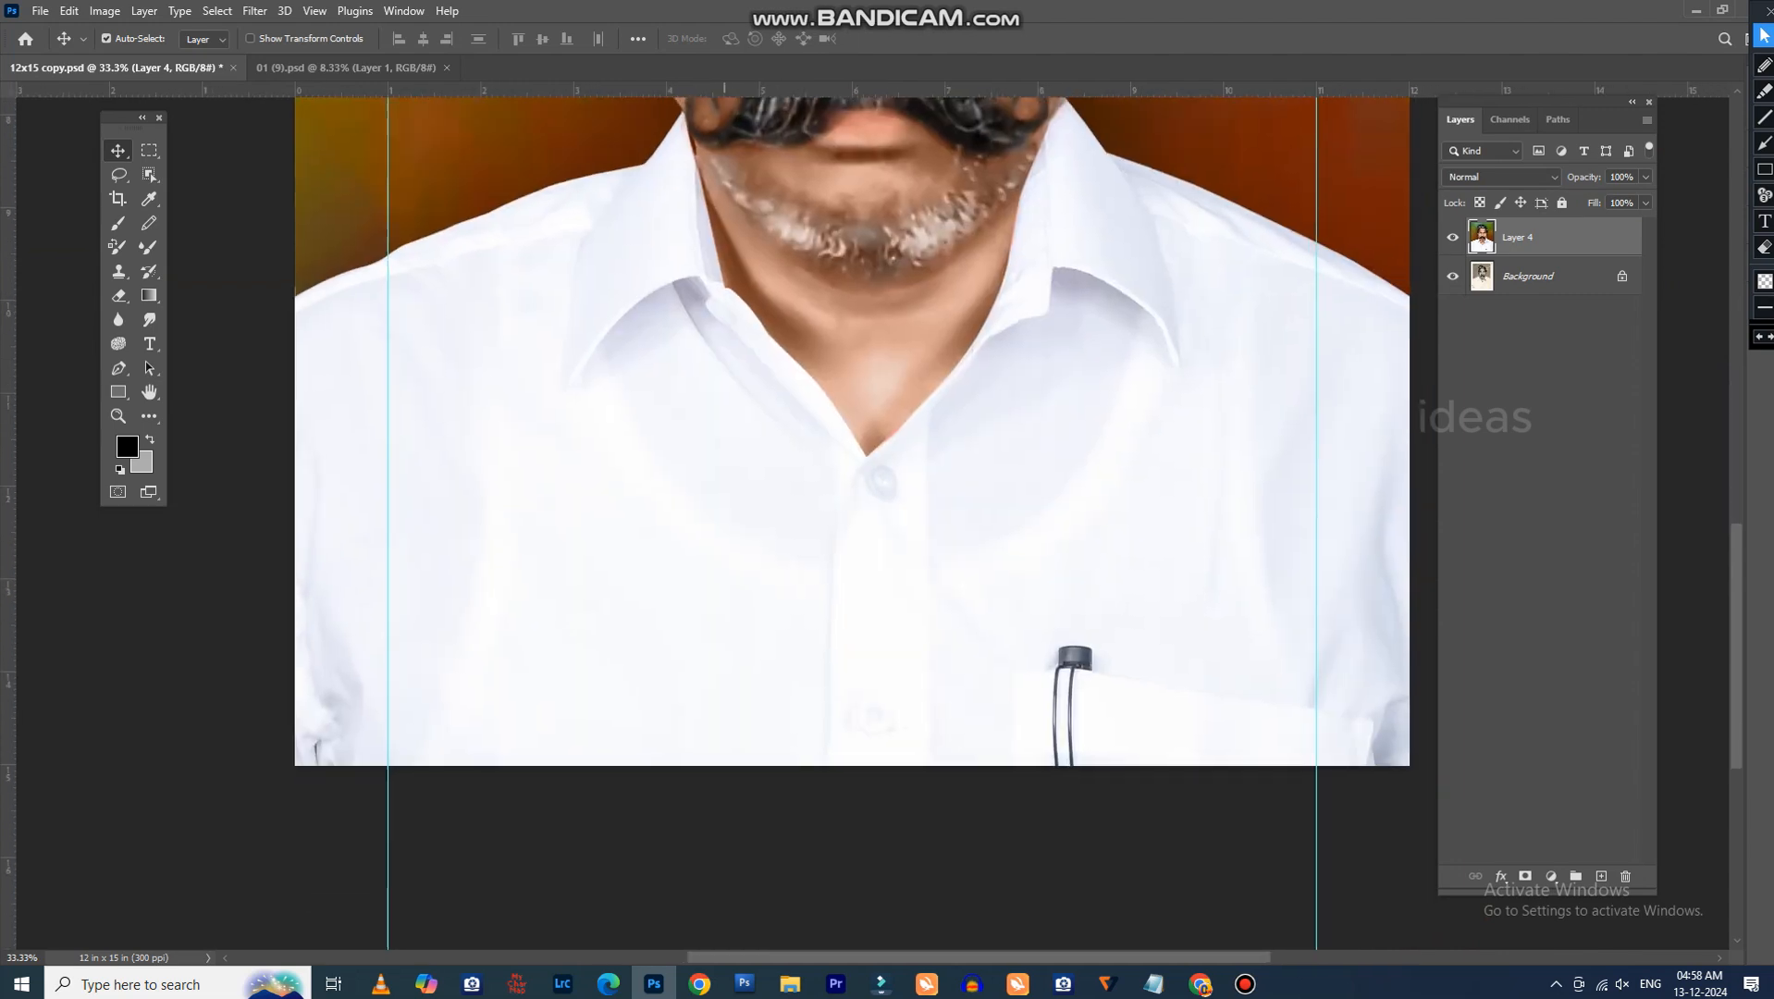
drag(701, 89, 809, 575)
scroll(967, 252, up, 3)
key(ctrl+minus)
key(ctrl+minus)
key(ctrl+minus)
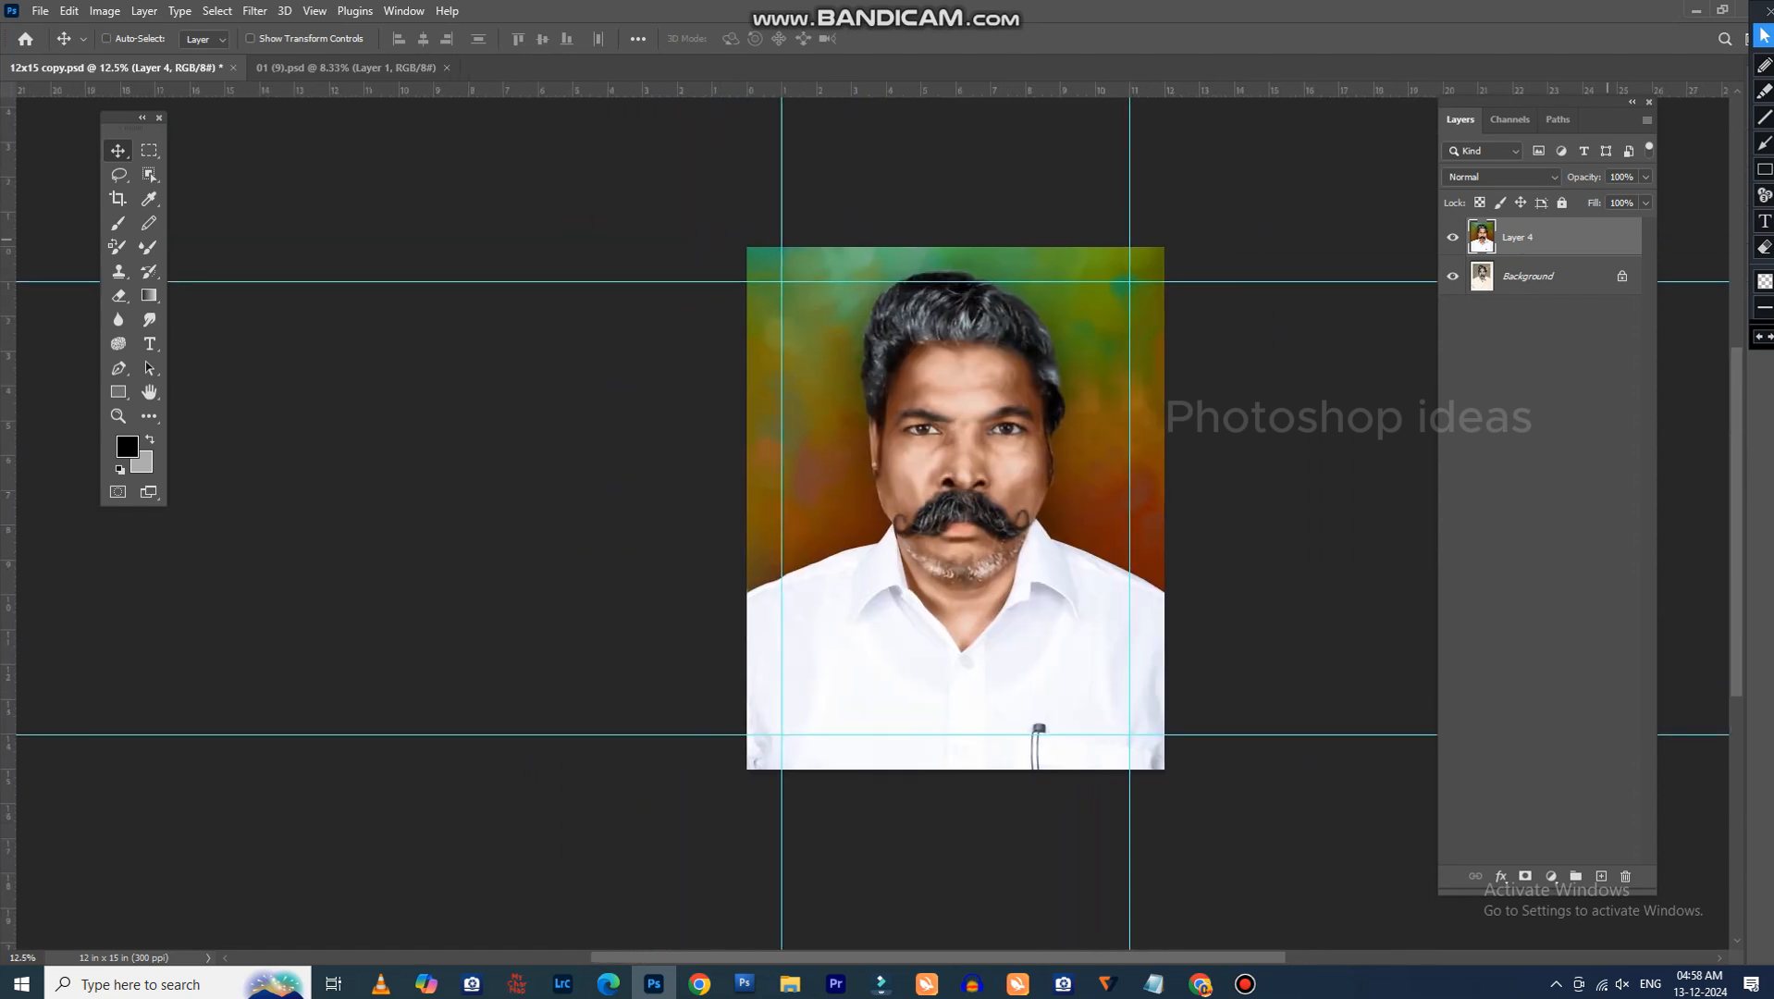
Duplicate the merged portrait layer.
key(ctrl+j)
key(ctrl+t)
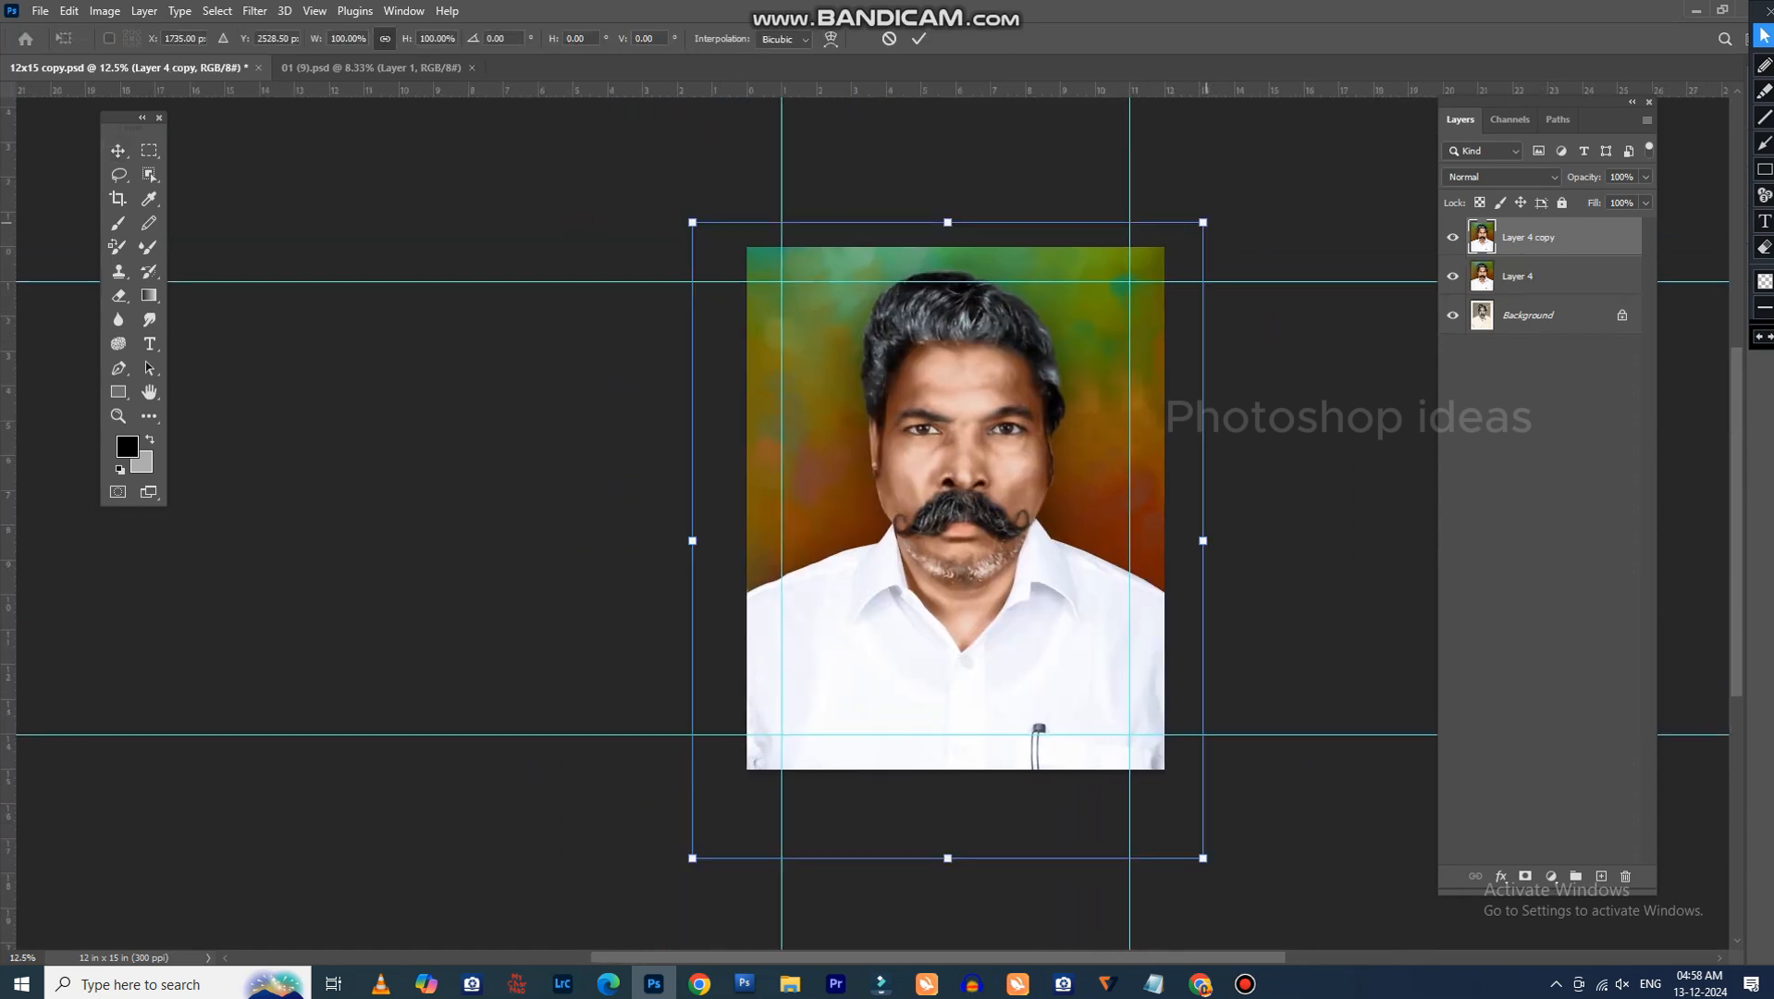
key(alt+space)
key(Return)
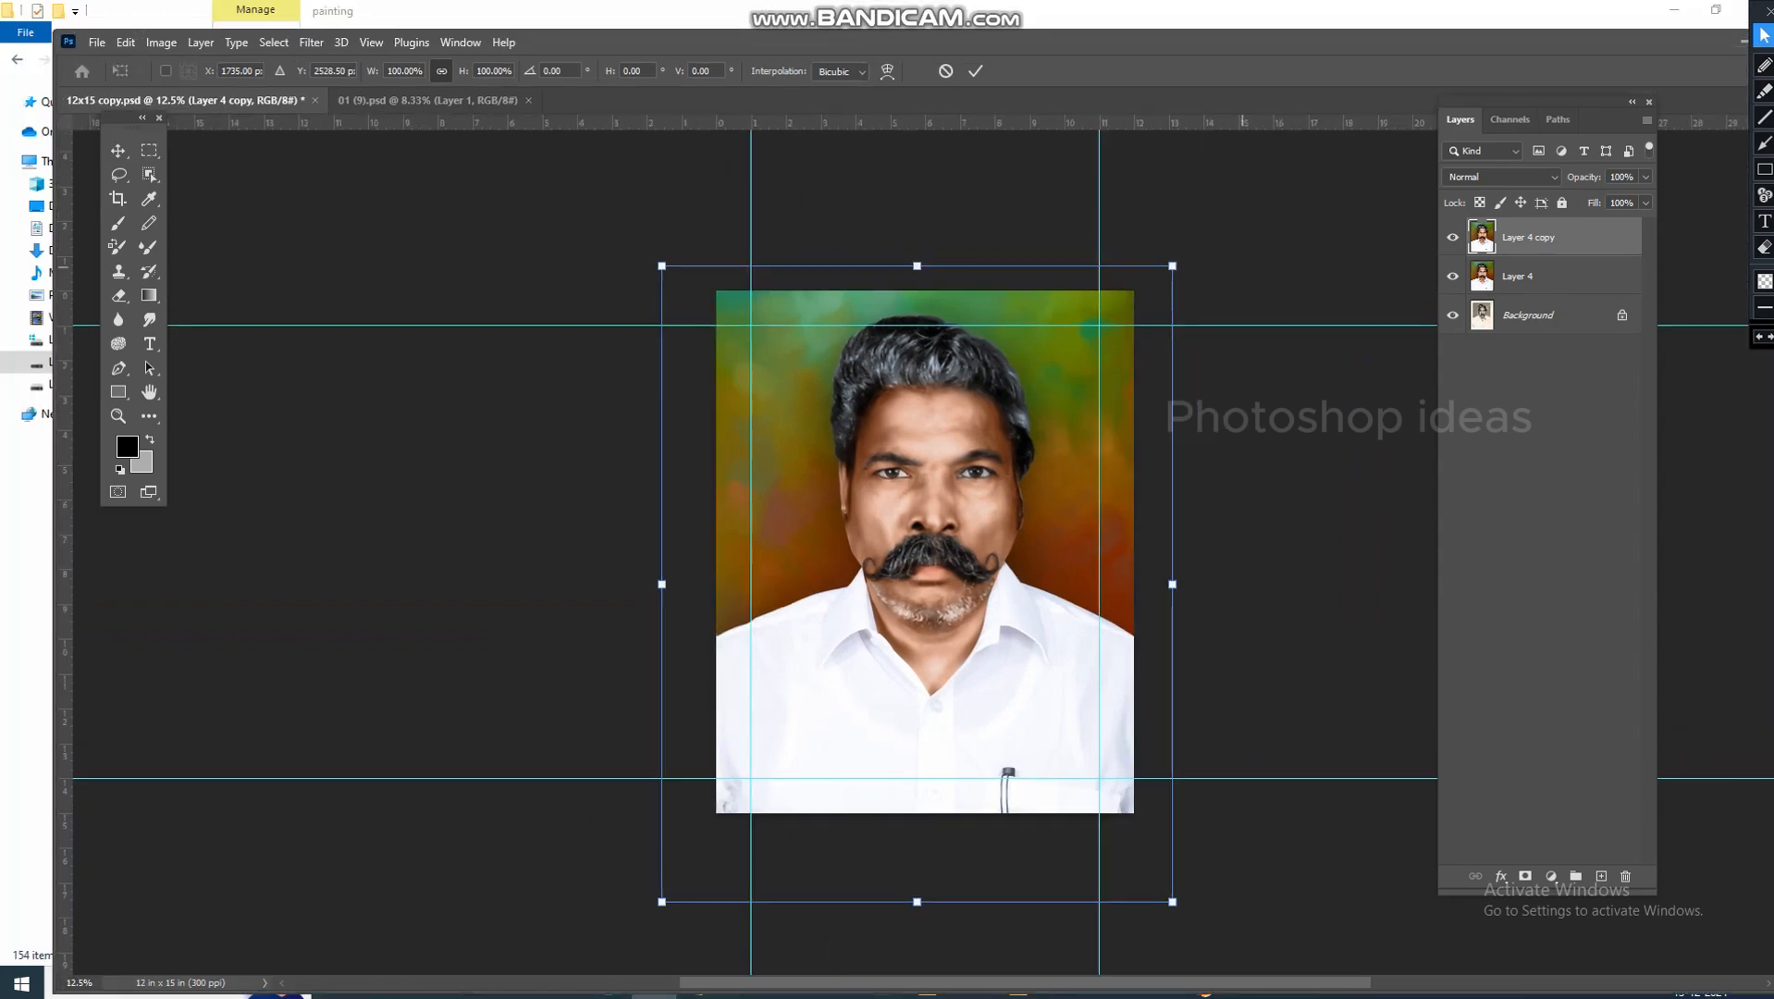
key(alt+Tab)
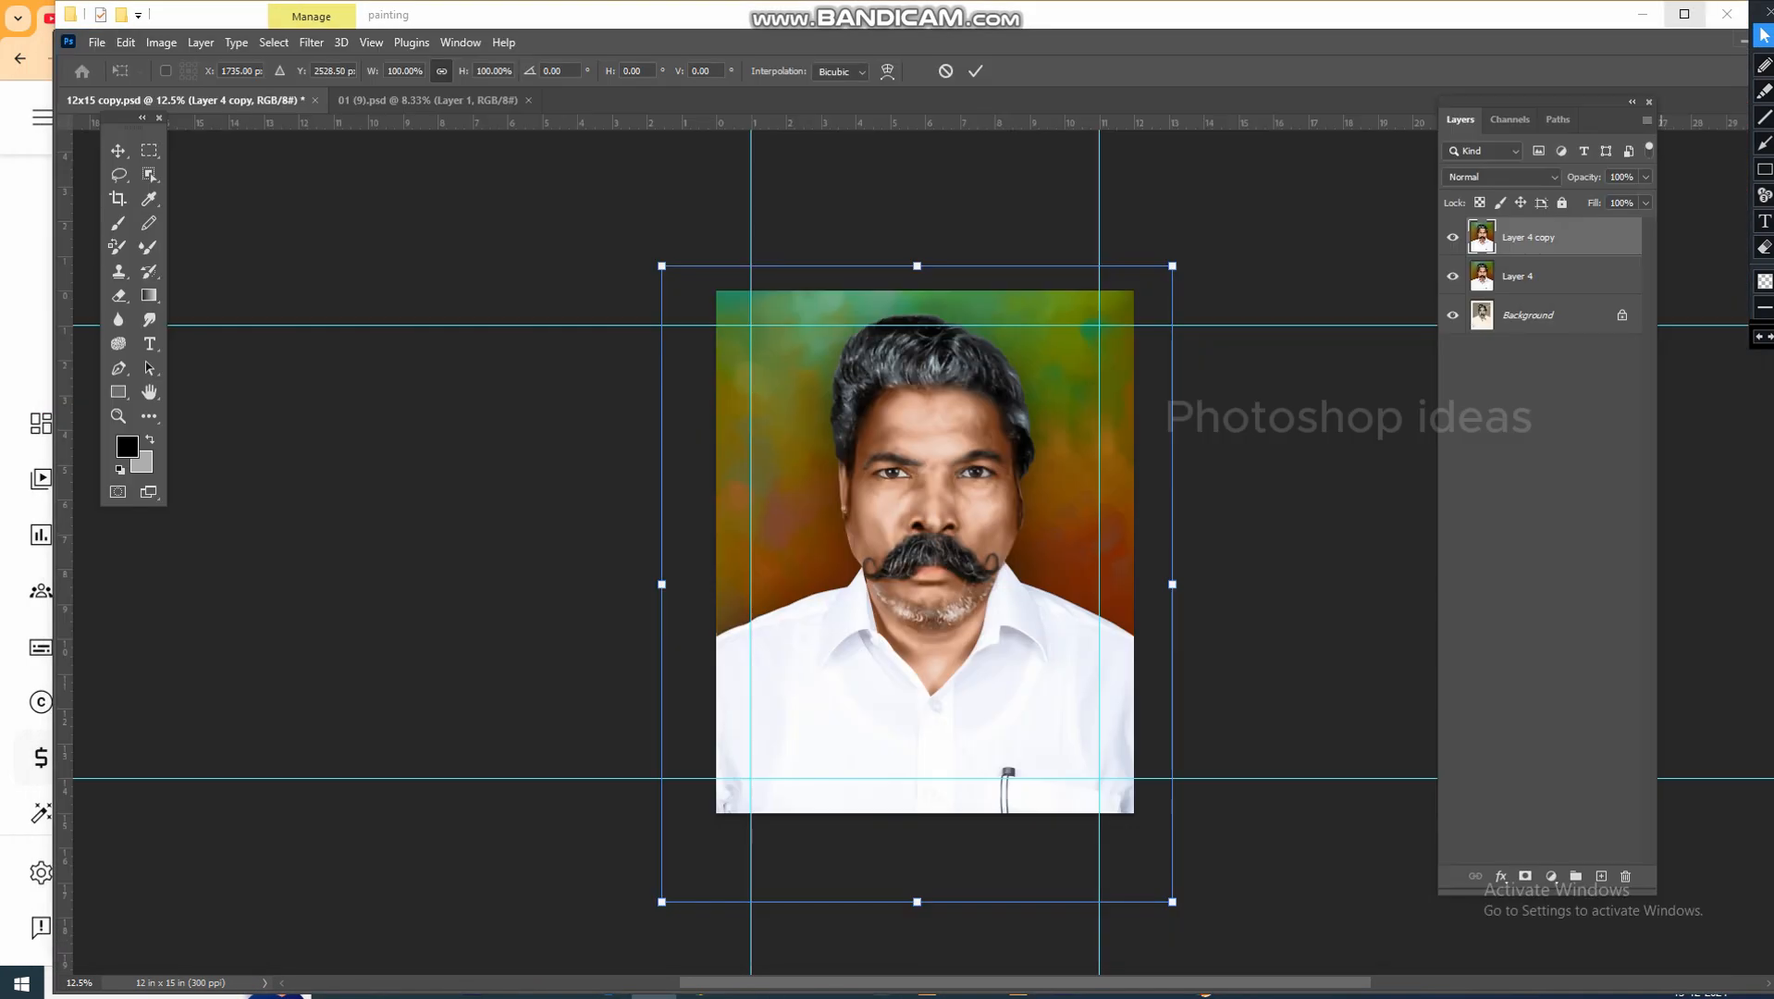
click(1685, 14)
key(alt+Tab)
key(Return)
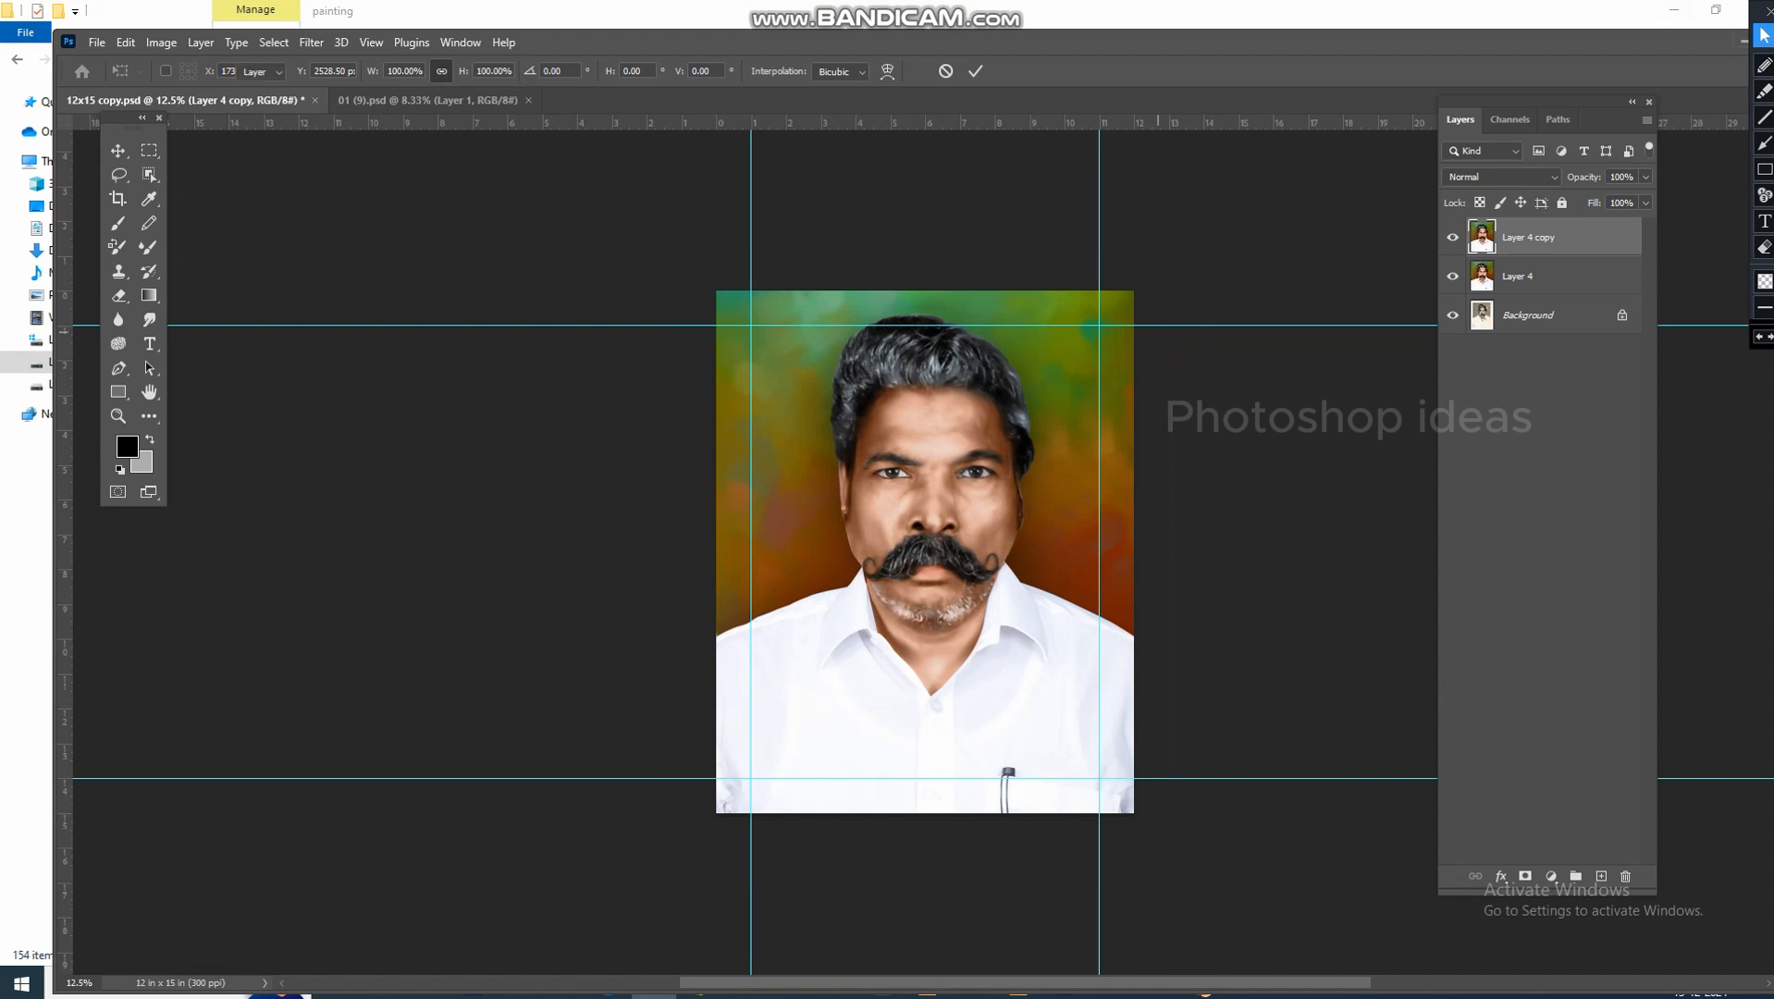
key(super+Up)
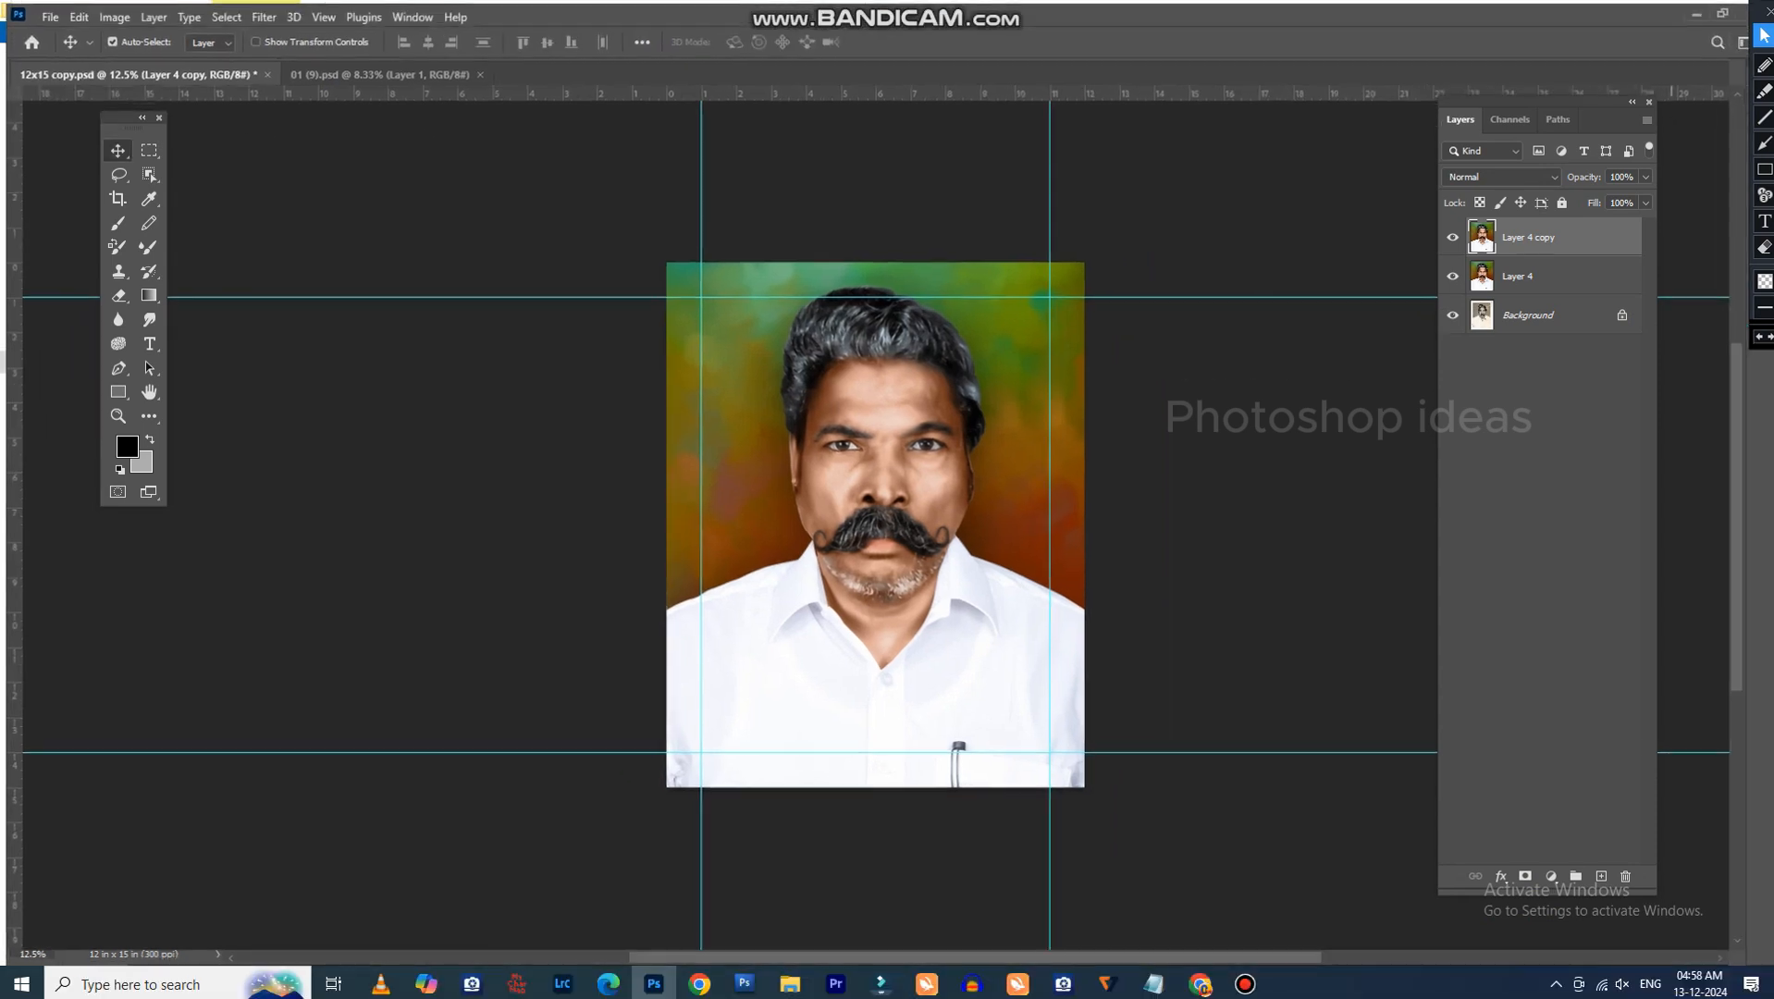
Crop to the 12 × 15 in canvas bounds at 300 px/in and scale Layer 4 copy to 86.72% about its centre.
key(c)
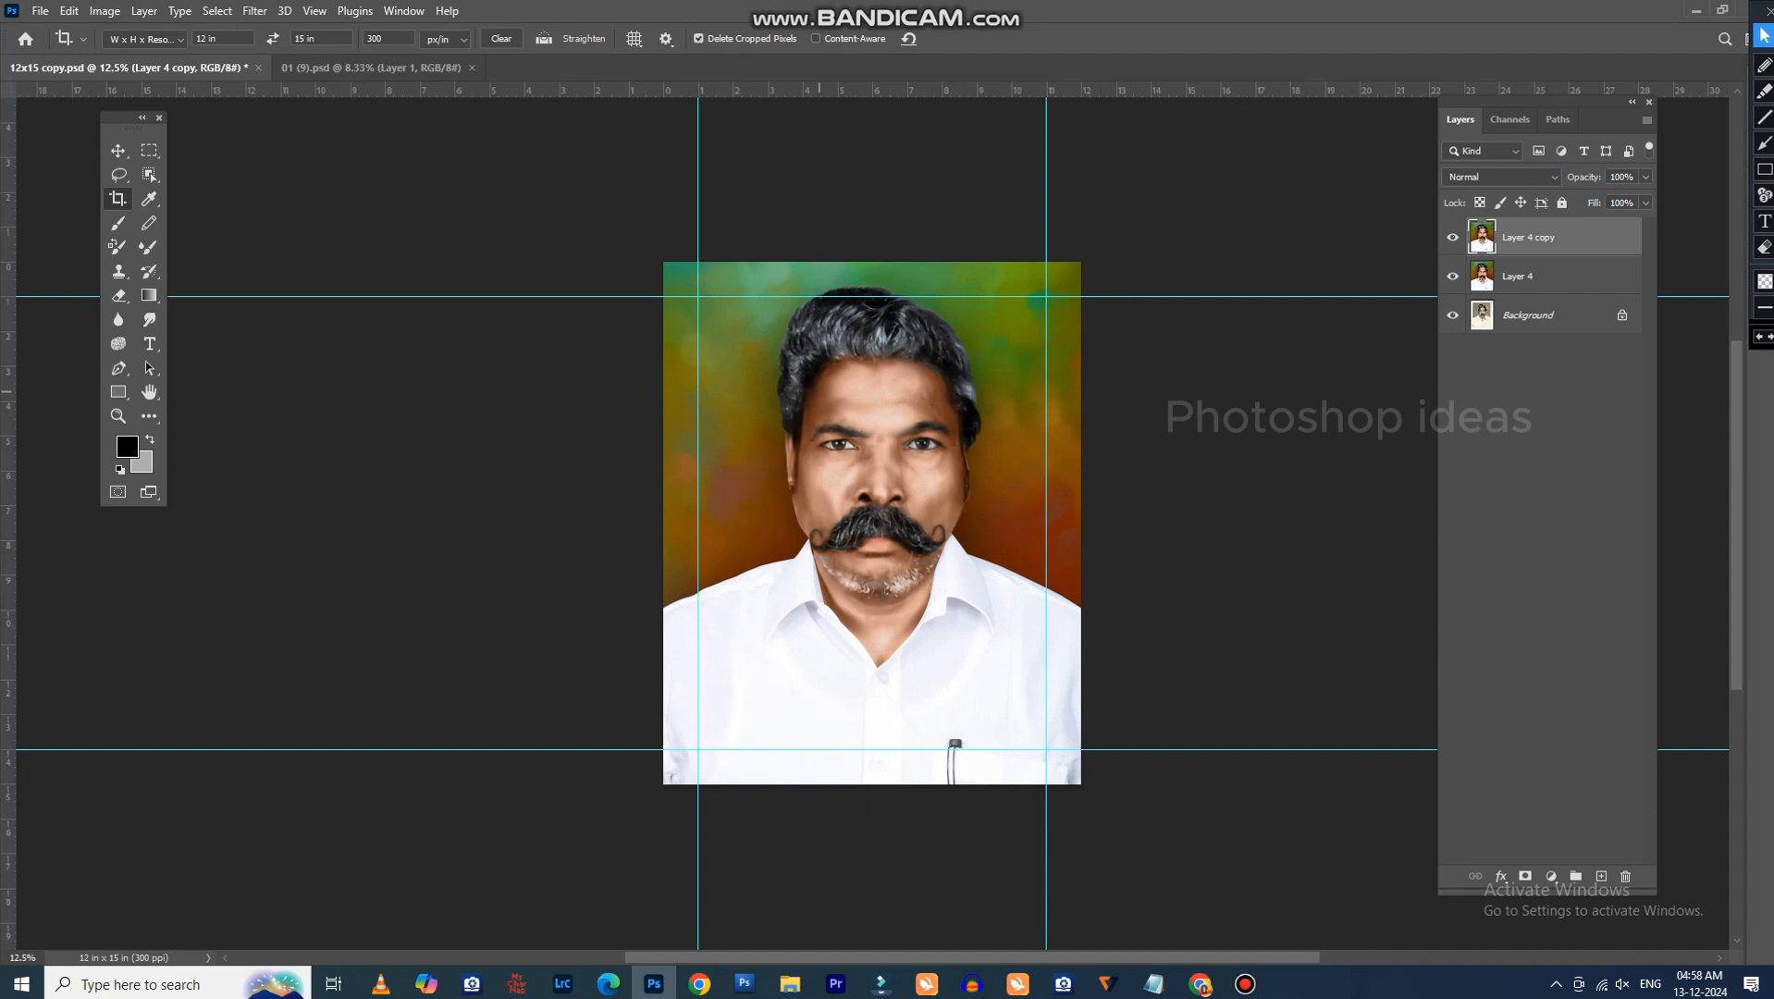
key(ctrl+t)
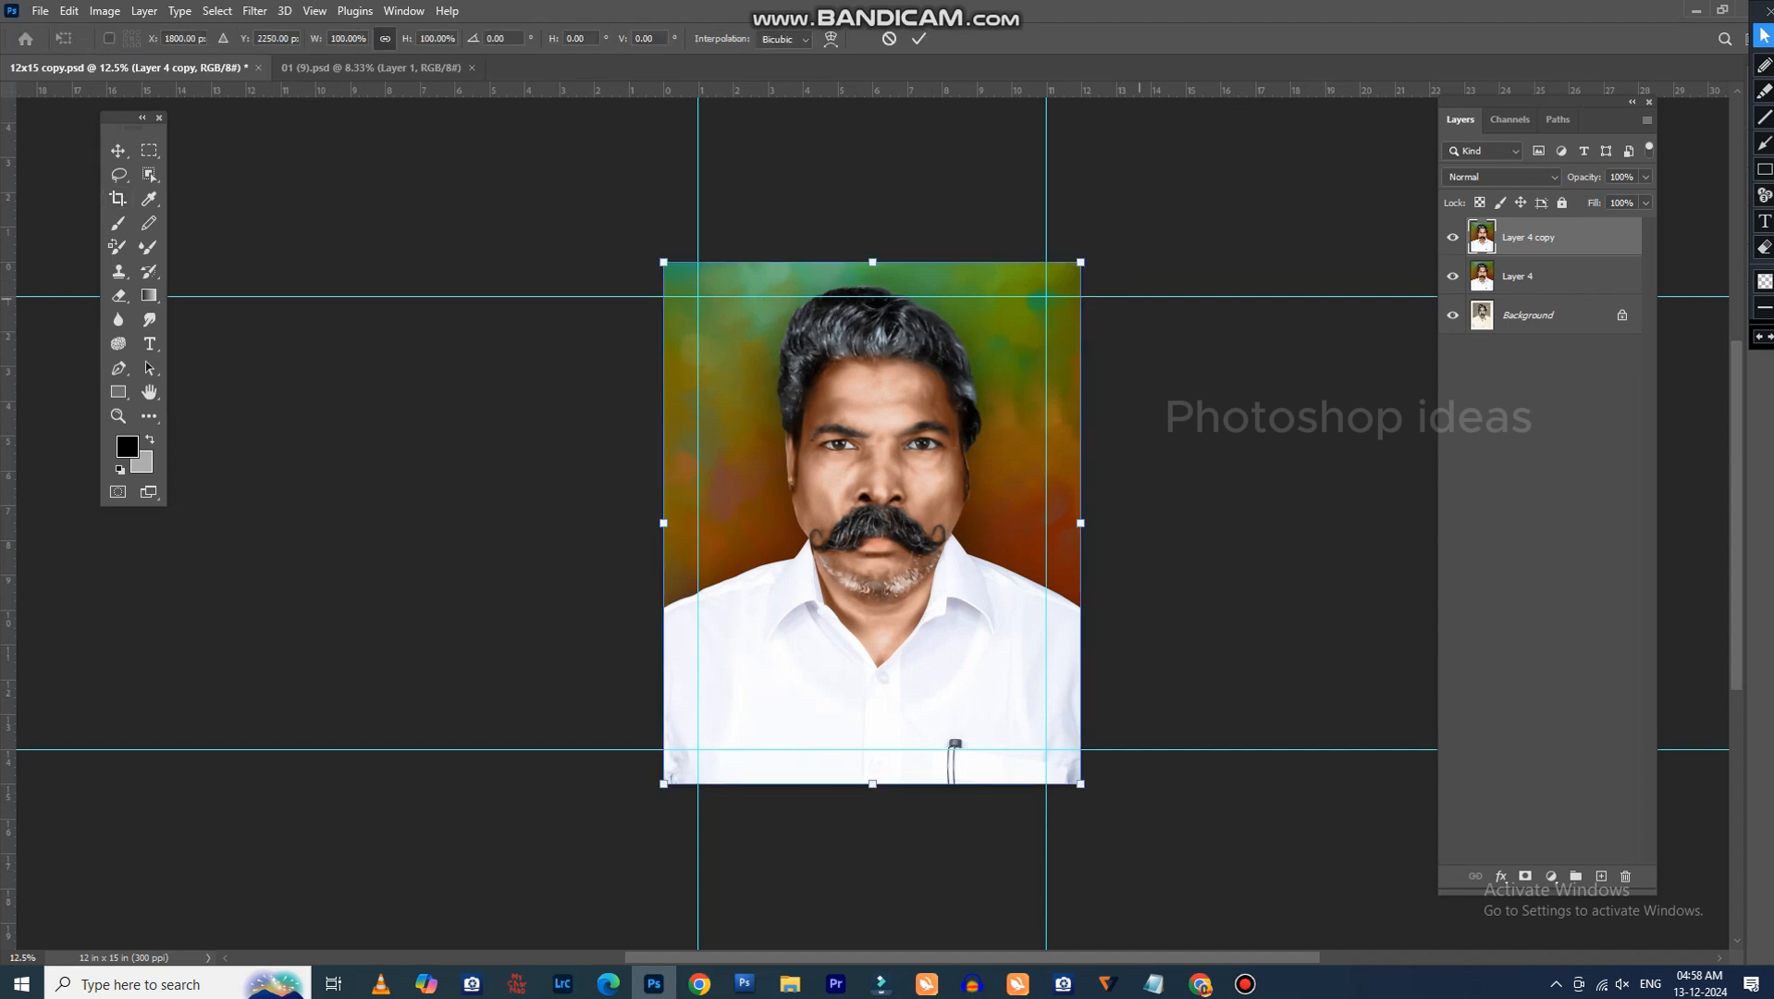
drag(1081, 262, 1053, 296)
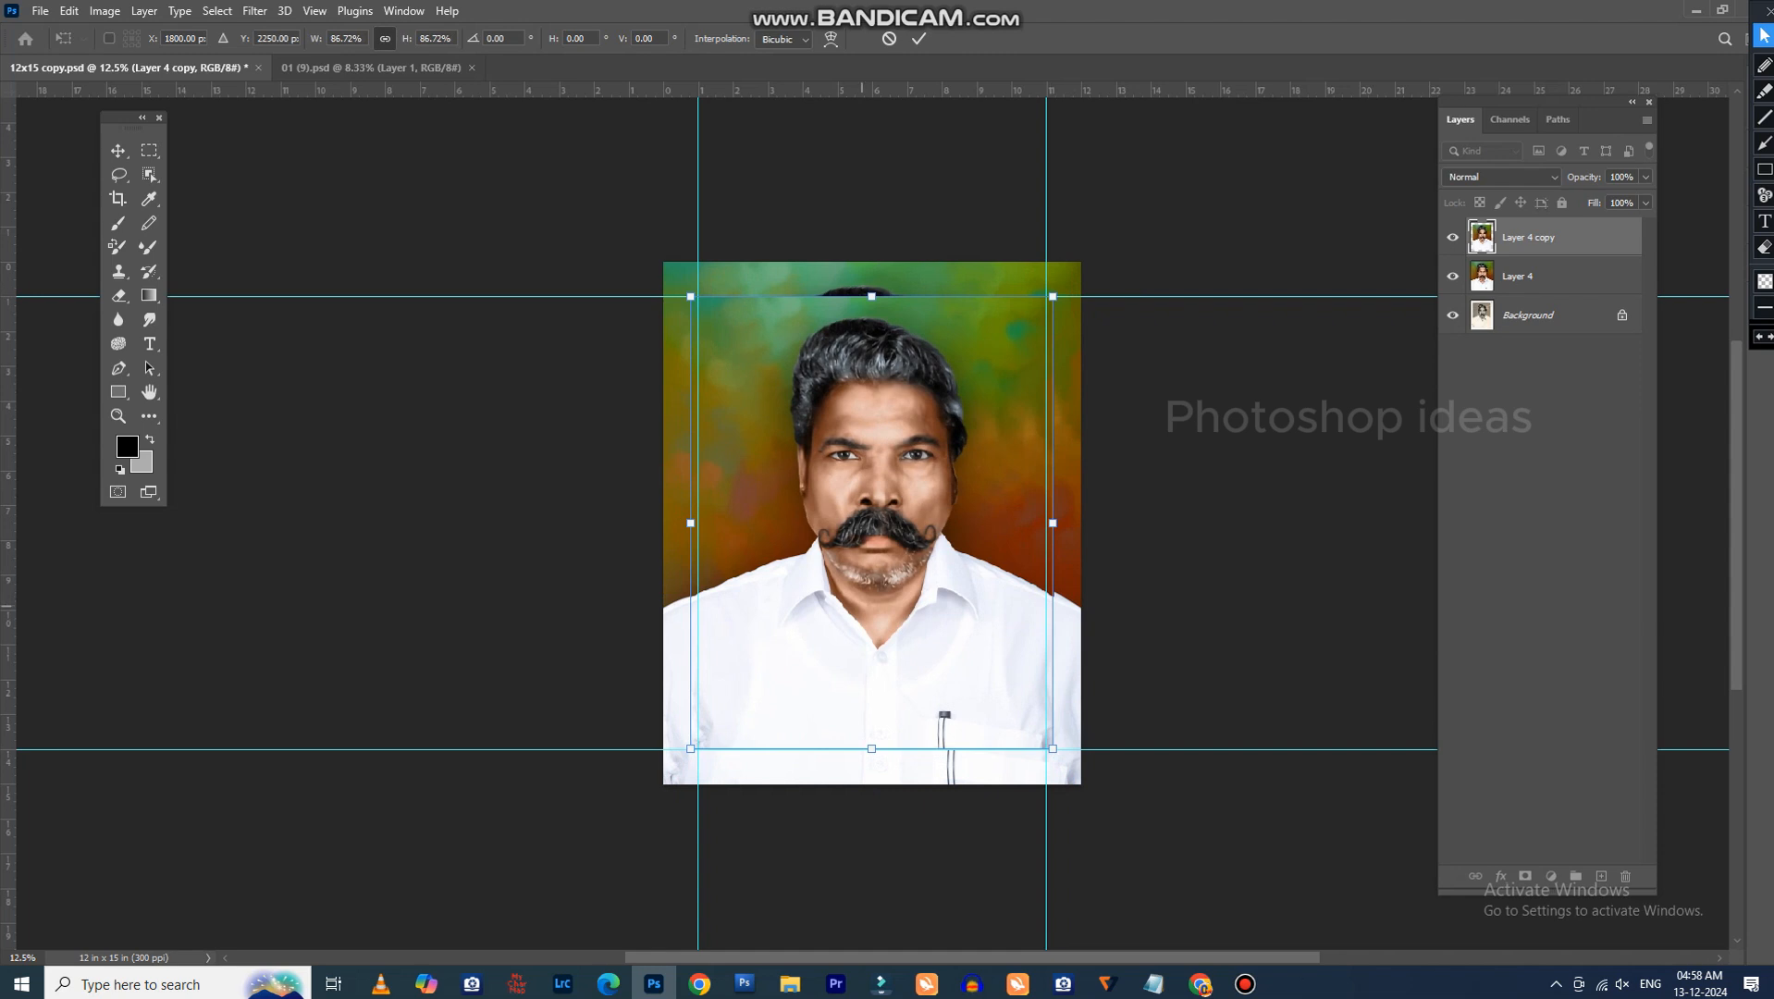
key(Return)
key(c)
key(ctrl+plus)
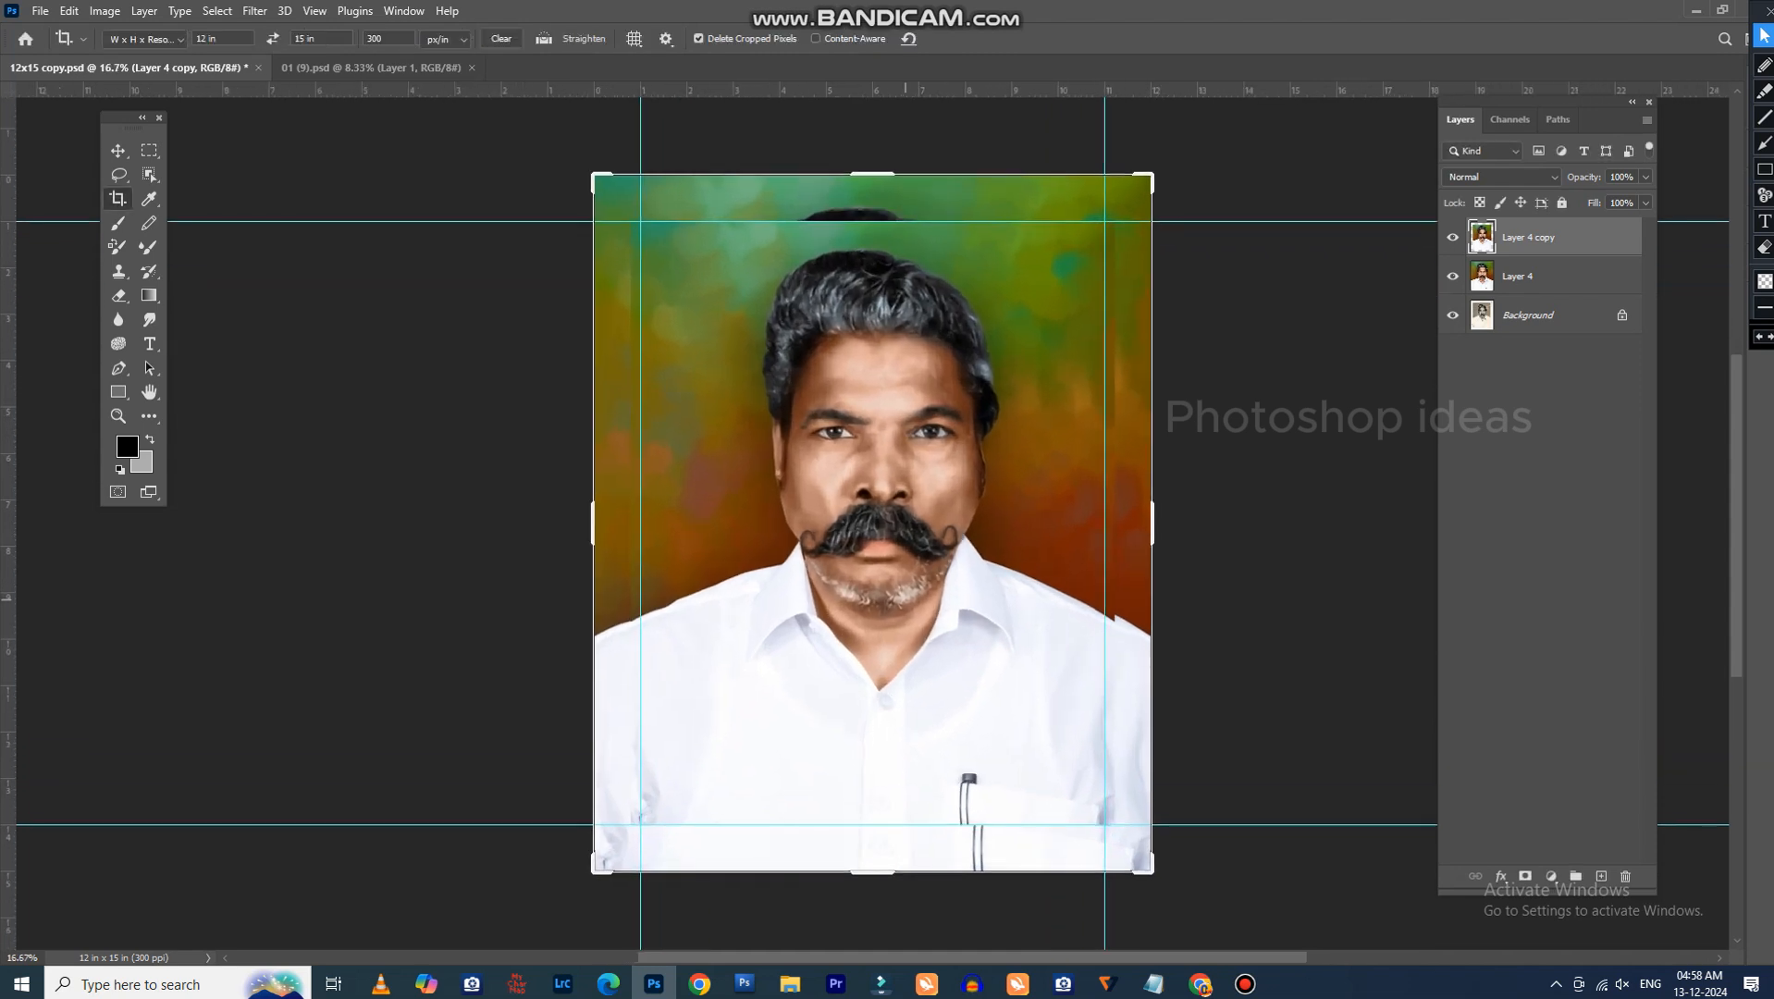
key(Return)
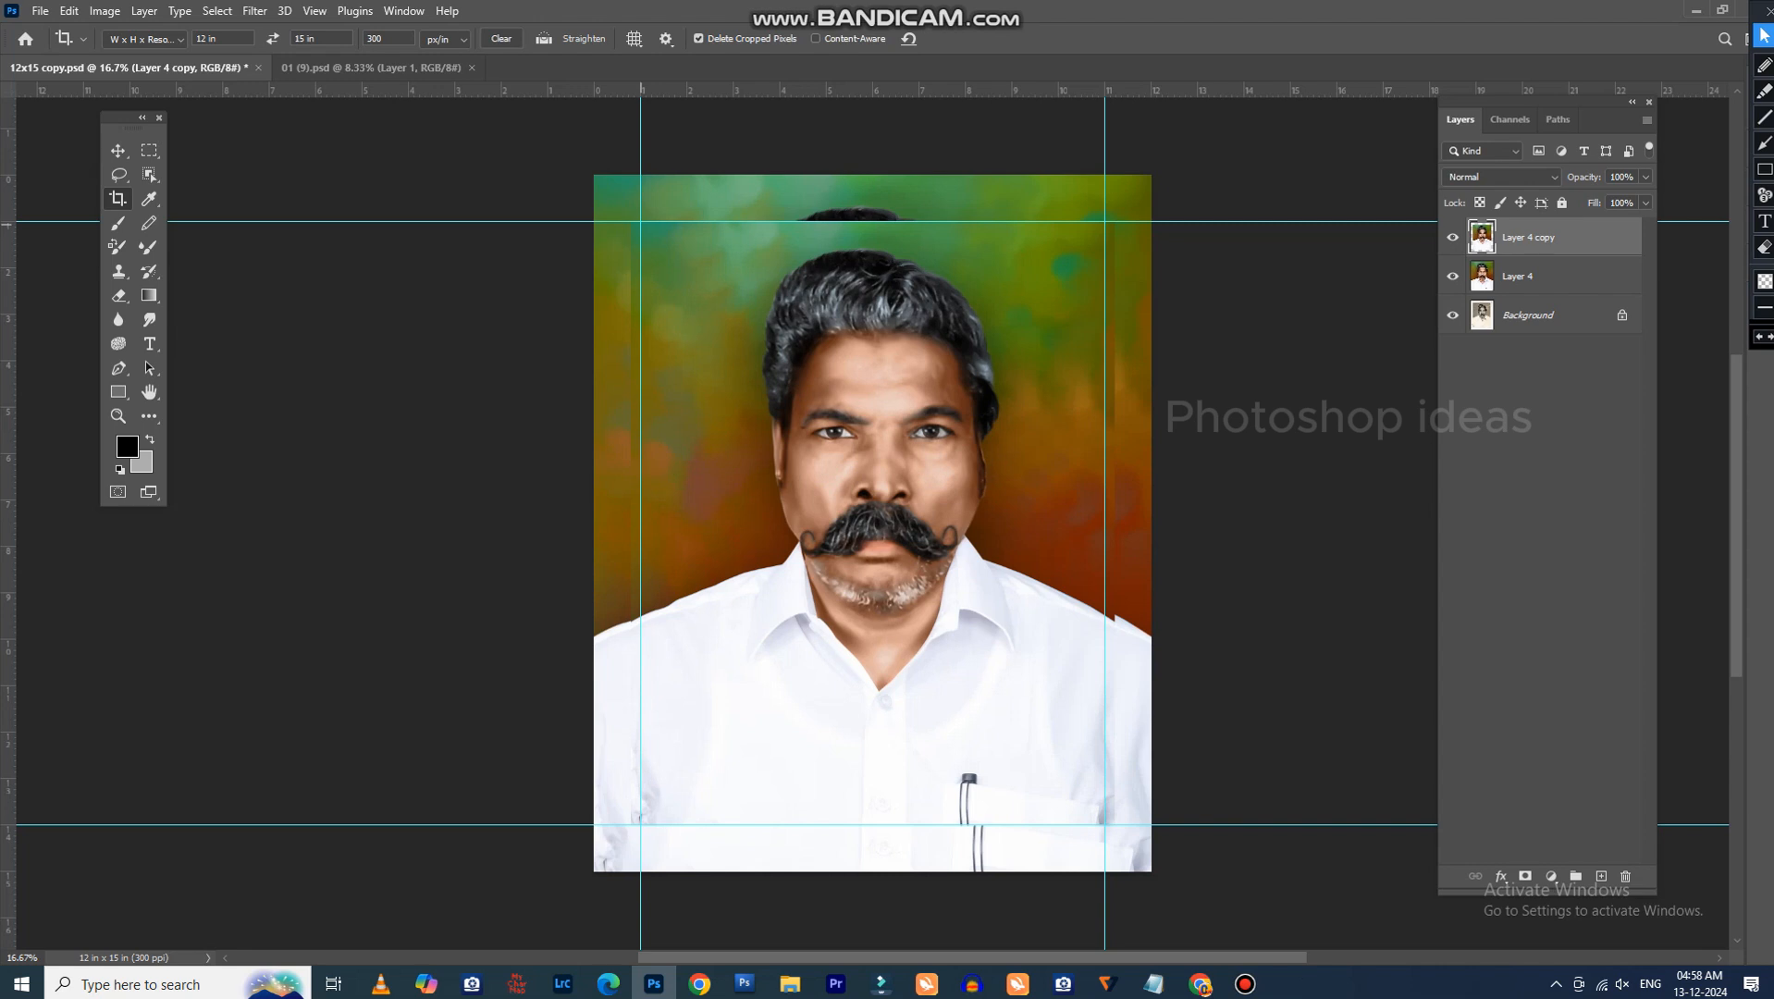
Trim Layer 4 copy to the rectangle between the guides by deleting everything outside it with a 1.5-pixel feather.
key(m)
drag(641, 222, 1104, 825)
key(ctrl+shift+i)
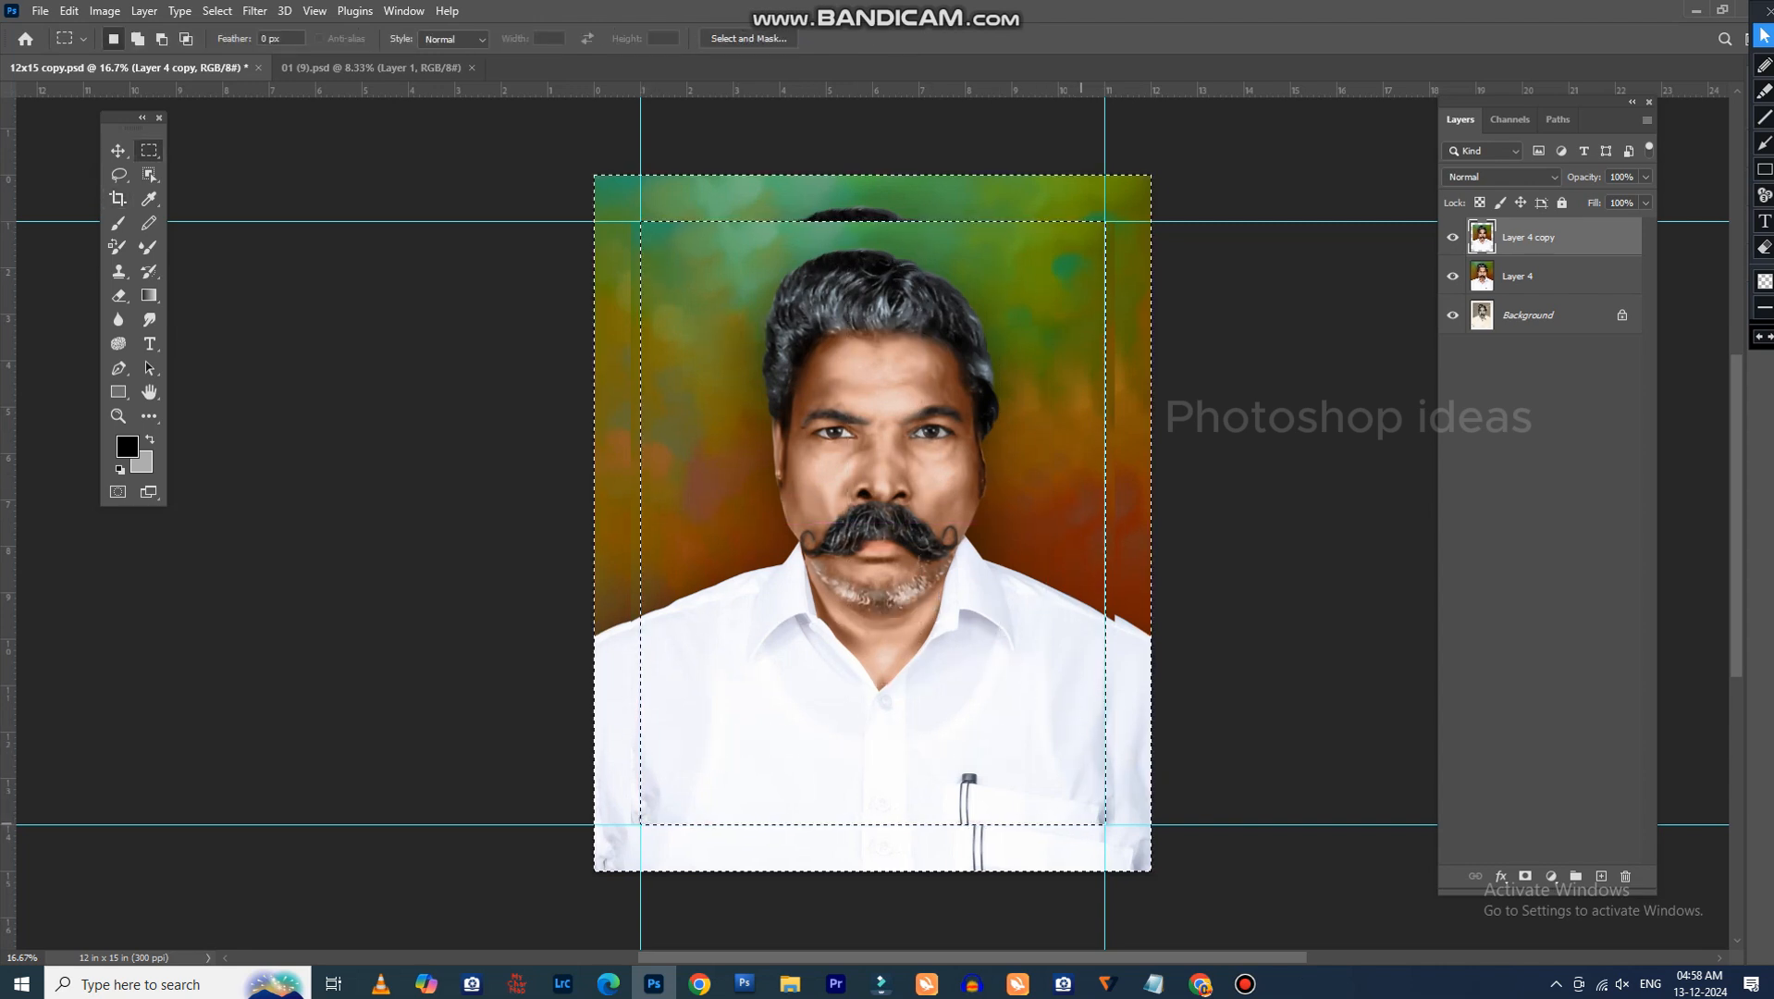
key(shift+F6)
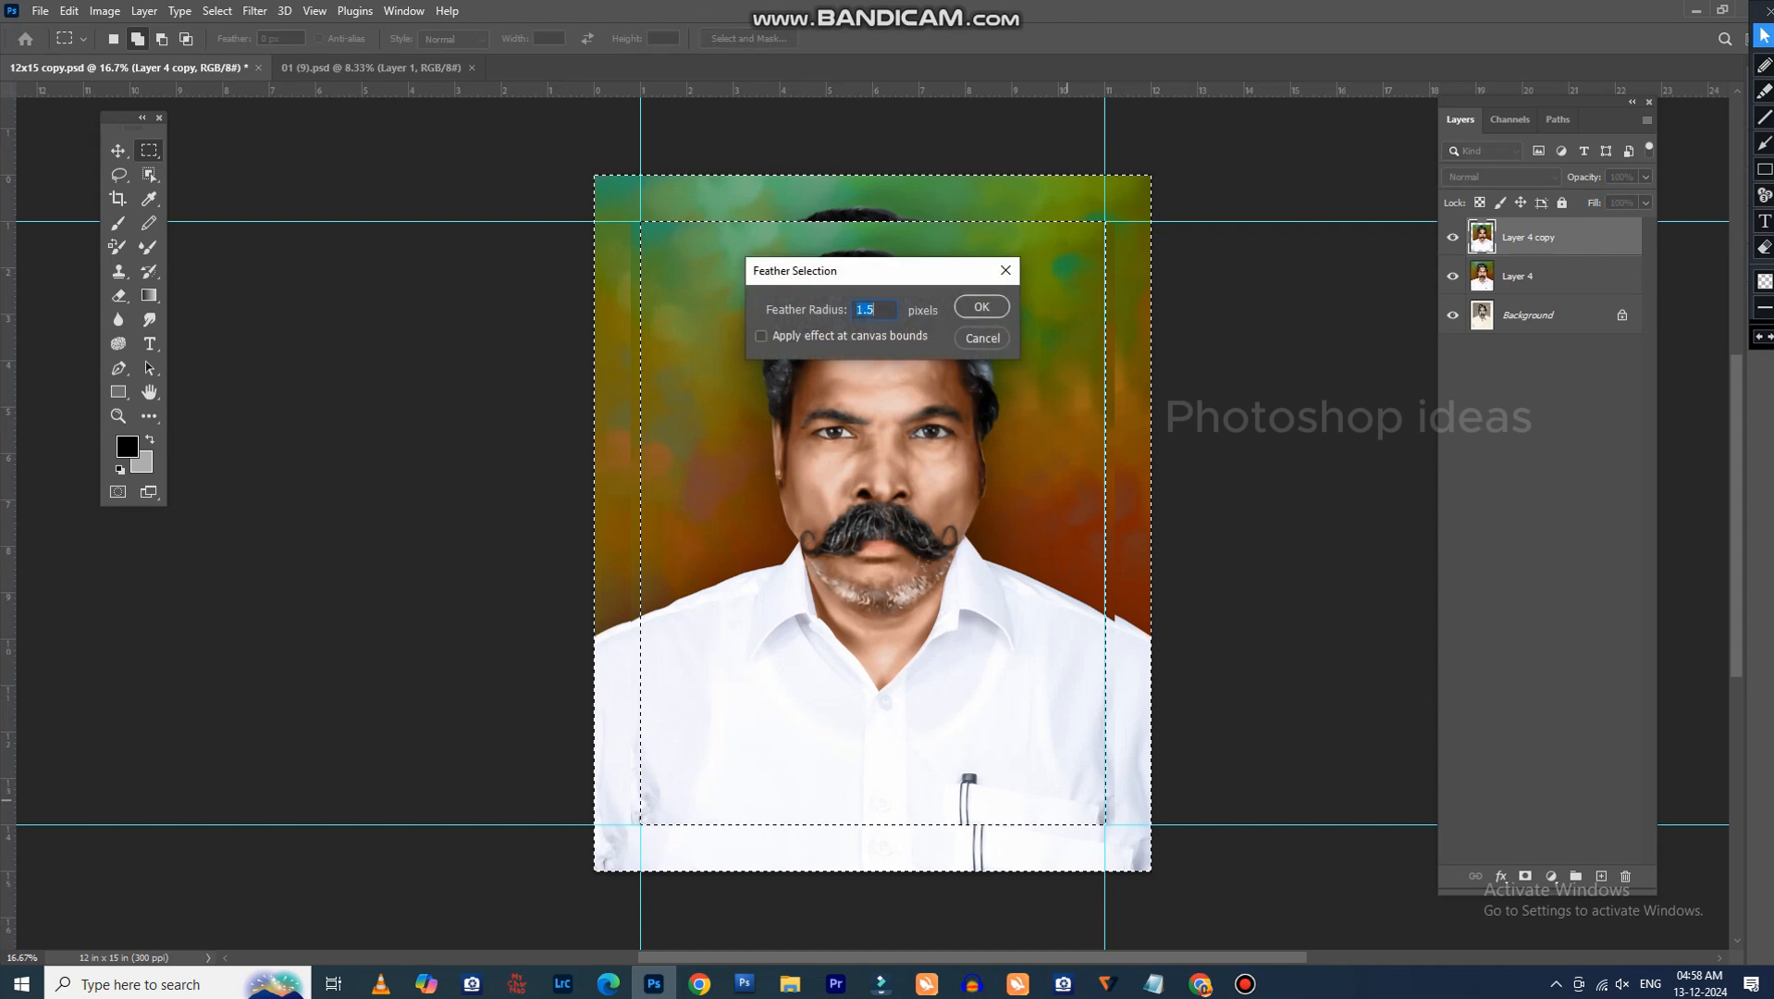
key(Return)
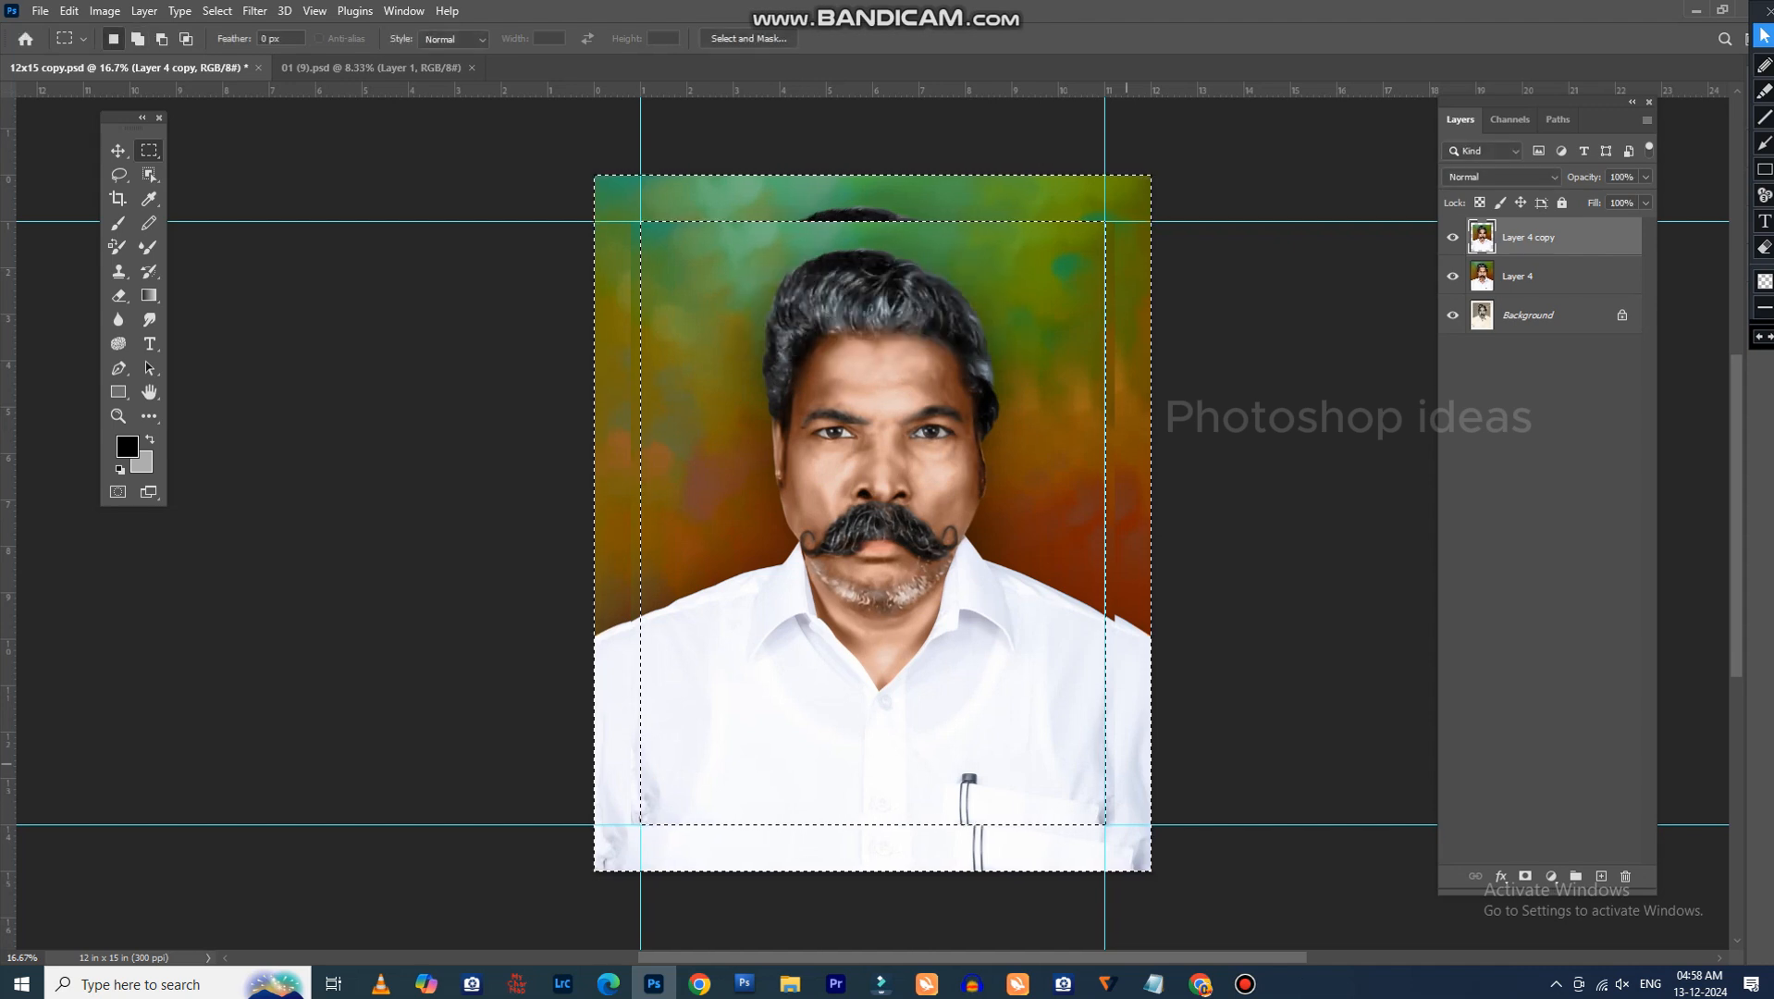
key(ctrl+d)
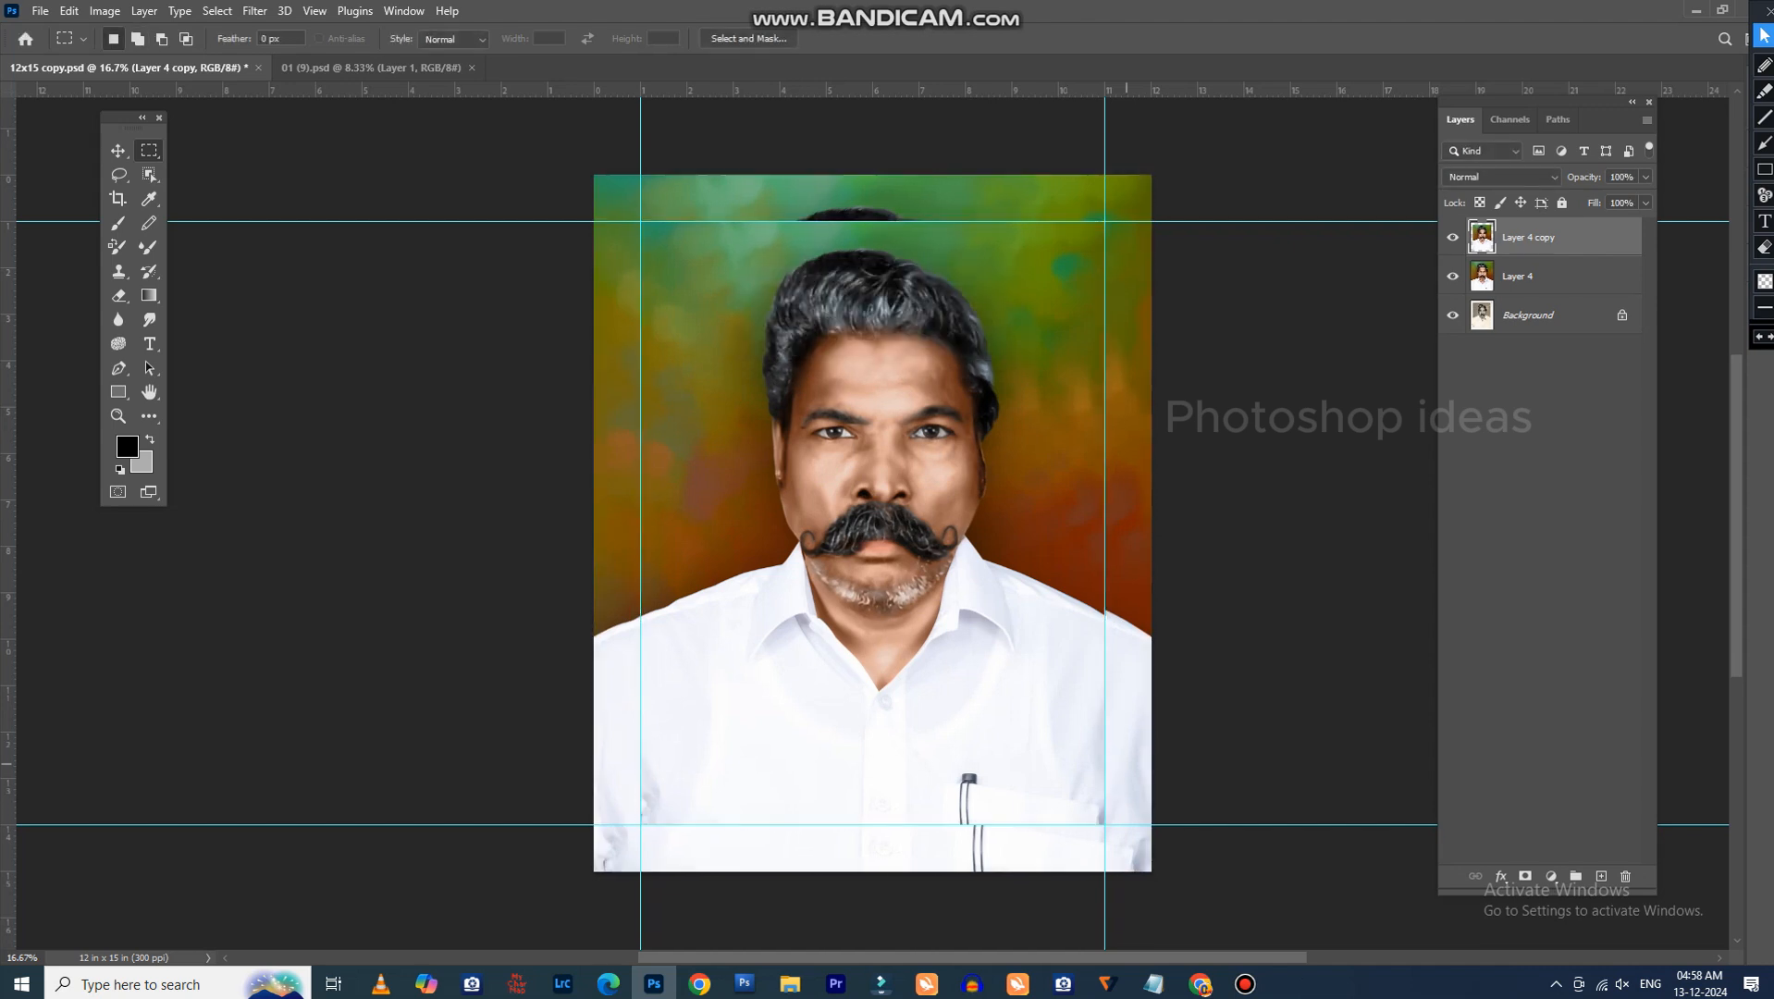
Sample the backdrop's olive green (7a822b) as the foreground colour and fill all of Layer 4 with the grey background colour.
key(alt+bracketleft)
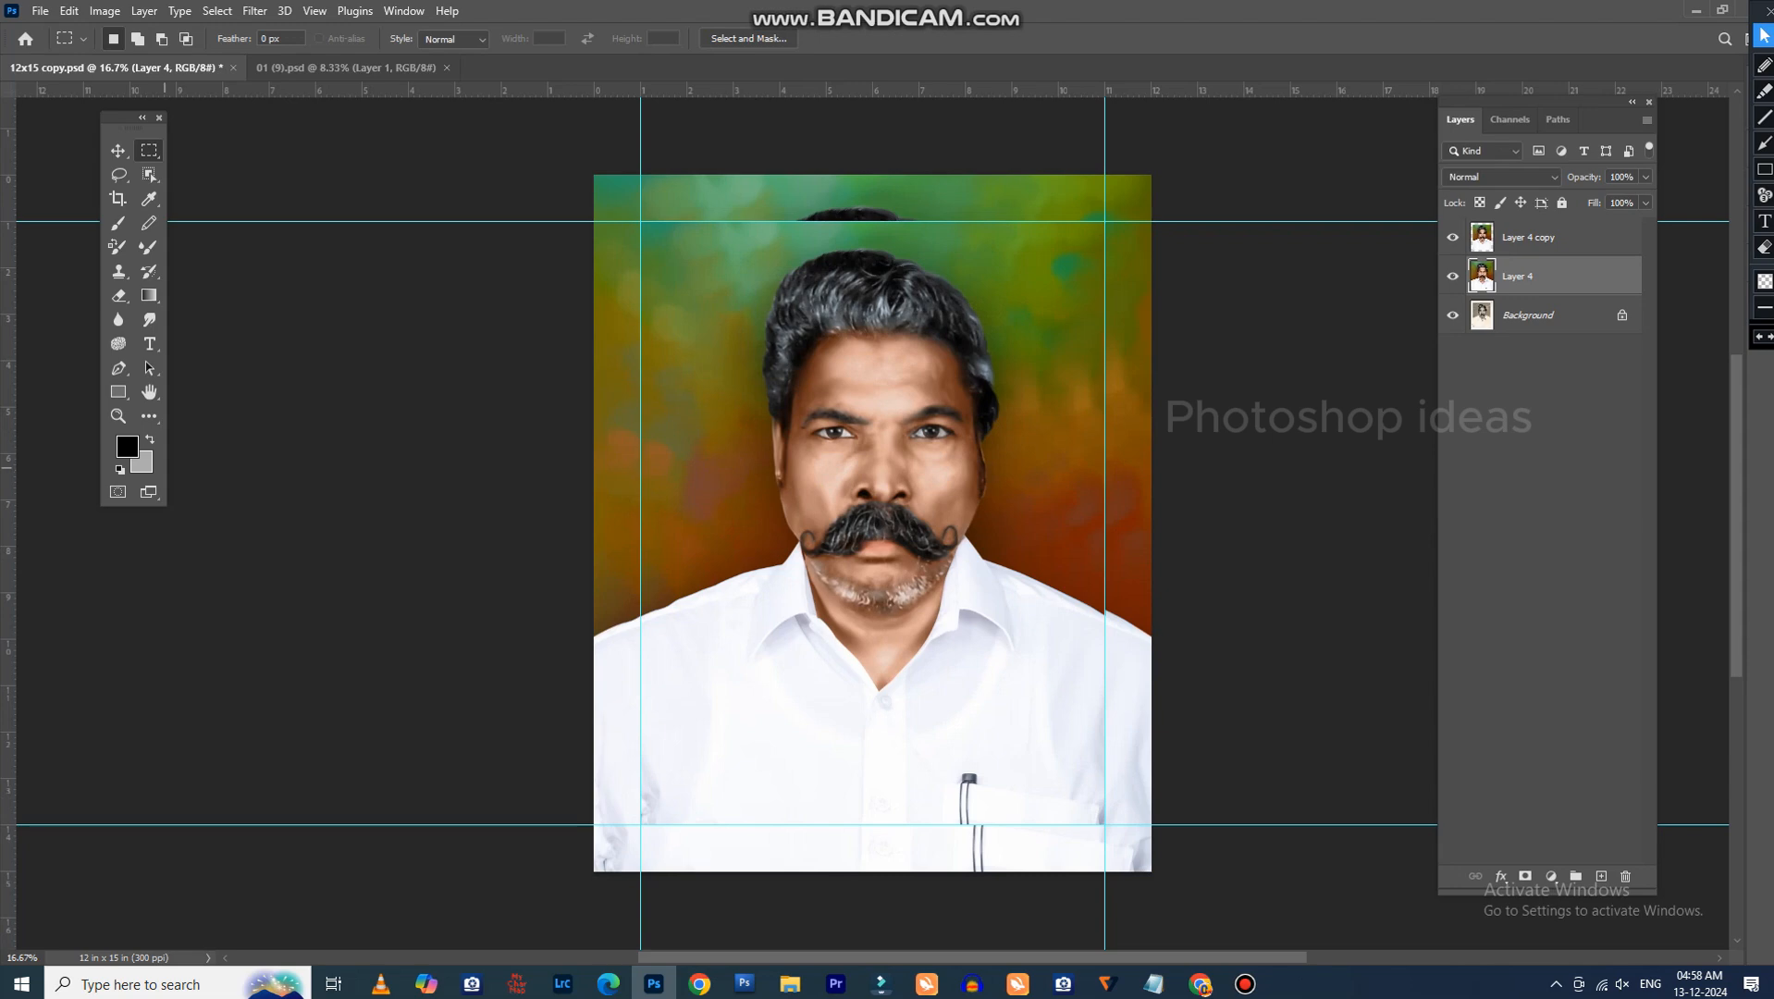
click(126, 447)
click(750, 320)
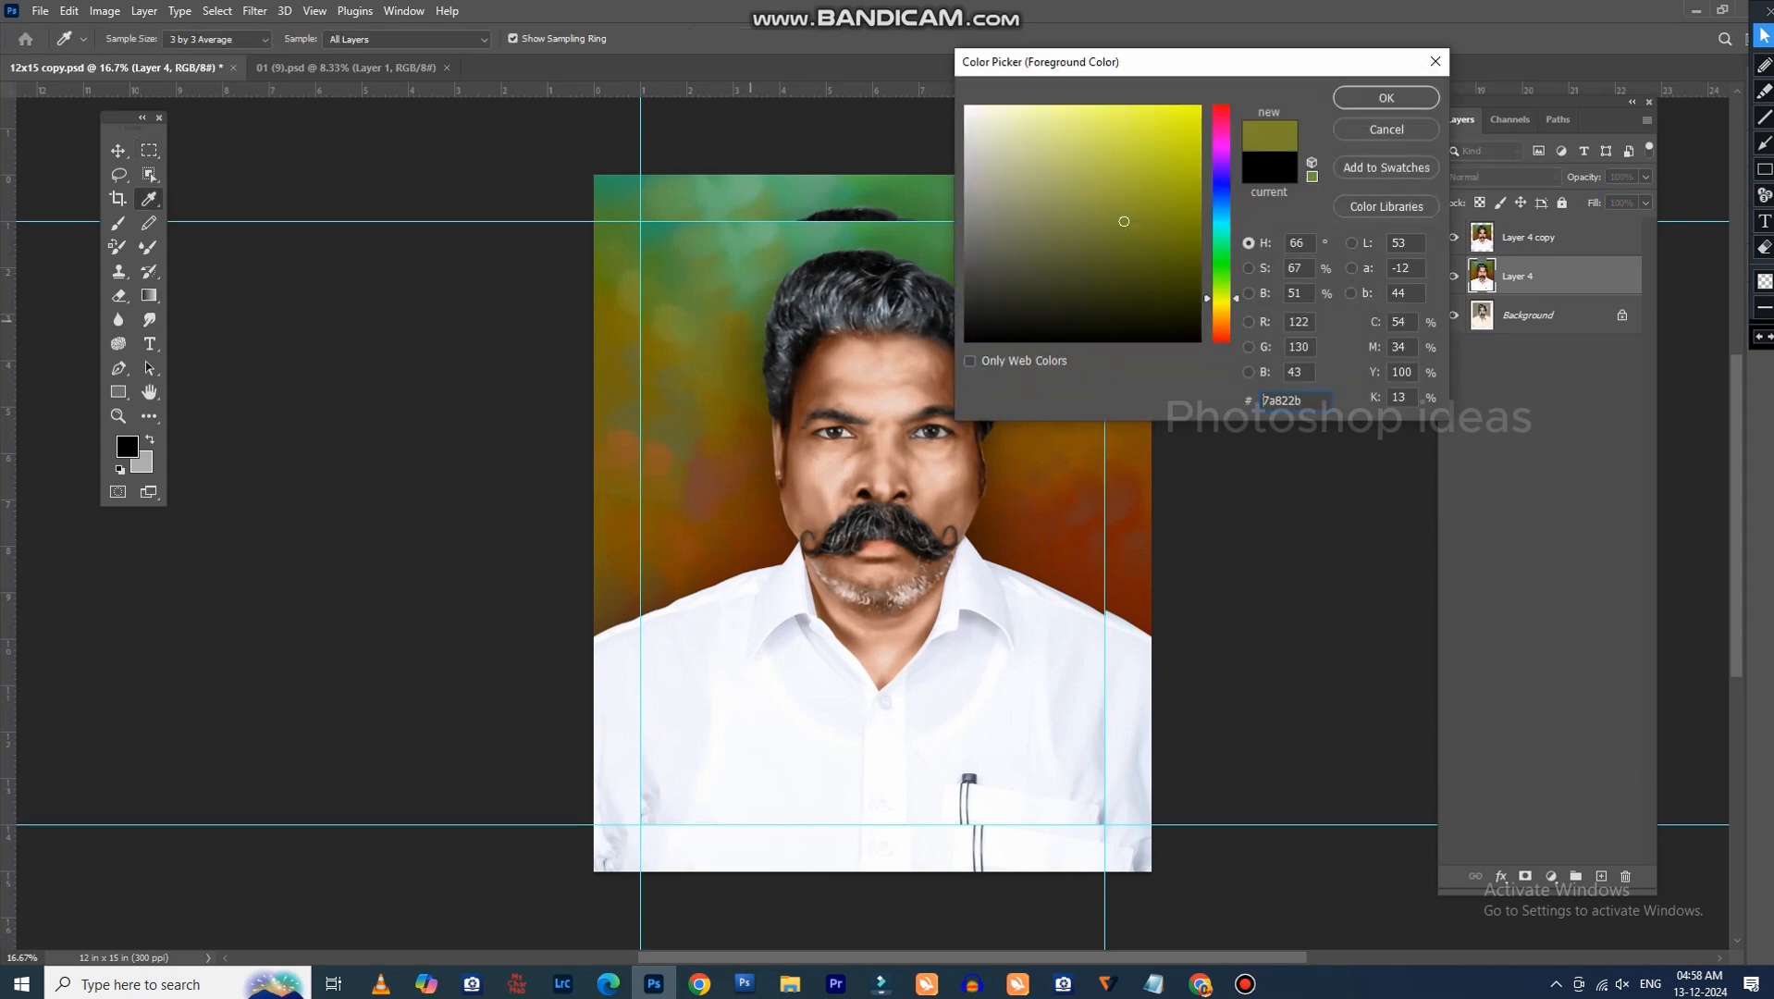
key(Return)
key(m)
key(ctrl+a)
key(ctrl+BackSpace)
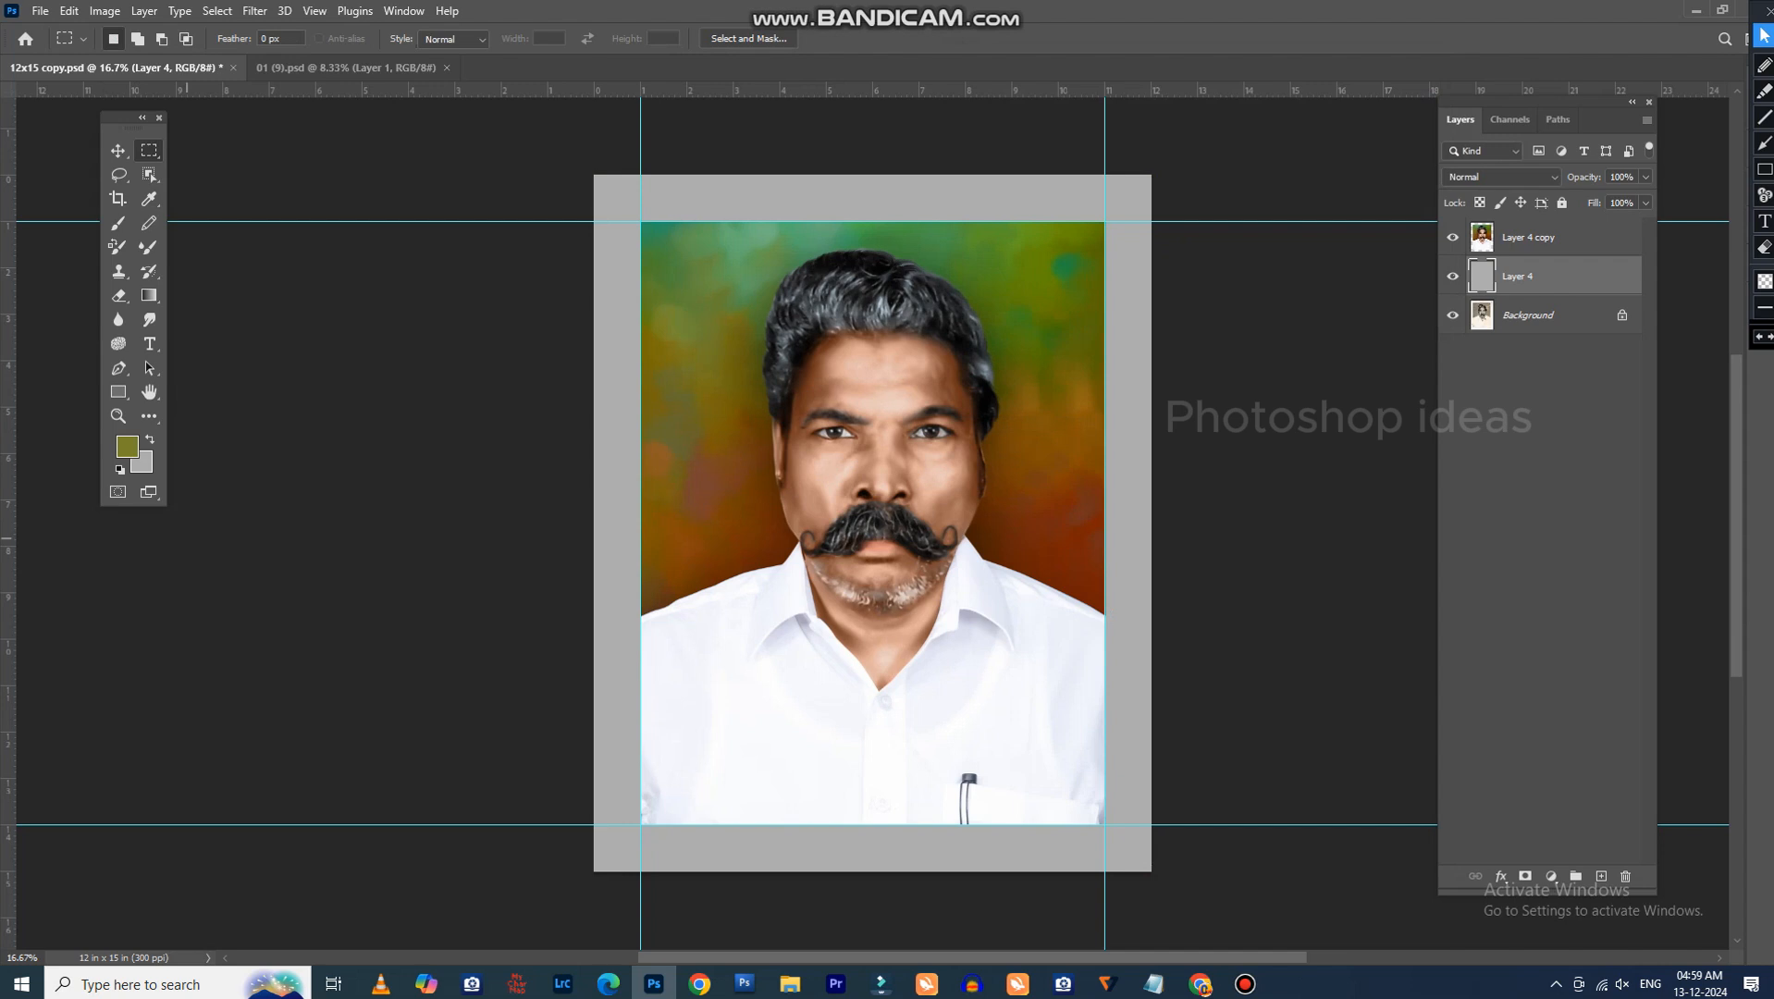
Add a Drop Shadow to Layer 4 copy with a 106° angle and a distance of 0 px.
click(1575, 231)
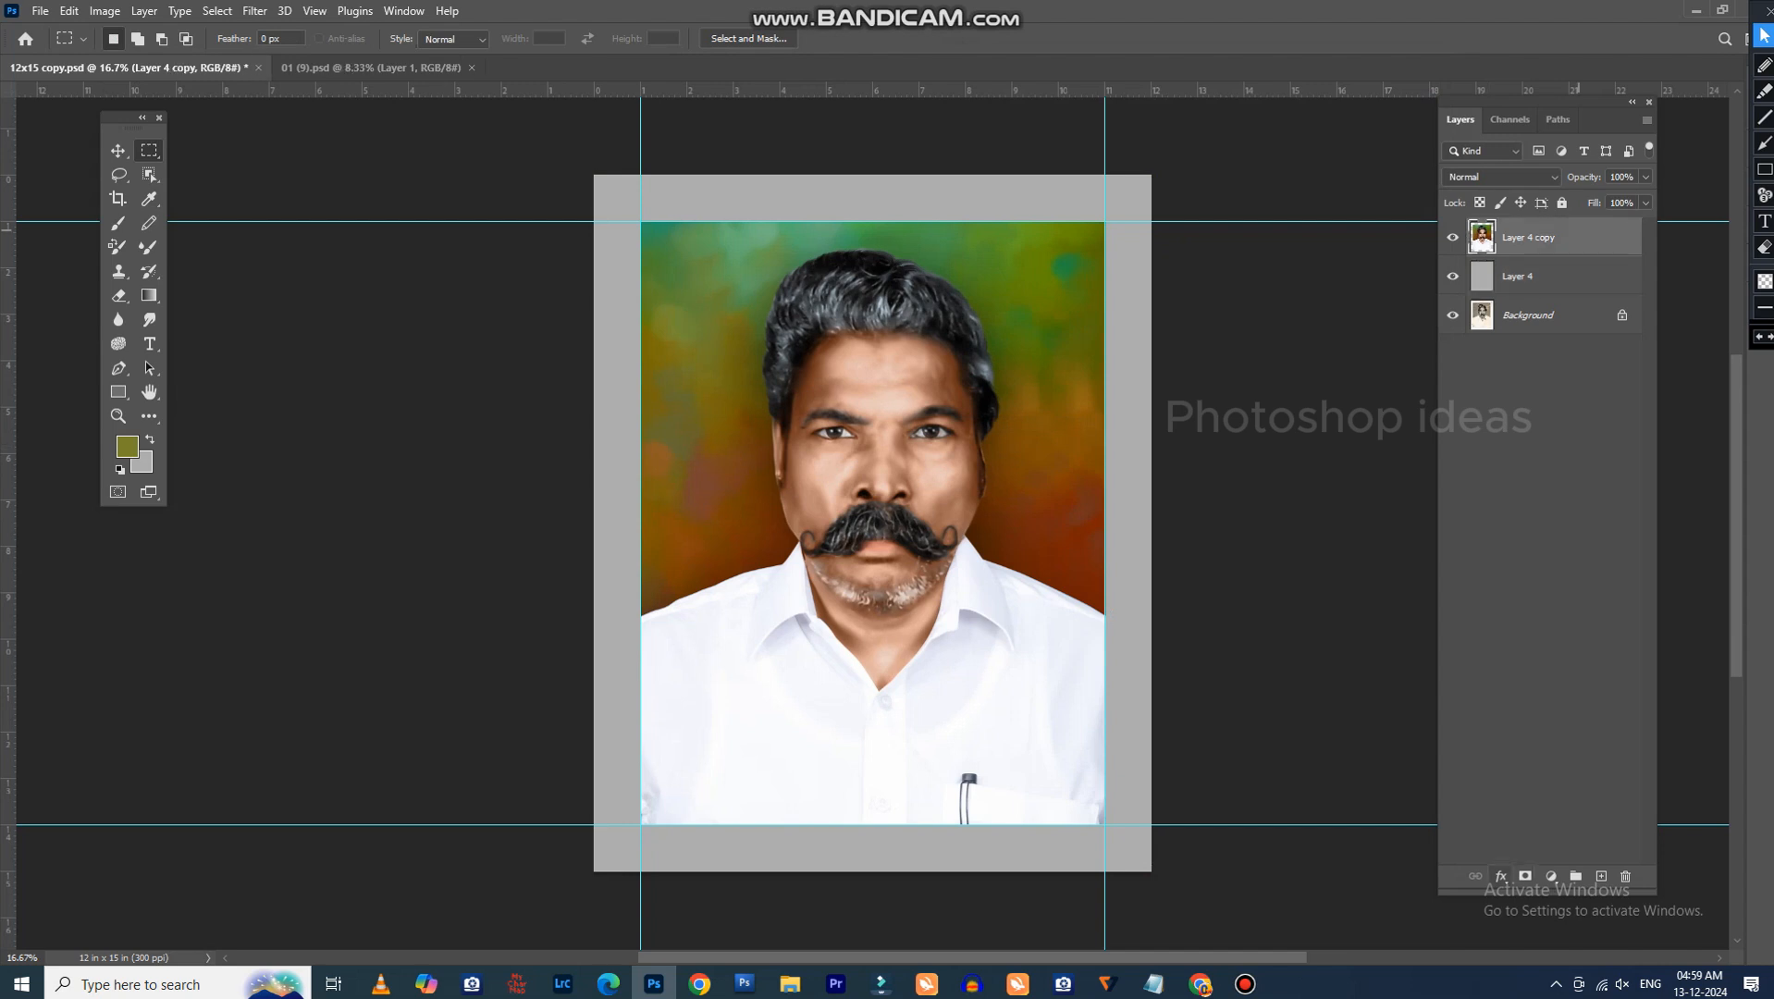
click(1500, 876)
click(1554, 863)
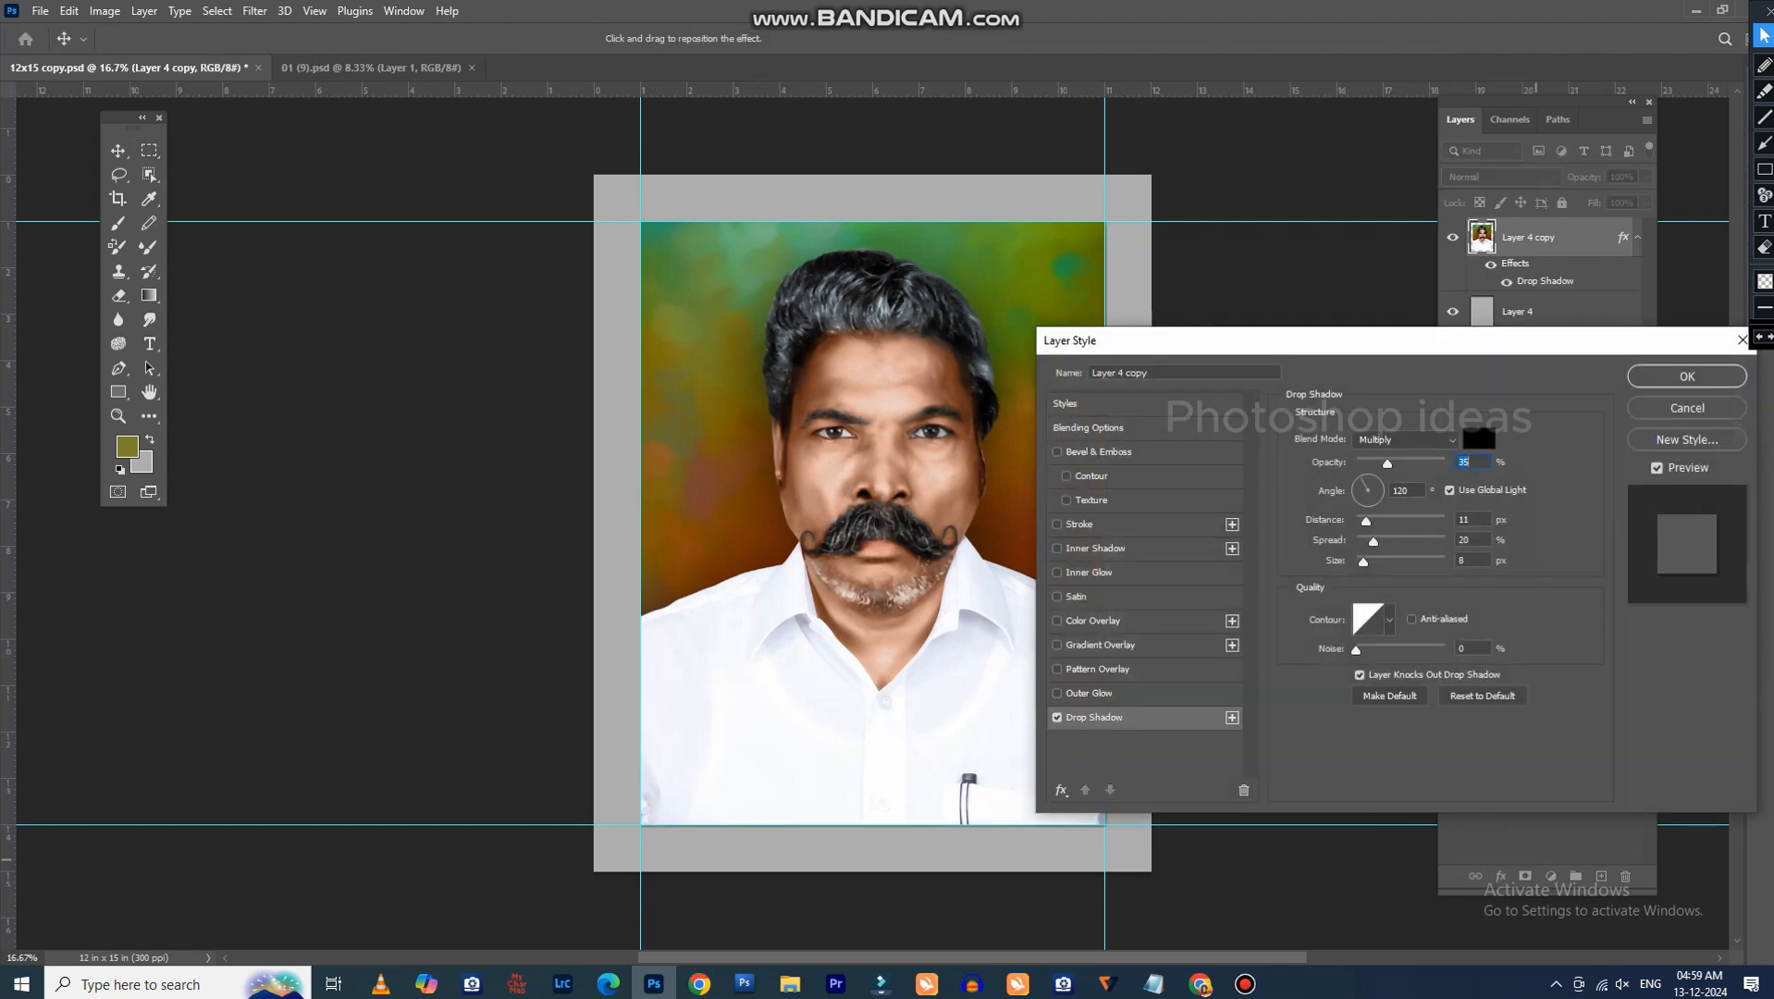
key(Tab)
drag(1202, 340, 1309, 365)
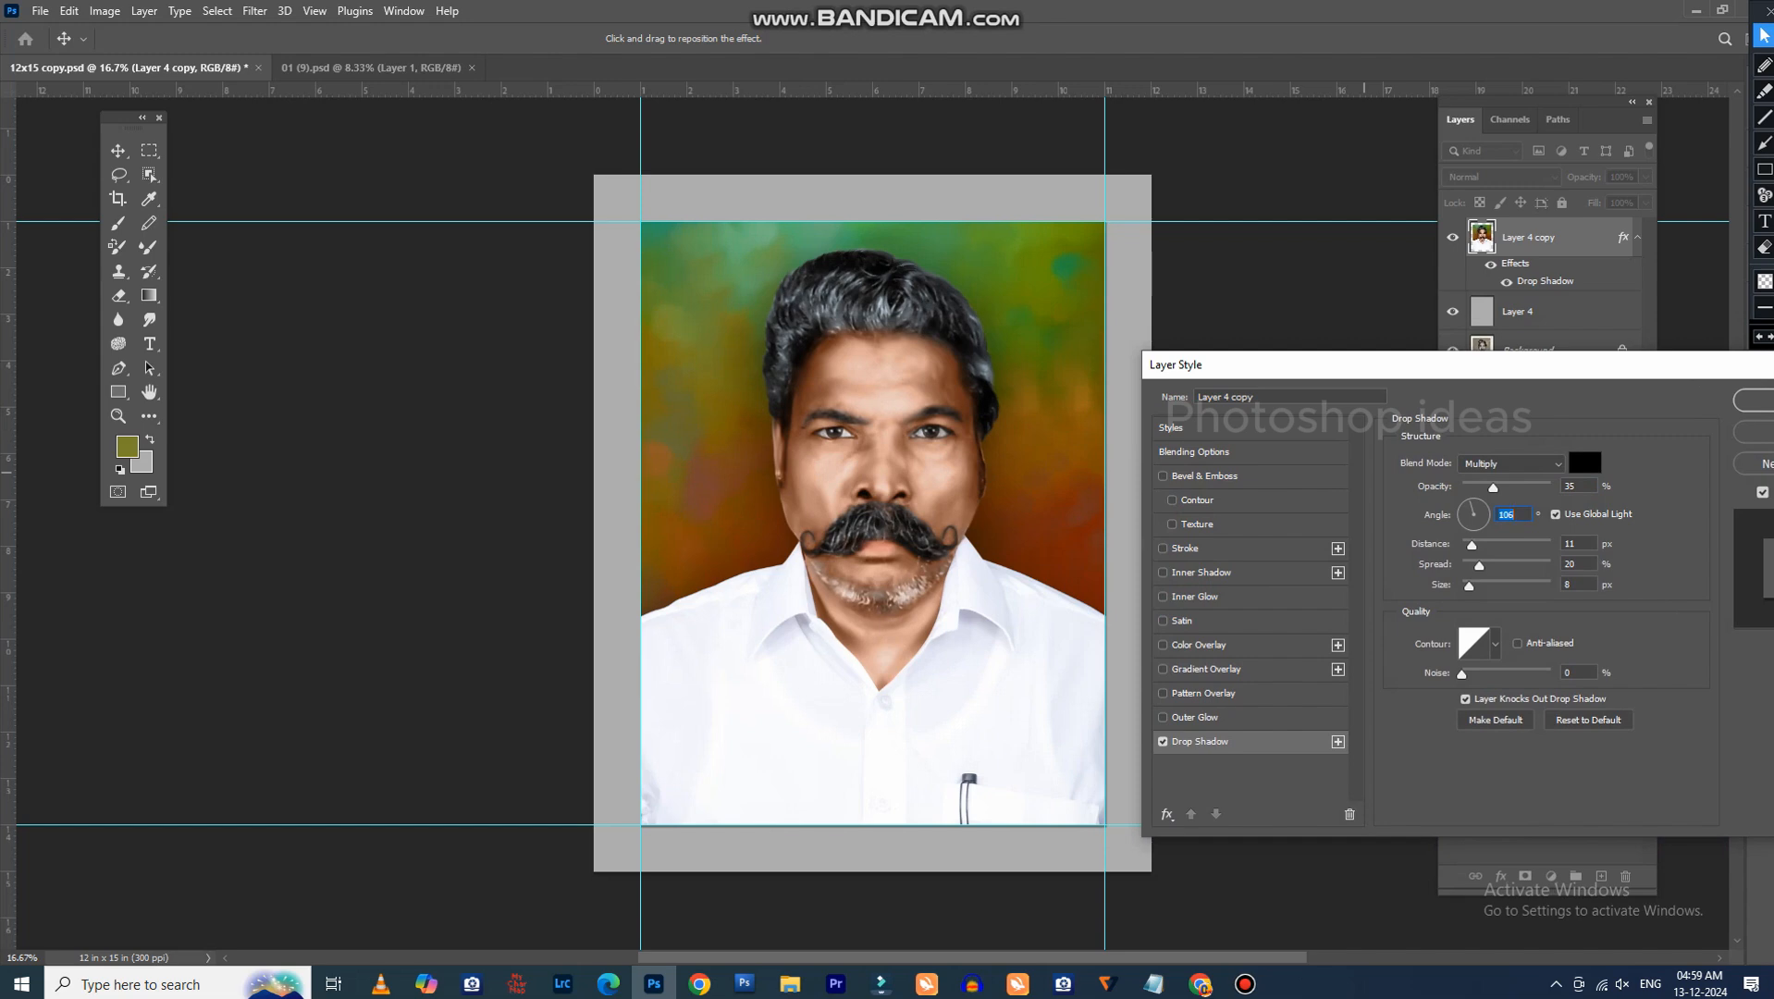
key(Tab)
text(0)
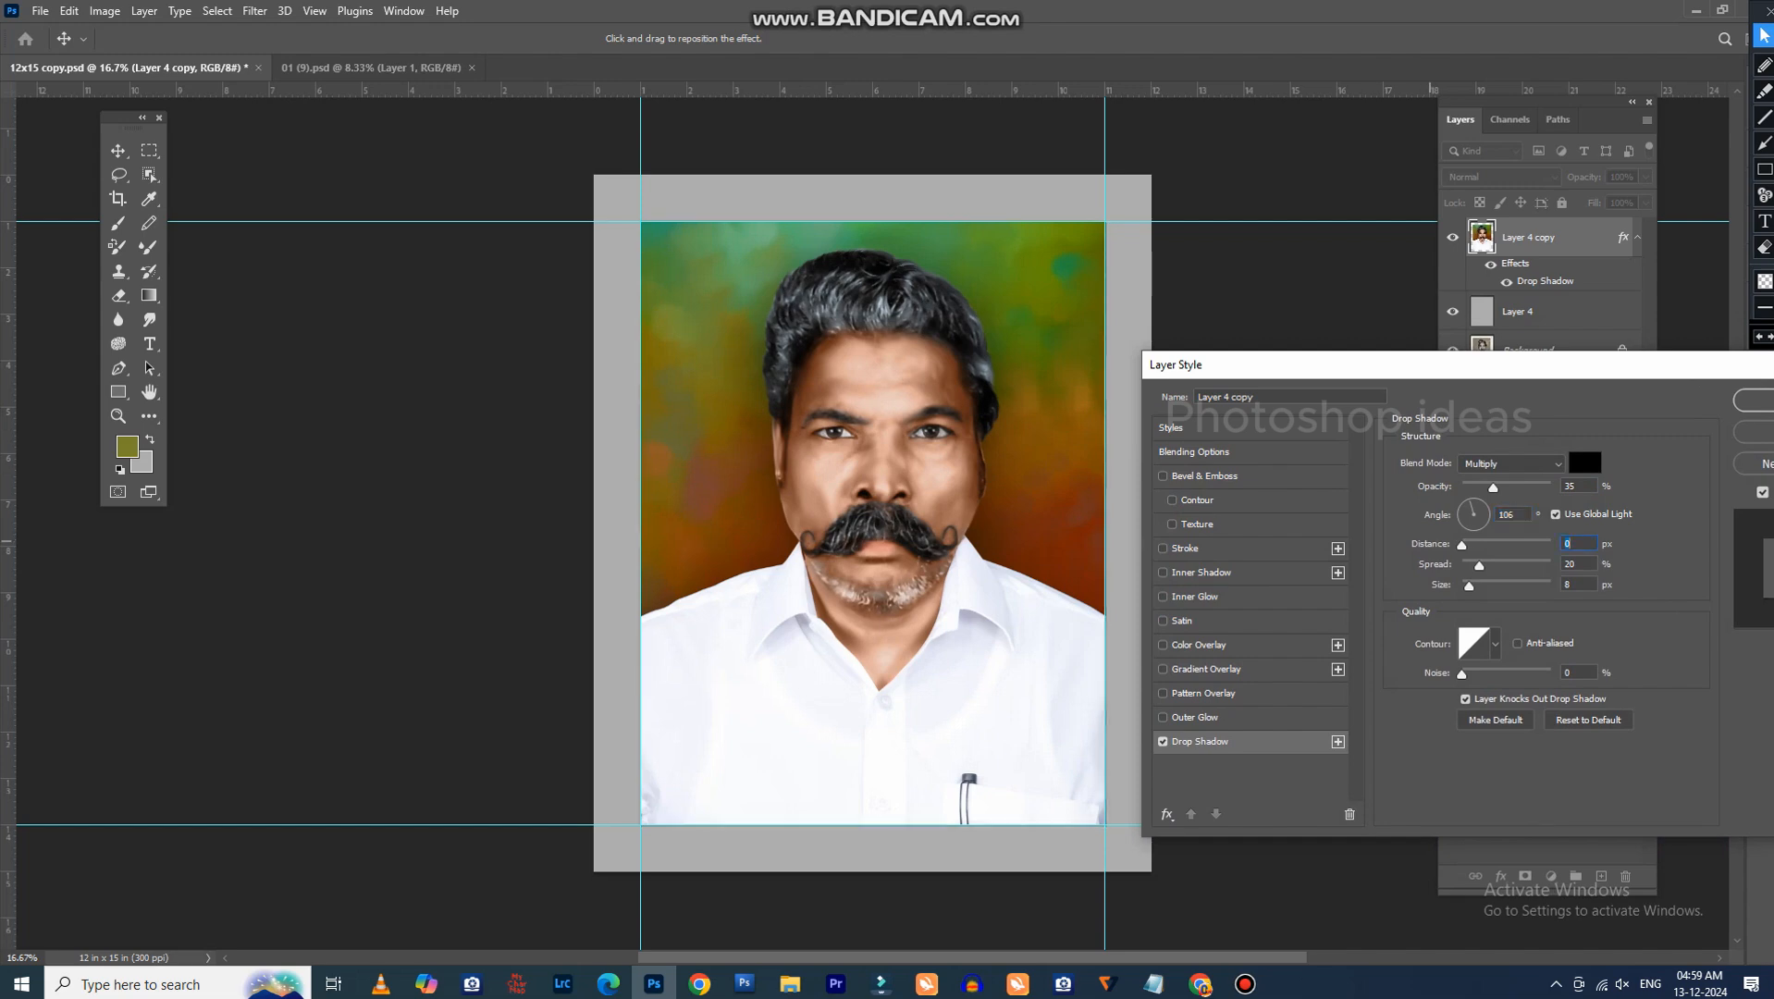
Set the drop shadow's spread to 27% and size to about 46 px, apply the style and hide the guides.
drag(1469, 584, 1486, 565)
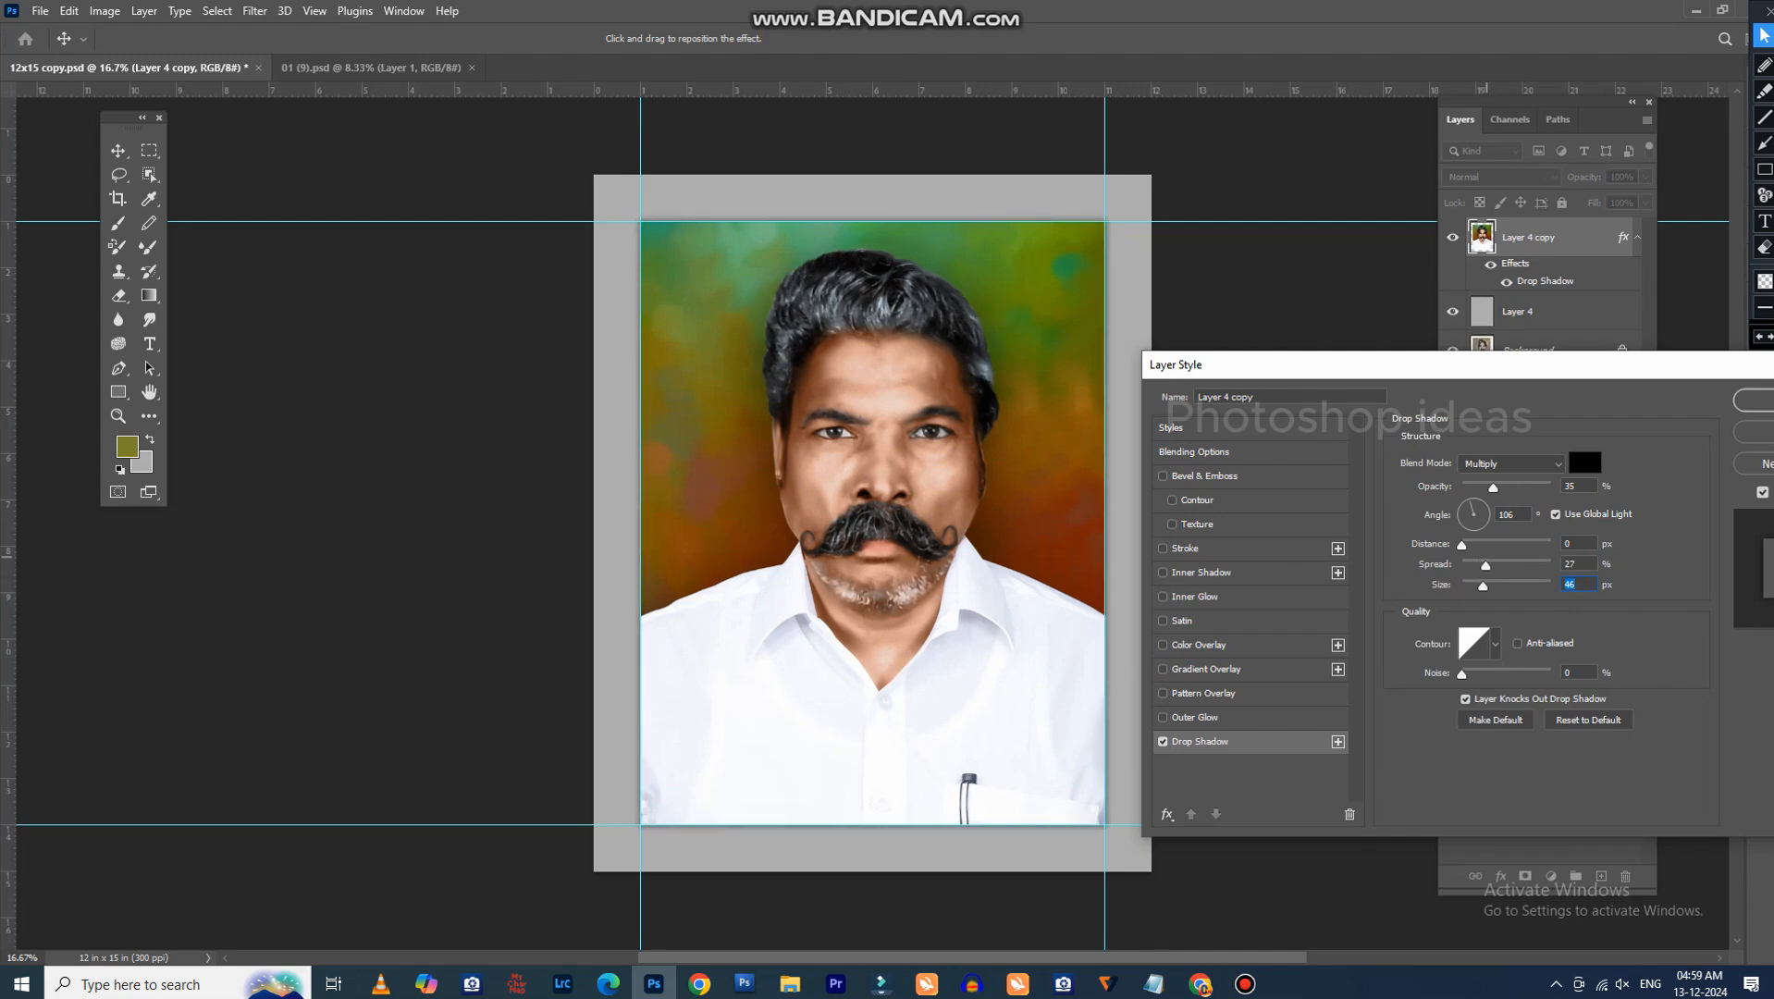
key(shift+Tab)
key(shift+Tab)
key(Return)
key(m)
key(ctrl+semicolon)
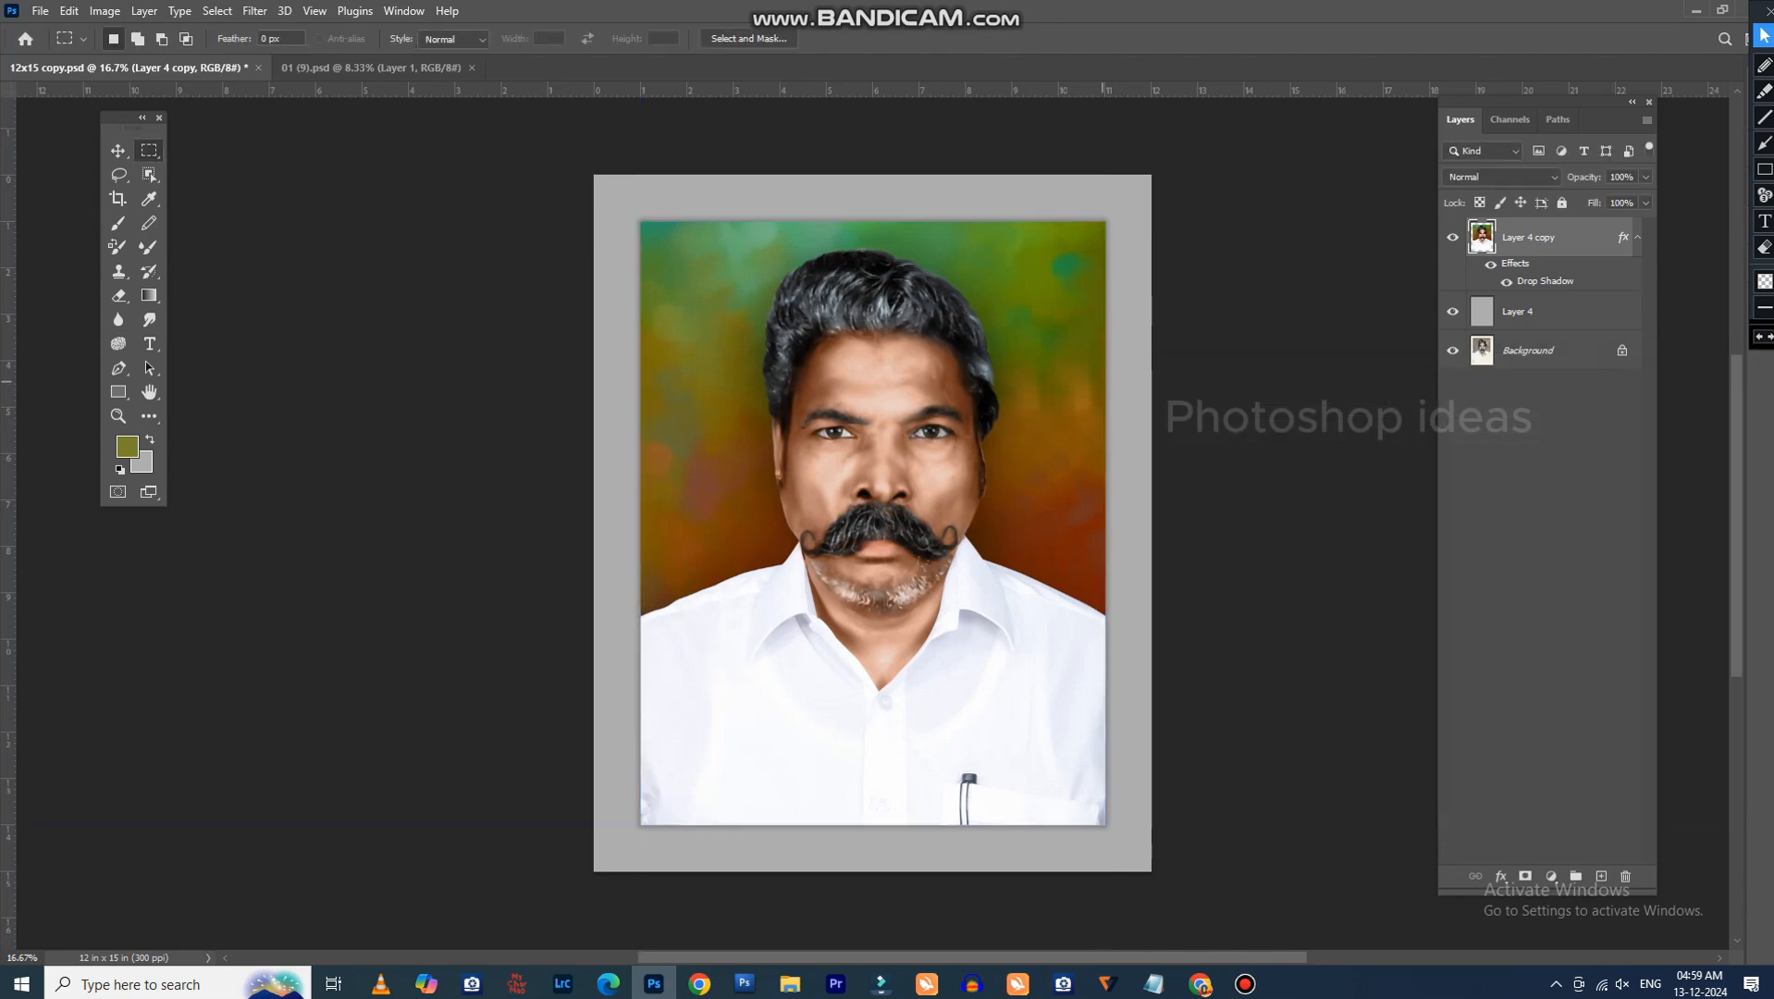